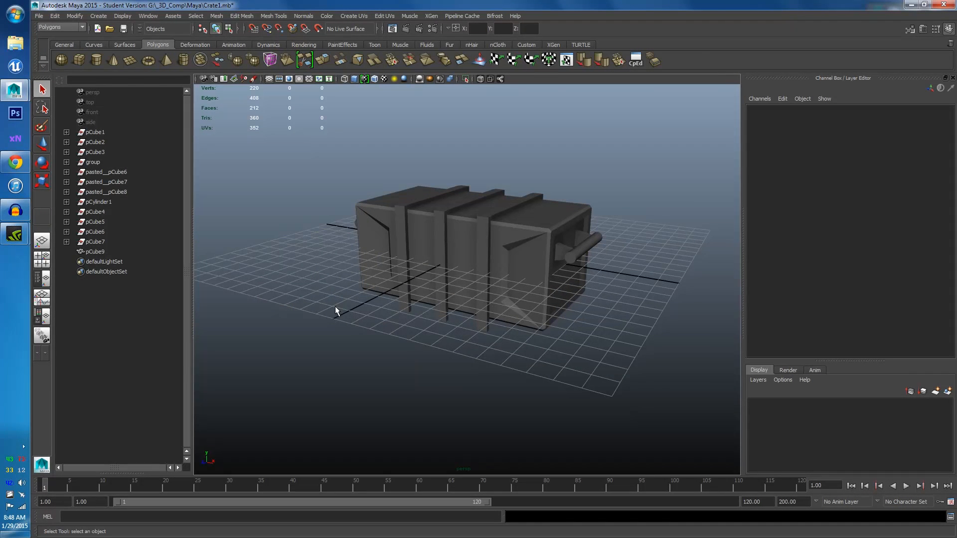
Orbit and pan around the crate to inspect it from several angles
{"action": "middle_click_drag", "start_coordinate": [335, 307], "coordinate": [347, 350], "text": "alt"}
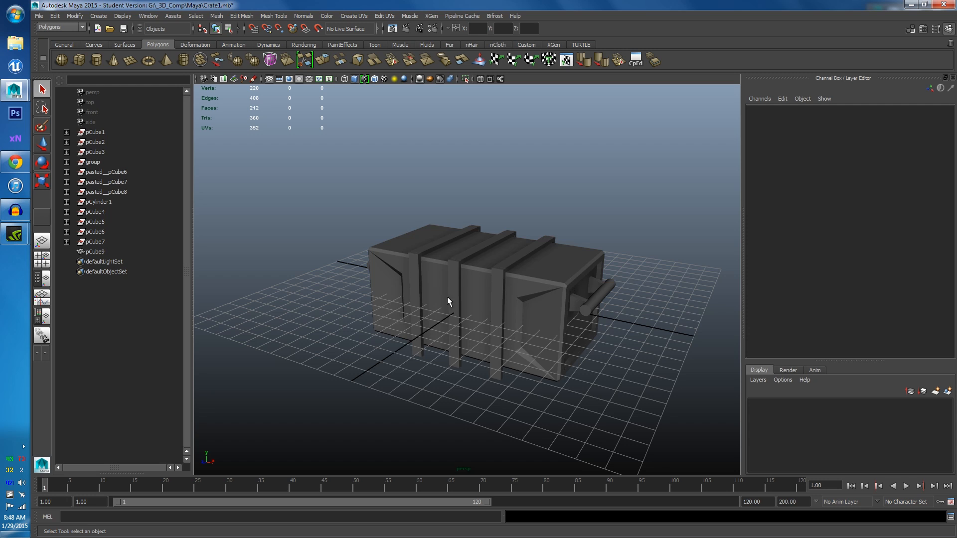
{"action": "left_click_drag", "start_coordinate": [447, 297], "coordinate": [419, 299], "text": "alt"}
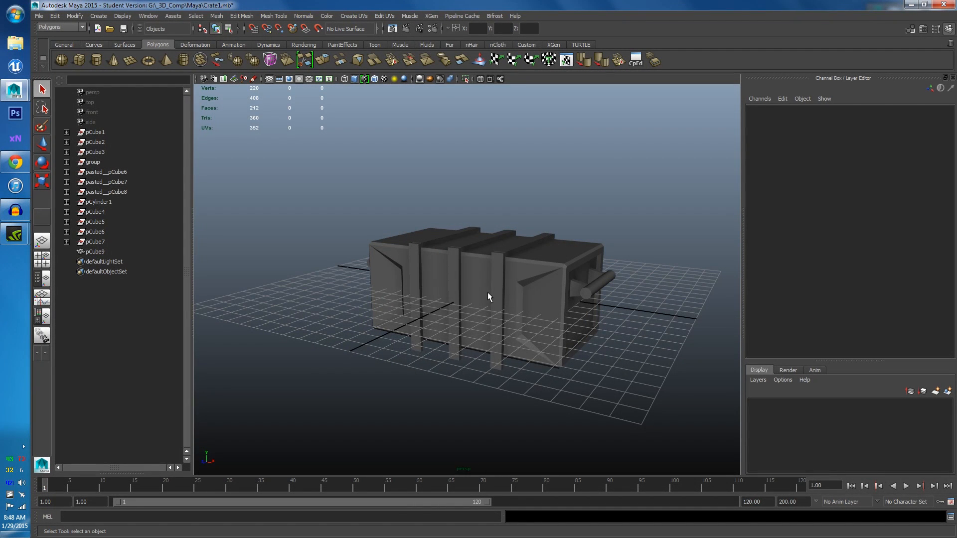
{"action": "left_click_drag", "start_coordinate": [459, 293], "coordinate": [475, 315], "text": "alt"}
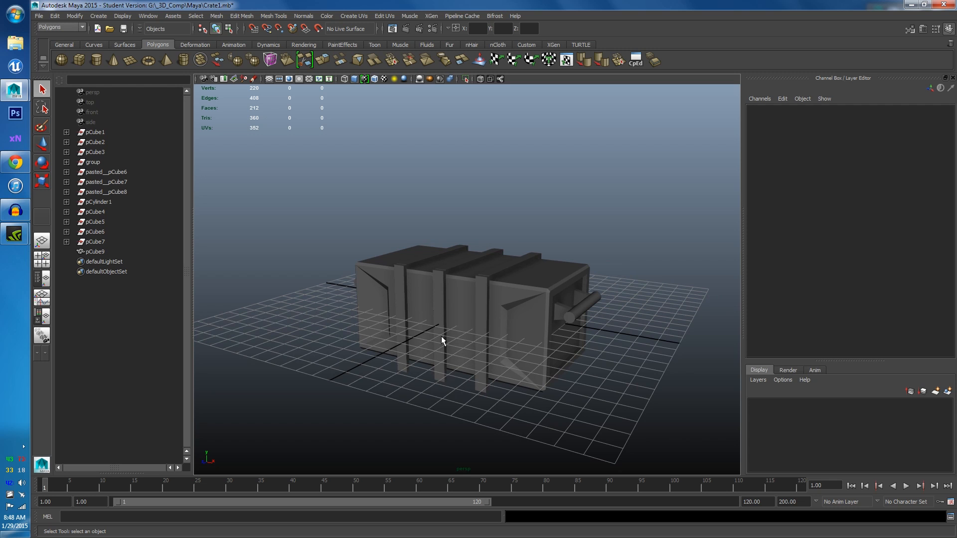
{"action": "left_click_drag", "start_coordinate": [342, 301], "coordinate": [363, 302], "text": "alt"}
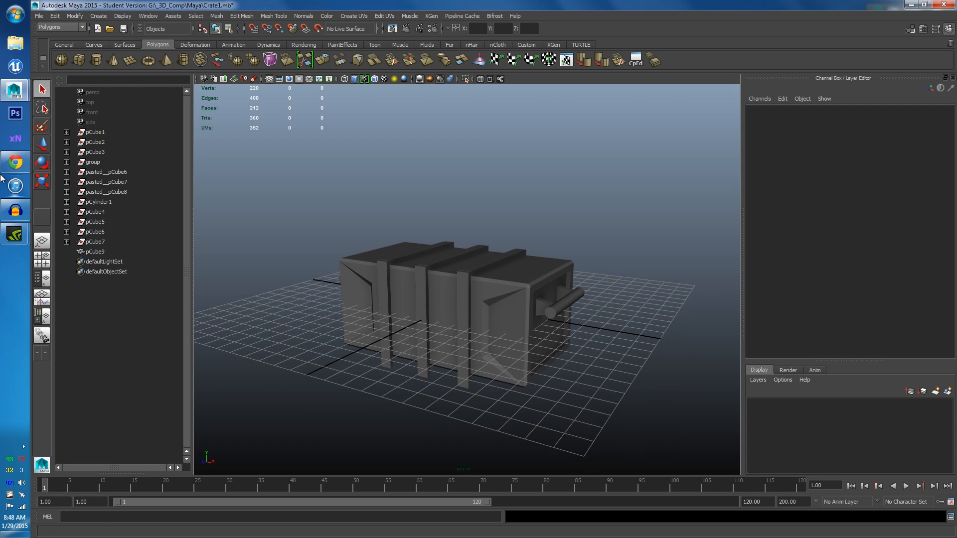
{"action": "left_click_drag", "start_coordinate": [572, 255], "coordinate": [424, 292], "text": "alt"}
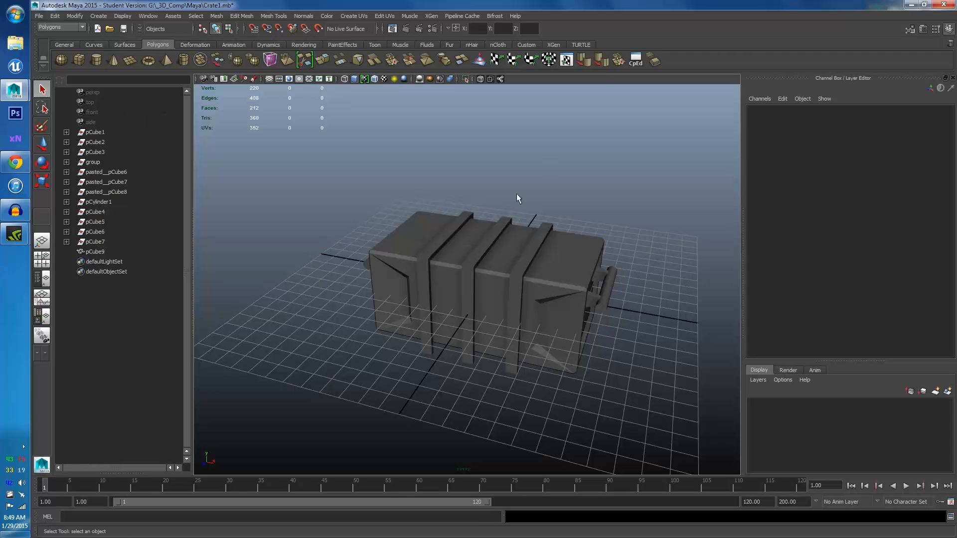
{"action": "middle_click_drag", "start_coordinate": [480, 220], "coordinate": [448, 214], "text": "alt"}
{"action": "left_click_drag", "start_coordinate": [448, 214], "coordinate": [463, 246], "text": "alt"}
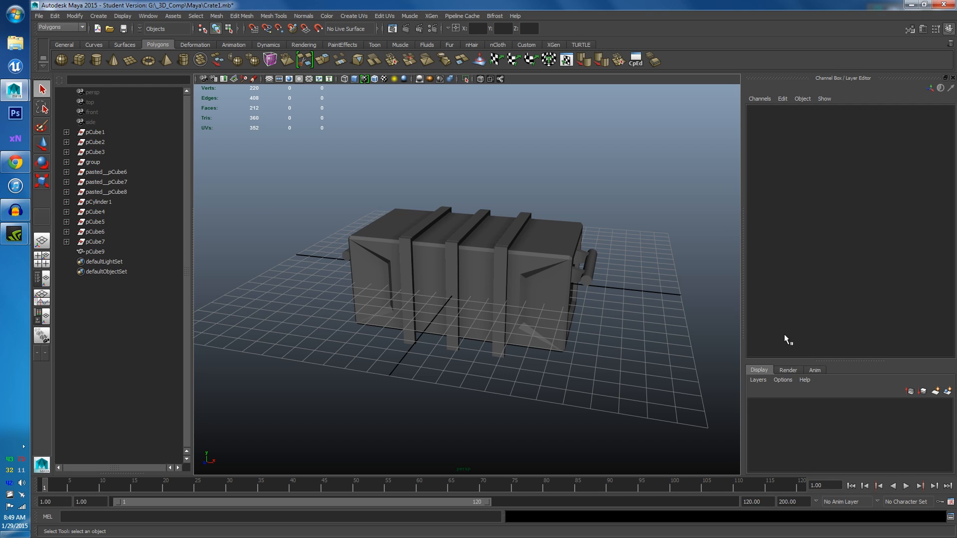
{"action": "left_click_drag", "start_coordinate": [456, 224], "coordinate": [471, 243], "text": "alt"}
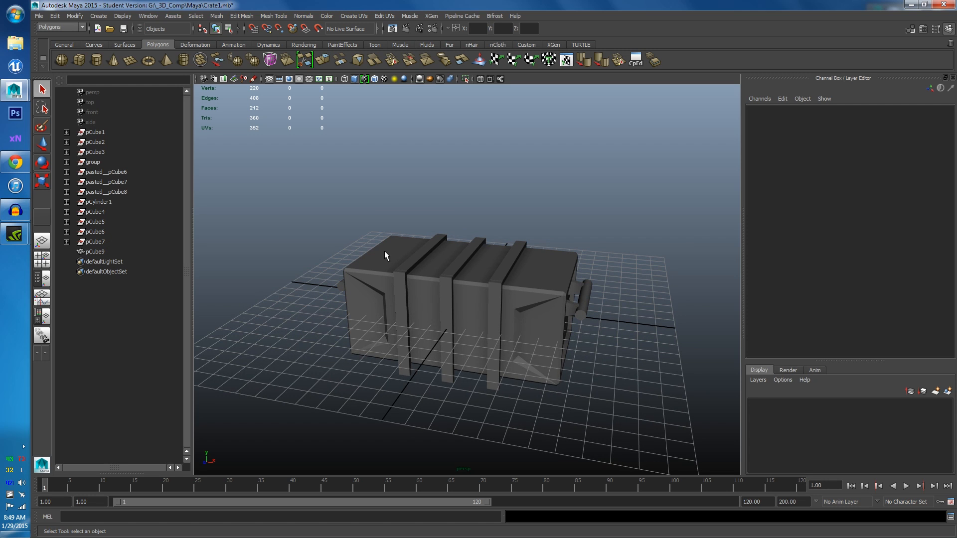
Select the crate mesh pCube9 with the perspective panel maximized
{"action": "left_click", "coordinate": [478, 251]}
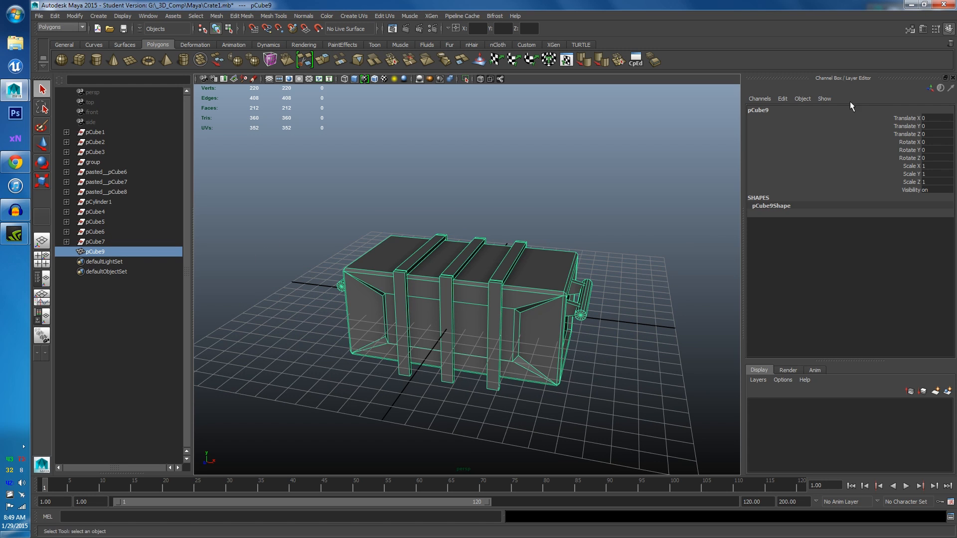
{"action": "left_click", "coordinate": [492, 171]}
{"action": "key", "text": "space"}
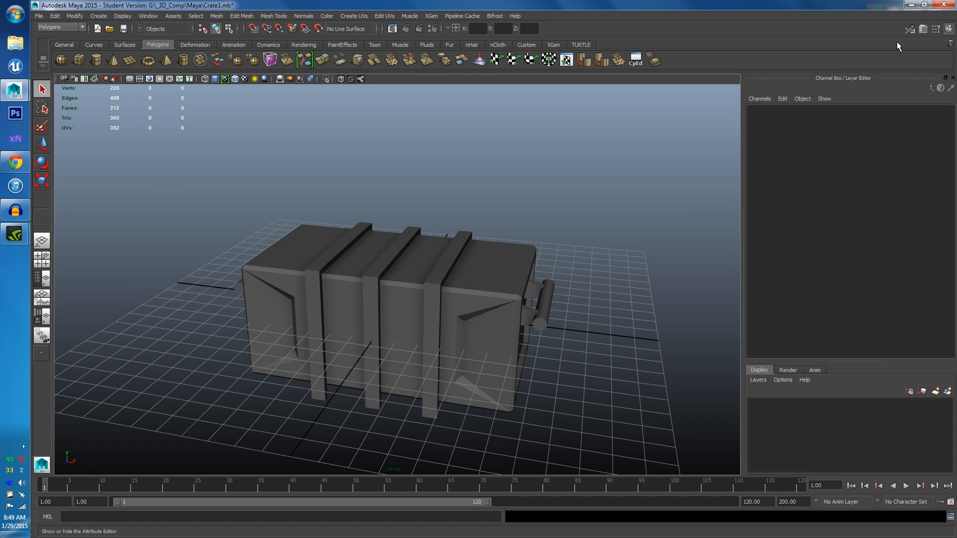
{"action": "left_click", "coordinate": [285, 278]}
{"action": "middle_click_drag", "start_coordinate": [383, 288], "coordinate": [464, 258], "text": "alt"}
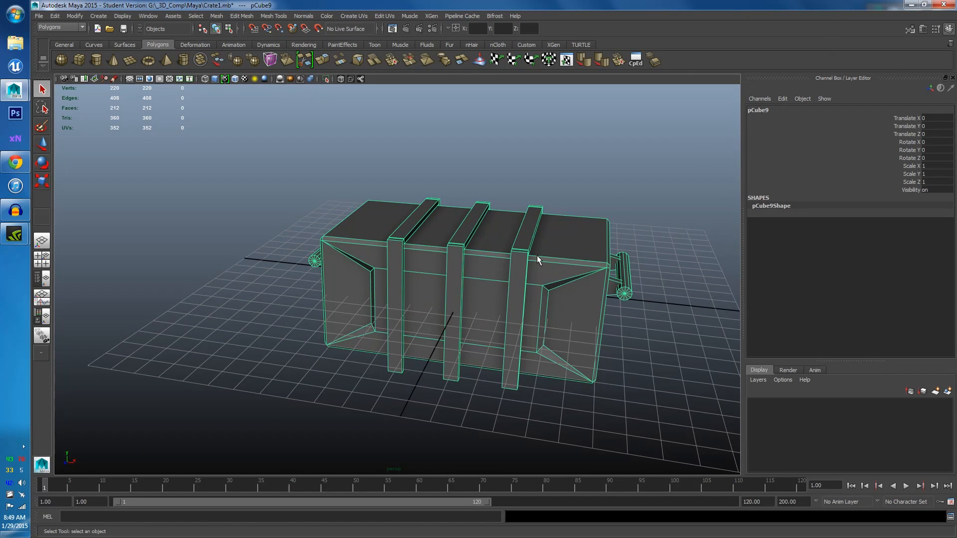
Rename the crate from pCube9 to CrateMesh in the Channel Box
{"action": "left_click", "coordinate": [763, 110]}
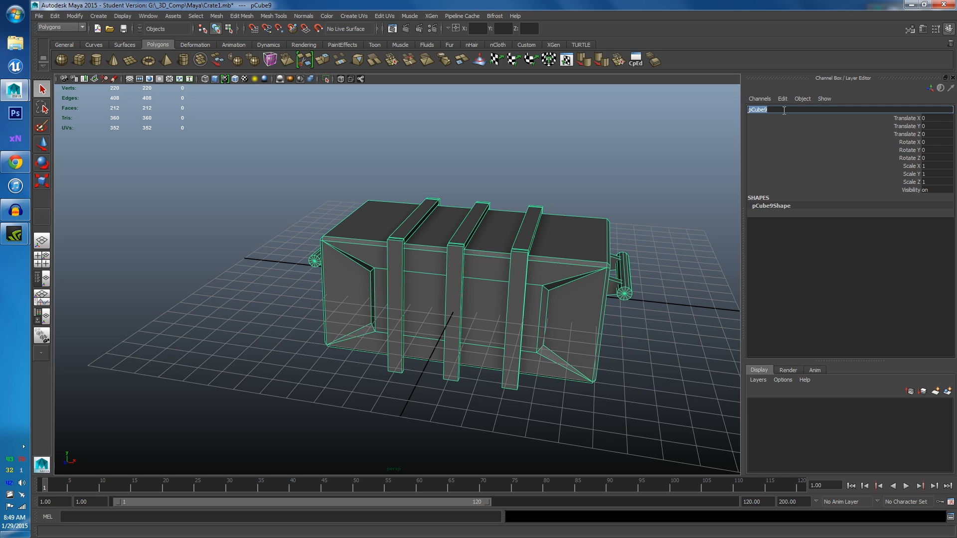
{"action": "type", "text": "CrateMesh"}
{"action": "key", "text": "Return"}
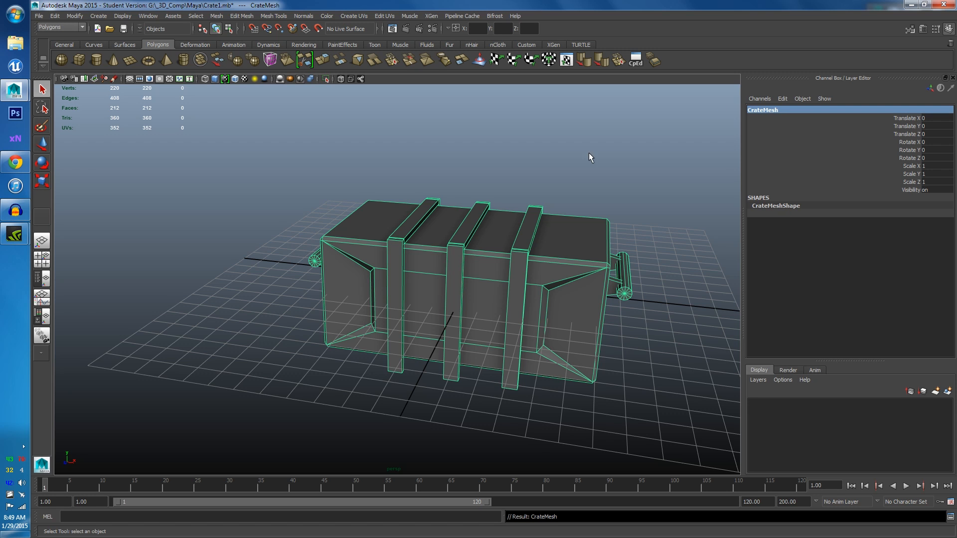
{"action": "middle_click_drag", "start_coordinate": [544, 165], "coordinate": [518, 163], "text": "alt"}
{"action": "scroll", "coordinate": [498, 150], "scroll_direction": "up", "scroll_amount": 3}
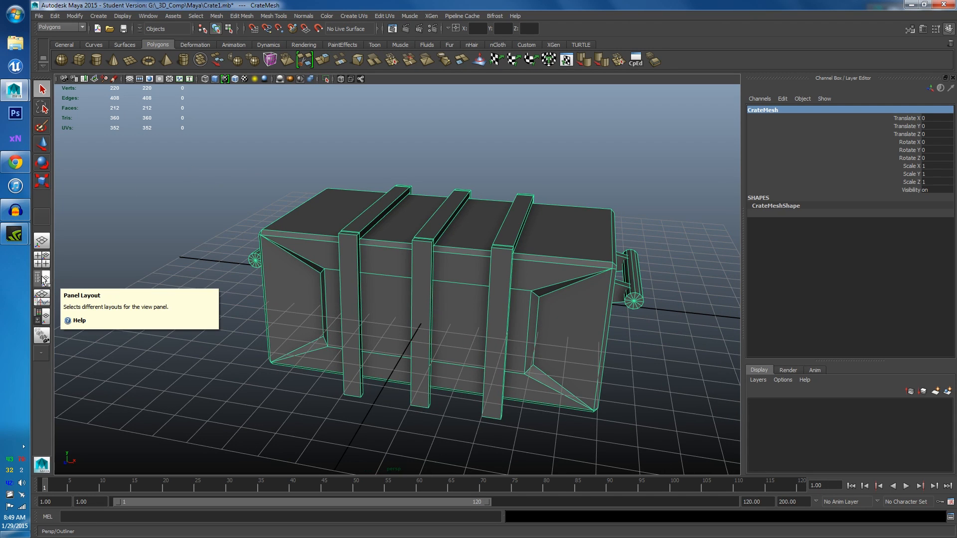
Show the Outliner beside the perspective view and select pCube7
{"action": "left_click", "coordinate": [42, 279]}
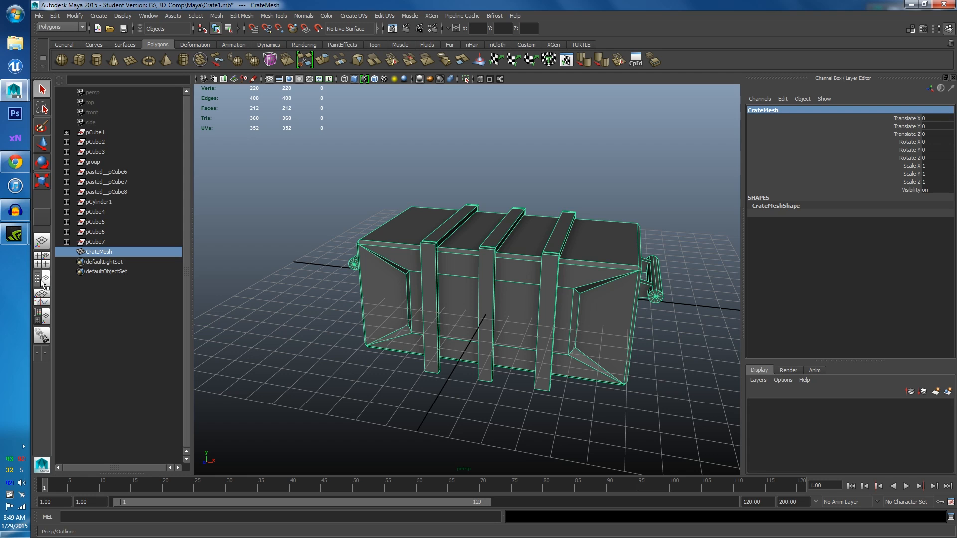
{"action": "left_click", "coordinate": [95, 133]}
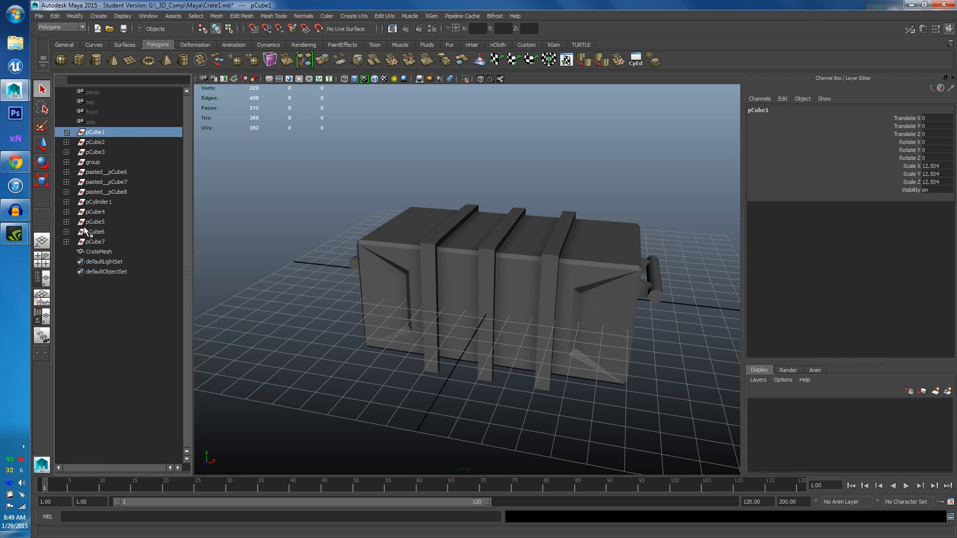
{"action": "left_click", "coordinate": [92, 242]}
Expand pCube7 up through group in the Outliner to reveal their transform nodes
{"action": "left_click", "coordinate": [66, 242]}
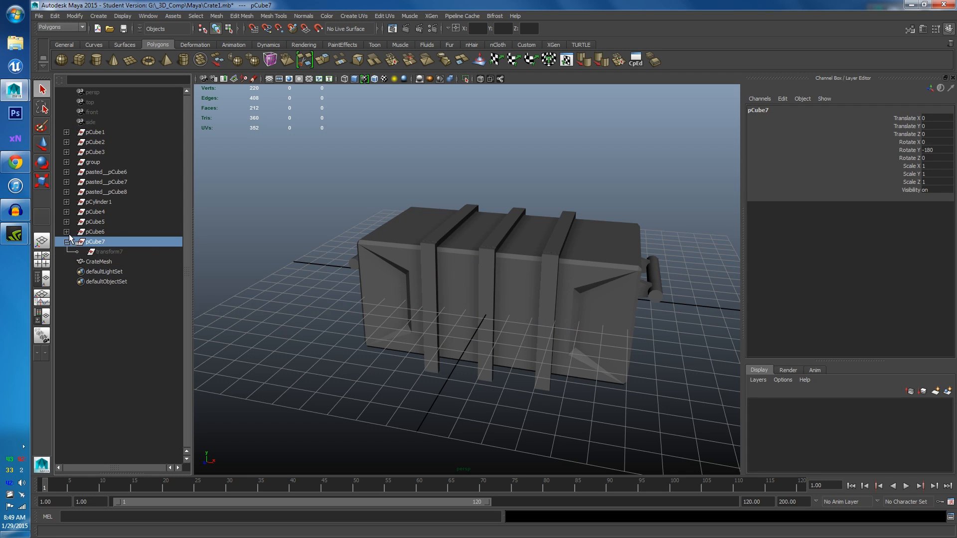
{"action": "left_click", "coordinate": [67, 231]}
{"action": "left_click", "coordinate": [66, 222]}
{"action": "left_click", "coordinate": [66, 211]}
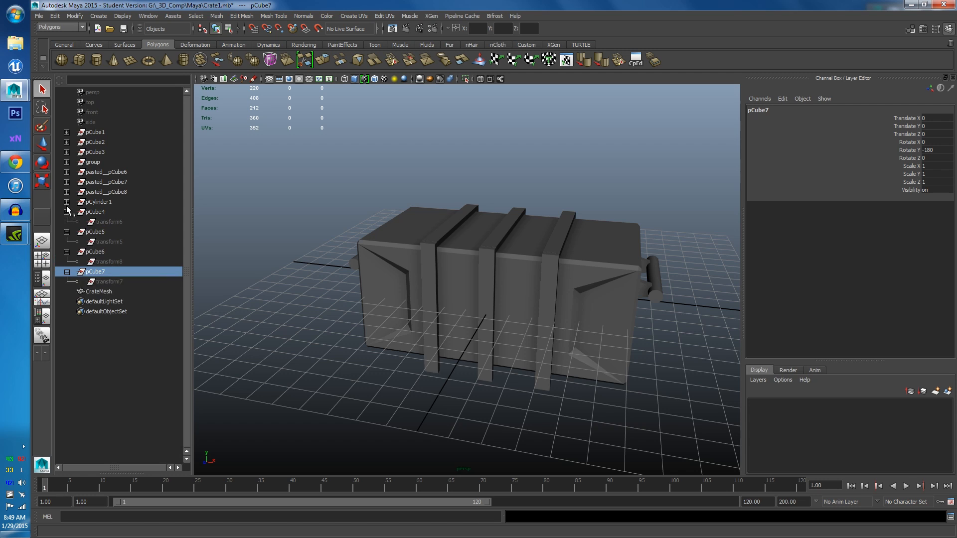
{"action": "left_click", "coordinate": [66, 202]}
{"action": "left_click", "coordinate": [66, 192]}
{"action": "left_click", "coordinate": [66, 182]}
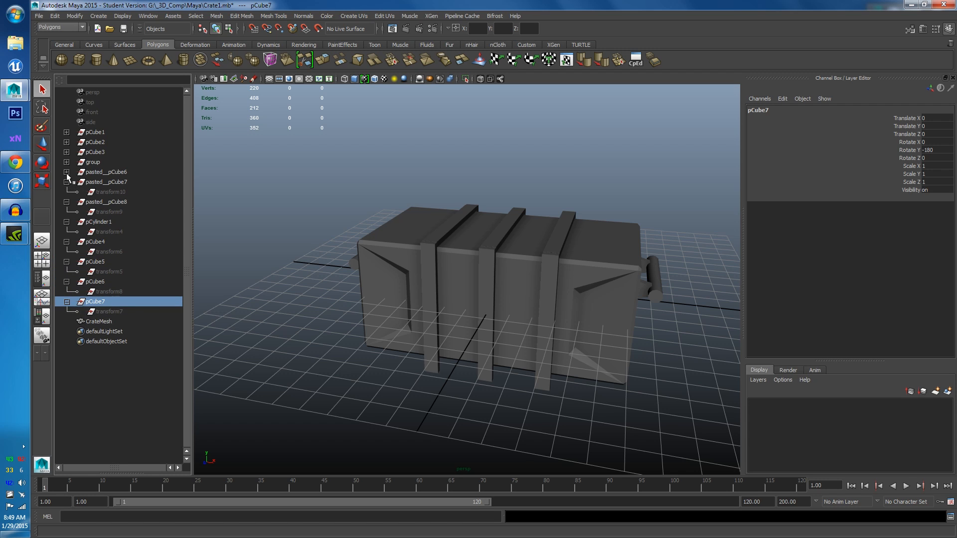
{"action": "left_click", "coordinate": [67, 172]}
{"action": "left_click", "coordinate": [66, 162]}
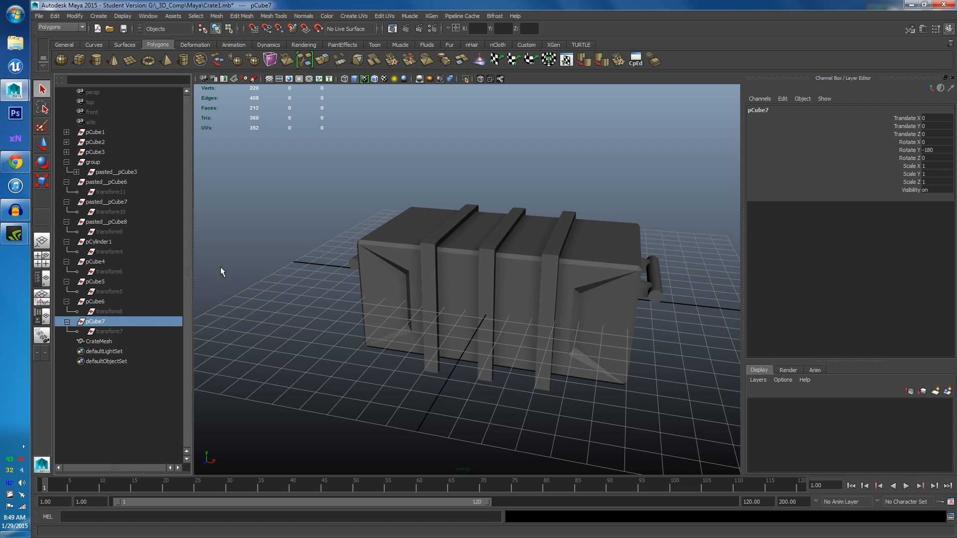
{"action": "middle_click_drag", "start_coordinate": [291, 210], "coordinate": [297, 183], "text": "alt"}
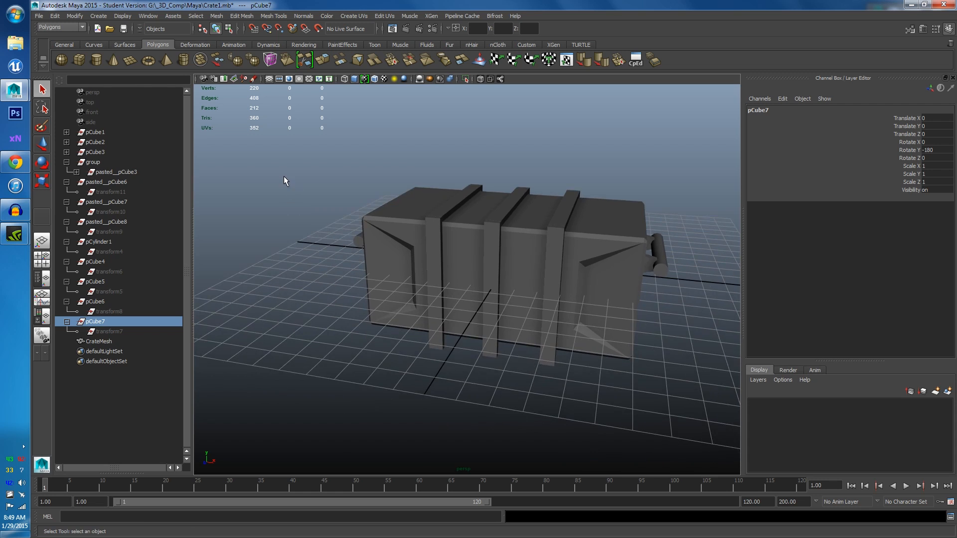
{"action": "scroll", "coordinate": [283, 175], "scroll_direction": "down", "scroll_amount": 3}
Delete all construction history via Edit > Delete All by Type > History
{"action": "left_click", "coordinate": [54, 16]}
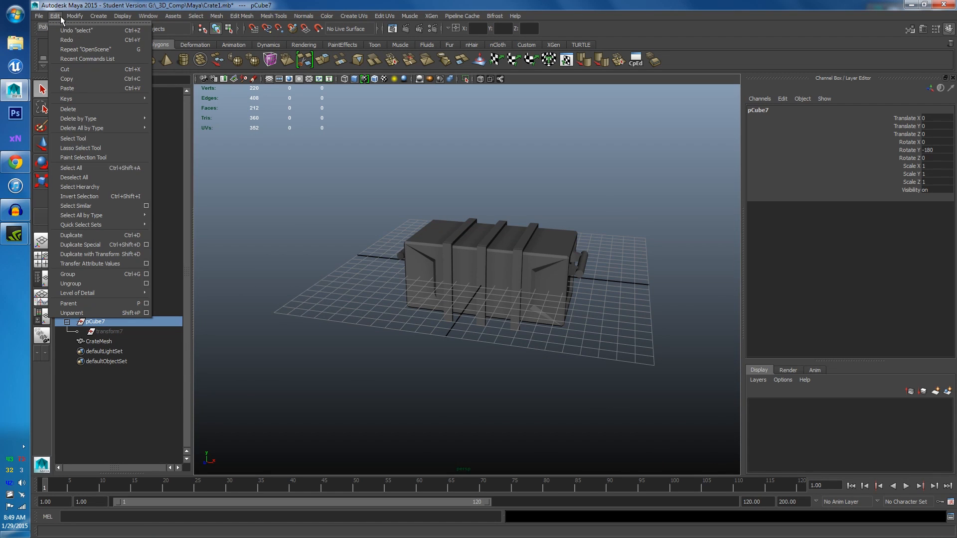
{"action": "mouse_move", "coordinate": [101, 128]}
{"action": "left_click", "coordinate": [201, 131]}
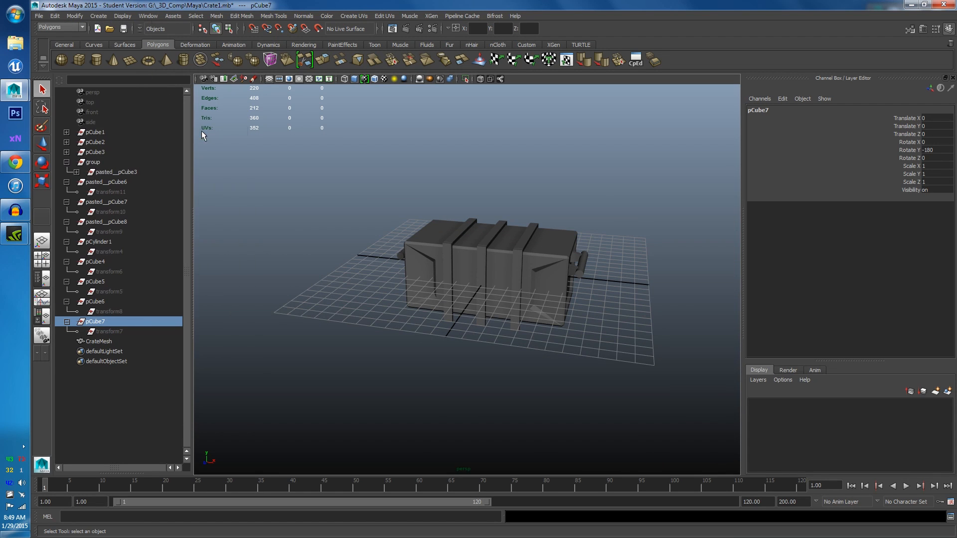
Reframe the crate in the view and select pCube1 in the Outliner
{"action": "middle_click_drag", "start_coordinate": [468, 169], "coordinate": [419, 190], "text": "alt"}
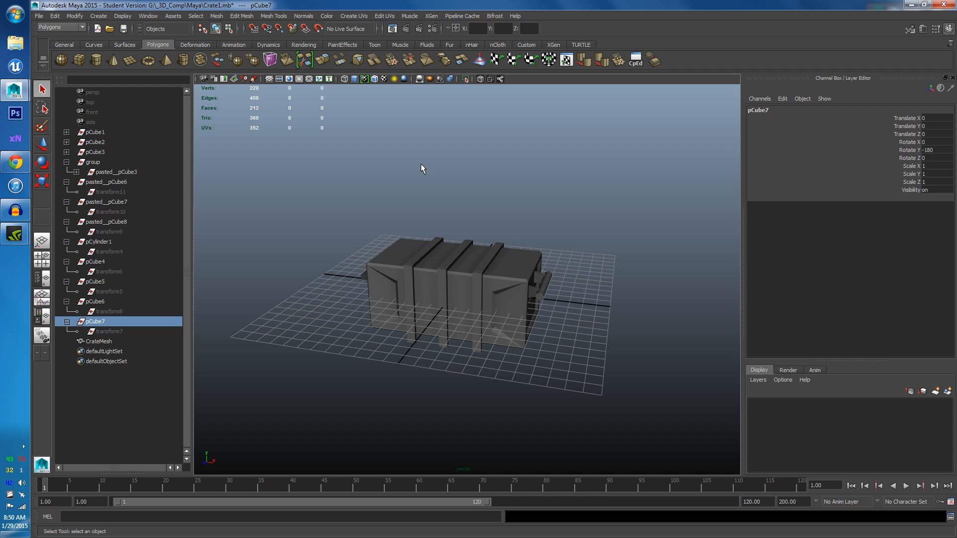
{"action": "scroll", "coordinate": [422, 156], "scroll_direction": "up", "scroll_amount": 5}
{"action": "middle_click_drag", "start_coordinate": [421, 174], "coordinate": [456, 207], "text": "alt"}
{"action": "scroll", "coordinate": [492, 282], "scroll_direction": "down", "scroll_amount": 5}
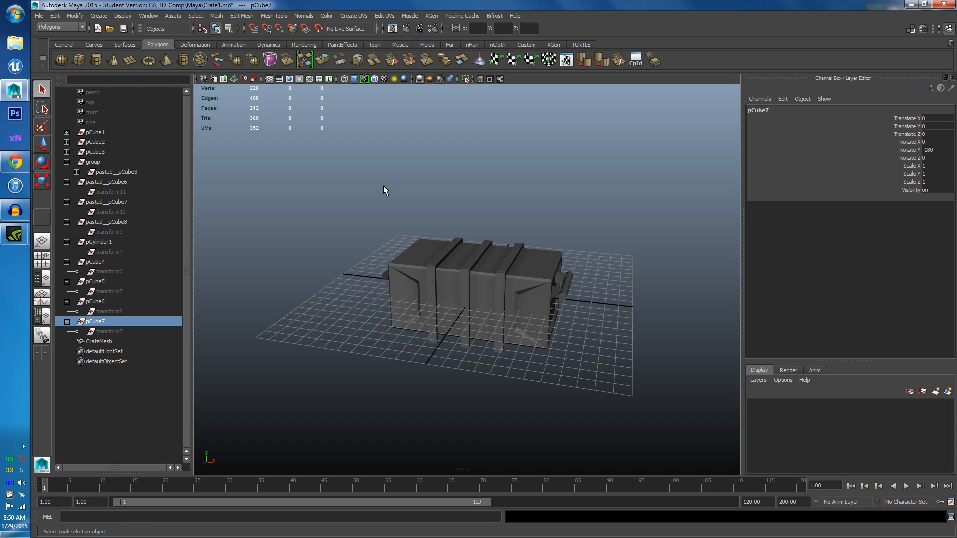
{"action": "left_click_drag", "start_coordinate": [384, 186], "coordinate": [397, 215], "text": "alt"}
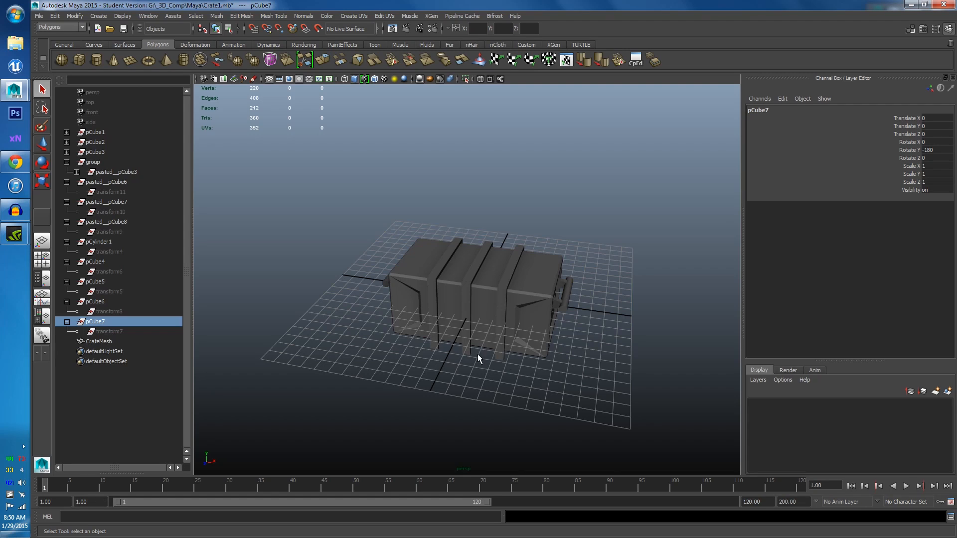
{"action": "left_click", "coordinate": [96, 132]}
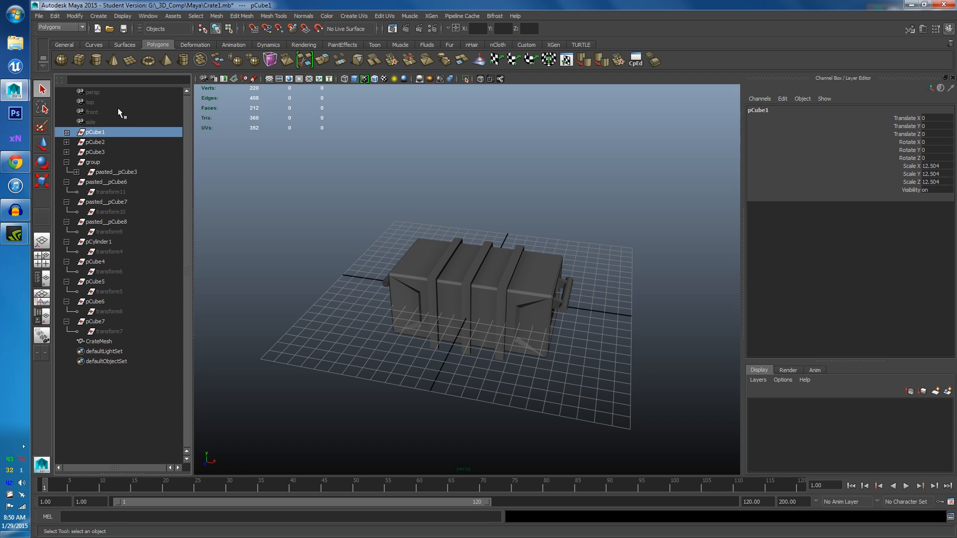
Select pCube1 through transform7 and delete the leftover groups
{"action": "left_click", "coordinate": [107, 330], "text": "shift"}
{"action": "key", "text": "Delete"}
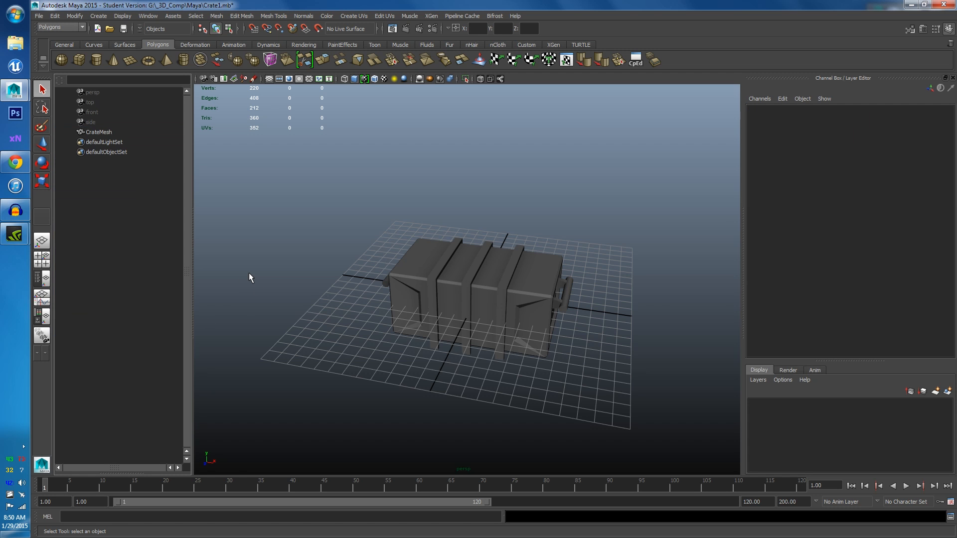
{"action": "left_click_drag", "start_coordinate": [277, 327], "coordinate": [391, 342], "text": "alt"}
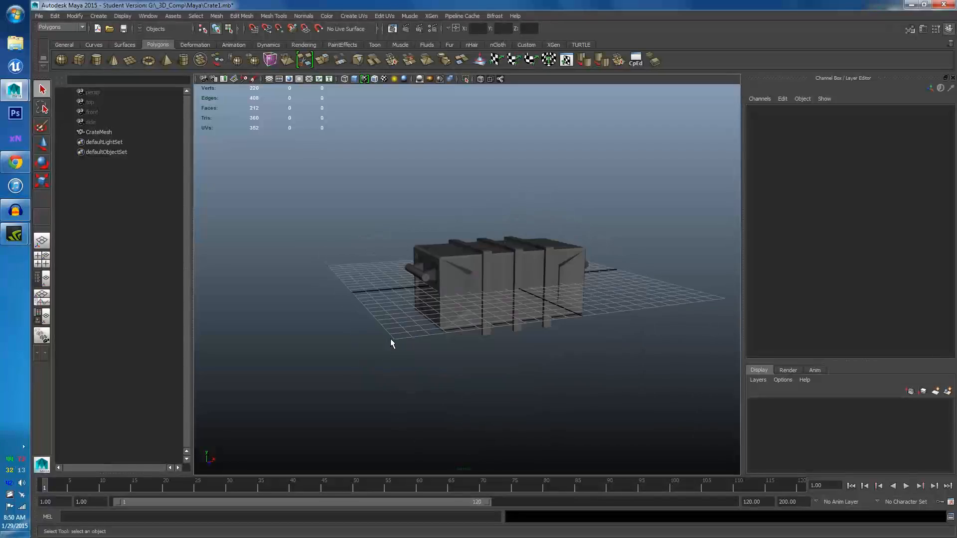
Select CrateMesh and orbit around it to check the model
{"action": "left_click", "coordinate": [104, 133]}
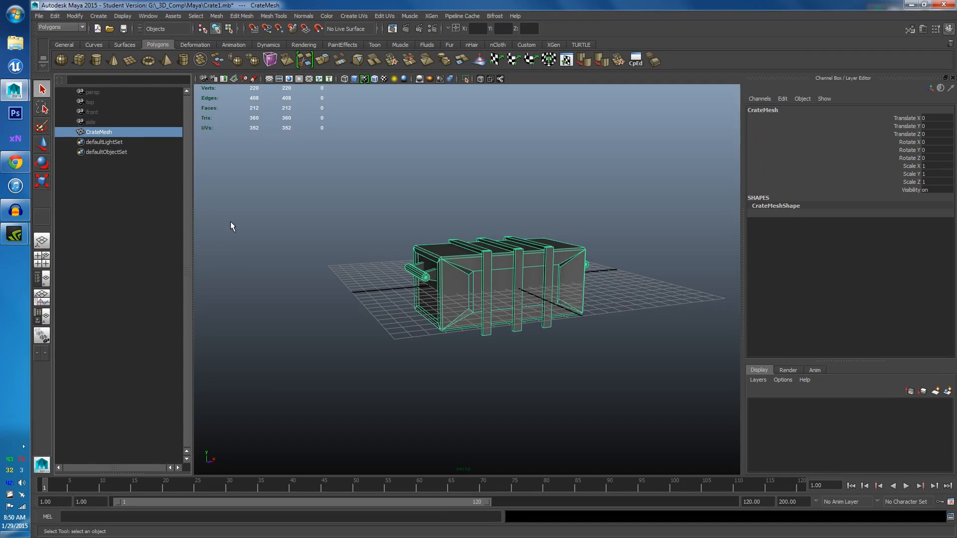
{"action": "scroll", "coordinate": [405, 216], "scroll_direction": "up", "scroll_amount": 4}
{"action": "left_click_drag", "start_coordinate": [500, 279], "coordinate": [553, 234], "text": "alt"}
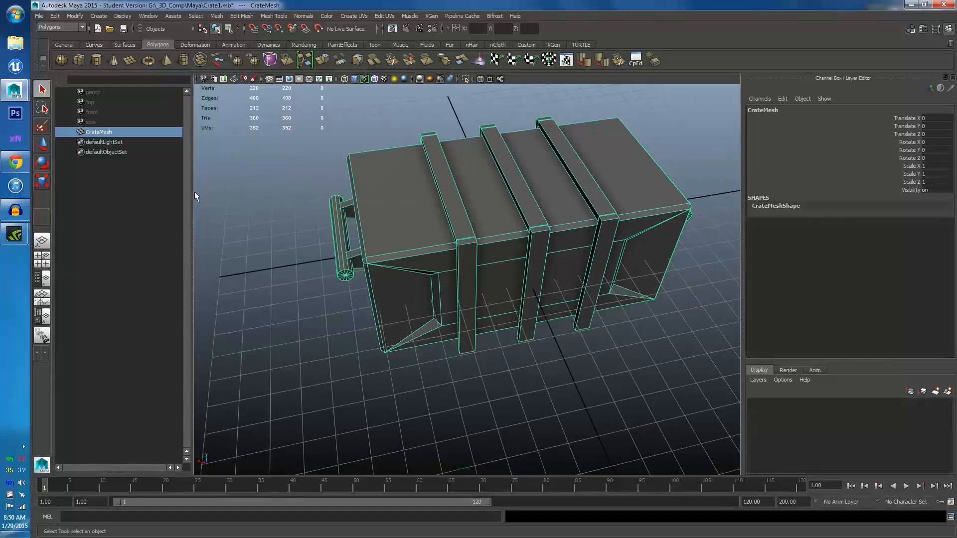
{"action": "left_click_drag", "start_coordinate": [599, 302], "coordinate": [517, 299], "text": "alt"}
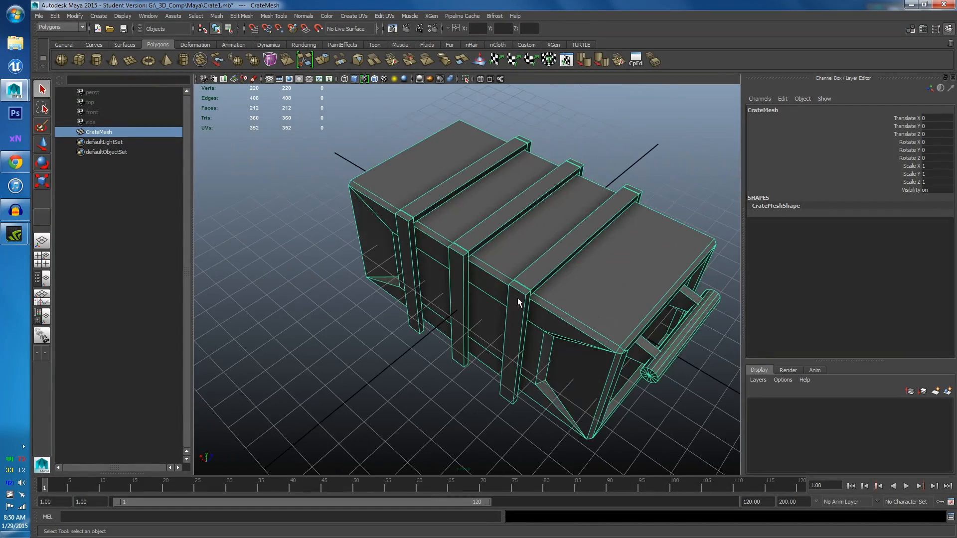
{"action": "left_click_drag", "start_coordinate": [588, 276], "coordinate": [404, 288], "text": "alt"}
{"action": "scroll", "coordinate": [499, 311], "scroll_direction": "down", "scroll_amount": 5}
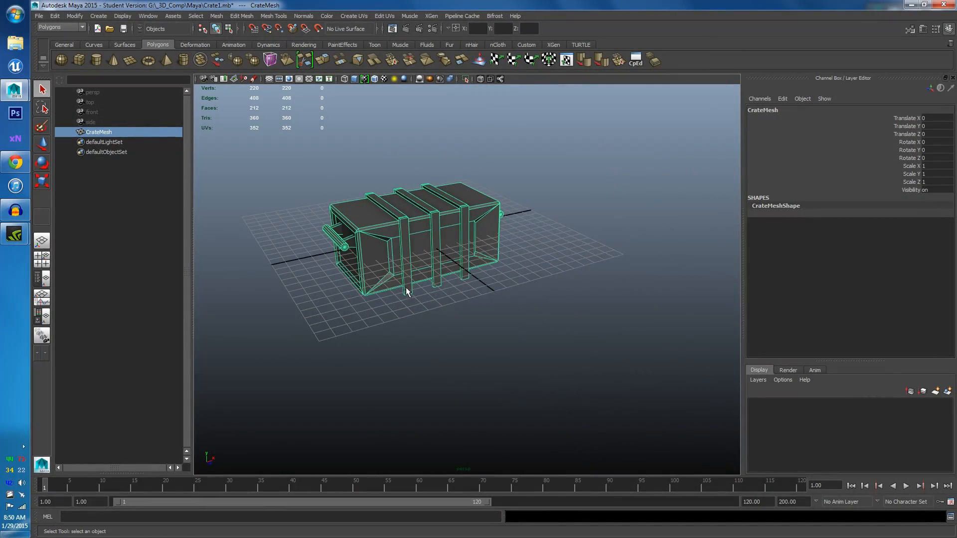
Save the scene as Crate1.mb, accepting the Student Version notice
{"action": "key", "text": "ctrl+s"}
{"action": "left_click", "coordinate": [472, 282]}
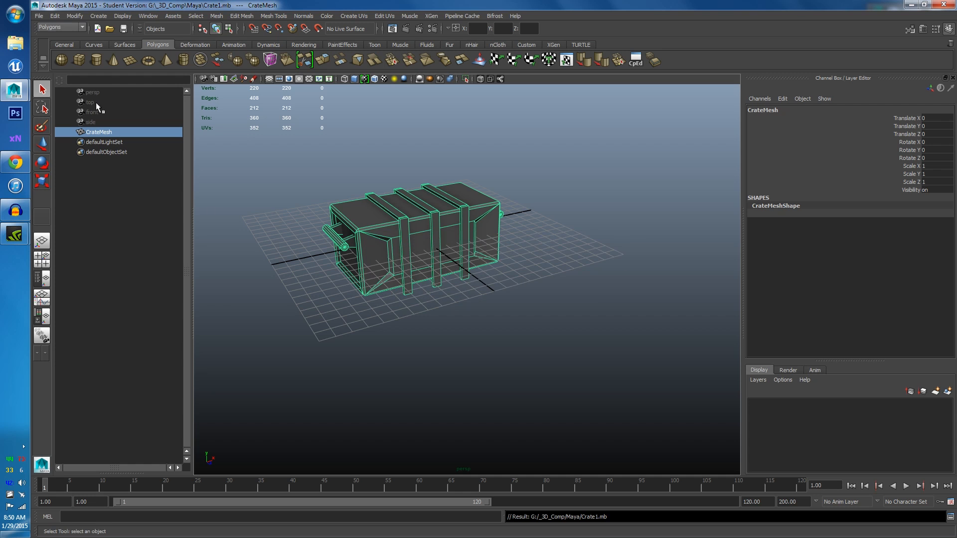
{"action": "left_click", "coordinate": [39, 16]}
Save the scene as Crate2.mb, accepting the Student Version notice
{"action": "left_click", "coordinate": [101, 59]}
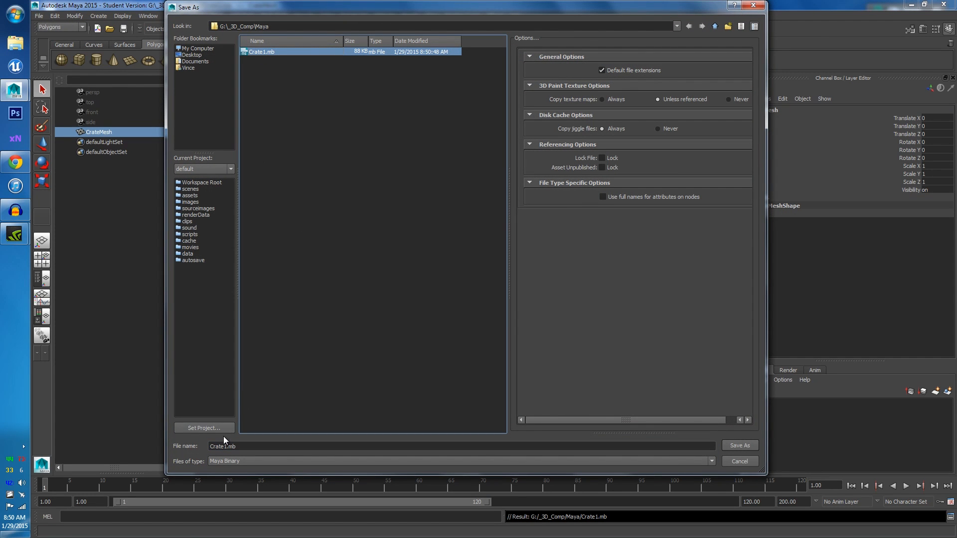
{"action": "left_click", "coordinate": [223, 446]}
{"action": "key", "text": "Delete"}
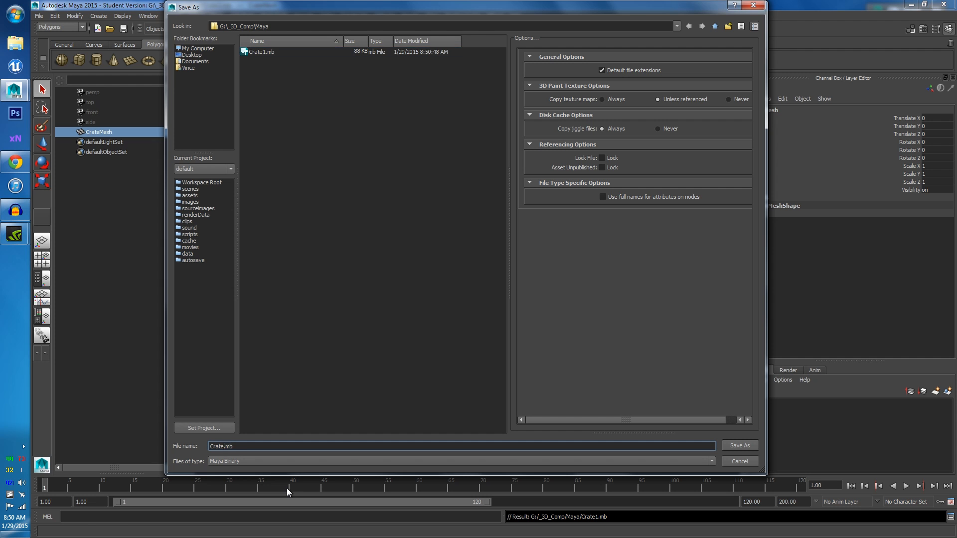
{"action": "type", "text": "2"}
{"action": "key", "text": "Return"}
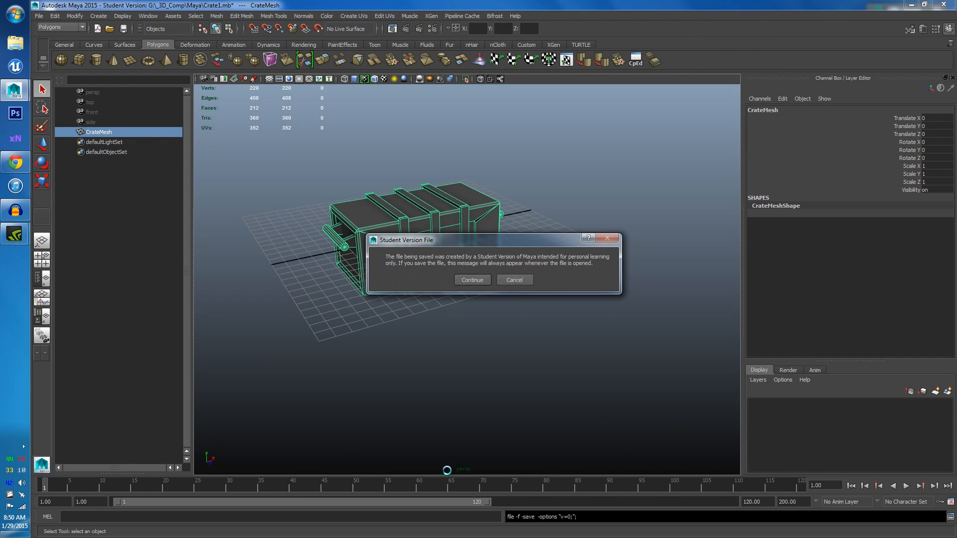
{"action": "left_click", "coordinate": [472, 280]}
Orbit, zoom and pan around the crate to view it from several sides
{"action": "left_click_drag", "start_coordinate": [472, 283], "coordinate": [360, 381], "text": "alt"}
{"action": "right_click_drag", "start_coordinate": [360, 369], "coordinate": [401, 336], "text": "alt"}
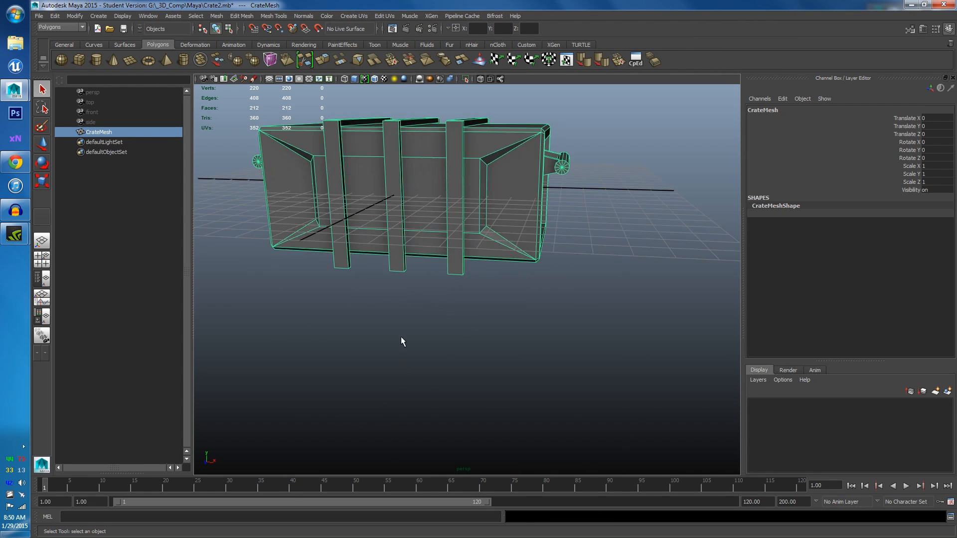
{"action": "middle_click_drag", "start_coordinate": [401, 324], "coordinate": [429, 363], "text": "alt"}
{"action": "mouse_move", "coordinate": [429, 363]}
{"action": "left_mouse_down", "text": "alt"}
{"action": "mouse_move", "coordinate": [411, 362]}
{"action": "mouse_move", "coordinate": [439, 354]}
{"action": "left_mouse_up", "text": "alt"}
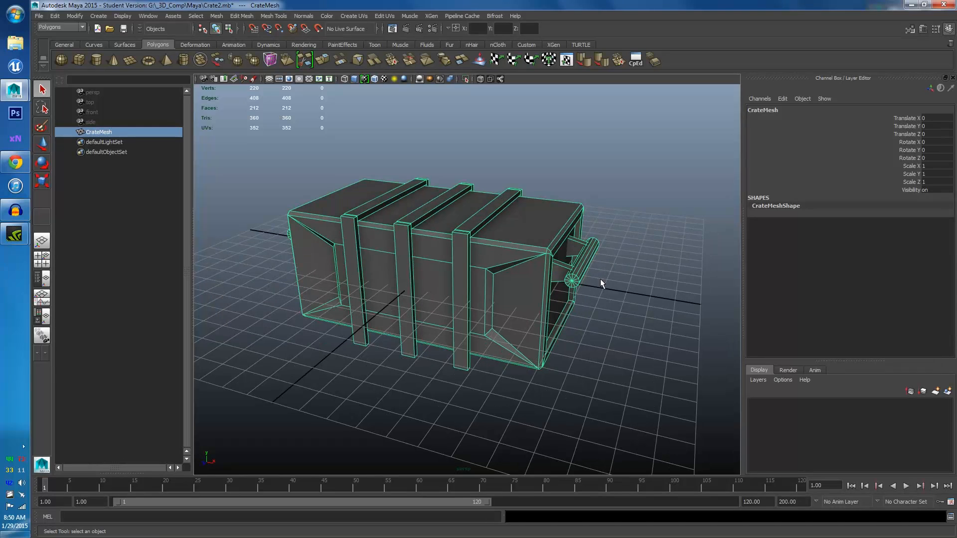
{"action": "right_click_drag", "start_coordinate": [490, 381], "coordinate": [455, 355], "text": "alt"}
{"action": "left_click_drag", "start_coordinate": [455, 354], "coordinate": [466, 353], "text": "alt"}
{"action": "left_click_drag", "start_coordinate": [432, 310], "coordinate": [445, 307], "text": "alt"}
{"action": "left_click_drag", "start_coordinate": [363, 219], "coordinate": [392, 221], "text": "alt"}
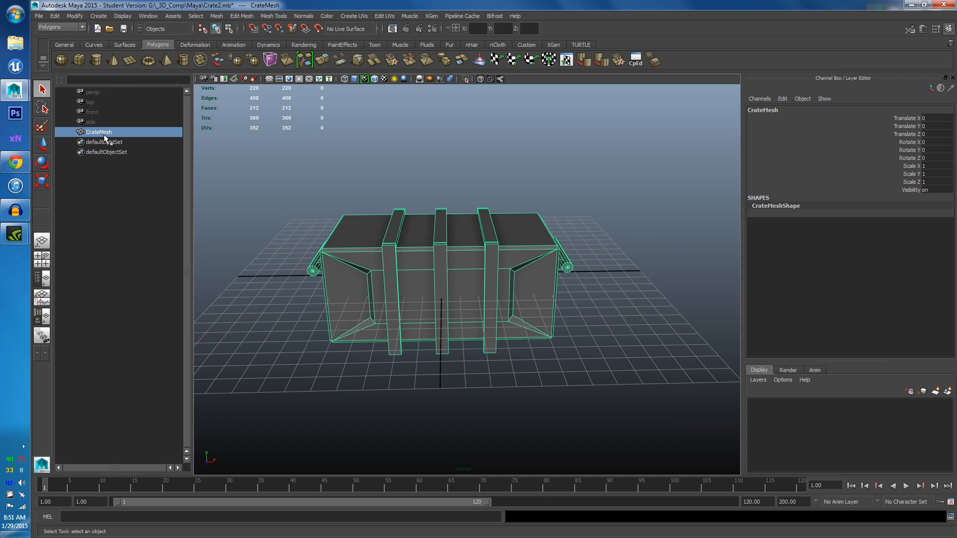
{"action": "left_click_drag", "start_coordinate": [369, 255], "coordinate": [508, 294], "text": "alt"}
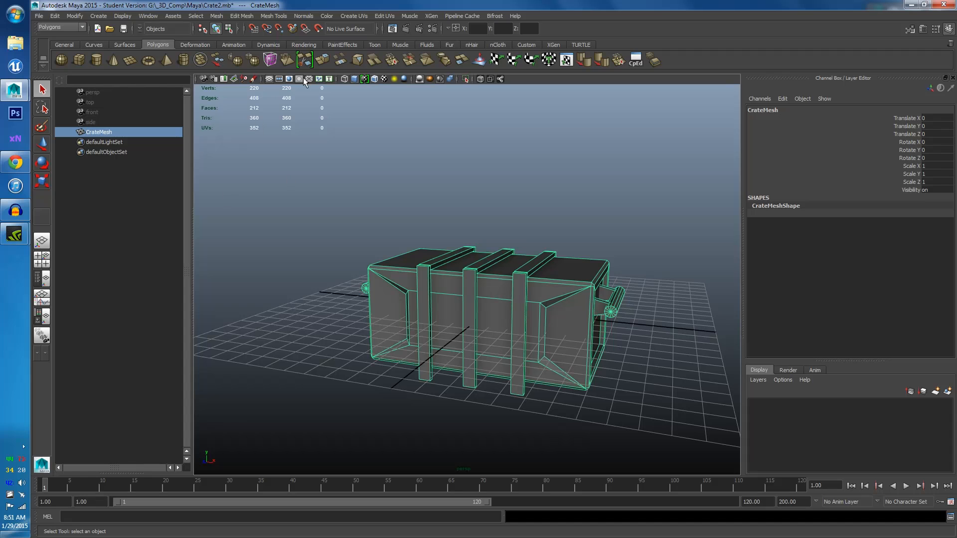
Open the UV Texture Editor from Edit UVs and position it beside the crate
{"action": "left_click", "coordinate": [385, 16]}
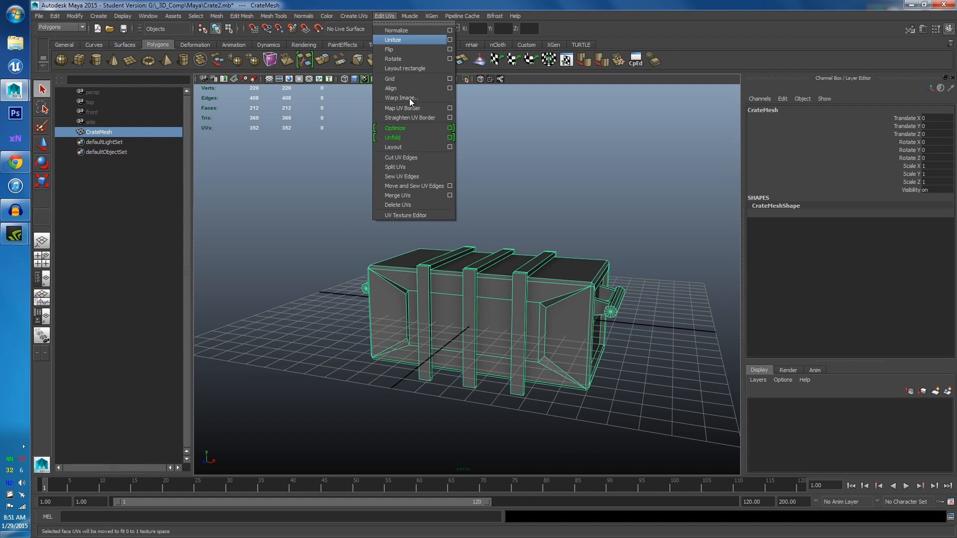
{"action": "left_click", "coordinate": [419, 217]}
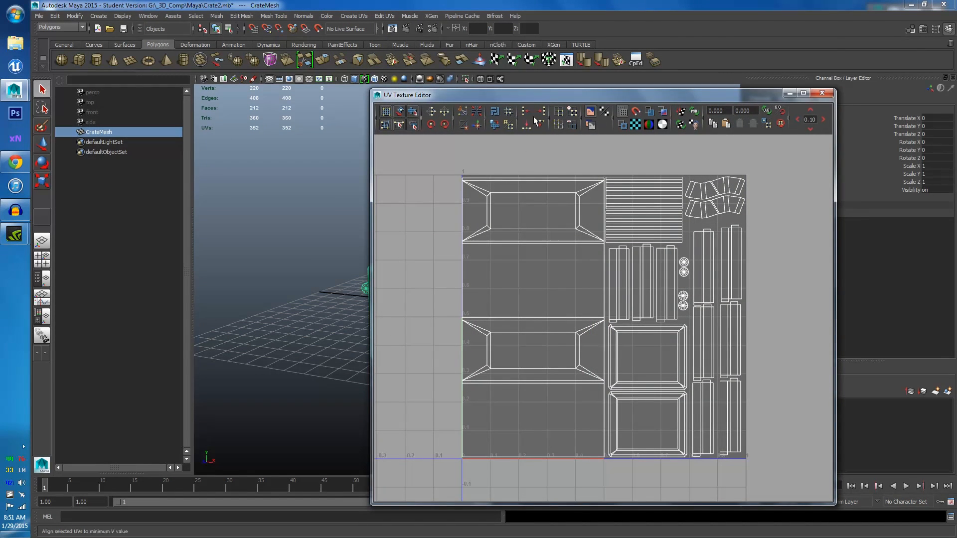
{"action": "left_click_drag", "start_coordinate": [536, 95], "coordinate": [734, 113]}
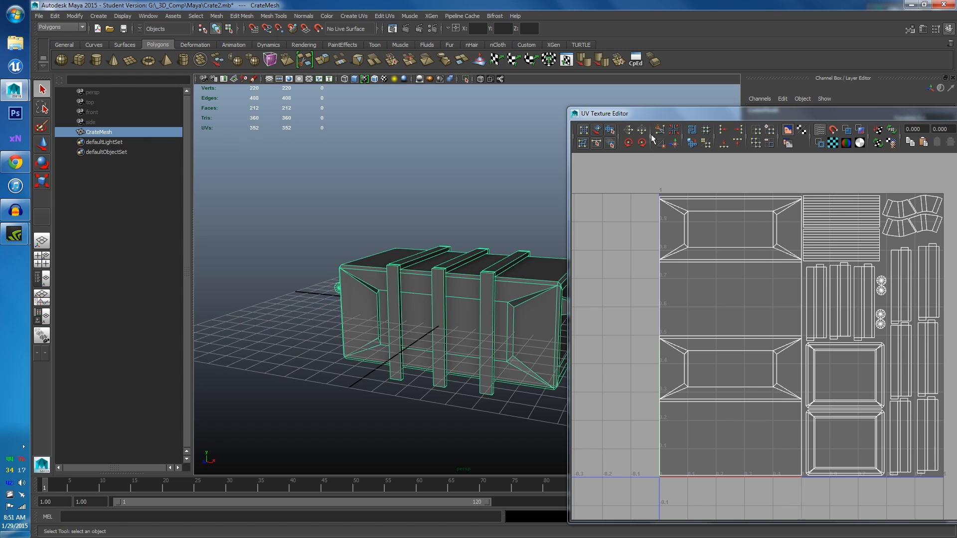
{"action": "left_click_drag", "start_coordinate": [653, 116], "coordinate": [552, 103]}
Pan and zoom the crate's UV layout and shift the editor window left
{"action": "scroll", "coordinate": [688, 299], "scroll_direction": "down", "scroll_amount": 2}
{"action": "middle_click_drag", "start_coordinate": [688, 299], "coordinate": [609, 295], "text": "alt"}
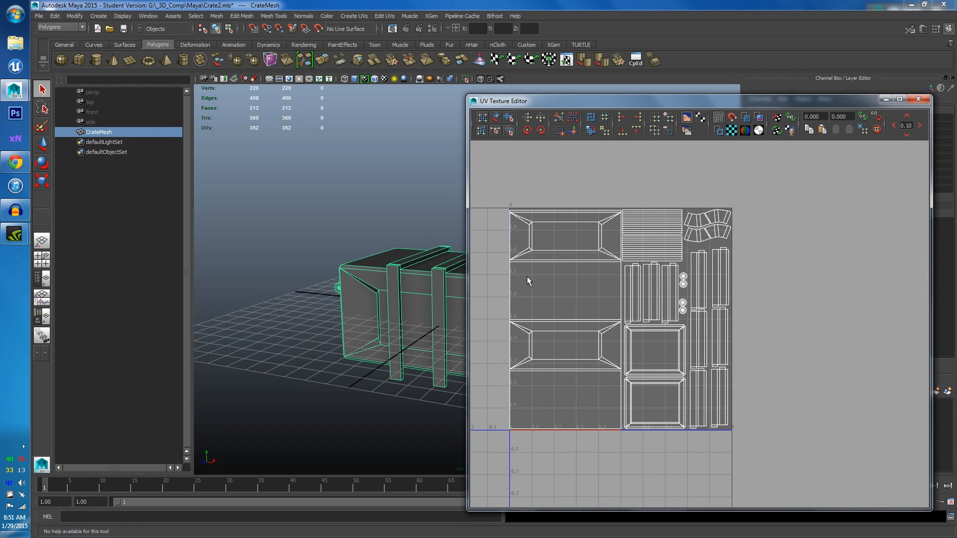
{"action": "middle_click_drag", "start_coordinate": [527, 282], "coordinate": [586, 264], "text": "alt"}
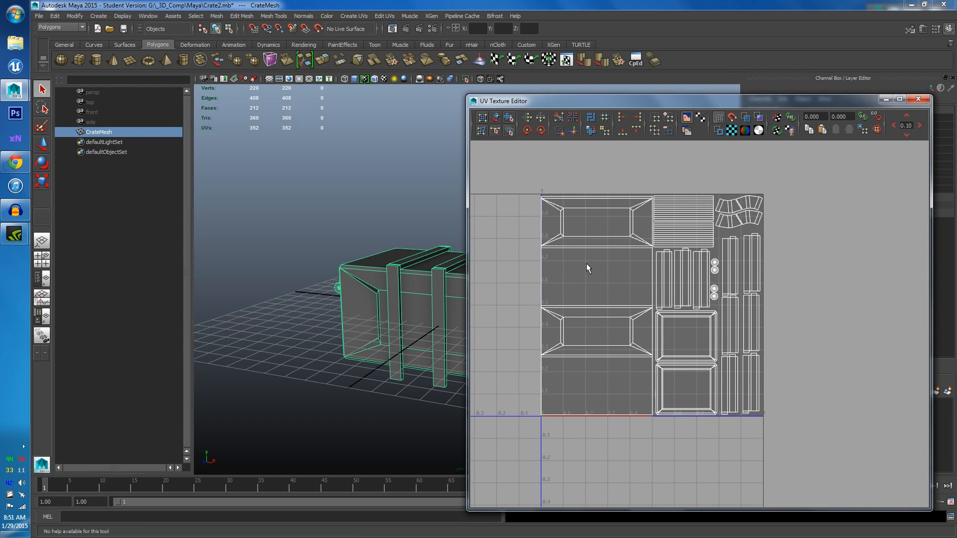
{"action": "left_click_drag", "start_coordinate": [518, 101], "coordinate": [475, 125]}
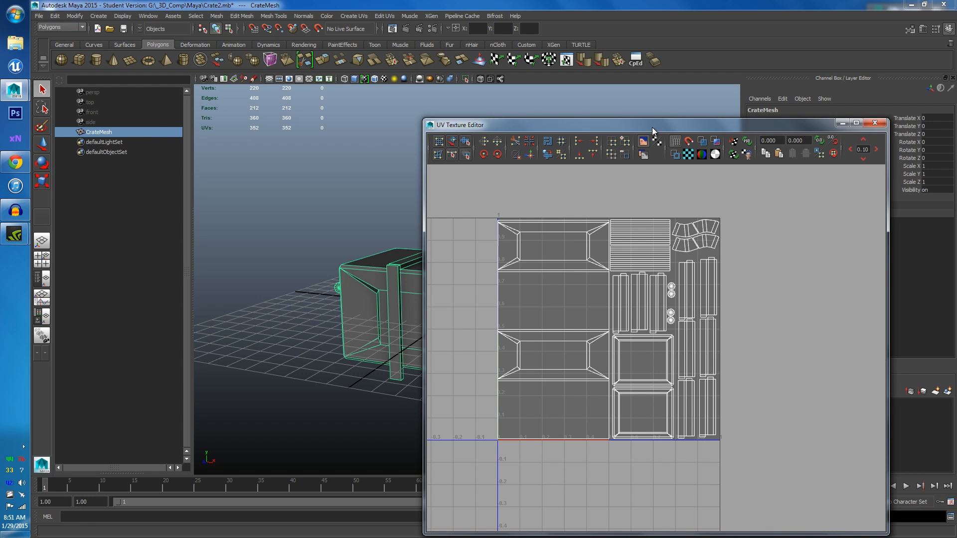
{"action": "left_click_drag", "start_coordinate": [648, 125], "coordinate": [562, 137]}
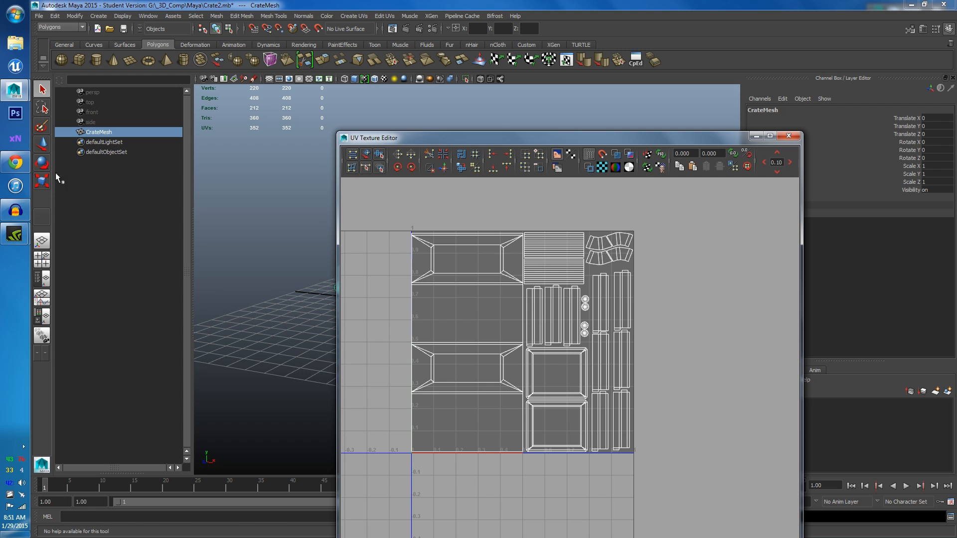
{"action": "left_click", "coordinate": [15, 163]}
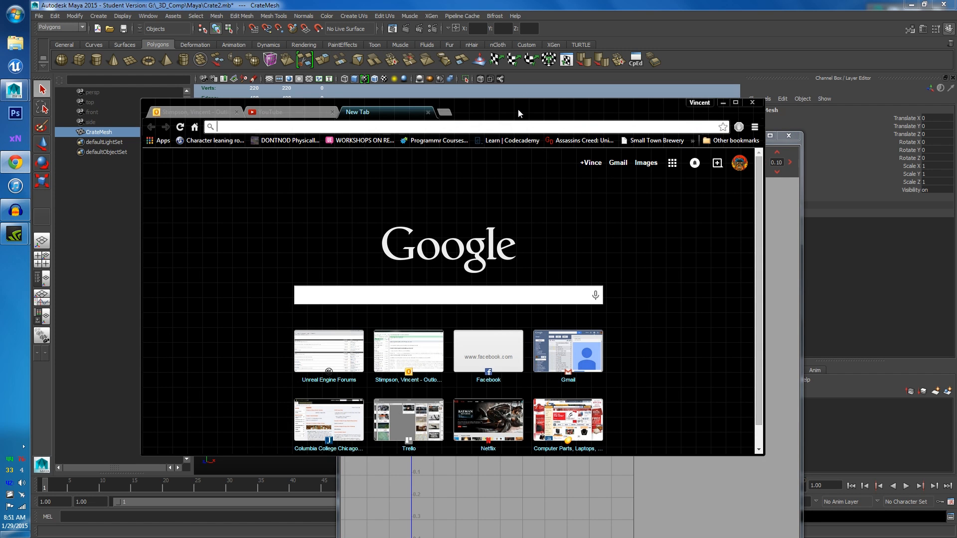
Search Google for 'uv file menu missing maya'
{"action": "left_click", "coordinate": [402, 129]}
{"action": "left_click", "coordinate": [375, 294]}
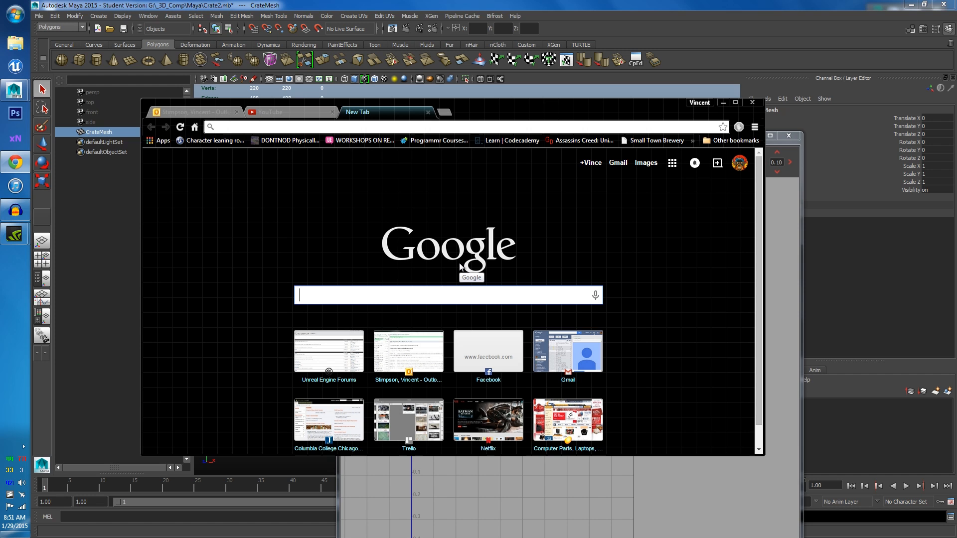
{"action": "type", "text": "uv file "}
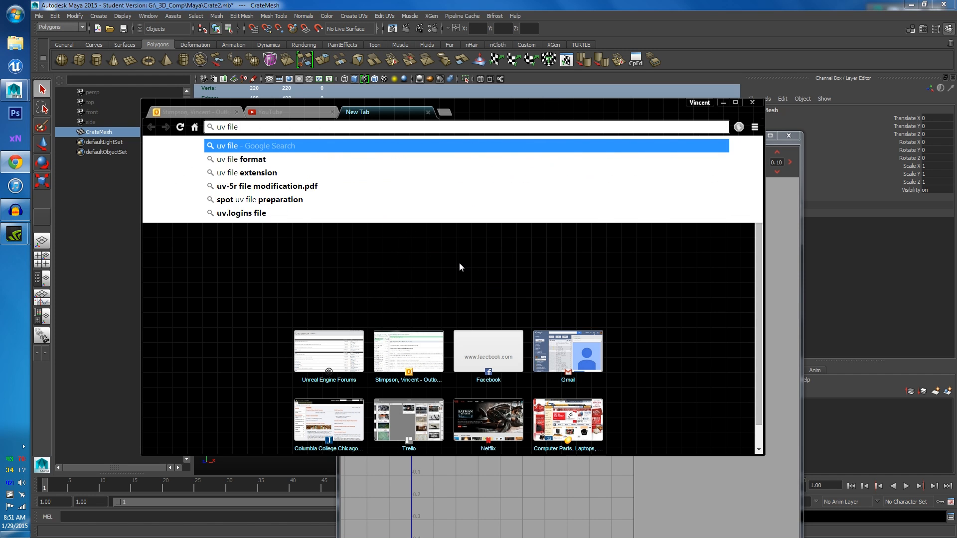
{"action": "type", "text": "menu missi"}
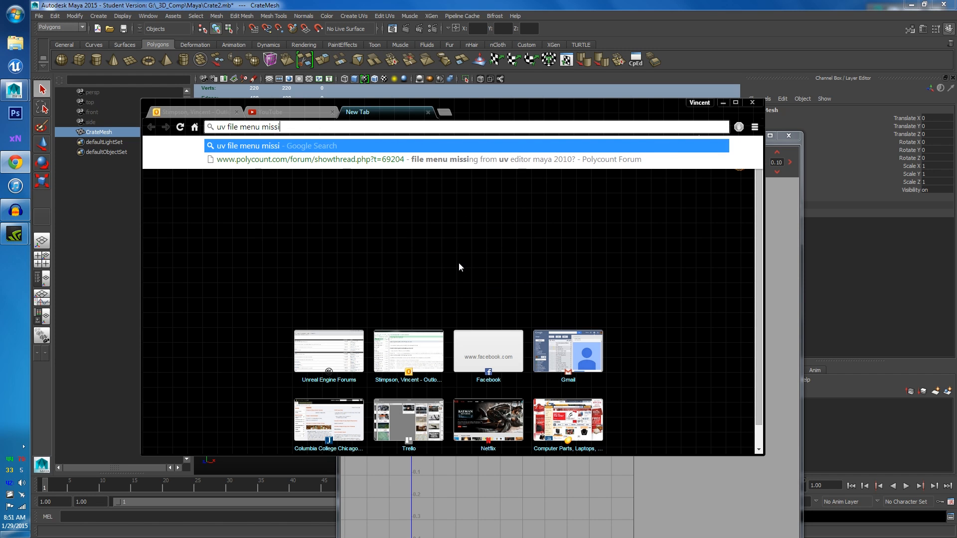
{"action": "type", "text": "ng maya"}
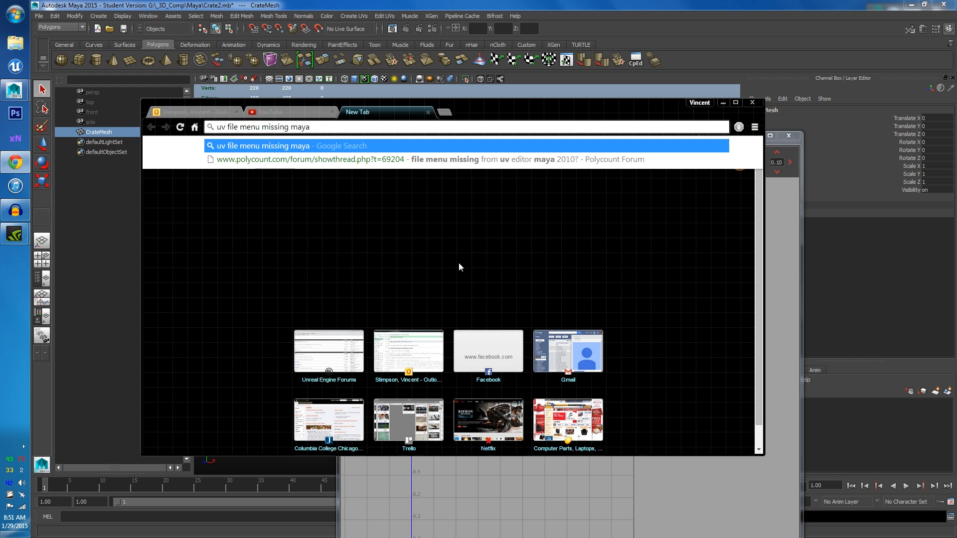
{"action": "key", "text": "Return"}
{"action": "key", "text": "Return"}
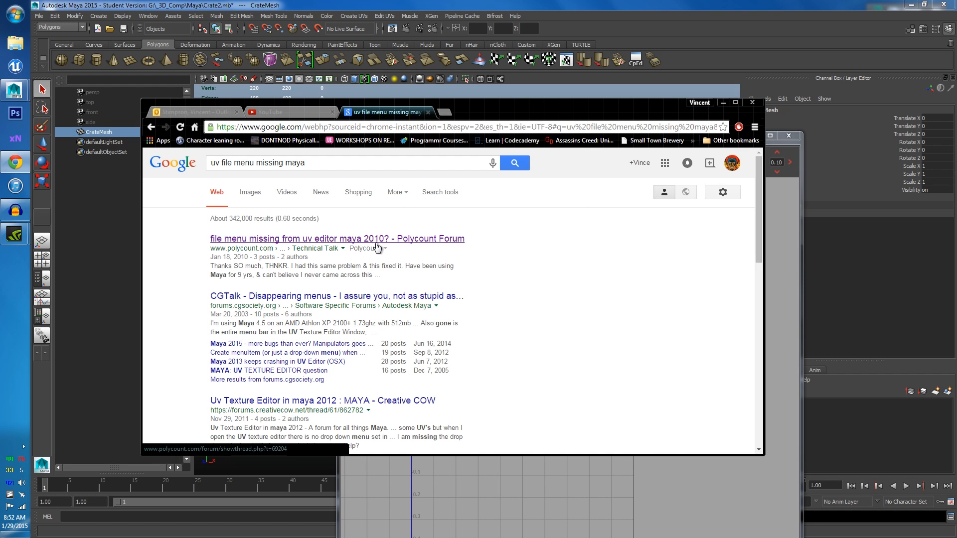
Read the top Polycount forum thread's replies, then minimize Chrome to return to Maya
{"action": "left_click", "coordinate": [314, 238]}
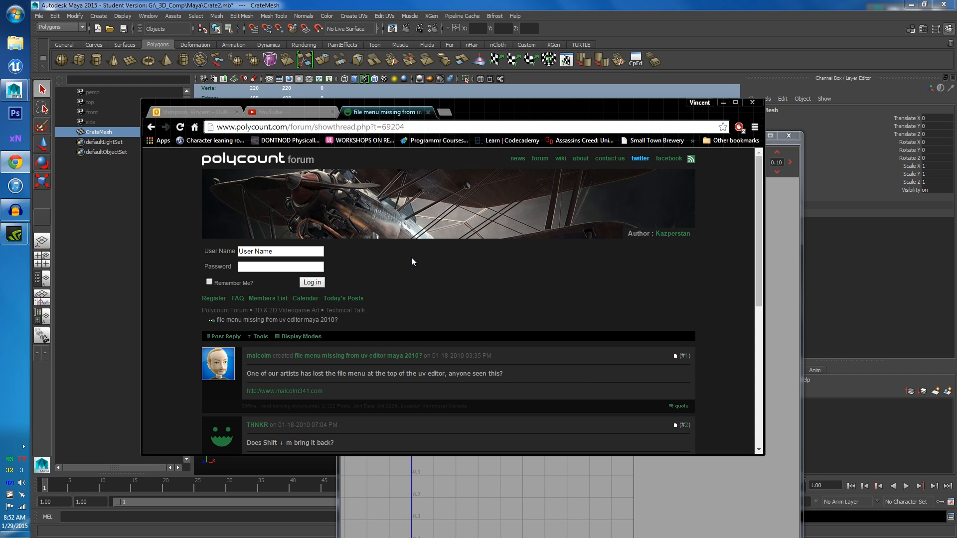
{"action": "scroll", "coordinate": [378, 297], "scroll_direction": "down", "scroll_amount": 2}
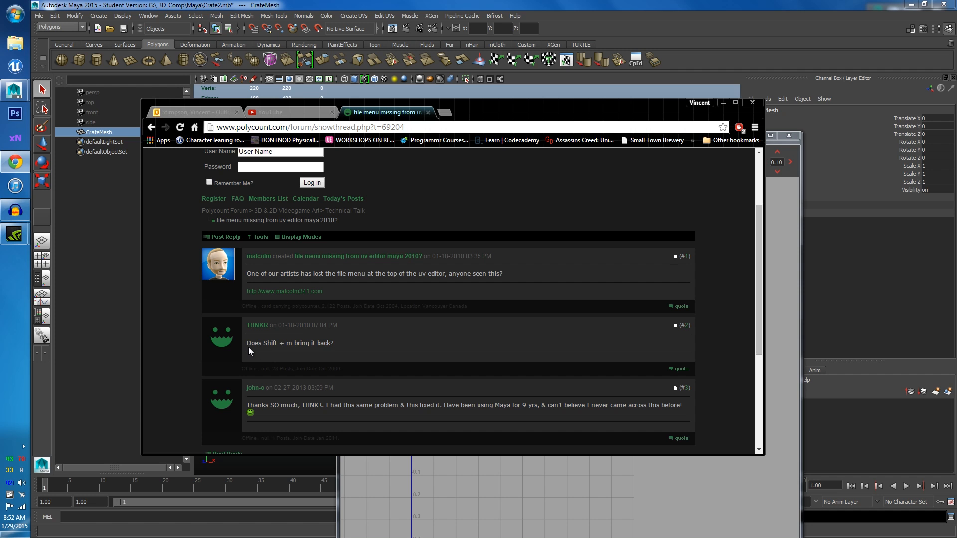
{"action": "left_click", "coordinate": [723, 103]}
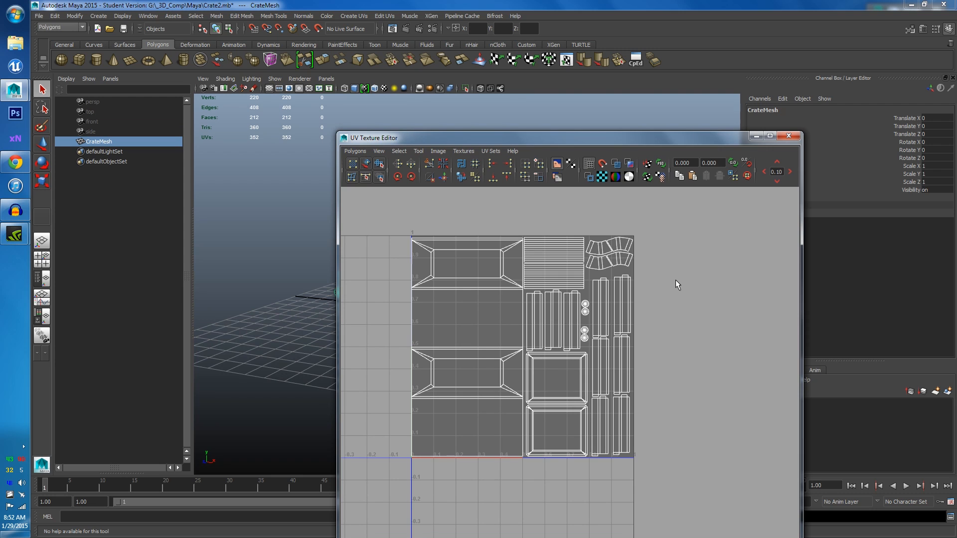
{"action": "left_click", "coordinate": [15, 162]}
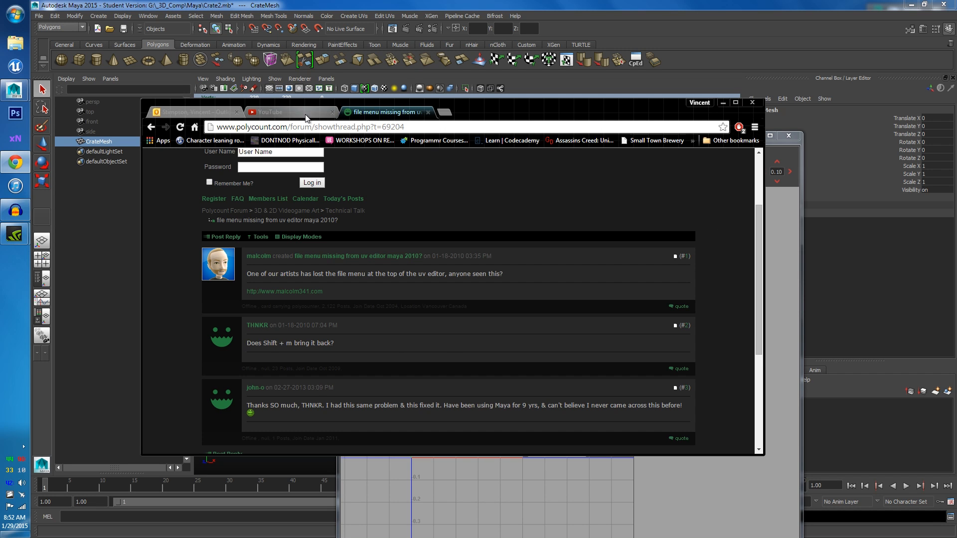
{"action": "left_click", "coordinate": [274, 111]}
{"action": "left_click", "coordinate": [723, 103]}
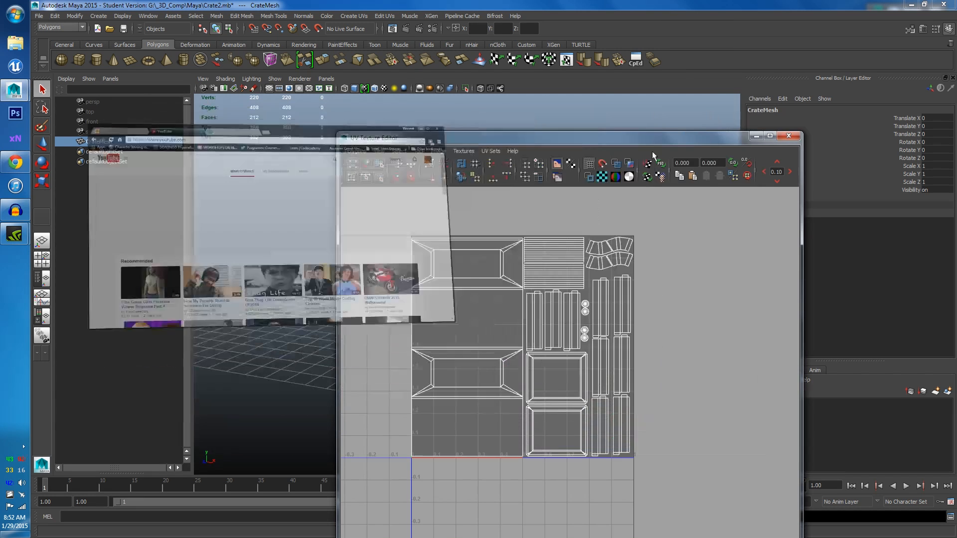
{"action": "left_click_drag", "start_coordinate": [615, 143], "coordinate": [725, 122]}
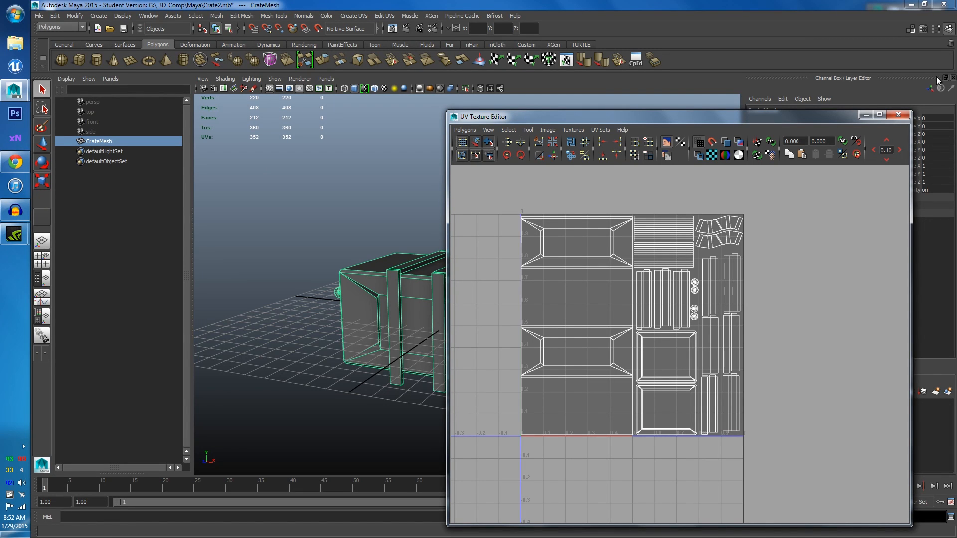
{"action": "left_click_drag", "start_coordinate": [686, 116], "coordinate": [584, 101]}
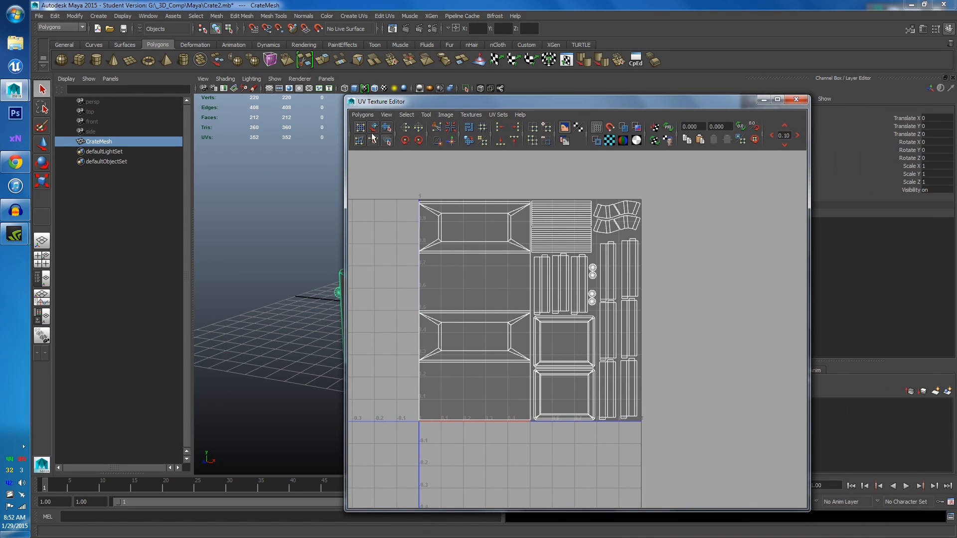
{"action": "middle_click_drag", "start_coordinate": [455, 226], "coordinate": [507, 276], "text": "alt"}
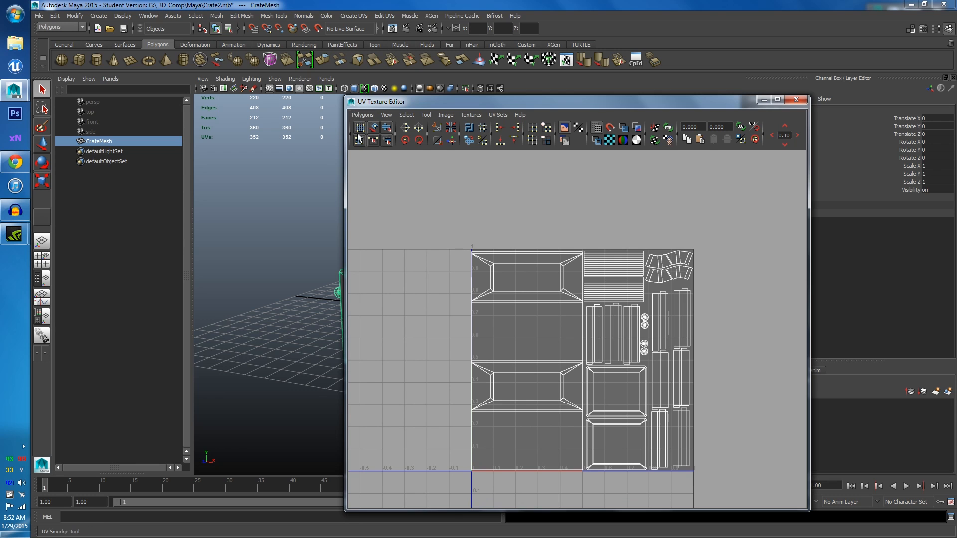
{"action": "left_click", "coordinate": [360, 115]}
{"action": "middle_click_drag", "start_coordinate": [570, 228], "coordinate": [535, 200], "text": "alt"}
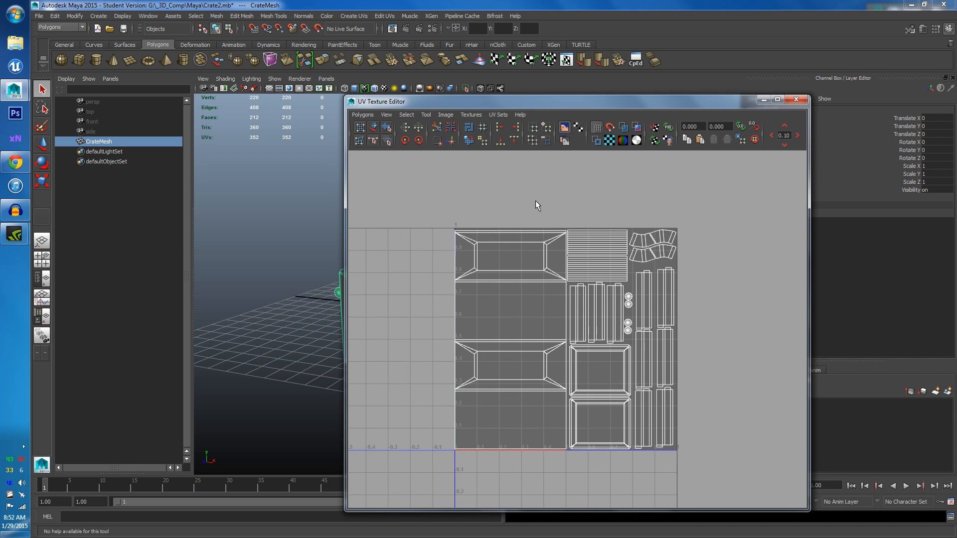
{"action": "middle_click_drag", "start_coordinate": [591, 321], "coordinate": [586, 275], "text": "alt"}
{"action": "middle_click_drag", "start_coordinate": [518, 276], "coordinate": [525, 341], "text": "alt"}
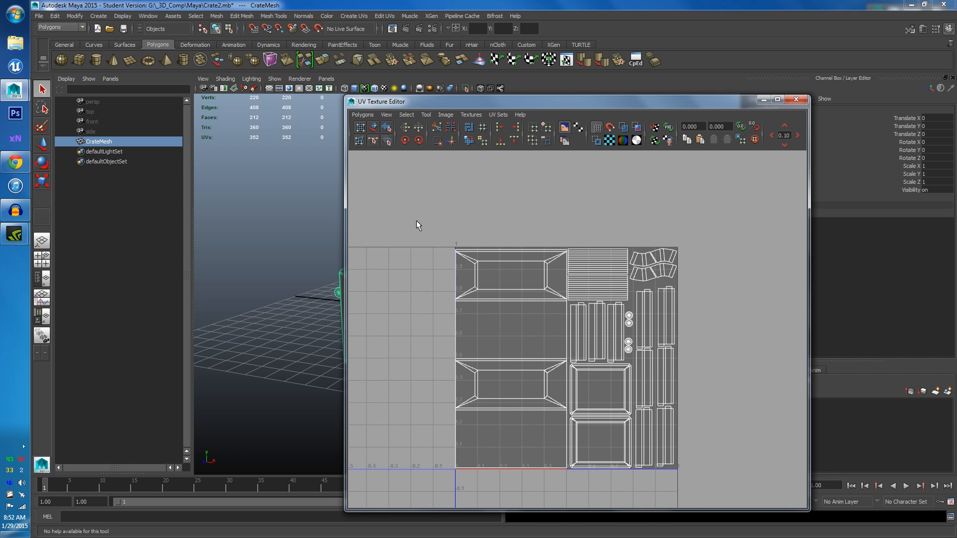
{"action": "middle_click_drag", "start_coordinate": [429, 215], "coordinate": [426, 194], "text": "alt"}
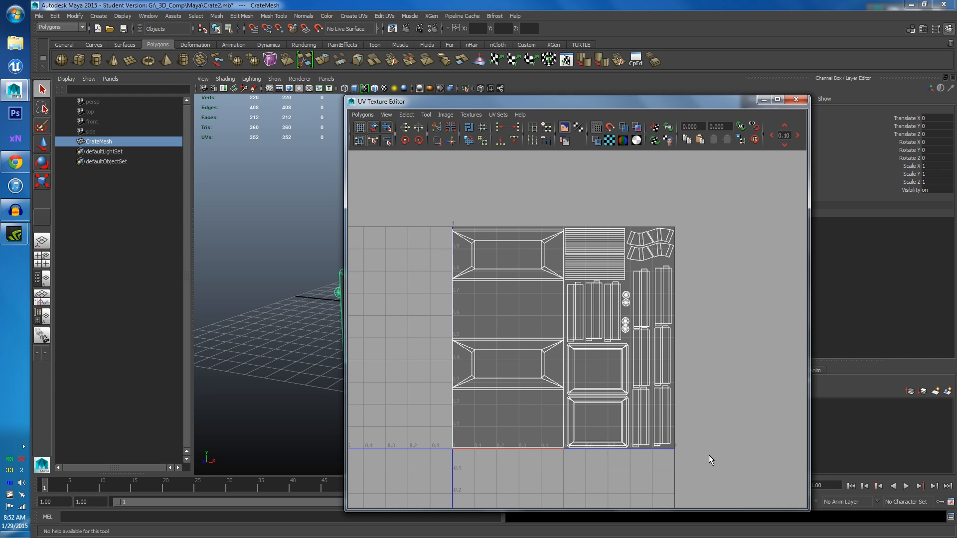
{"action": "middle_click_drag", "start_coordinate": [708, 455], "coordinate": [698, 432], "text": "alt"}
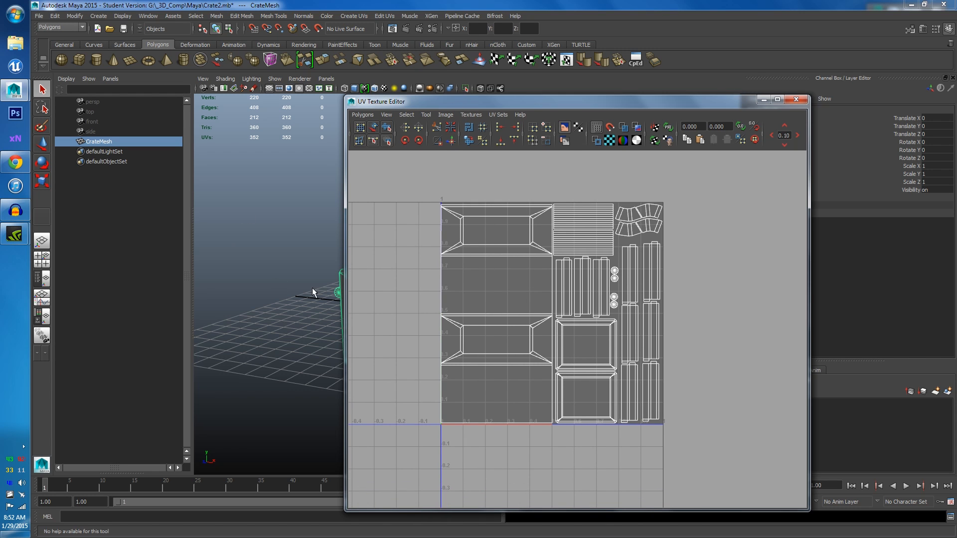
{"action": "left_click_drag", "start_coordinate": [521, 101], "coordinate": [596, 122]}
Open Polygons > UV Snapshot, enlarge its options window, and browse for the output location
{"action": "left_click", "coordinate": [437, 136]}
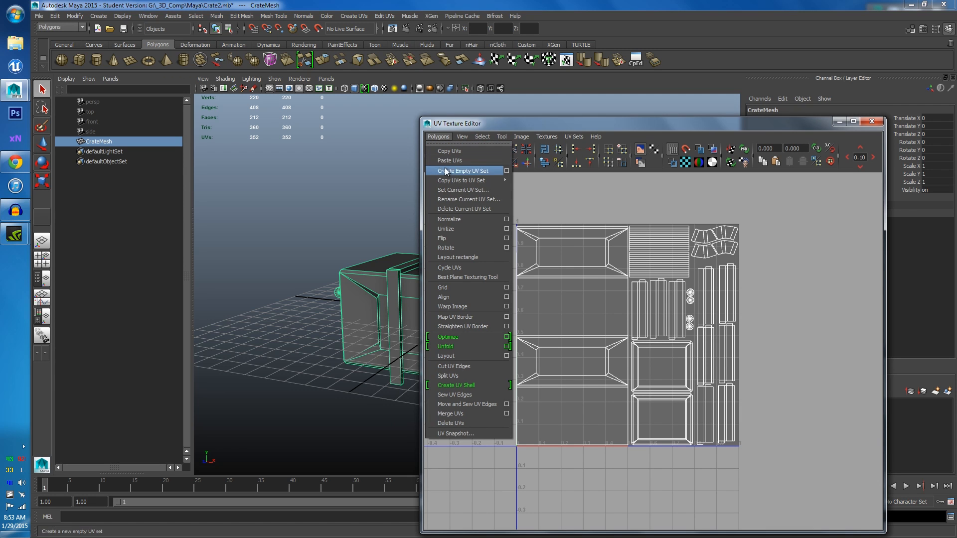
{"action": "left_click", "coordinate": [468, 435]}
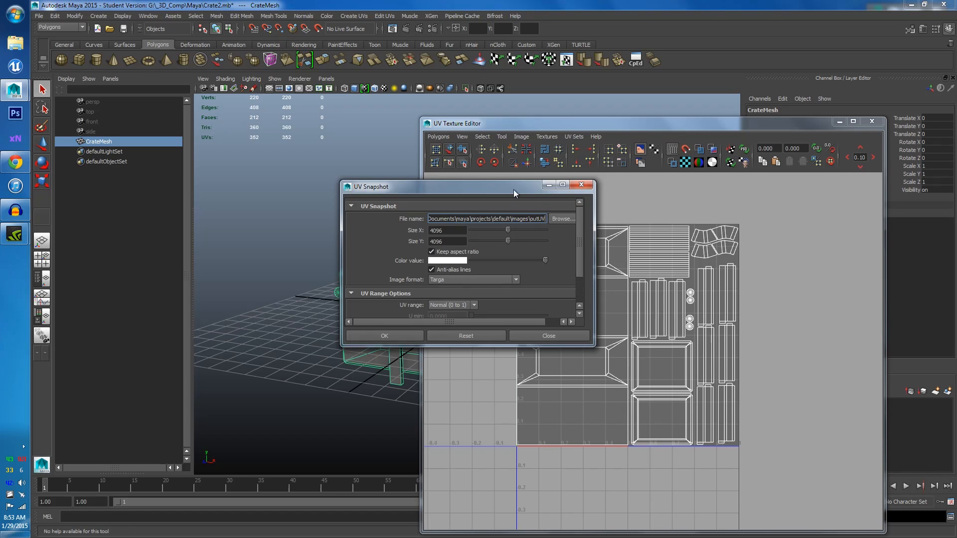
{"action": "left_click_drag", "start_coordinate": [514, 190], "coordinate": [447, 203]}
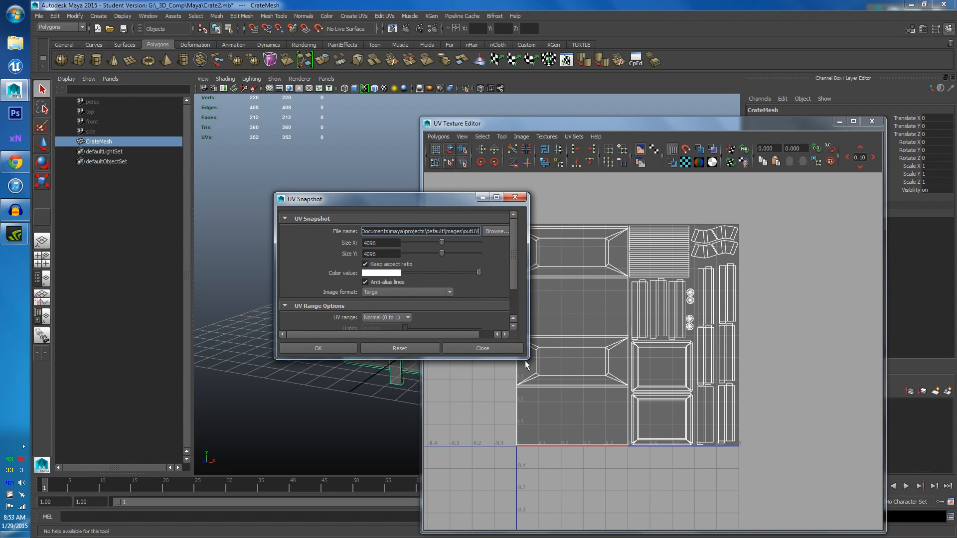
{"action": "left_click_drag", "start_coordinate": [526, 360], "coordinate": [559, 482]}
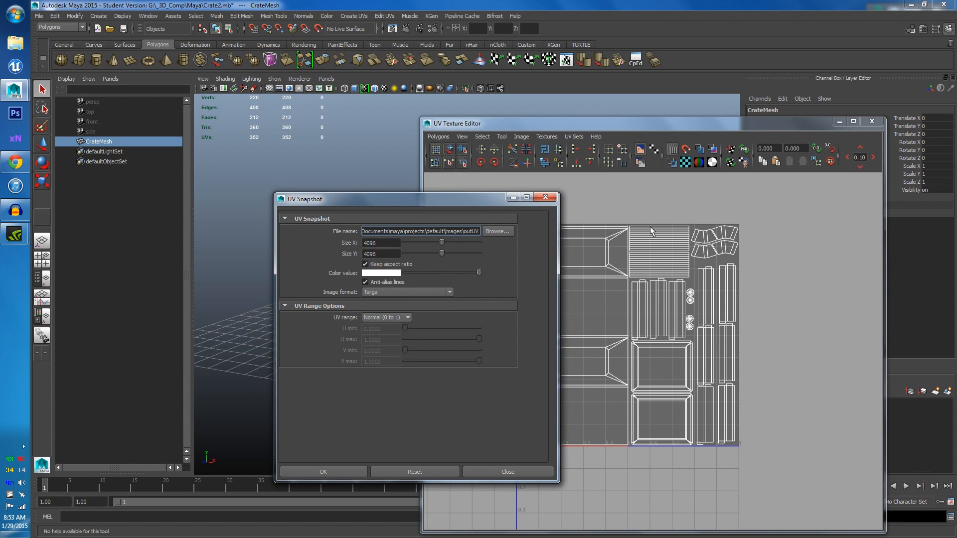
{"action": "left_click", "coordinate": [503, 231]}
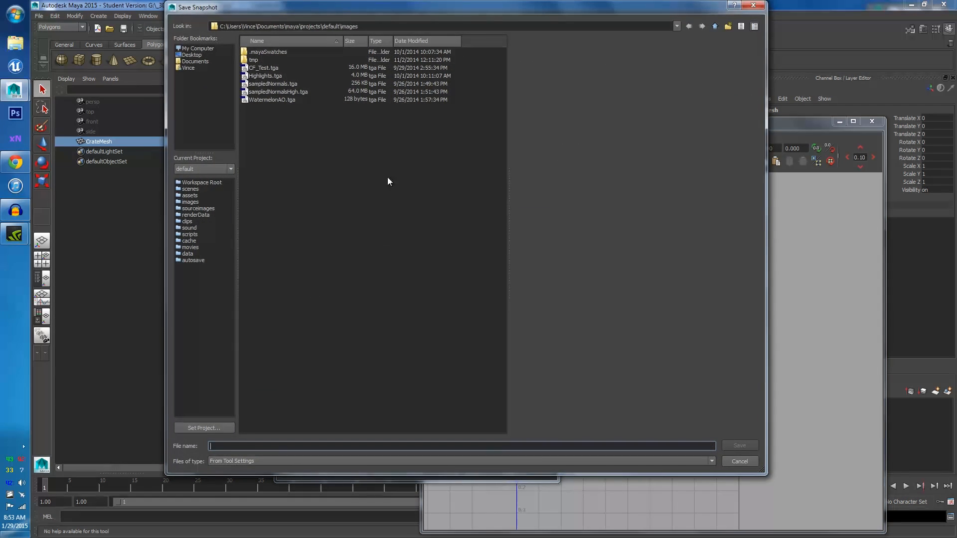
Navigate the file browser to G:\_3D_Comp\Maya
{"action": "left_click", "coordinate": [198, 49]}
{"action": "double_click", "coordinate": [265, 76]}
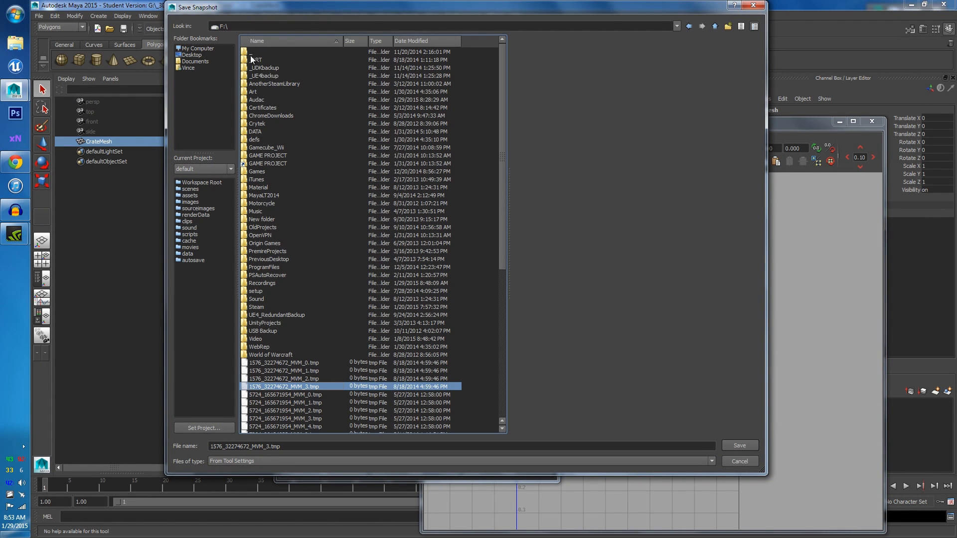
{"action": "left_click", "coordinate": [195, 48]}
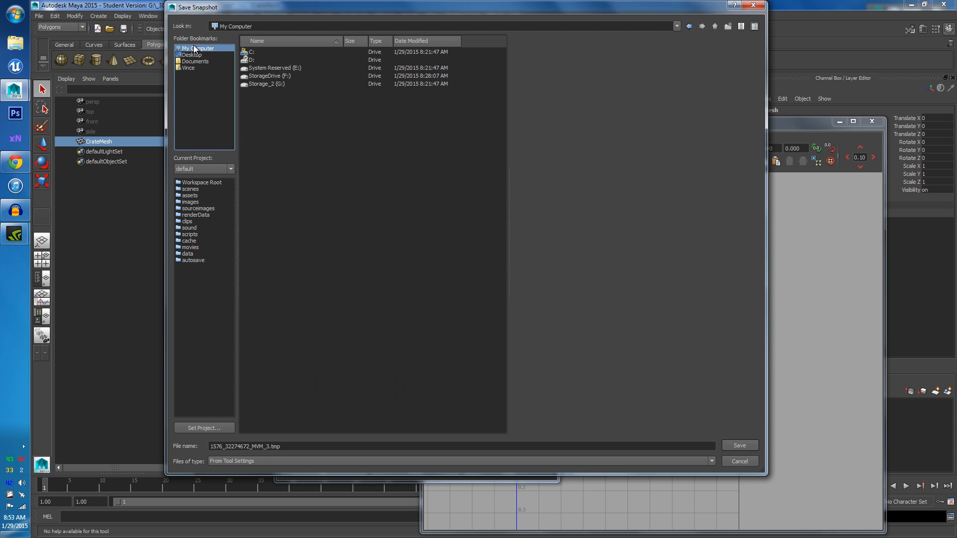
{"action": "left_click", "coordinate": [270, 77]}
{"action": "double_click", "coordinate": [269, 85]}
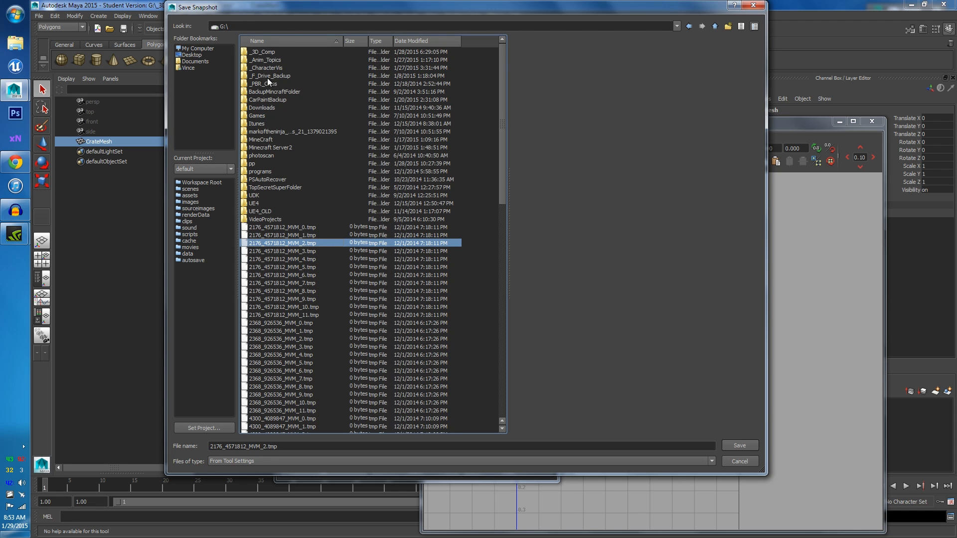
{"action": "double_click", "coordinate": [265, 53]}
{"action": "double_click", "coordinate": [255, 60]}
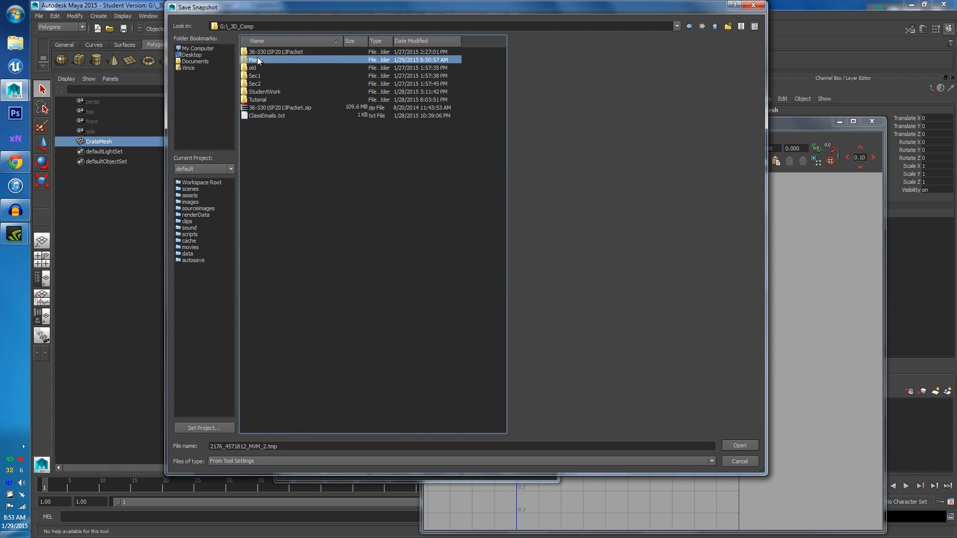
{"action": "left_click", "coordinate": [261, 60]}
Create a new folder named Textures inside Maya and open it
{"action": "right_click", "coordinate": [275, 88]}
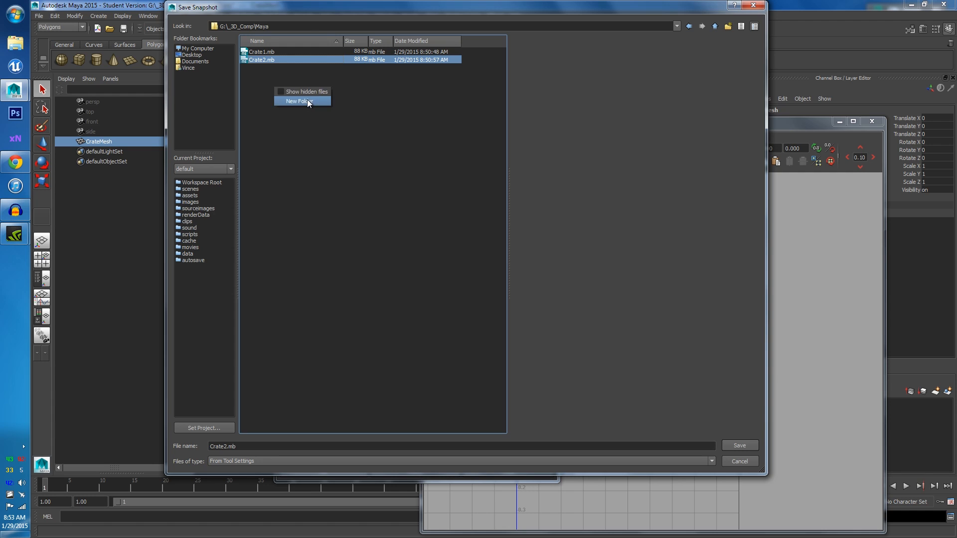
{"action": "left_click", "coordinate": [307, 100]}
{"action": "type", "text": "Textures"}
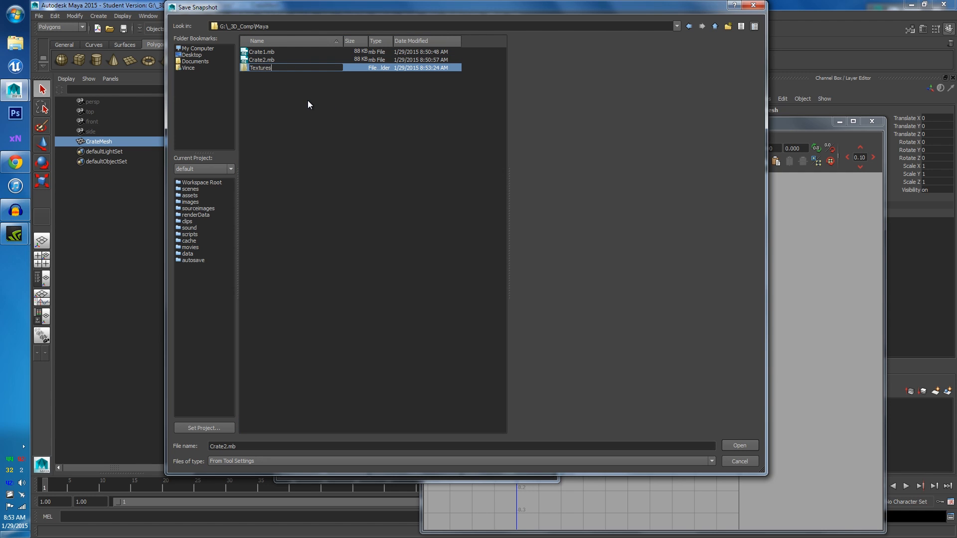
{"action": "key", "text": "Return"}
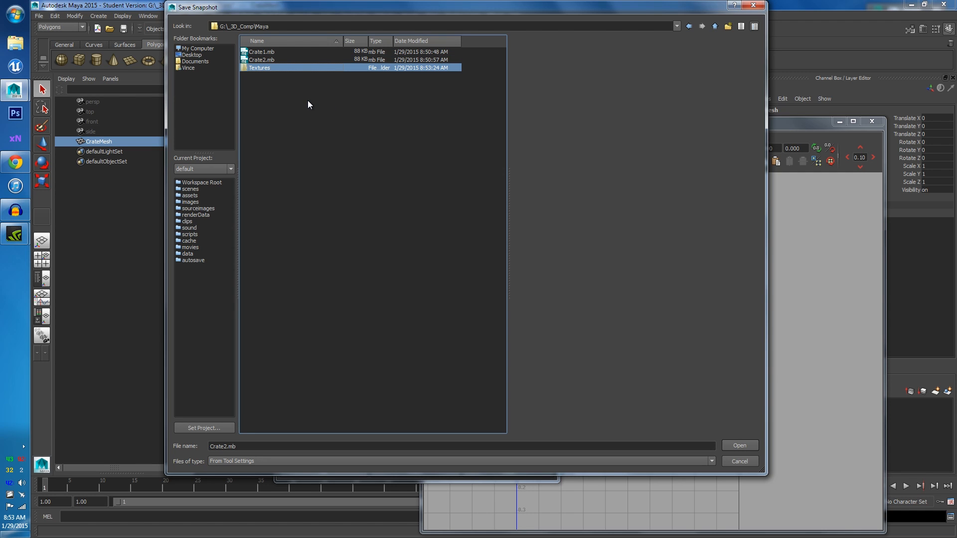
{"action": "double_click", "coordinate": [255, 68]}
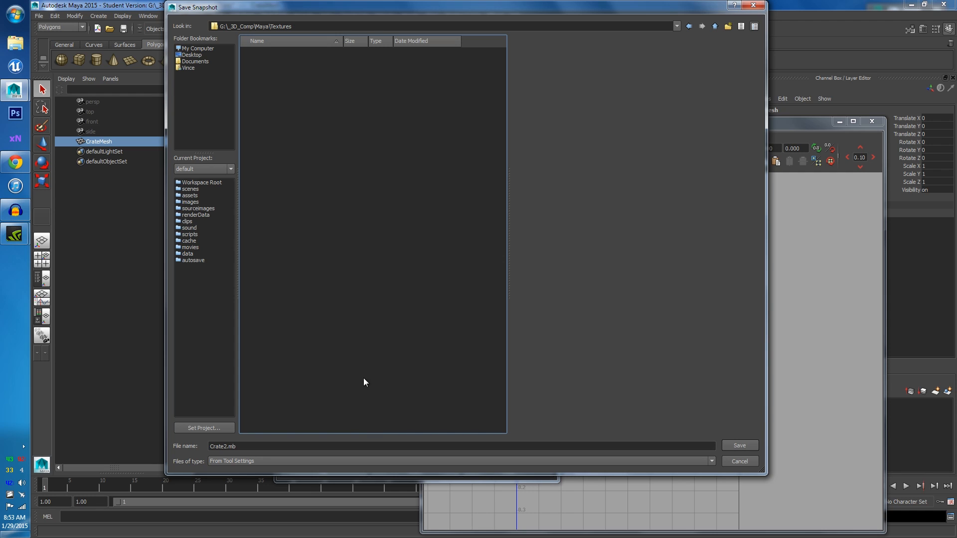
Name the snapshot file CrateUV and save it to Textures
{"action": "left_click", "coordinate": [251, 443]}
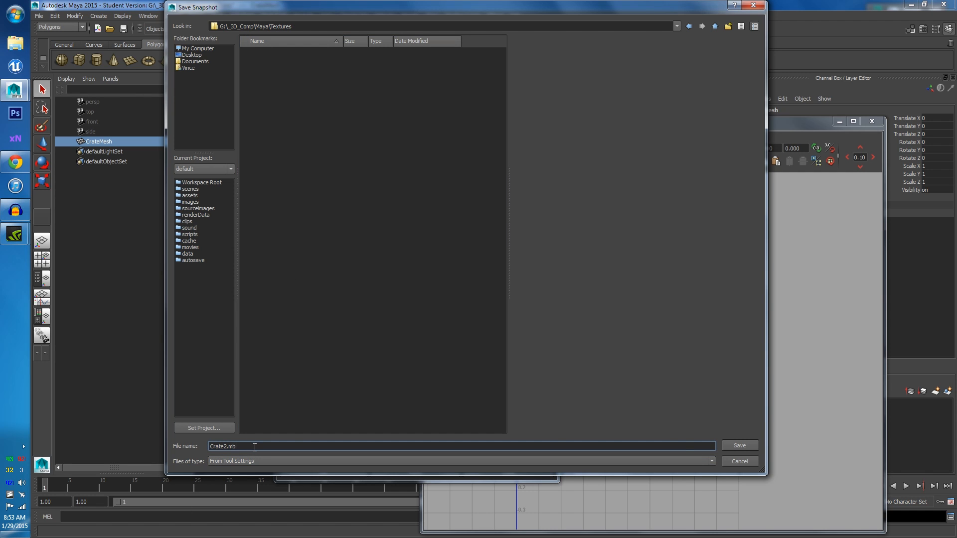
{"action": "left_click_drag", "start_coordinate": [262, 446], "coordinate": [183, 441]}
{"action": "type", "text": "CrateUV"}
{"action": "left_click", "coordinate": [740, 445]}
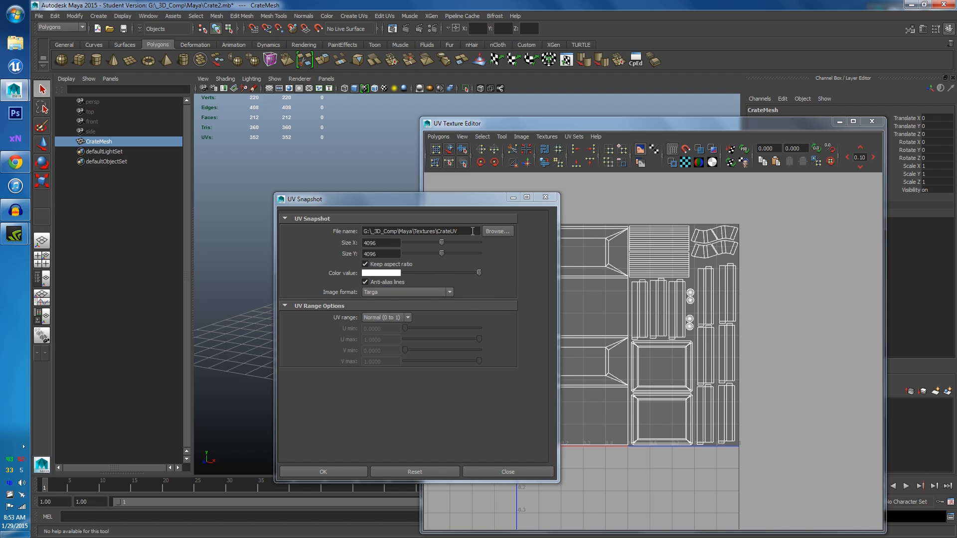
{"action": "left_click_drag", "start_coordinate": [462, 204], "coordinate": [442, 208]}
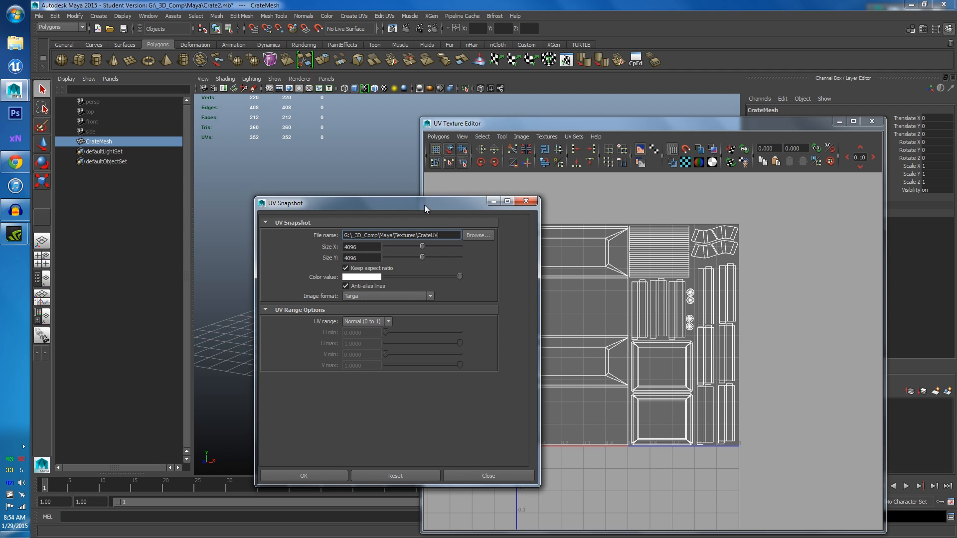
{"action": "left_click_drag", "start_coordinate": [422, 202], "coordinate": [670, 214]}
{"action": "left_click_drag", "start_coordinate": [400, 233], "coordinate": [336, 279], "text": "alt"}
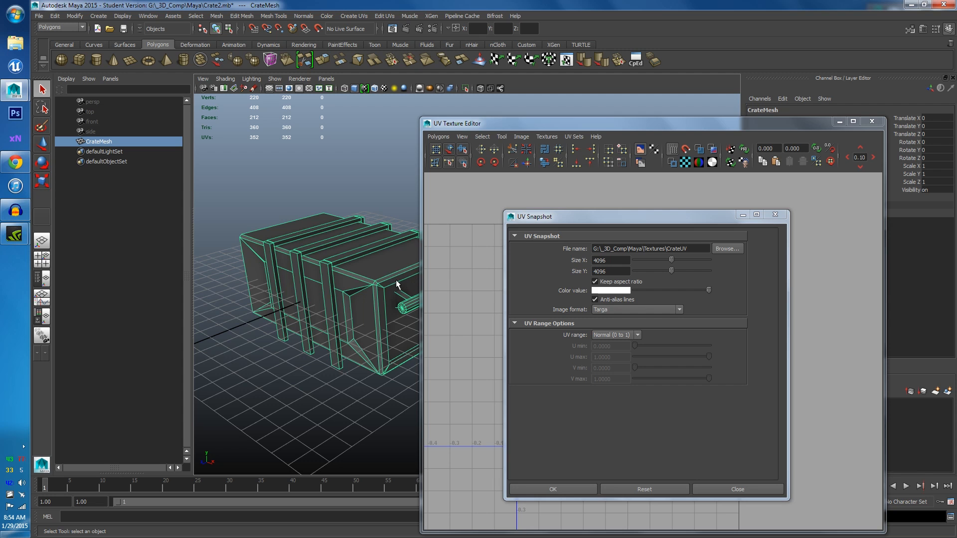
{"action": "middle_click_drag", "start_coordinate": [397, 285], "coordinate": [337, 334], "text": "alt"}
{"action": "scroll", "coordinate": [393, 305], "scroll_direction": "down", "scroll_amount": 5}
{"action": "mouse_move", "coordinate": [337, 334]}
{"action": "left_mouse_down", "text": "alt"}
{"action": "mouse_move", "coordinate": [338, 321]}
{"action": "mouse_move", "coordinate": [342, 345]}
{"action": "mouse_move", "coordinate": [348, 333]}
{"action": "left_mouse_up", "text": "alt"}
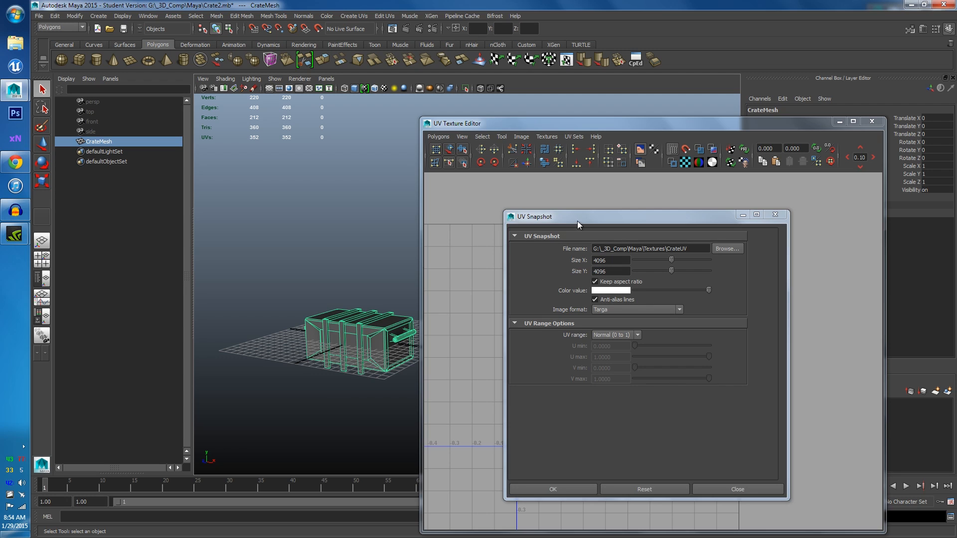
{"action": "left_click_drag", "start_coordinate": [577, 221], "coordinate": [515, 224]}
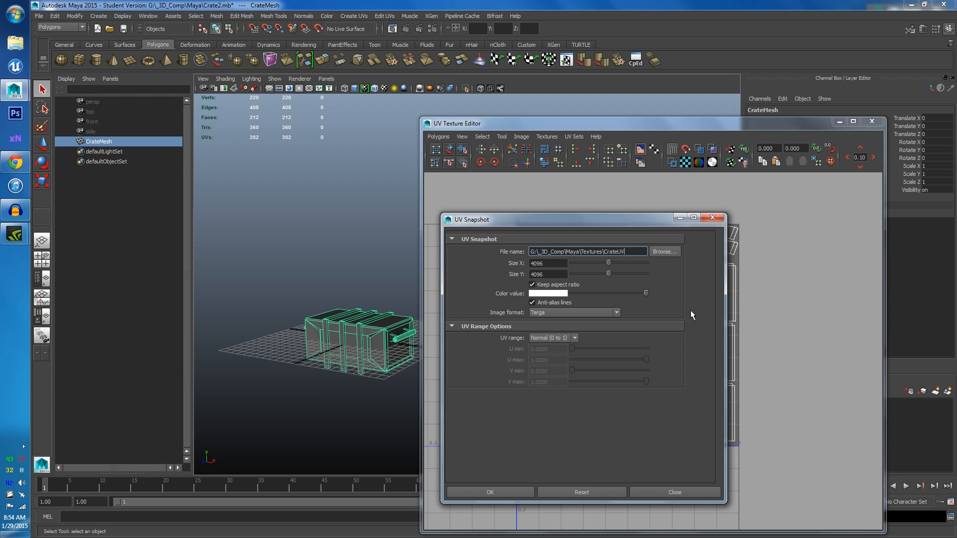
{"action": "left_click_drag", "start_coordinate": [394, 284], "coordinate": [344, 379], "text": "alt"}
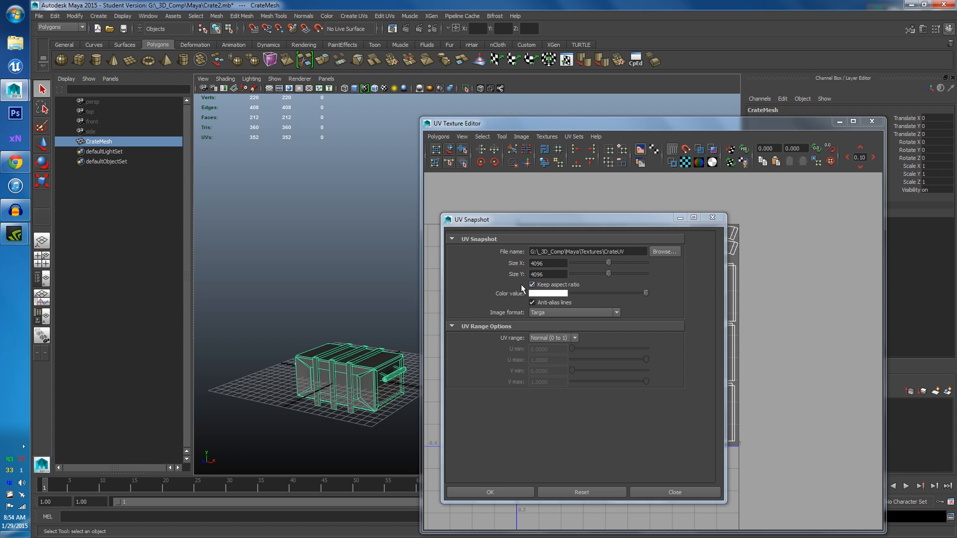
{"action": "middle_click_drag", "start_coordinate": [310, 353], "coordinate": [321, 302], "text": "alt"}
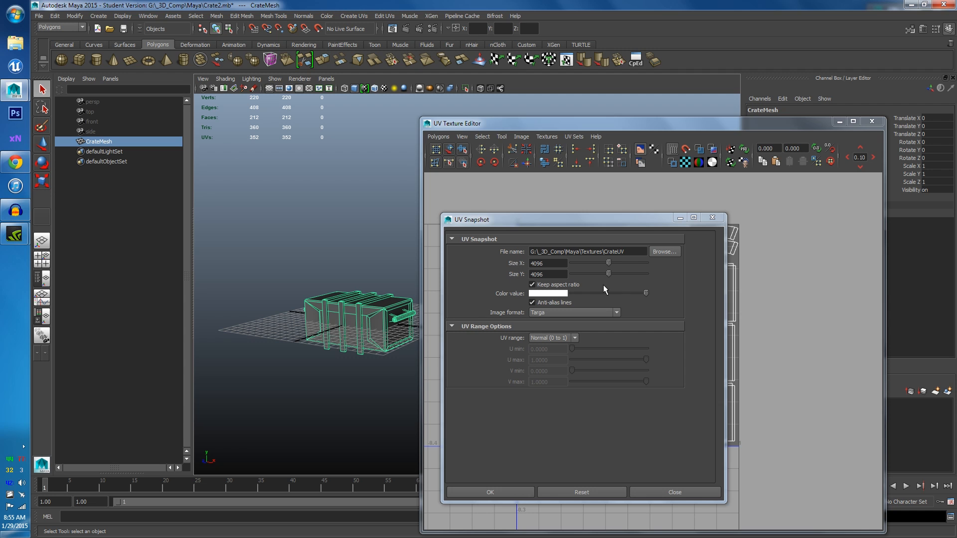
Bring the UV Texture Editor to the front and orbit the view of the crate
{"action": "left_click", "coordinate": [434, 286]}
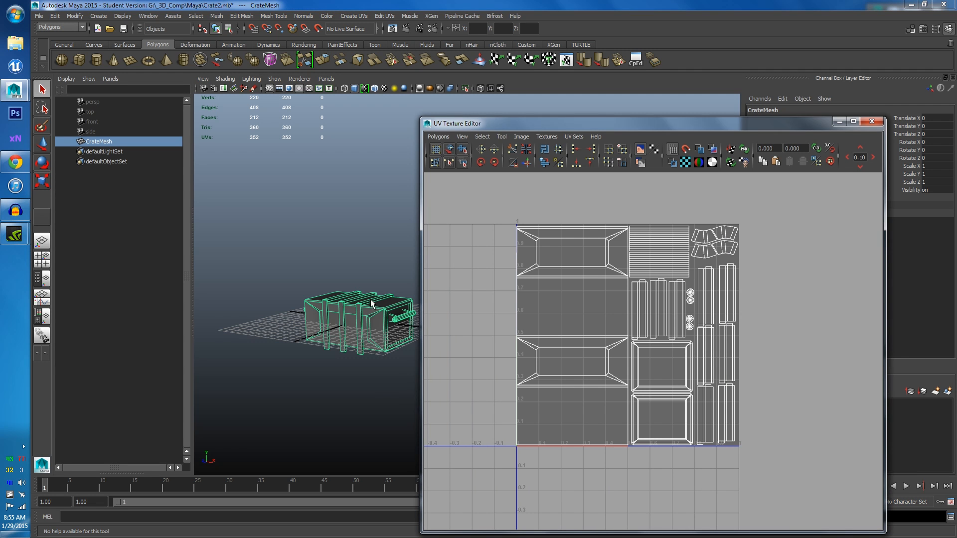
{"action": "left_click", "coordinate": [353, 295]}
{"action": "left_click_drag", "start_coordinate": [363, 300], "coordinate": [363, 328], "text": "alt"}
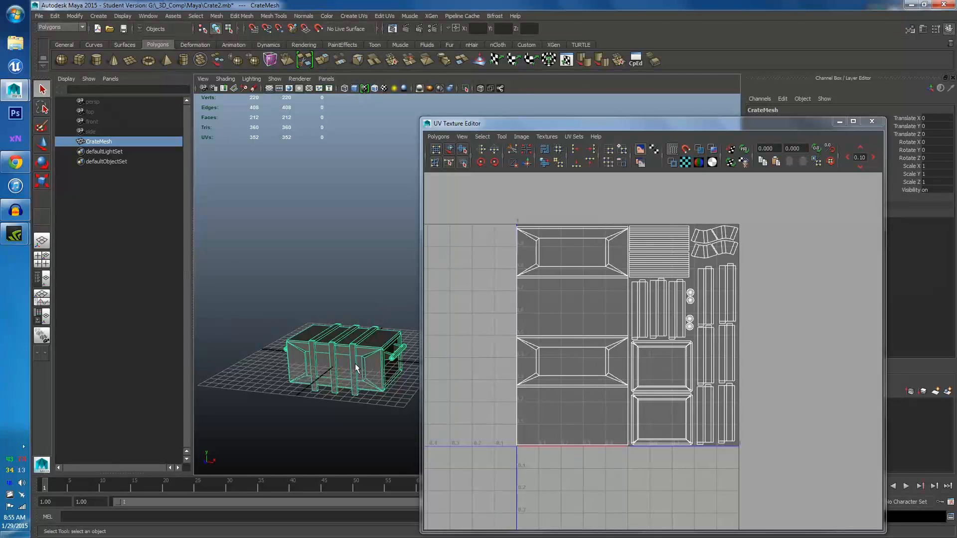
{"action": "middle_click_drag", "start_coordinate": [356, 362], "coordinate": [360, 337], "text": "alt"}
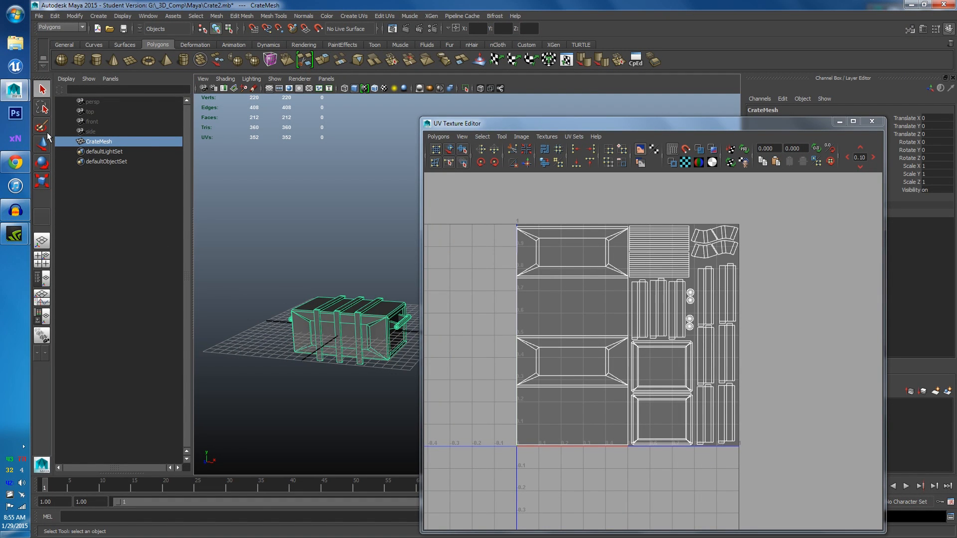
Open Polygons > UV Snapshot and browse to G:\_3D_Comp\Maya\Textures for the output
{"action": "mouse_move", "coordinate": [14, 90]}
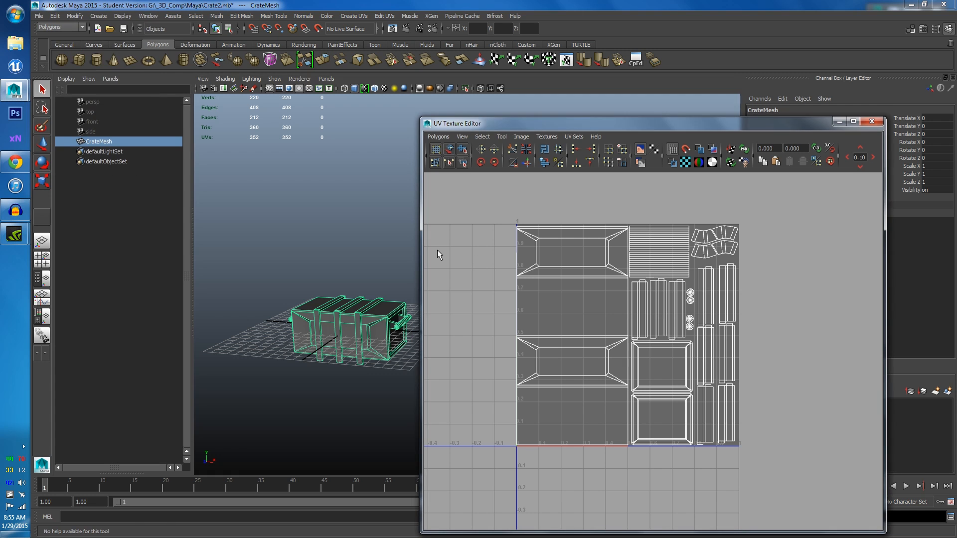
{"action": "left_click", "coordinate": [444, 143]}
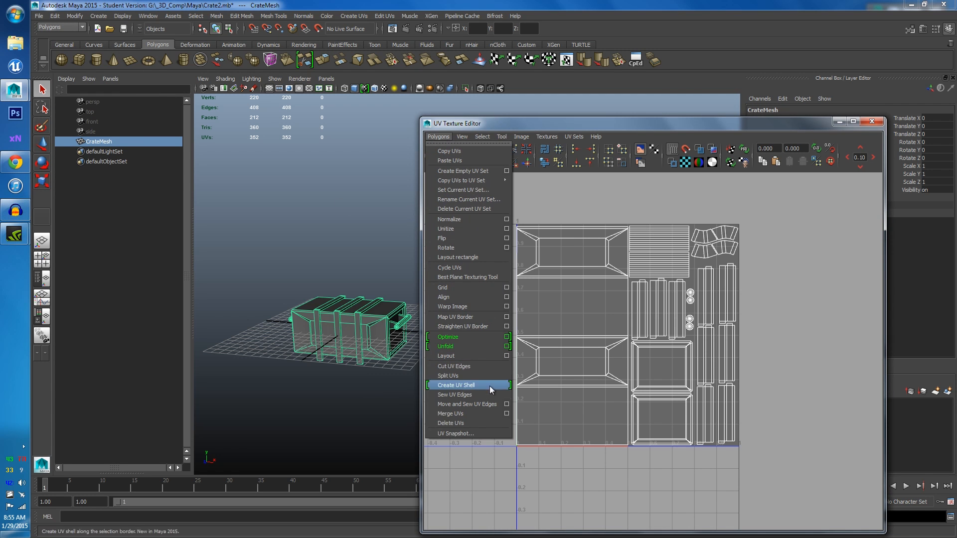
{"action": "left_click", "coordinate": [476, 429]}
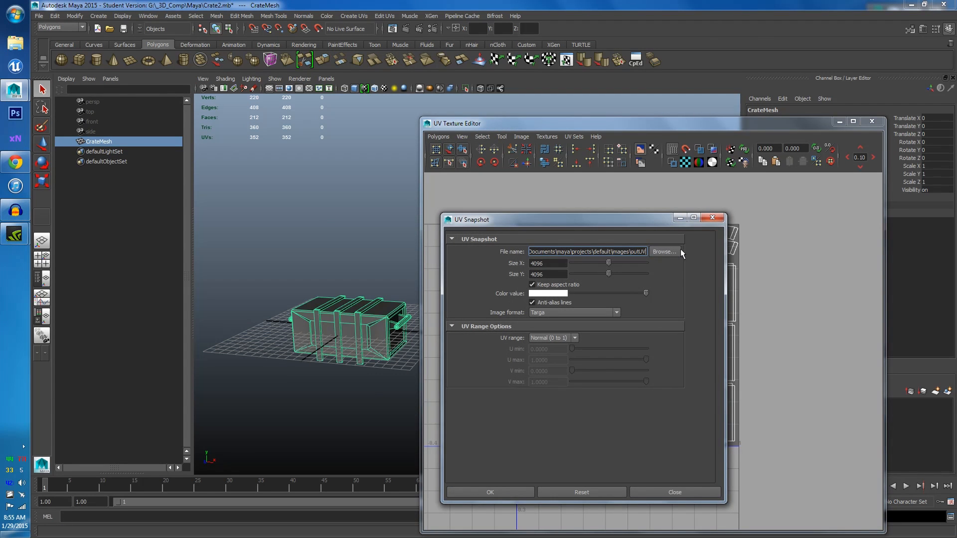
{"action": "left_click", "coordinate": [666, 252]}
{"action": "left_click", "coordinate": [207, 49]}
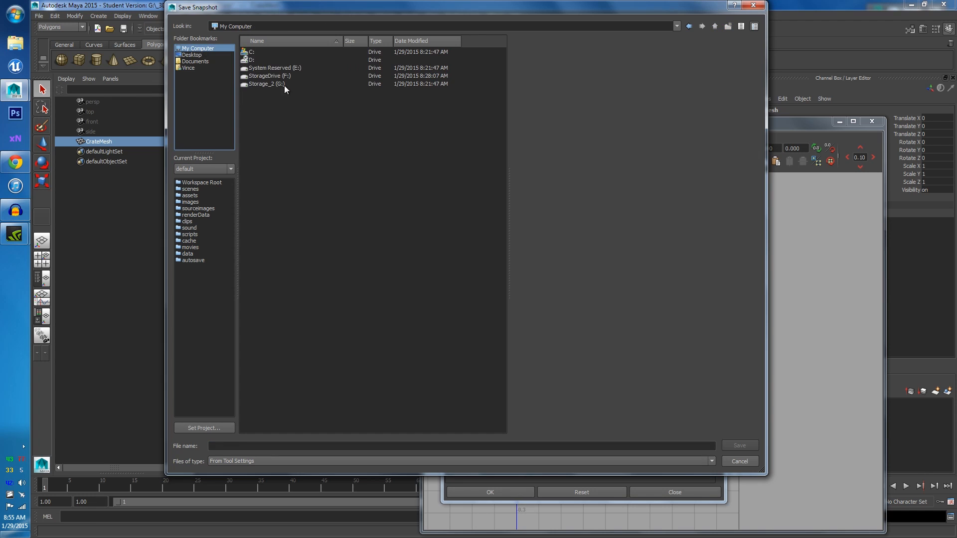
{"action": "double_click", "coordinate": [261, 84]}
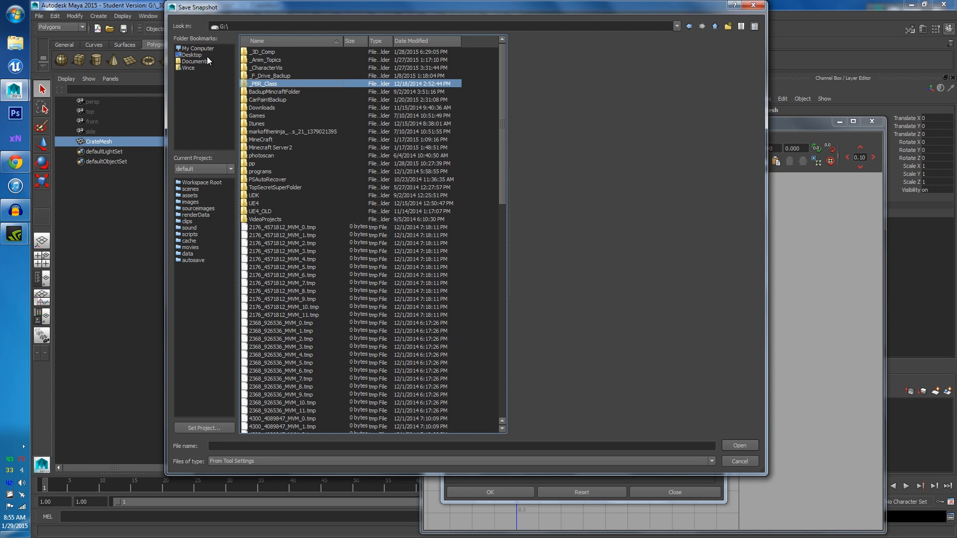
{"action": "double_click", "coordinate": [278, 50]}
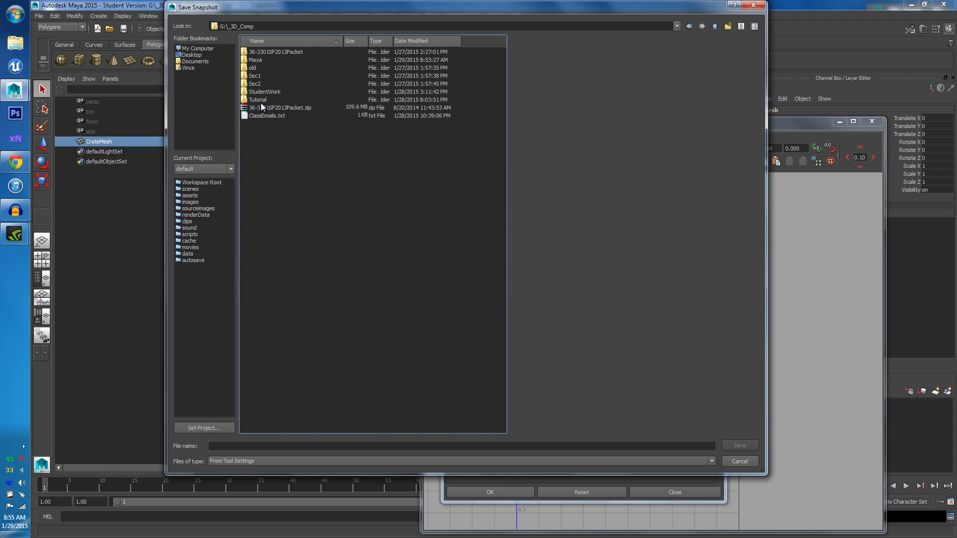
{"action": "double_click", "coordinate": [256, 60]}
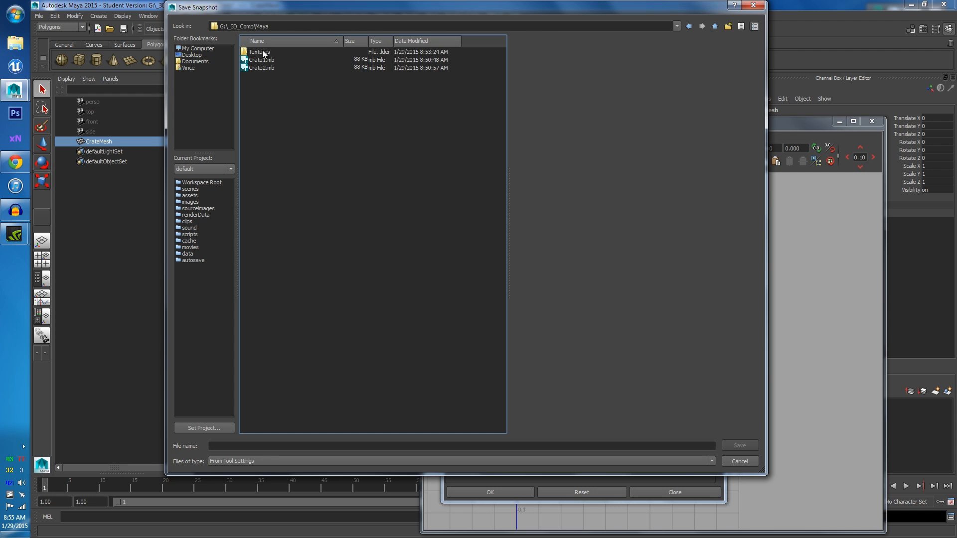
{"action": "double_click", "coordinate": [261, 52]}
Name the snapshot file CrateUVs and export the UV snapshot
{"action": "type", "text": "CrateUVs"}
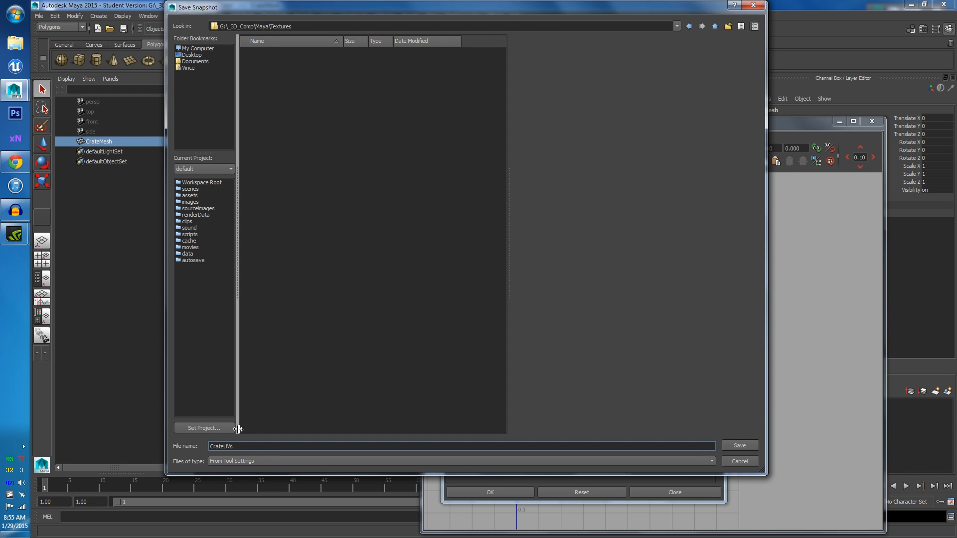
{"action": "key", "text": "Return"}
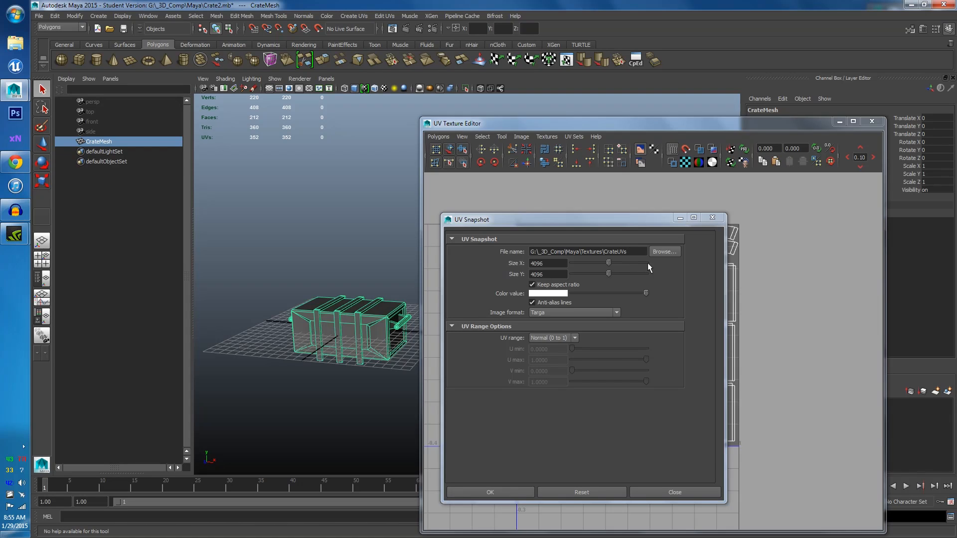
{"action": "left_click_drag", "start_coordinate": [606, 222], "coordinate": [526, 199]}
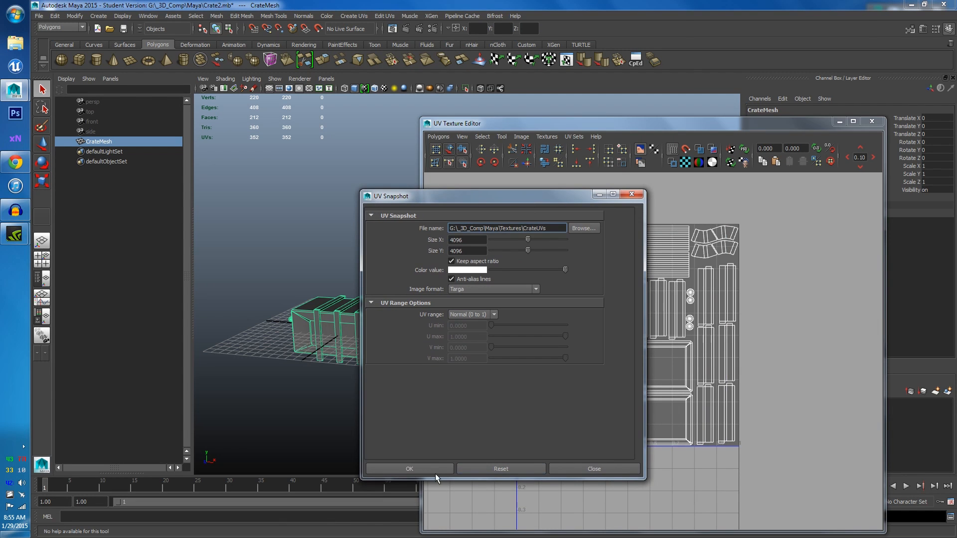
{"action": "key", "text": "Return"}
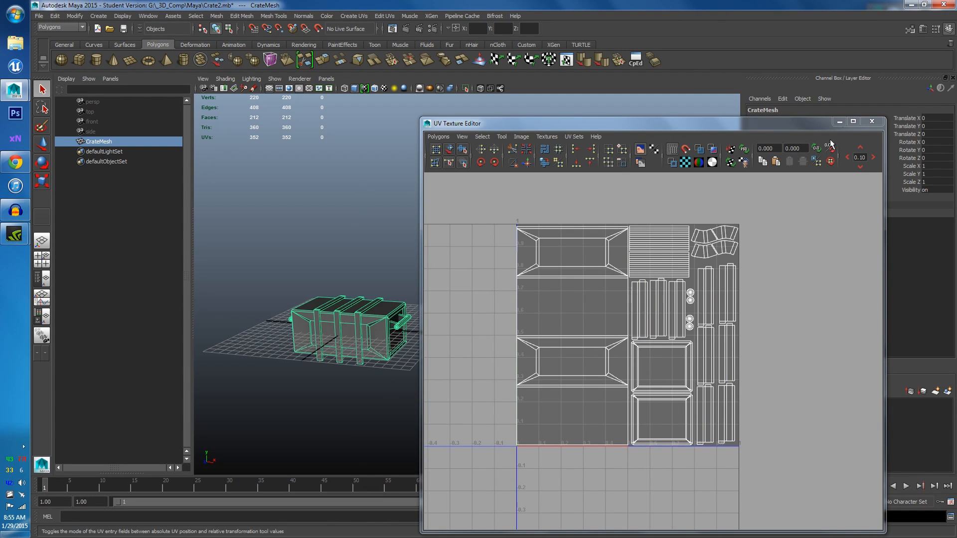
Close the UV Texture Editor, then tumble and pan the perspective view around the crate
{"action": "left_click", "coordinate": [871, 121]}
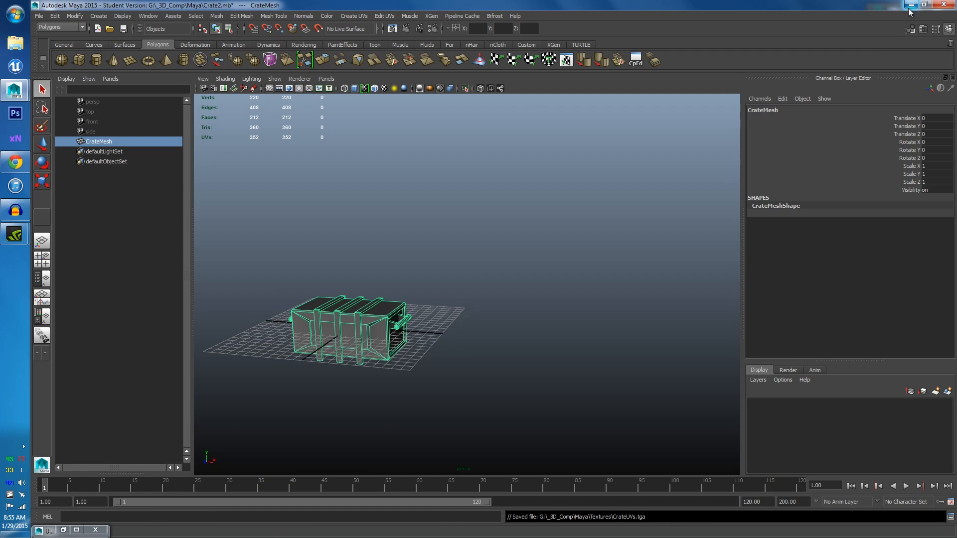
{"action": "middle_click_drag", "start_coordinate": [349, 292], "coordinate": [430, 258], "text": "alt"}
{"action": "left_click_drag", "start_coordinate": [431, 258], "coordinate": [412, 258], "text": "alt"}
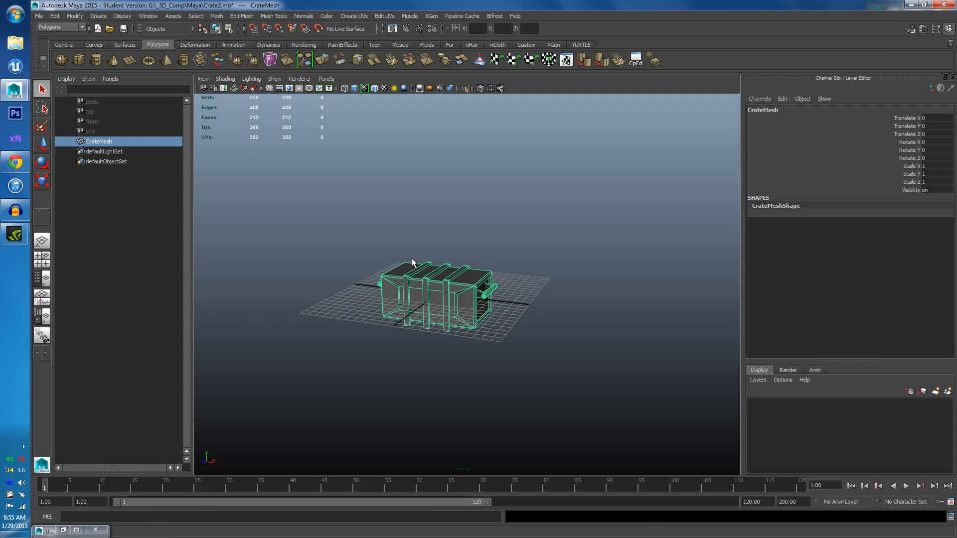
{"action": "middle_click_drag", "start_coordinate": [421, 290], "coordinate": [446, 305], "text": "alt"}
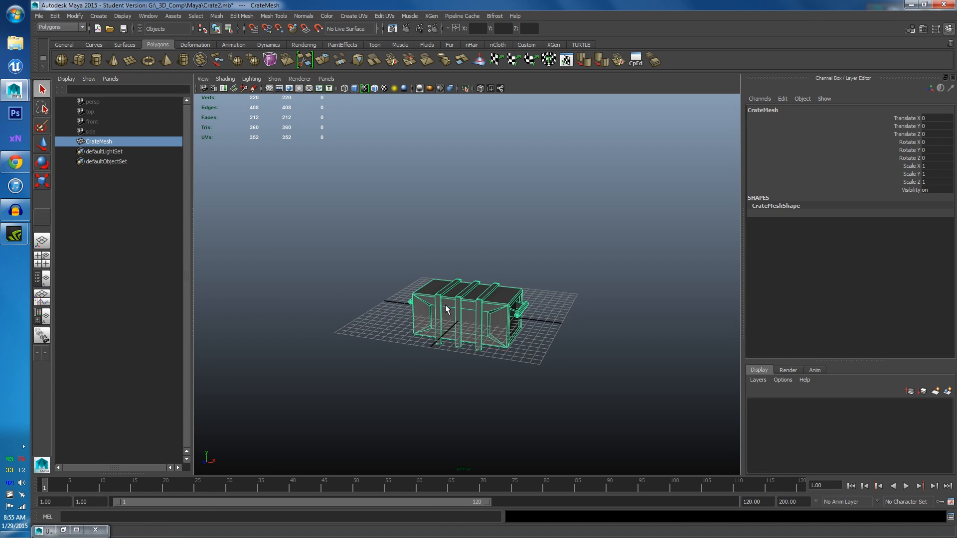
{"action": "left_click_drag", "start_coordinate": [445, 305], "coordinate": [441, 281], "text": "alt"}
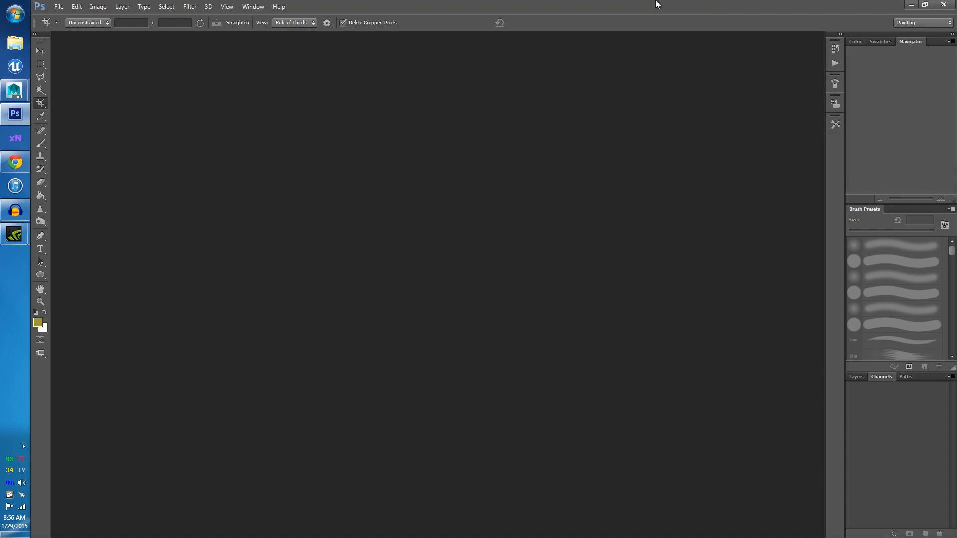
Open CrateUVs.tga from G:\_3D_Comp\Maya\Textures through File > Open
{"action": "left_click_drag", "start_coordinate": [657, 4], "coordinate": [478, 2]}
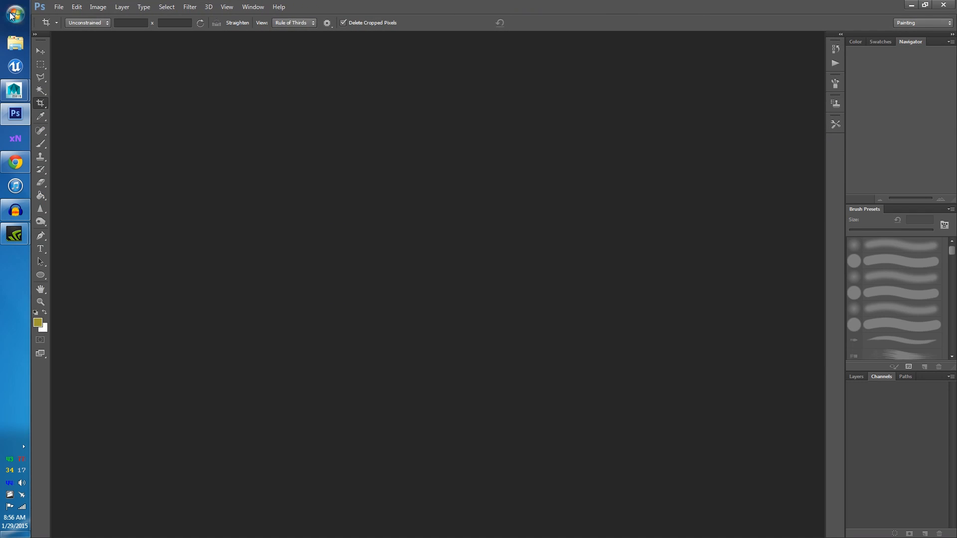
{"action": "left_click", "coordinate": [58, 7]}
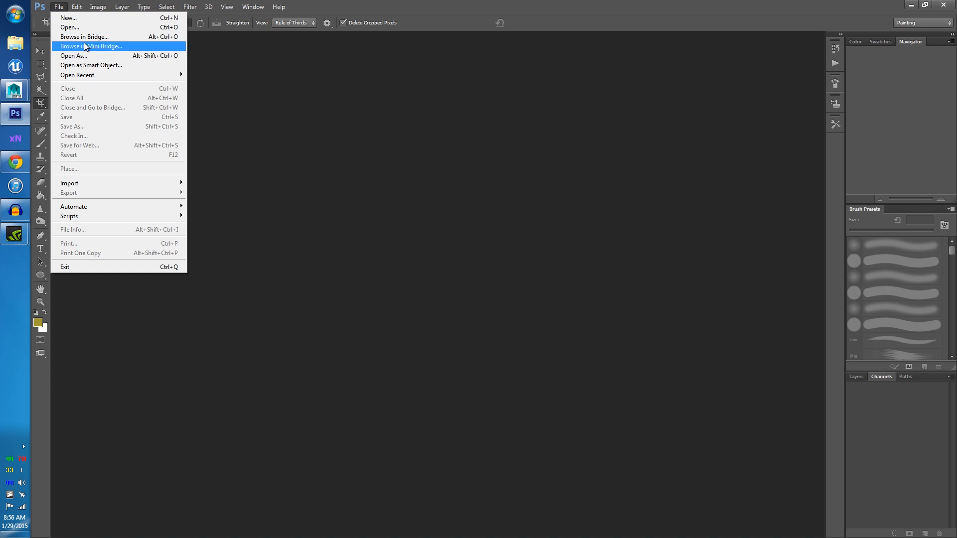
{"action": "left_click", "coordinate": [70, 27]}
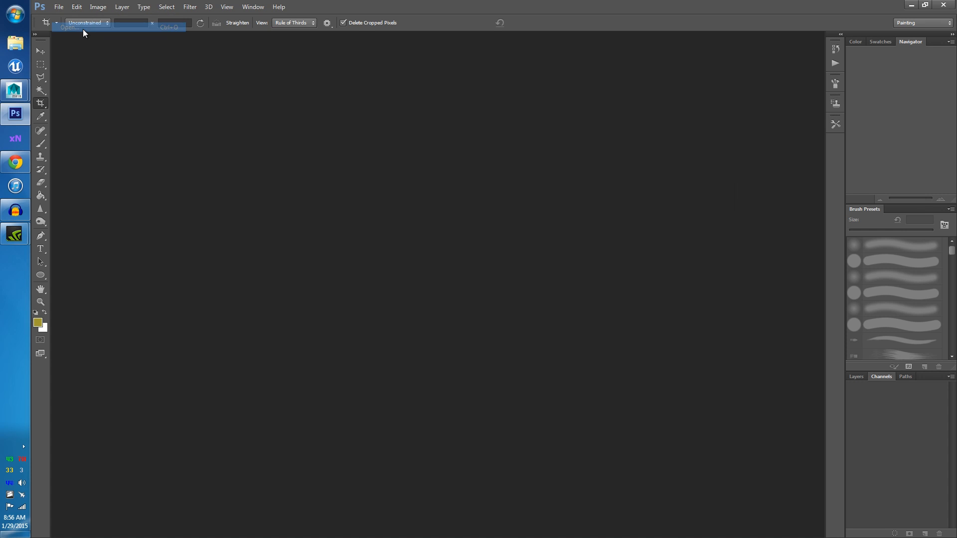
{"action": "left_click_drag", "start_coordinate": [539, 82], "coordinate": [482, 141]}
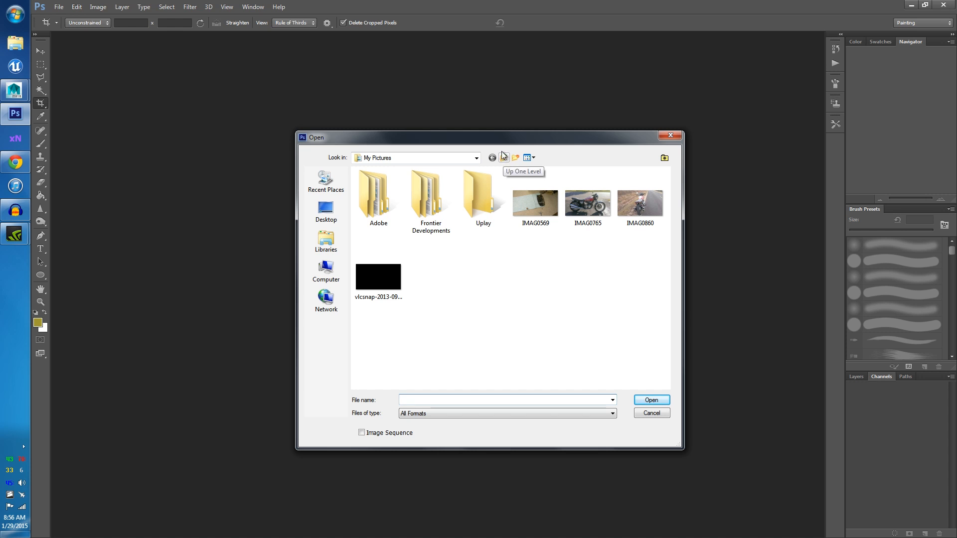
{"action": "left_click", "coordinate": [332, 279]}
{"action": "double_click", "coordinate": [443, 228]}
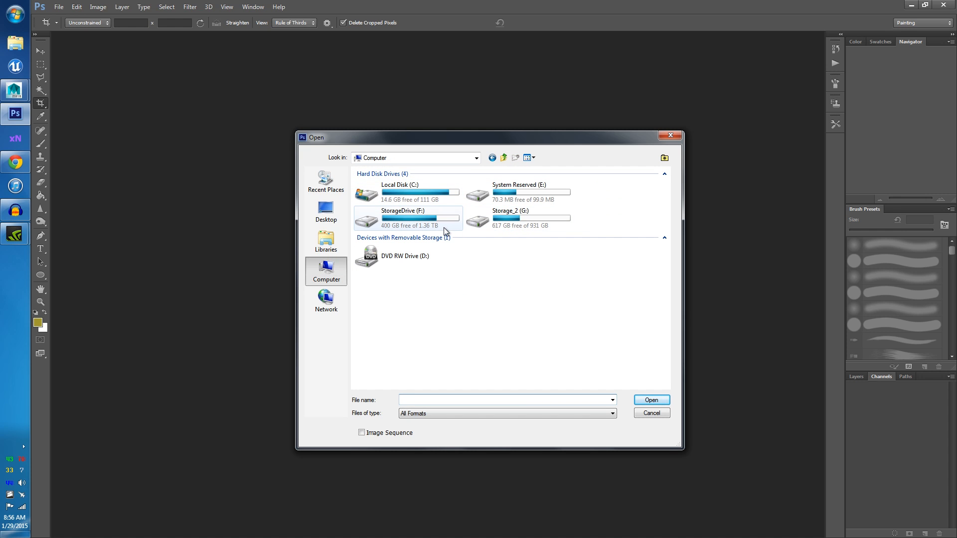
{"action": "key", "text": "BackSpace"}
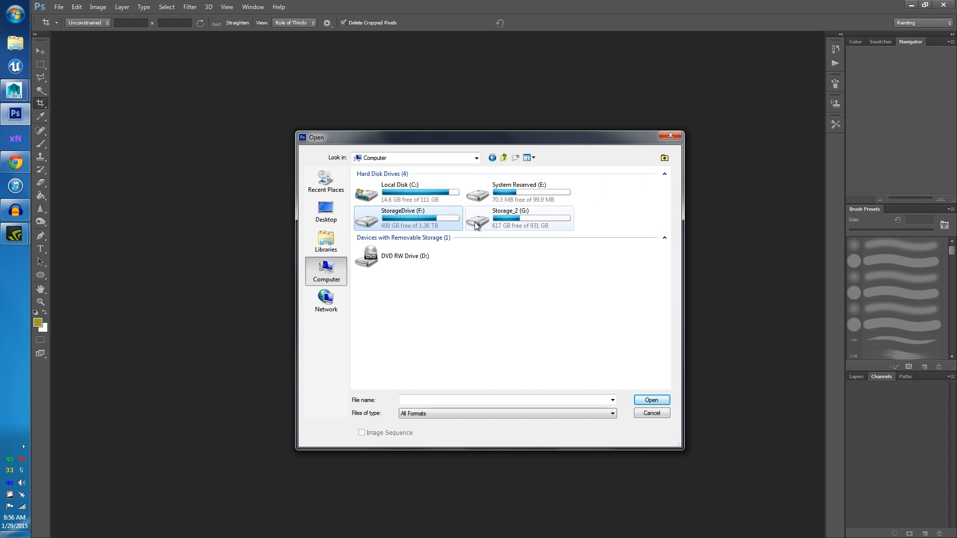
{"action": "double_click", "coordinate": [507, 215]}
{"action": "double_click", "coordinate": [368, 183]}
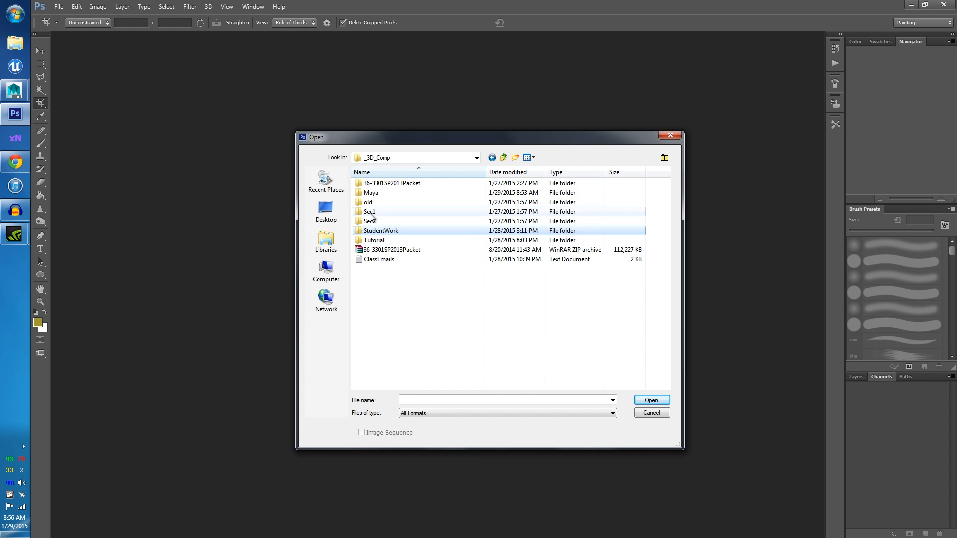
{"action": "double_click", "coordinate": [373, 193]}
{"action": "double_click", "coordinate": [376, 183]}
{"action": "left_click", "coordinate": [375, 183]}
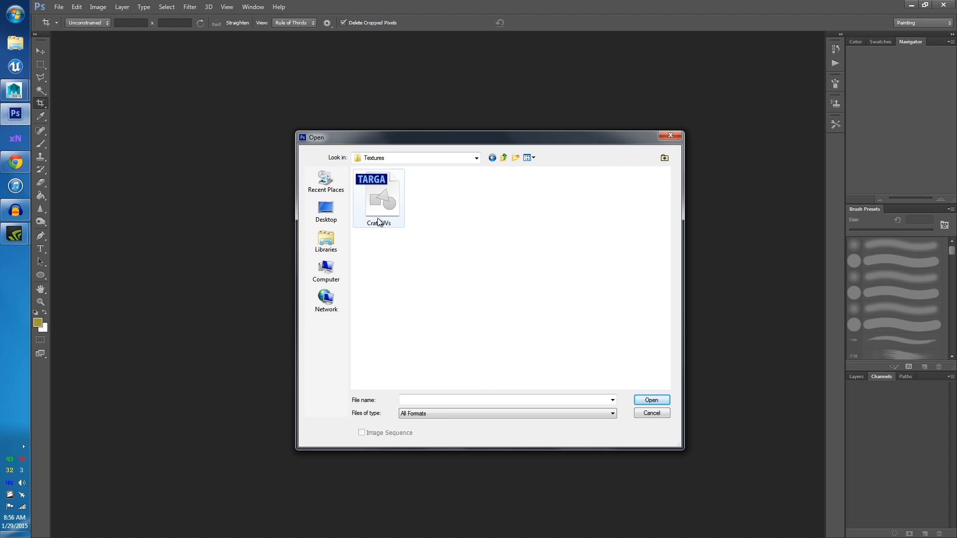
{"action": "double_click", "coordinate": [384, 199]}
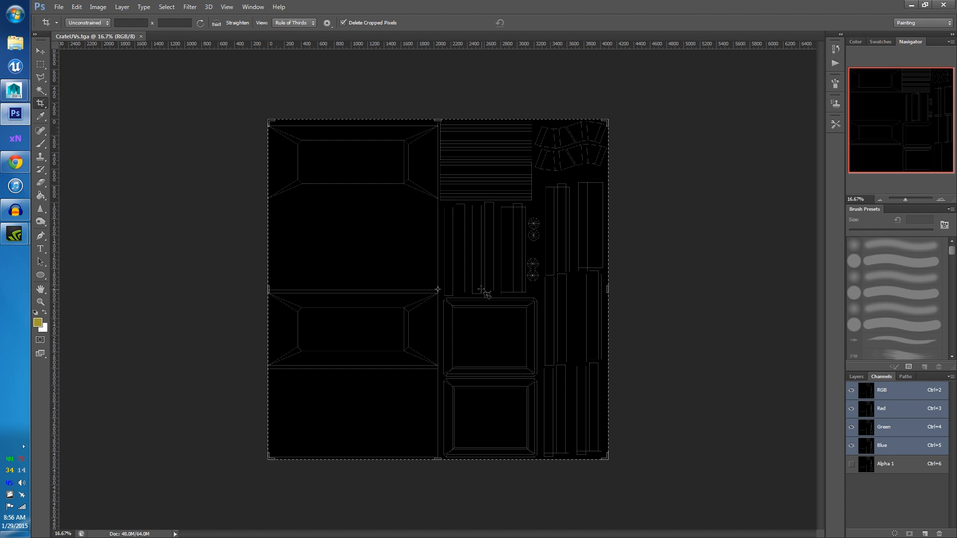
Show the Layers panel and convert the locked Background of CrateUVs.tga into Layer 0
{"action": "scroll", "coordinate": [387, 269], "scroll_direction": "up", "scroll_amount": 5, "text": "alt"}
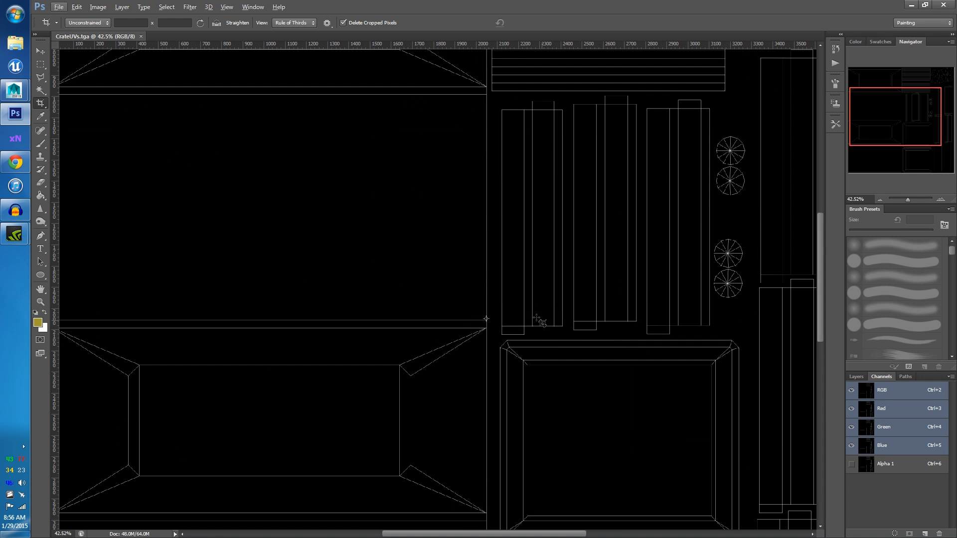
{"action": "scroll", "coordinate": [519, 294], "scroll_direction": "up", "scroll_amount": 8}
{"action": "scroll", "coordinate": [512, 272], "scroll_direction": "up", "scroll_amount": 2, "text": "alt"}
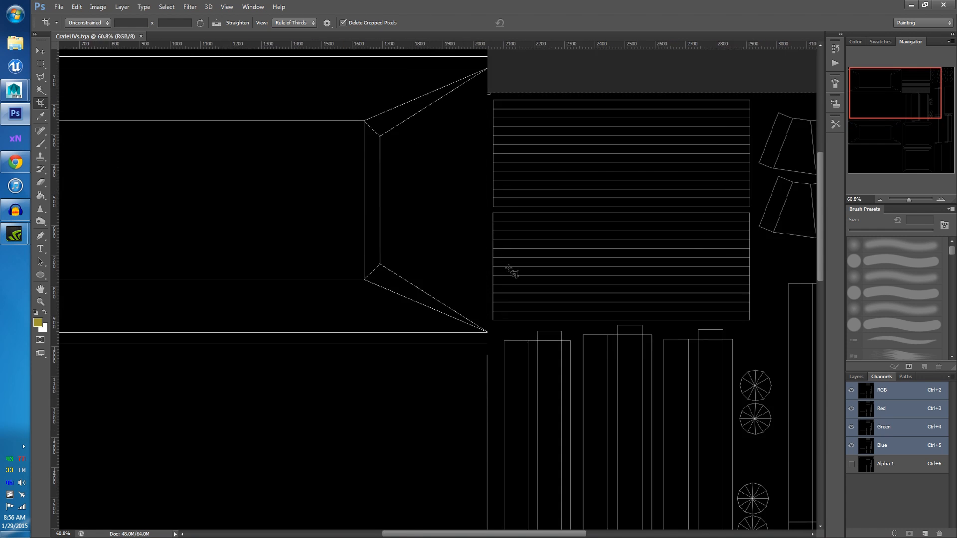
{"action": "scroll", "coordinate": [512, 271], "scroll_direction": "up", "scroll_amount": 4, "text": "alt"}
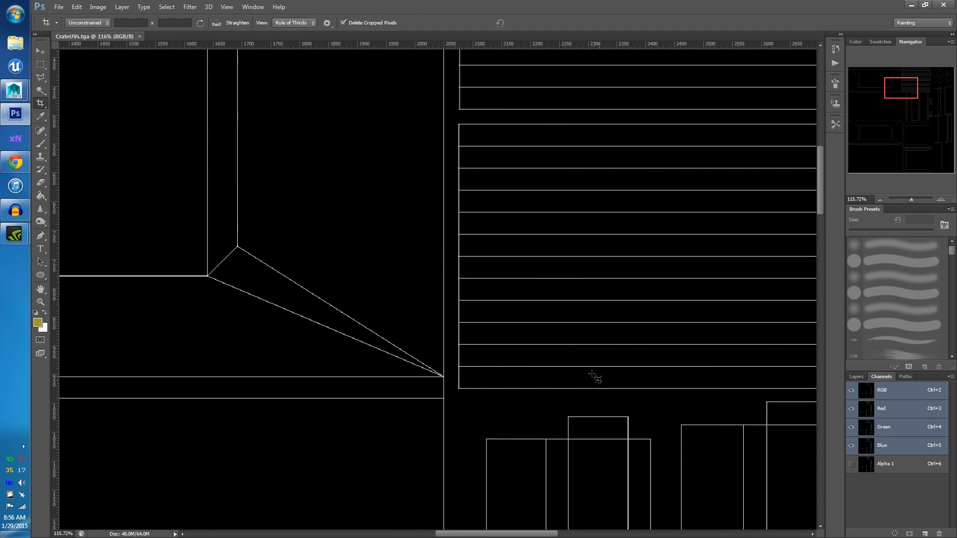
{"action": "scroll", "coordinate": [593, 376], "scroll_direction": "down", "scroll_amount": 8, "text": "alt"}
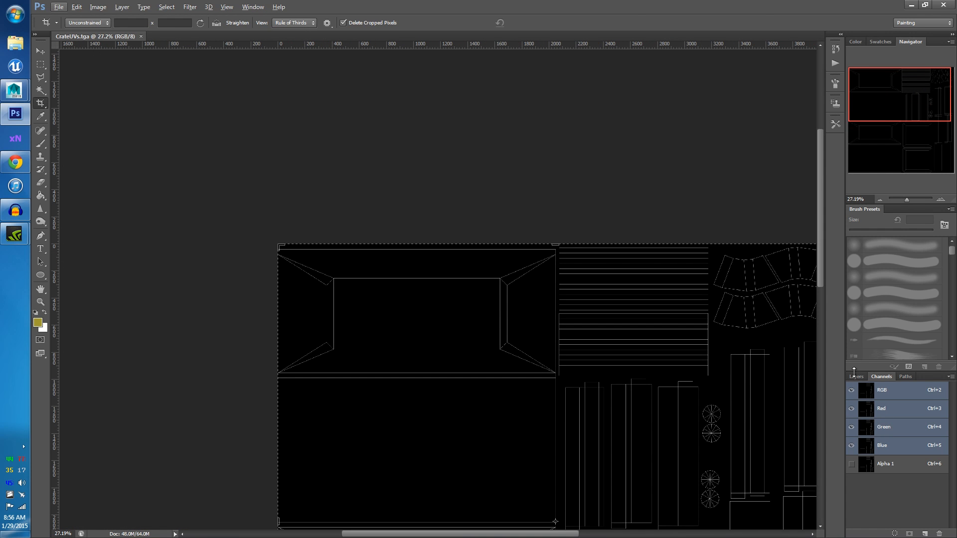
{"action": "left_click", "coordinate": [855, 377]}
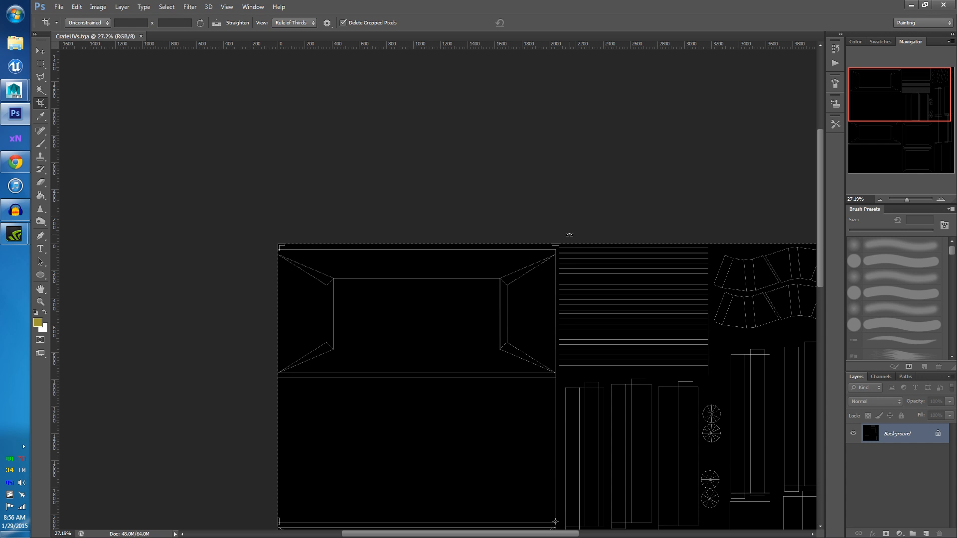
{"action": "key", "text": "alt"}
{"action": "left_click_drag", "start_coordinate": [469, 535], "coordinate": [499, 535]}
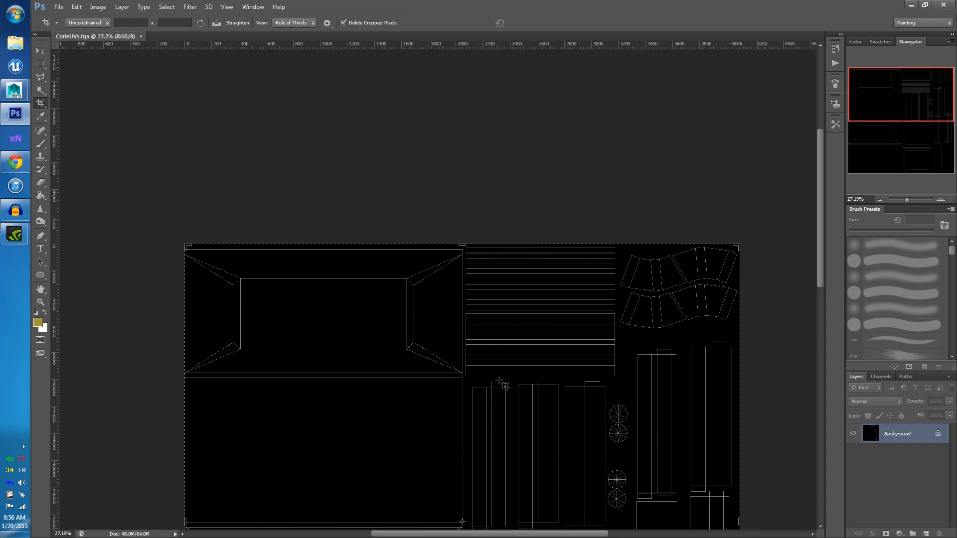
{"action": "scroll", "coordinate": [504, 372], "scroll_direction": "down", "scroll_amount": 3, "text": "alt"}
{"action": "left_click", "coordinate": [873, 436]}
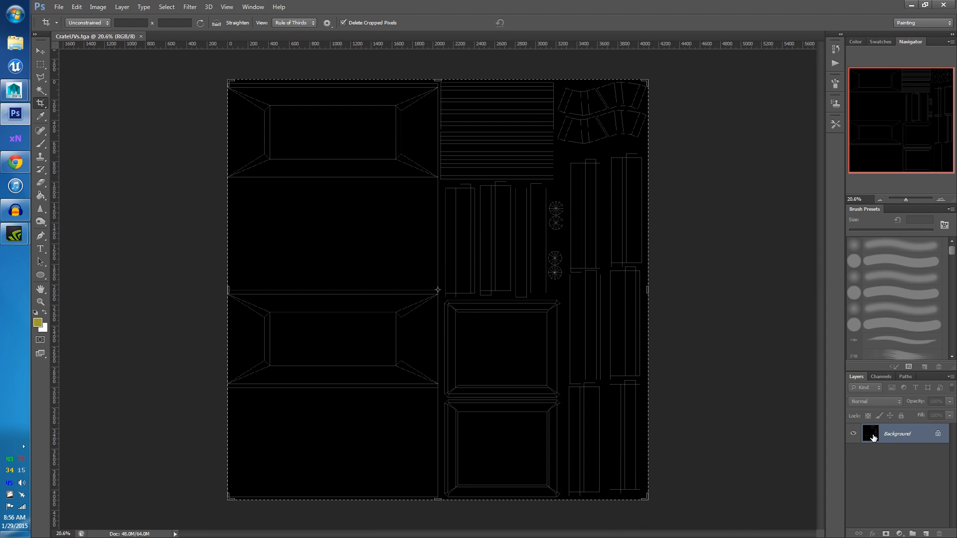
{"action": "double_click", "coordinate": [907, 436]}
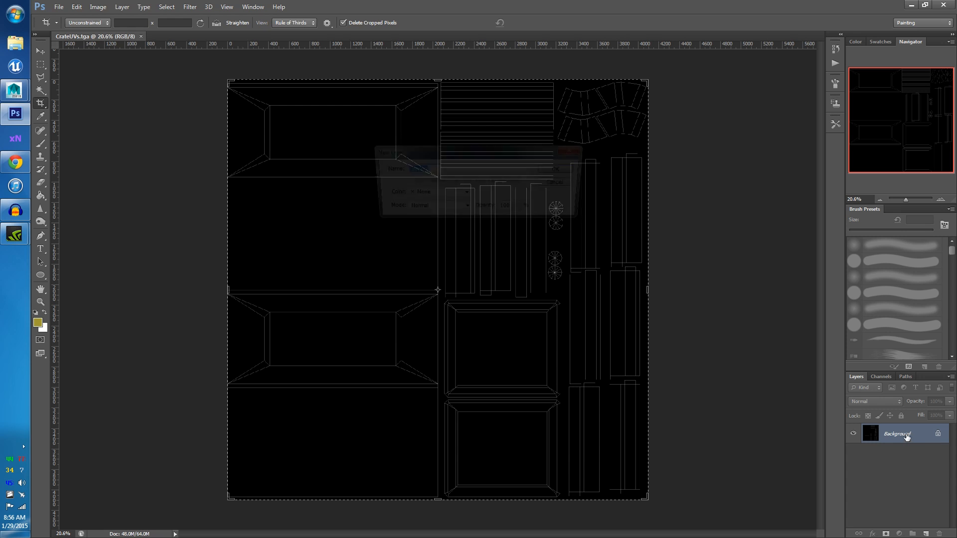
{"action": "left_click", "coordinate": [562, 169]}
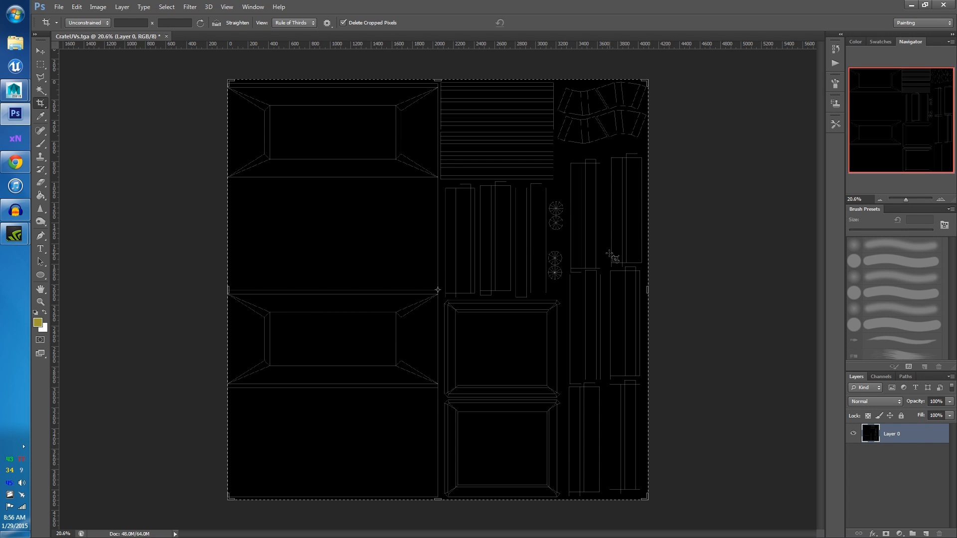
With the Move tool active, invert Layer 0 (Ctrl+I) to get black UV lines on white
{"action": "key", "text": "w"}
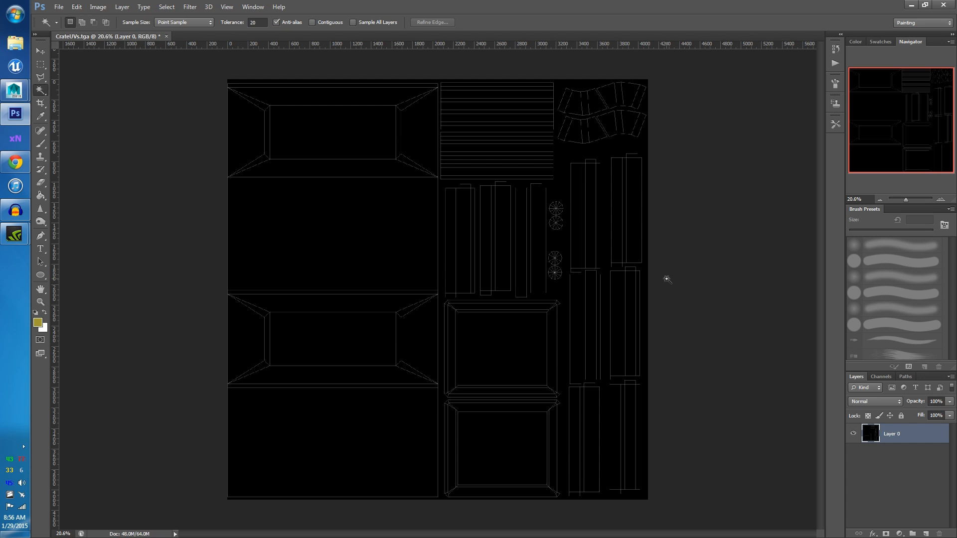
{"action": "left_click", "coordinate": [40, 51]}
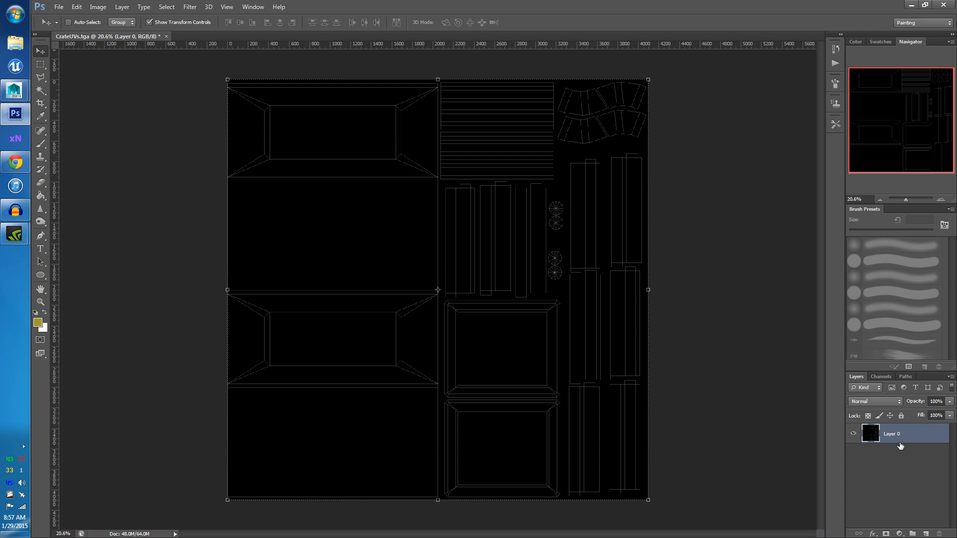
{"action": "key", "text": "ctrl+i"}
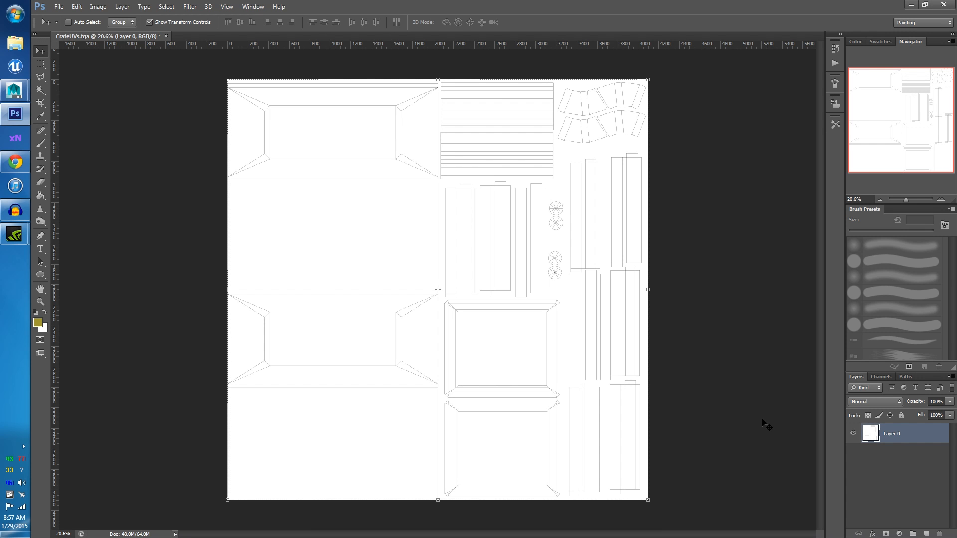
{"action": "scroll", "coordinate": [423, 301], "scroll_direction": "up", "scroll_amount": 5, "text": "alt"}
{"action": "scroll", "coordinate": [472, 338], "scroll_direction": "up", "scroll_amount": 5, "text": "alt"}
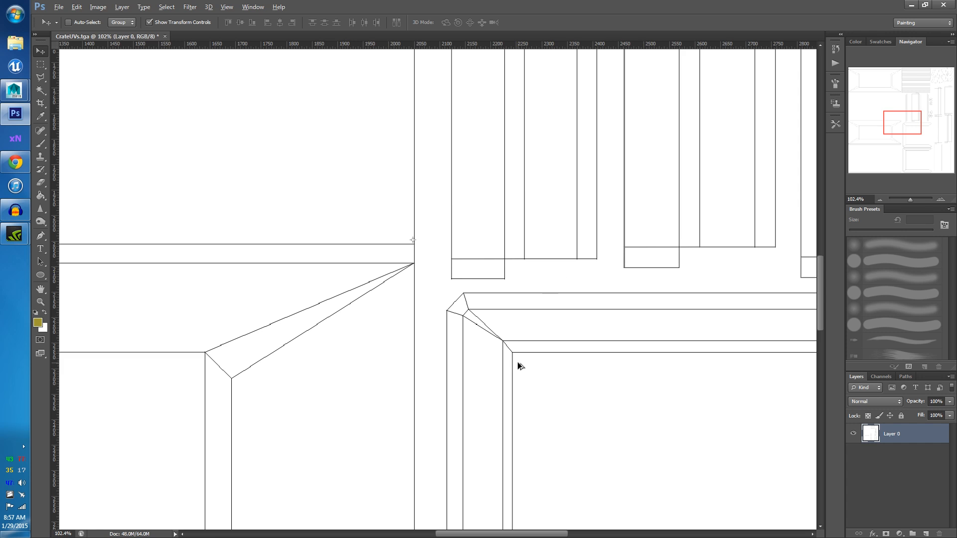
{"action": "scroll", "coordinate": [518, 361], "scroll_direction": "down", "scroll_amount": 6, "text": "alt"}
{"action": "scroll", "coordinate": [344, 190], "scroll_direction": "down", "scroll_amount": 2, "text": "alt"}
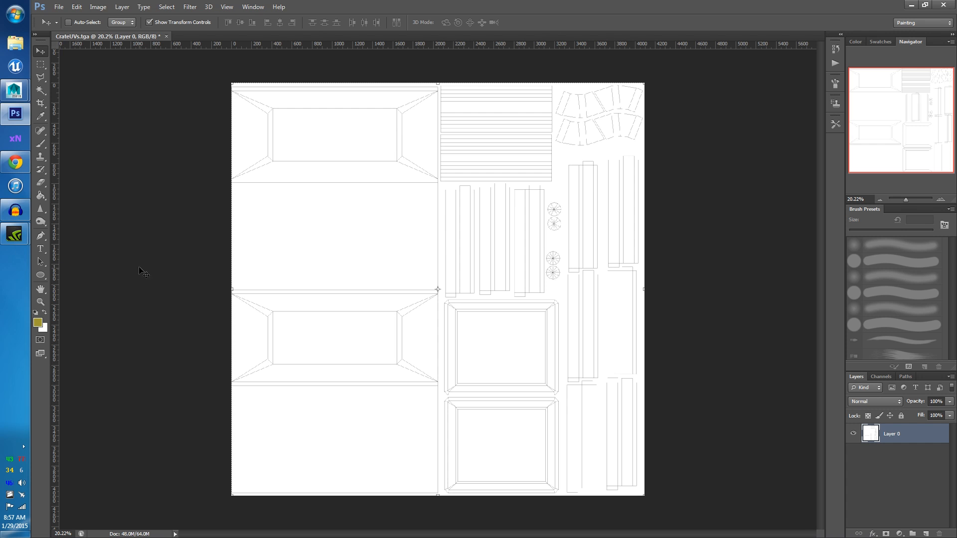
Load cgtextures.com in the maximized Chrome polycount tab, then restore the window to reach Maya
{"action": "left_click", "coordinate": [20, 166]}
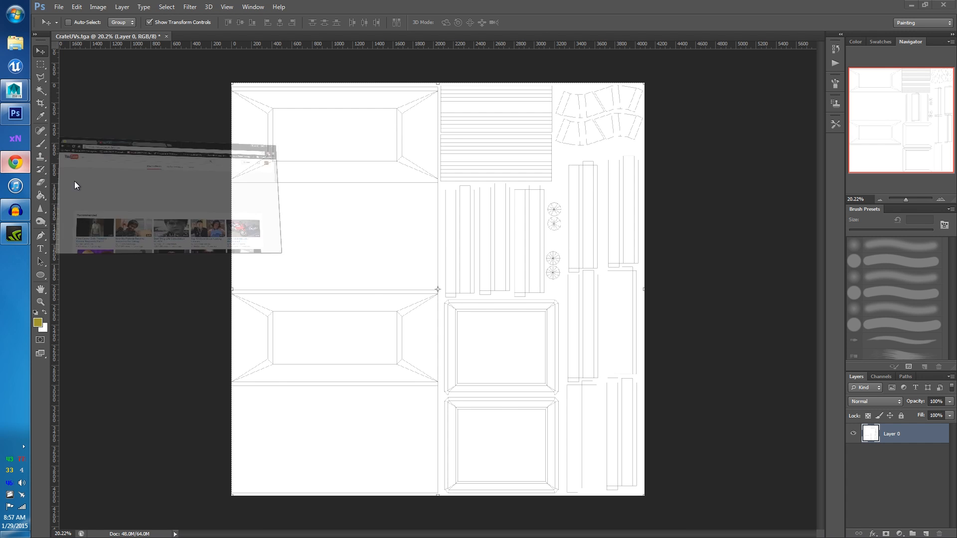
{"action": "left_click", "coordinate": [371, 110]}
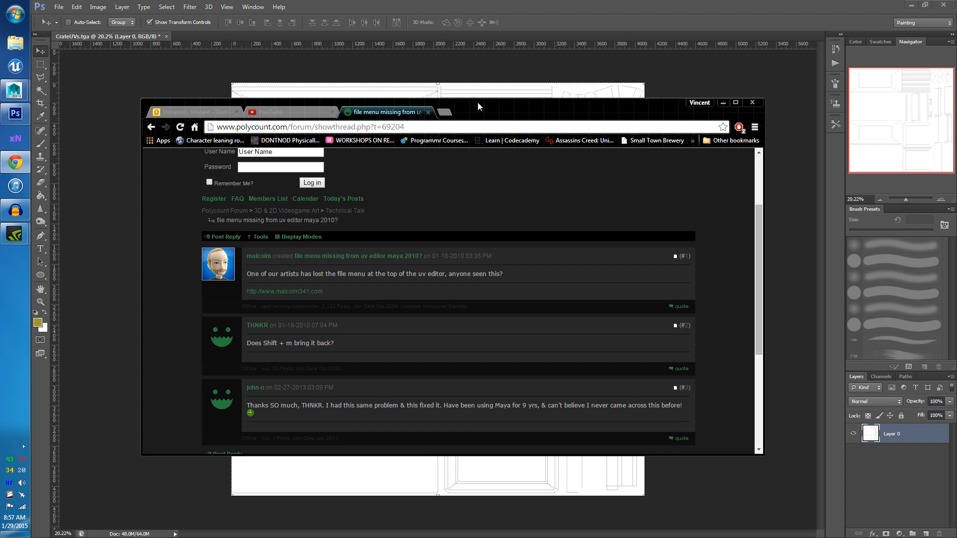
{"action": "double_click", "coordinate": [478, 103]}
{"action": "left_click", "coordinate": [436, 22]}
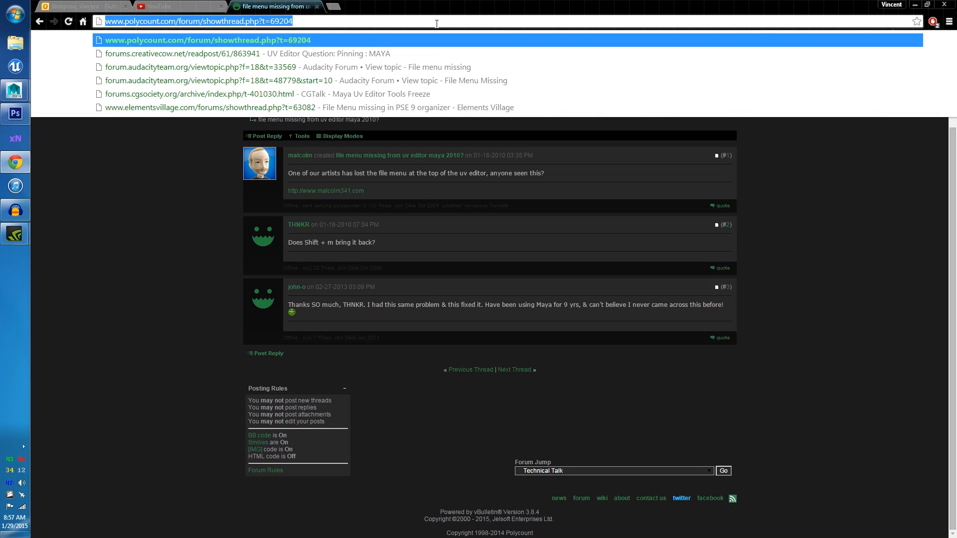
{"action": "type", "text": "c"}
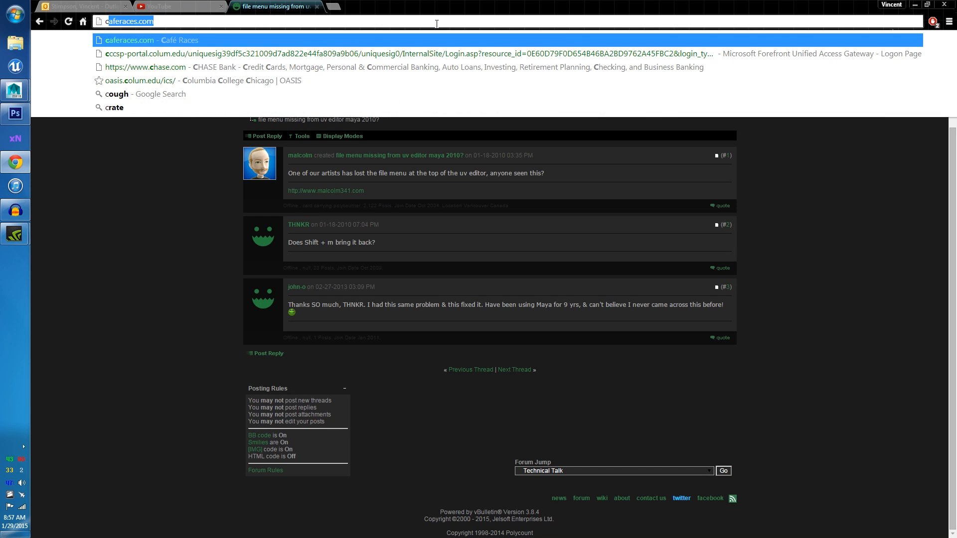
{"action": "type", "text": "g"}
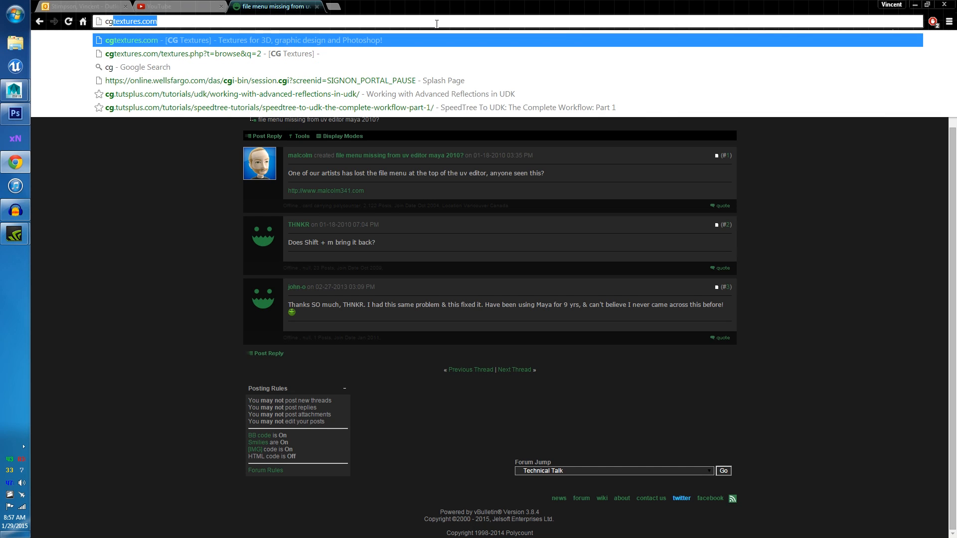
{"action": "key", "text": "Return"}
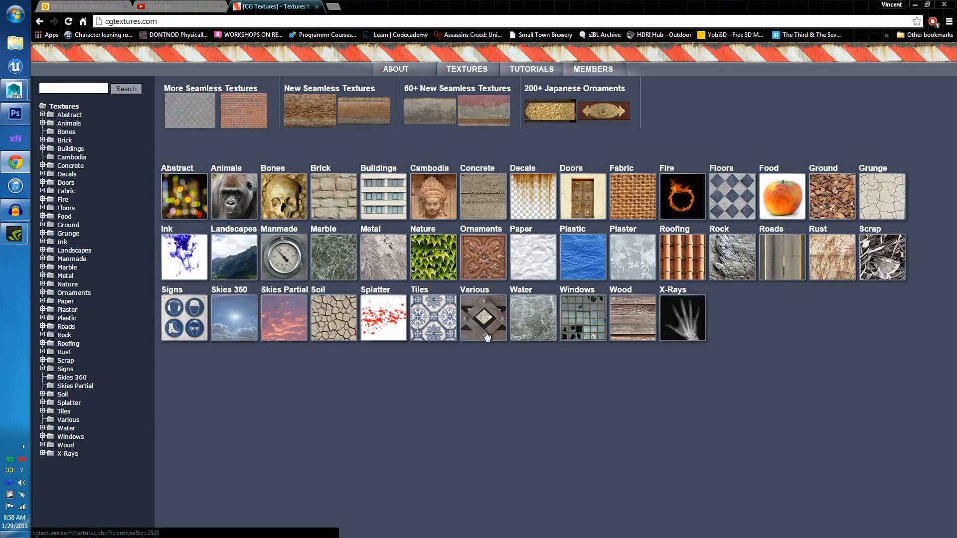
{"action": "left_click_drag", "start_coordinate": [479, 6], "coordinate": [477, 88]}
{"action": "mouse_move", "coordinate": [14, 90]}
{"action": "left_click", "coordinate": [133, 151]}
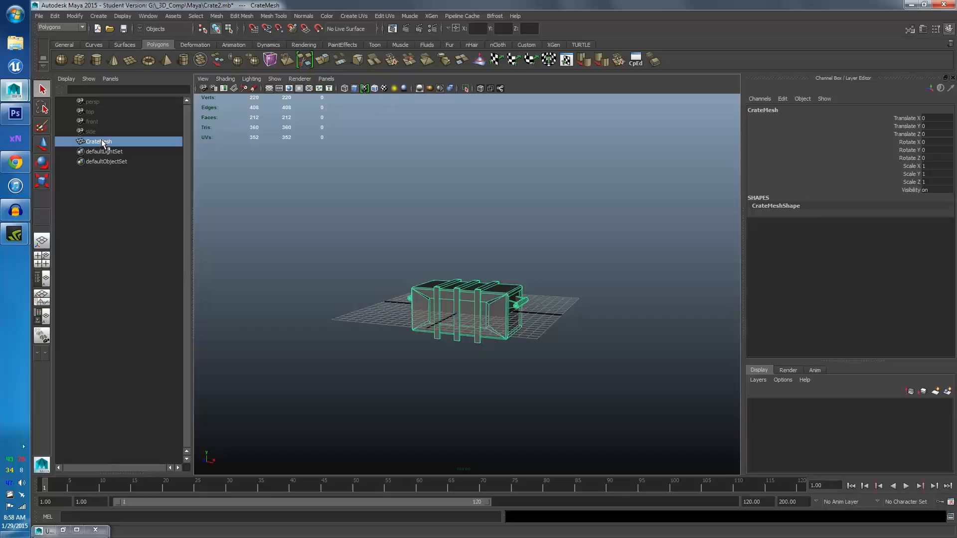
{"action": "scroll", "coordinate": [427, 323], "scroll_direction": "up", "scroll_amount": 5}
{"action": "left_click_drag", "start_coordinate": [402, 280], "coordinate": [592, 385], "text": "alt"}
{"action": "left_click", "coordinate": [516, 227]}
{"action": "scroll", "coordinate": [440, 307], "scroll_direction": "up", "scroll_amount": 4}
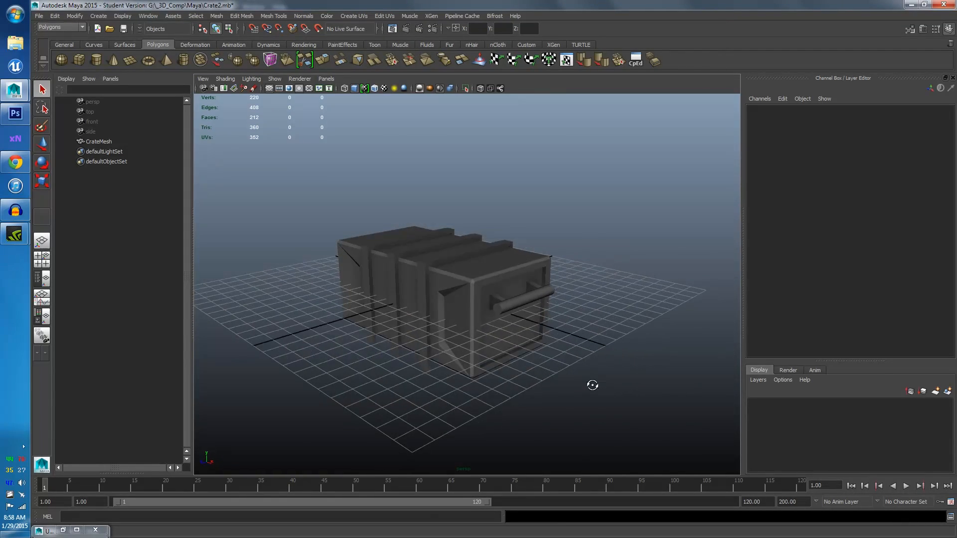
{"action": "scroll", "coordinate": [464, 349], "scroll_direction": "up", "scroll_amount": 6}
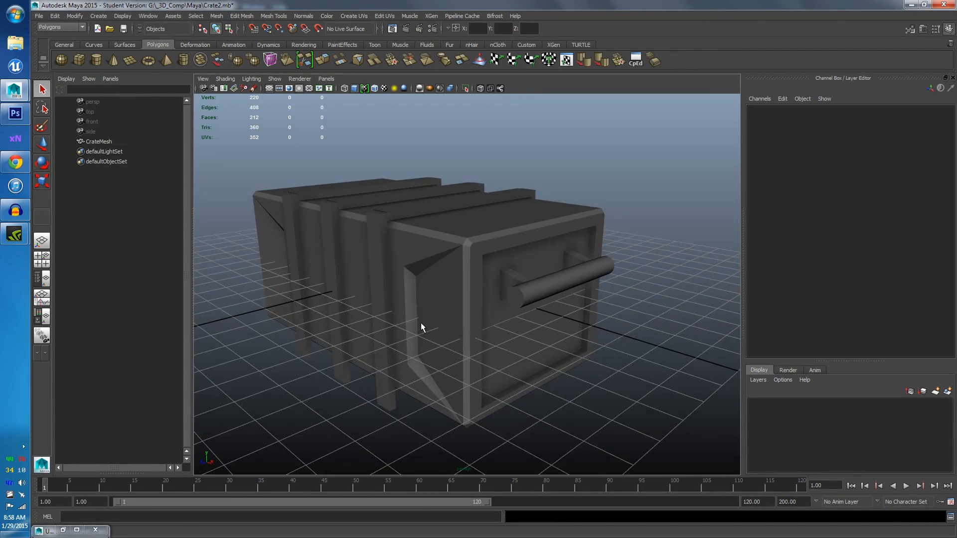
{"action": "left_click_drag", "start_coordinate": [434, 325], "coordinate": [441, 270], "text": "alt"}
{"action": "left_click", "coordinate": [410, 242]}
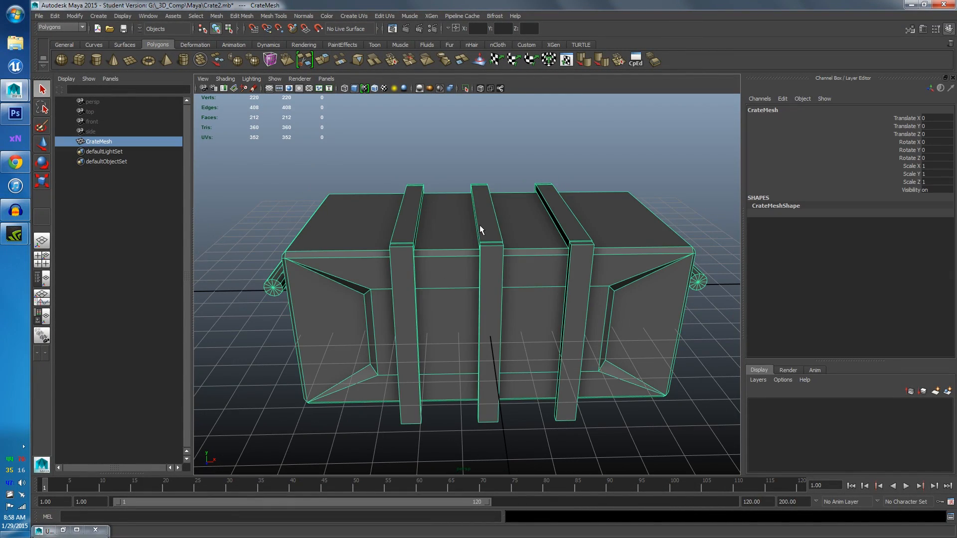
{"action": "left_click_drag", "start_coordinate": [570, 255], "coordinate": [503, 237], "text": "alt"}
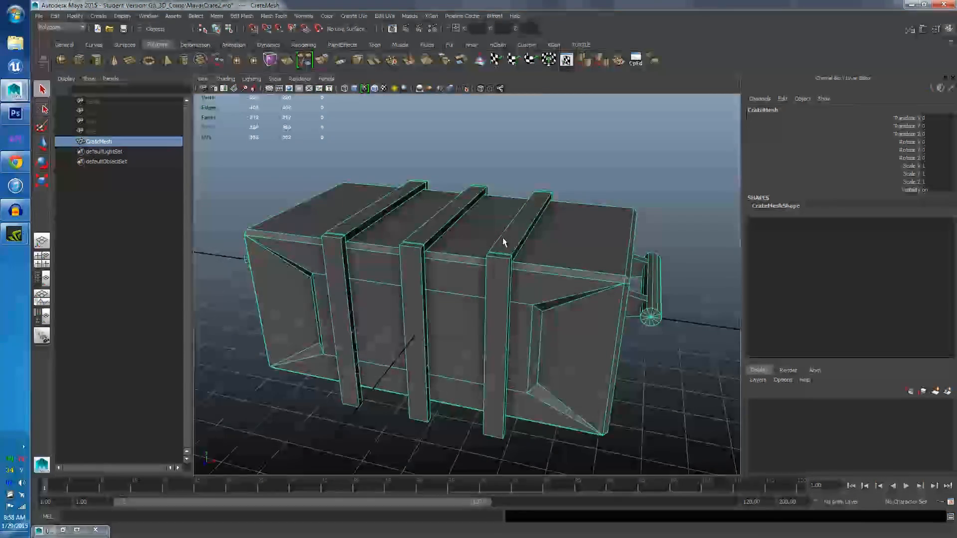
{"action": "middle_click_drag", "start_coordinate": [436, 308], "coordinate": [449, 310], "text": "alt"}
{"action": "left_click_drag", "start_coordinate": [522, 321], "coordinate": [465, 309], "text": "alt"}
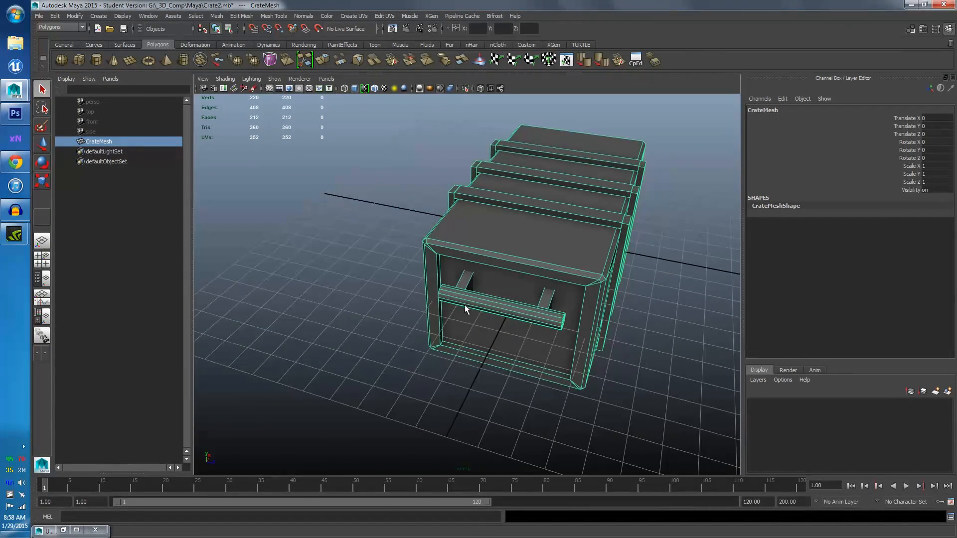
{"action": "left_click_drag", "start_coordinate": [573, 323], "coordinate": [429, 307], "text": "alt"}
{"action": "left_click_drag", "start_coordinate": [486, 339], "coordinate": [447, 306], "text": "alt"}
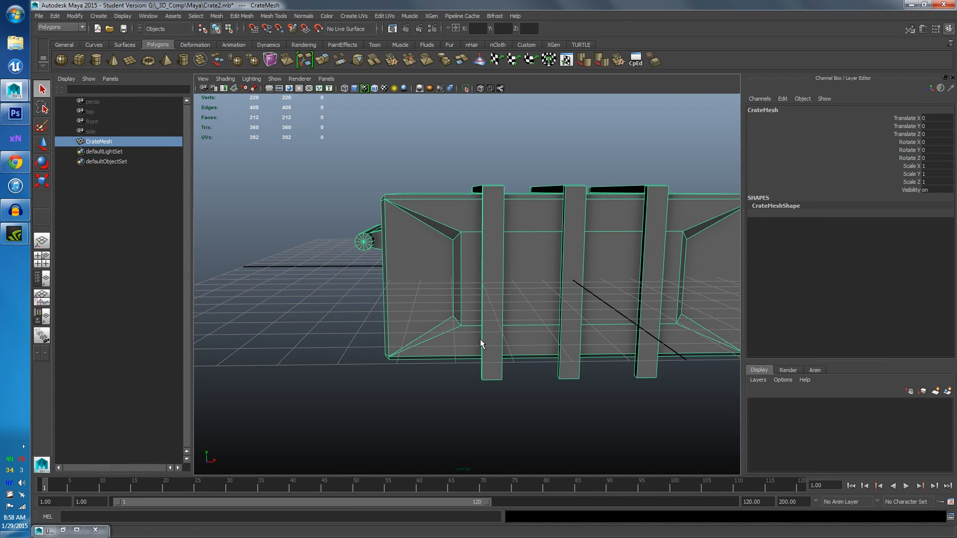
{"action": "left_click_drag", "start_coordinate": [480, 338], "coordinate": [628, 255], "text": "alt"}
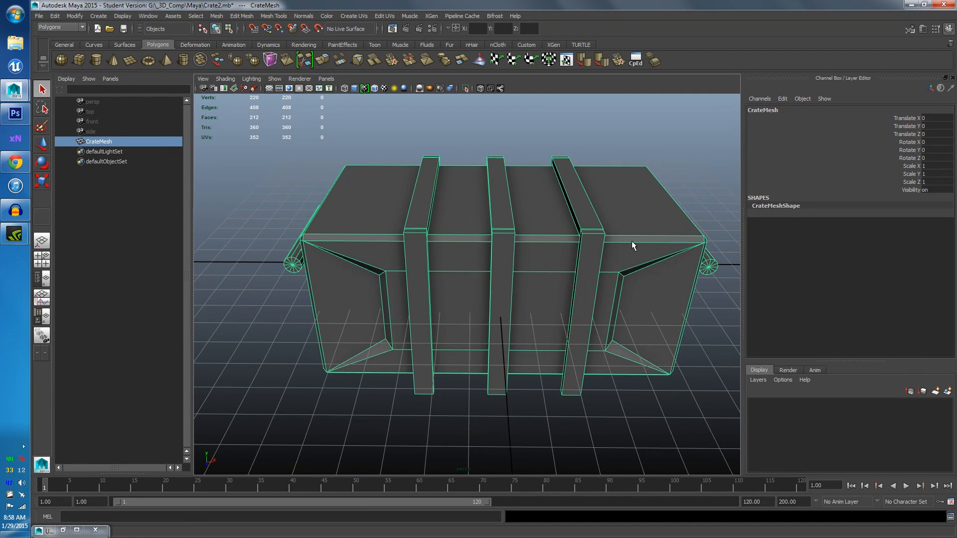
{"action": "middle_click_drag", "start_coordinate": [632, 241], "coordinate": [597, 300], "text": "alt"}
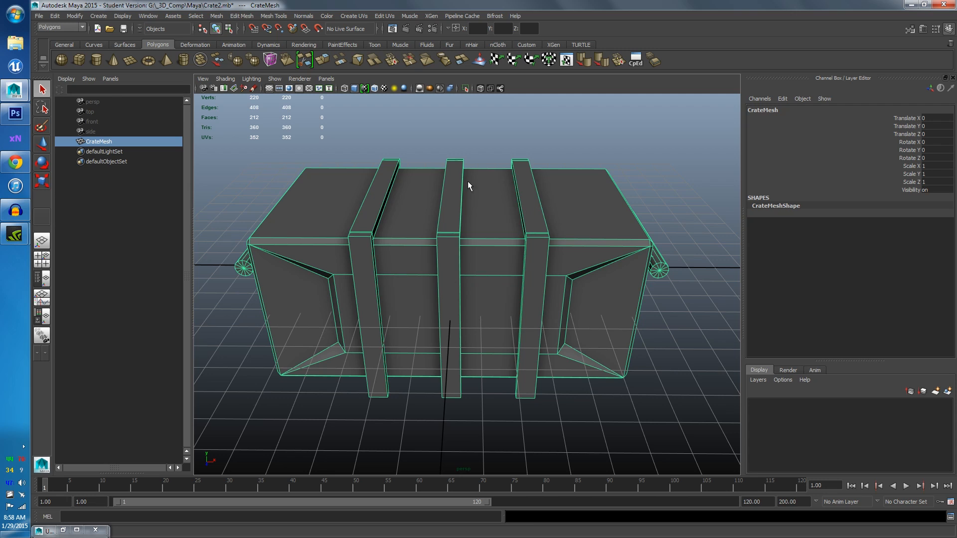
{"action": "left_click_drag", "start_coordinate": [491, 282], "coordinate": [483, 343], "text": "alt"}
{"action": "scroll", "coordinate": [489, 298], "scroll_direction": "down", "scroll_amount": 4}
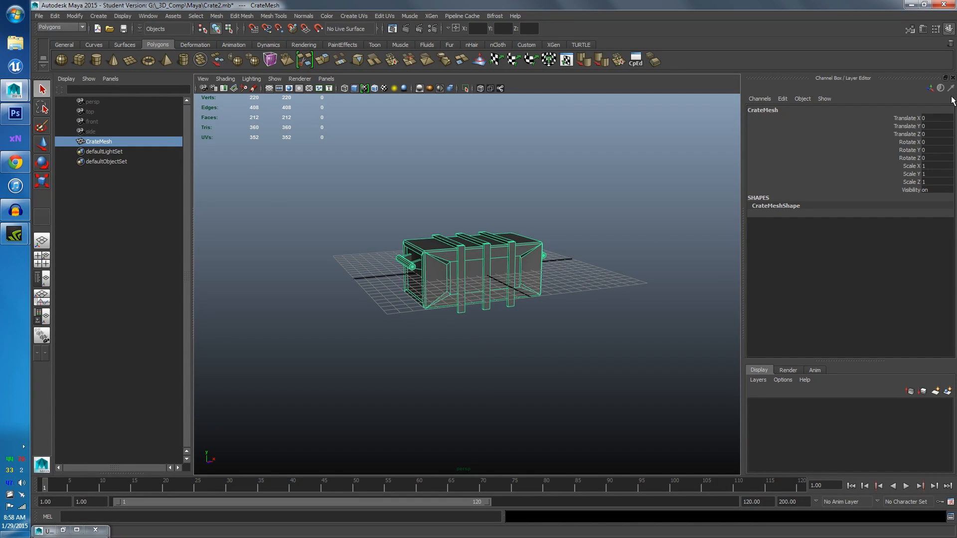
Browse CGTextures' Metal > Bare category and preview one bare metal texture's page
{"action": "left_click", "coordinate": [911, 4]}
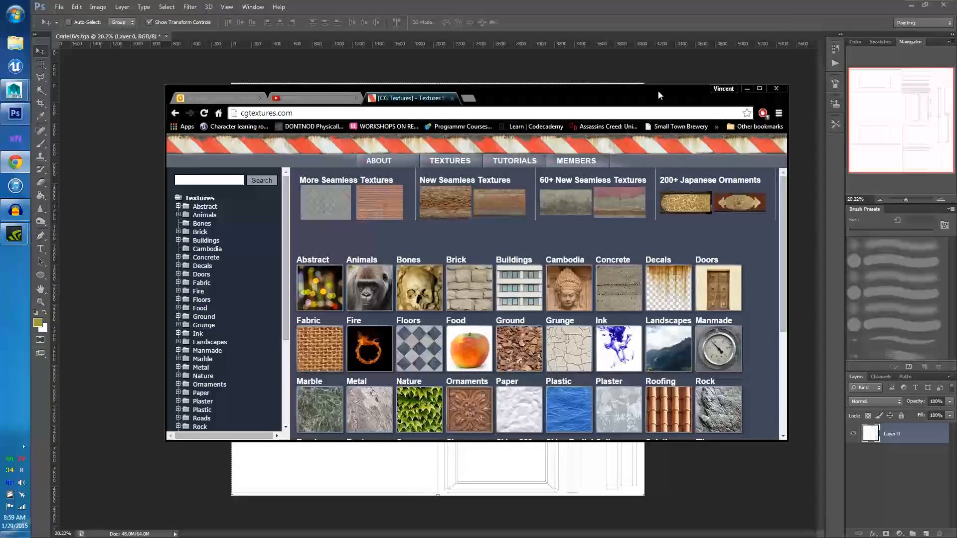
{"action": "double_click", "coordinate": [658, 90]}
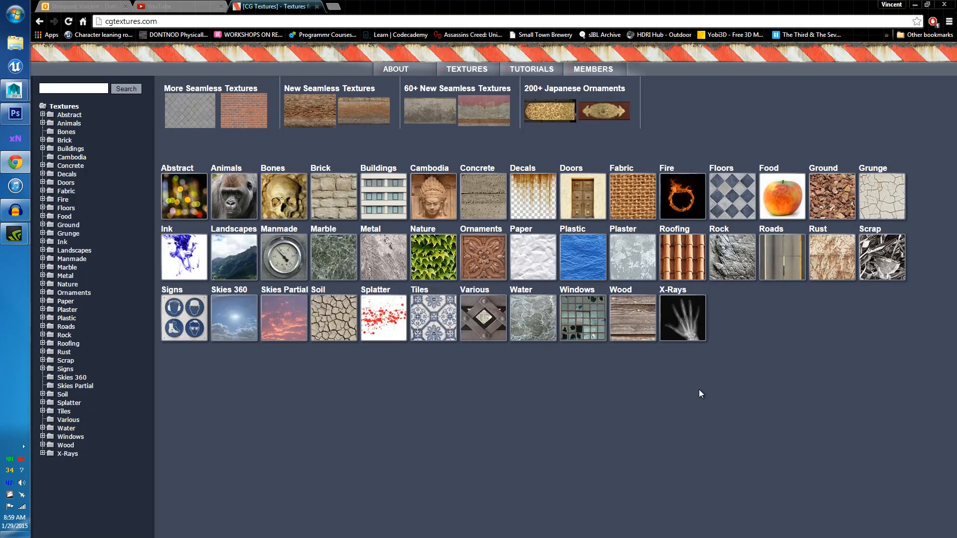
{"action": "left_click", "coordinate": [382, 264]}
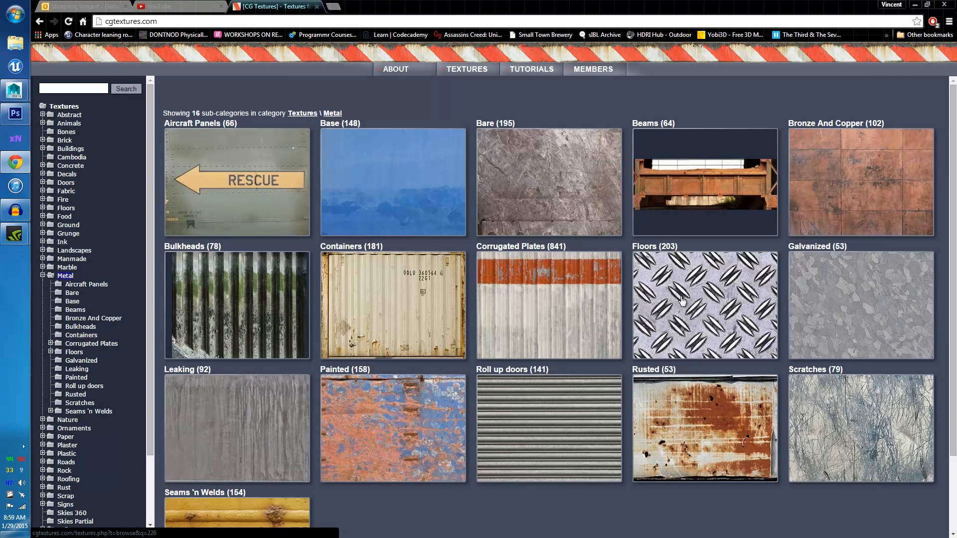
{"action": "left_click", "coordinate": [531, 179]}
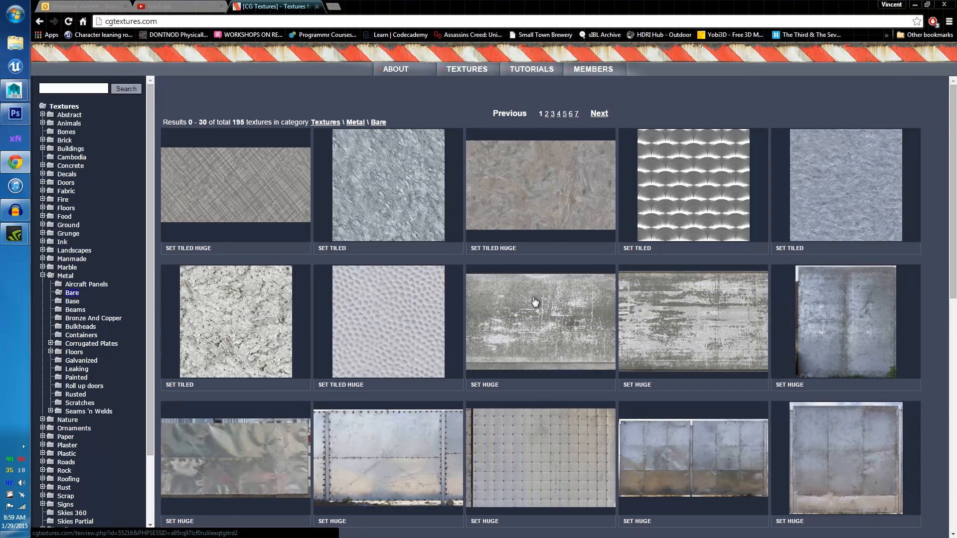
{"action": "scroll", "coordinate": [519, 301], "scroll_direction": "down", "scroll_amount": 2}
{"action": "scroll", "coordinate": [519, 300], "scroll_direction": "down", "scroll_amount": 4}
{"action": "scroll", "coordinate": [493, 322], "scroll_direction": "down", "scroll_amount": 3}
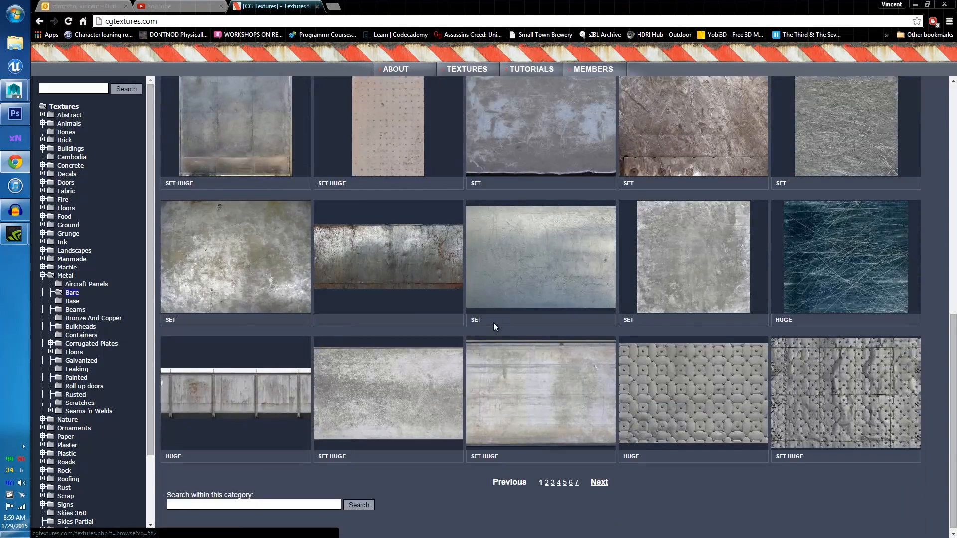
{"action": "scroll", "coordinate": [494, 322], "scroll_direction": "up", "scroll_amount": 3}
{"action": "scroll", "coordinate": [490, 329], "scroll_direction": "up", "scroll_amount": 3}
{"action": "left_click", "coordinate": [488, 330]}
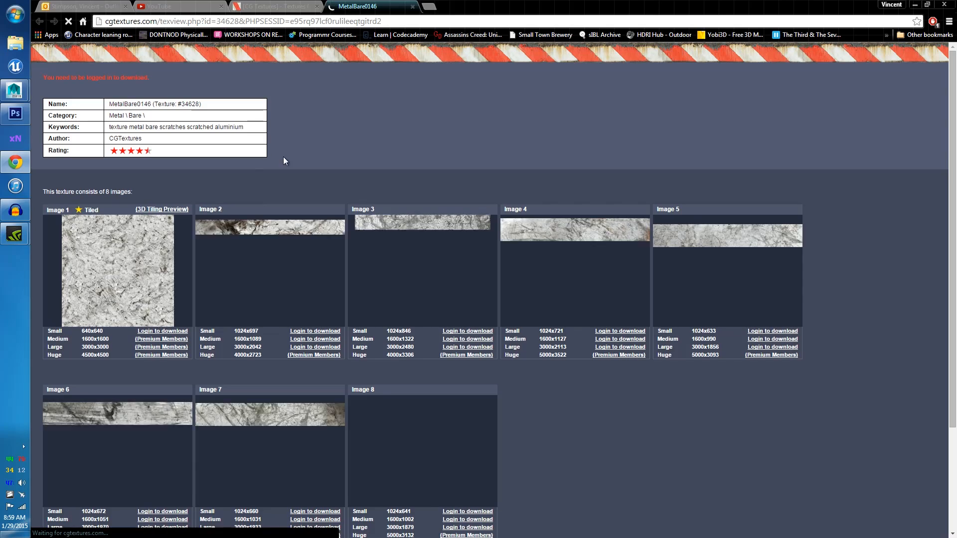
{"action": "mouse_move", "coordinate": [106, 304]}
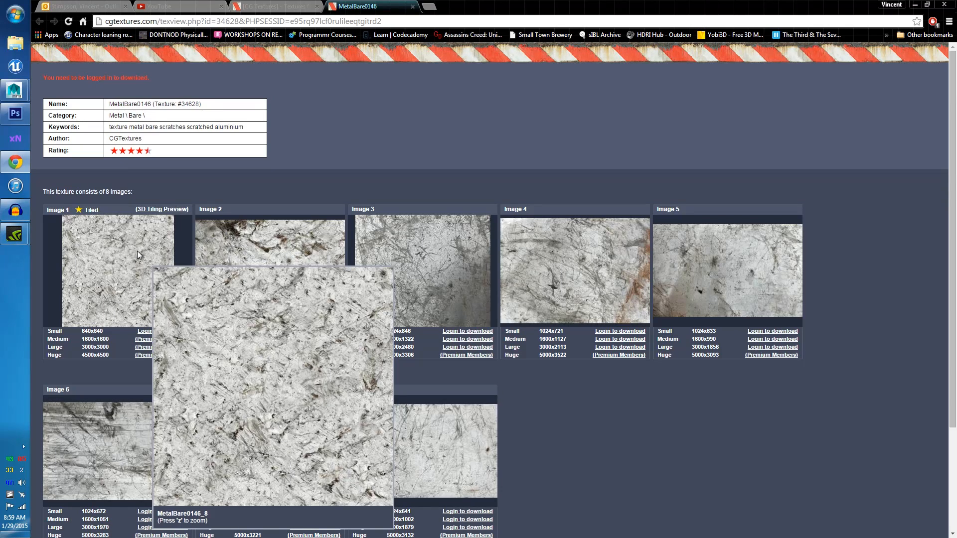
Return to the Metal Bare results, go to page 2, and open MetalBare0018
{"action": "key", "text": "ctrl+shift+Tab"}
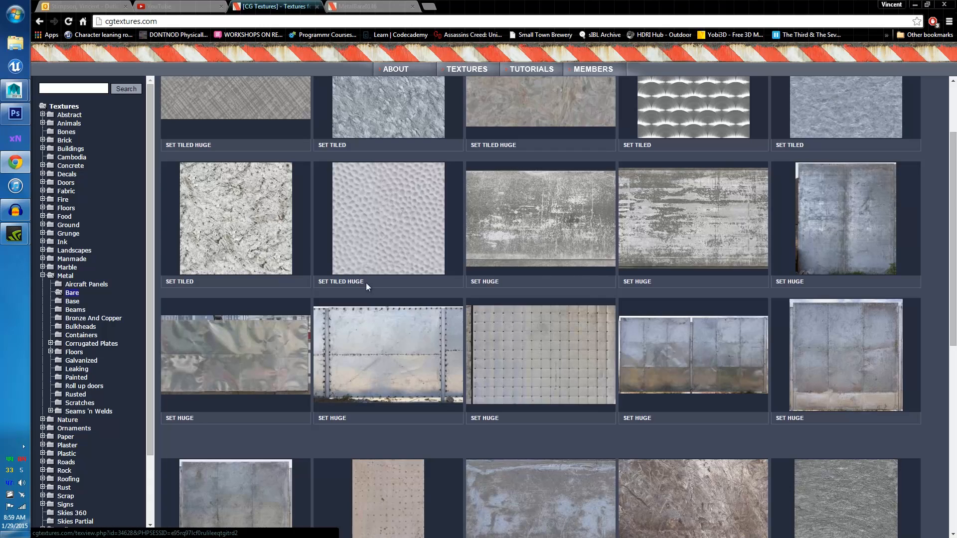
{"action": "scroll", "coordinate": [441, 409], "scroll_direction": "down", "scroll_amount": 3}
{"action": "scroll", "coordinate": [438, 409], "scroll_direction": "down", "scroll_amount": 3}
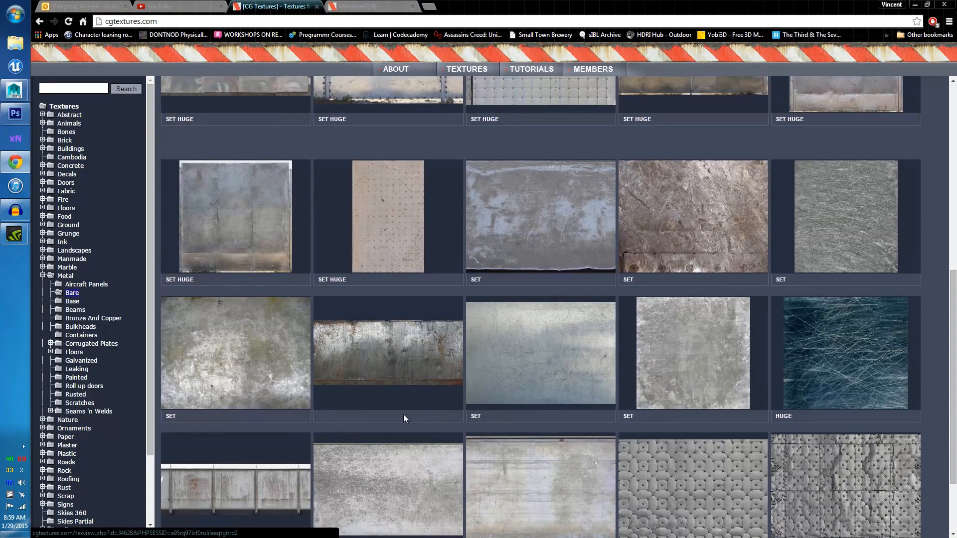
{"action": "scroll", "coordinate": [403, 414], "scroll_direction": "down", "scroll_amount": 1}
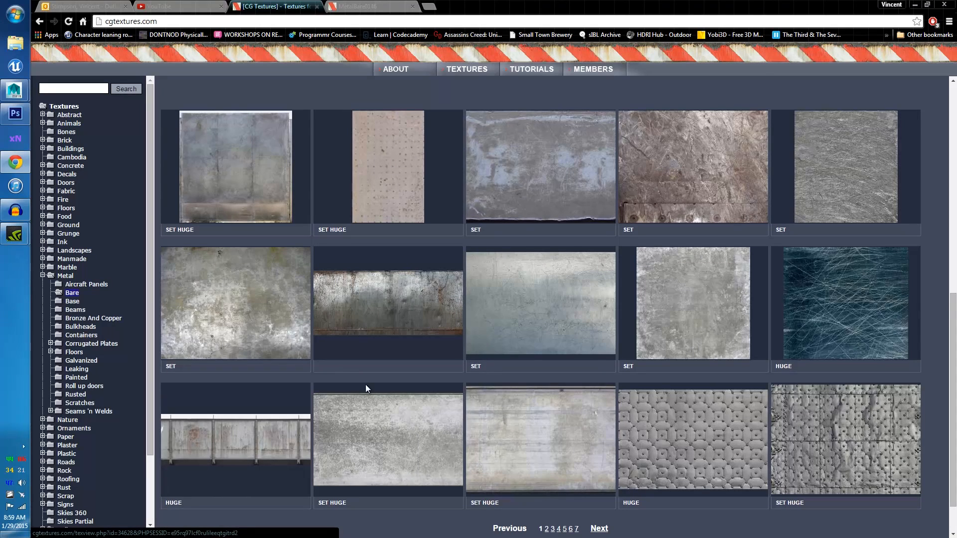
{"action": "scroll", "coordinate": [366, 384], "scroll_direction": "down", "scroll_amount": 1}
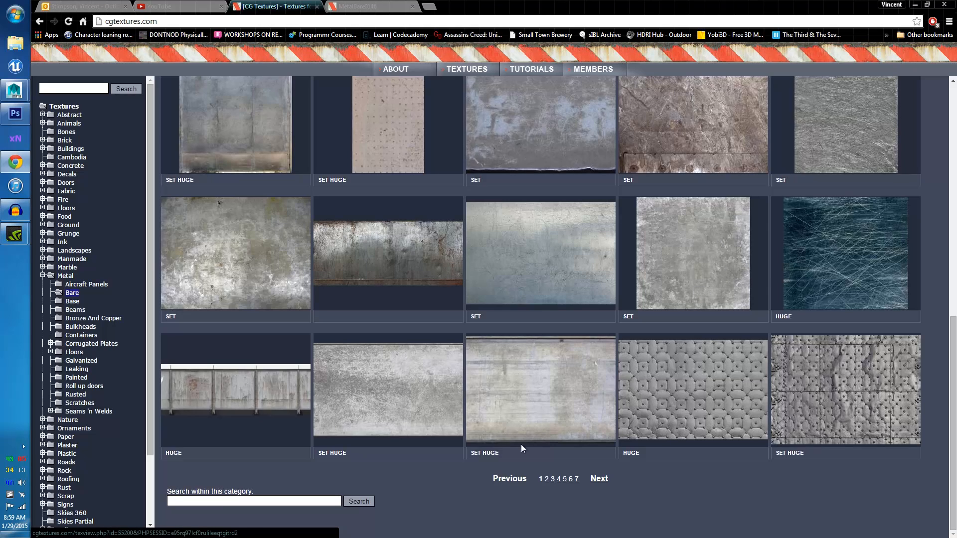
{"action": "left_click", "coordinate": [546, 480]}
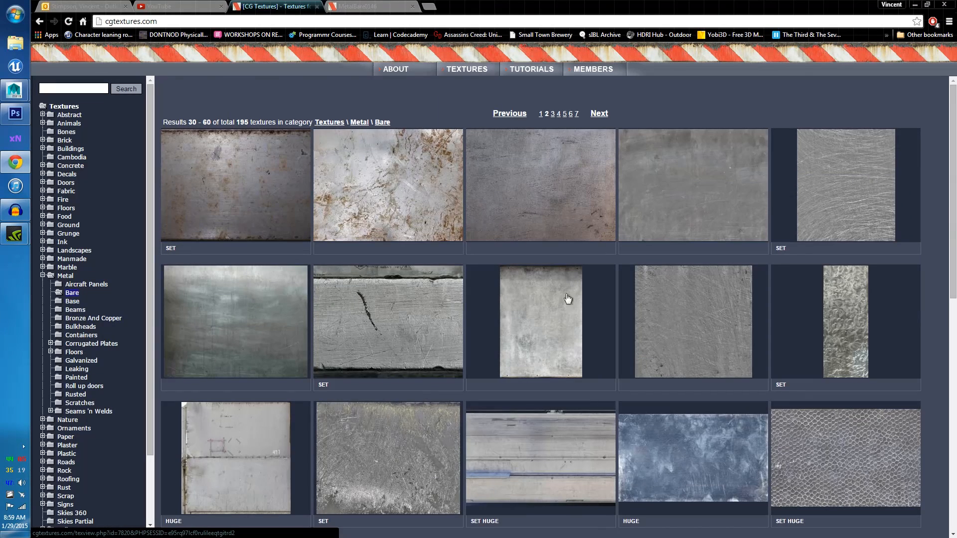
{"action": "left_click", "coordinate": [686, 229]}
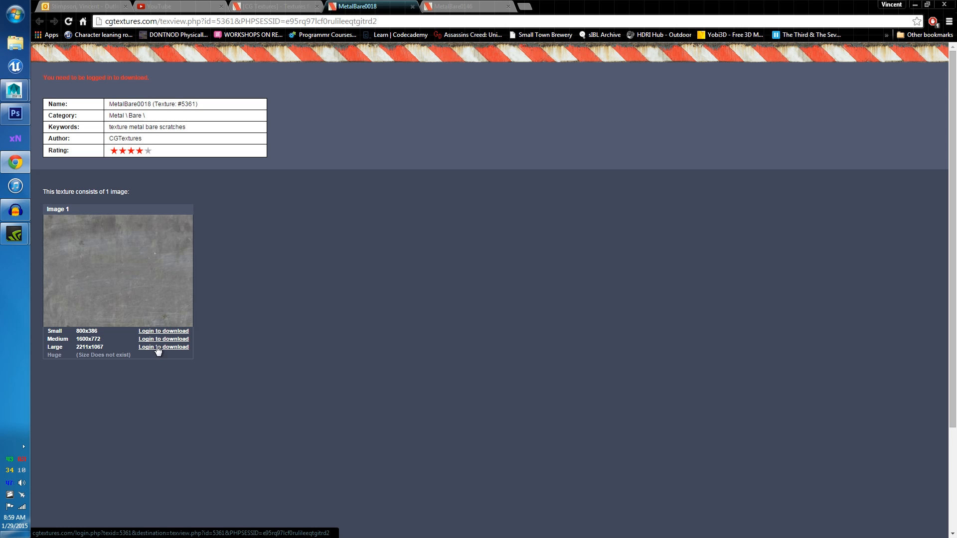
Log in to CGTextures with the account username and password, retrying after the invalid-password error
{"action": "left_click", "coordinate": [157, 347]}
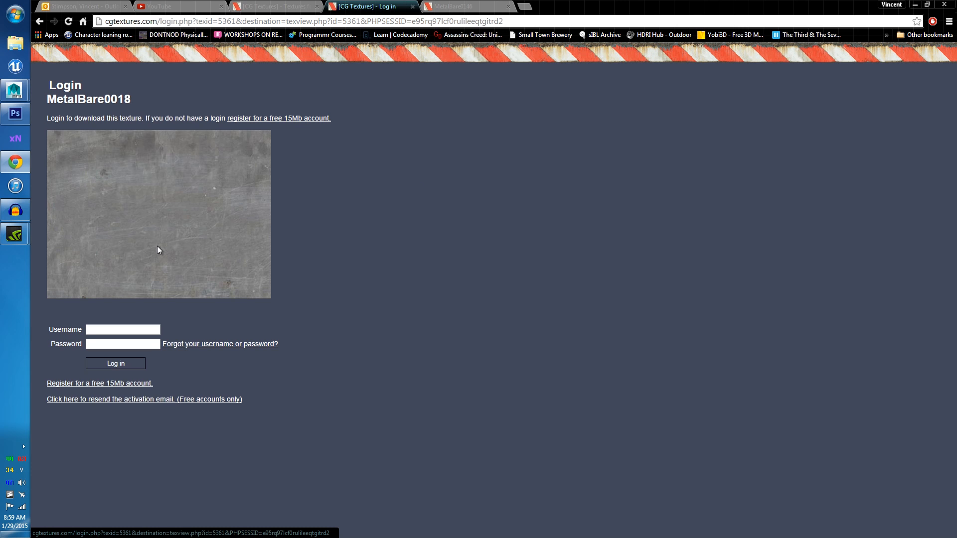
{"action": "left_click", "coordinate": [91, 331]}
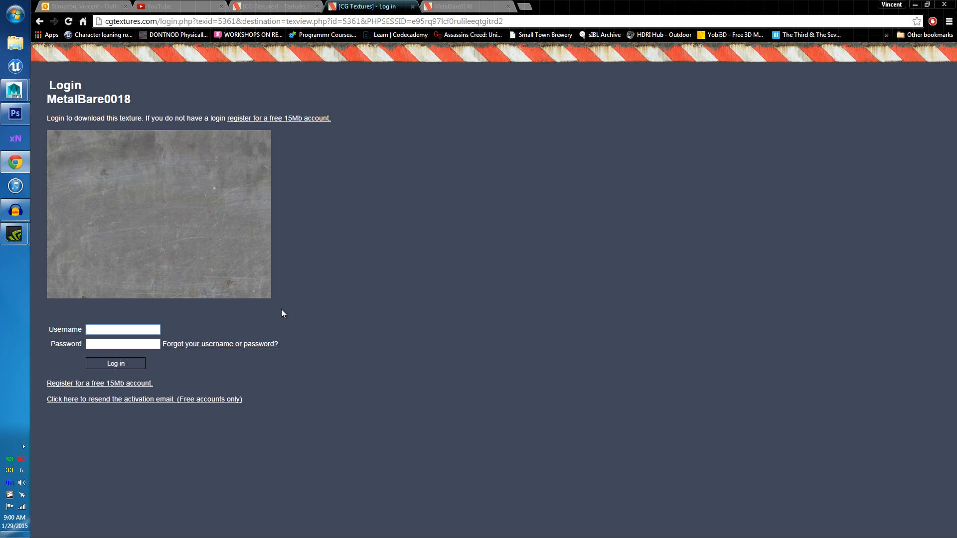
{"action": "key", "text": "Tab"}
{"action": "key", "text": "Return"}
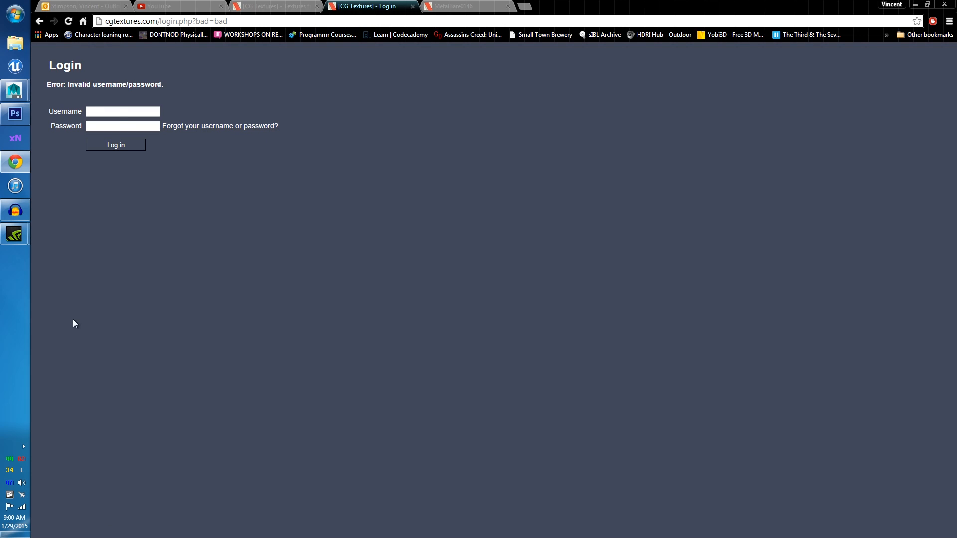
{"action": "left_click", "coordinate": [120, 111]}
{"action": "key", "text": "Tab"}
{"action": "key", "text": "Return"}
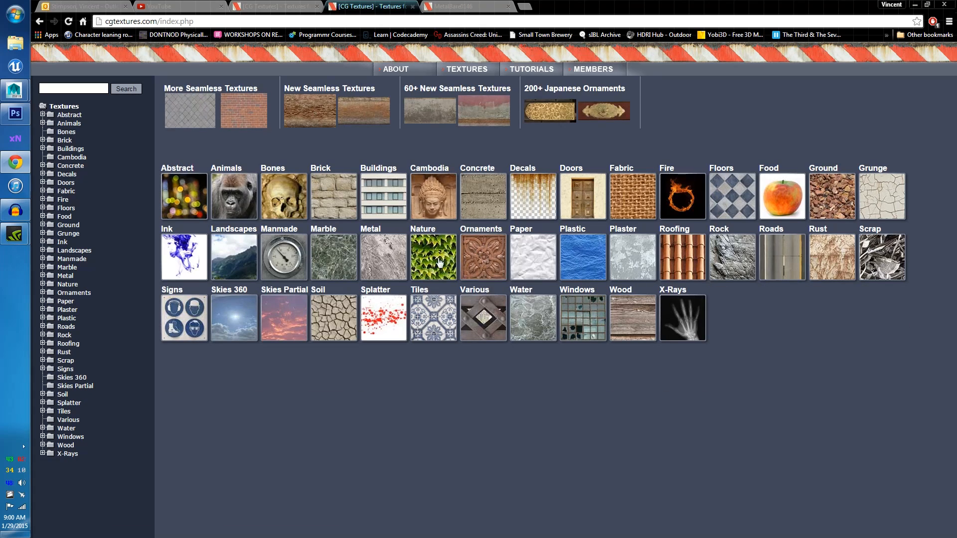
Reopen MetalBare0018 from page 2 of Metal > Bare and download its Large 2211x1067 image
{"action": "left_click", "coordinate": [383, 262]}
{"action": "left_click", "coordinate": [386, 189]}
{"action": "scroll", "coordinate": [530, 299], "scroll_direction": "down", "scroll_amount": 1}
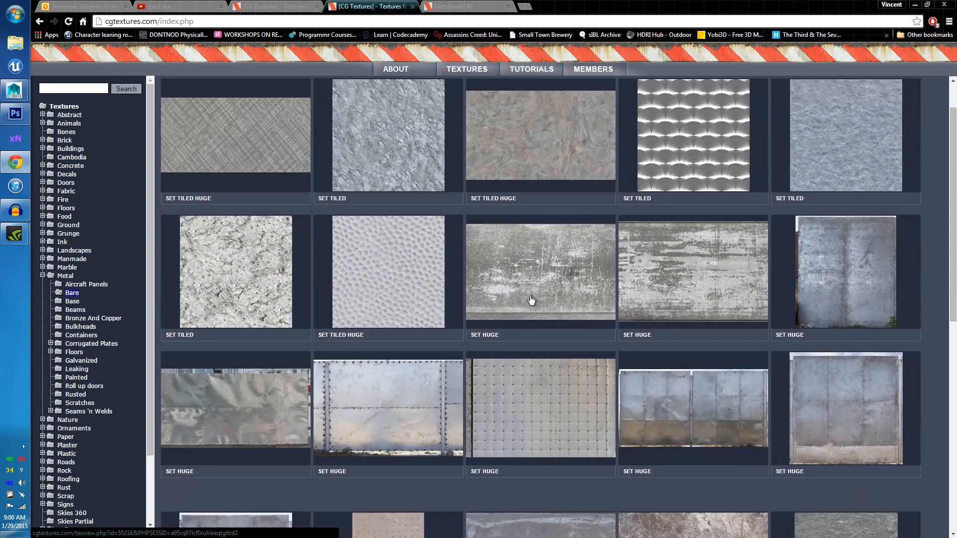
{"action": "scroll", "coordinate": [532, 300], "scroll_direction": "up", "scroll_amount": 1}
{"action": "left_click", "coordinate": [546, 115]}
{"action": "scroll", "coordinate": [525, 176], "scroll_direction": "down", "scroll_amount": 8}
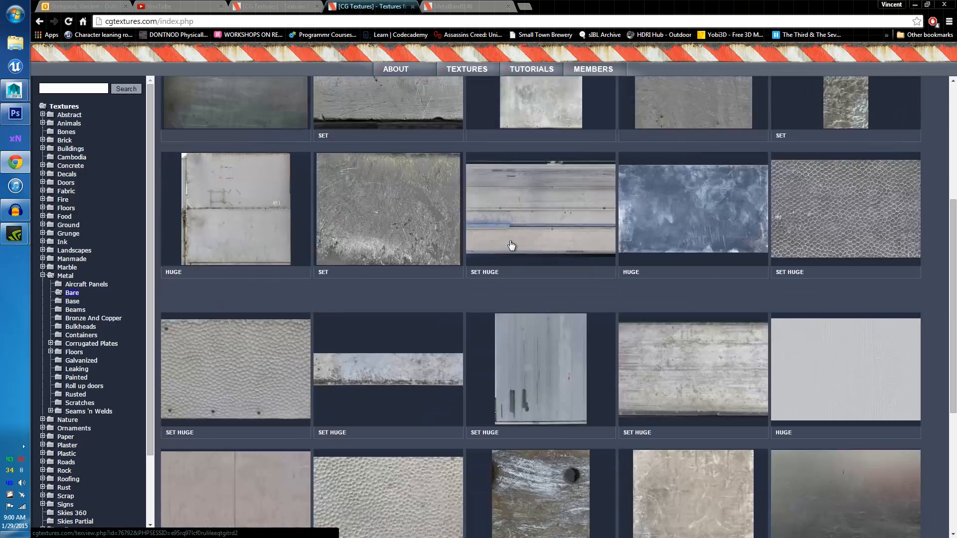
{"action": "scroll", "coordinate": [527, 340], "scroll_direction": "up", "scroll_amount": 9}
{"action": "scroll", "coordinate": [524, 339], "scroll_direction": "up", "scroll_amount": 1}
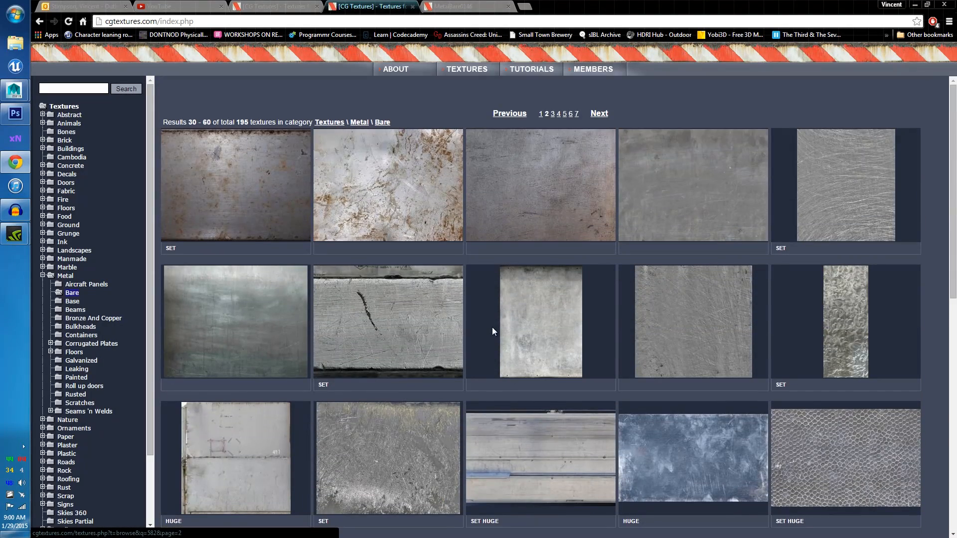
{"action": "left_click", "coordinate": [711, 194]}
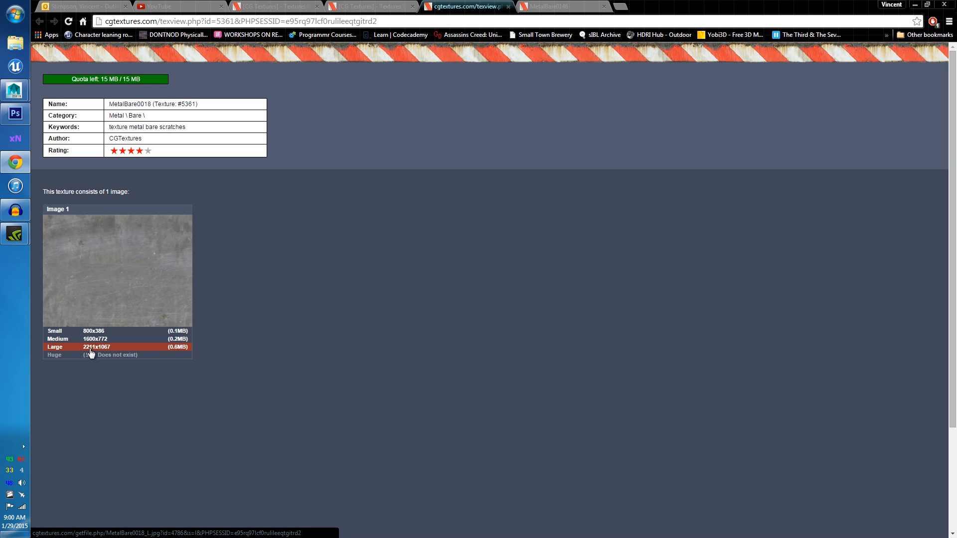
{"action": "left_click", "coordinate": [90, 348]}
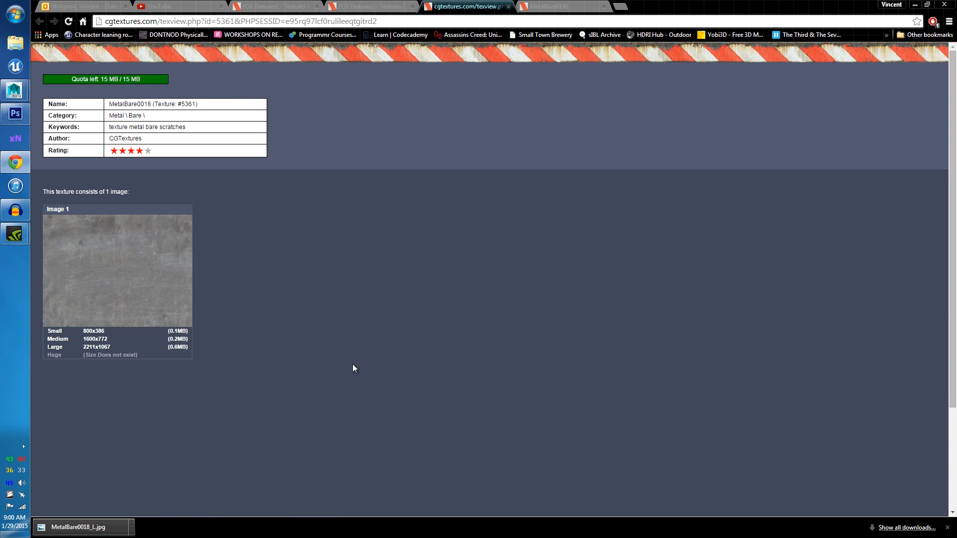
Show the downloaded MetalBare0018_L in its folder and open a second Explorer window
{"action": "left_click", "coordinate": [131, 526]}
{"action": "left_click", "coordinate": [164, 497]}
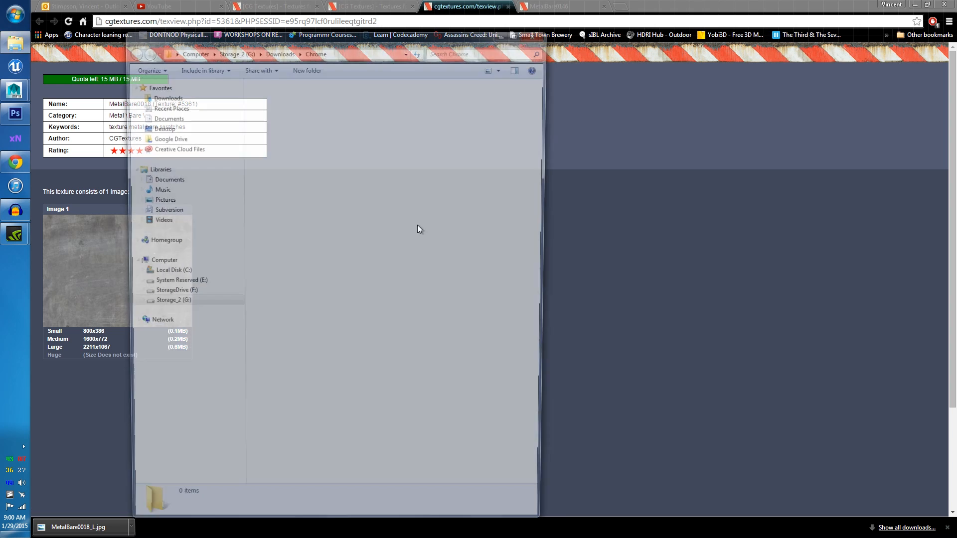
{"action": "left_click_drag", "start_coordinate": [387, 36], "coordinate": [487, 174]}
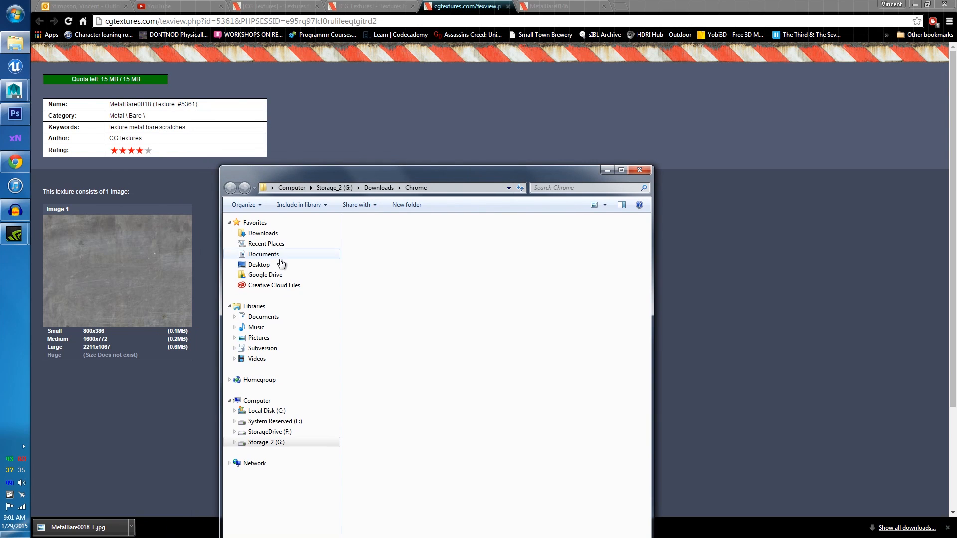
{"action": "right_click", "coordinate": [15, 44]}
{"action": "left_click", "coordinate": [75, 163]}
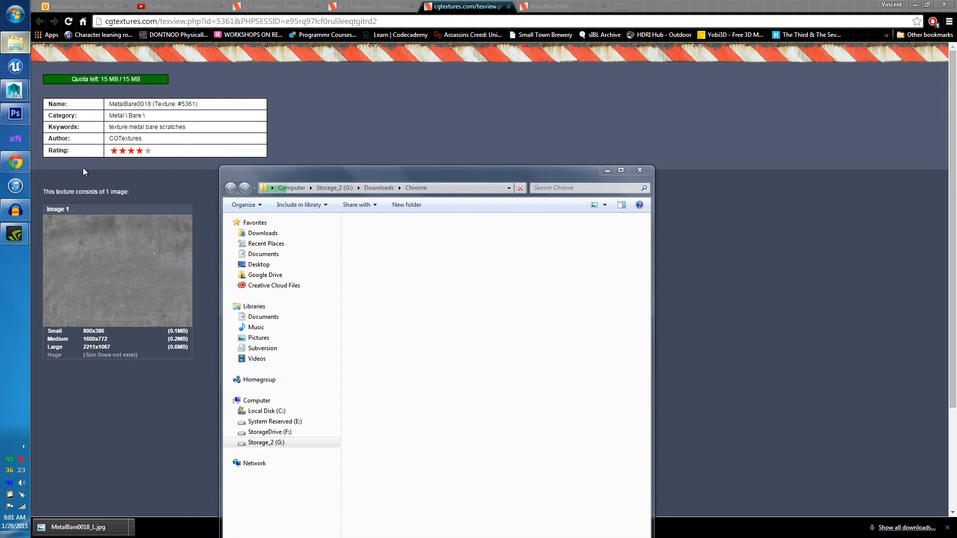
{"action": "left_click_drag", "start_coordinate": [424, 12], "coordinate": [434, 113]}
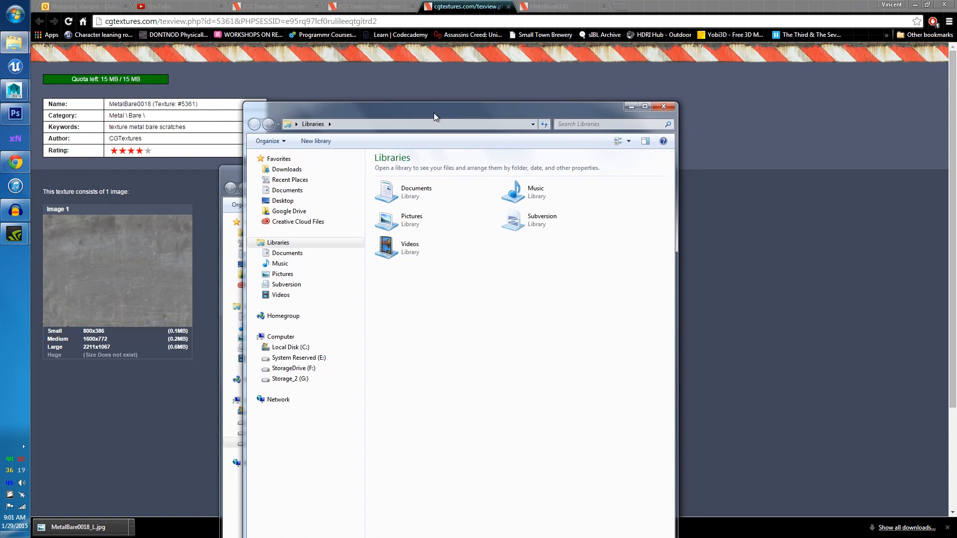
Move MetalBare0018_L into G:\_3D_Comp\Maya\Textures
{"action": "left_click", "coordinate": [294, 369]}
{"action": "left_click", "coordinate": [296, 379]}
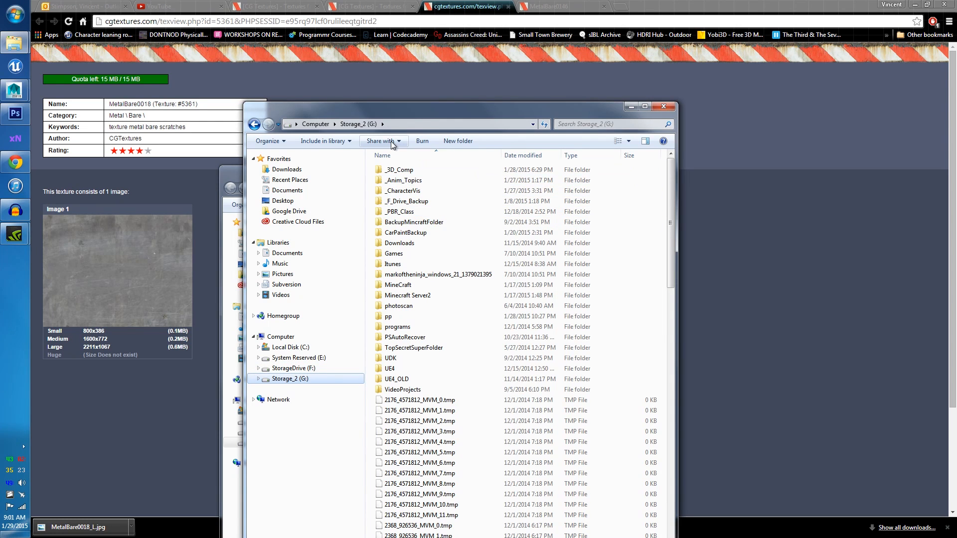
{"action": "double_click", "coordinate": [406, 171]}
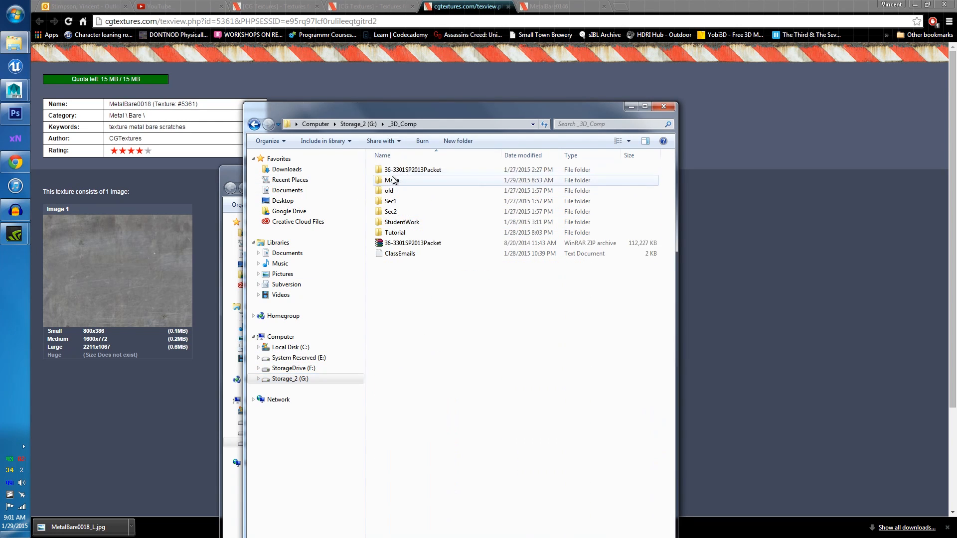
{"action": "double_click", "coordinate": [400, 183]}
{"action": "double_click", "coordinate": [396, 170]}
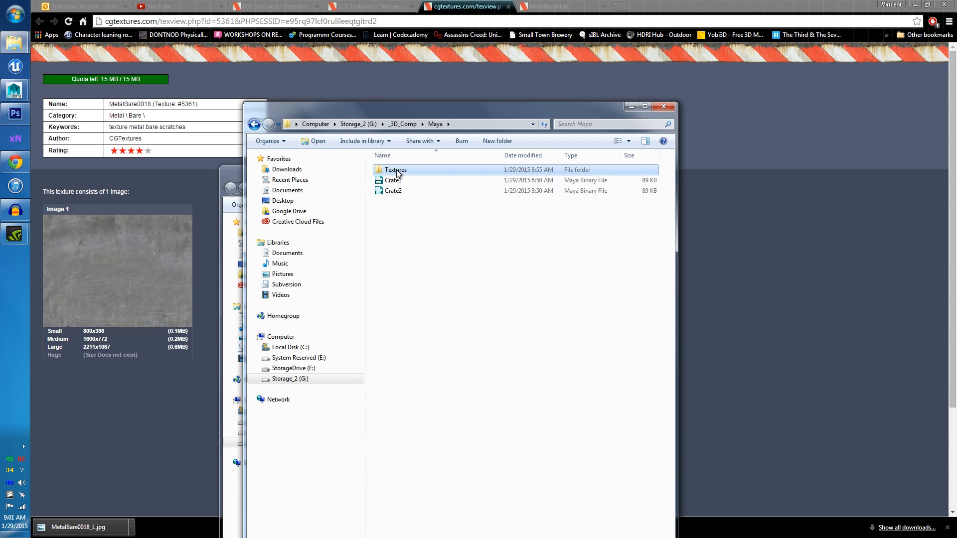
{"action": "left_click_drag", "start_coordinate": [461, 108], "coordinate": [616, 123]}
{"action": "left_click_drag", "start_coordinate": [374, 312], "coordinate": [718, 251]}
Minimise the Downloads window and close the MetalBare0018 texture page in Chrome
{"action": "left_click", "coordinate": [299, 179]}
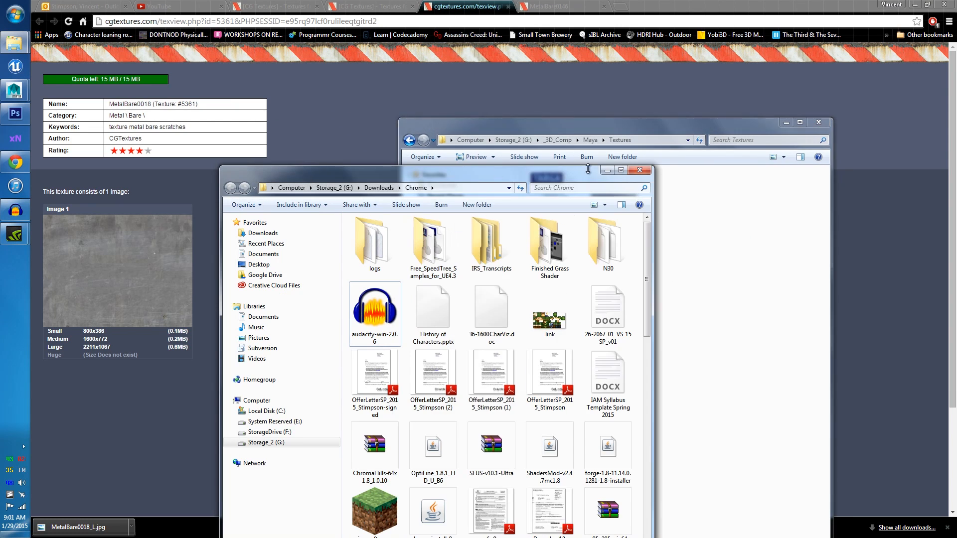
{"action": "left_click", "coordinate": [606, 171]}
{"action": "left_click", "coordinate": [280, 139]}
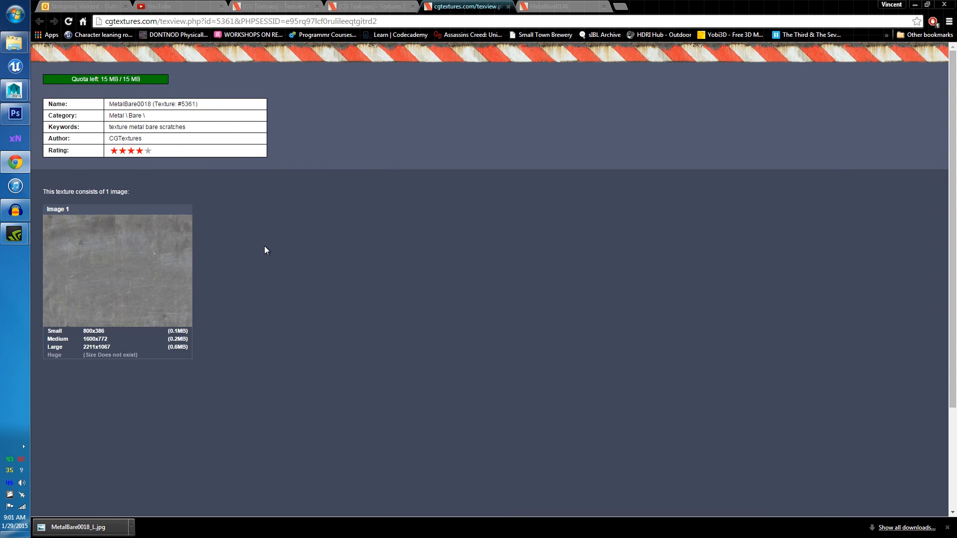
{"action": "left_click", "coordinate": [508, 7]}
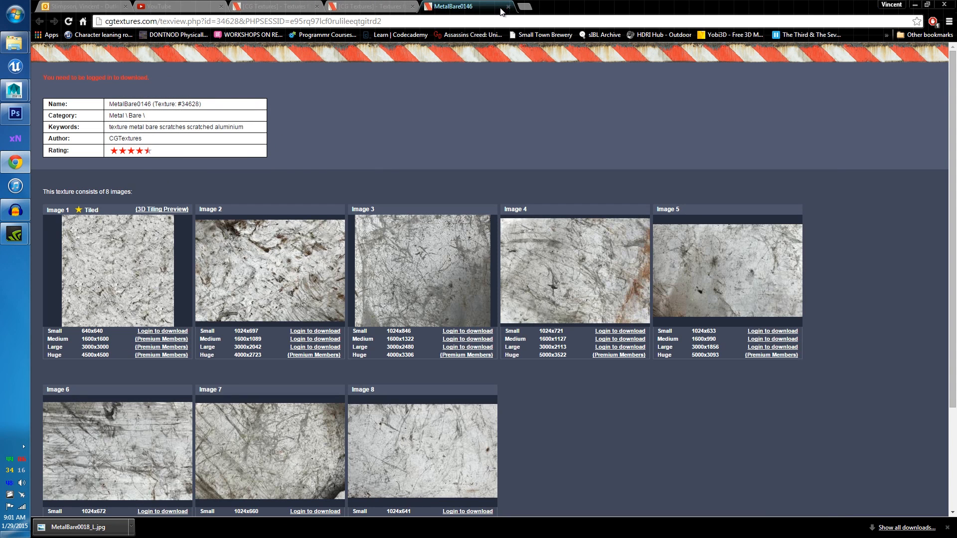
Close the leftover MetalBare0146 page and return to the Metal Bare texture listing
{"action": "left_click", "coordinate": [508, 6]}
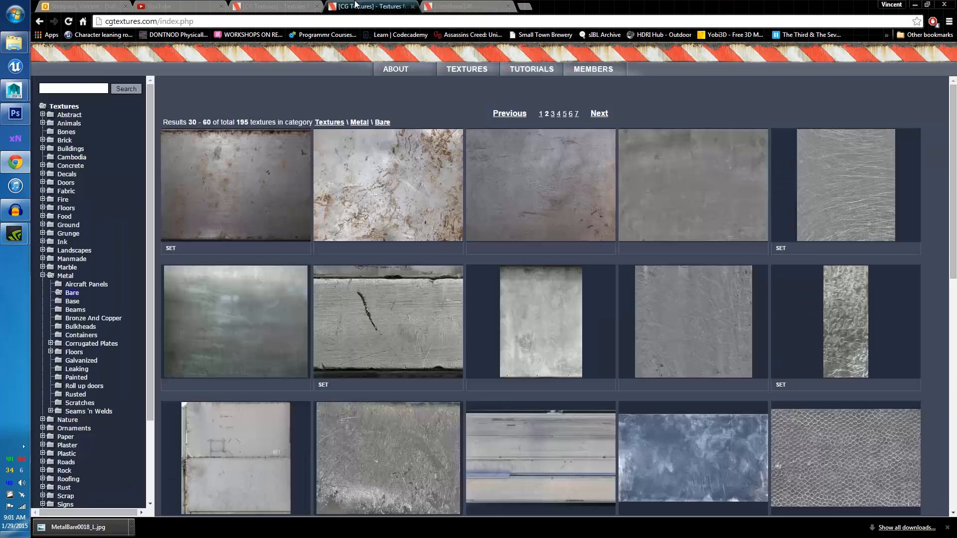
{"action": "left_click", "coordinate": [509, 6]}
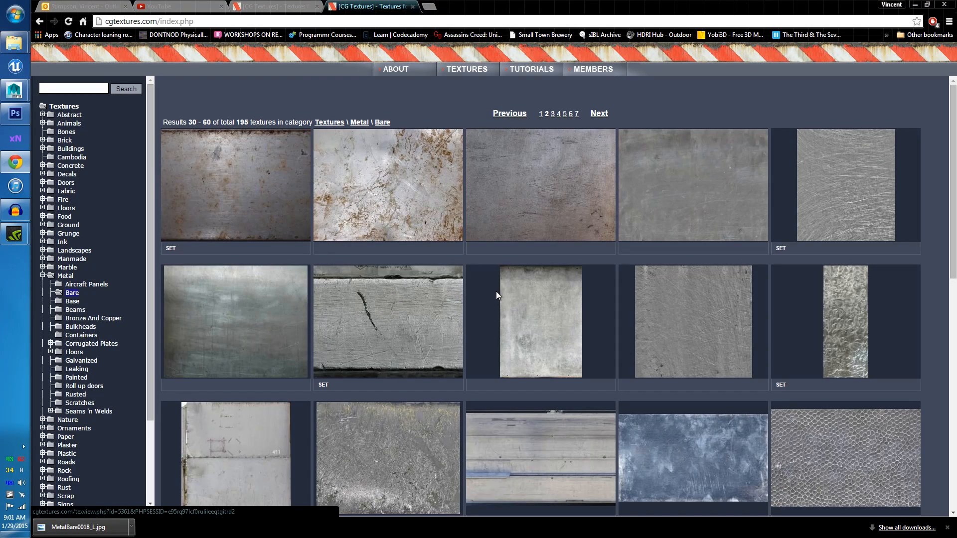
{"action": "scroll", "coordinate": [495, 291], "scroll_direction": "down", "scroll_amount": 10}
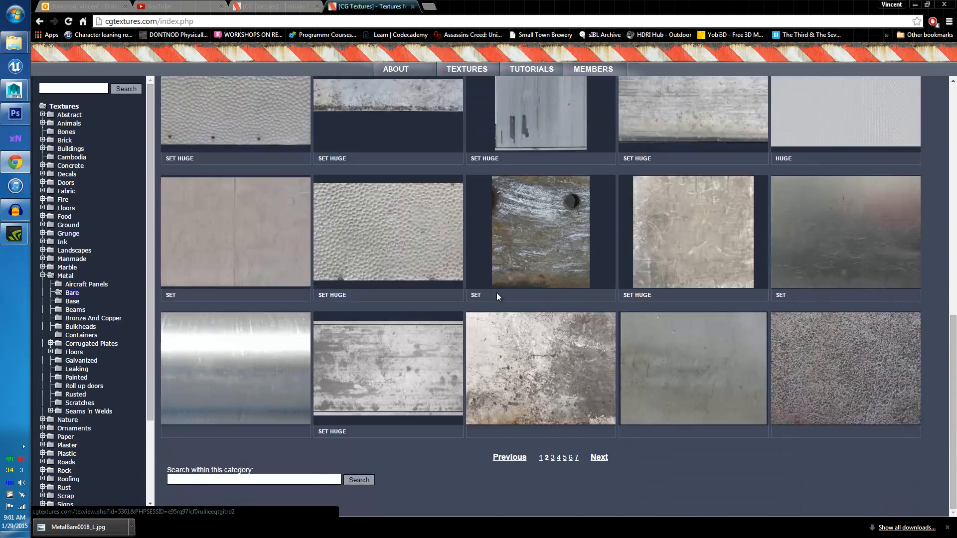
{"action": "scroll", "coordinate": [497, 293], "scroll_direction": "up", "scroll_amount": 3}
{"action": "scroll", "coordinate": [680, 347], "scroll_direction": "down", "scroll_amount": 3}
{"action": "scroll", "coordinate": [577, 443], "scroll_direction": "up", "scroll_amount": 4}
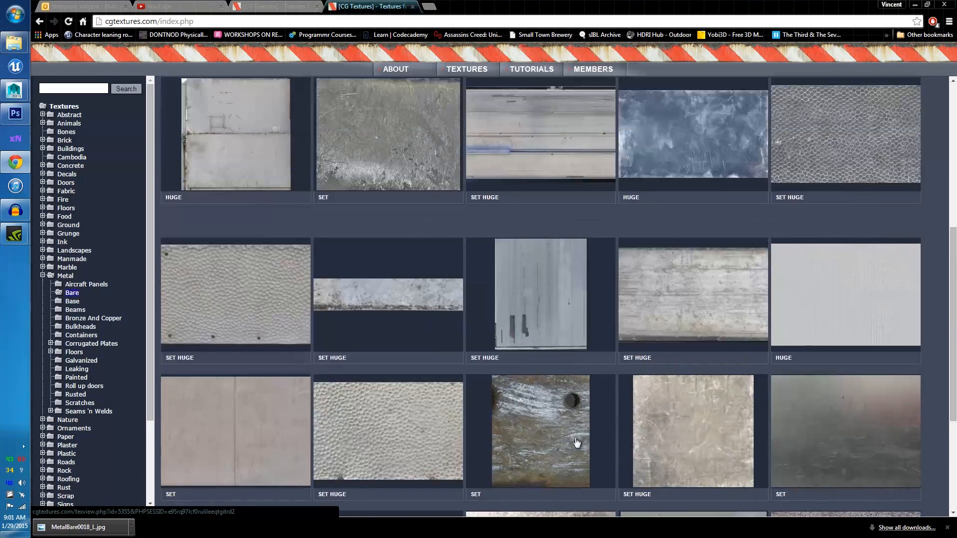
{"action": "scroll", "coordinate": [582, 386], "scroll_direction": "down", "scroll_amount": 4}
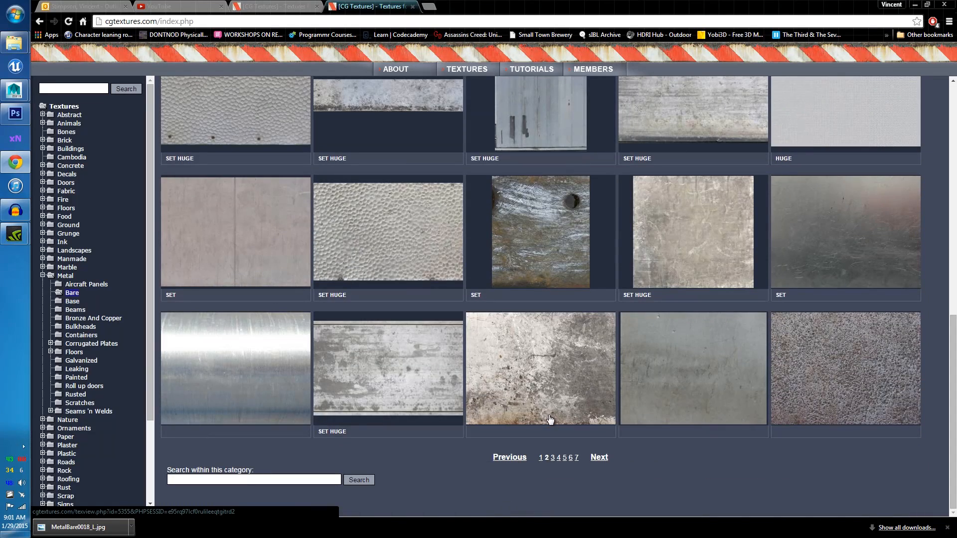
Go to page 3 of the listing and open the MetalBare0059 detail page
{"action": "left_click", "coordinate": [552, 459]}
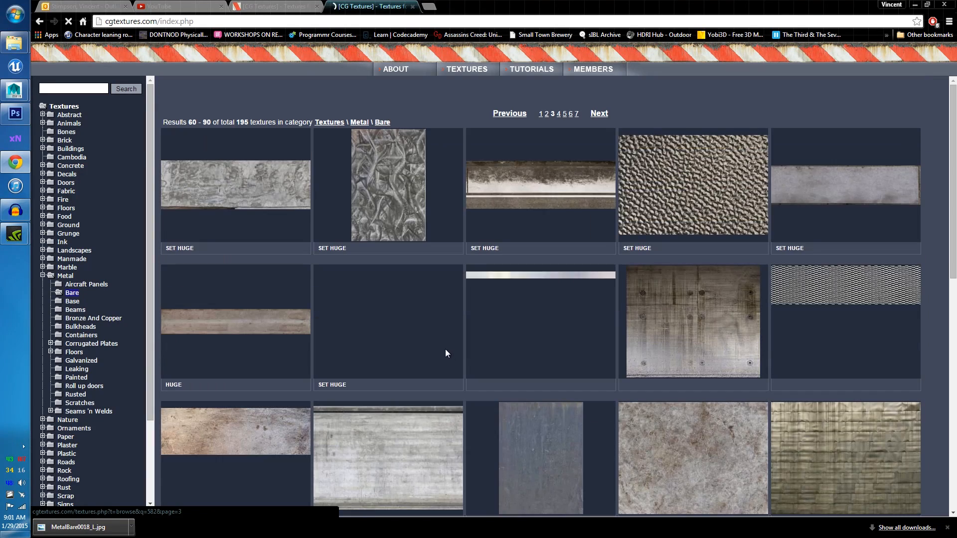
{"action": "scroll", "coordinate": [445, 352], "scroll_direction": "down", "scroll_amount": 4}
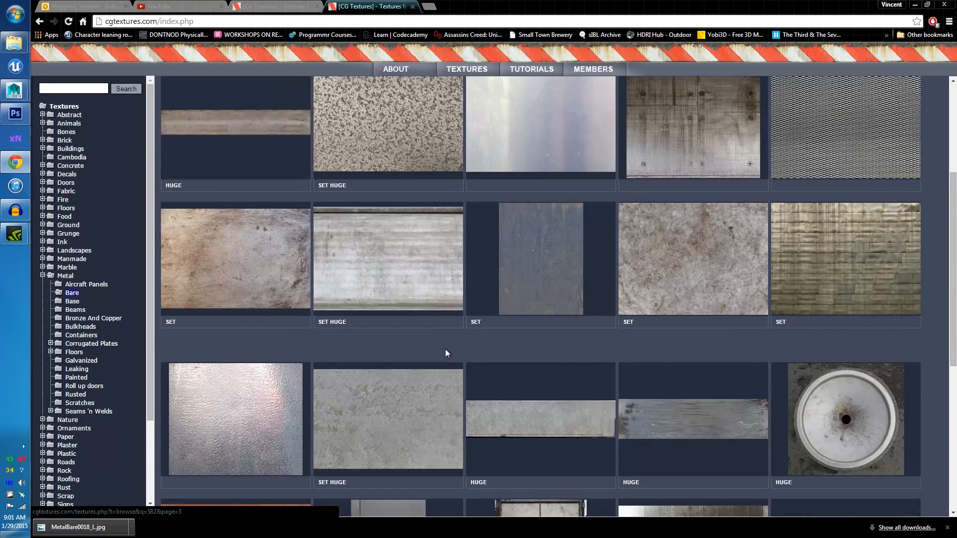
{"action": "scroll", "coordinate": [445, 353], "scroll_direction": "down", "scroll_amount": 3}
{"action": "scroll", "coordinate": [445, 353], "scroll_direction": "up", "scroll_amount": 2}
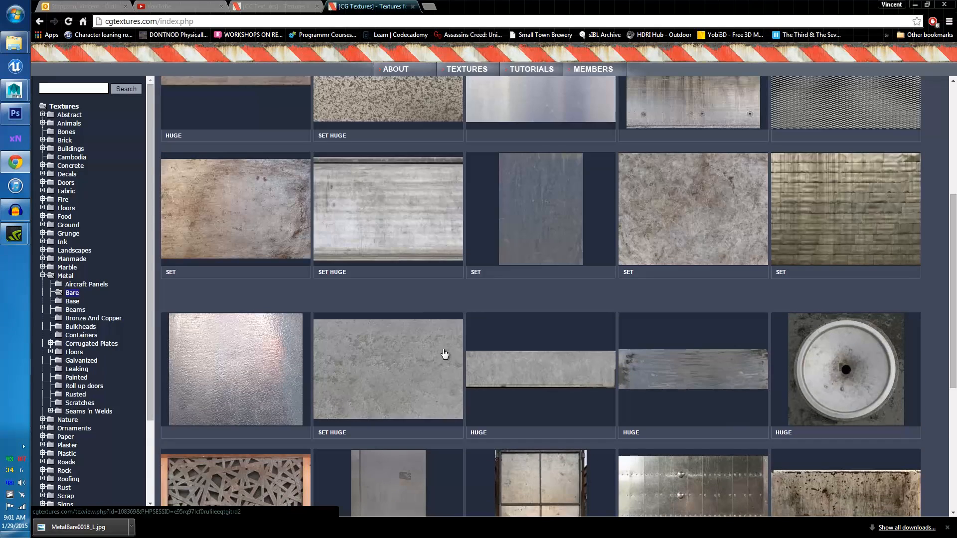
{"action": "left_click", "coordinate": [680, 220]}
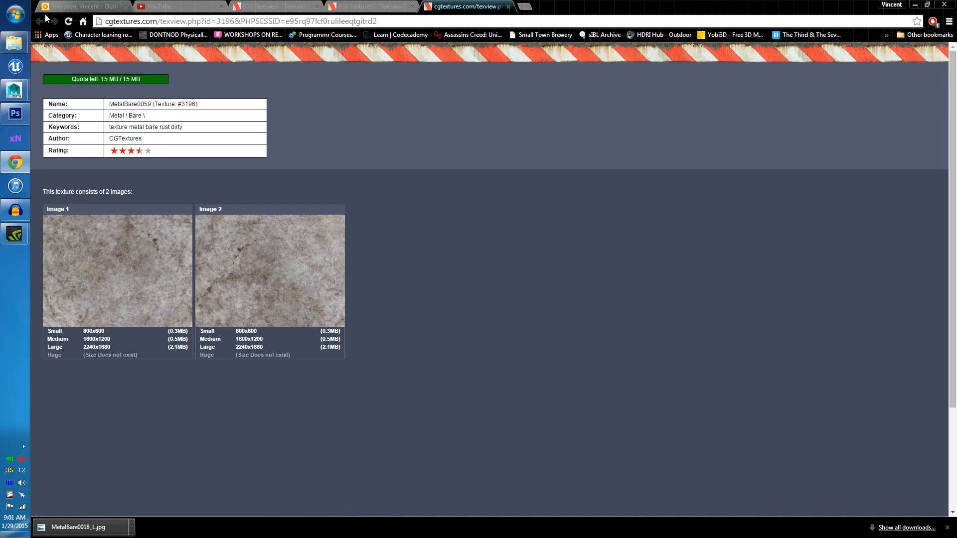
Check the MetalBare0183 texture page, then go back to MetalBare0059
{"action": "left_click", "coordinate": [369, 6]}
{"action": "scroll", "coordinate": [584, 399], "scroll_direction": "down", "scroll_amount": 1}
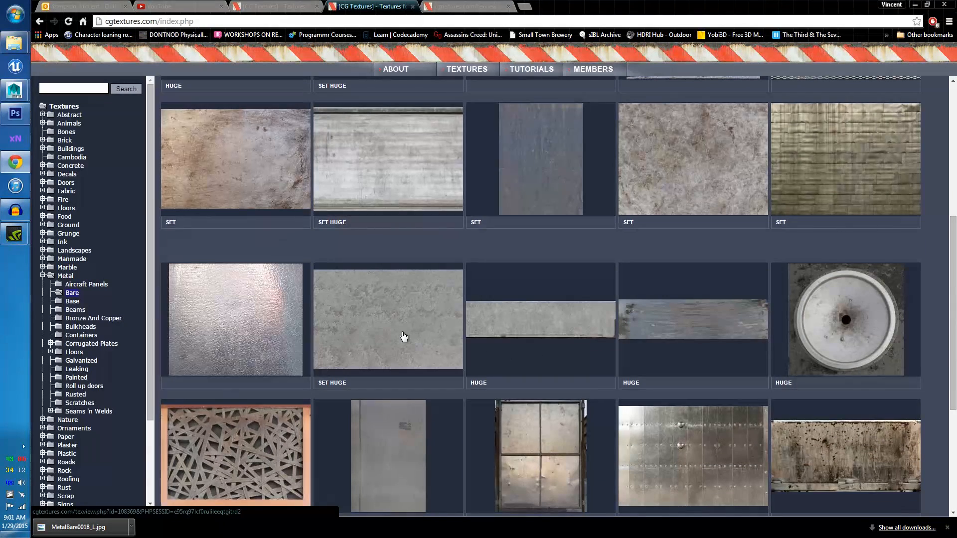
{"action": "left_click", "coordinate": [385, 333]}
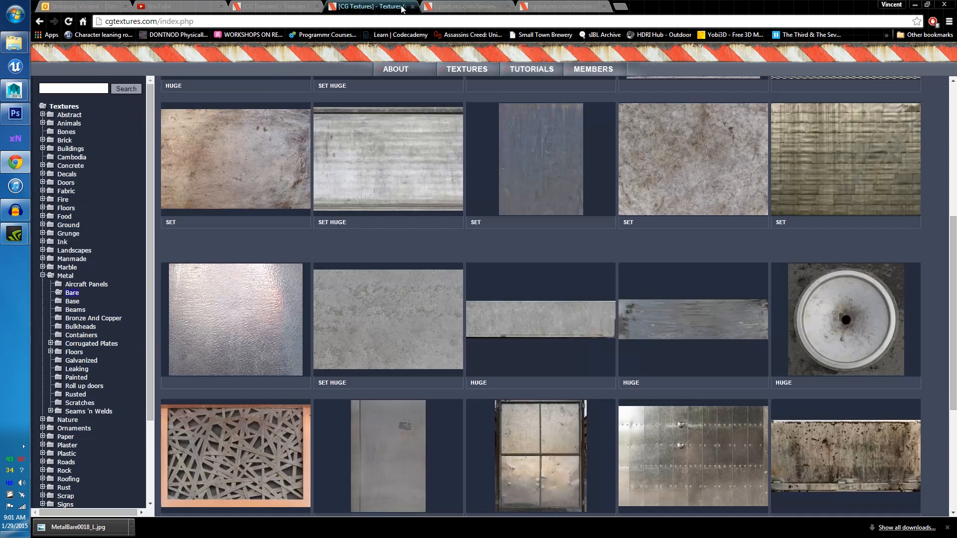
{"action": "left_click", "coordinate": [369, 6]}
{"action": "left_click", "coordinate": [708, 177]}
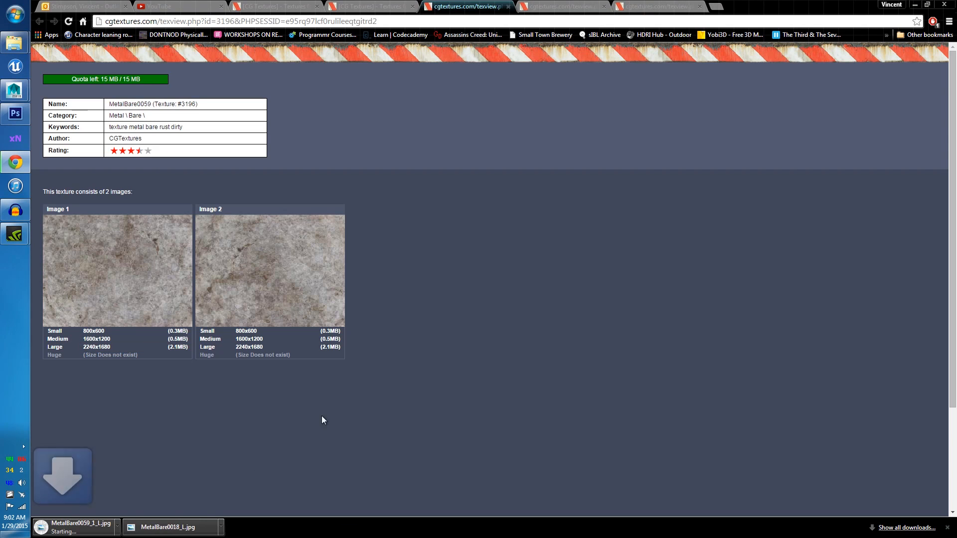
Reveal the downloaded MetalBare0059_1_L.jpg large image in its folder
{"action": "left_click", "coordinate": [125, 527]}
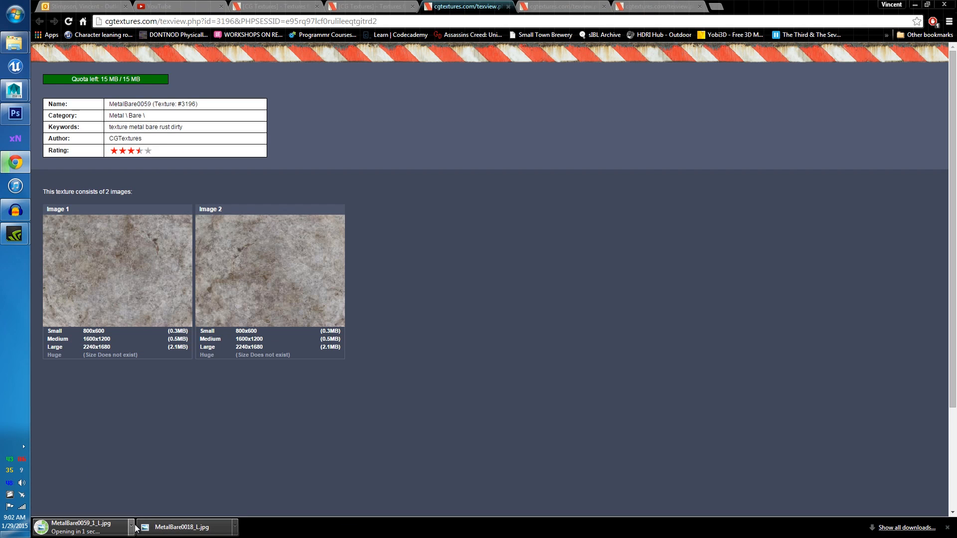
{"action": "left_click", "coordinate": [131, 527]}
{"action": "left_click", "coordinate": [167, 495]}
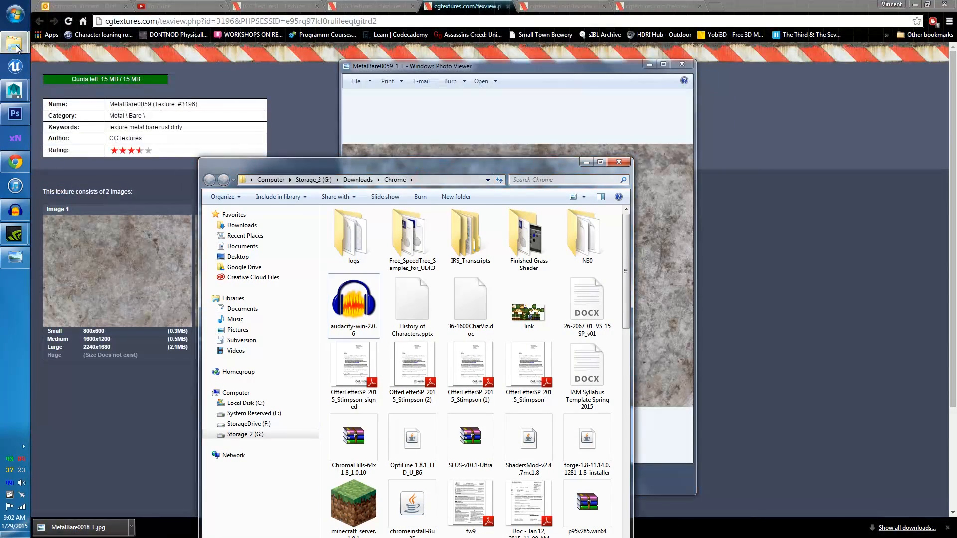
Arrange the Textures and Downloads folder windows, then close the Downloads window
{"action": "left_click", "coordinate": [17, 46]}
{"action": "left_click", "coordinate": [73, 114]}
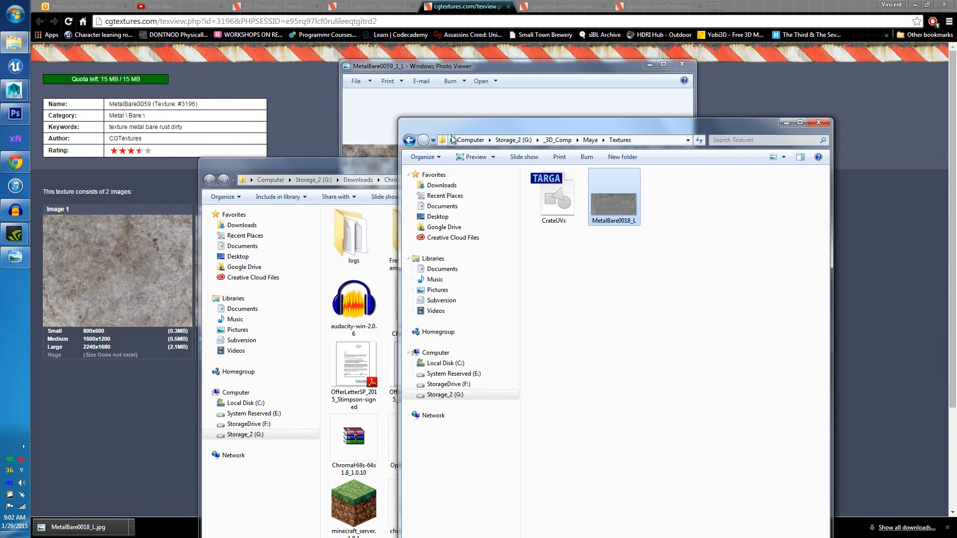
{"action": "left_click_drag", "start_coordinate": [471, 127], "coordinate": [574, 158]}
{"action": "left_click_drag", "start_coordinate": [388, 164], "coordinate": [281, 154]}
{"action": "scroll", "coordinate": [490, 345], "scroll_direction": "down", "scroll_amount": 12}
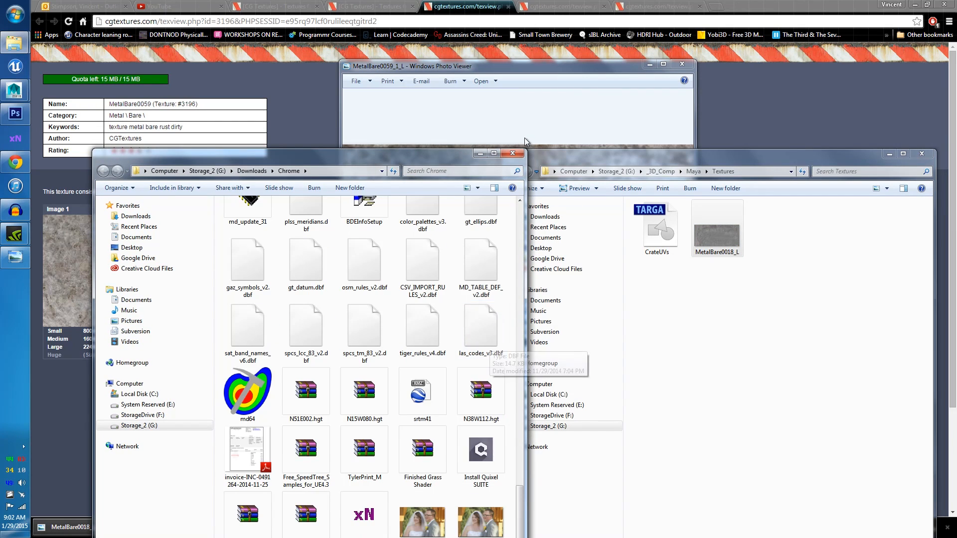
{"action": "left_click", "coordinate": [513, 154]}
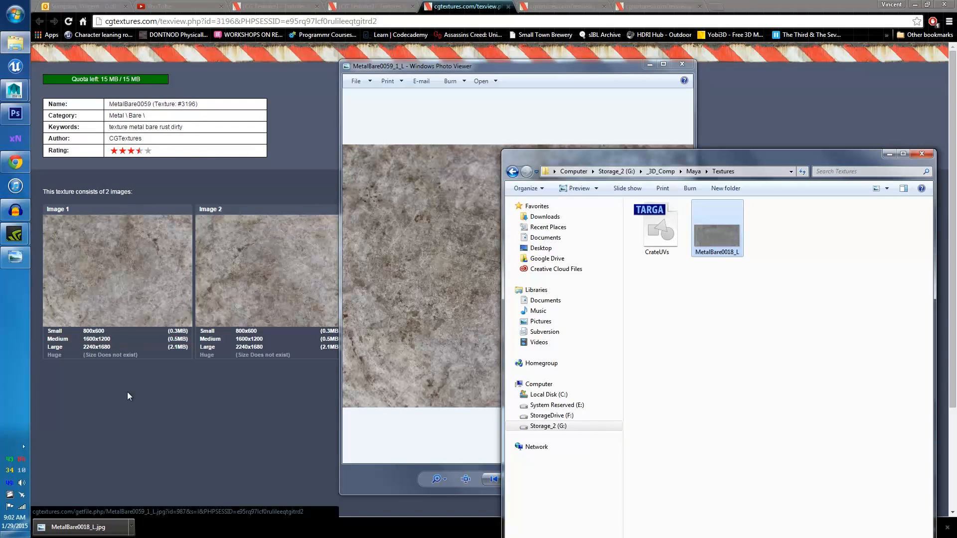
Resize and reposition the browser and Textures windows to reveal the downloaded file
{"action": "left_click", "coordinate": [132, 527]}
{"action": "left_click", "coordinate": [158, 496]}
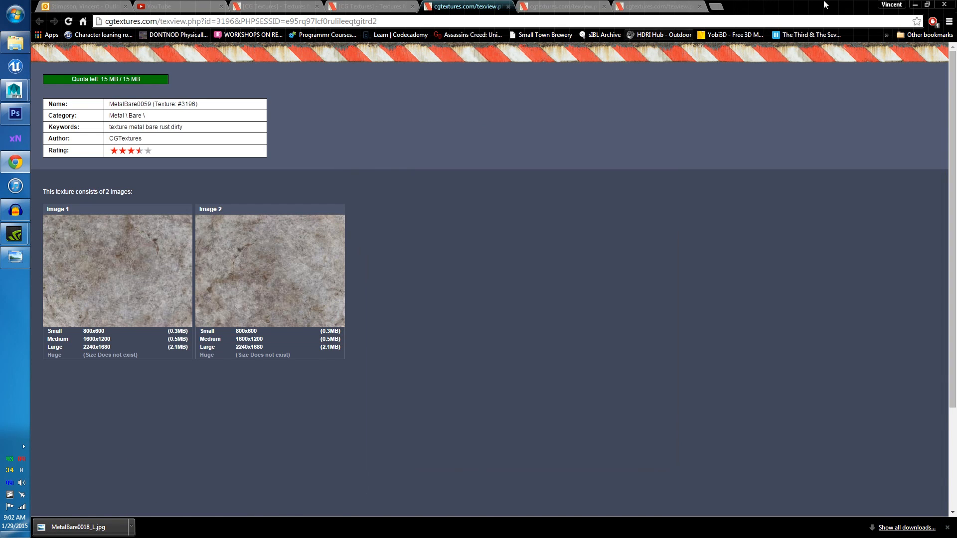
{"action": "left_click_drag", "start_coordinate": [824, 5], "coordinate": [738, 100]}
{"action": "left_click", "coordinate": [828, 104]}
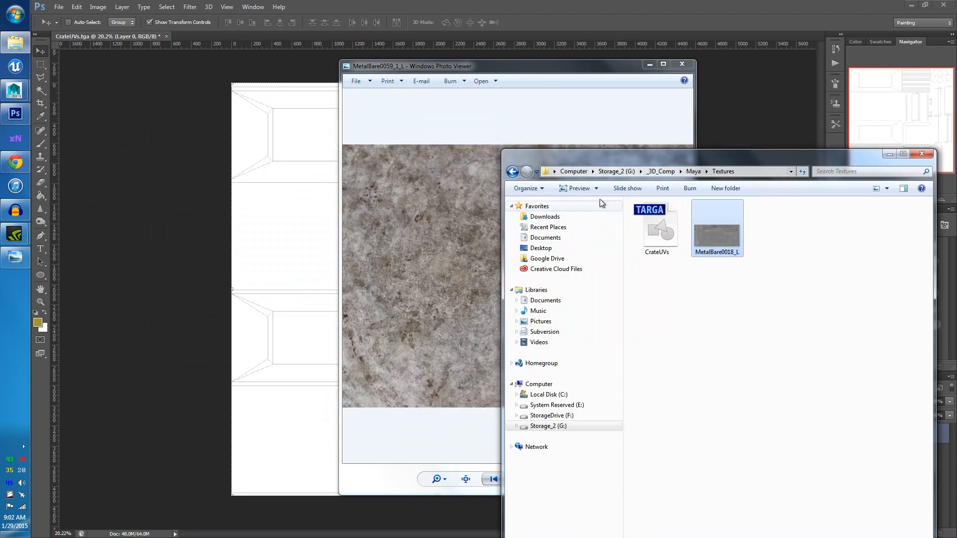
{"action": "left_click", "coordinate": [11, 44]}
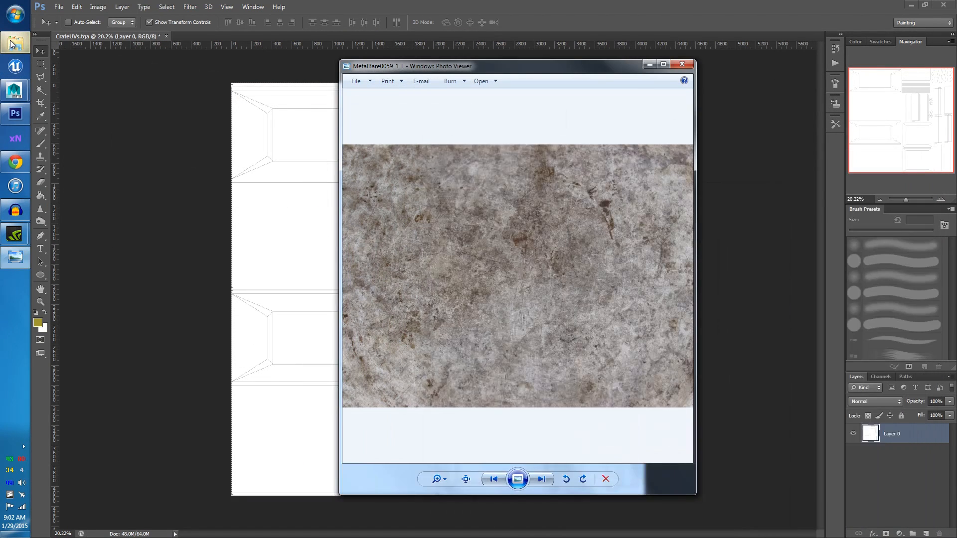
{"action": "left_click", "coordinate": [11, 44]}
{"action": "left_click", "coordinate": [13, 162]}
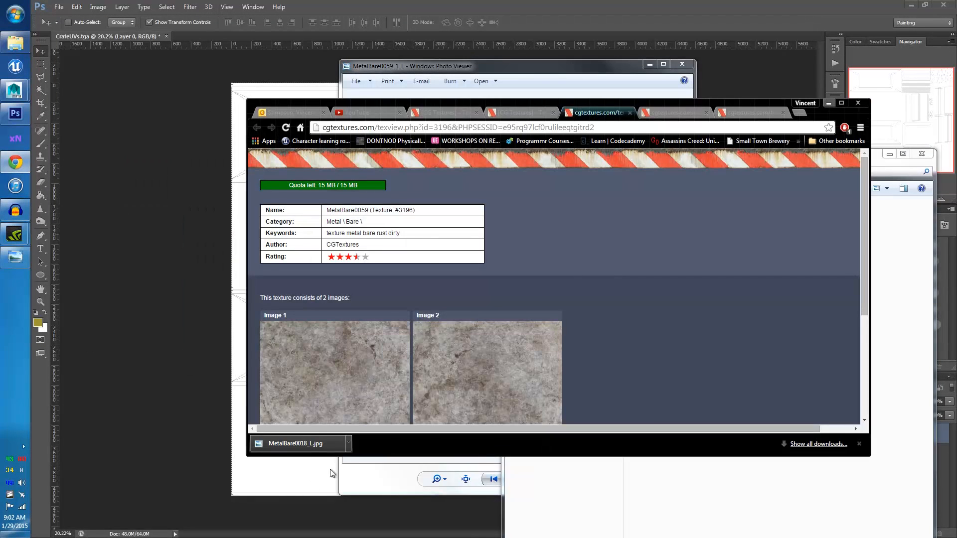
{"action": "left_click", "coordinate": [349, 445]}
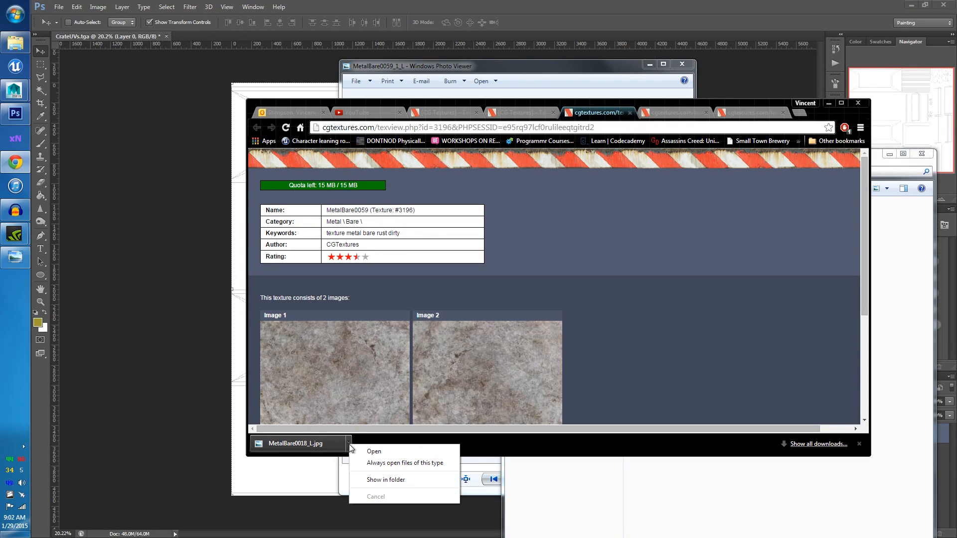
{"action": "left_click", "coordinate": [382, 481]}
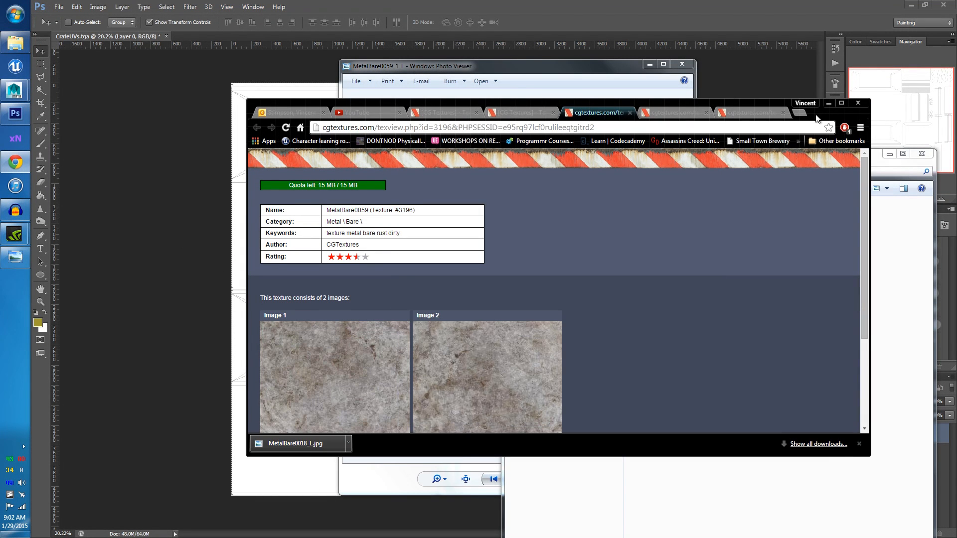
{"action": "left_click_drag", "start_coordinate": [817, 119], "coordinate": [612, 143]}
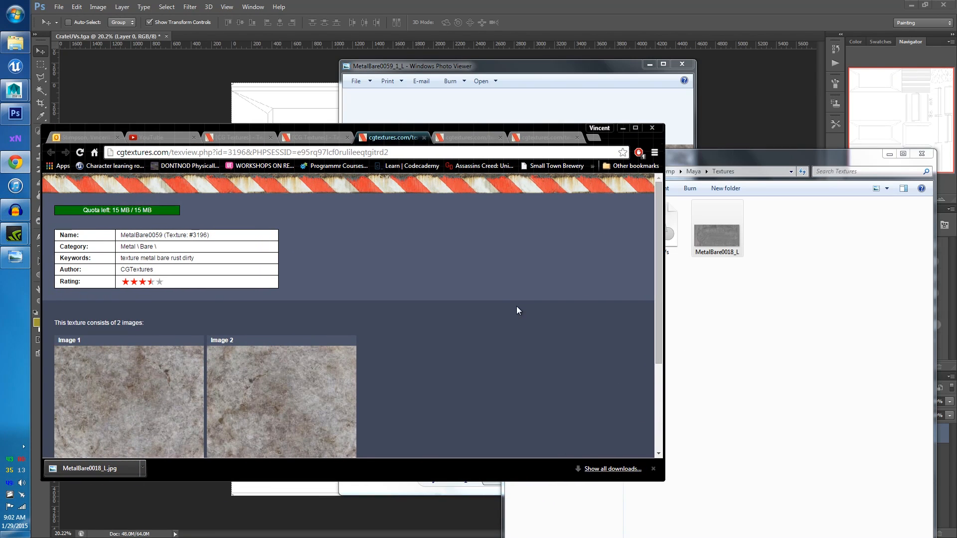
Copy MetalBare0059_1_L from Chrome's downloads folder into the Maya Textures folder
{"action": "left_click", "coordinate": [655, 152]}
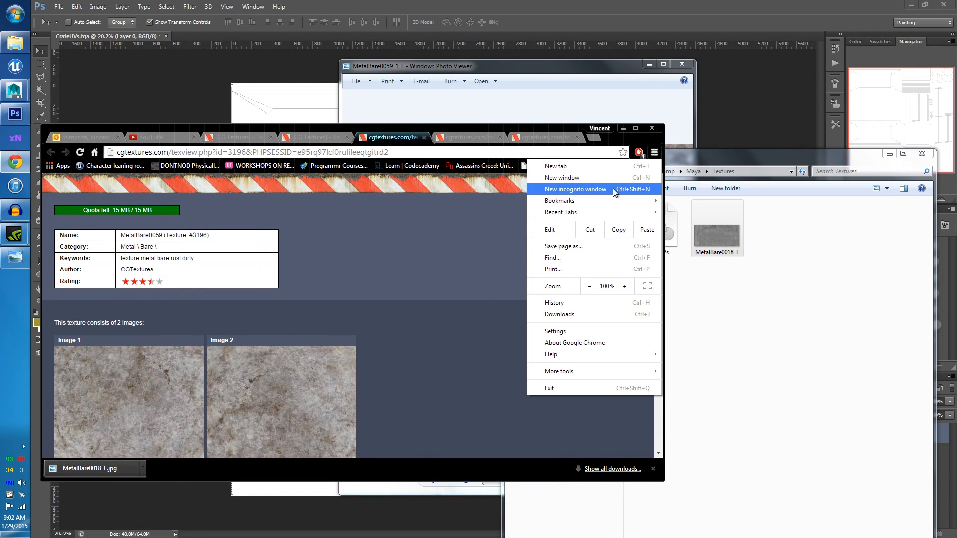
{"action": "left_click", "coordinate": [579, 315]}
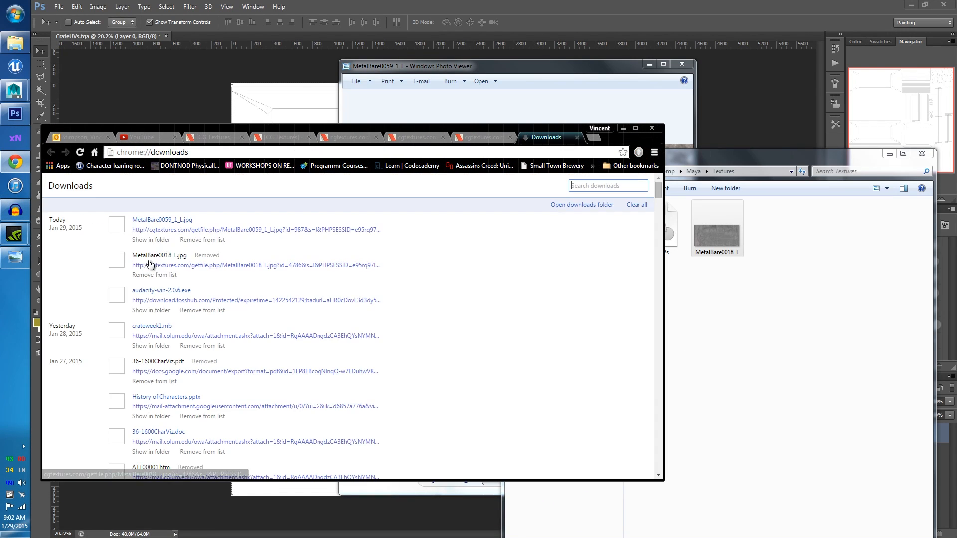
{"action": "left_click", "coordinate": [151, 240]}
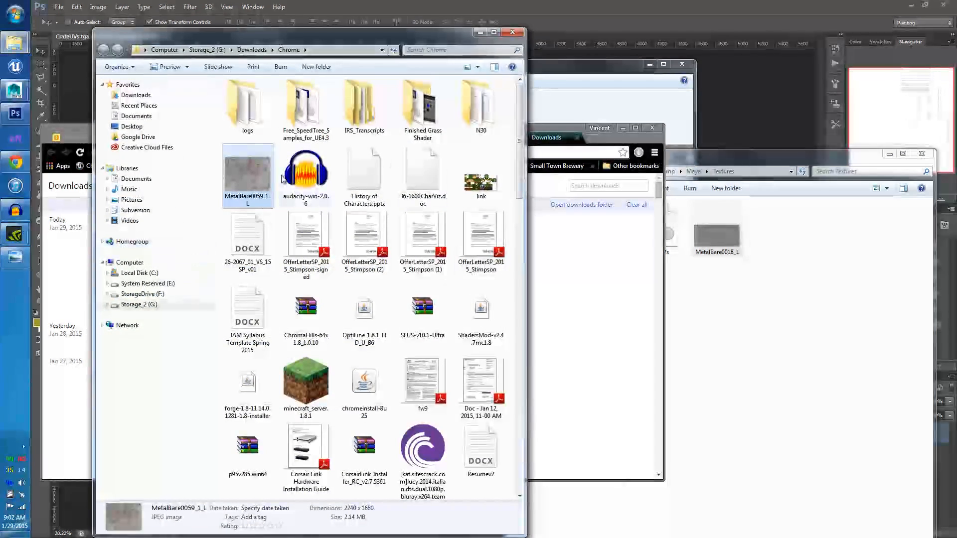
{"action": "left_click_drag", "start_coordinate": [248, 174], "coordinate": [830, 349]}
{"action": "left_click", "coordinate": [512, 31]}
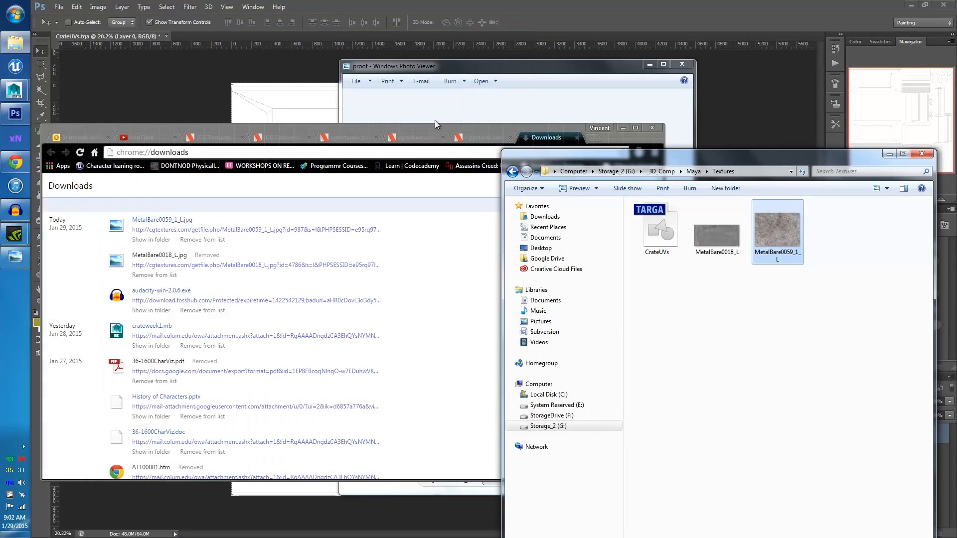
{"action": "left_click", "coordinate": [623, 128]}
Place MetalBare0059_1_L onto the crate UV canvas, scaled up to cover it
{"action": "left_click", "coordinate": [746, 107]}
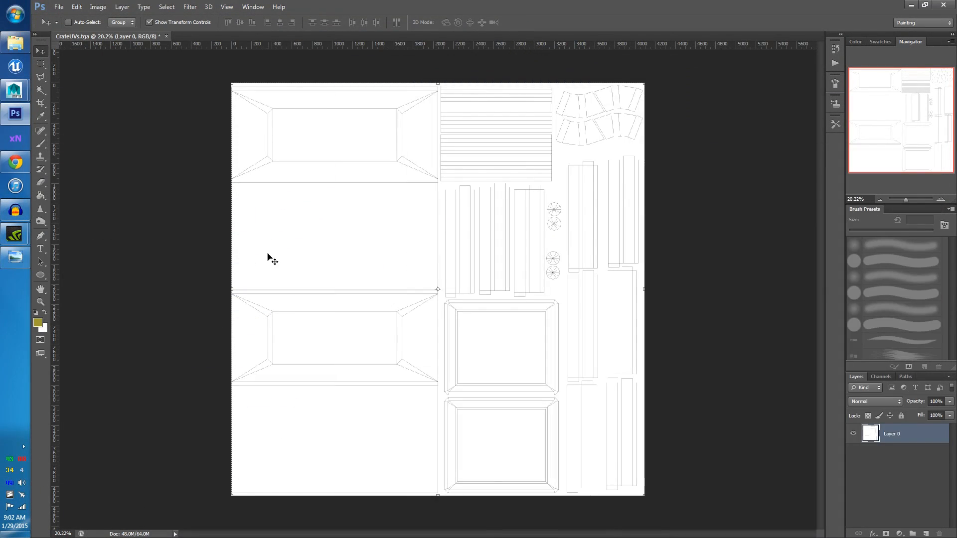
{"action": "mouse_move", "coordinate": [14, 39]}
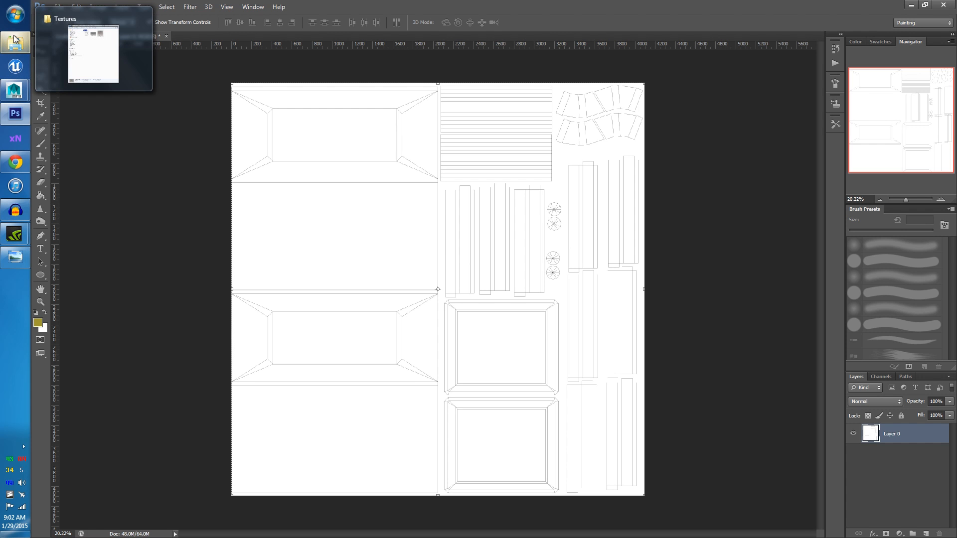
{"action": "left_click", "coordinate": [94, 54]}
{"action": "left_click_drag", "start_coordinate": [792, 240], "coordinate": [338, 231]}
{"action": "scroll", "coordinate": [460, 327], "scroll_direction": "up", "scroll_amount": 1, "text": "alt"}
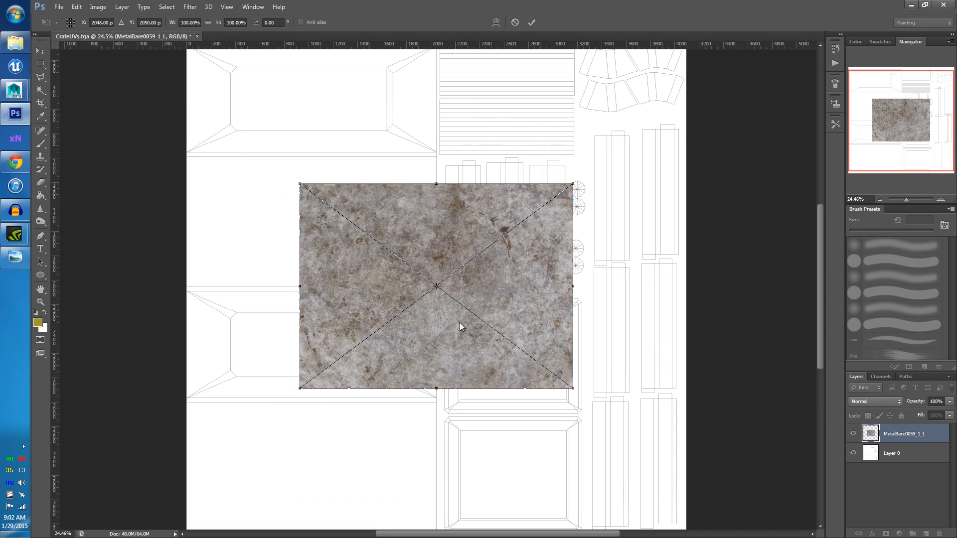
{"action": "scroll", "coordinate": [499, 309], "scroll_direction": "up", "scroll_amount": 7, "text": "alt"}
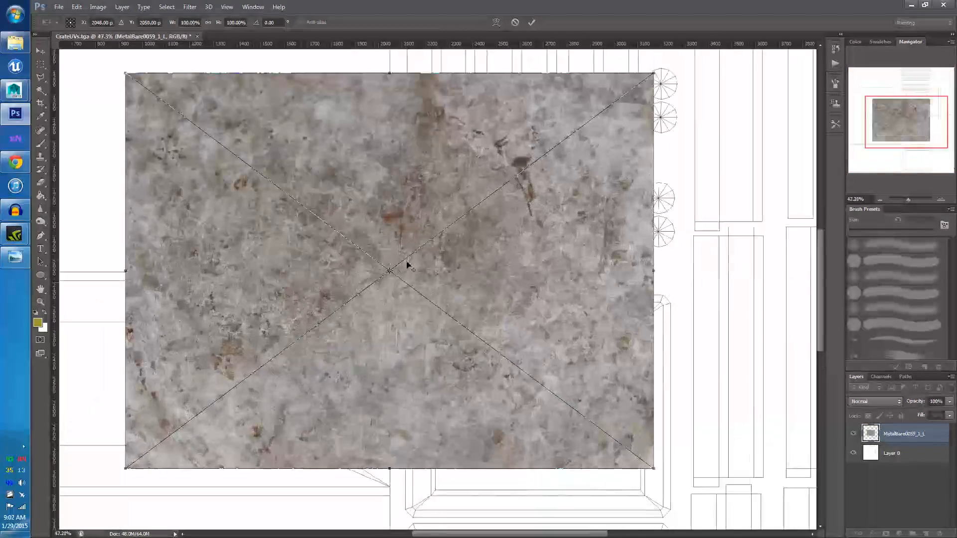
{"action": "scroll", "coordinate": [404, 263], "scroll_direction": "down", "scroll_amount": 8, "text": "alt"}
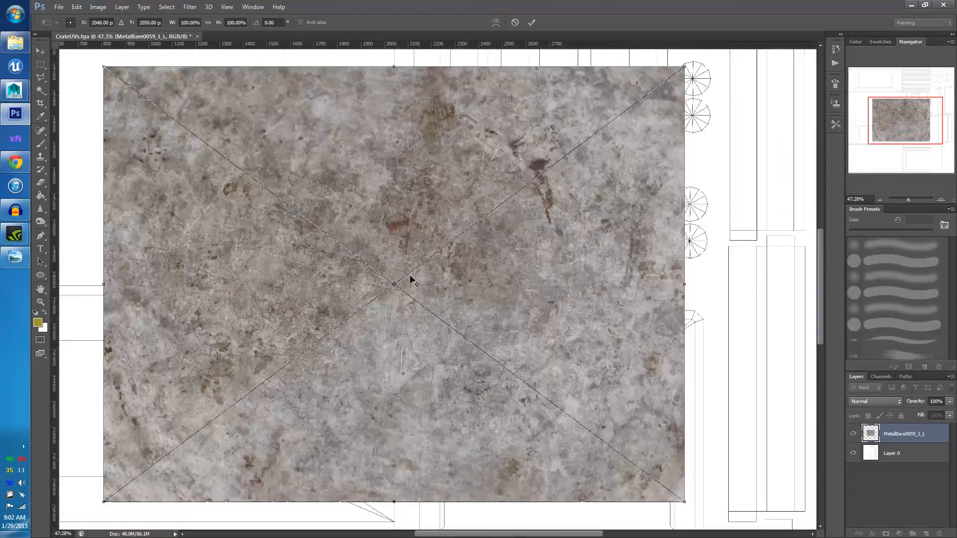
{"action": "scroll", "coordinate": [568, 321], "scroll_direction": "down", "scroll_amount": 2, "text": "alt"}
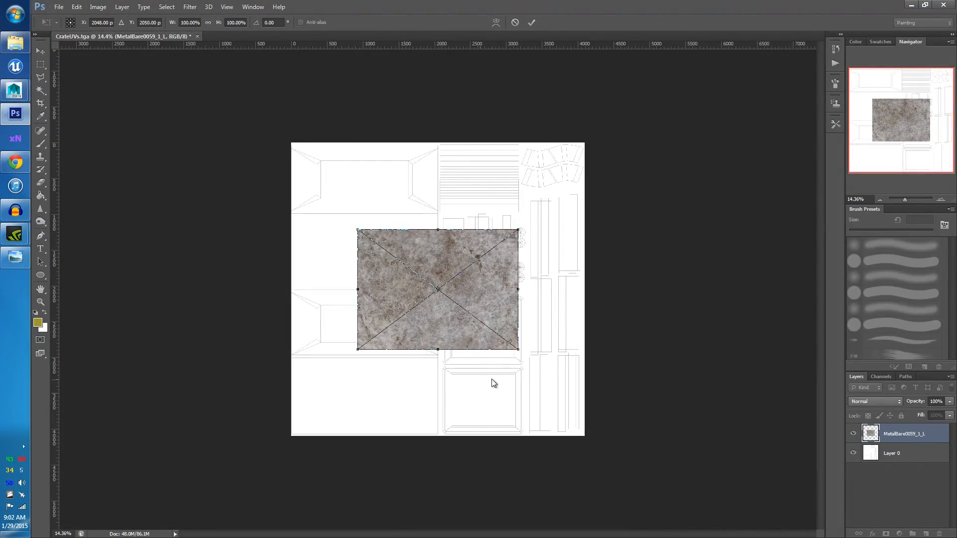
{"action": "left_click_drag", "start_coordinate": [519, 351], "coordinate": [637, 441], "text": "alt+shift"}
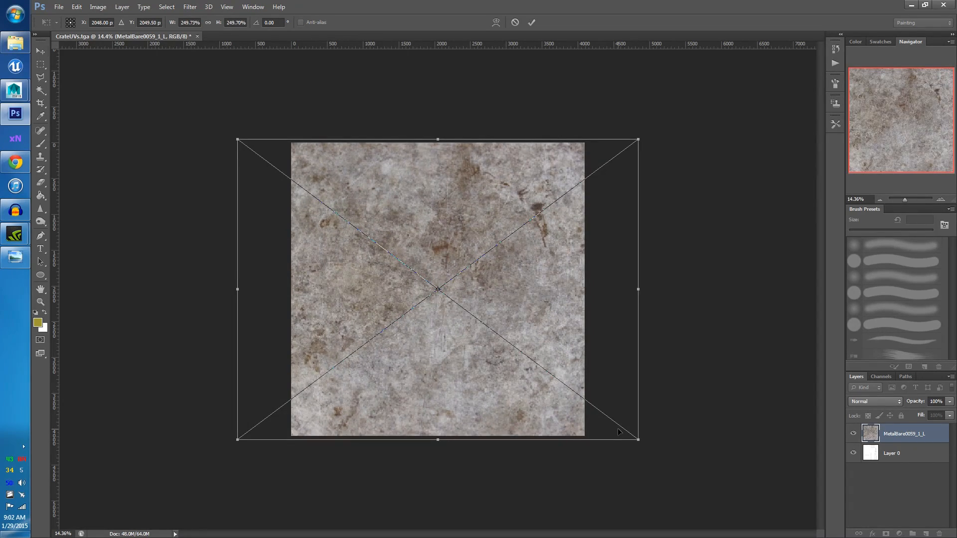
{"action": "key", "text": "Return"}
Zoom in and out to inspect the rusty metal, then bring back the Textures folder
{"action": "scroll", "coordinate": [421, 298], "scroll_direction": "up", "scroll_amount": 15, "text": "alt"}
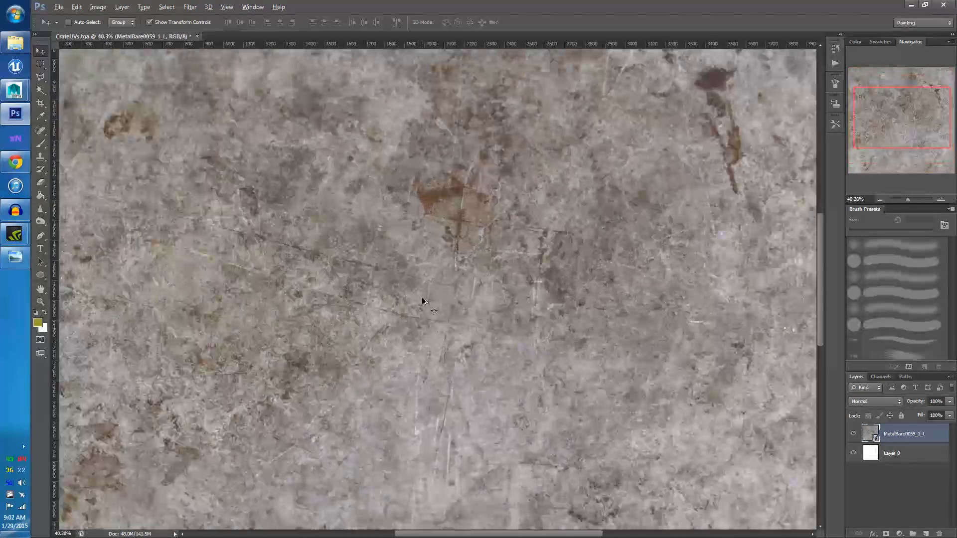
{"action": "scroll", "coordinate": [421, 299], "scroll_direction": "up", "scroll_amount": 6, "text": "alt"}
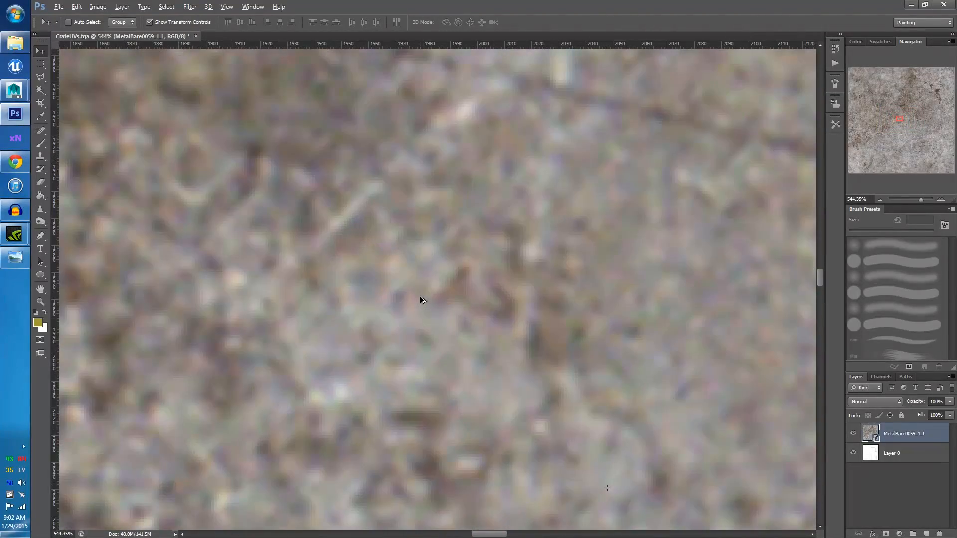
{"action": "scroll", "coordinate": [420, 299], "scroll_direction": "down", "scroll_amount": 8, "text": "alt"}
{"action": "scroll", "coordinate": [417, 299], "scroll_direction": "down", "scroll_amount": 8, "text": "alt"}
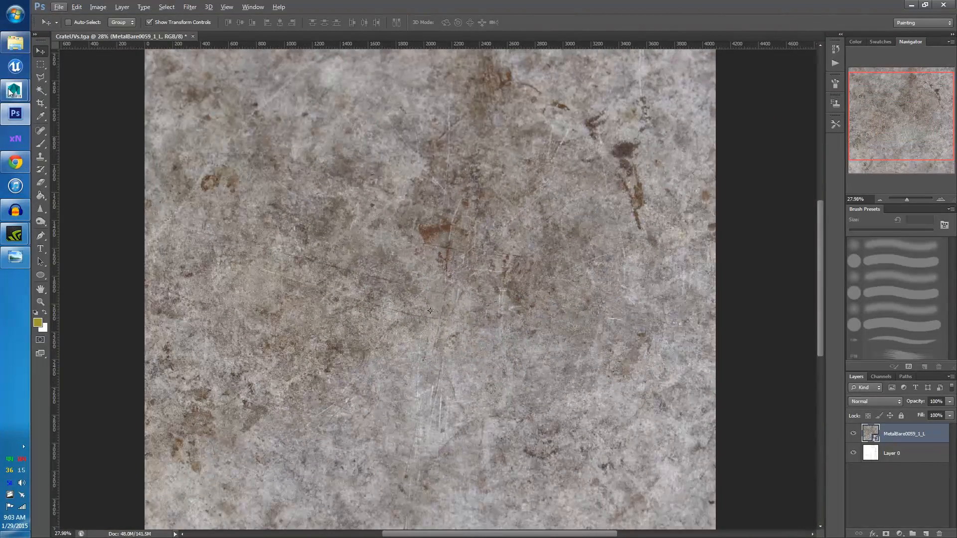
{"action": "left_click", "coordinate": [15, 43]}
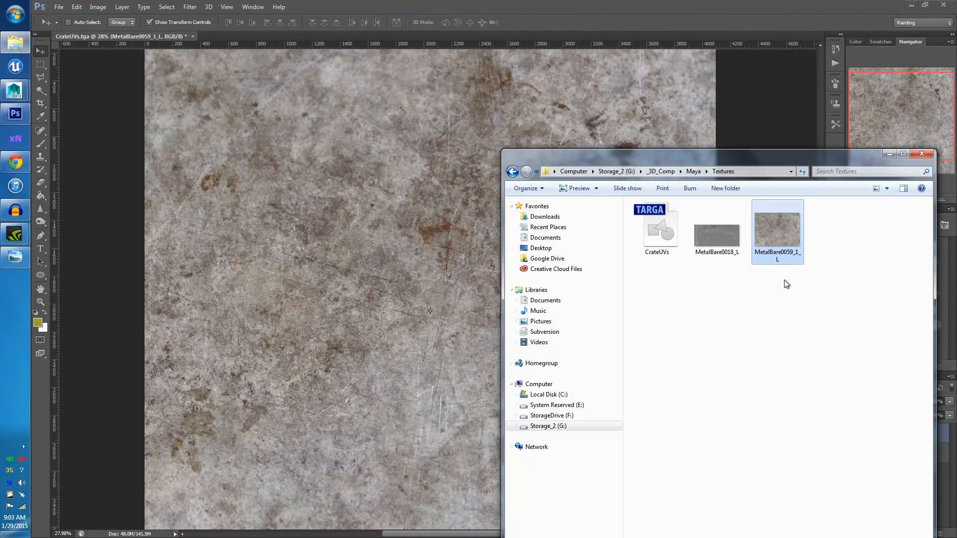
Place MetalBare0018_L on the canvas, enlarged to about 189%
{"action": "left_click", "coordinate": [719, 247]}
{"action": "left_click_drag", "start_coordinate": [728, 230], "coordinate": [305, 249]}
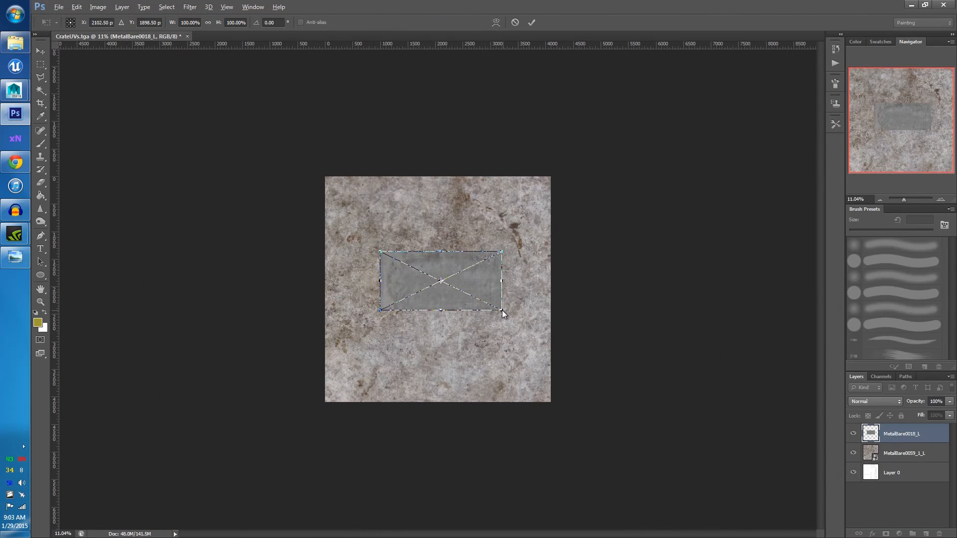
{"action": "left_click_drag", "start_coordinate": [501, 310], "coordinate": [548, 351], "text": "alt+shift"}
{"action": "left_click_drag", "start_coordinate": [522, 297], "coordinate": [516, 297]}
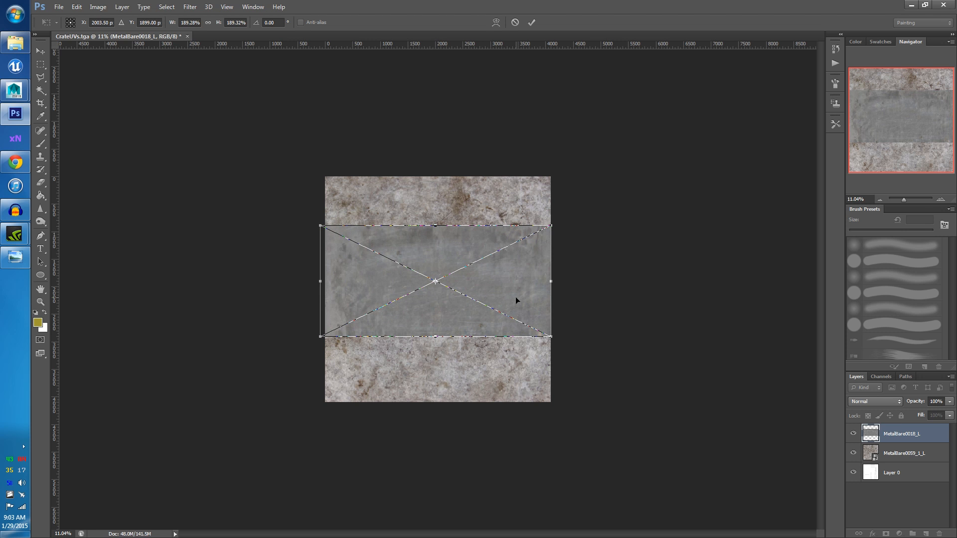
{"action": "key", "text": "Return"}
Move the grey metal down to cover the lower half of the canvas
{"action": "scroll", "coordinate": [492, 304], "scroll_direction": "up", "scroll_amount": 5, "text": "alt"}
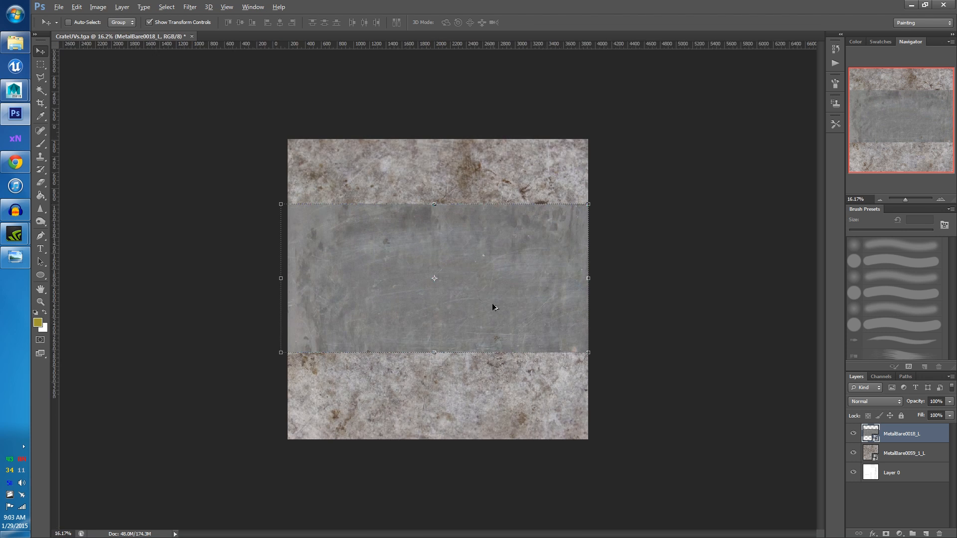
{"action": "left_click_drag", "start_coordinate": [474, 279], "coordinate": [491, 368]}
{"action": "scroll", "coordinate": [484, 287], "scroll_direction": "down", "scroll_amount": 2, "text": "alt"}
{"action": "key", "text": "alt"}
{"action": "left_click", "coordinate": [98, 159]}
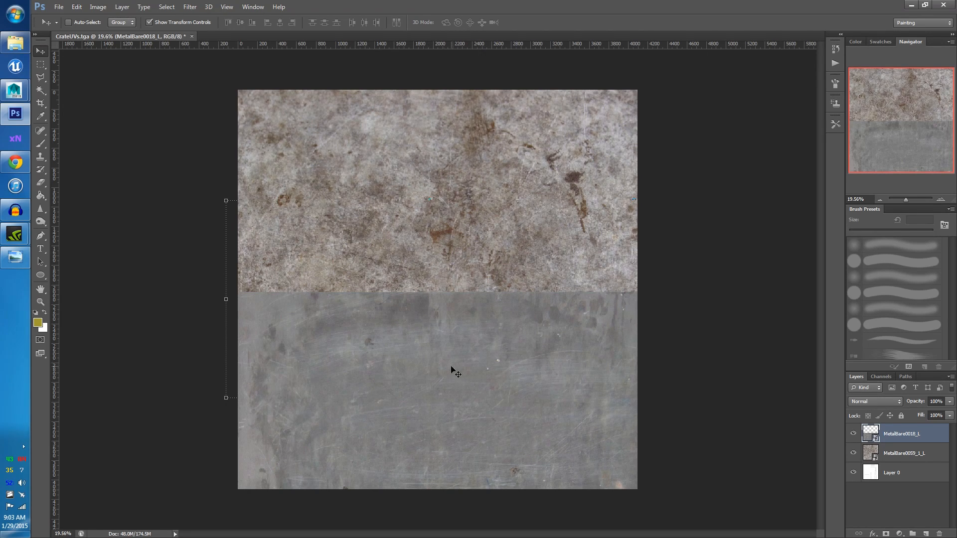
{"action": "scroll", "coordinate": [454, 371], "scroll_direction": "up", "scroll_amount": 6, "text": "alt"}
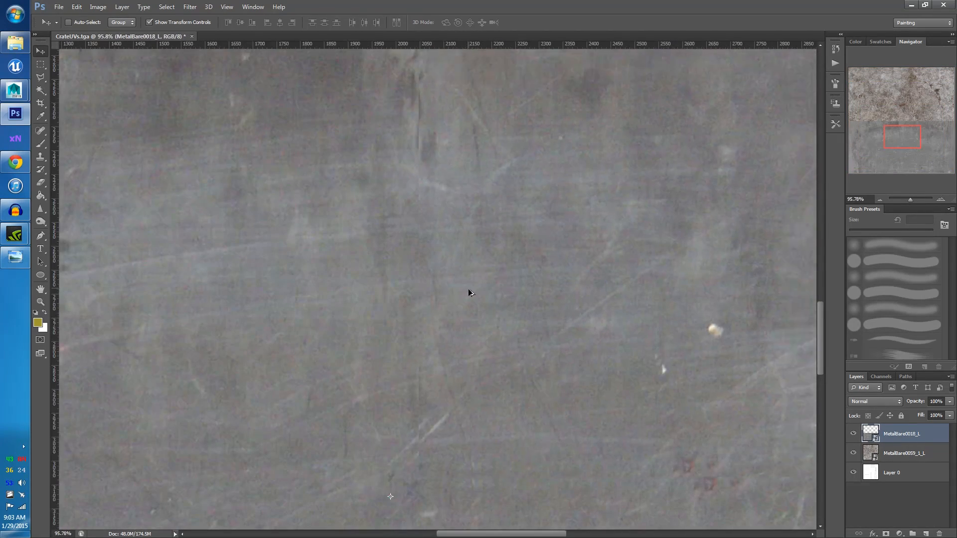
{"action": "scroll", "coordinate": [471, 295], "scroll_direction": "down", "scroll_amount": 6, "text": "alt"}
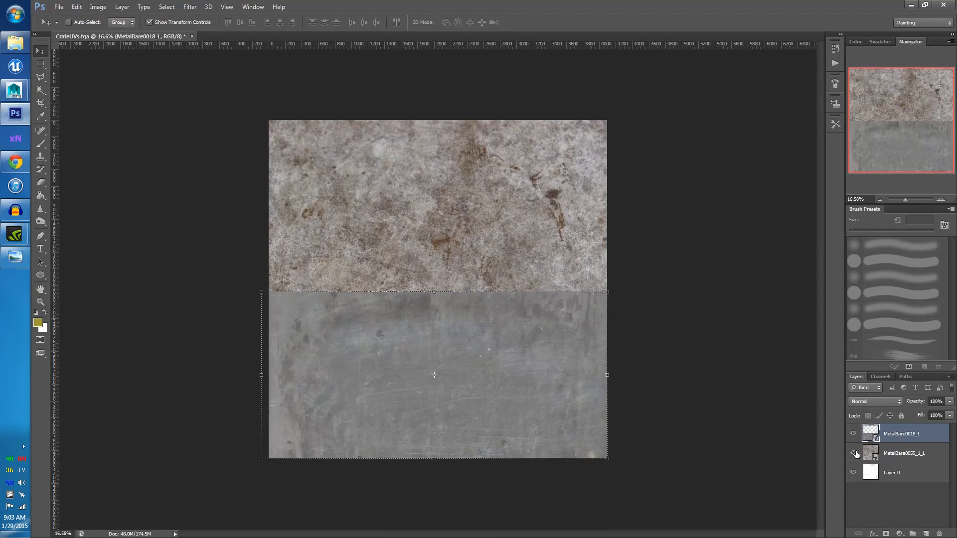
Hide MetalBare0059_1_L, duplicate the MetalBare0018_L layer, and move the copy over the top half
{"action": "left_click", "coordinate": [854, 453]}
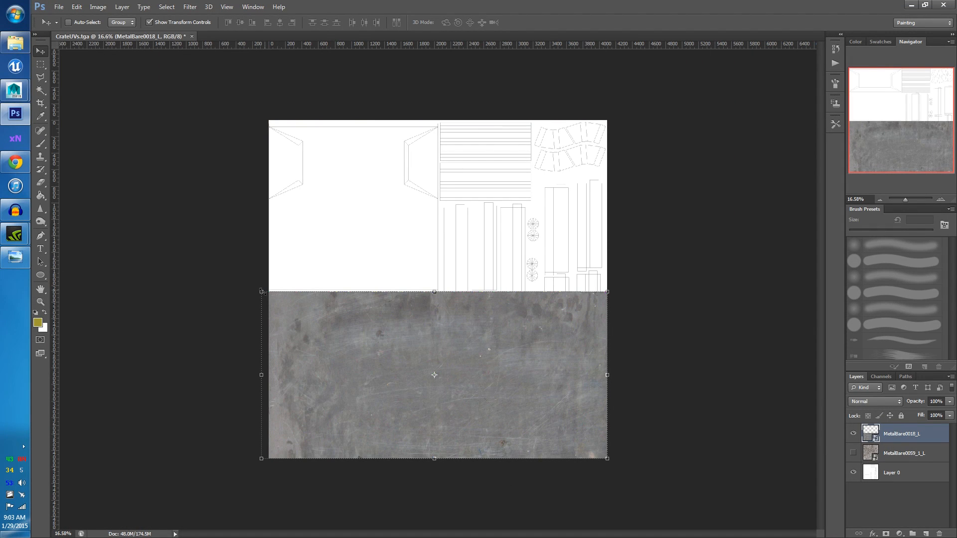
{"action": "left_click_drag", "start_coordinate": [474, 348], "coordinate": [475, 347]}
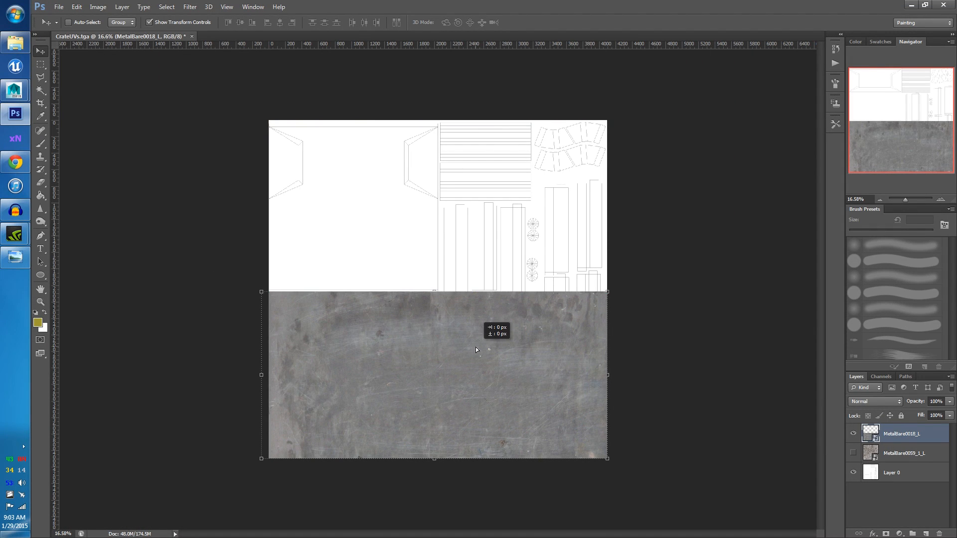
{"action": "right_click", "coordinate": [874, 436]}
{"action": "left_click", "coordinate": [862, 440]}
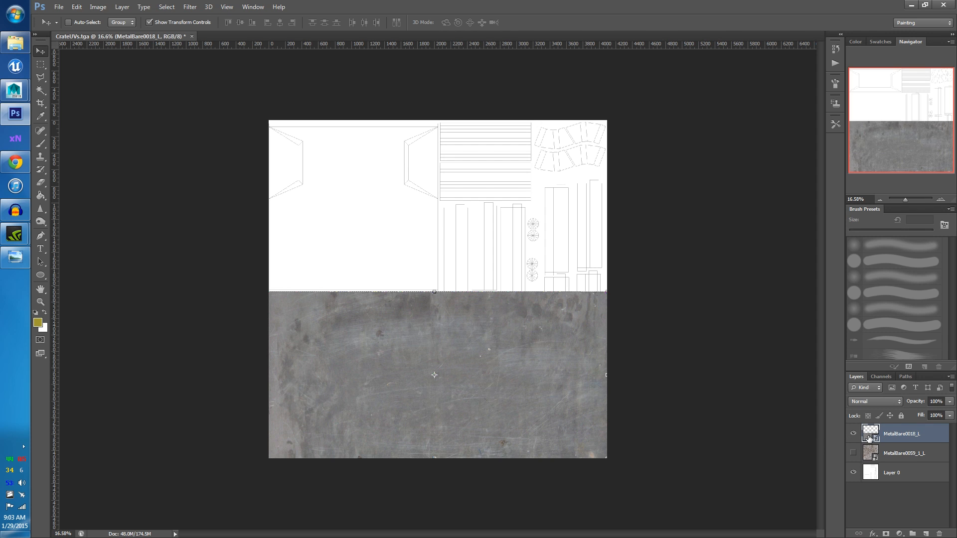
{"action": "left_click_drag", "start_coordinate": [869, 433], "coordinate": [926, 534]}
{"action": "left_click_drag", "start_coordinate": [380, 366], "coordinate": [395, 194]}
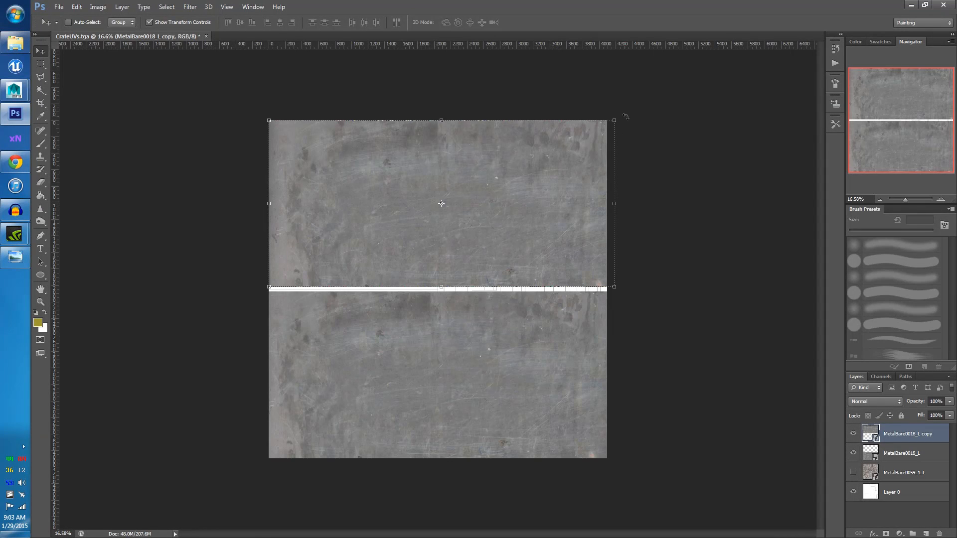
Rotate the copy 180° and stretch it down to close the white gap
{"action": "key", "text": "ctrl+t"}
{"action": "left_click_drag", "start_coordinate": [637, 120], "coordinate": [226, 308]}
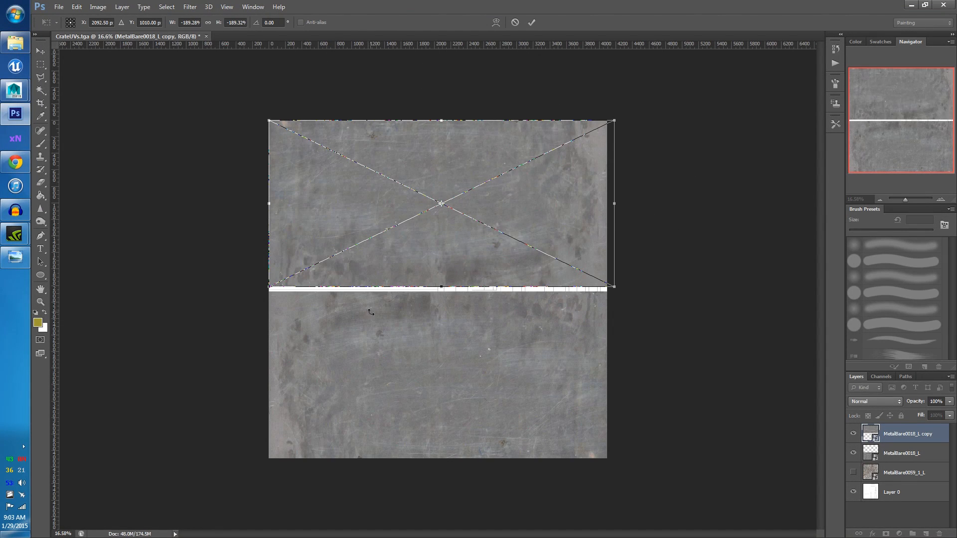
{"action": "left_click_drag", "start_coordinate": [439, 287], "coordinate": [439, 293]}
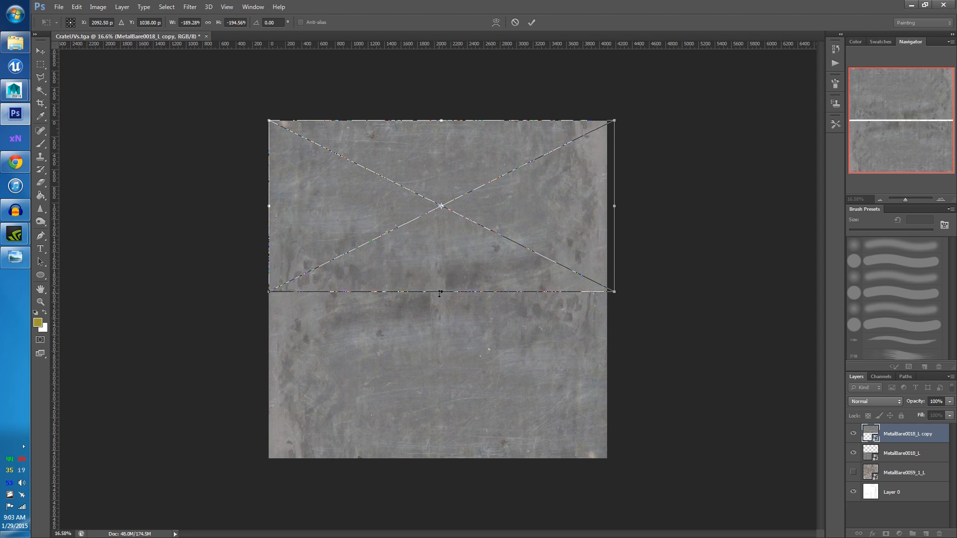
{"action": "scroll", "coordinate": [485, 288], "scroll_direction": "up", "scroll_amount": 2, "text": "alt"}
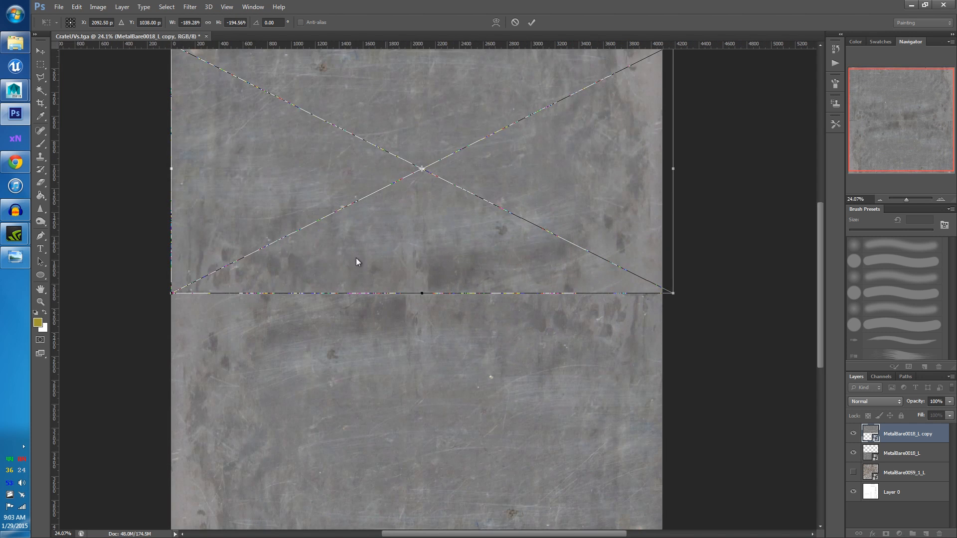
{"action": "left_click", "coordinate": [42, 65]}
{"action": "left_click", "coordinate": [444, 205]}
{"action": "scroll", "coordinate": [442, 300], "scroll_direction": "up", "scroll_amount": 5, "text": "alt"}
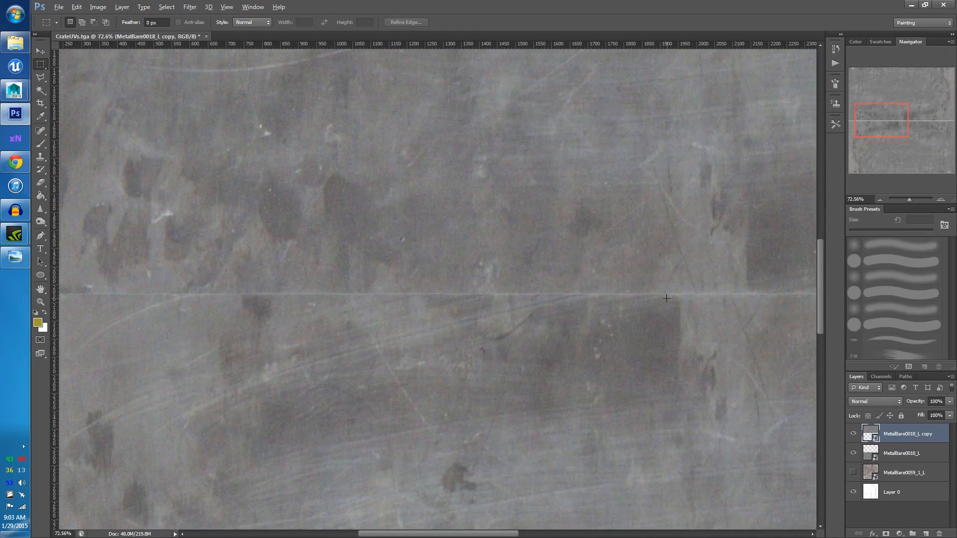
{"action": "scroll", "coordinate": [667, 298], "scroll_direction": "down", "scroll_amount": 6, "text": "alt"}
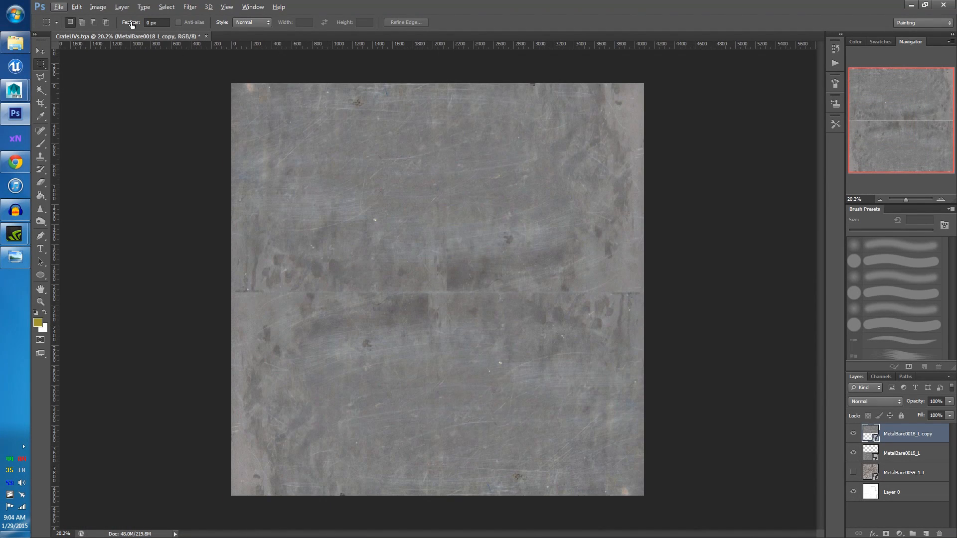
Pick the Clone Stamp tool, target the MetalBare0018_L layer, and Alt-sample a clone source
{"action": "left_click", "coordinate": [41, 157]}
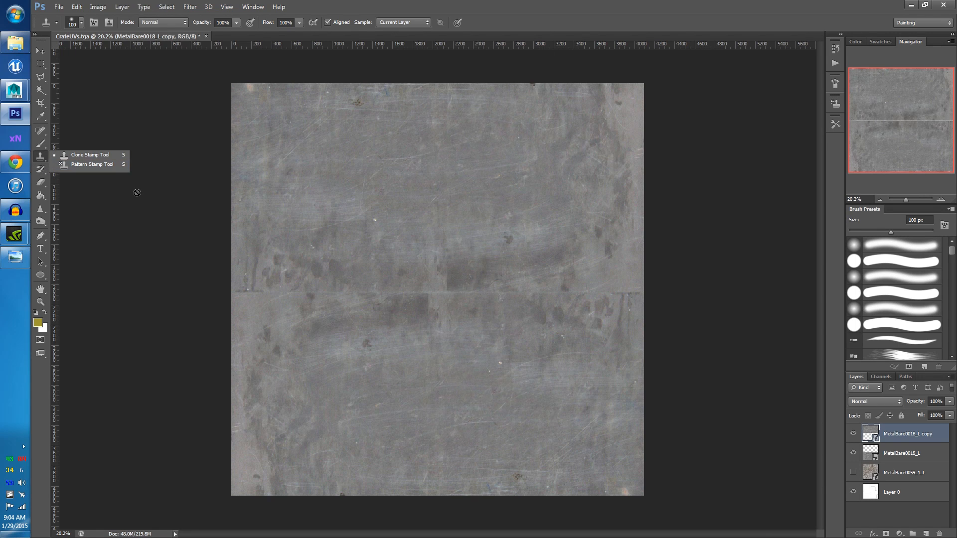
{"action": "left_click", "coordinate": [87, 156]}
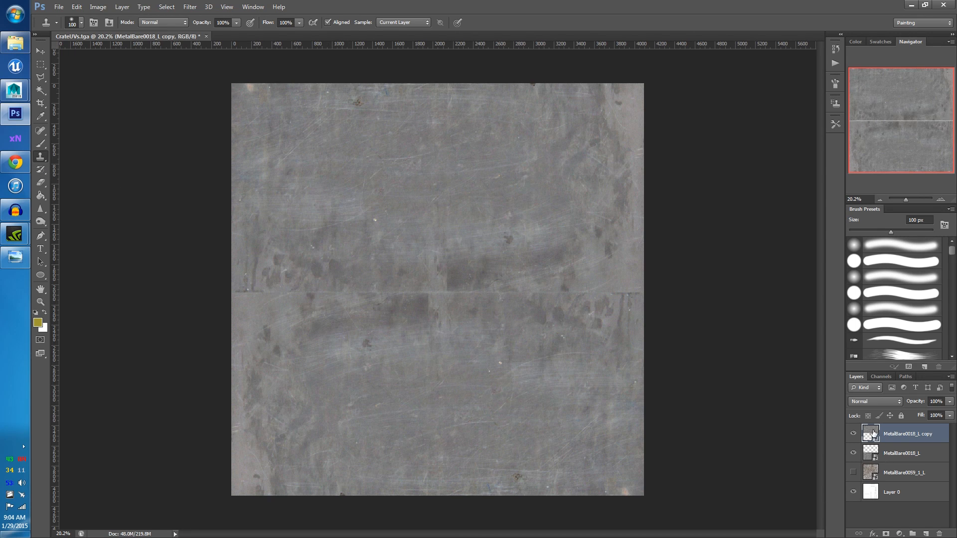
{"action": "left_click", "coordinate": [426, 260]}
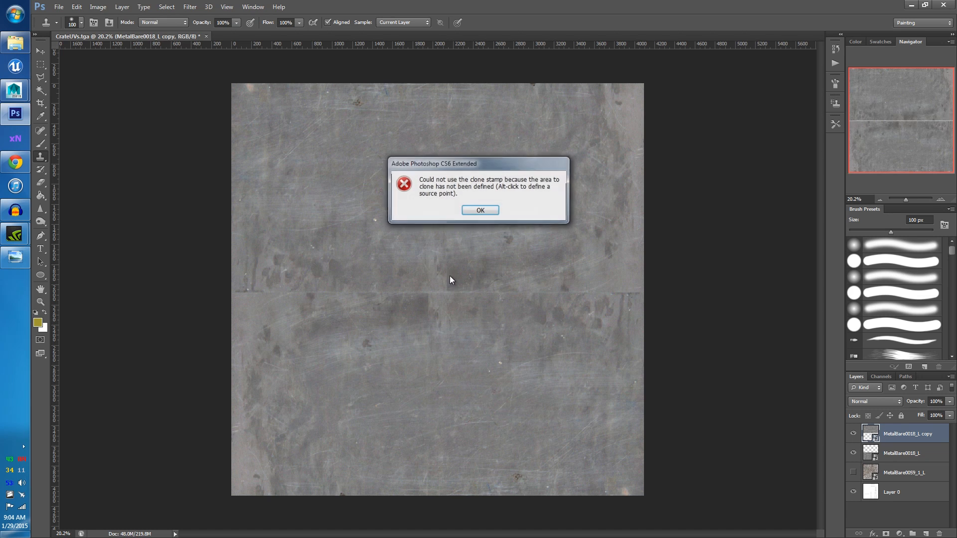
{"action": "left_click", "coordinate": [469, 209]}
{"action": "left_click", "coordinate": [865, 454]}
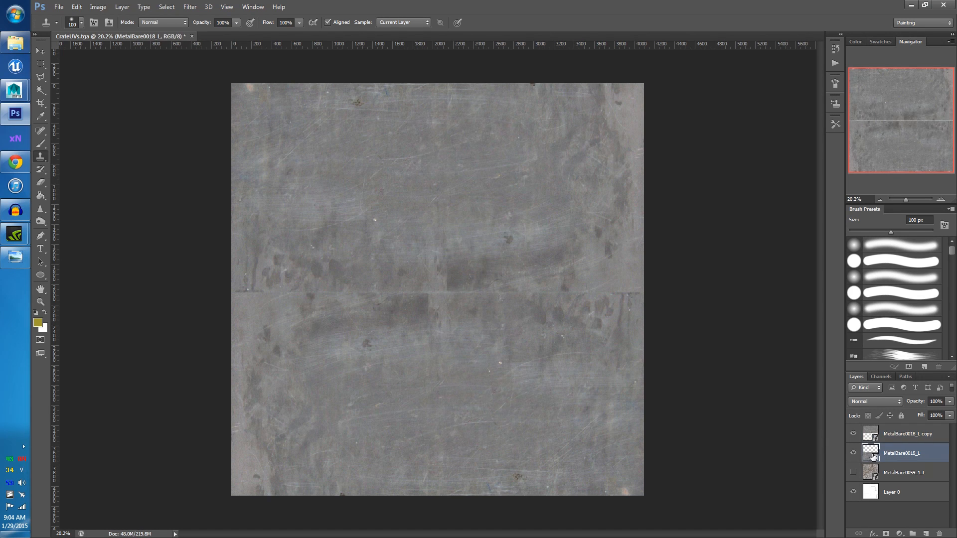
{"action": "left_click", "coordinate": [340, 351]}
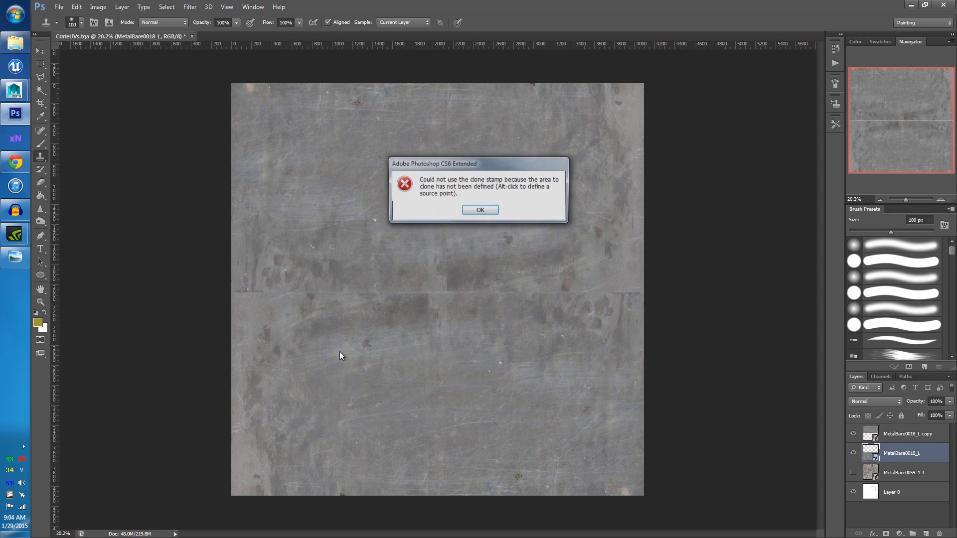
{"action": "left_click", "coordinate": [476, 211]}
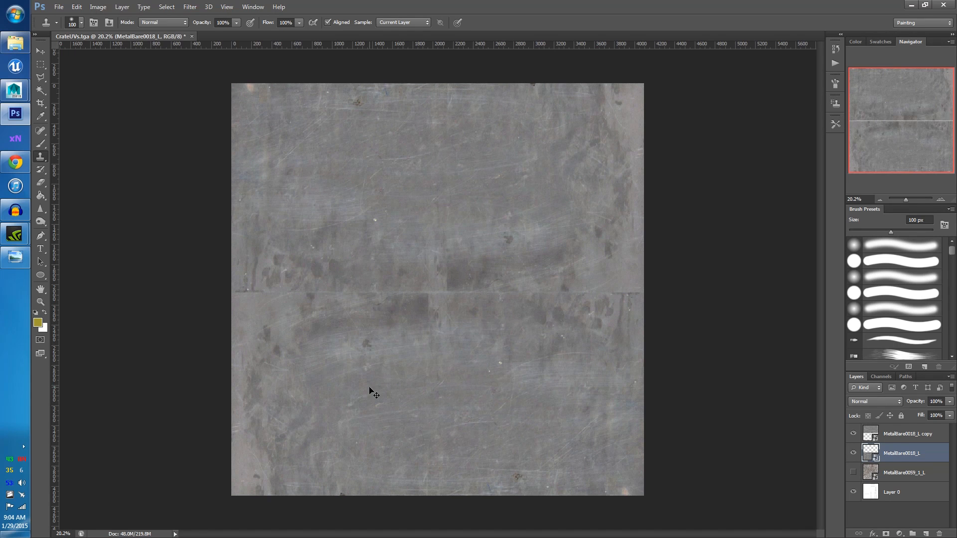
{"action": "key", "text": "alt"}
{"action": "key", "text": "alt"}
{"action": "key", "text": "alt"}
{"action": "key", "text": "alt"}
Rasterize the MetalBare0018_L smart object and clone over the left part of the seam
{"action": "left_click", "coordinate": [366, 301]}
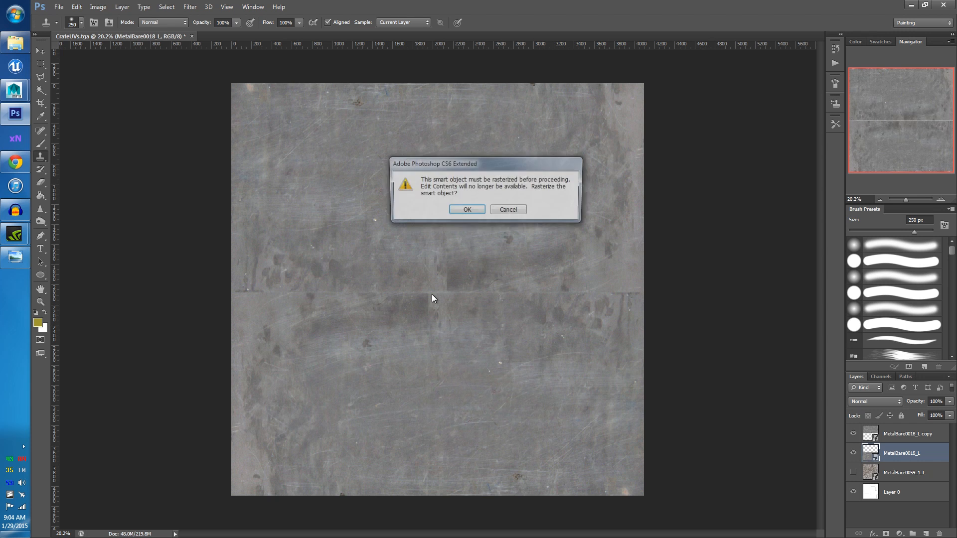
{"action": "left_click", "coordinate": [466, 209]}
{"action": "scroll", "coordinate": [438, 414], "scroll_direction": "up", "scroll_amount": 1, "text": "alt"}
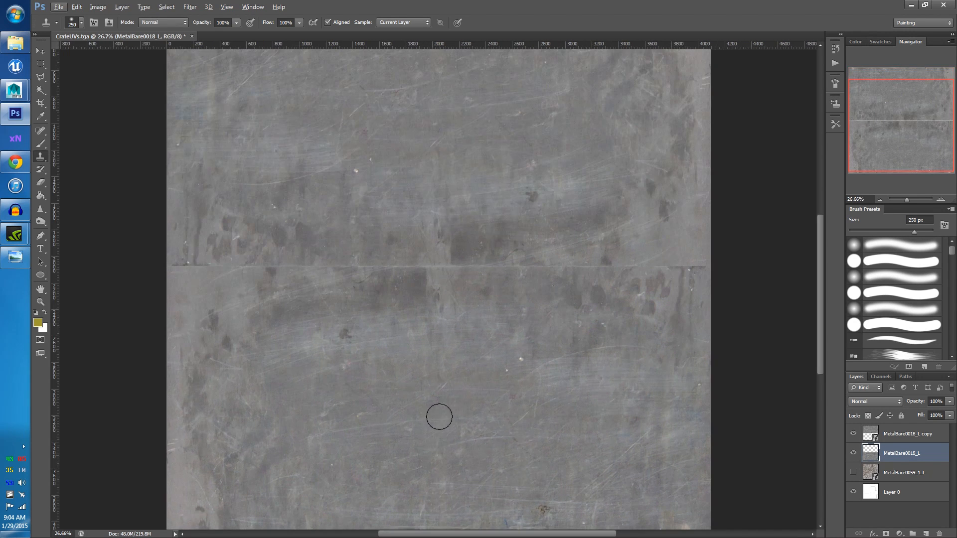
{"action": "mouse_move", "coordinate": [284, 284]}
{"action": "left_mouse_down"}
{"action": "mouse_move", "coordinate": [198, 265]}
{"action": "mouse_move", "coordinate": [297, 264]}
{"action": "mouse_move", "coordinate": [259, 282]}
{"action": "left_mouse_up"}
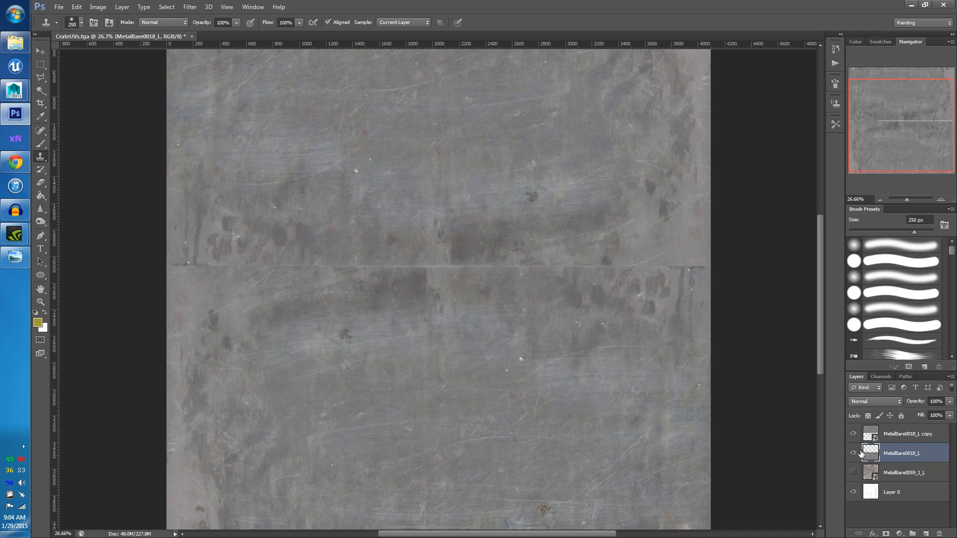
Move MetalBare0018_L above the copy and clone out the seam across the middle and right
{"action": "left_click_drag", "start_coordinate": [861, 453], "coordinate": [868, 426]}
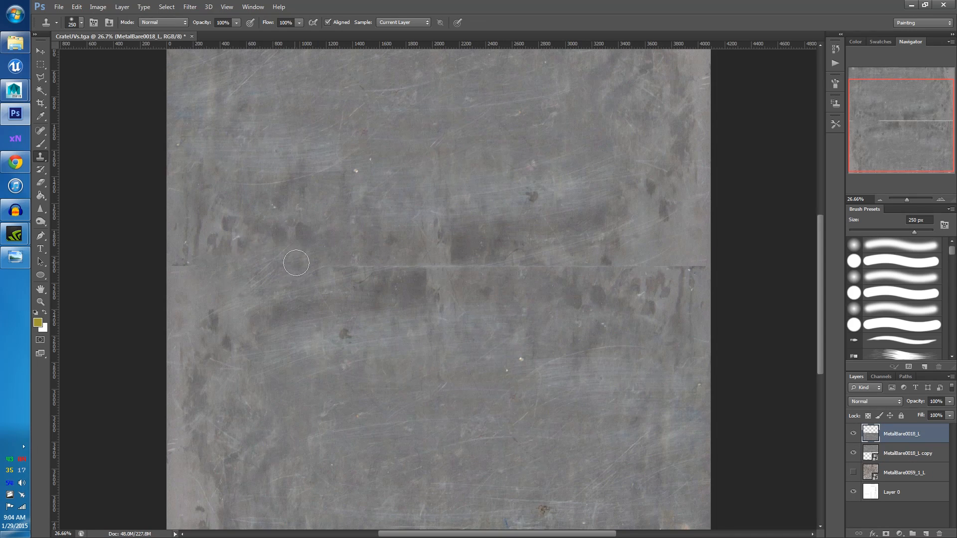
{"action": "mouse_move", "coordinate": [347, 262]}
{"action": "left_mouse_down"}
{"action": "mouse_move", "coordinate": [356, 272]}
{"action": "mouse_move", "coordinate": [332, 267]}
{"action": "mouse_move", "coordinate": [463, 265]}
{"action": "mouse_move", "coordinate": [504, 274]}
{"action": "mouse_move", "coordinate": [524, 266]}
{"action": "left_mouse_up"}
{"action": "left_click", "coordinate": [293, 157], "text": "alt"}
{"action": "scroll", "coordinate": [369, 429], "scroll_direction": "down", "scroll_amount": 1}
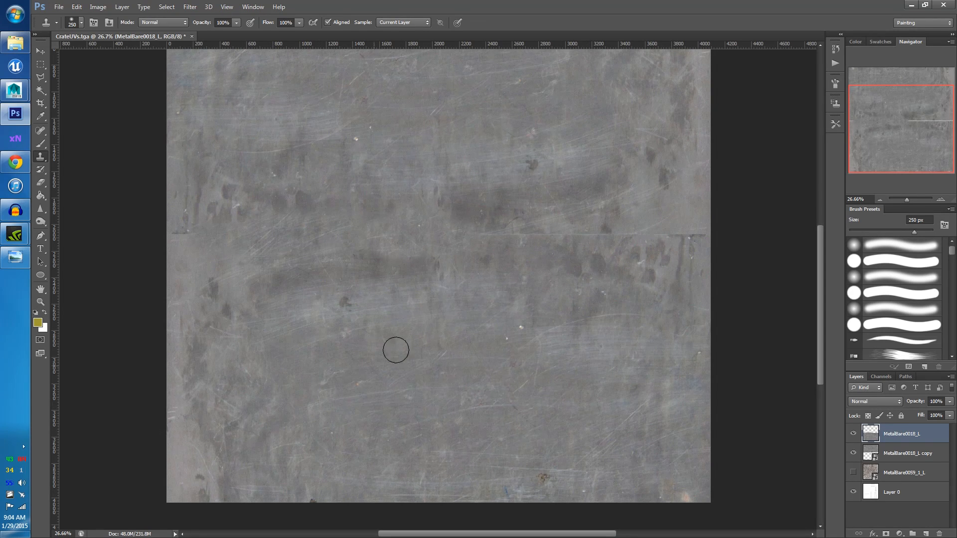
{"action": "mouse_move", "coordinate": [534, 234]}
{"action": "left_mouse_down"}
{"action": "mouse_move", "coordinate": [458, 233]}
{"action": "mouse_move", "coordinate": [504, 225]}
{"action": "mouse_move", "coordinate": [531, 239]}
{"action": "mouse_move", "coordinate": [696, 239]}
{"action": "mouse_move", "coordinate": [670, 231]}
{"action": "left_mouse_up"}
{"action": "scroll", "coordinate": [435, 340], "scroll_direction": "down", "scroll_amount": 5, "text": "alt"}
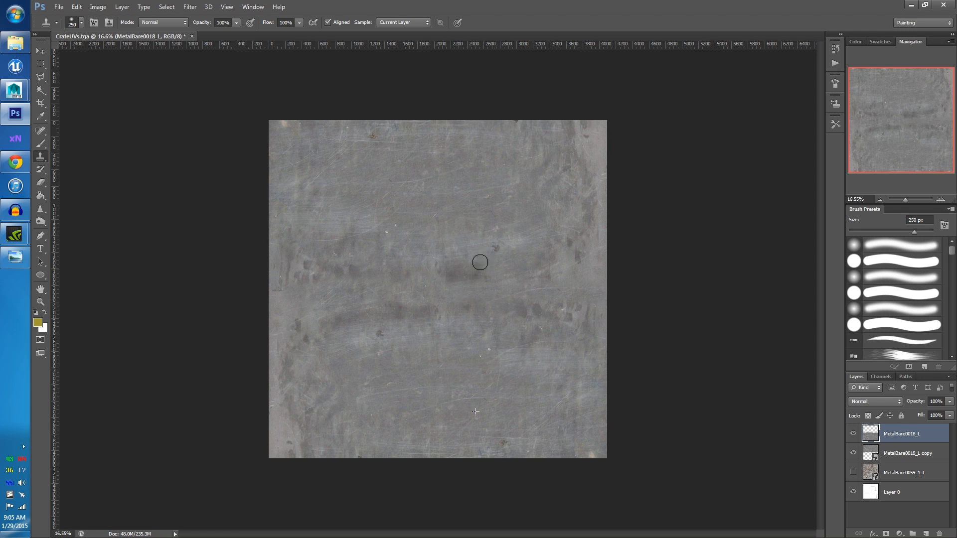
Clone over the dark stain on the bare metal and move MetalBare0059_1_L to the top of the stack
{"action": "left_click_drag", "start_coordinate": [472, 269], "coordinate": [431, 263]}
{"action": "scroll", "coordinate": [399, 369], "scroll_direction": "down", "scroll_amount": 5, "text": "alt"}
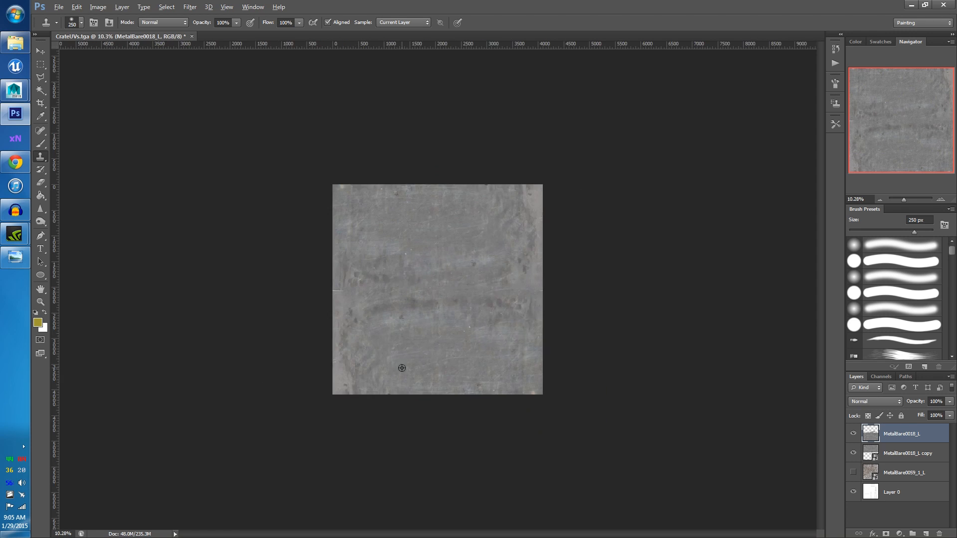
{"action": "scroll", "coordinate": [412, 361], "scroll_direction": "up", "scroll_amount": 5, "text": "alt"}
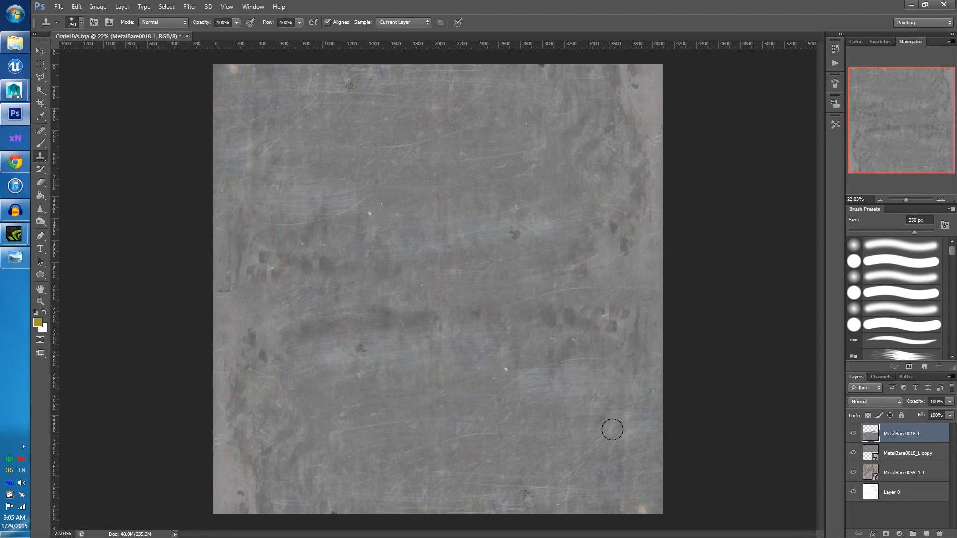
{"action": "left_click_drag", "start_coordinate": [874, 469], "coordinate": [883, 428]}
{"action": "scroll", "coordinate": [484, 366], "scroll_direction": "down", "scroll_amount": 2, "text": "alt"}
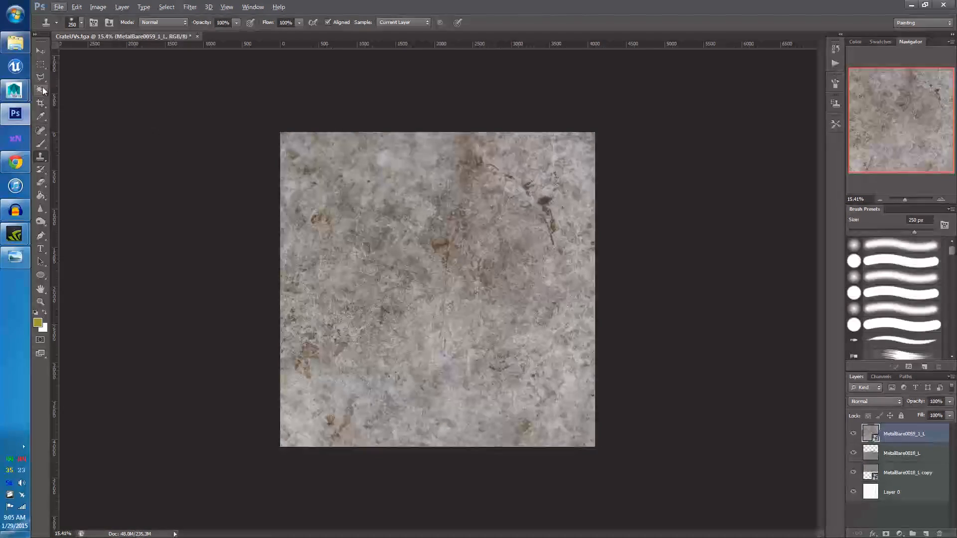
With the Move tool active, cycle MetalBare0059_1_L's blend modes and settle on Lighter Color
{"action": "left_click", "coordinate": [41, 50]}
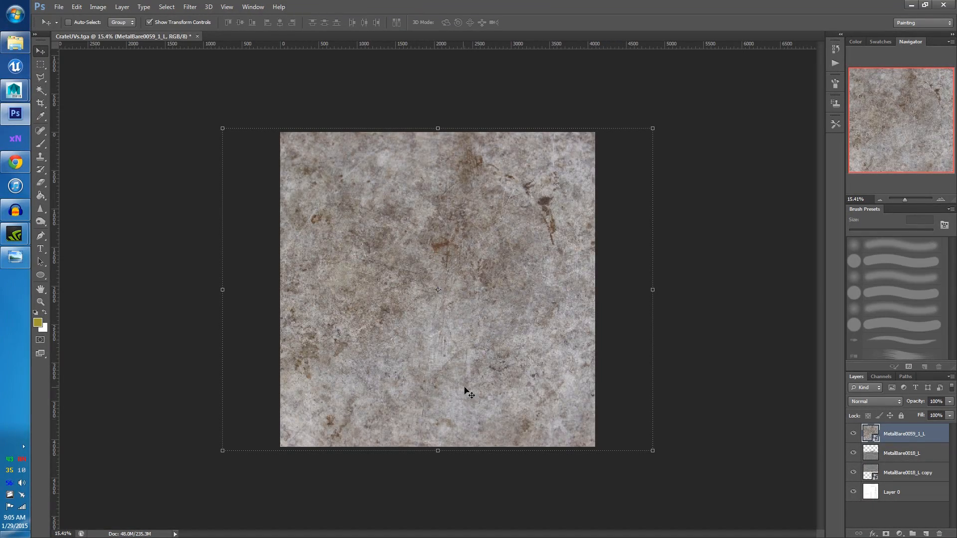
{"action": "scroll", "coordinate": [449, 393], "scroll_direction": "up", "scroll_amount": 11, "text": "alt"}
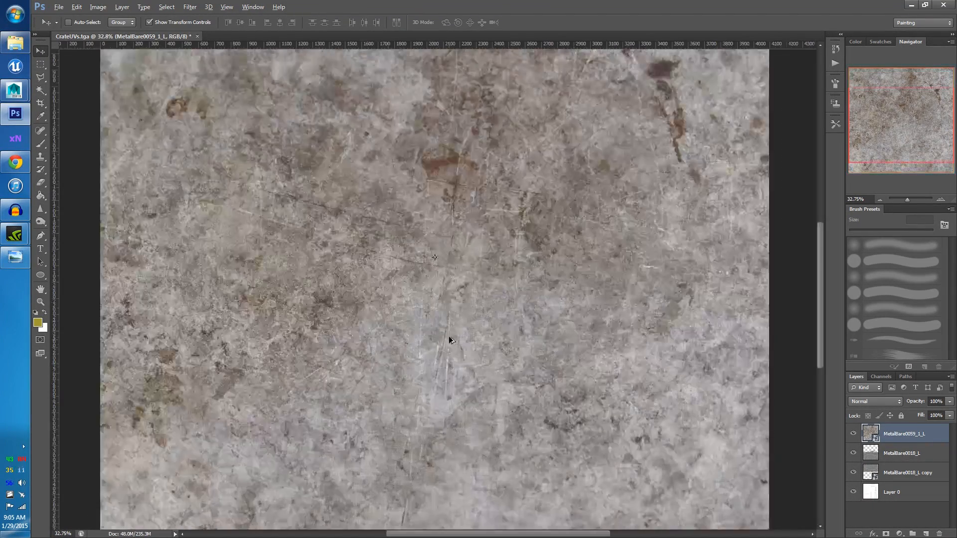
{"action": "scroll", "coordinate": [438, 322], "scroll_direction": "down", "scroll_amount": 9, "text": "alt"}
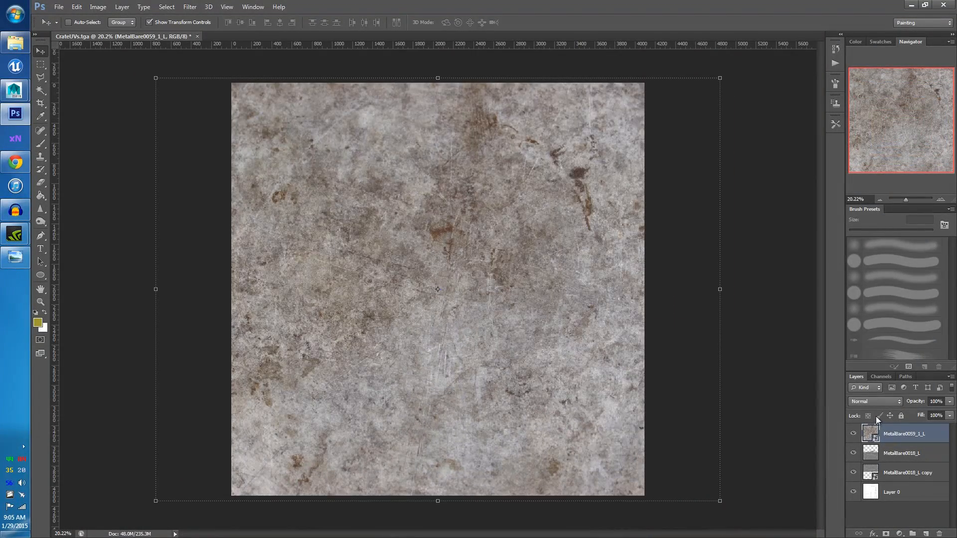
{"action": "left_click", "coordinate": [871, 401]}
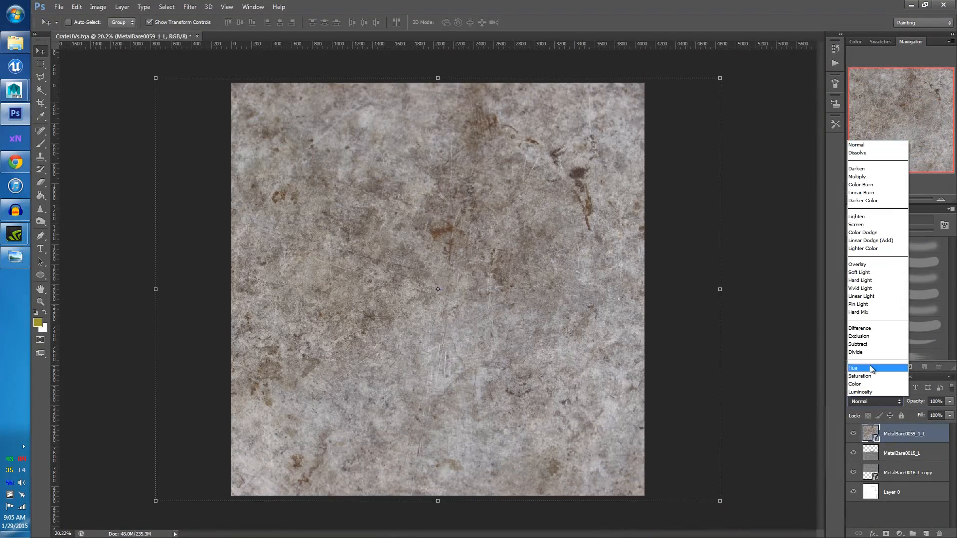
{"action": "left_click", "coordinate": [873, 443]}
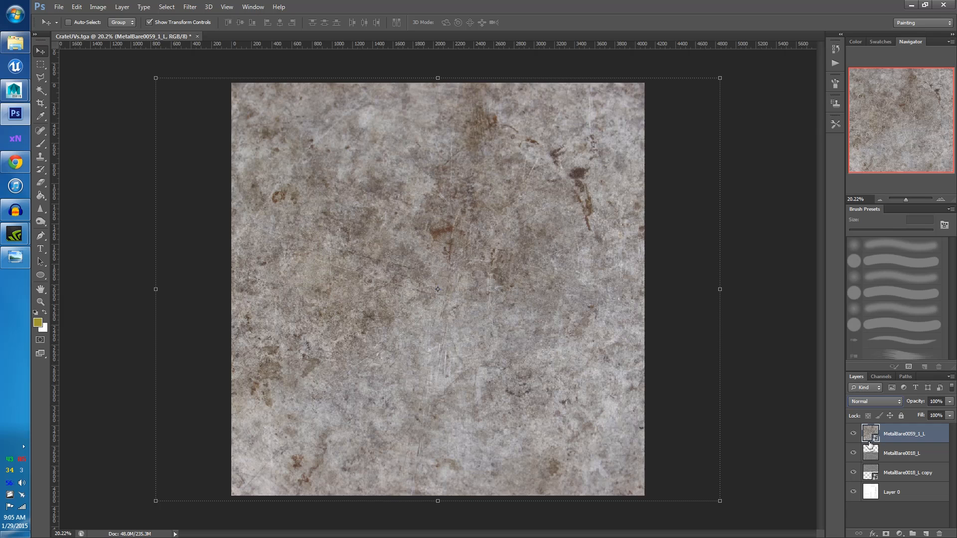
{"action": "left_click", "coordinate": [880, 398]}
{"action": "left_click", "coordinate": [856, 153]}
{"action": "key", "text": "shift+plus"}
{"action": "key", "text": "shift+plus"}
{"action": "key", "text": "shift+plus"}
{"action": "key", "text": "shift+plus"}
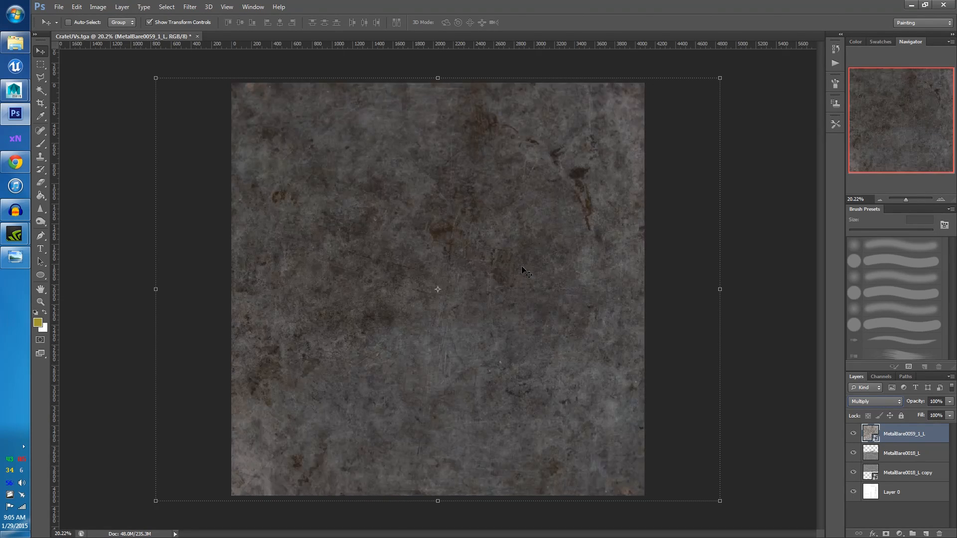
{"action": "key", "text": "shift+plus"}
{"action": "key", "text": "shift+plus"}
{"action": "key", "text": "shift+plus"}
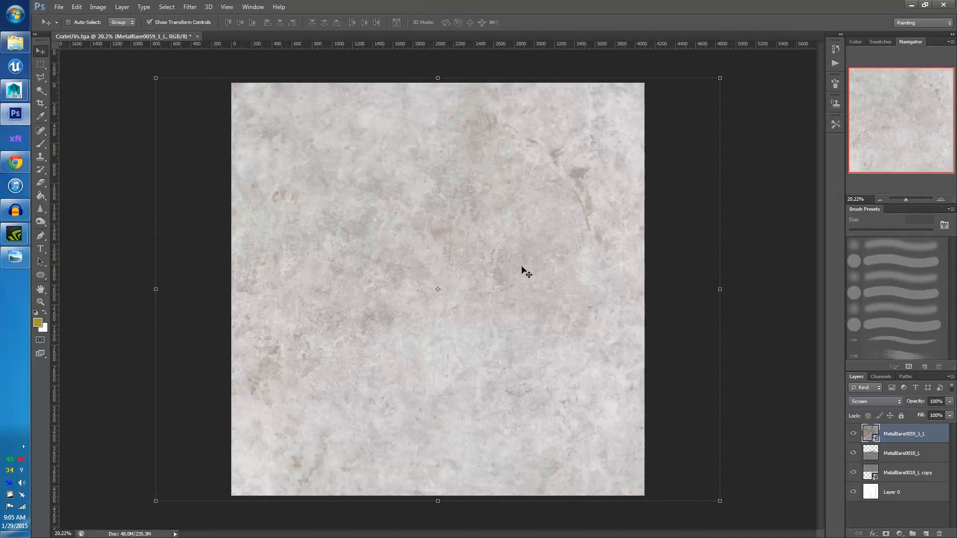
{"action": "key", "text": "shift+minus"}
{"action": "key", "text": "shift+plus"}
{"action": "key", "text": "shift+plus"}
{"action": "key", "text": "shift+plus"}
{"action": "key", "text": "shift+plus"}
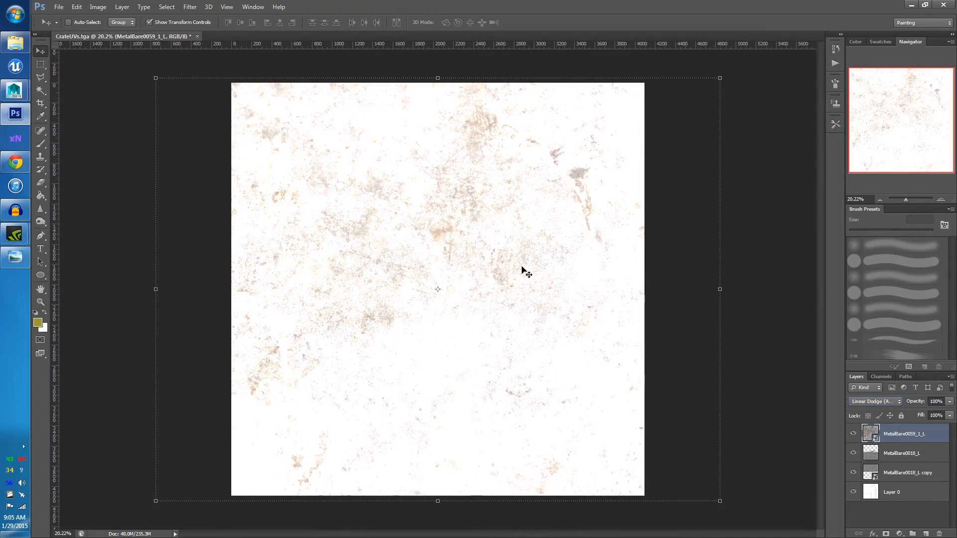
{"action": "key", "text": "shift+minus"}
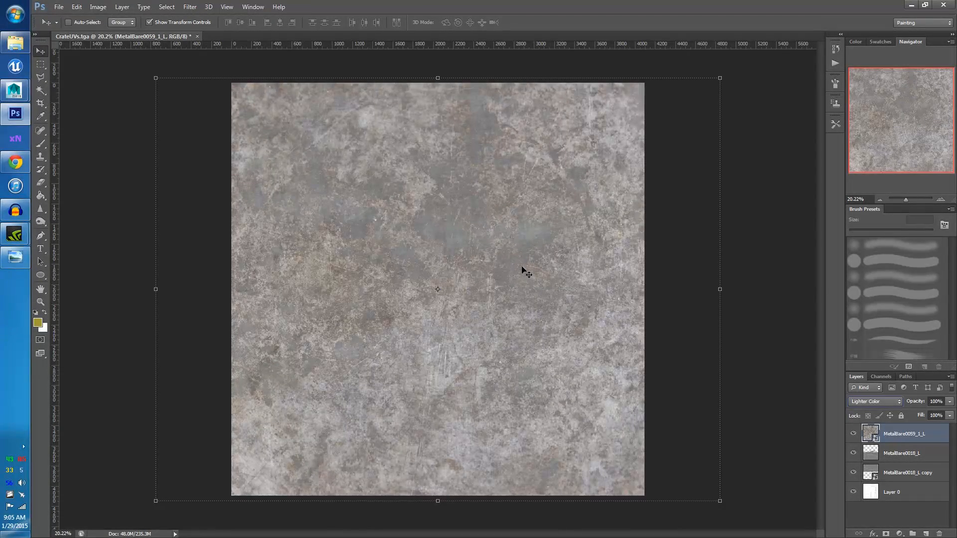
{"action": "scroll", "coordinate": [352, 299], "scroll_direction": "up", "scroll_amount": 10, "text": "alt"}
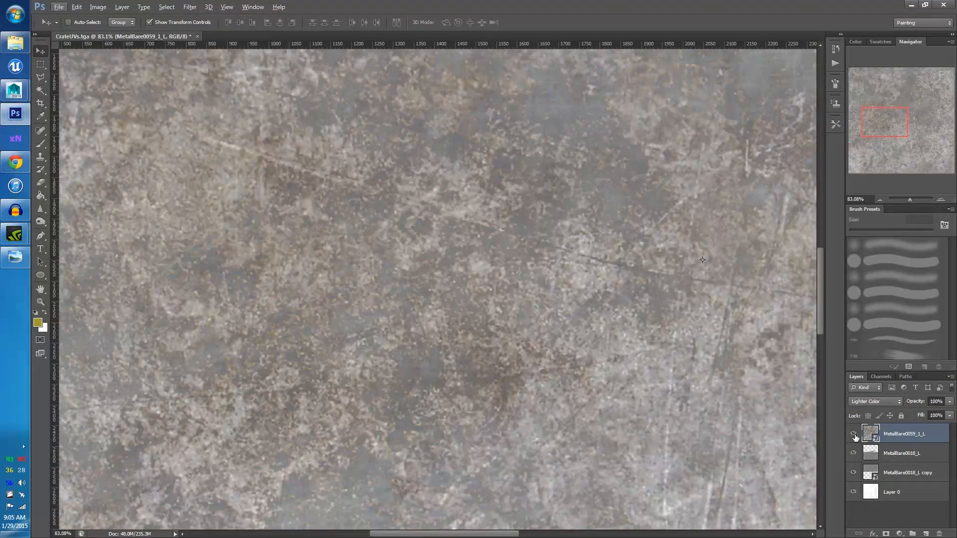
Compare the layer on and off, then lower its opacity to 62%
{"action": "left_click", "coordinate": [853, 434]}
{"action": "left_click", "coordinate": [854, 433]}
{"action": "scroll", "coordinate": [641, 413], "scroll_direction": "down", "scroll_amount": 4, "text": "alt"}
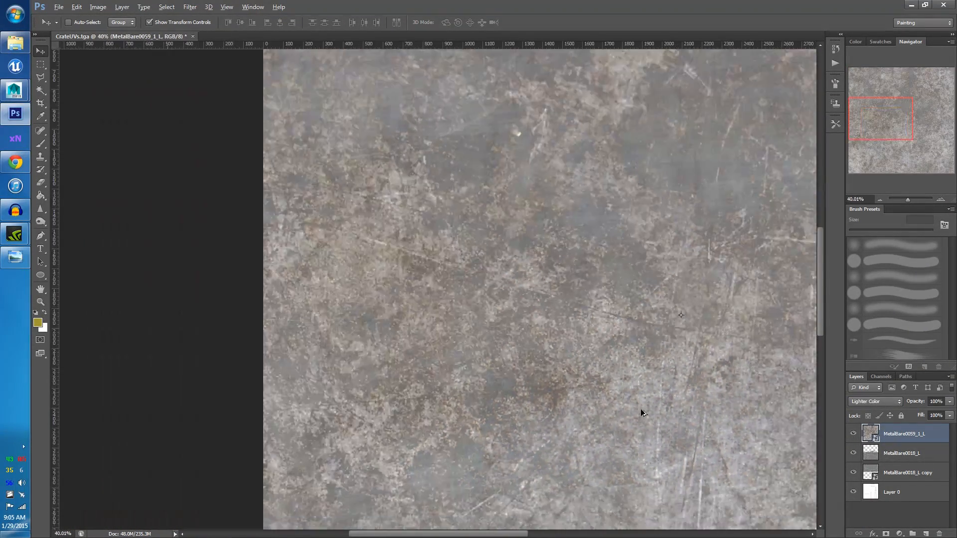
{"action": "scroll", "coordinate": [642, 412], "scroll_direction": "down", "scroll_amount": 2, "text": "alt"}
{"action": "left_click", "coordinate": [949, 414]}
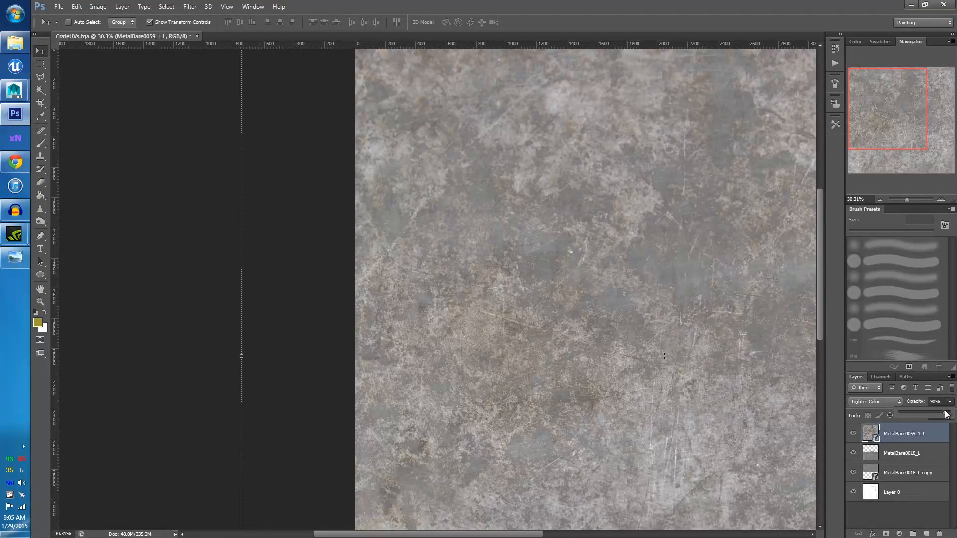
{"action": "left_click_drag", "start_coordinate": [935, 412], "coordinate": [930, 411]}
{"action": "scroll", "coordinate": [544, 395], "scroll_direction": "down", "scroll_amount": 2, "text": "alt"}
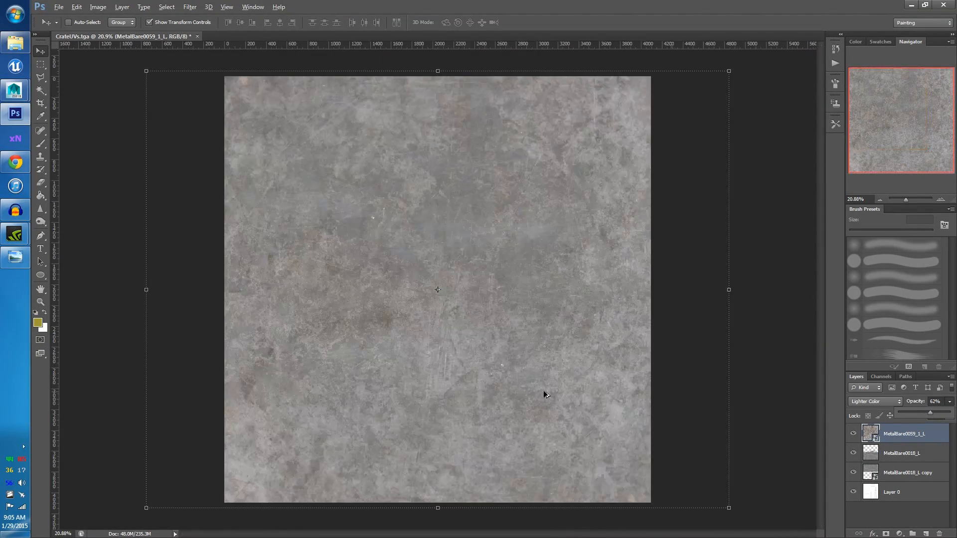
{"action": "scroll", "coordinate": [361, 316], "scroll_direction": "up", "scroll_amount": 3, "text": "alt"}
{"action": "scroll", "coordinate": [361, 316], "scroll_direction": "down", "scroll_amount": 3, "text": "alt"}
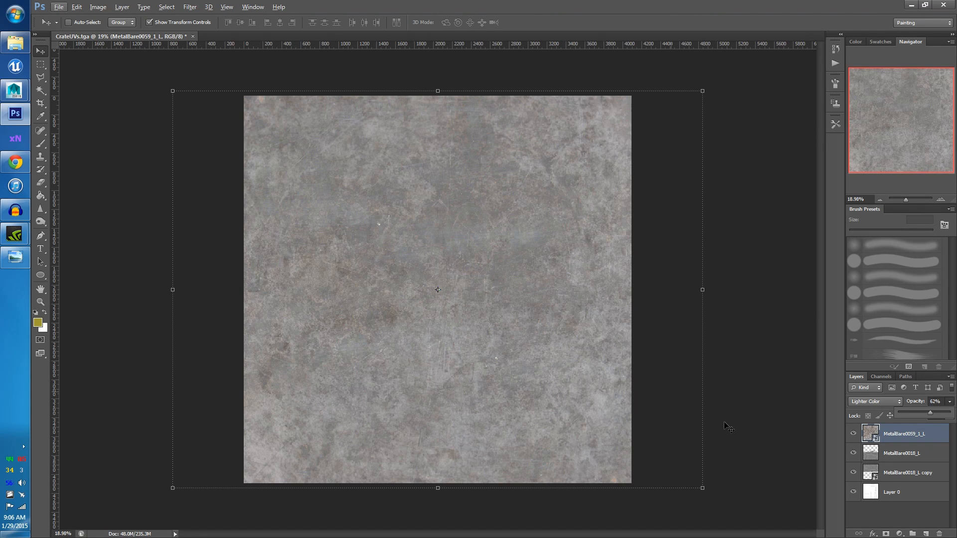
{"action": "left_click", "coordinate": [854, 433]}
{"action": "left_click", "coordinate": [853, 434]}
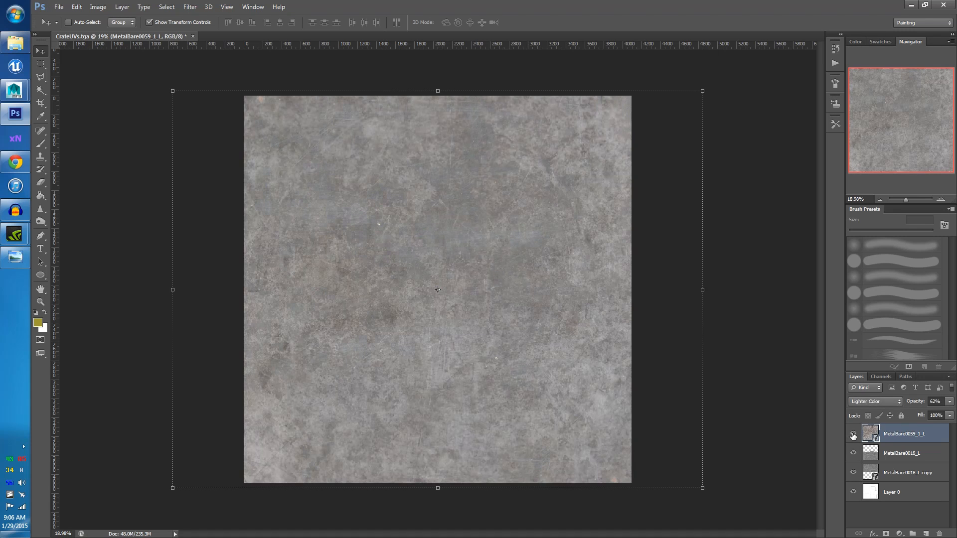
{"action": "left_click", "coordinate": [853, 450]}
{"action": "left_click", "coordinate": [854, 451]}
{"action": "left_click", "coordinate": [856, 471]}
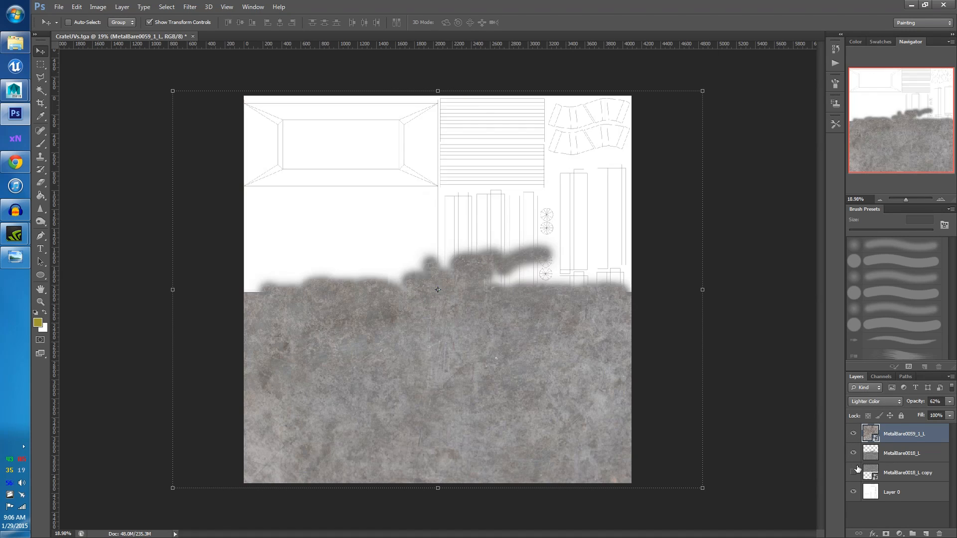
{"action": "left_click", "coordinate": [858, 470]}
{"action": "left_click", "coordinate": [854, 436]}
{"action": "left_click", "coordinate": [854, 434]}
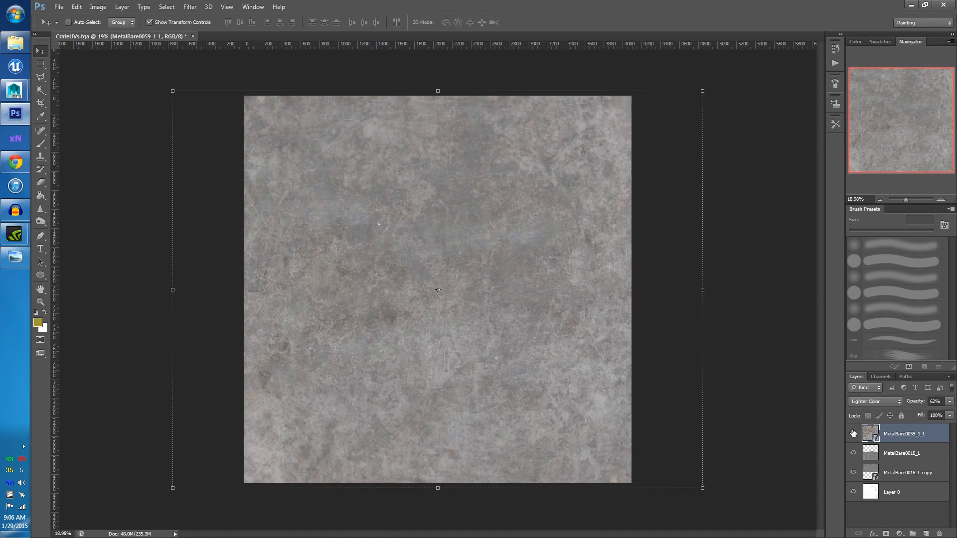
{"action": "scroll", "coordinate": [418, 309], "scroll_direction": "up", "scroll_amount": 5, "text": "alt"}
{"action": "scroll", "coordinate": [443, 279], "scroll_direction": "up", "scroll_amount": 3, "text": "alt"}
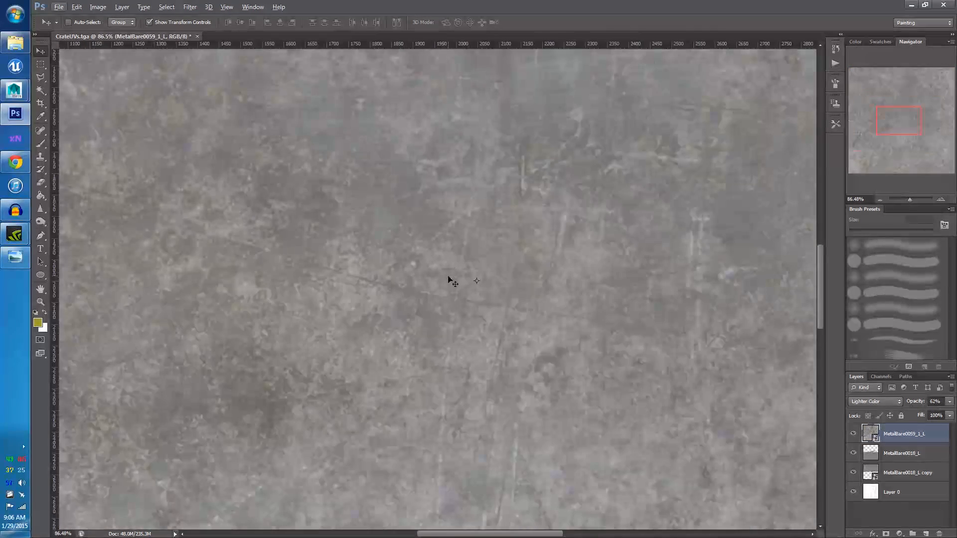
{"action": "scroll", "coordinate": [455, 282], "scroll_direction": "down", "scroll_amount": 5, "text": "alt"}
{"action": "scroll", "coordinate": [457, 285], "scroll_direction": "down", "scroll_amount": 2, "text": "alt"}
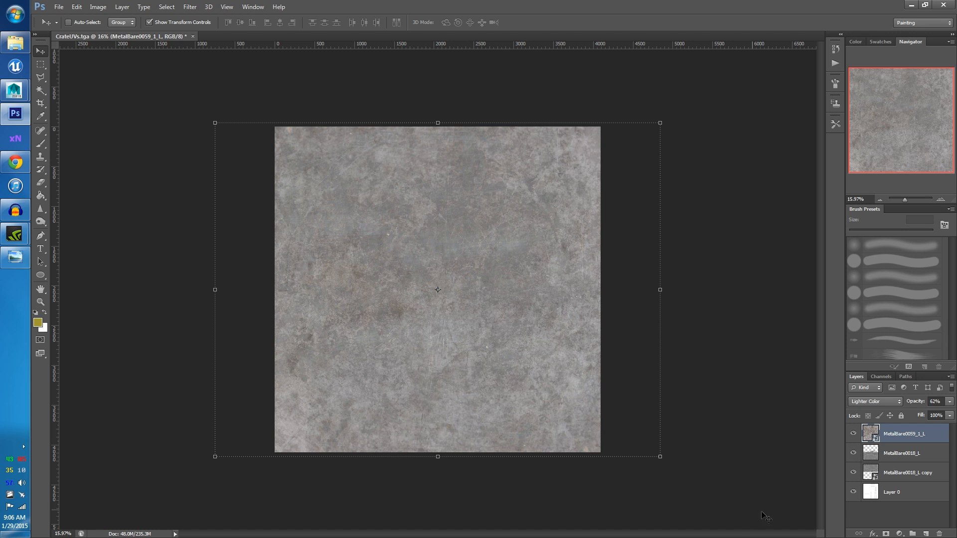
Create Group 1 and put the three metal texture layers inside it
{"action": "left_click", "coordinate": [913, 534]}
{"action": "left_click", "coordinate": [895, 445]}
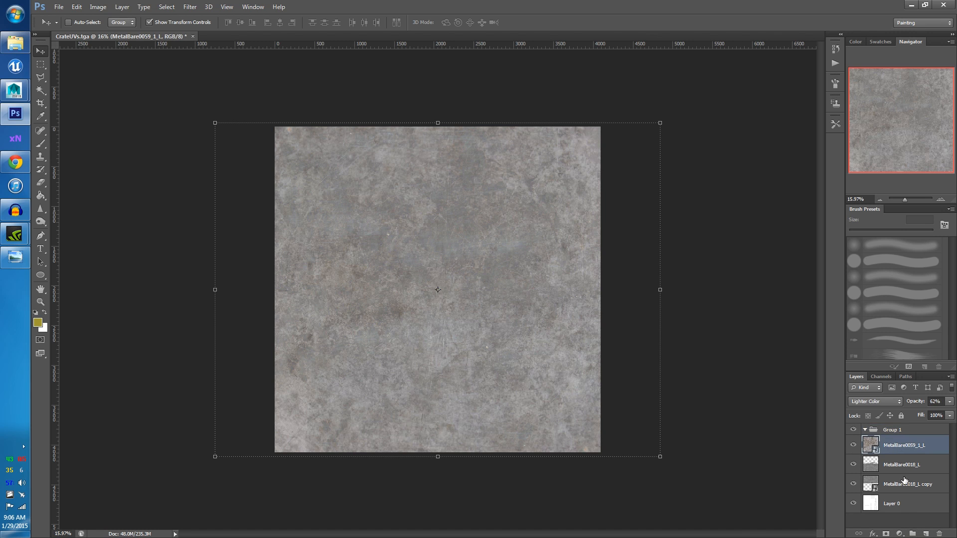
{"action": "left_click", "coordinate": [903, 486], "text": "shift"}
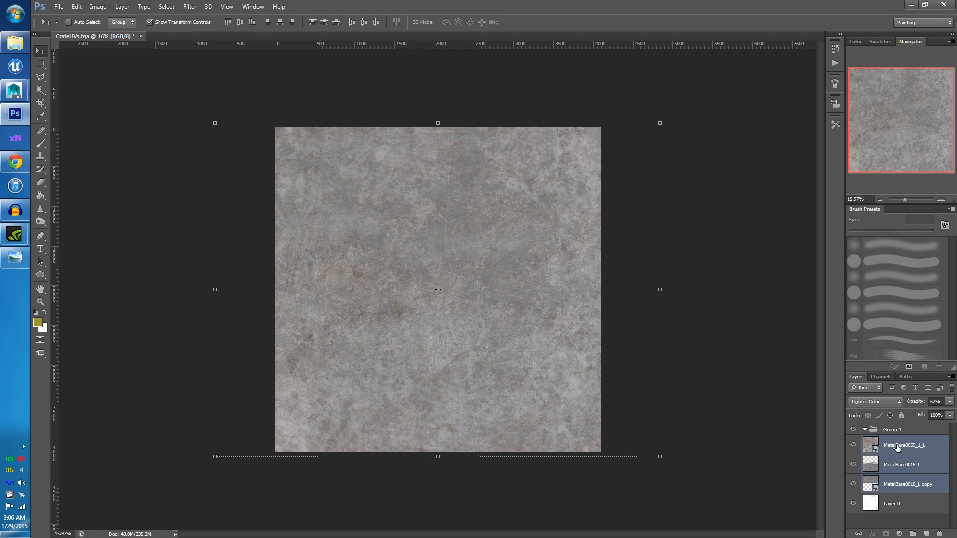
{"action": "left_click_drag", "start_coordinate": [898, 447], "coordinate": [895, 432]}
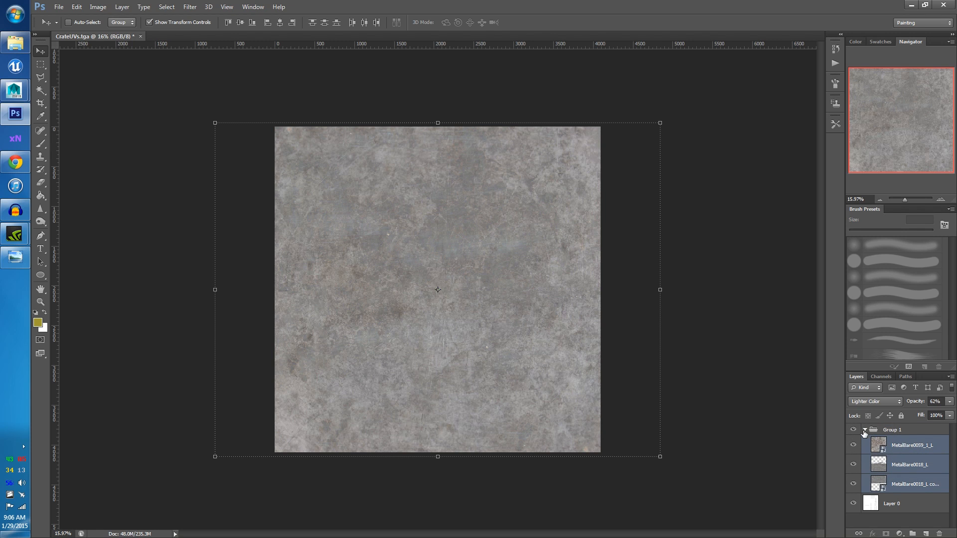
Collapse Group 1 and move Layer 0 above it
{"action": "left_click", "coordinate": [907, 431]}
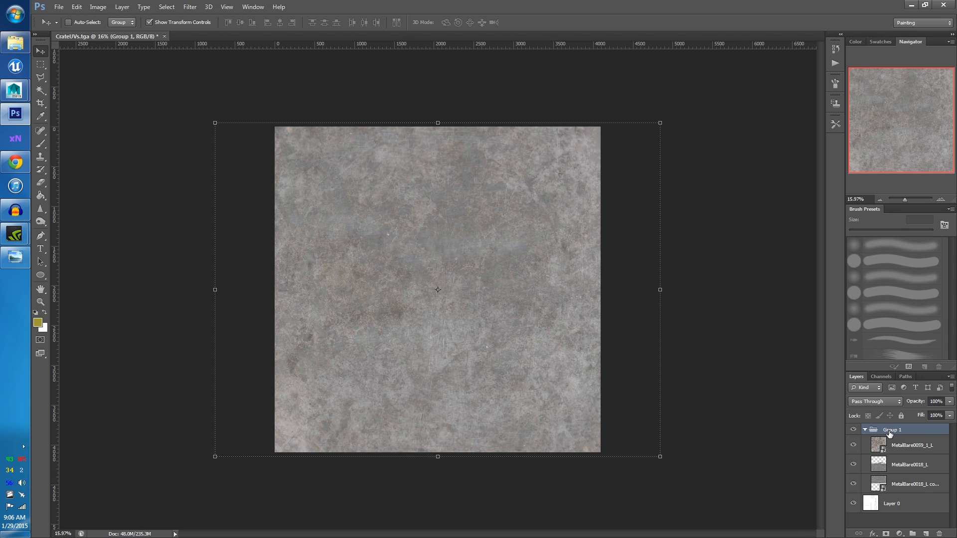
{"action": "right_click", "coordinate": [884, 430]}
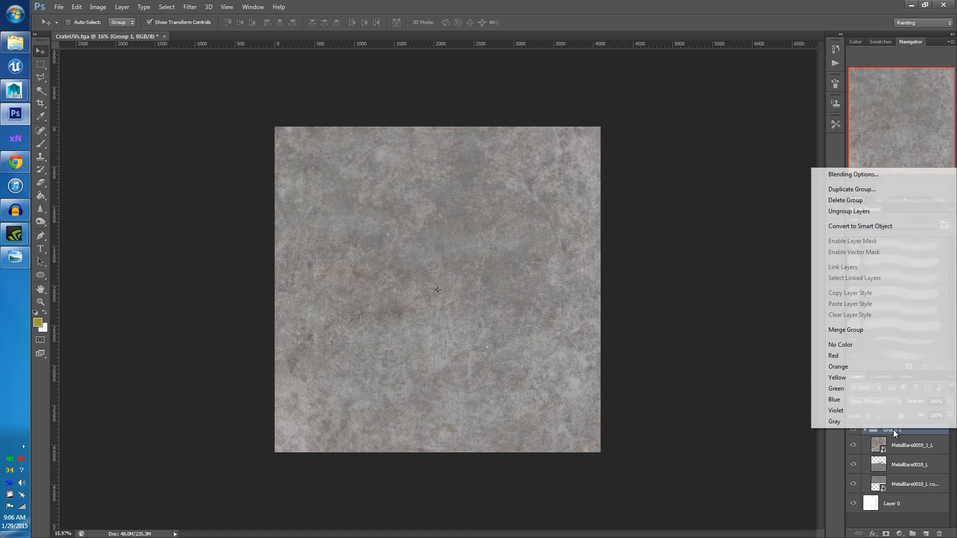
{"action": "left_click", "coordinate": [755, 400]}
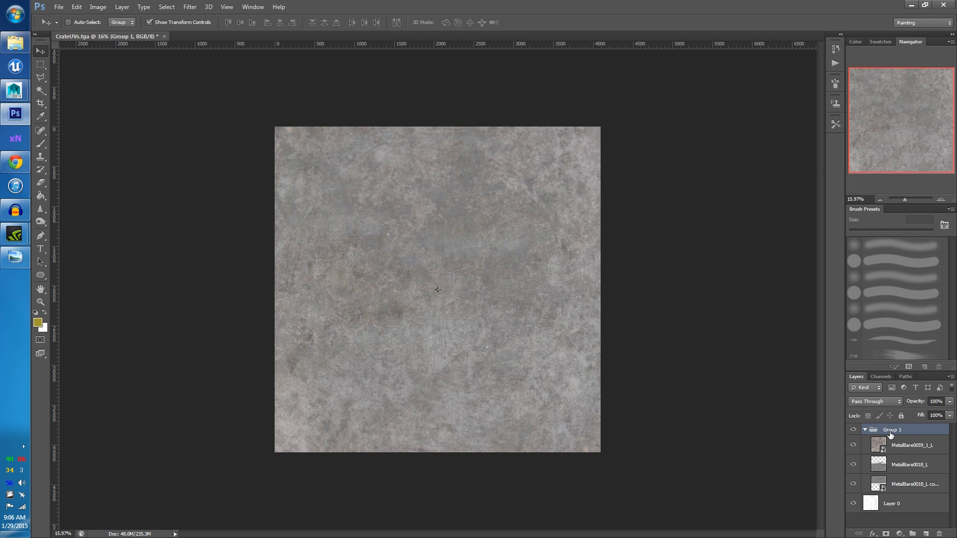
{"action": "left_click", "coordinate": [864, 430]}
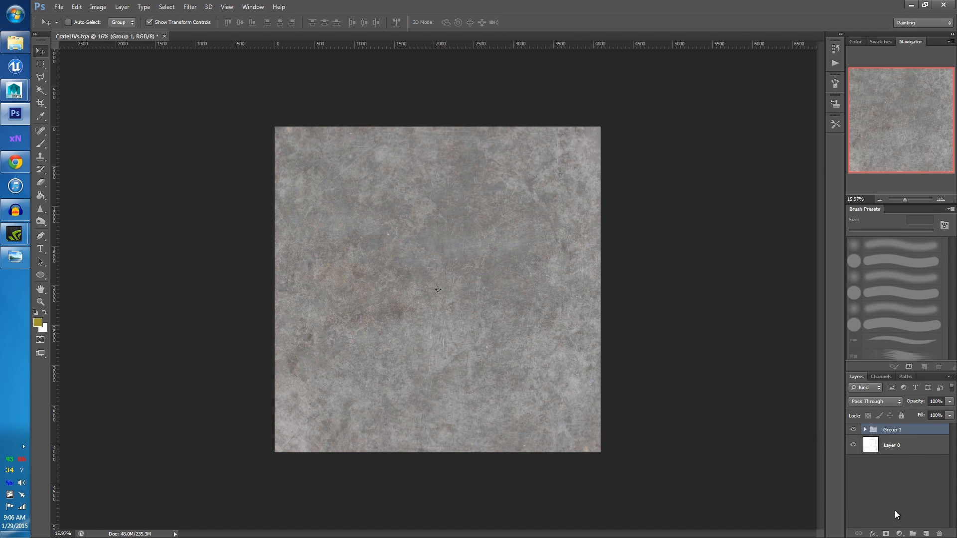
{"action": "left_click_drag", "start_coordinate": [870, 452], "coordinate": [886, 426]}
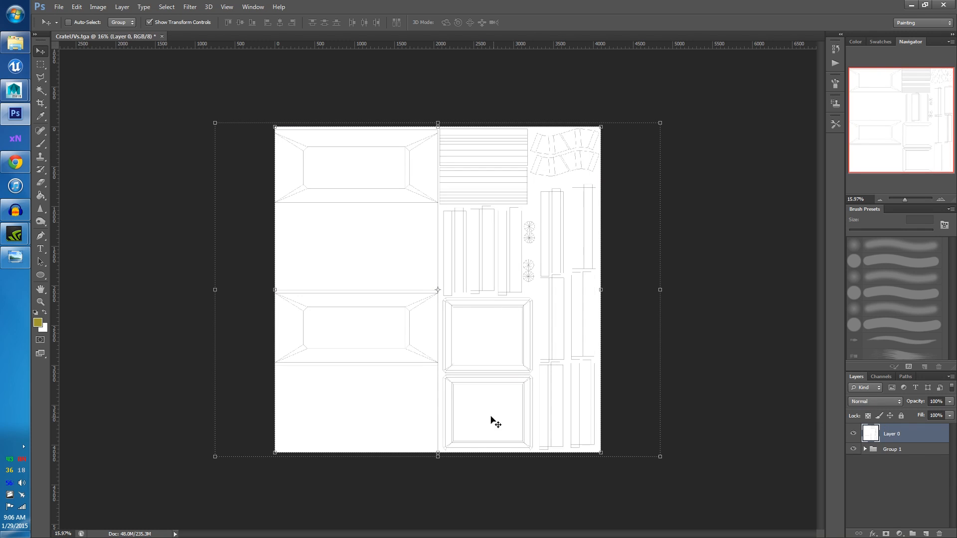
Try Darken, Subtract and other blend modes on Layer 0, settling on Linear Burn
{"action": "left_click", "coordinate": [875, 401]}
{"action": "left_click", "coordinate": [867, 169]}
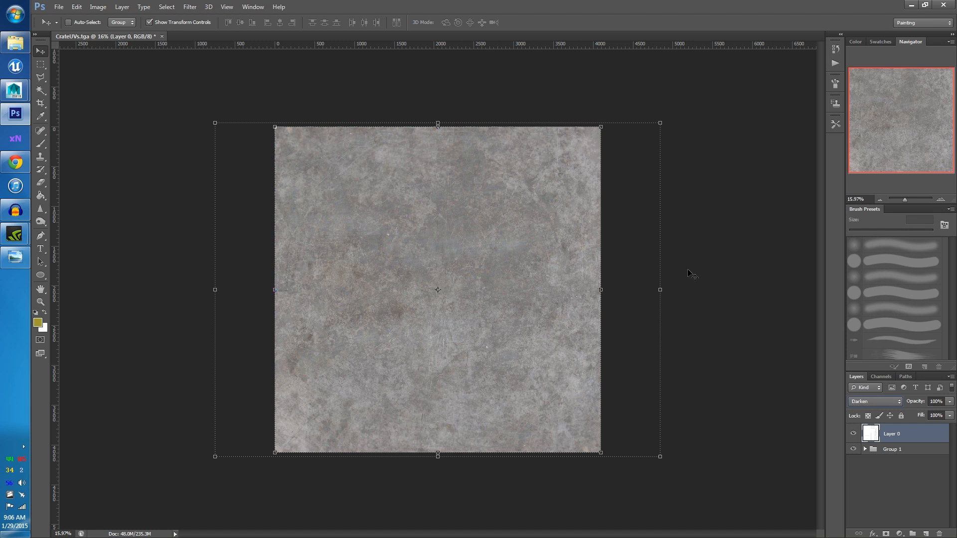
{"action": "scroll", "coordinate": [437, 357], "scroll_direction": "up", "scroll_amount": 5, "text": "alt"}
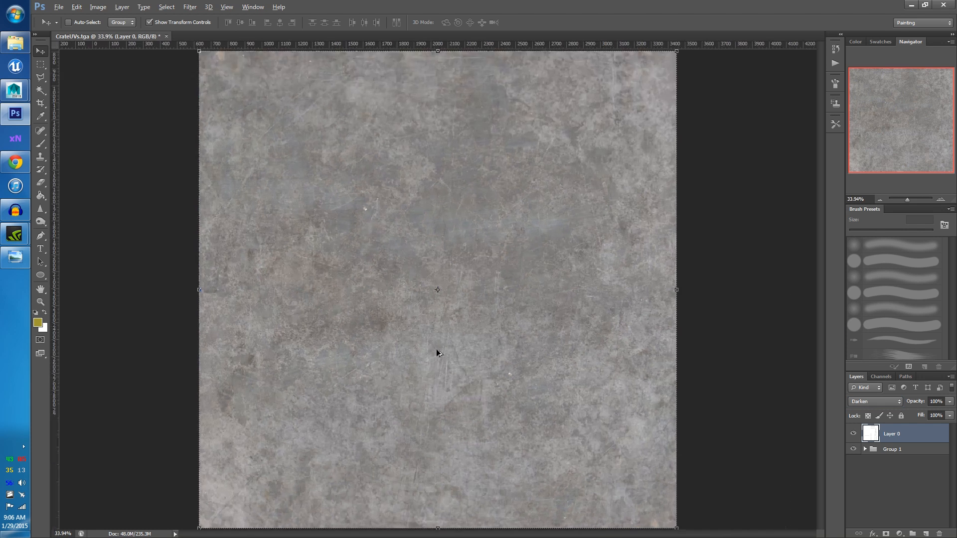
{"action": "key", "text": "alt+f"}
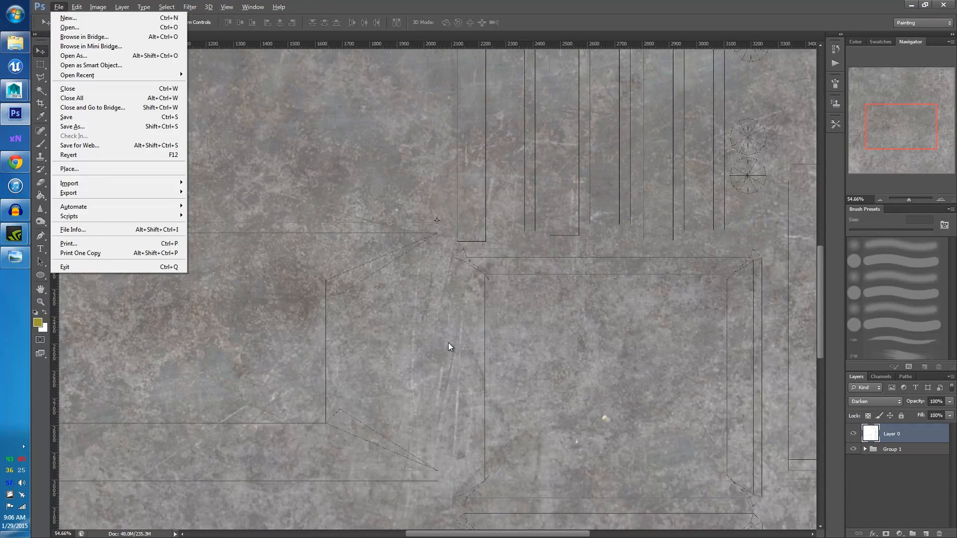
{"action": "left_click", "coordinate": [869, 434]}
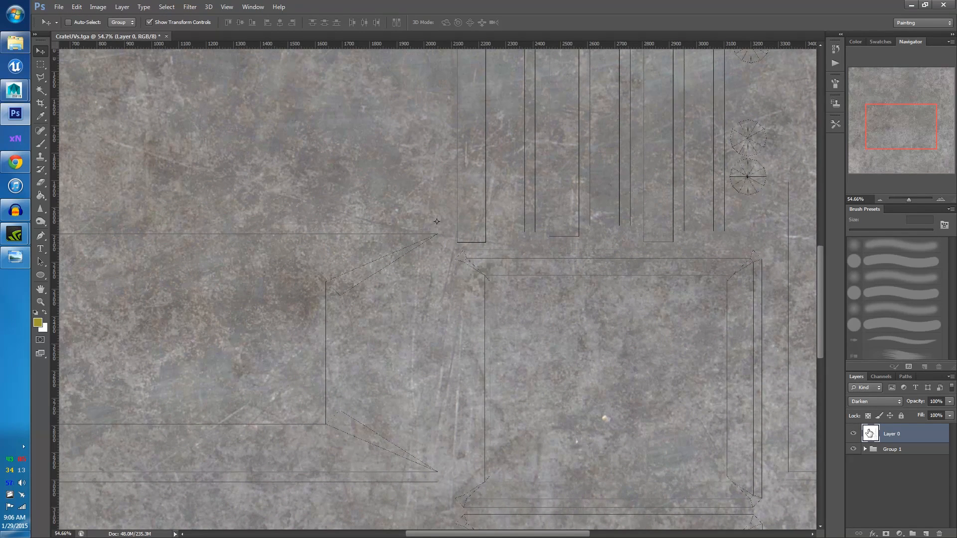
{"action": "left_click", "coordinate": [867, 403]}
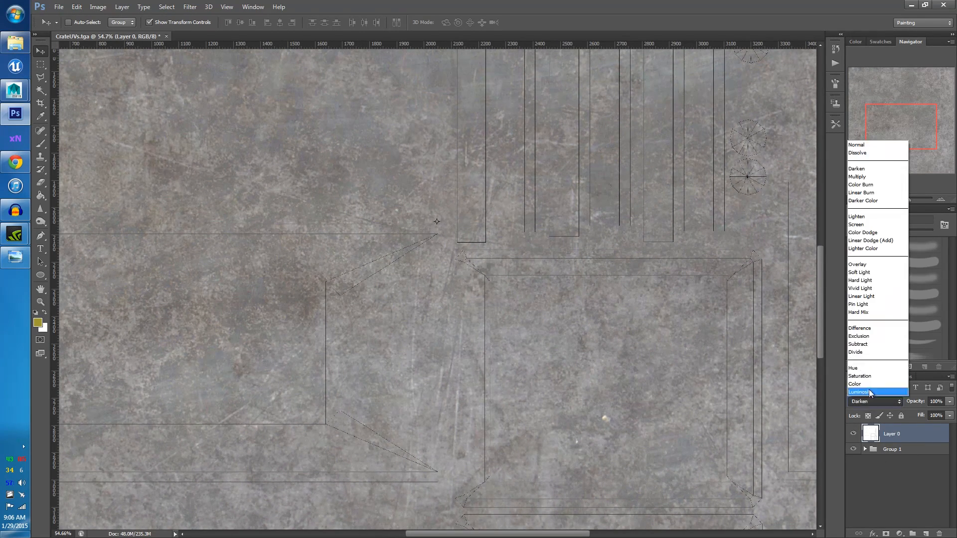
{"action": "left_click", "coordinate": [871, 370]}
{"action": "key", "text": "Up"}
{"action": "key", "text": "Up"}
{"action": "key", "text": "Up"}
{"action": "key", "text": "Up"}
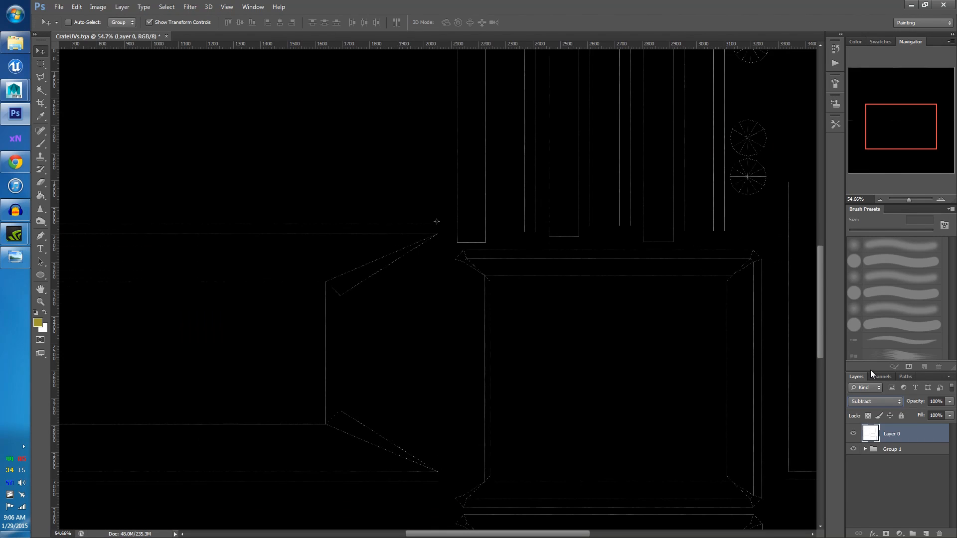
{"action": "key", "text": "Up"}
{"action": "key", "text": "Up"}
{"action": "key", "text": "Up"}
{"action": "key", "text": "Up"}
{"action": "key", "text": "Up"}
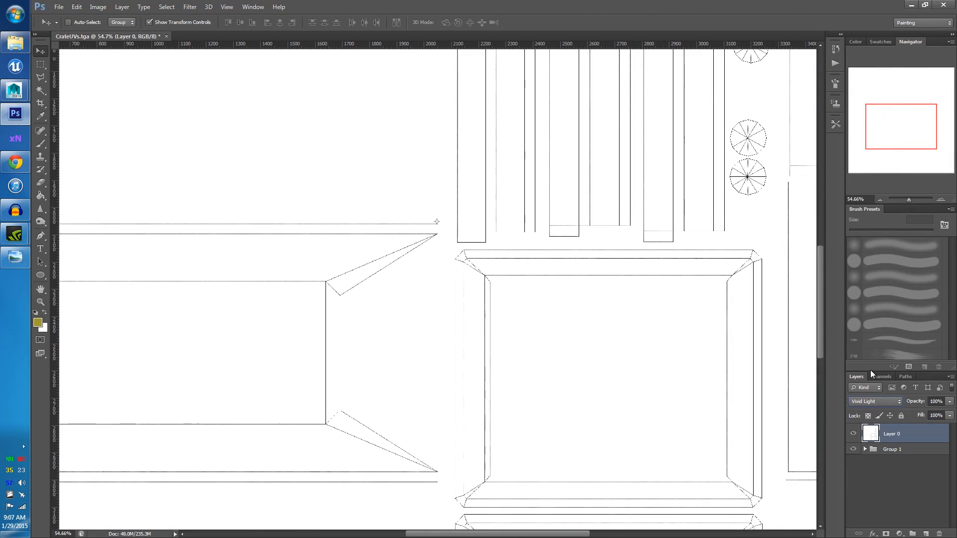
{"action": "key", "text": "Up"}
{"action": "key", "text": "Up"}
{"action": "key", "text": "Up"}
{"action": "key", "text": "Up"}
{"action": "key", "text": "Up"}
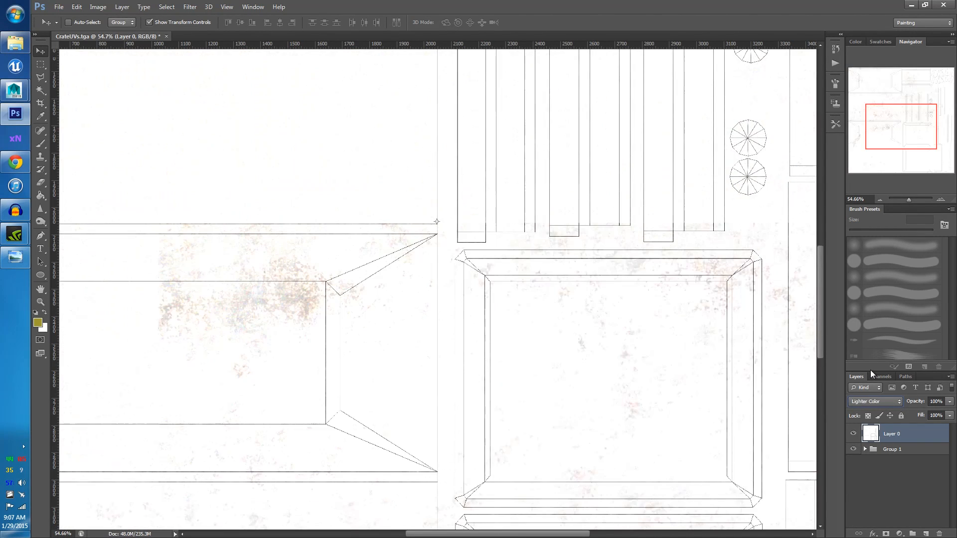
{"action": "key", "text": "Up"}
{"action": "key", "text": "Up"}
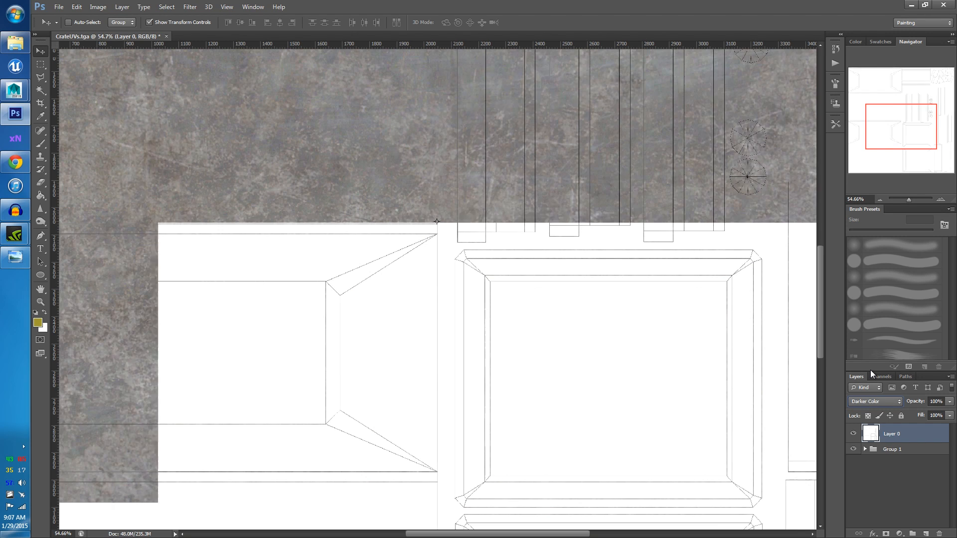
{"action": "key", "text": "Up"}
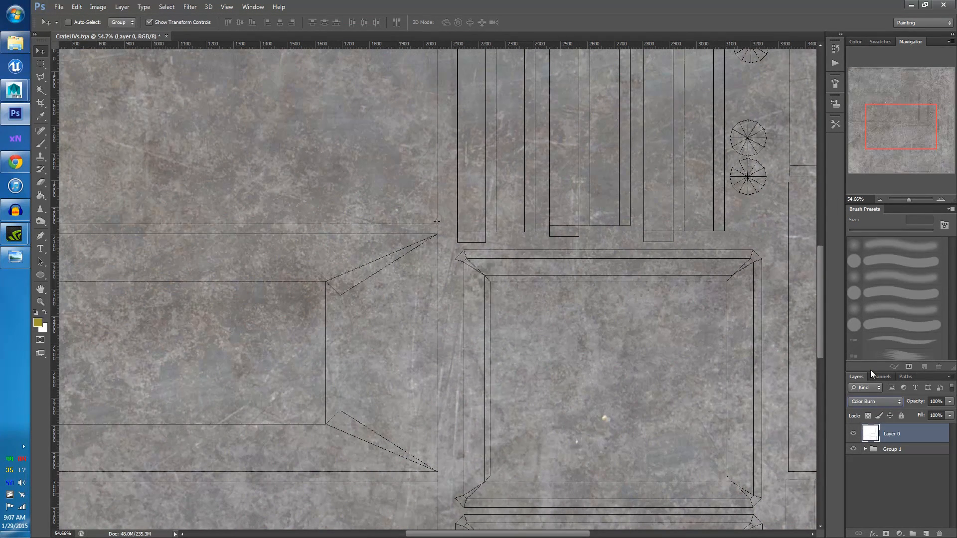
{"action": "key", "text": "Down"}
Compare the UV lines on and off, then duplicate Layer 0 to darken them
{"action": "left_click", "coordinate": [853, 435]}
{"action": "left_click", "coordinate": [853, 434]}
{"action": "left_click", "coordinate": [853, 435]}
{"action": "left_click", "coordinate": [852, 434]}
{"action": "left_click", "coordinate": [853, 434]}
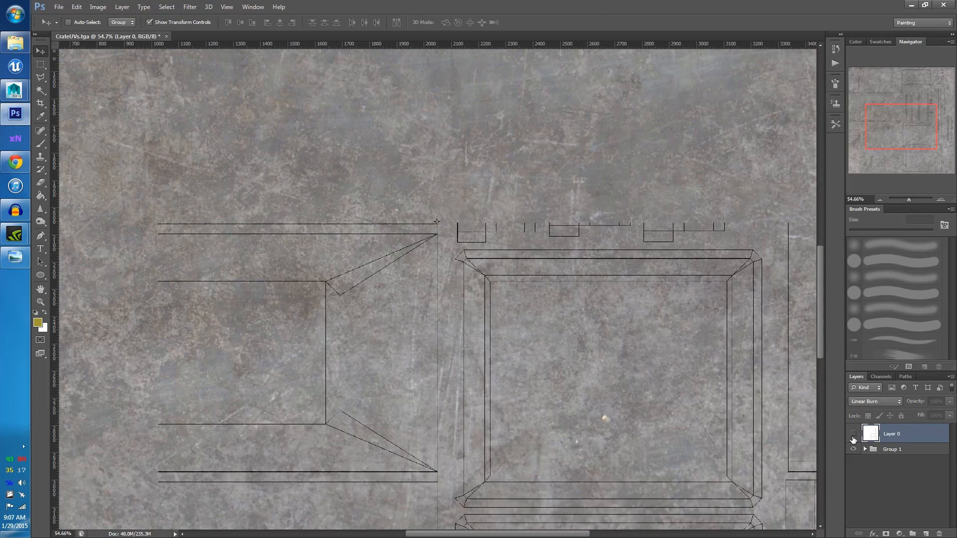
{"action": "left_click", "coordinate": [853, 434]}
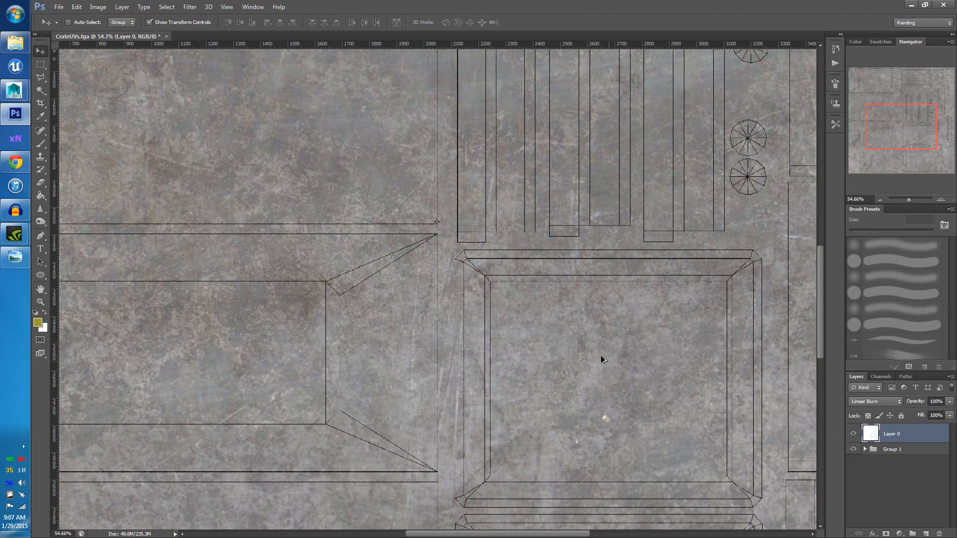
{"action": "scroll", "coordinate": [600, 357], "scroll_direction": "down", "scroll_amount": 6, "text": "alt"}
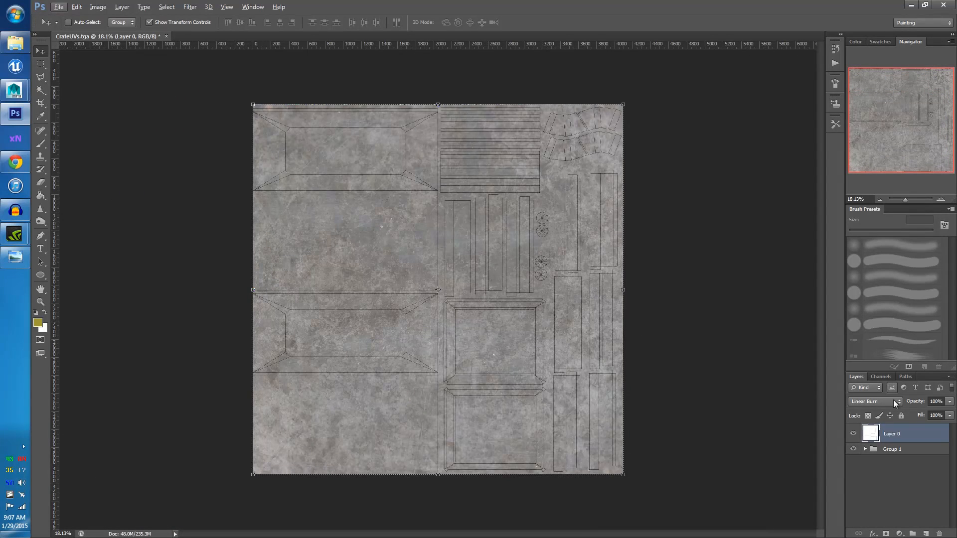
{"action": "left_click_drag", "start_coordinate": [872, 436], "coordinate": [926, 533]}
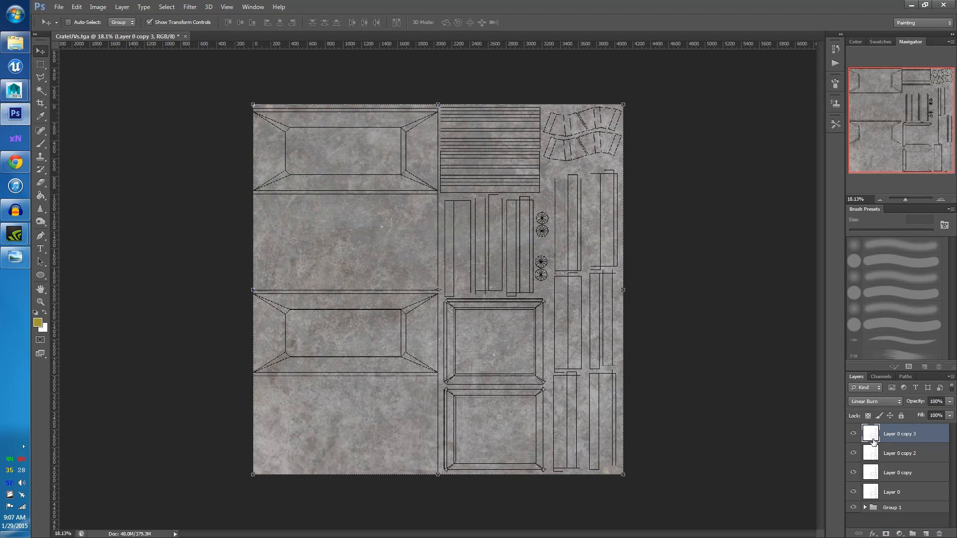
{"action": "left_click_drag", "start_coordinate": [874, 442], "coordinate": [925, 533]}
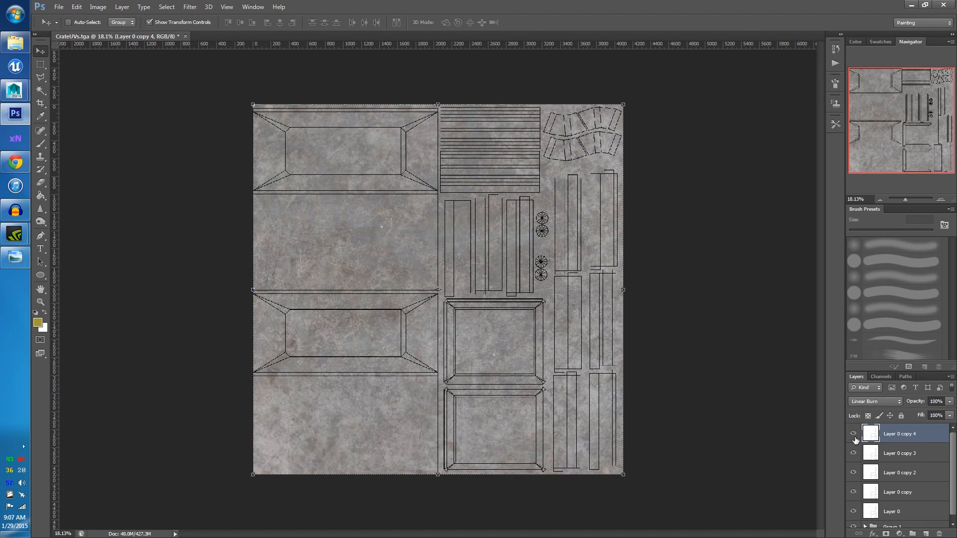
Merge Layer 0 and all its copies into a single layer
{"action": "left_click", "coordinate": [901, 514], "text": "shift"}
{"action": "right_click", "coordinate": [907, 468]}
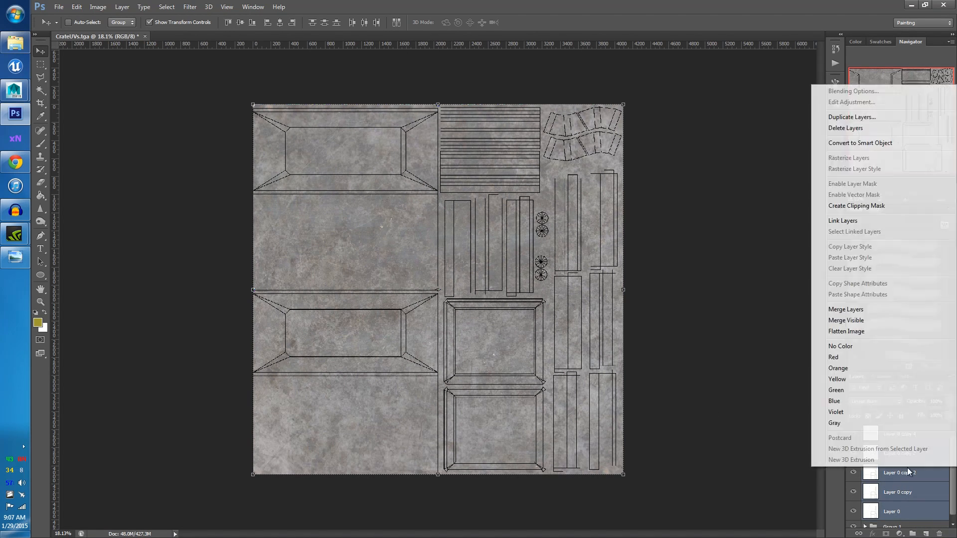
{"action": "left_click", "coordinate": [870, 309]}
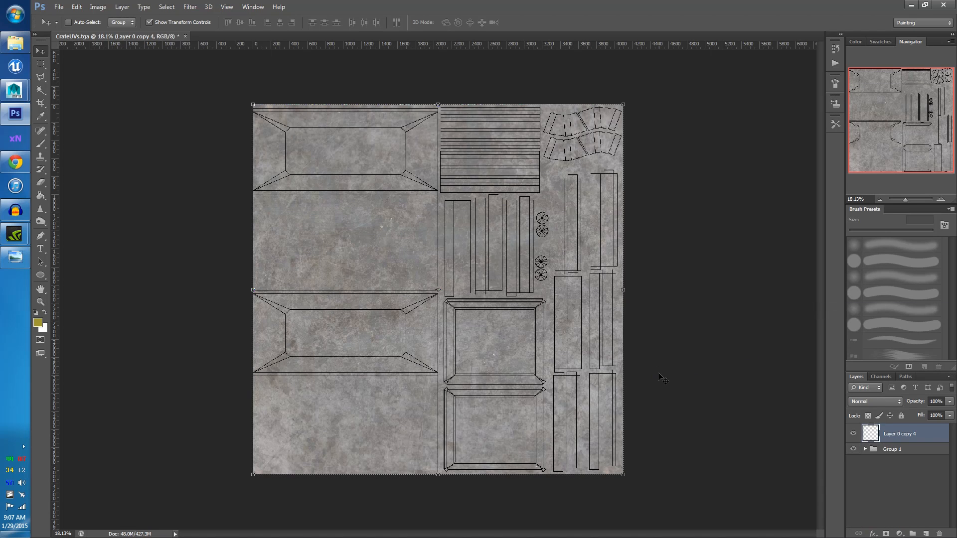
Set the merged UV-line layer to Color Burn, then switch it to Linear Burn
{"action": "left_click", "coordinate": [871, 399]}
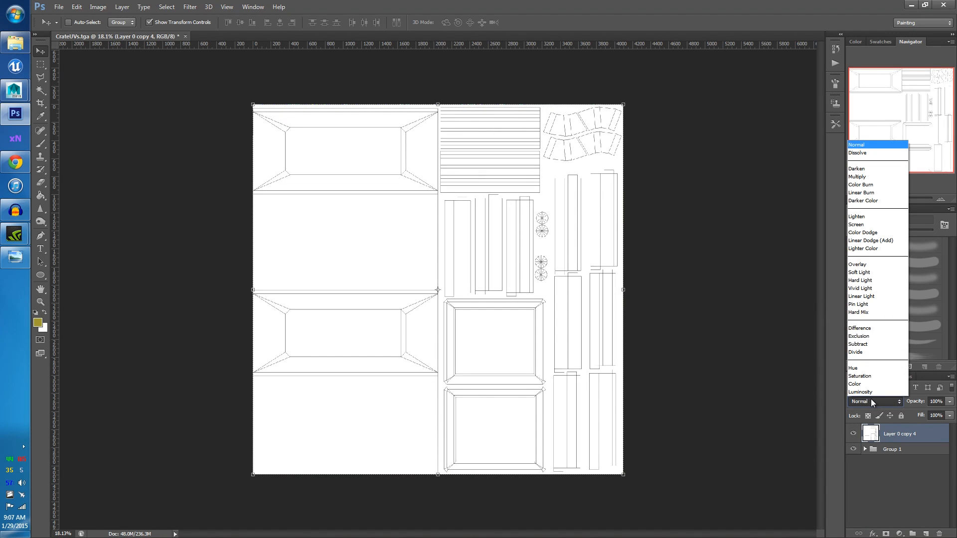
{"action": "left_click", "coordinate": [869, 186]}
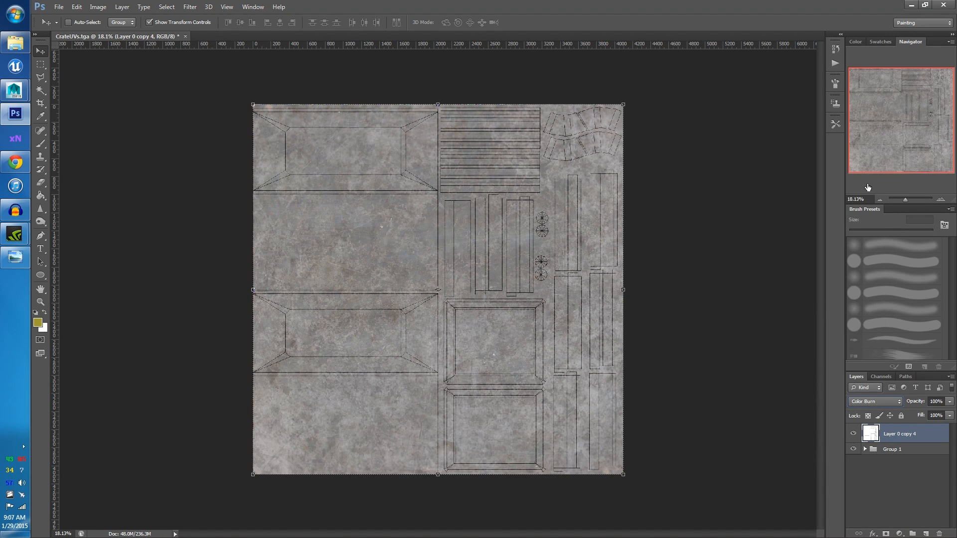
{"action": "scroll", "coordinate": [454, 313], "scroll_direction": "up", "scroll_amount": 4, "text": "alt"}
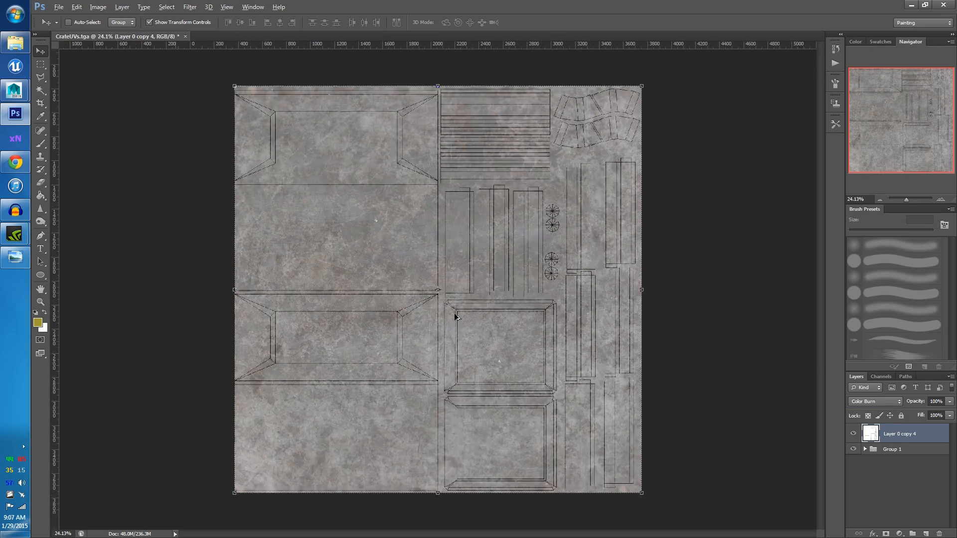
{"action": "scroll", "coordinate": [514, 404], "scroll_direction": "up", "scroll_amount": 7, "text": "alt"}
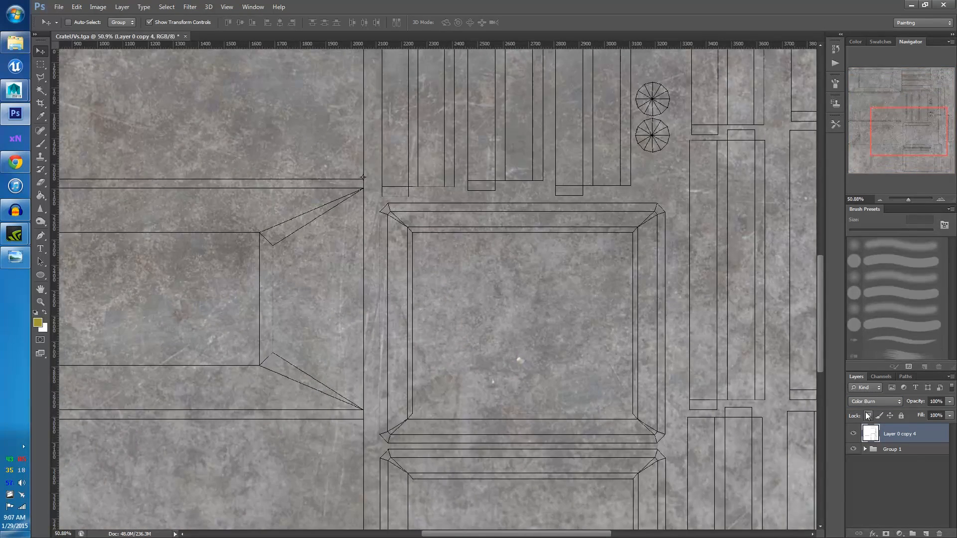
{"action": "left_click", "coordinate": [868, 402]}
{"action": "left_click", "coordinate": [869, 194]}
{"action": "scroll", "coordinate": [535, 316], "scroll_direction": "down", "scroll_amount": 4, "text": "alt"}
{"action": "scroll", "coordinate": [536, 318], "scroll_direction": "up", "scroll_amount": 4, "text": "alt"}
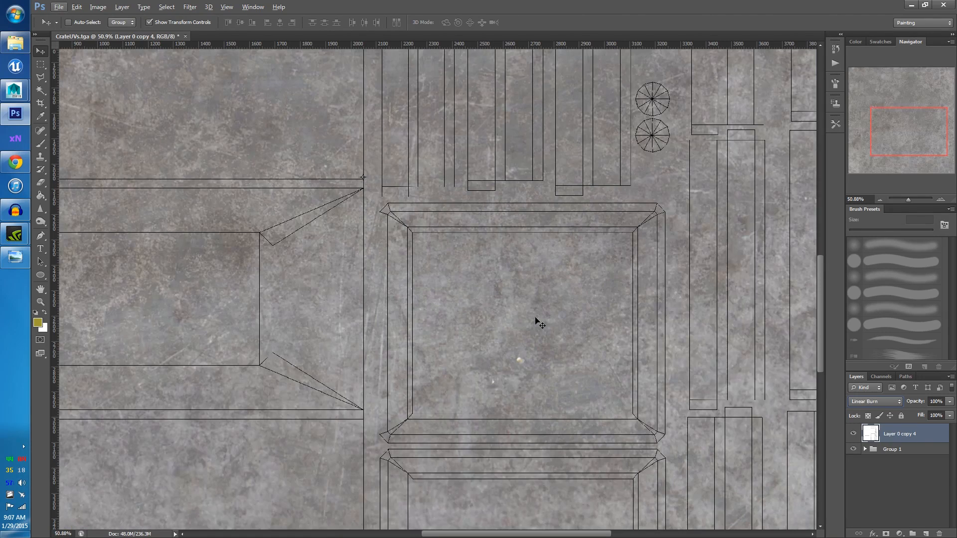
{"action": "scroll", "coordinate": [535, 318], "scroll_direction": "up", "scroll_amount": 1}
{"action": "scroll", "coordinate": [537, 322], "scroll_direction": "down", "scroll_amount": 1}
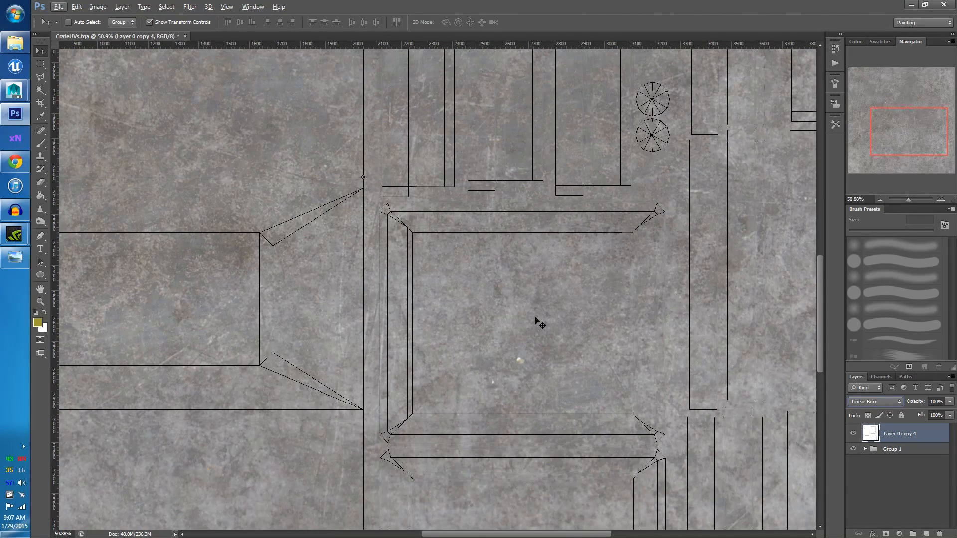
{"action": "scroll", "coordinate": [536, 320], "scroll_direction": "down", "scroll_amount": 1, "text": "alt"}
{"action": "scroll", "coordinate": [534, 316], "scroll_direction": "down", "scroll_amount": 2, "text": "alt"}
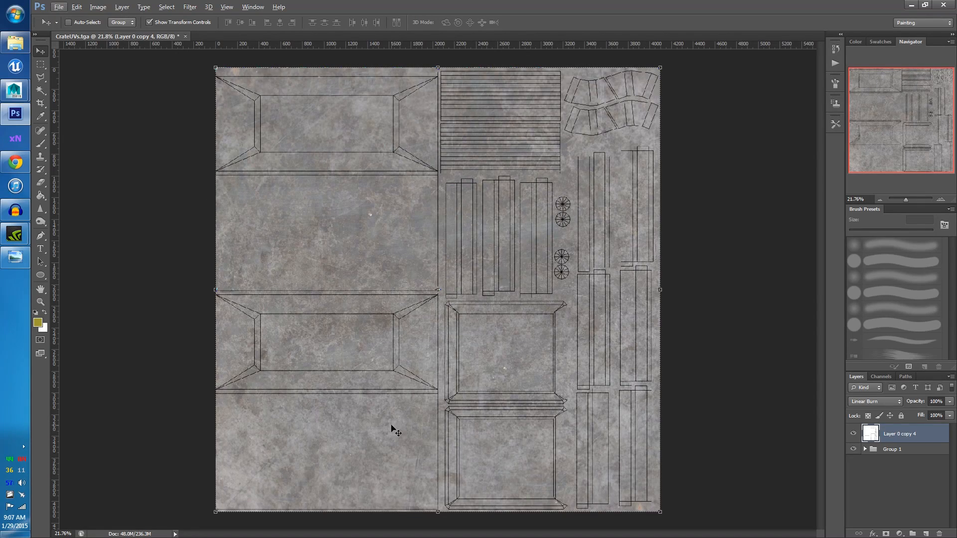
{"action": "scroll", "coordinate": [229, 383], "scroll_direction": "down", "scroll_amount": 1, "text": "alt"}
{"action": "scroll", "coordinate": [227, 379], "scroll_direction": "up", "scroll_amount": 2, "text": "alt"}
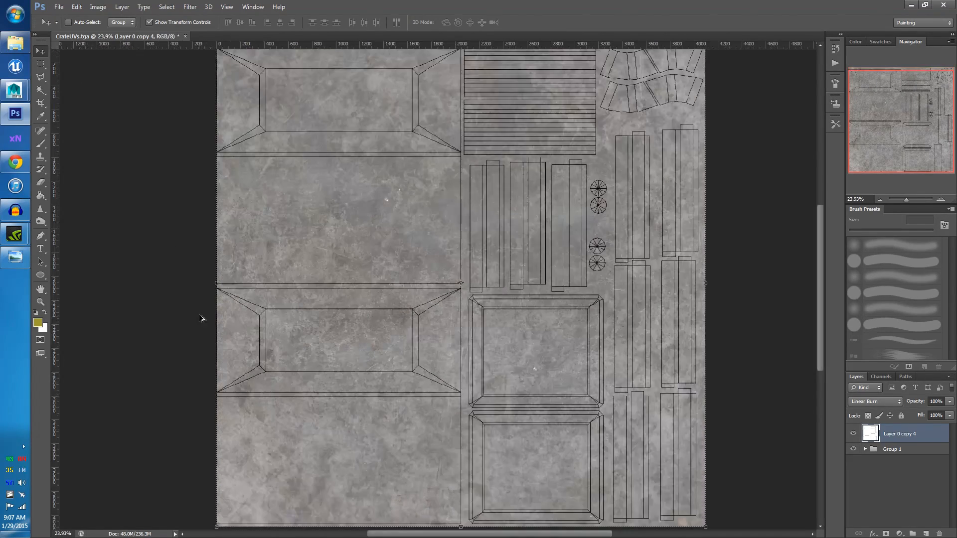
{"action": "scroll", "coordinate": [641, 401], "scroll_direction": "up", "scroll_amount": 1, "text": "alt"}
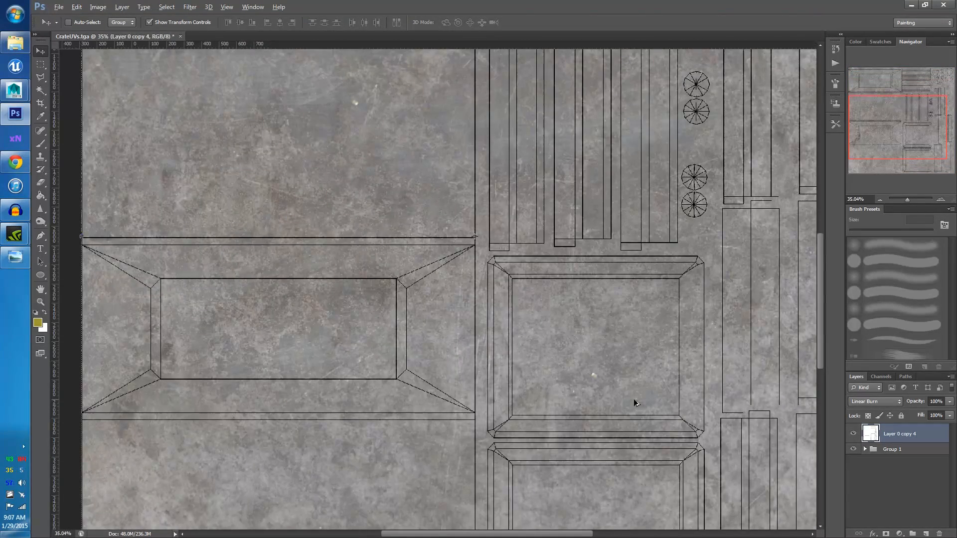
{"action": "scroll", "coordinate": [633, 401], "scroll_direction": "down", "scroll_amount": 3, "text": "alt"}
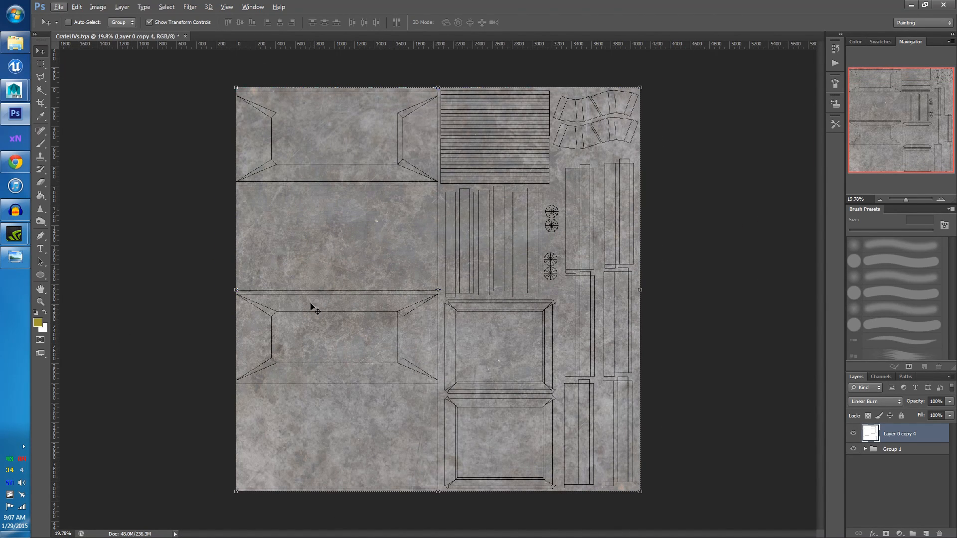
{"action": "scroll", "coordinate": [310, 308], "scroll_direction": "up", "scroll_amount": 3, "text": "alt"}
{"action": "scroll", "coordinate": [310, 334], "scroll_direction": "up", "scroll_amount": 3, "text": "alt"}
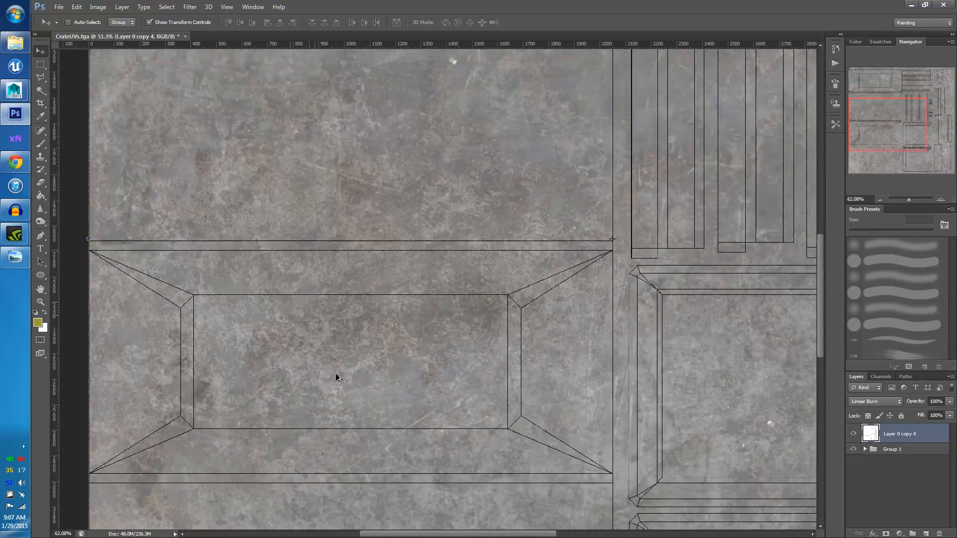
{"action": "scroll", "coordinate": [336, 373], "scroll_direction": "down", "scroll_amount": 3, "text": "alt"}
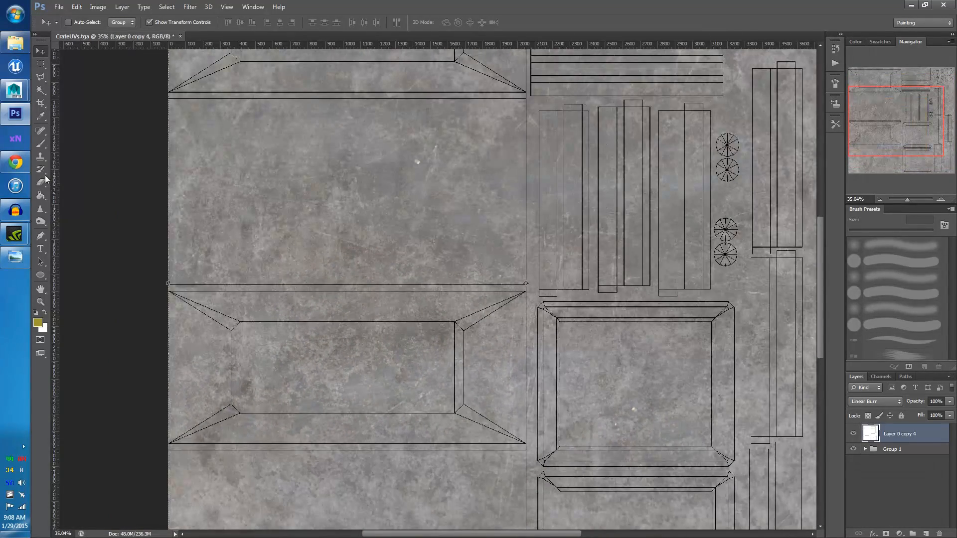
Restore the browser full screen and return to the Metal Bare texture listing
{"action": "left_click", "coordinate": [23, 169]}
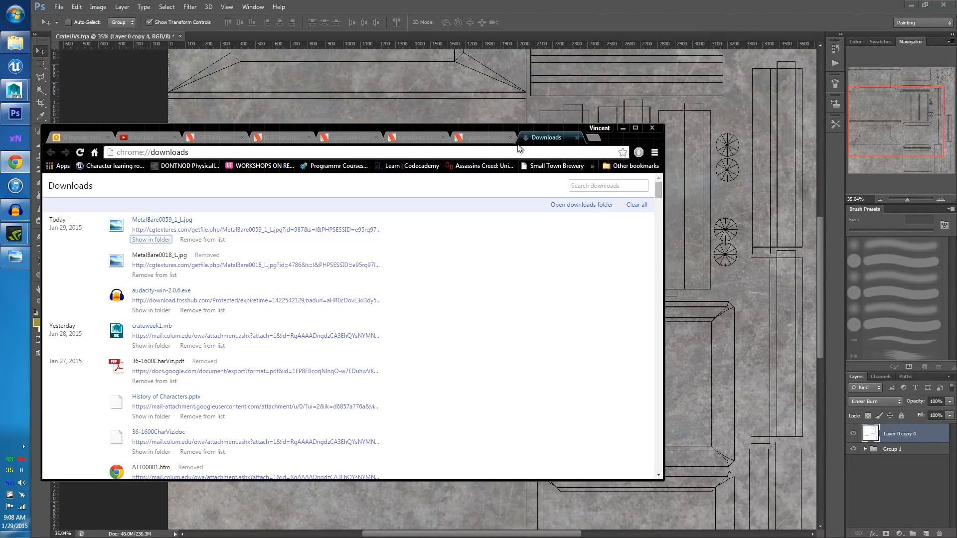
{"action": "left_click_drag", "start_coordinate": [616, 144], "coordinate": [648, 2]}
{"action": "left_click", "coordinate": [537, 4]}
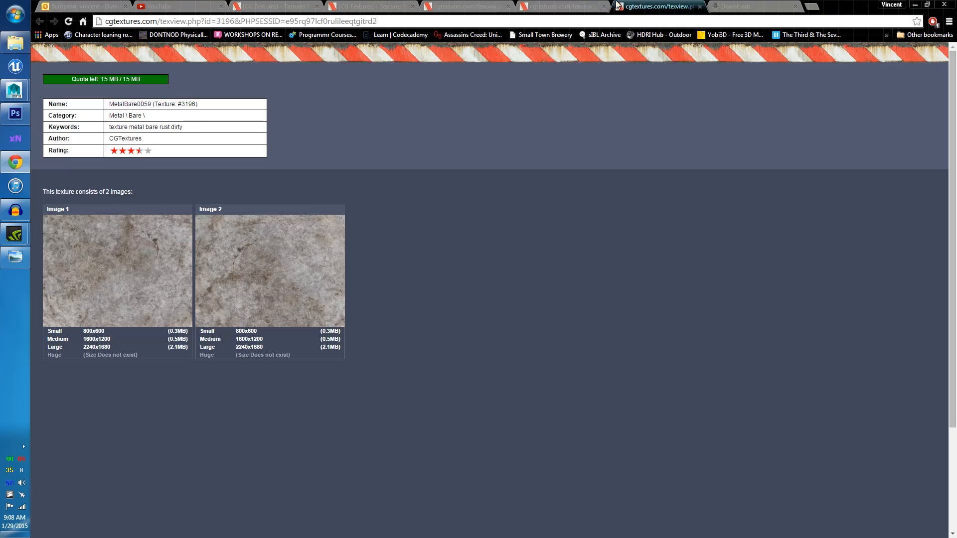
{"action": "left_click", "coordinate": [491, 6]}
{"action": "left_click", "coordinate": [332, 6]}
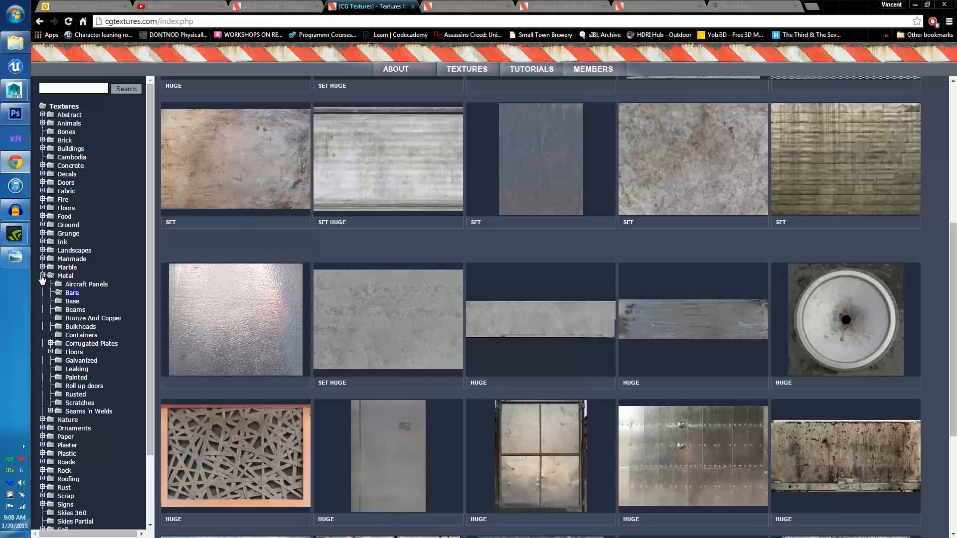
Go to the CGTextures category overview and open the Metal category
{"action": "left_click", "coordinate": [42, 276]}
{"action": "scroll", "coordinate": [208, 325], "scroll_direction": "up", "scroll_amount": 6}
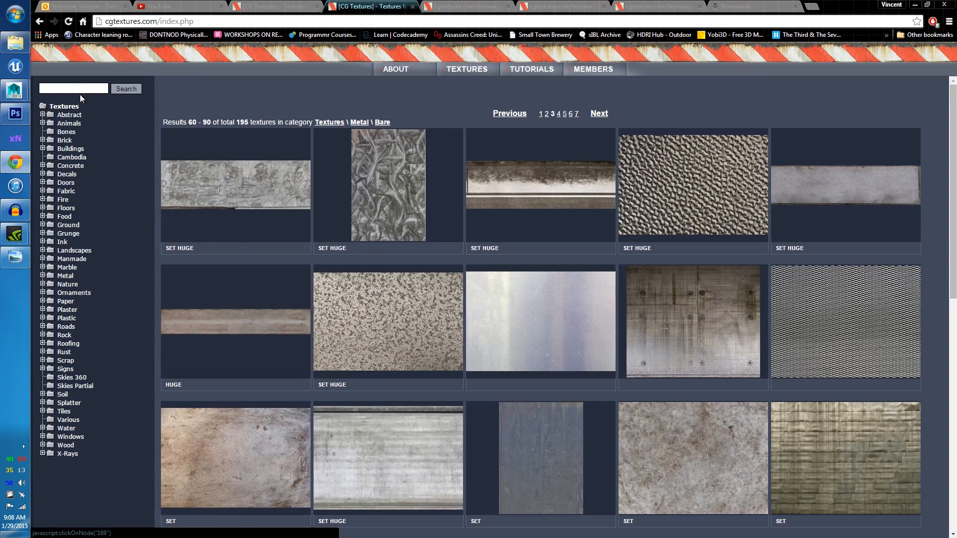
{"action": "left_click", "coordinate": [69, 106]}
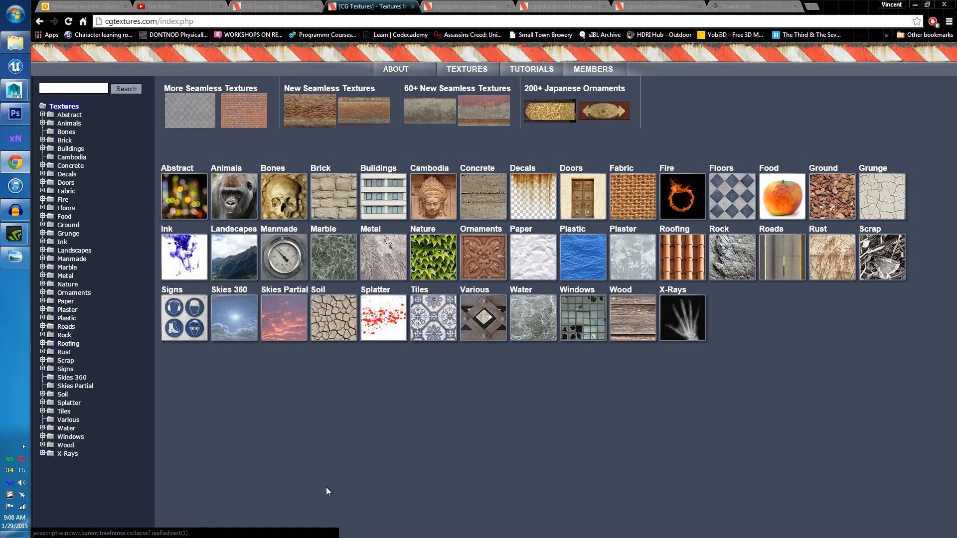
{"action": "left_click", "coordinate": [387, 275]}
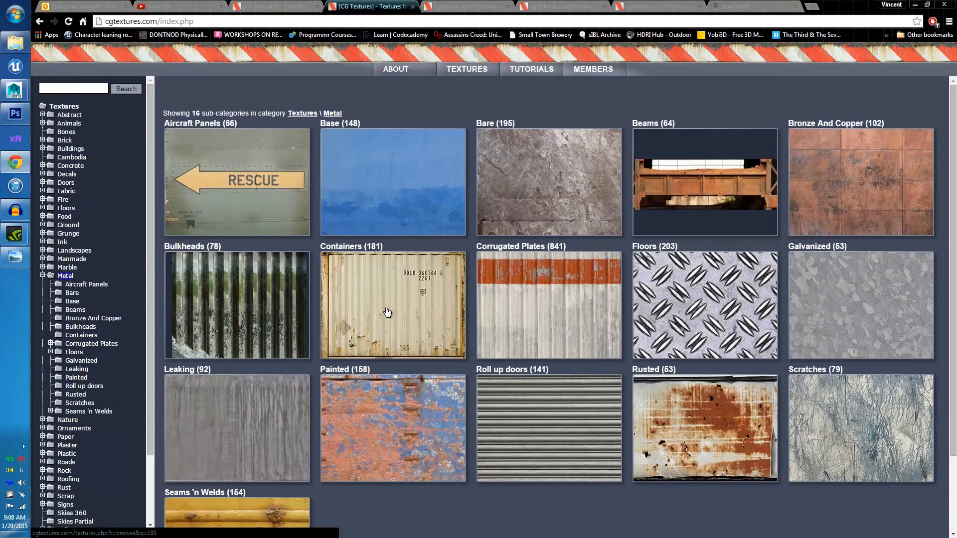
Open the Metal › Painted sub-category and scroll through the first page
{"action": "scroll", "coordinate": [387, 313], "scroll_direction": "down", "scroll_amount": 1}
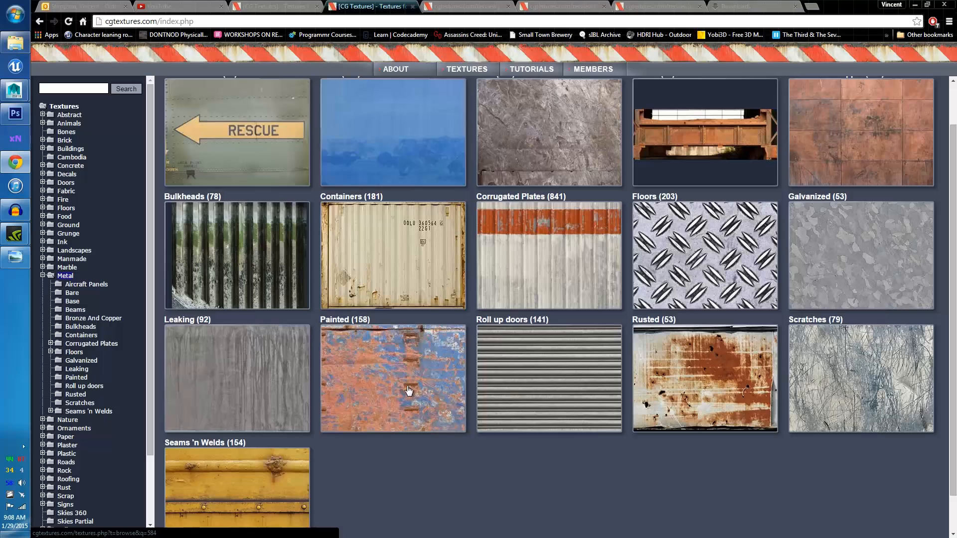
{"action": "left_click", "coordinate": [382, 357]}
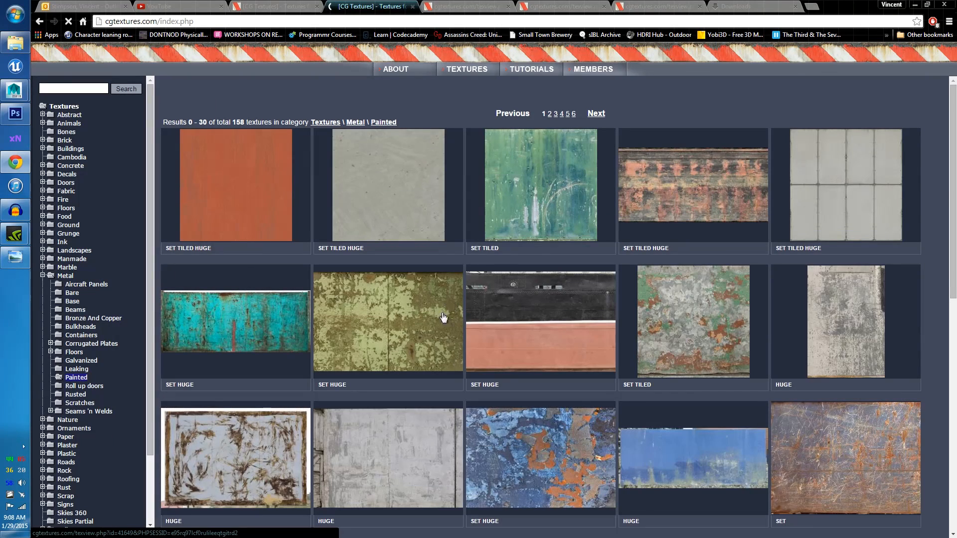
{"action": "scroll", "coordinate": [446, 362], "scroll_direction": "down", "scroll_amount": 4}
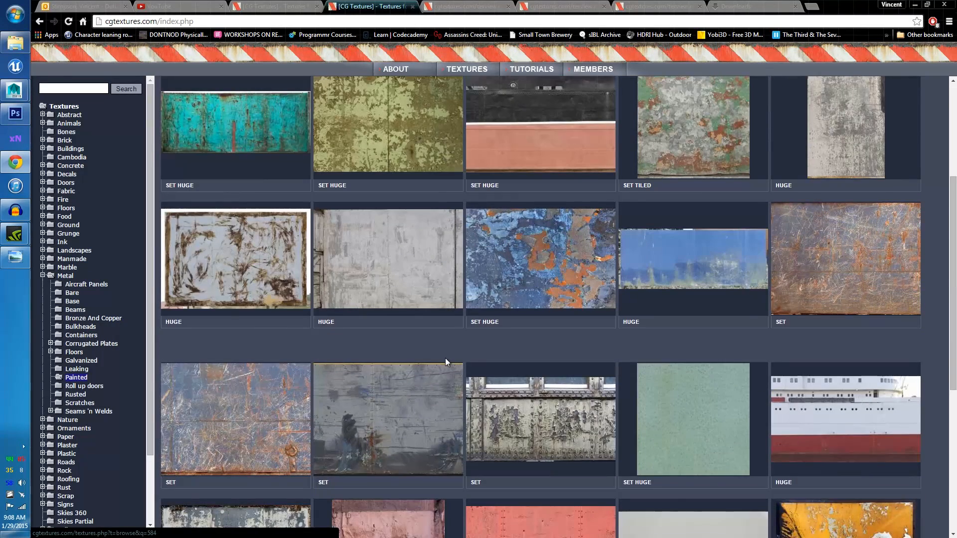
{"action": "scroll", "coordinate": [444, 358], "scroll_direction": "down", "scroll_amount": 3}
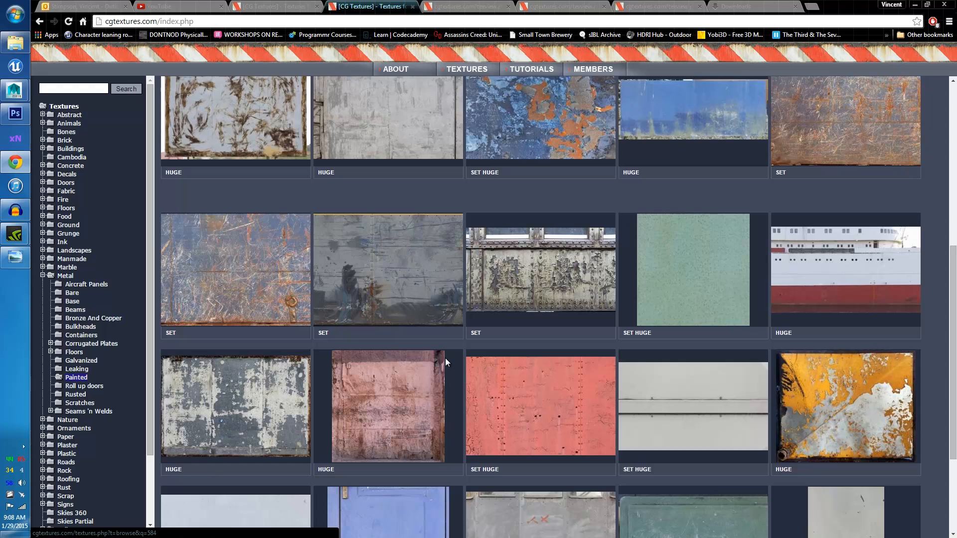
{"action": "scroll", "coordinate": [445, 362], "scroll_direction": "down", "scroll_amount": 2}
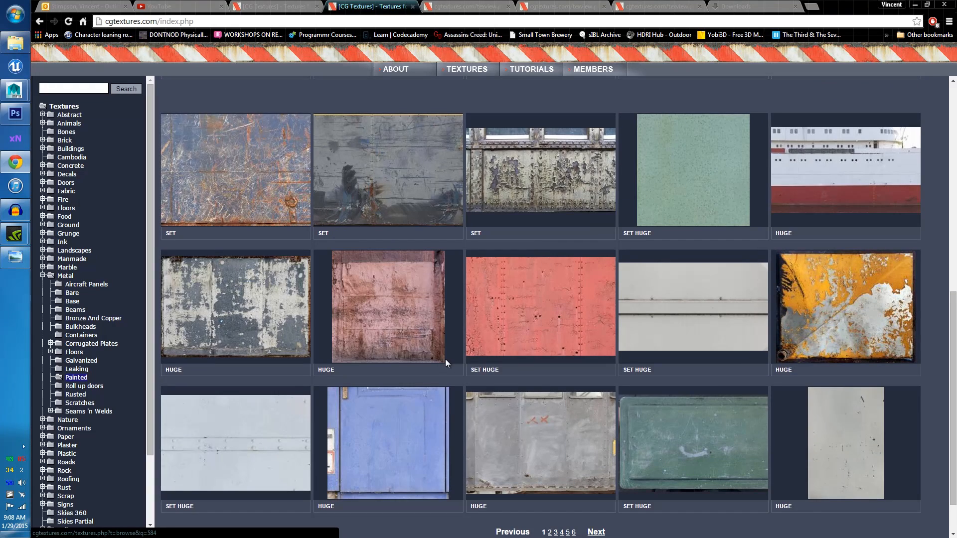
{"action": "scroll", "coordinate": [444, 359], "scroll_direction": "down", "scroll_amount": 1}
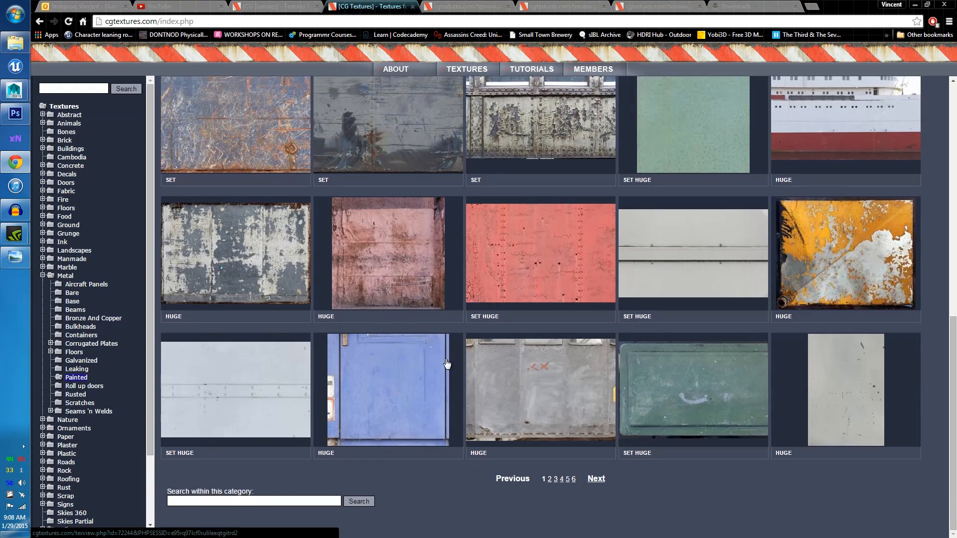
Browse page 2 of the Painted results and move on to page 3
{"action": "left_click", "coordinate": [549, 479]}
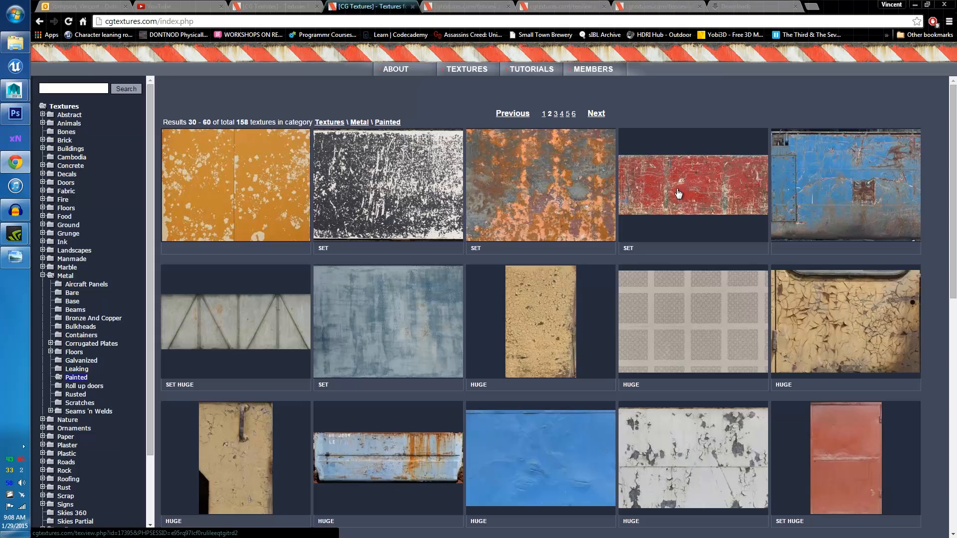
{"action": "scroll", "coordinate": [669, 254], "scroll_direction": "down", "scroll_amount": 3}
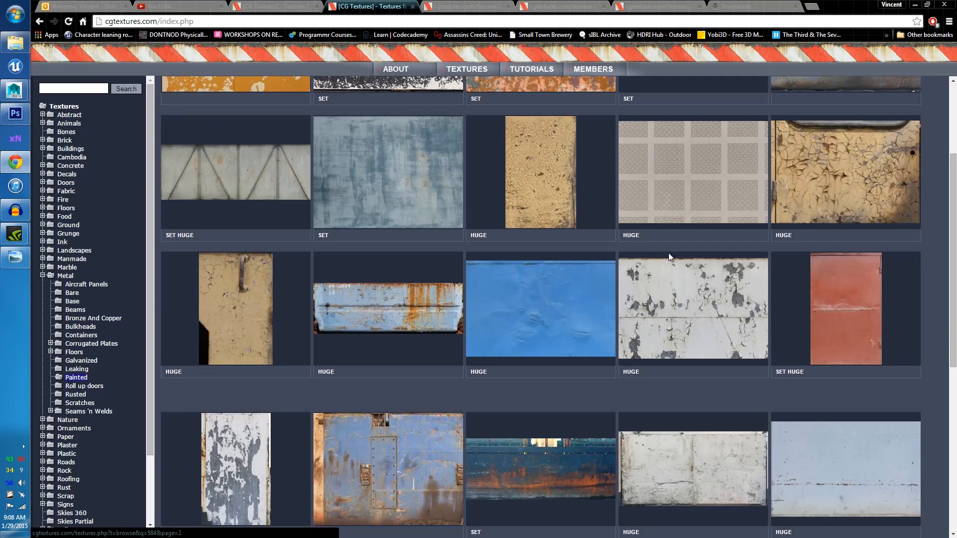
{"action": "scroll", "coordinate": [669, 253], "scroll_direction": "up", "scroll_amount": 3}
{"action": "scroll", "coordinate": [658, 250], "scroll_direction": "down", "scroll_amount": 6}
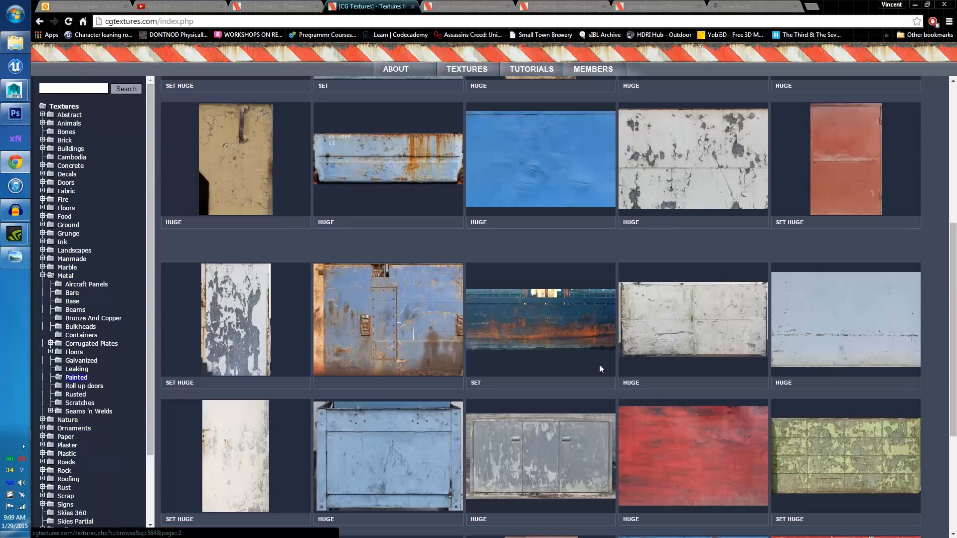
{"action": "scroll", "coordinate": [593, 316], "scroll_direction": "down", "scroll_amount": 4}
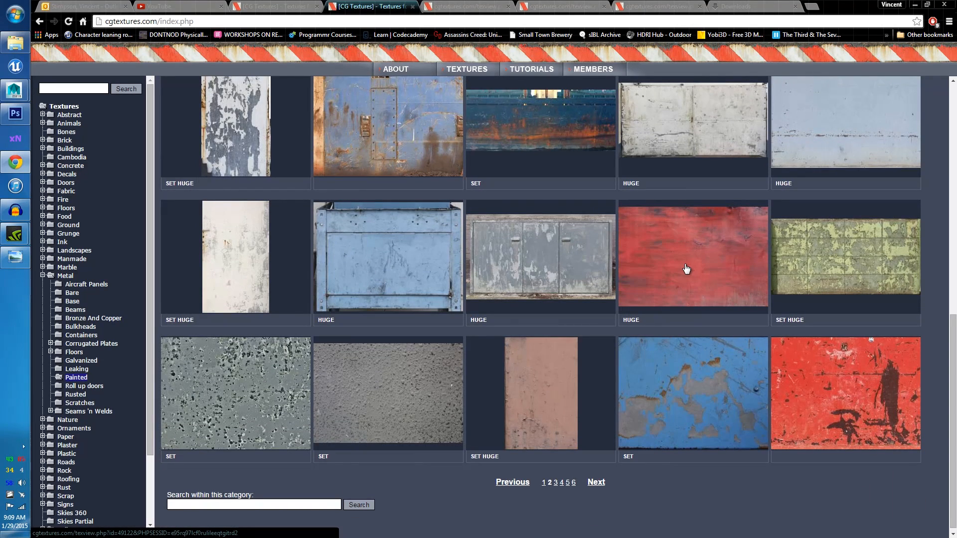
{"action": "left_click", "coordinate": [557, 484]}
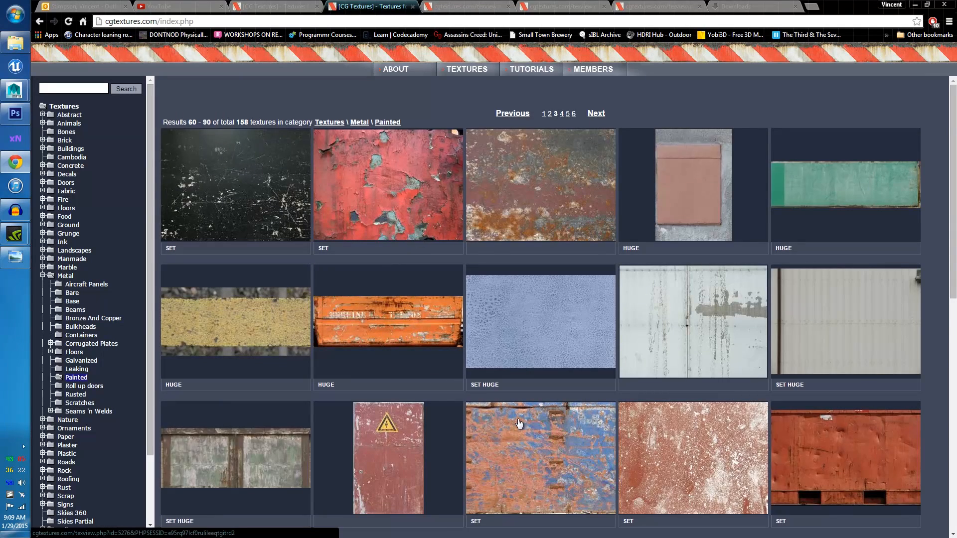
Browse pages 4, 5 and 6 of the Painted metal results
{"action": "scroll", "coordinate": [517, 422], "scroll_direction": "down", "scroll_amount": 2}
{"action": "scroll", "coordinate": [518, 422], "scroll_direction": "down", "scroll_amount": 3}
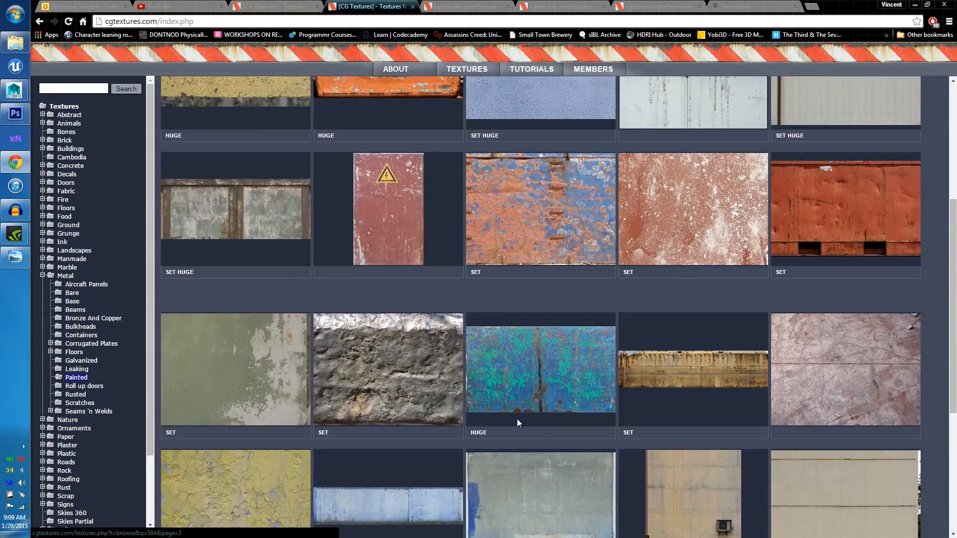
{"action": "scroll", "coordinate": [519, 423], "scroll_direction": "down", "scroll_amount": 2}
{"action": "scroll", "coordinate": [518, 424], "scroll_direction": "down", "scroll_amount": 2}
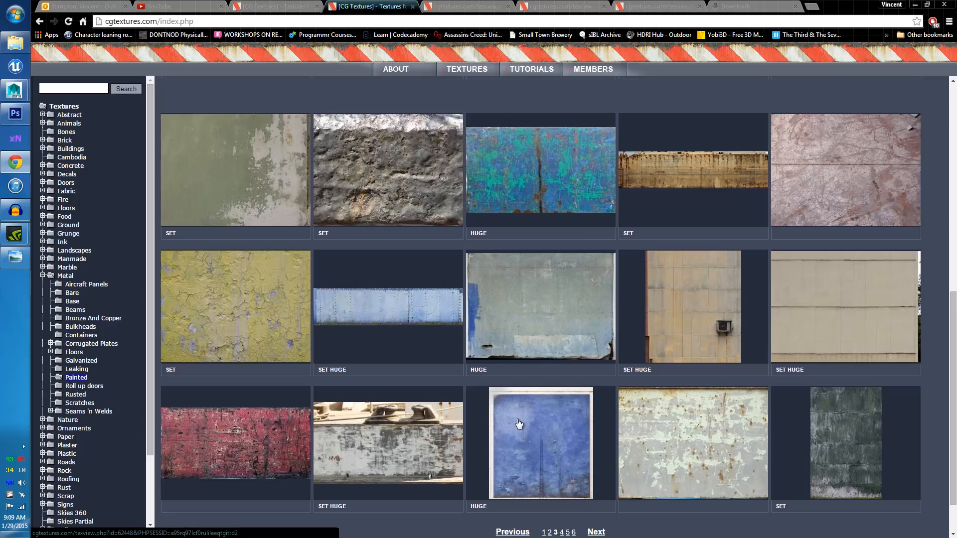
{"action": "scroll", "coordinate": [518, 423], "scroll_direction": "down", "scroll_amount": 1}
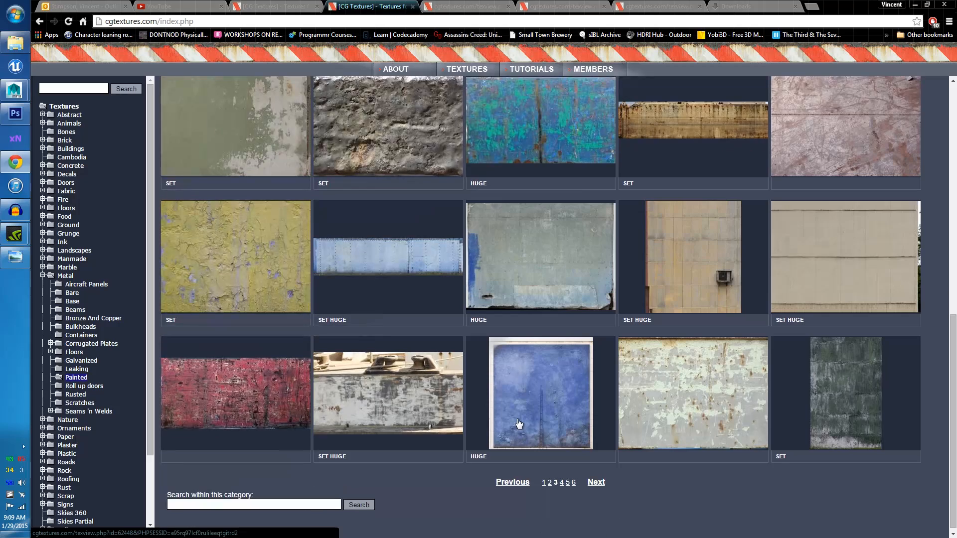
{"action": "left_click", "coordinate": [561, 482]}
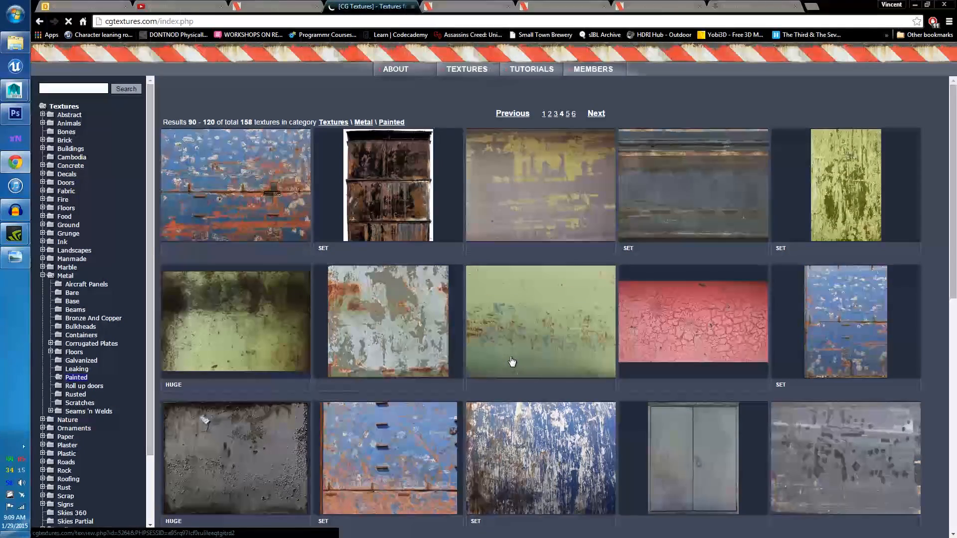
{"action": "scroll", "coordinate": [481, 374], "scroll_direction": "down", "scroll_amount": 1}
{"action": "scroll", "coordinate": [482, 374], "scroll_direction": "down", "scroll_amount": 6}
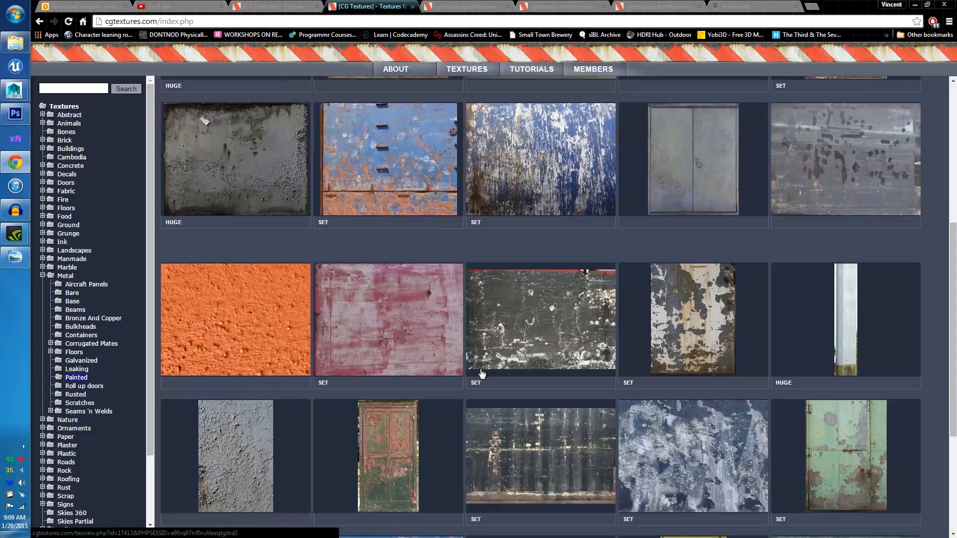
{"action": "scroll", "coordinate": [482, 374], "scroll_direction": "down", "scroll_amount": 3}
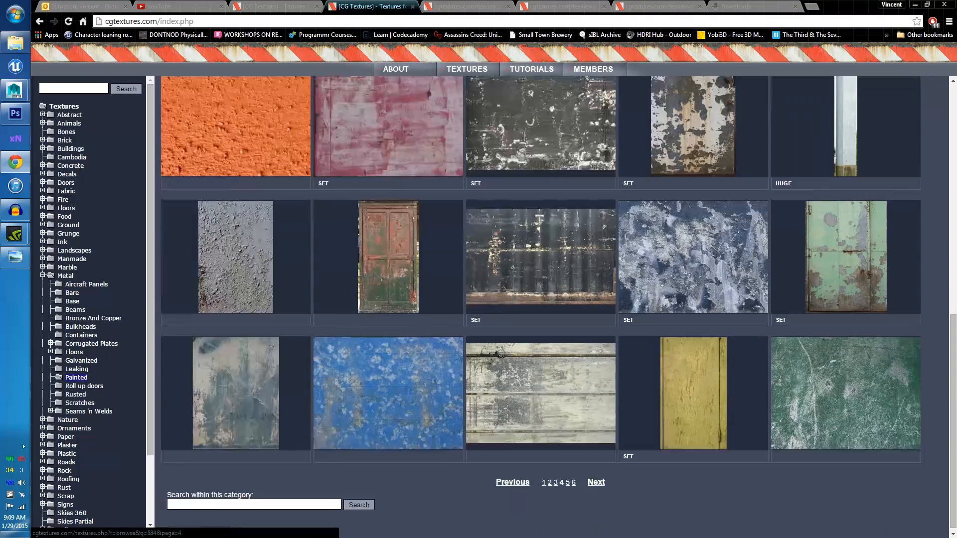
{"action": "left_click", "coordinate": [567, 482]}
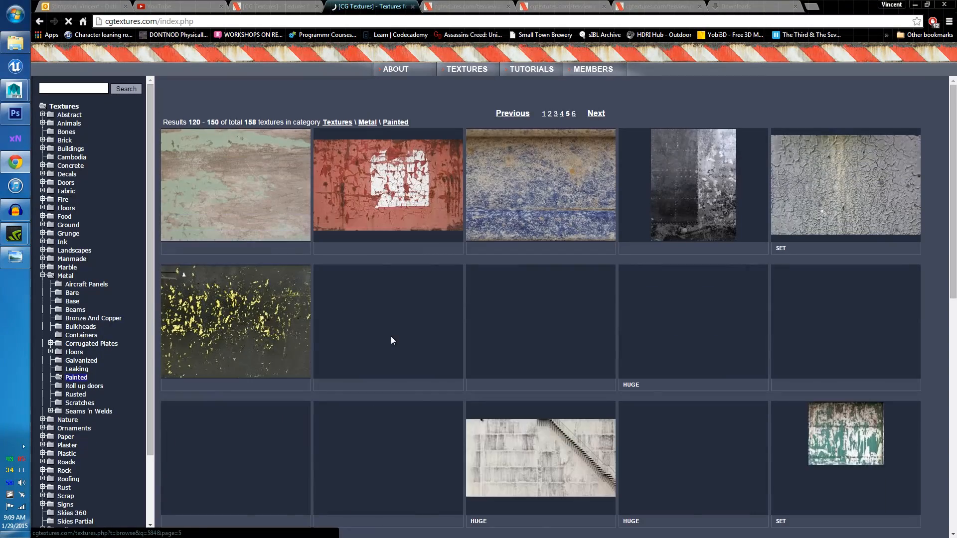
{"action": "scroll", "coordinate": [509, 353], "scroll_direction": "down", "scroll_amount": 8}
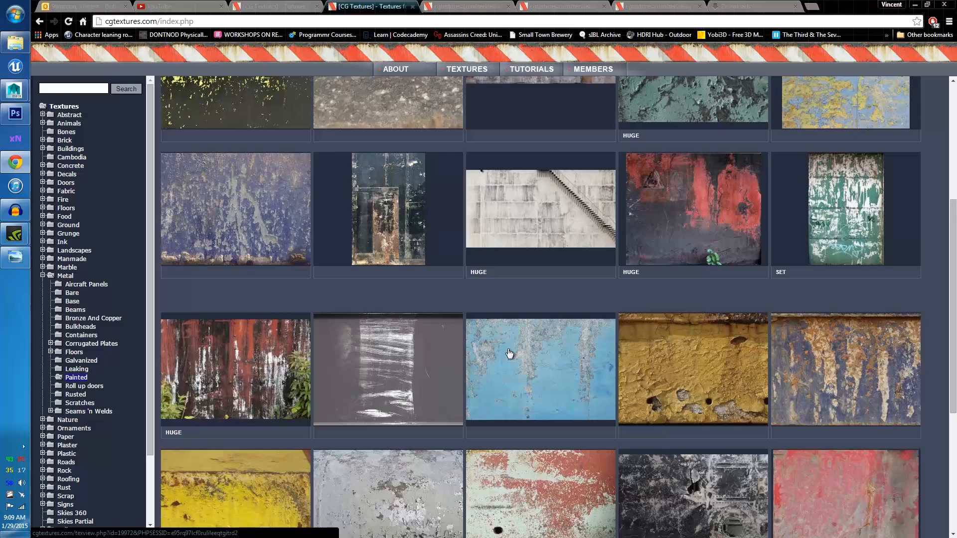
{"action": "scroll", "coordinate": [505, 355], "scroll_direction": "down", "scroll_amount": 2}
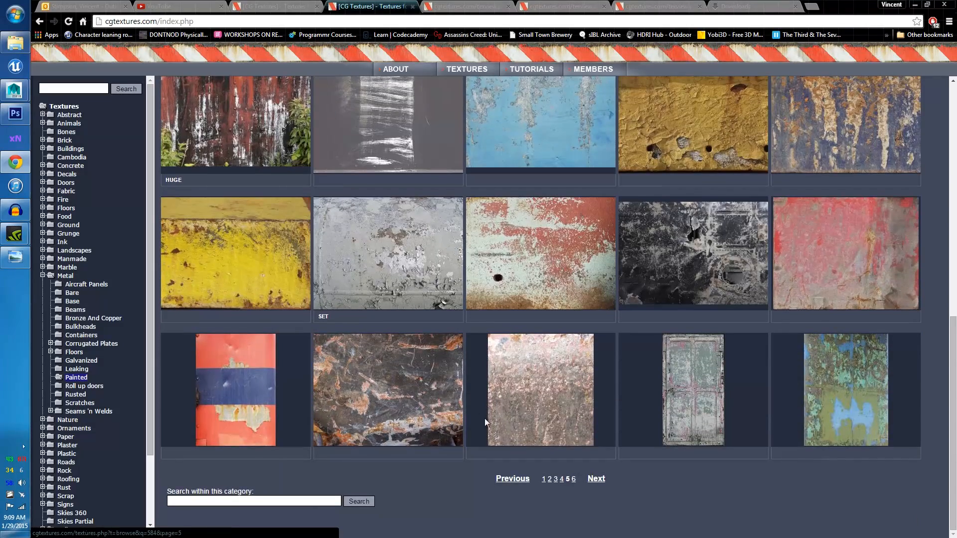
{"action": "left_click", "coordinate": [573, 481]}
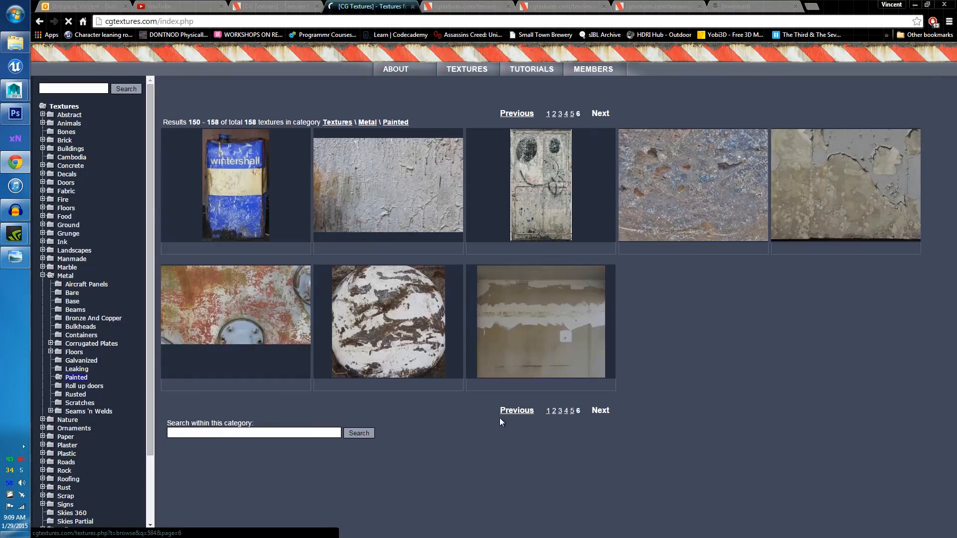
Return to page 2 and open the pale light-blue MetalPainted0132 texture
{"action": "left_click", "coordinate": [554, 412]}
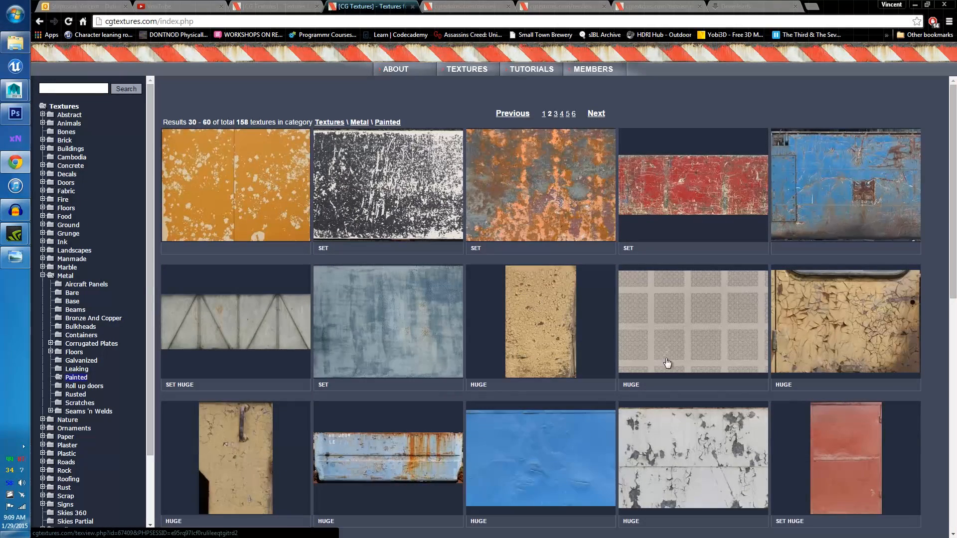
{"action": "scroll", "coordinate": [665, 359], "scroll_direction": "down", "scroll_amount": 3}
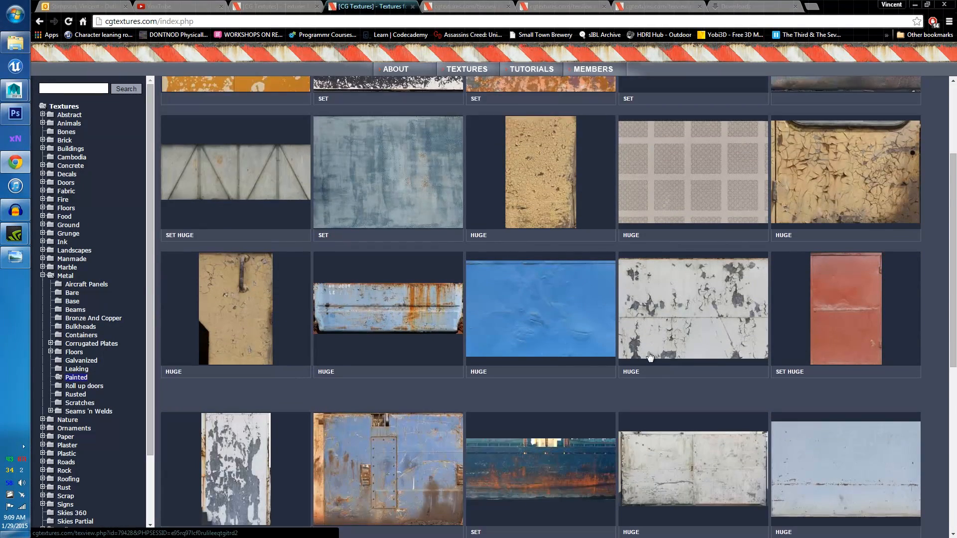
{"action": "scroll", "coordinate": [604, 358], "scroll_direction": "down", "scroll_amount": 2}
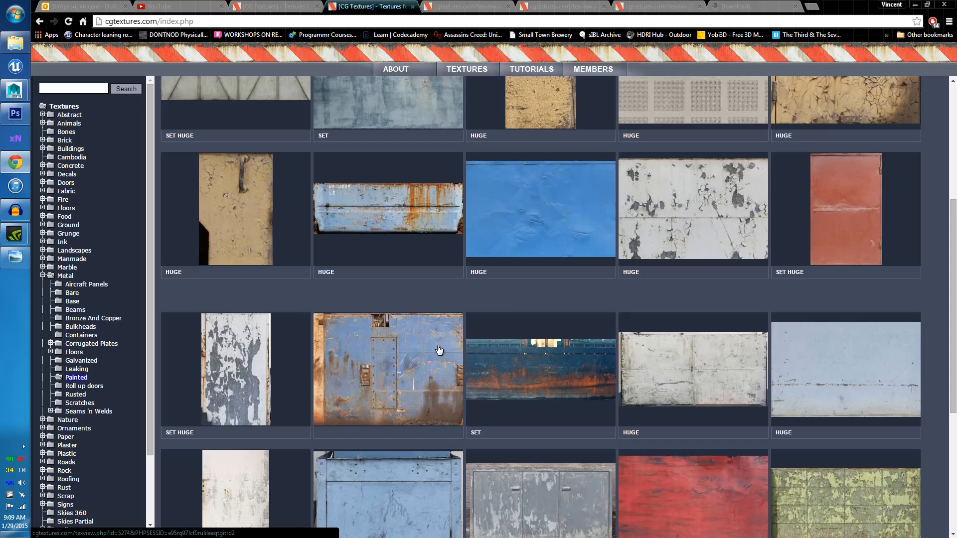
{"action": "left_click", "coordinate": [806, 366]}
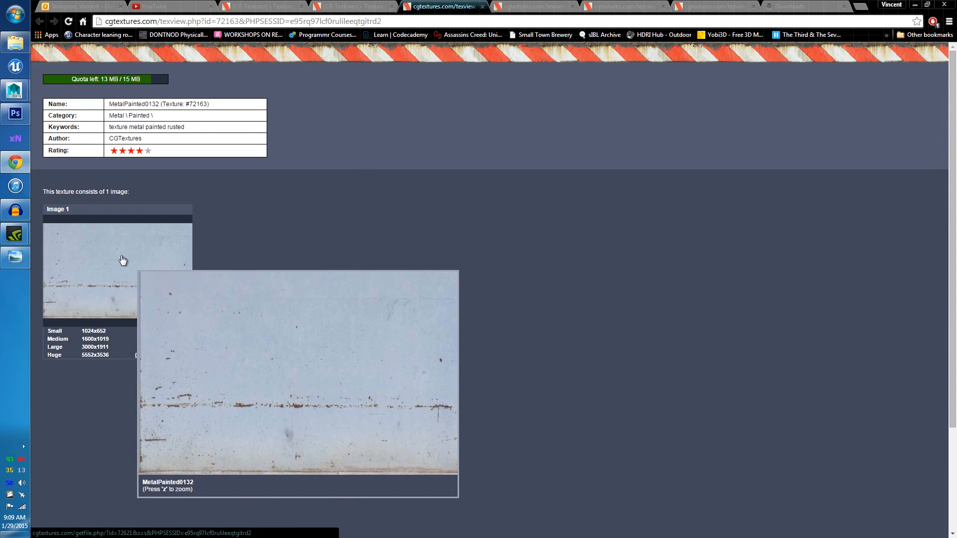
Download the Large 3000x1911 MetalPainted0132 image and show it in its Downloads folder
{"action": "left_click", "coordinate": [165, 348]}
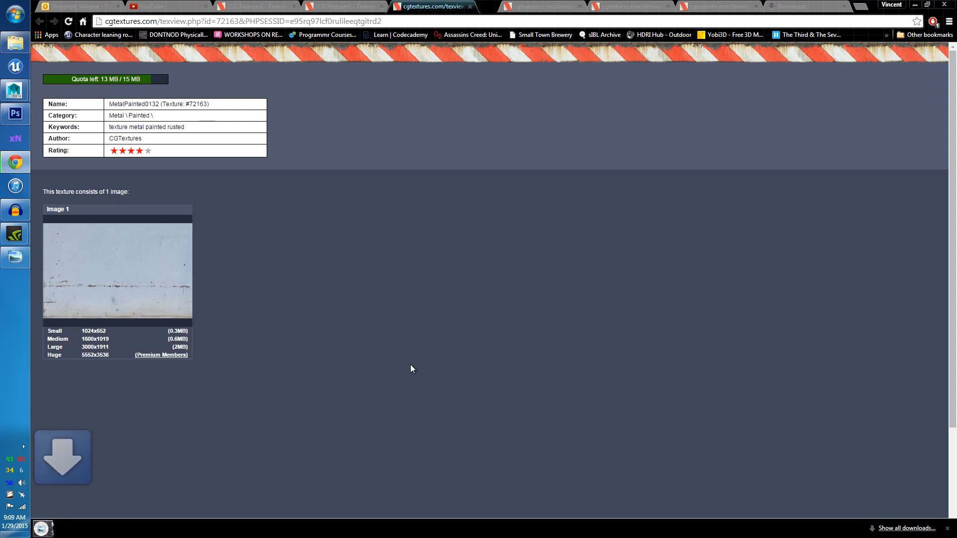
{"action": "left_click", "coordinate": [132, 527]}
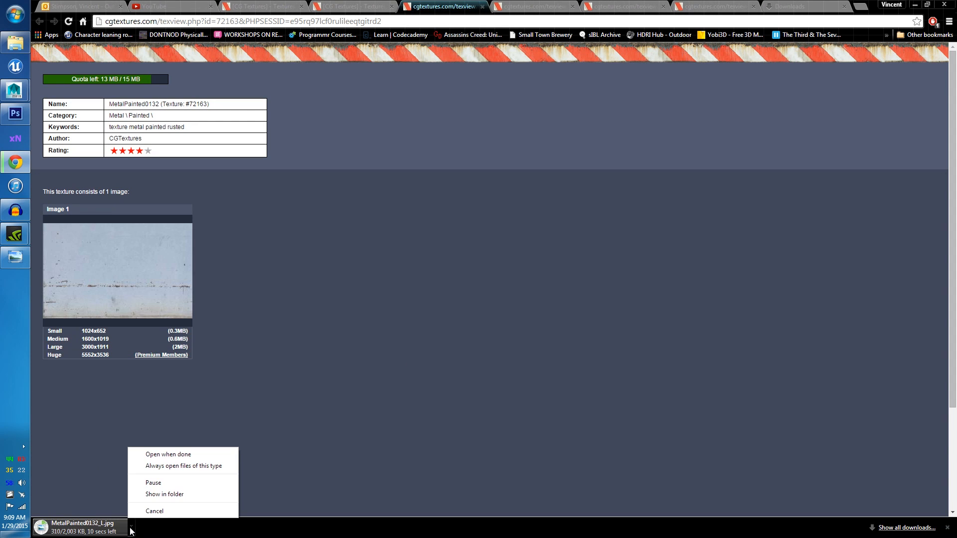
{"action": "left_click", "coordinate": [161, 494]}
Move MetalPainted0132_L from Downloads › Chrome into the Maya Textures folder
{"action": "mouse_move", "coordinate": [14, 43]}
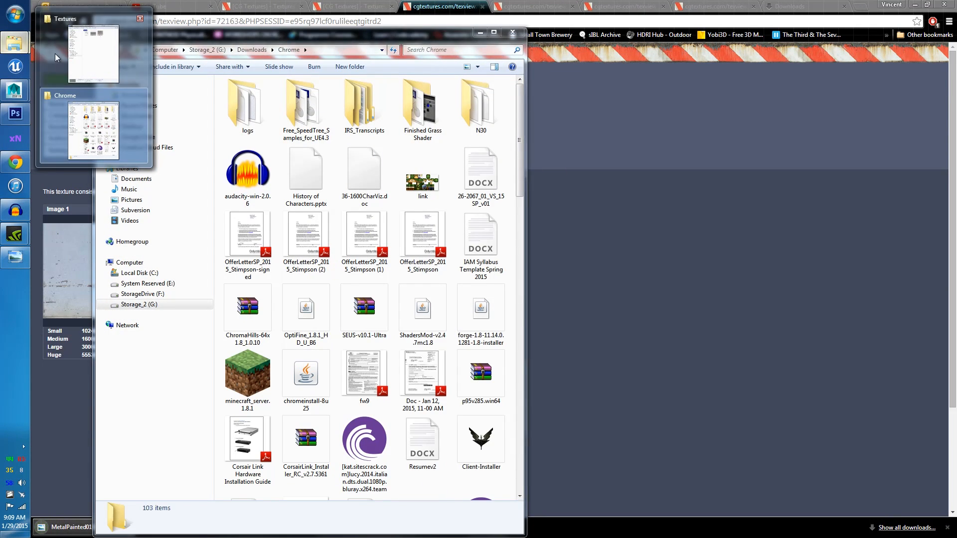
{"action": "mouse_move", "coordinate": [86, 55]}
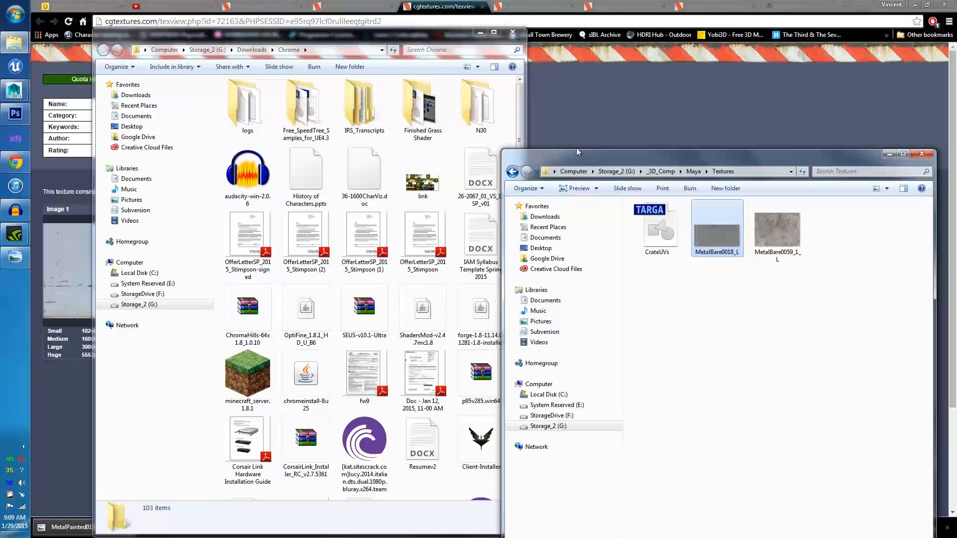
{"action": "left_click_drag", "start_coordinate": [579, 154], "coordinate": [651, 156]}
{"action": "left_click_drag", "start_coordinate": [521, 151], "coordinate": [524, 484]}
{"action": "left_click_drag", "start_coordinate": [364, 468], "coordinate": [752, 485]}
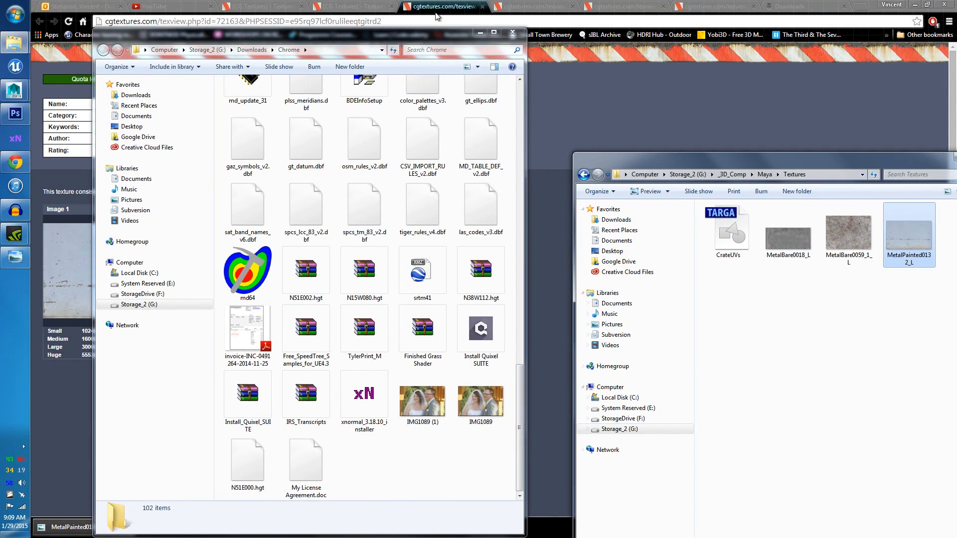
Minimize the Downloads window and Chrome to bring Photoshop back in front
{"action": "left_click", "coordinate": [473, 41]}
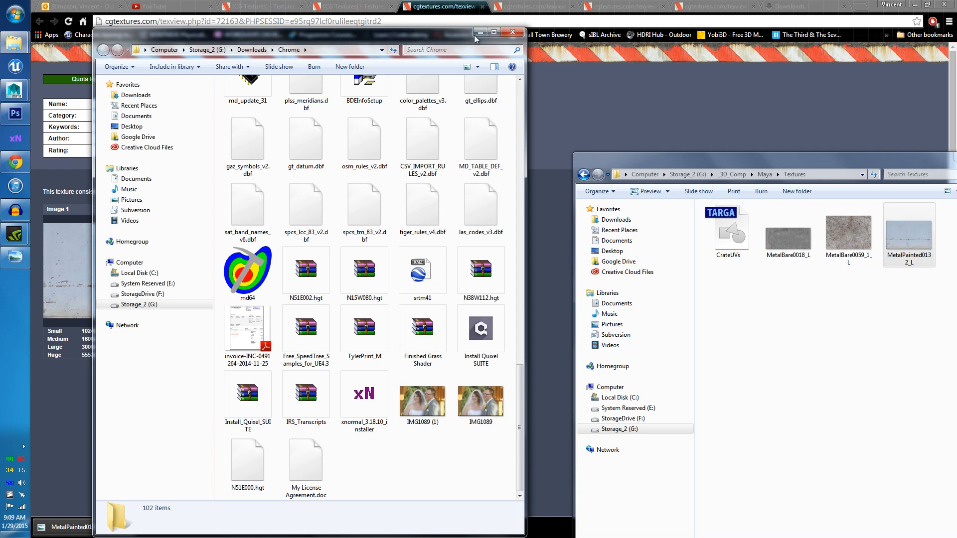
{"action": "left_click", "coordinate": [476, 34]}
{"action": "left_click", "coordinate": [915, 5]}
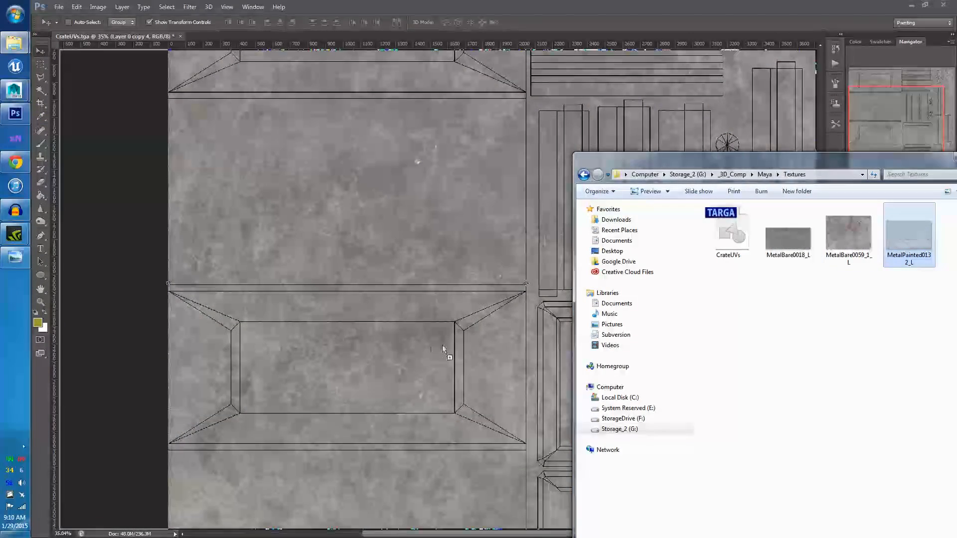
Drag MetalPainted0132_L onto the CrateUVs sheet as a new layer and position it
{"action": "left_click_drag", "start_coordinate": [444, 351], "coordinate": [402, 300]}
{"action": "scroll", "coordinate": [401, 366], "scroll_direction": "down", "scroll_amount": 4, "text": "alt"}
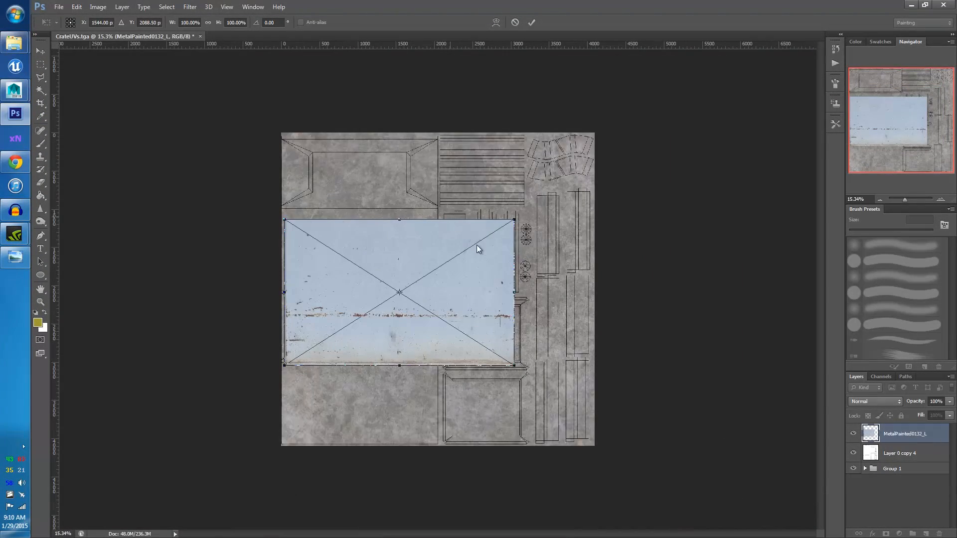
{"action": "left_click_drag", "start_coordinate": [461, 278], "coordinate": [659, 292]}
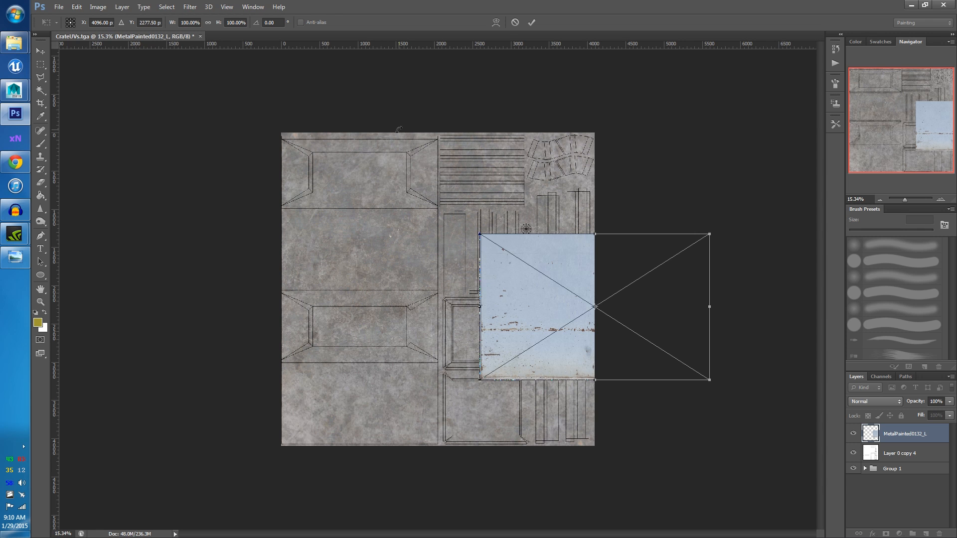
{"action": "left_click_drag", "start_coordinate": [551, 311], "coordinate": [375, 295]}
{"action": "key", "text": "ctrl+plus"}
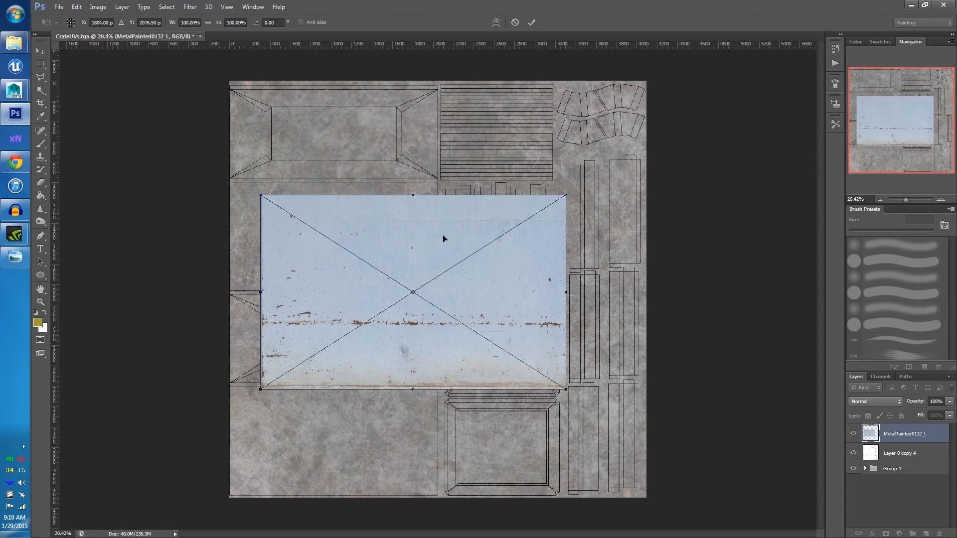
{"action": "left_click_drag", "start_coordinate": [444, 238], "coordinate": [425, 230]}
Rotate the texture 90° and stretch it over the left half of the sheet
{"action": "left_click_drag", "start_coordinate": [554, 187], "coordinate": [459, 396], "text": "shift"}
{"action": "left_click_drag", "start_coordinate": [405, 278], "coordinate": [355, 240]}
{"action": "left_click_drag", "start_coordinate": [425, 386], "coordinate": [439, 497]}
{"action": "scroll", "coordinate": [391, 355], "scroll_direction": "up", "scroll_amount": 5, "text": "alt"}
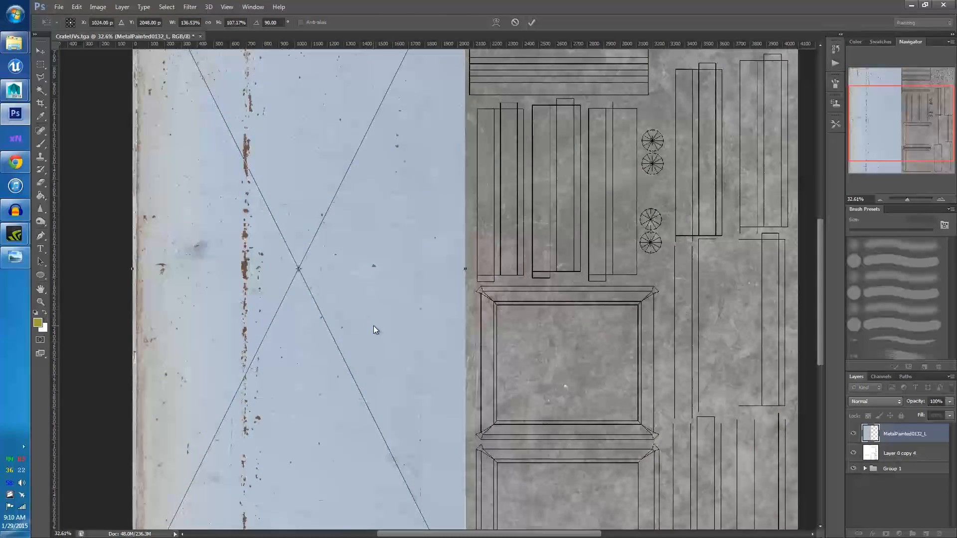
{"action": "key", "text": "alt+space"}
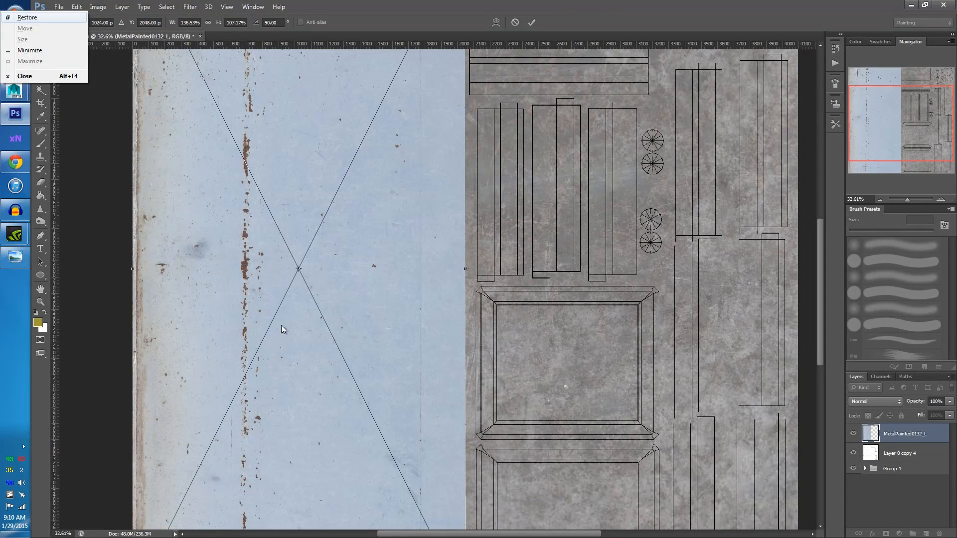
{"action": "key", "text": "Escape"}
Commit the rotated, stretched MetalPainted0132_L layer over the left half, inspect it, and pick Clone Stamp
{"action": "key", "text": "Return"}
{"action": "scroll", "coordinate": [224, 264], "scroll_direction": "up", "scroll_amount": 1, "text": "alt"}
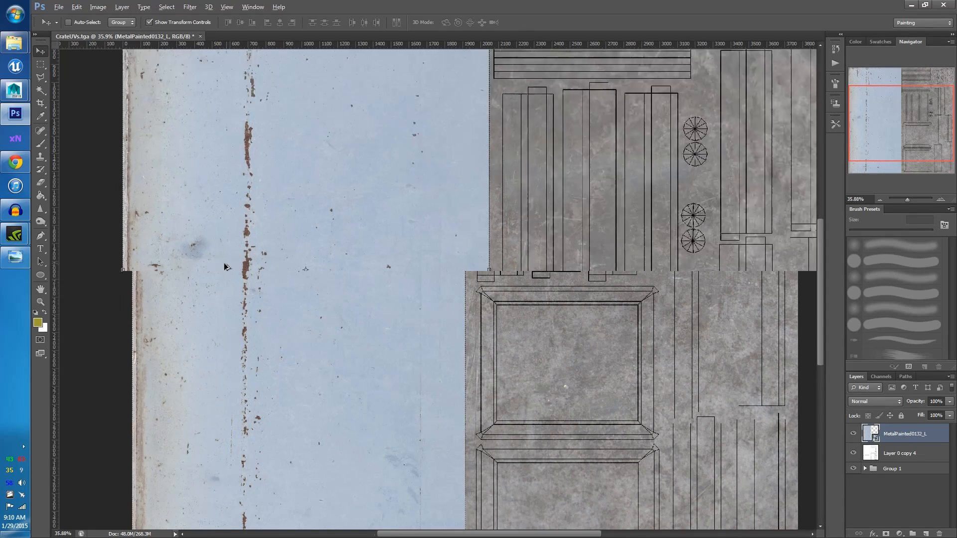
{"action": "scroll", "coordinate": [276, 280], "scroll_direction": "up", "scroll_amount": 13, "text": "alt"}
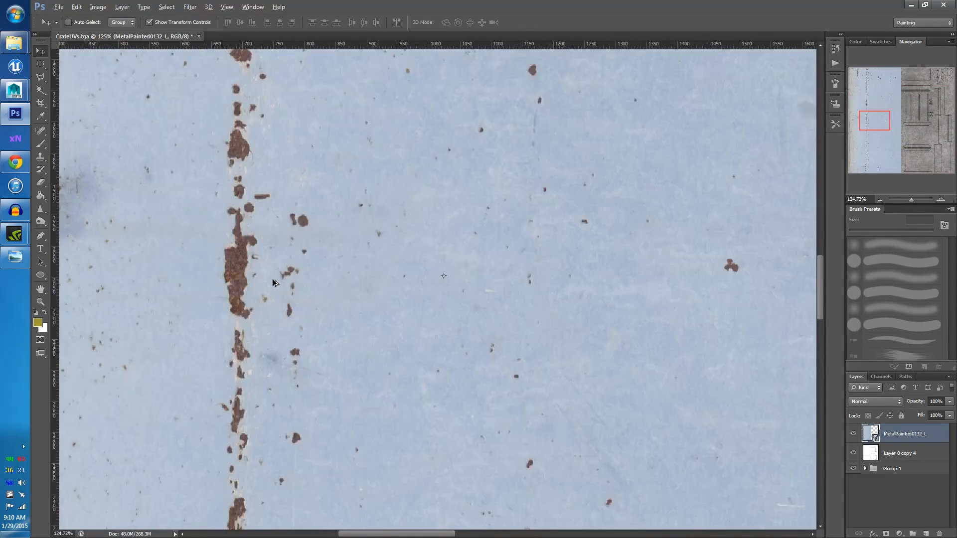
{"action": "scroll", "coordinate": [272, 279], "scroll_direction": "down", "scroll_amount": 20, "text": "alt"}
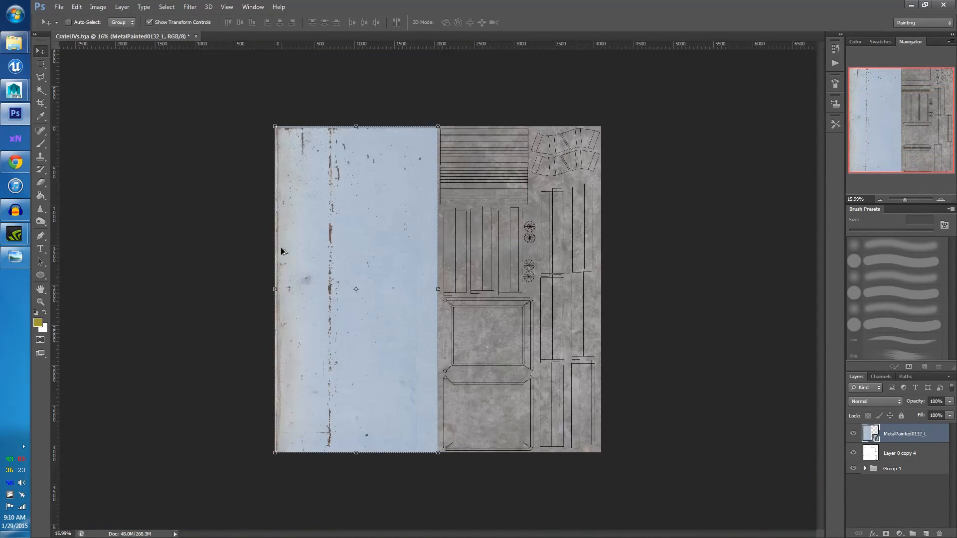
{"action": "scroll", "coordinate": [329, 244], "scroll_direction": "up", "scroll_amount": 17, "text": "alt"}
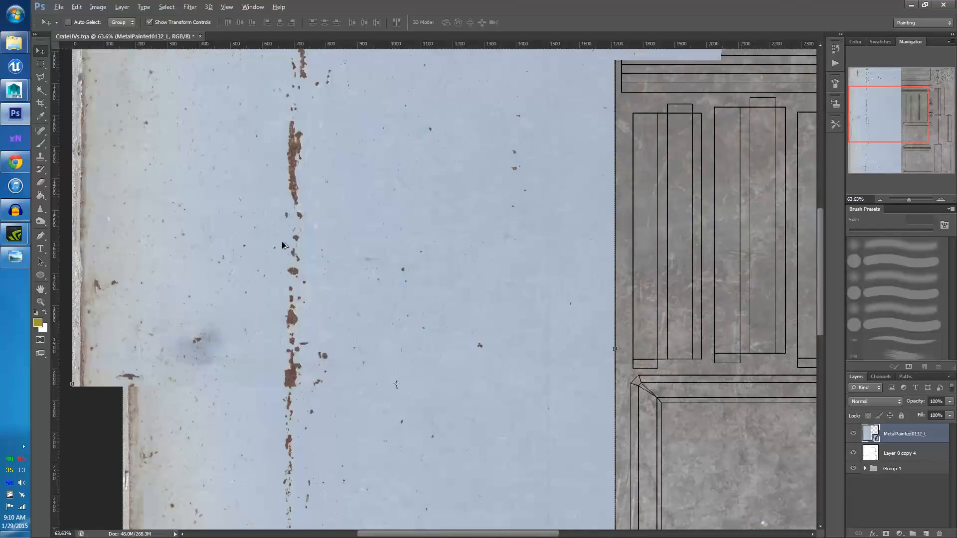
{"action": "scroll", "coordinate": [466, 295], "scroll_direction": "down", "scroll_amount": 6, "text": "alt"}
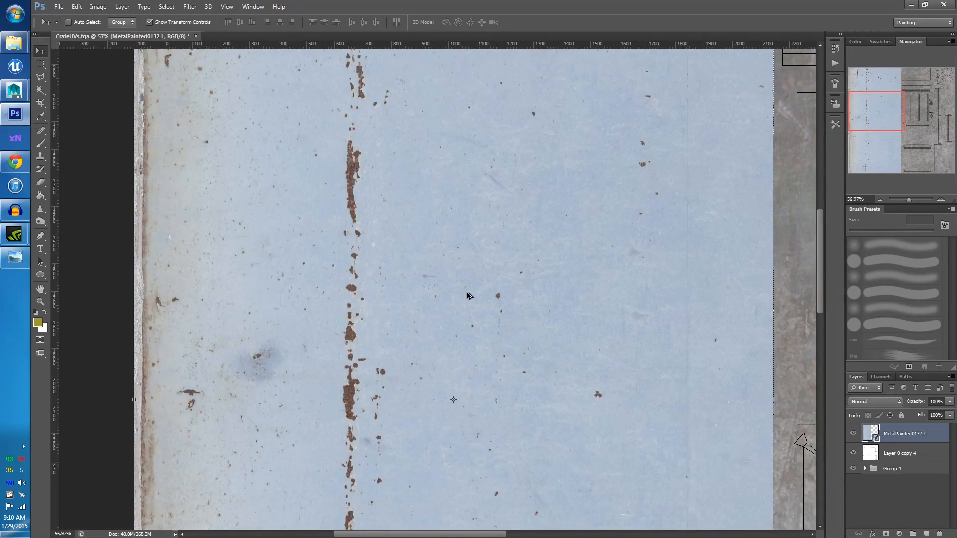
{"action": "scroll", "coordinate": [428, 295], "scroll_direction": "down", "scroll_amount": 7, "text": "alt"}
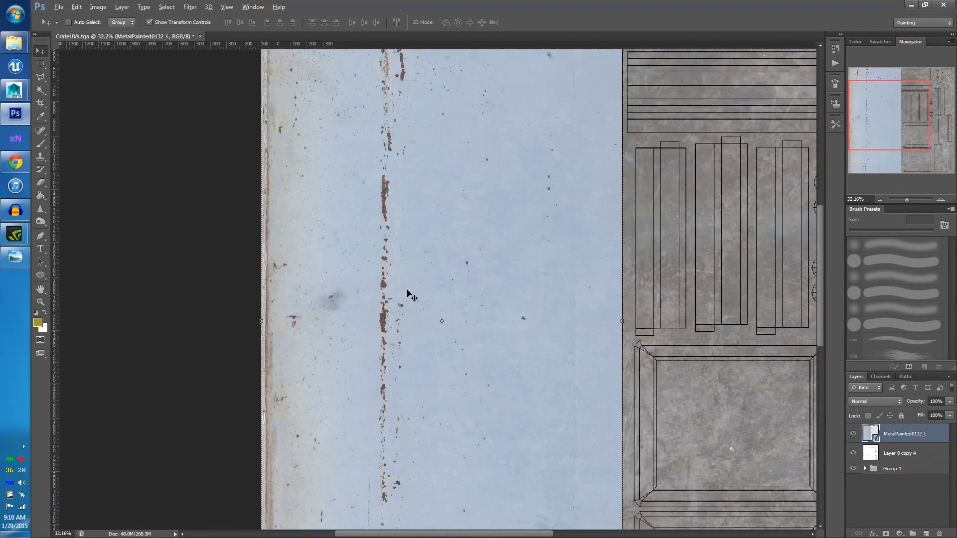
{"action": "scroll", "coordinate": [420, 275], "scroll_direction": "down", "scroll_amount": 5}
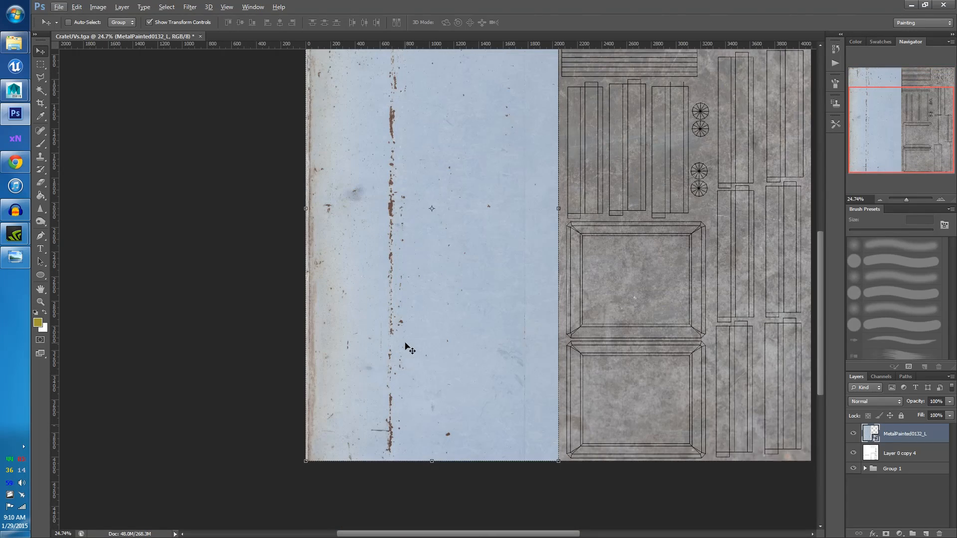
{"action": "scroll", "coordinate": [407, 346], "scroll_direction": "up", "scroll_amount": 4}
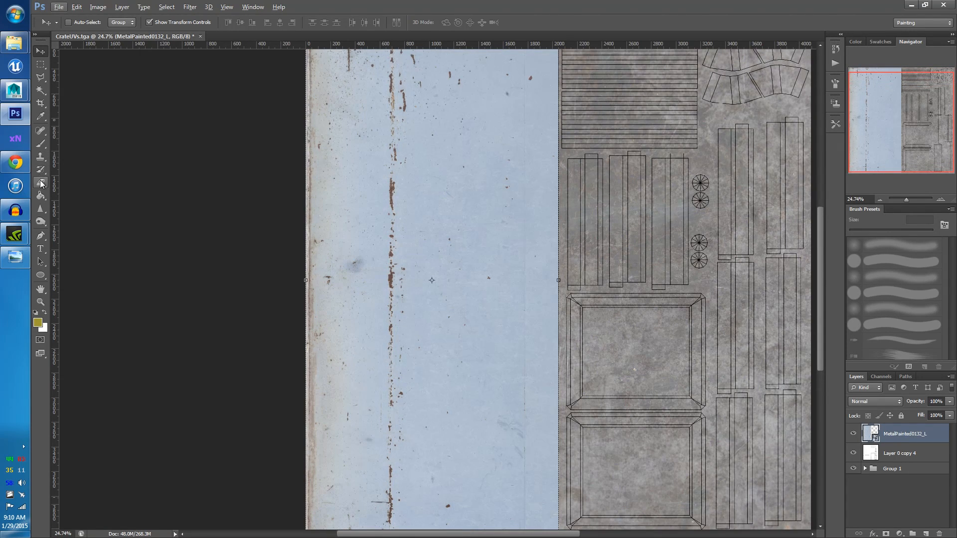
{"action": "left_click", "coordinate": [41, 156]}
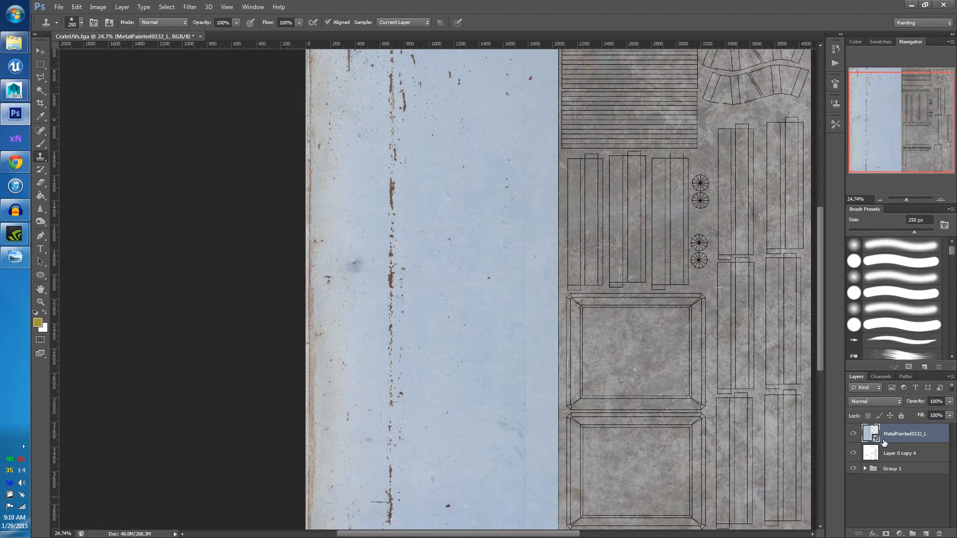
Rasterize the MetalPainted0132_L layer and give Clone Stamp a 60 px textured tip at 81% spacing
{"action": "left_click", "coordinate": [406, 192]}
{"action": "left_click", "coordinate": [463, 209]}
{"action": "key", "text": "F5"}
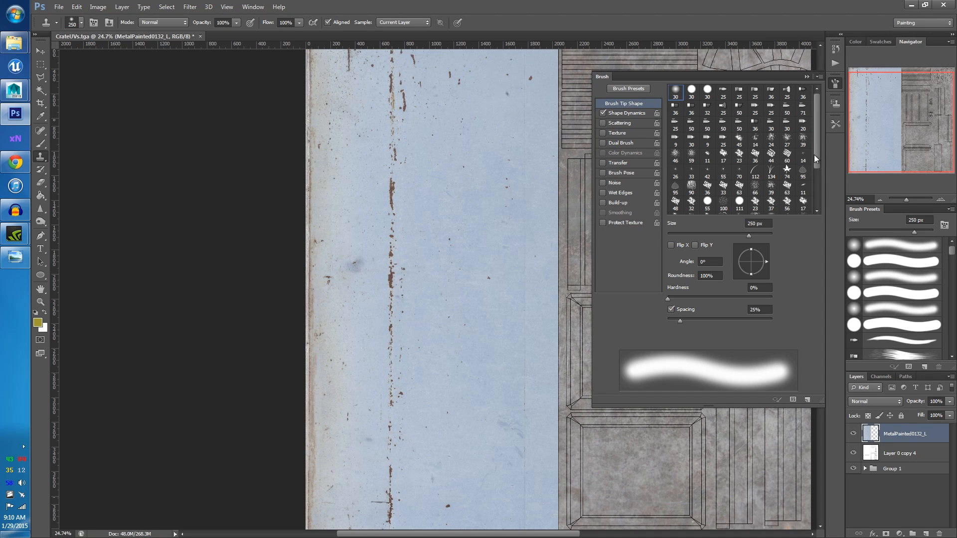
{"action": "left_click_drag", "start_coordinate": [815, 158], "coordinate": [819, 169]}
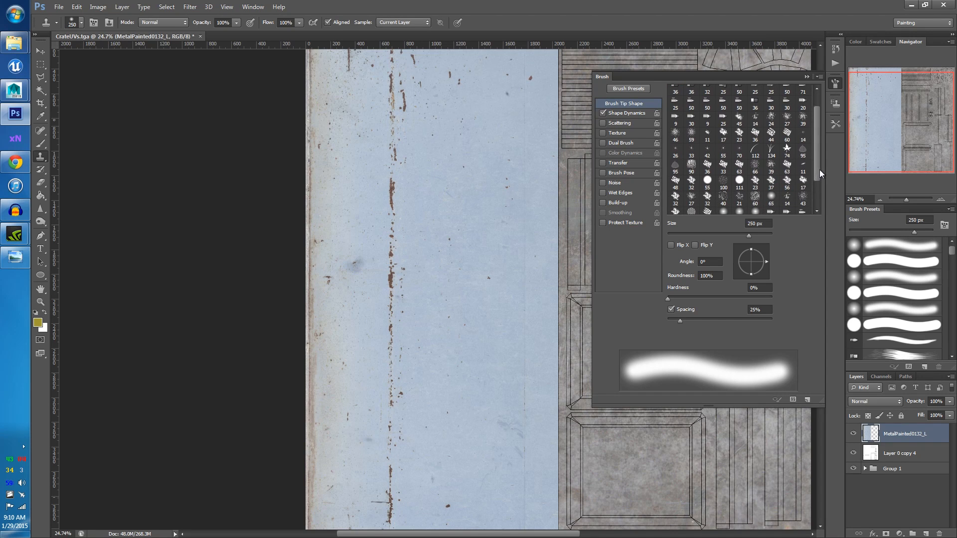
{"action": "left_click", "coordinate": [772, 169]}
{"action": "scroll", "coordinate": [764, 175], "scroll_direction": "down", "scroll_amount": 2}
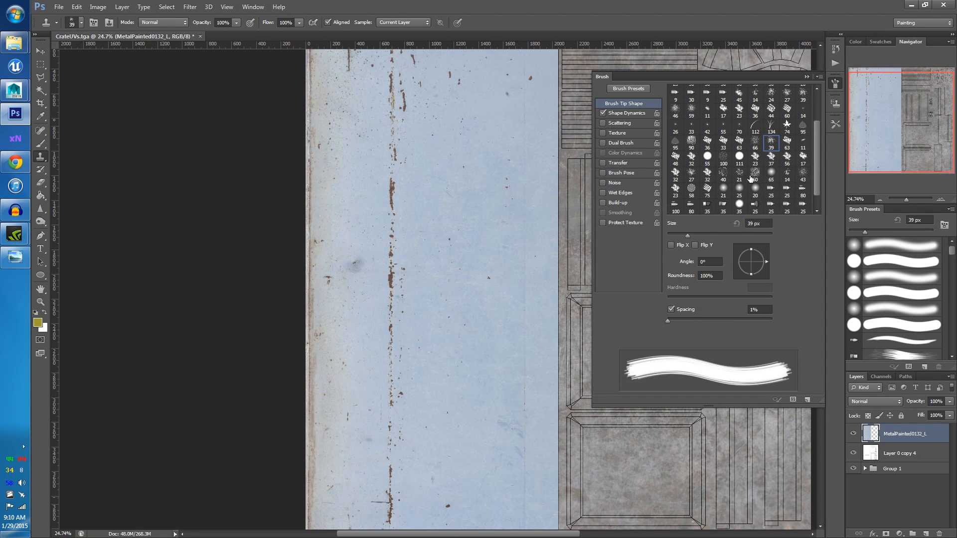
{"action": "left_click", "coordinate": [804, 176]}
{"action": "left_click", "coordinate": [756, 175]}
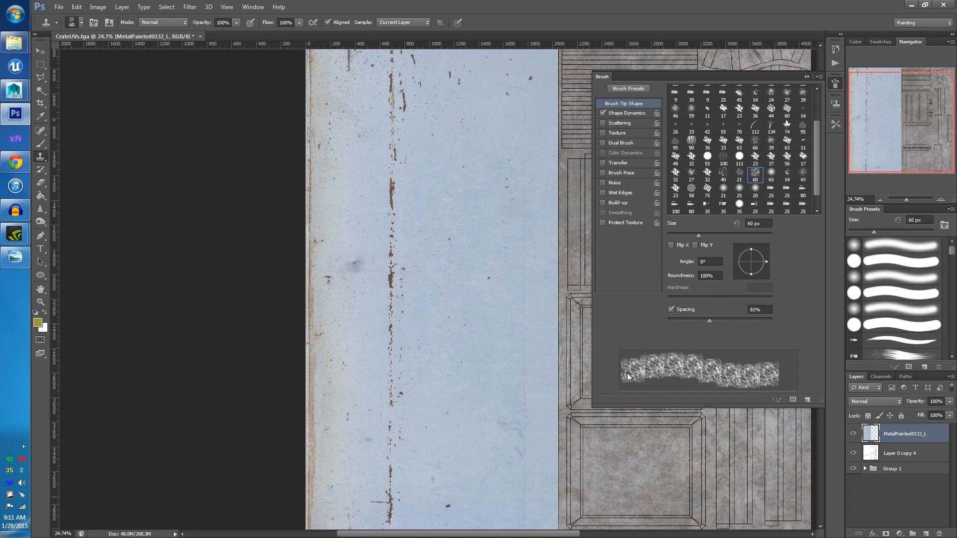
{"action": "left_click", "coordinate": [807, 77]}
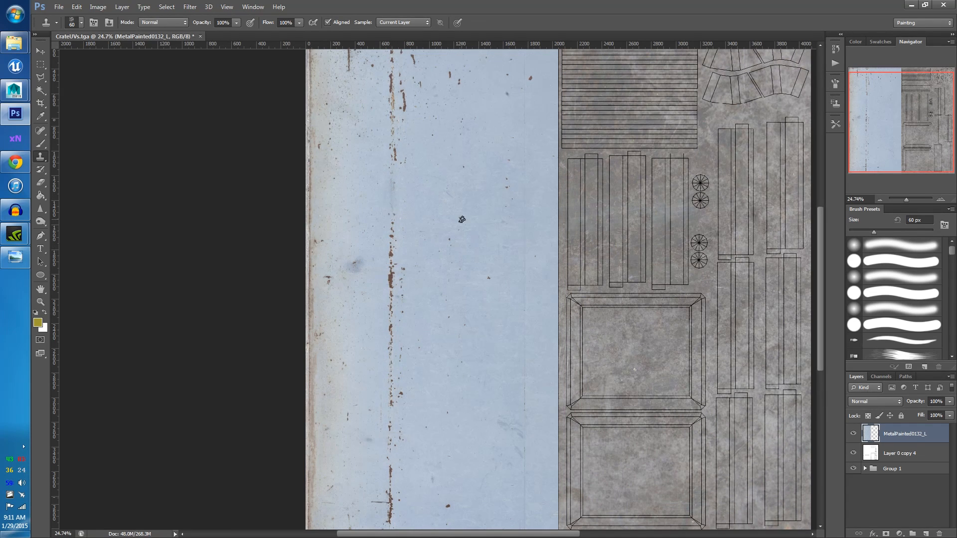
Enlarge the Clone Stamp to 300 px and clone clean blue paint over the vertical rust streak
{"action": "key", "text": "bracketright"}
{"action": "key", "text": "bracketright"}
{"action": "key", "text": "bracketright"}
{"action": "key", "text": "bracketright"}
{"action": "key", "text": "bracketright"}
{"action": "key", "text": "bracketright"}
{"action": "key", "text": "bracketright"}
{"action": "key", "text": "bracketright"}
{"action": "key", "text": "bracketright"}
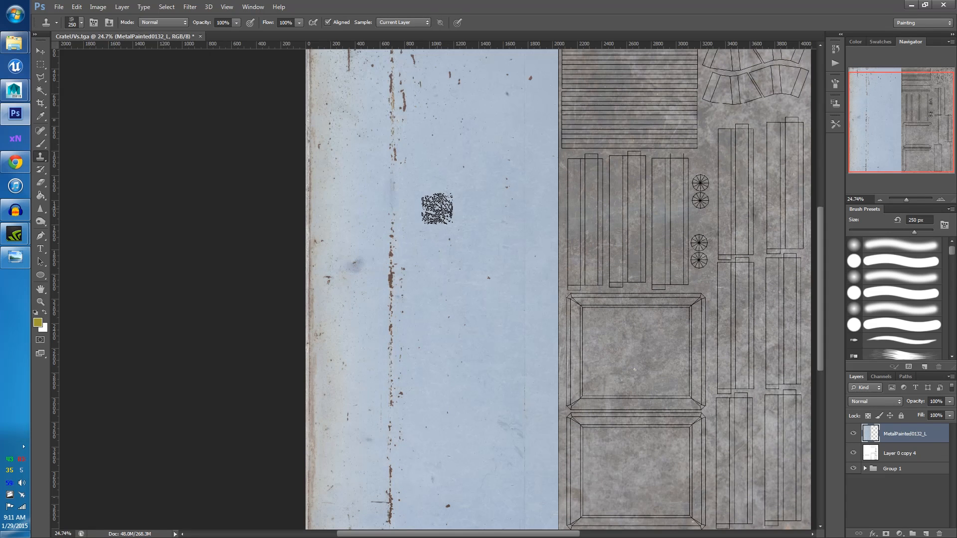
{"action": "left_click", "coordinate": [463, 309], "text": "alt"}
{"action": "mouse_move", "coordinate": [388, 266]}
{"action": "left_mouse_down"}
{"action": "mouse_move", "coordinate": [393, 314]}
{"action": "mouse_move", "coordinate": [388, 243]}
{"action": "mouse_move", "coordinate": [395, 325]}
{"action": "mouse_move", "coordinate": [393, 265]}
{"action": "mouse_move", "coordinate": [419, 302]}
{"action": "left_mouse_up"}
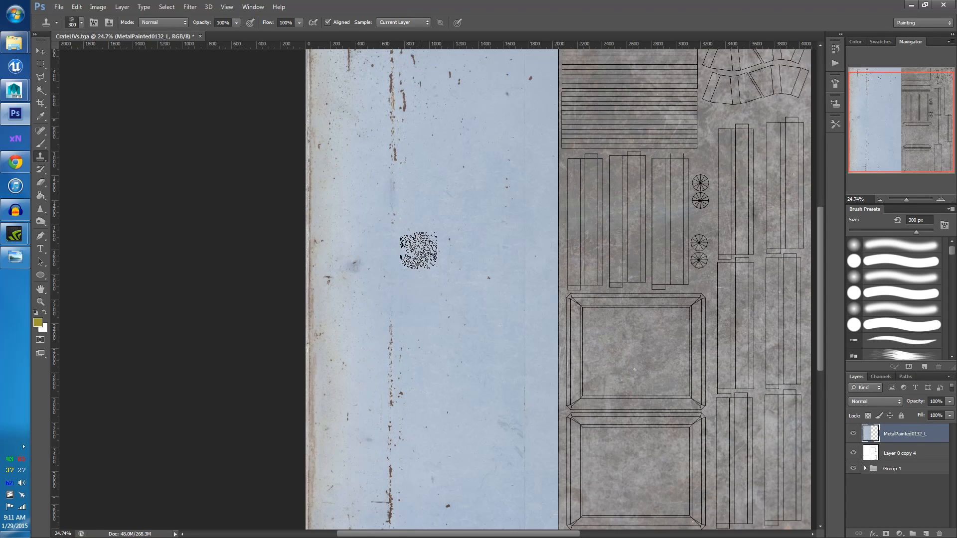
{"action": "scroll", "coordinate": [435, 270], "scroll_direction": "down", "scroll_amount": 5, "text": "alt"}
{"action": "scroll", "coordinate": [327, 229], "scroll_direction": "up", "scroll_amount": 3, "text": "alt"}
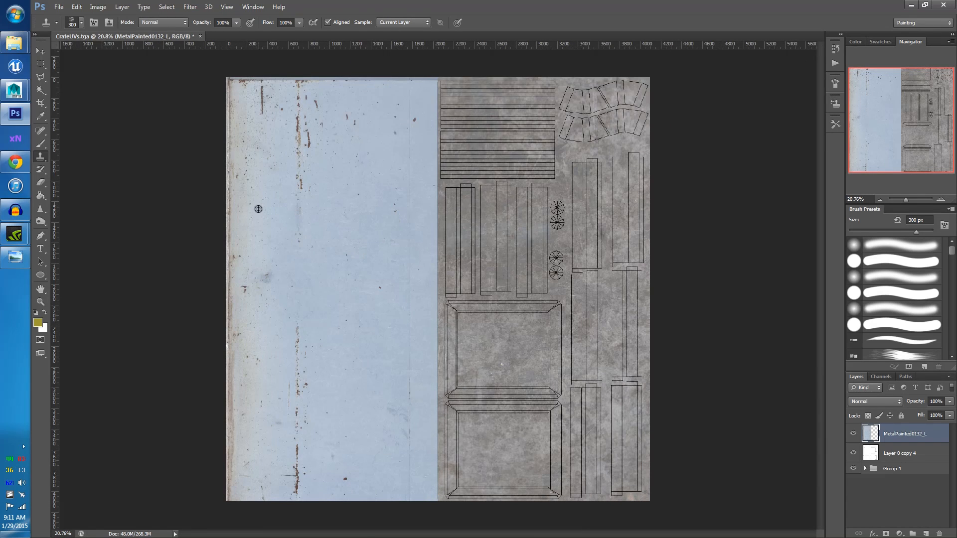
Resample clean paint near the upper streak and clone it over another rusty spot
{"action": "left_click", "coordinate": [300, 127], "text": "alt"}
{"action": "mouse_move", "coordinate": [371, 265]}
{"action": "left_mouse_down"}
{"action": "mouse_move", "coordinate": [379, 308]}
{"action": "mouse_move", "coordinate": [359, 284]}
{"action": "mouse_move", "coordinate": [396, 279]}
{"action": "left_mouse_up"}
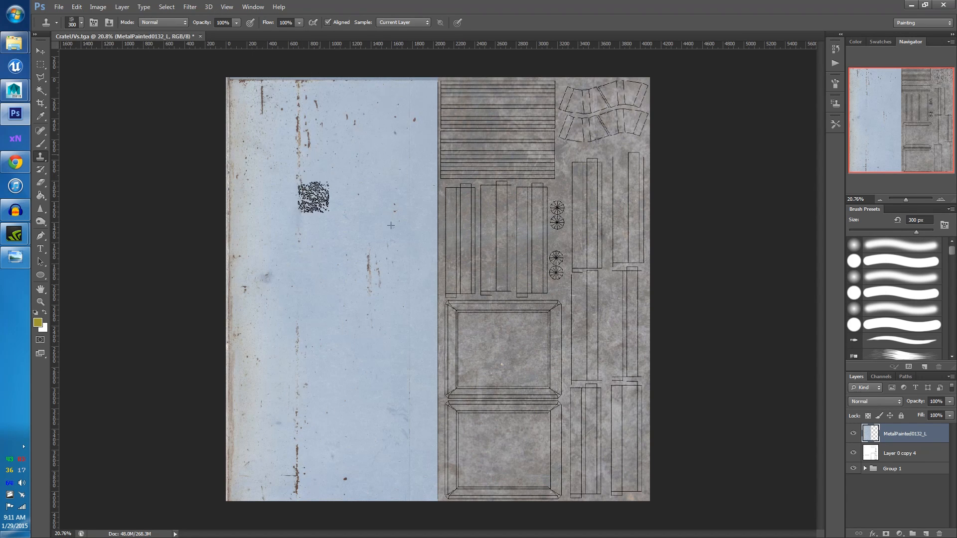
{"action": "scroll", "coordinate": [291, 236], "scroll_direction": "up", "scroll_amount": 5, "text": "alt"}
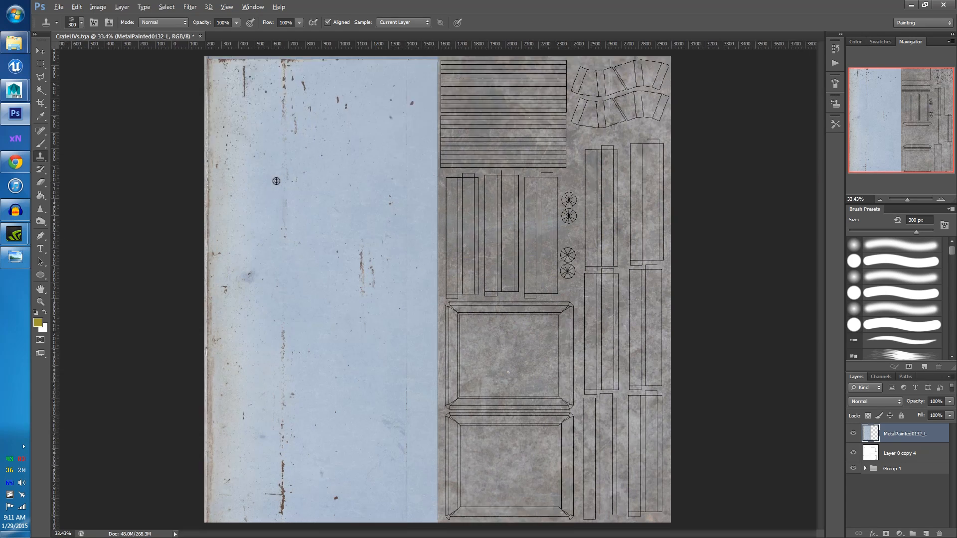
{"action": "scroll", "coordinate": [359, 200], "scroll_direction": "down", "scroll_amount": 5, "text": "alt"}
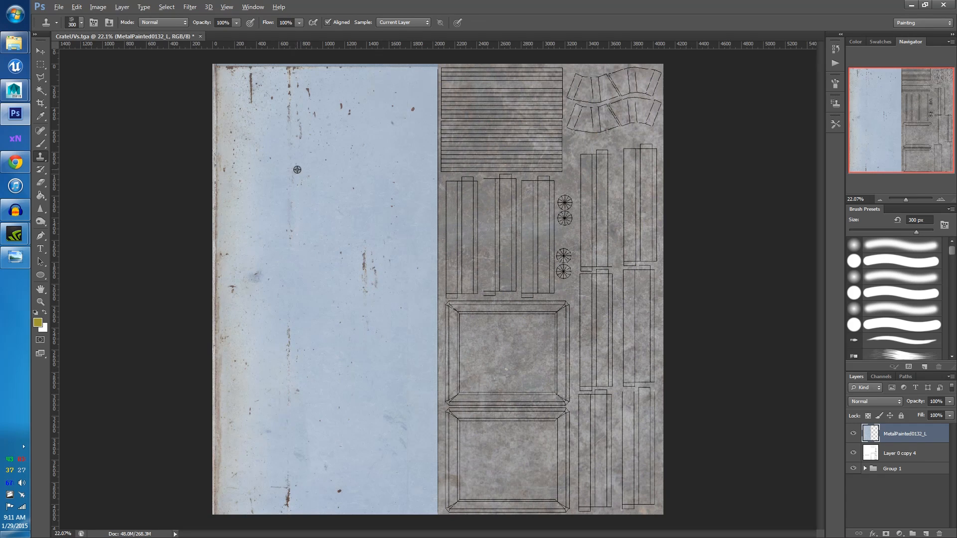
{"action": "scroll", "coordinate": [295, 164], "scroll_direction": "down", "scroll_amount": 2, "text": "alt"}
{"action": "scroll", "coordinate": [285, 154], "scroll_direction": "up", "scroll_amount": 4, "text": "alt"}
{"action": "scroll", "coordinate": [288, 154], "scroll_direction": "up", "scroll_amount": 2}
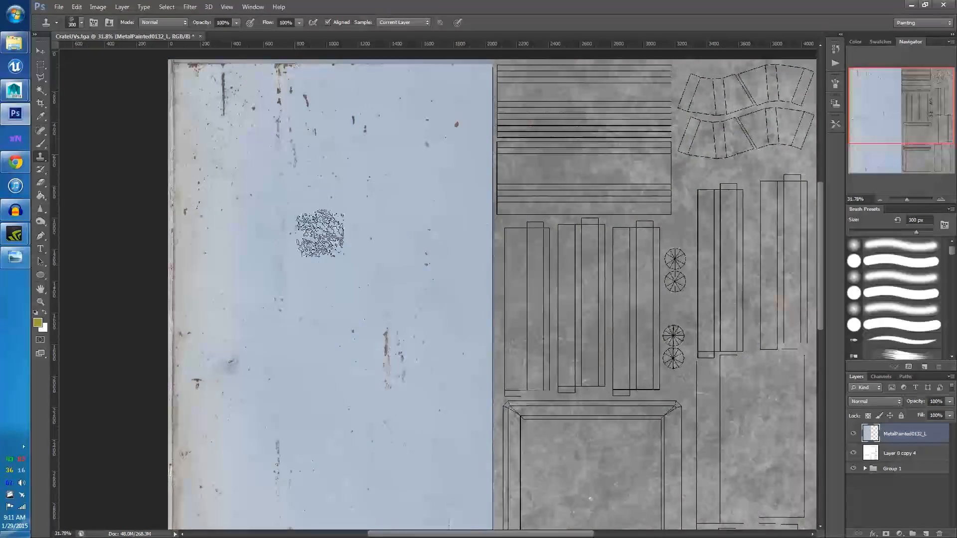
{"action": "scroll", "coordinate": [252, 213], "scroll_direction": "down", "scroll_amount": 2, "text": "alt"}
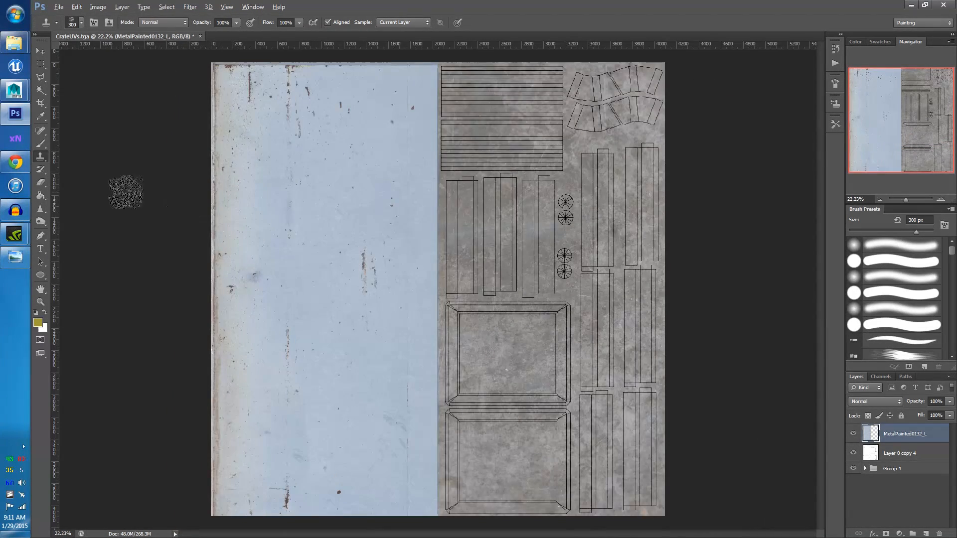
{"action": "left_click", "coordinate": [40, 64]}
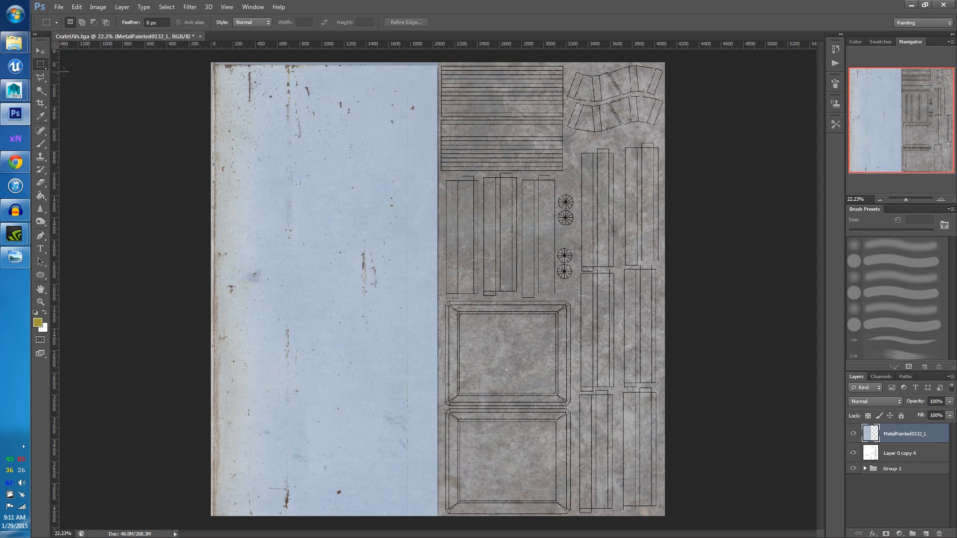
{"action": "left_click", "coordinate": [42, 51]}
{"action": "left_click_drag", "start_coordinate": [209, 289], "coordinate": [205, 289]}
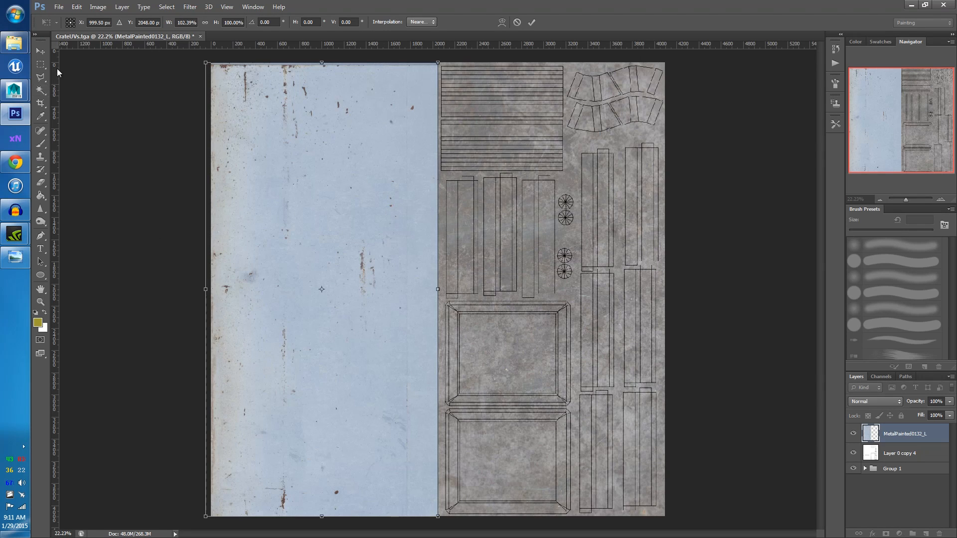
{"action": "left_click", "coordinate": [41, 64]}
{"action": "left_click", "coordinate": [445, 205]}
{"action": "scroll", "coordinate": [385, 313], "scroll_direction": "down", "scroll_amount": 2, "text": "alt"}
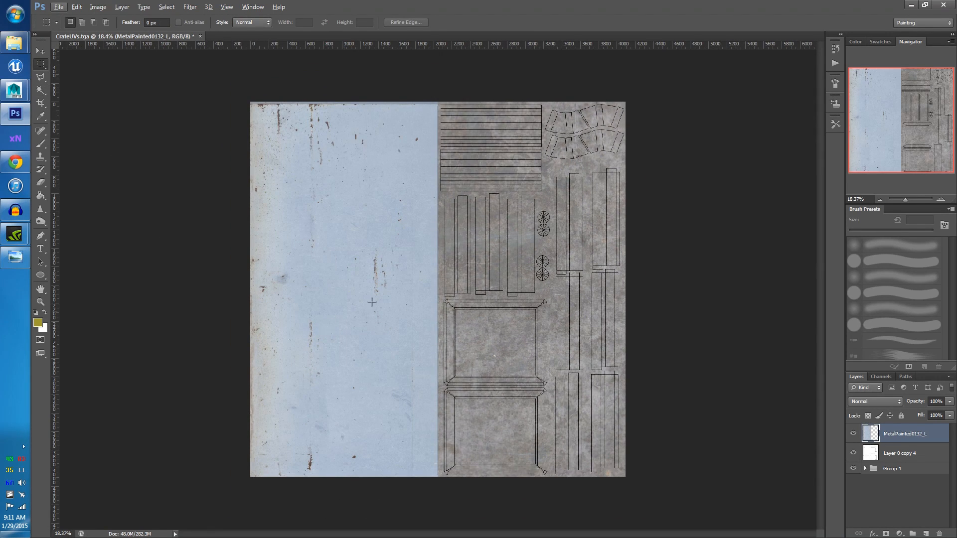
{"action": "scroll", "coordinate": [319, 378], "scroll_direction": "up", "scroll_amount": 7, "text": "alt"}
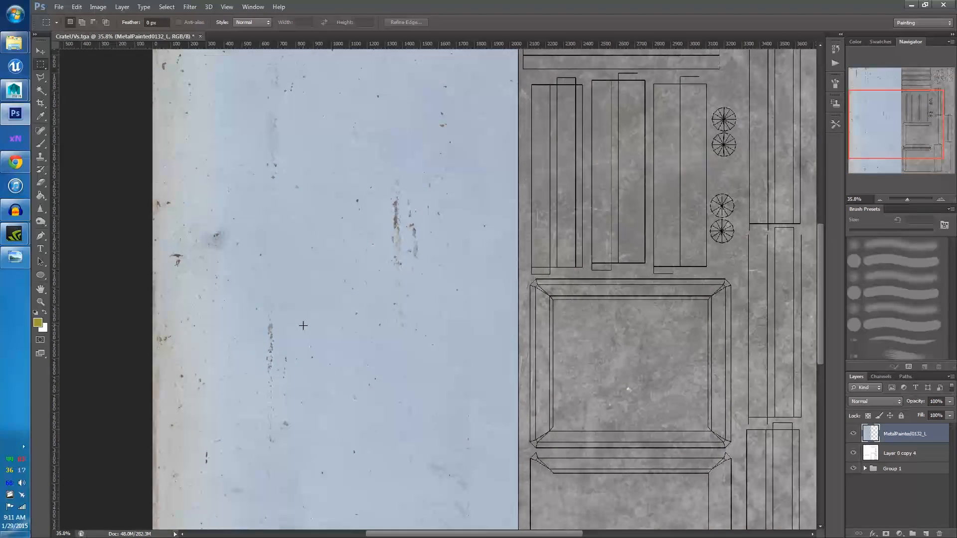
{"action": "scroll", "coordinate": [477, 293], "scroll_direction": "down", "scroll_amount": 4, "text": "alt"}
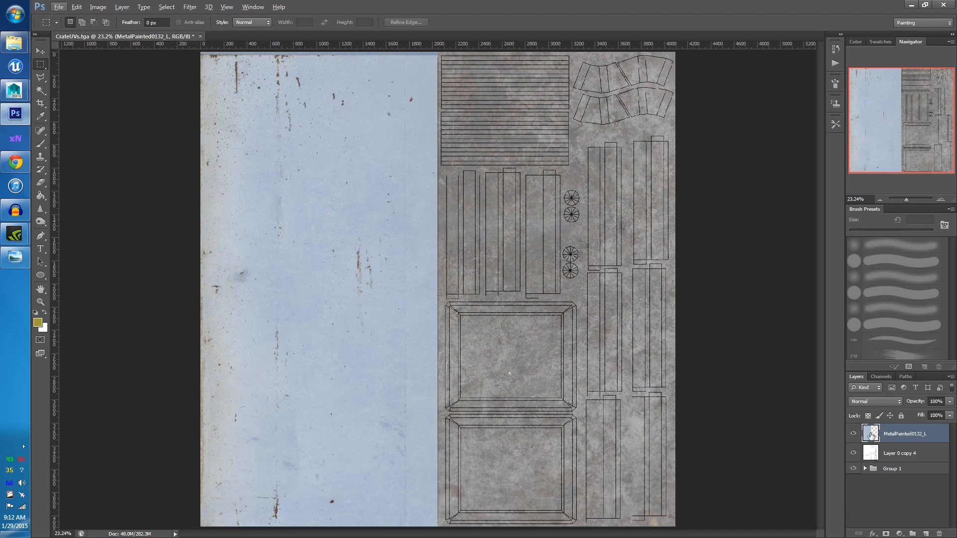
Duplicate the painted-metal layer and move the copy down-right below the original, aligned to the planks
{"action": "left_click_drag", "start_coordinate": [870, 436], "coordinate": [926, 533]}
{"action": "left_click_drag", "start_coordinate": [871, 435], "coordinate": [928, 534]}
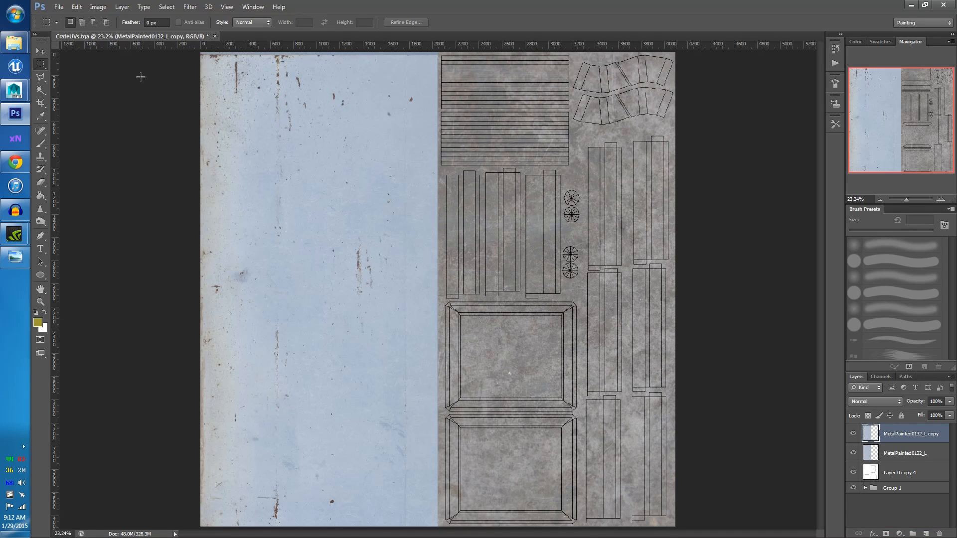
{"action": "left_click", "coordinate": [41, 51]}
{"action": "left_click_drag", "start_coordinate": [323, 272], "coordinate": [465, 516]}
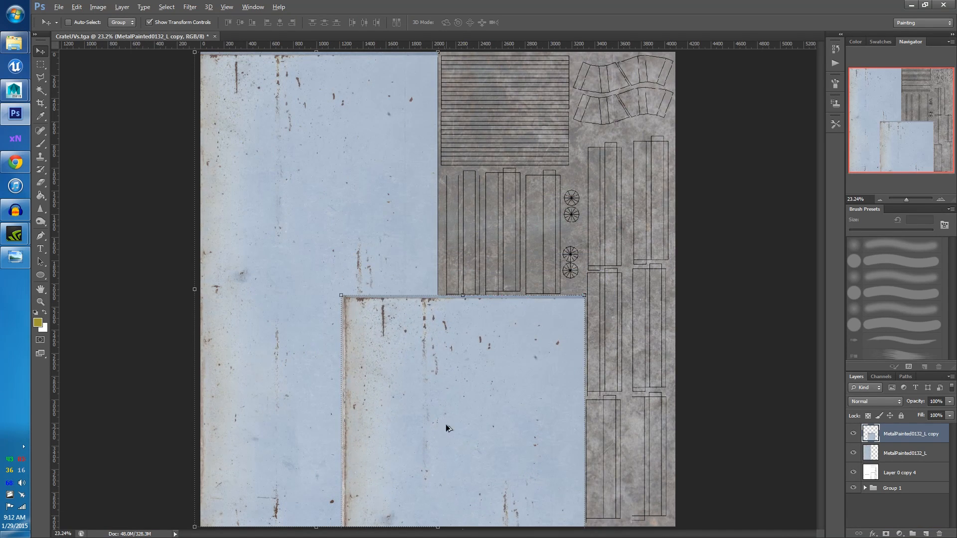
{"action": "scroll", "coordinate": [446, 423], "scroll_direction": "down", "scroll_amount": 3, "text": "alt"}
{"action": "left_click_drag", "start_coordinate": [872, 435], "coordinate": [876, 461]}
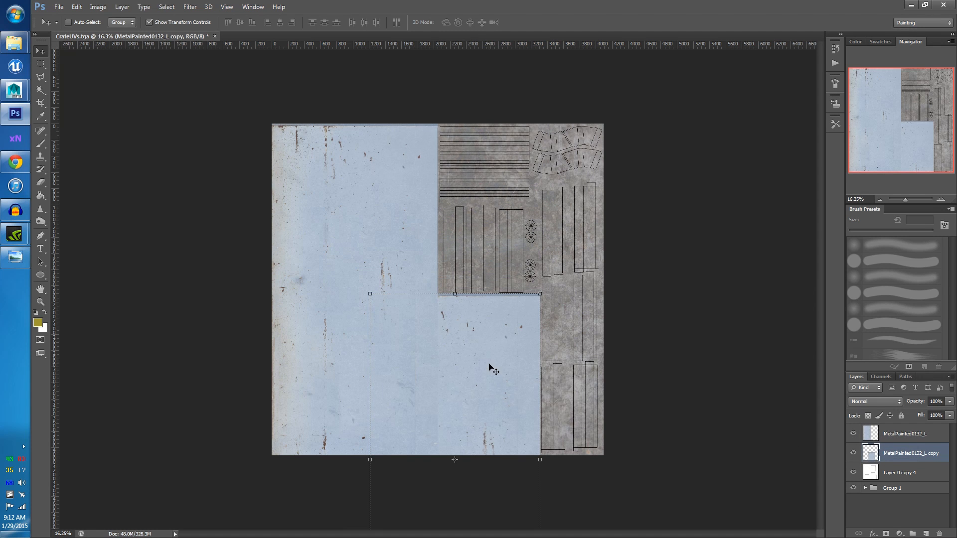
{"action": "mouse_move", "coordinate": [492, 367]}
{"action": "left_mouse_down"}
{"action": "mouse_move", "coordinate": [462, 373]}
{"action": "mouse_move", "coordinate": [491, 377]}
{"action": "left_mouse_up"}
{"action": "scroll", "coordinate": [491, 377], "scroll_direction": "up", "scroll_amount": 2, "text": "alt"}
{"action": "scroll", "coordinate": [552, 393], "scroll_direction": "up", "scroll_amount": 2, "text": "alt"}
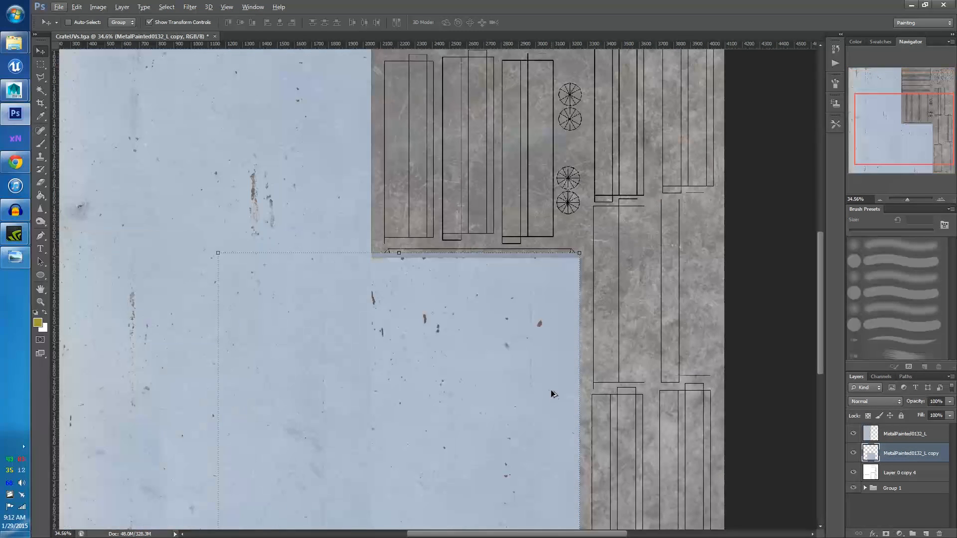
{"action": "mouse_move", "coordinate": [552, 393]}
{"action": "left_mouse_down"}
{"action": "mouse_move", "coordinate": [509, 369]}
{"action": "mouse_move", "coordinate": [546, 383]}
{"action": "mouse_move", "coordinate": [556, 376]}
{"action": "left_mouse_up"}
{"action": "scroll", "coordinate": [509, 325], "scroll_direction": "up", "scroll_amount": 2, "text": "alt"}
Delete the overlapping strip along the copy's top edge so it sits flush with the grey planks
{"action": "left_click", "coordinate": [40, 64]}
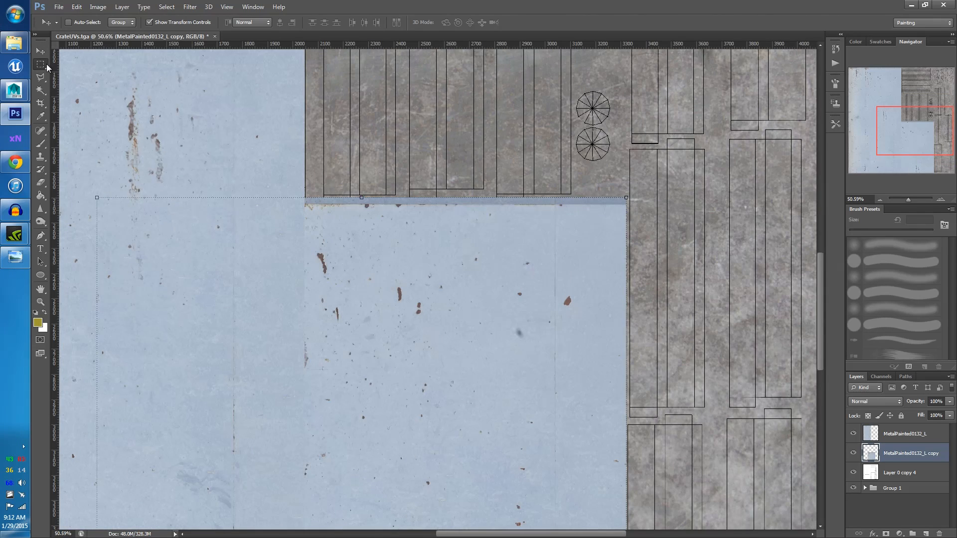
{"action": "left_click_drag", "start_coordinate": [632, 208], "coordinate": [205, 175]}
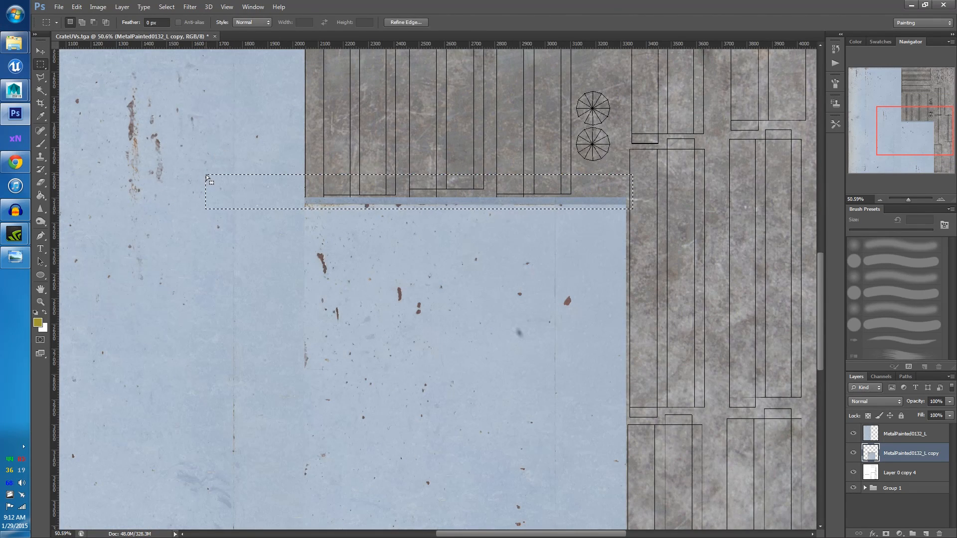
{"action": "key", "text": "Delete"}
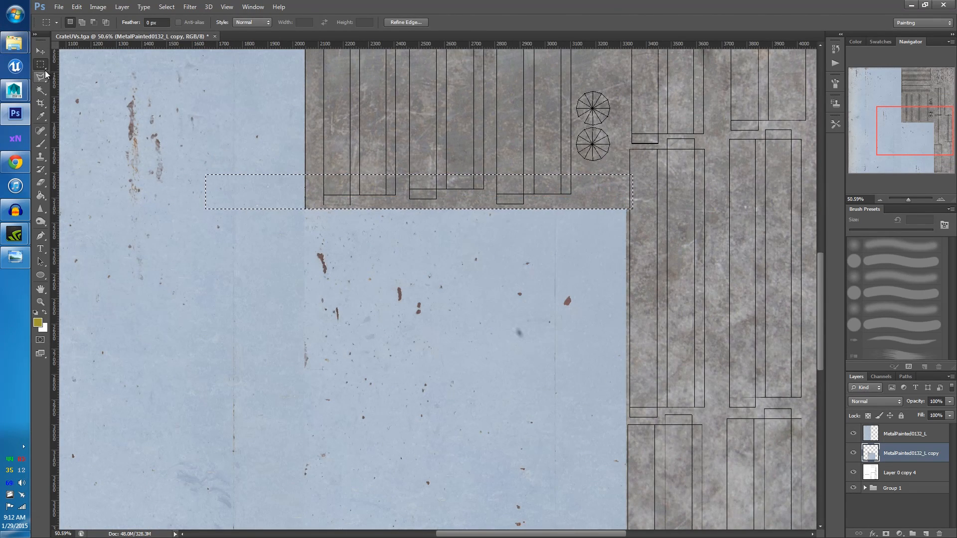
{"action": "key", "text": "ctrl+d"}
{"action": "scroll", "coordinate": [513, 210], "scroll_direction": "down", "scroll_amount": 2, "text": "alt"}
{"action": "scroll", "coordinate": [513, 211], "scroll_direction": "down", "scroll_amount": 2}
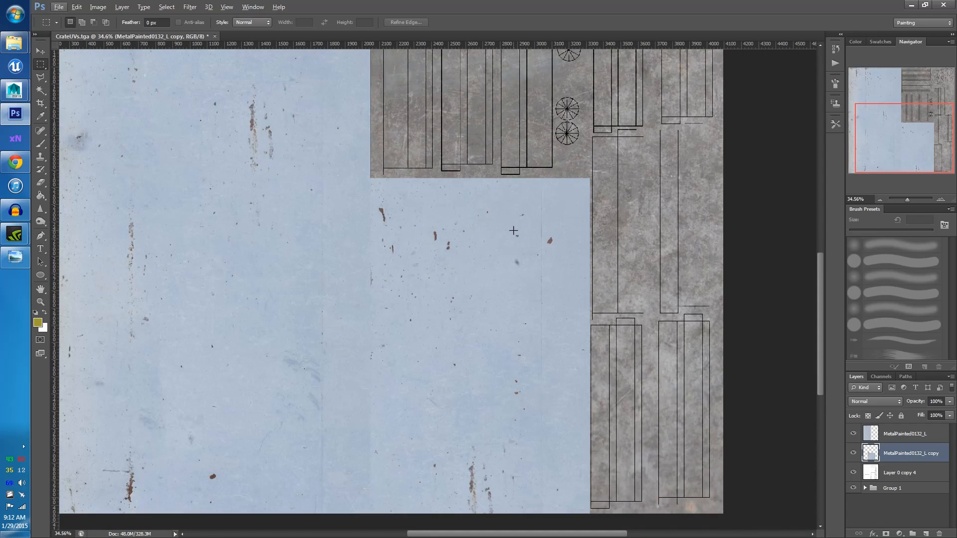
{"action": "scroll", "coordinate": [632, 338], "scroll_direction": "up", "scroll_amount": 4, "text": "alt"}
{"action": "scroll", "coordinate": [632, 338], "scroll_direction": "up", "scroll_amount": 5, "text": "alt"}
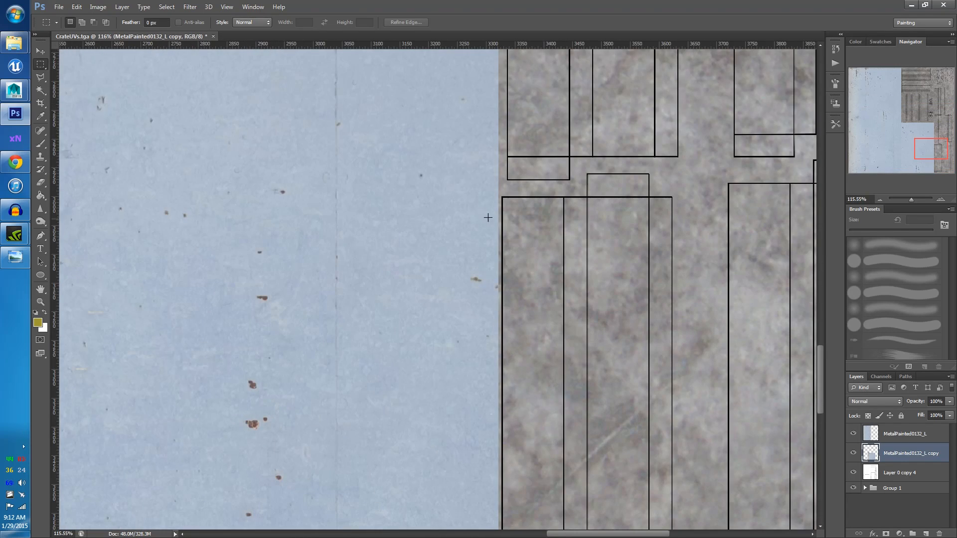
{"action": "scroll", "coordinate": [497, 324], "scroll_direction": "down", "scroll_amount": 5}
{"action": "scroll", "coordinate": [508, 340], "scroll_direction": "up", "scroll_amount": 1, "text": "alt"}
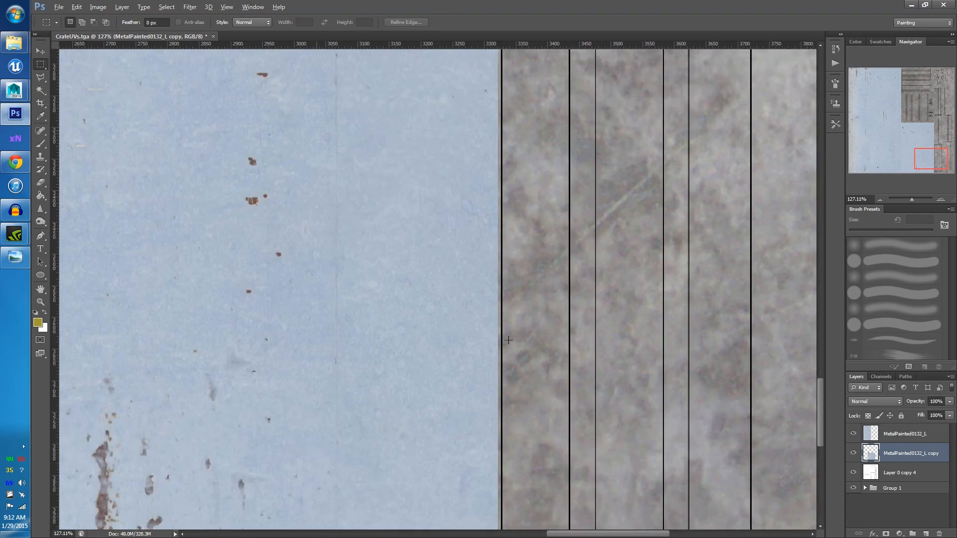
{"action": "scroll", "coordinate": [508, 339], "scroll_direction": "up", "scroll_amount": 20, "text": "alt"}
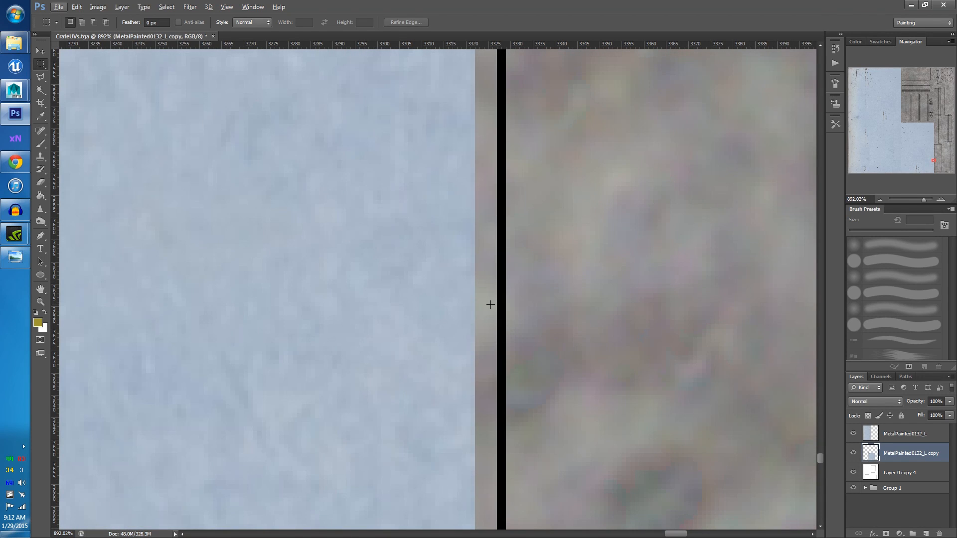
{"action": "scroll", "coordinate": [490, 304], "scroll_direction": "down", "scroll_amount": 4, "text": "alt"}
{"action": "scroll", "coordinate": [484, 274], "scroll_direction": "down", "scroll_amount": 3, "text": "alt"}
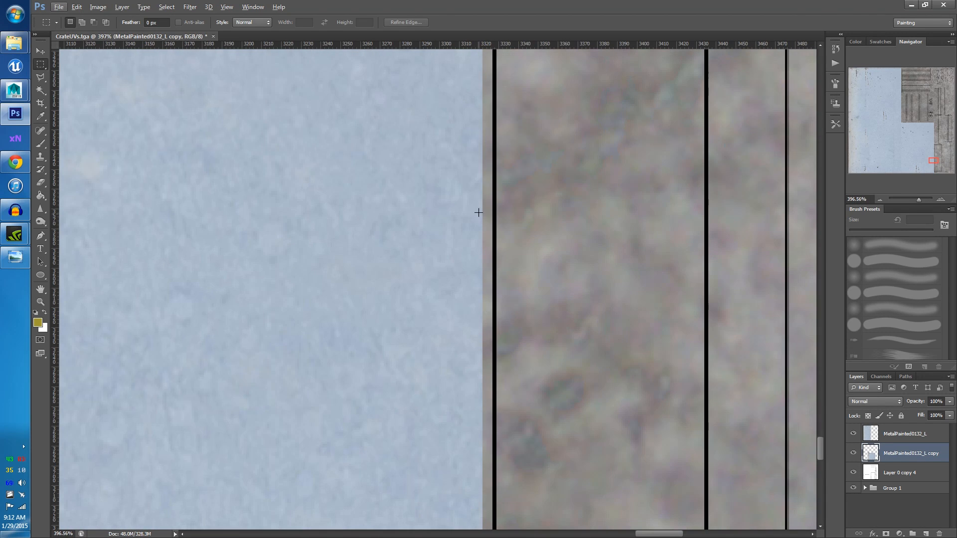
{"action": "scroll", "coordinate": [479, 212], "scroll_direction": "down", "scroll_amount": 8, "text": "alt"}
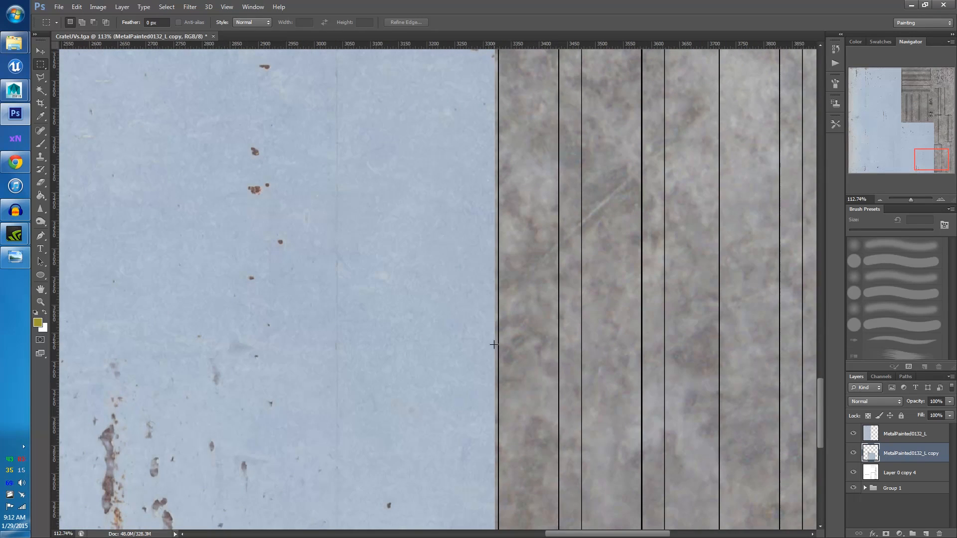
{"action": "scroll", "coordinate": [529, 210], "scroll_direction": "down", "scroll_amount": 3, "text": "alt"}
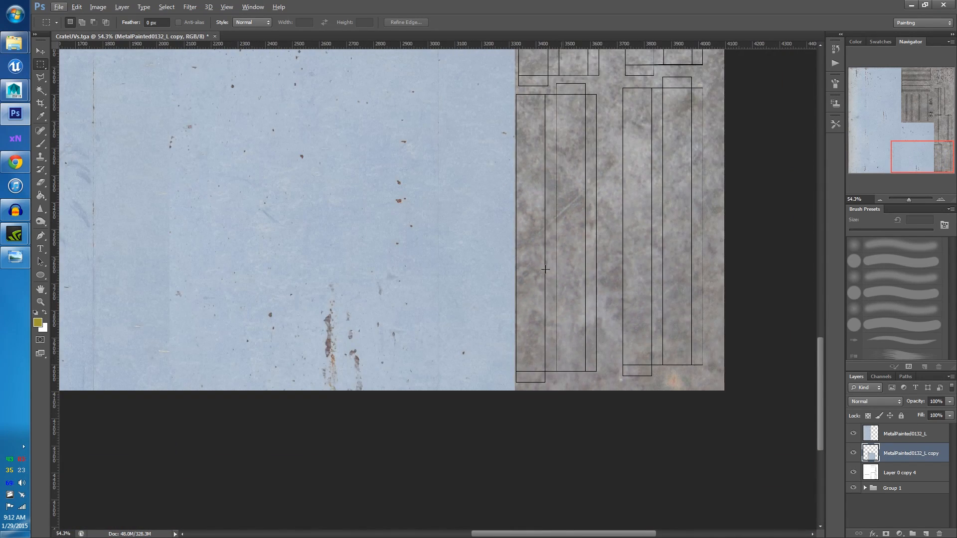
{"action": "scroll", "coordinate": [536, 353], "scroll_direction": "up", "scroll_amount": 7, "text": "alt"}
{"action": "scroll", "coordinate": [504, 316], "scroll_direction": "up", "scroll_amount": 10, "text": "alt"}
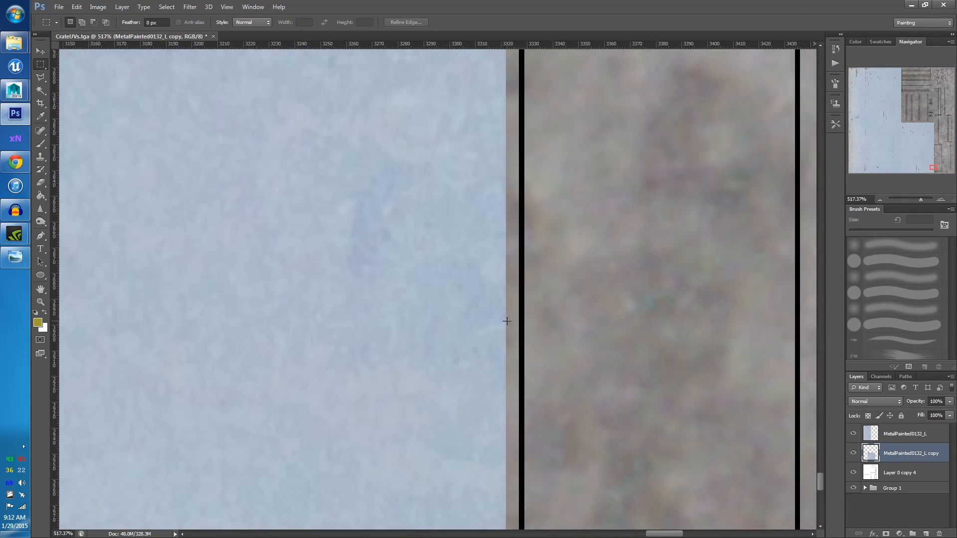
{"action": "scroll", "coordinate": [502, 312], "scroll_direction": "up", "scroll_amount": 1, "text": "alt"}
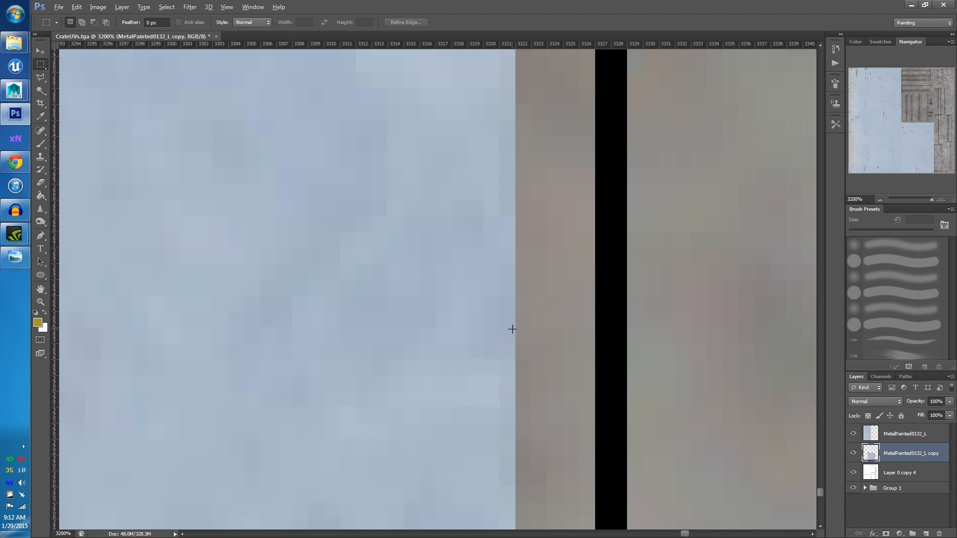
{"action": "scroll", "coordinate": [512, 329], "scroll_direction": "down", "scroll_amount": 10, "text": "alt"}
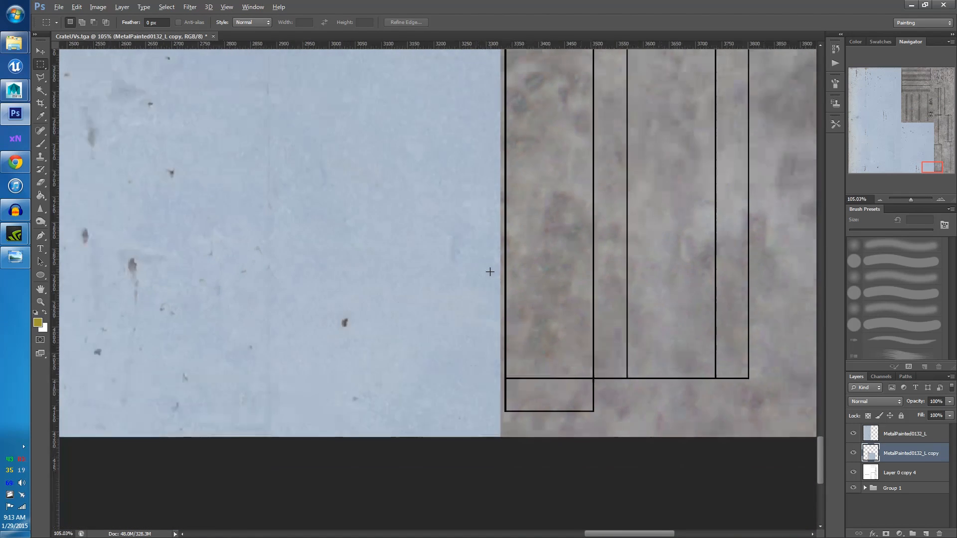
{"action": "scroll", "coordinate": [490, 271], "scroll_direction": "down", "scroll_amount": 8, "text": "alt"}
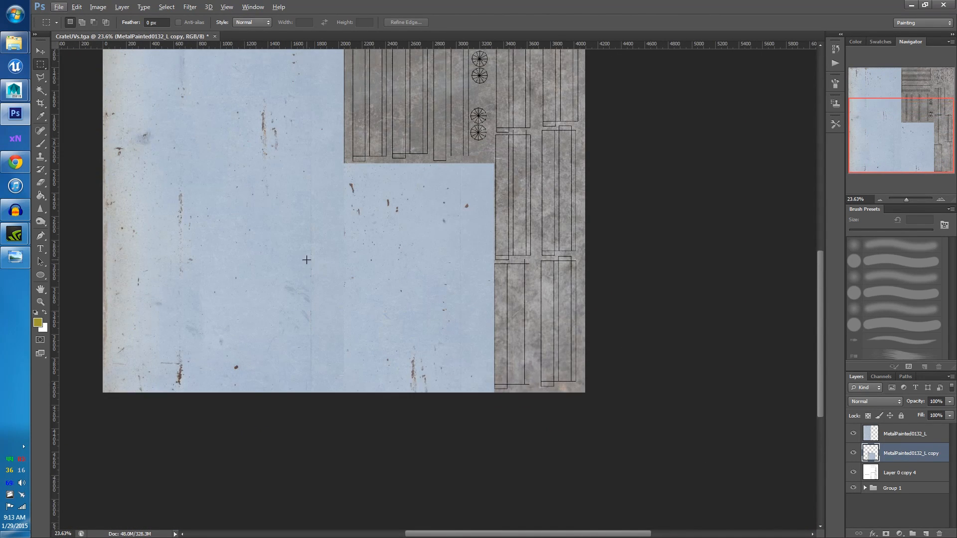
{"action": "scroll", "coordinate": [306, 259], "scroll_direction": "up", "scroll_amount": 2}
{"action": "scroll", "coordinate": [502, 535], "scroll_direction": "left", "scroll_amount": 5}
{"action": "scroll", "coordinate": [501, 492], "scroll_direction": "up", "scroll_amount": 6}
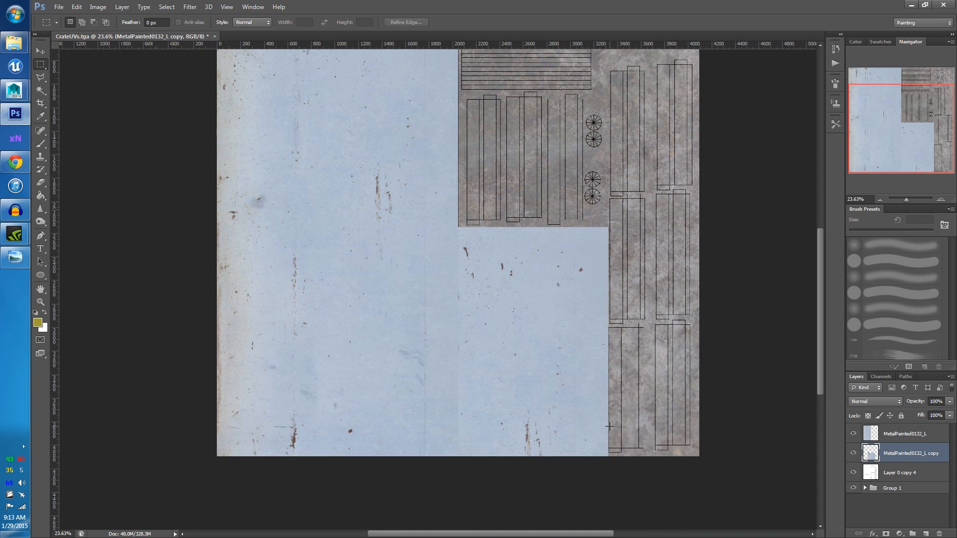
{"action": "scroll", "coordinate": [499, 529], "scroll_direction": "right", "scroll_amount": 2}
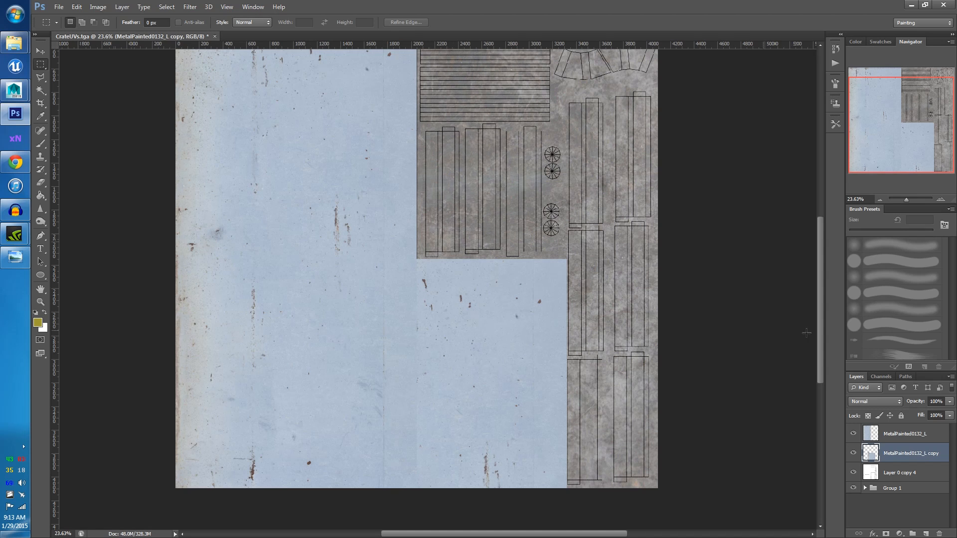
Merge the two MetalPainted0132_L layers into one
{"action": "left_click", "coordinate": [871, 435], "text": "shift"}
{"action": "right_click", "coordinate": [873, 456]}
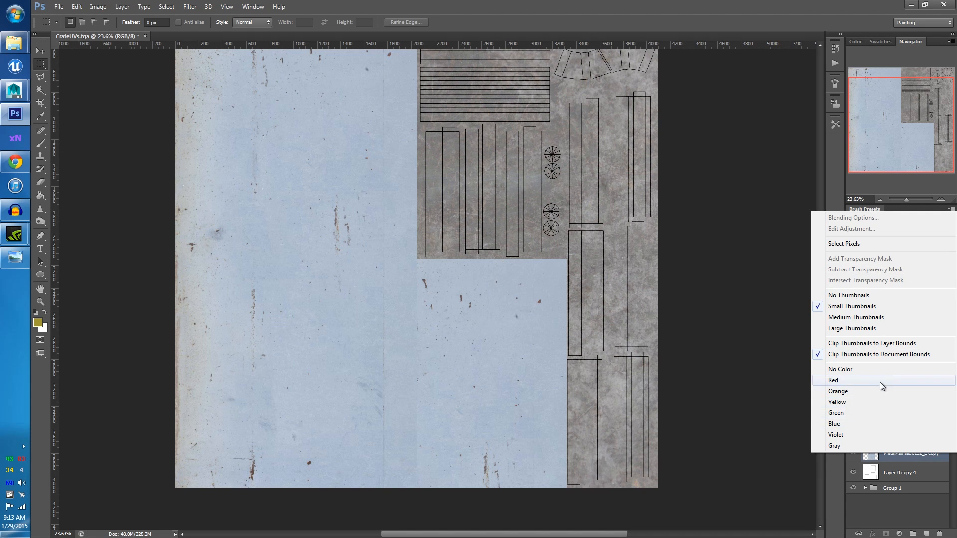
{"action": "right_click", "coordinate": [935, 456]}
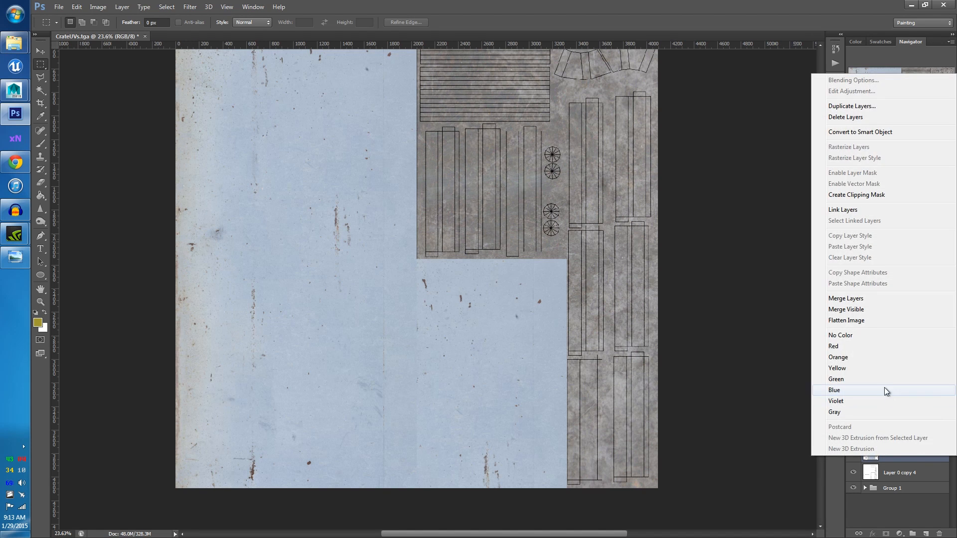
{"action": "left_click", "coordinate": [878, 299]}
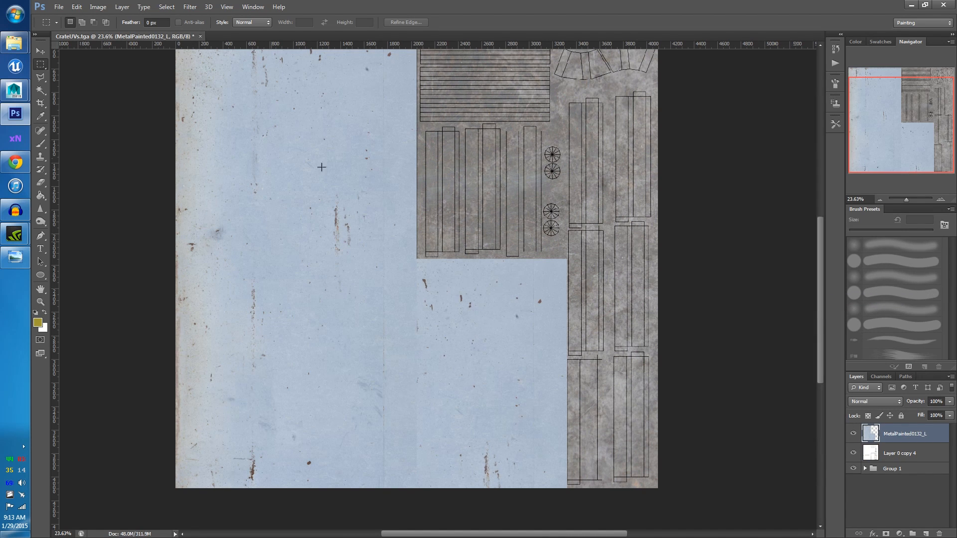
Check the merged layer's visibility, then add a Hue/Saturation 1 adjustment layer above it
{"action": "left_click", "coordinate": [854, 433]}
{"action": "left_click", "coordinate": [853, 433]}
{"action": "left_click", "coordinate": [853, 433]}
{"action": "left_click", "coordinate": [853, 434]}
{"action": "left_click", "coordinate": [899, 534]}
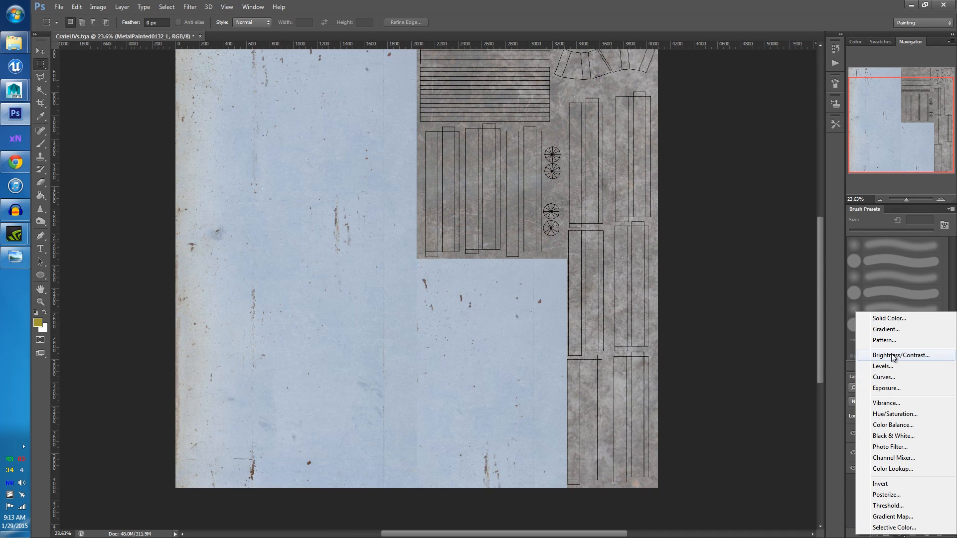
{"action": "left_click", "coordinate": [897, 415]}
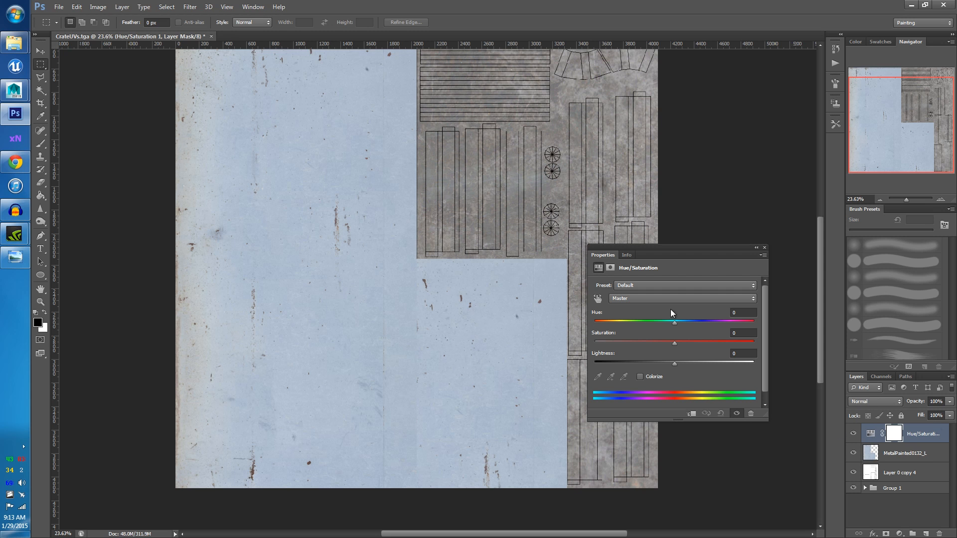
Clip the Hue/Saturation adjustment so it affects only the painted-metal layer
{"action": "left_click_drag", "start_coordinate": [674, 343], "coordinate": [594, 344]}
{"action": "key", "text": "ctrl+z"}
{"action": "left_click", "coordinate": [910, 453]}
{"action": "left_click", "coordinate": [917, 436]}
{"action": "left_click_drag", "start_coordinate": [903, 448], "coordinate": [900, 441]}
{"action": "left_click", "coordinate": [900, 441], "text": "alt"}
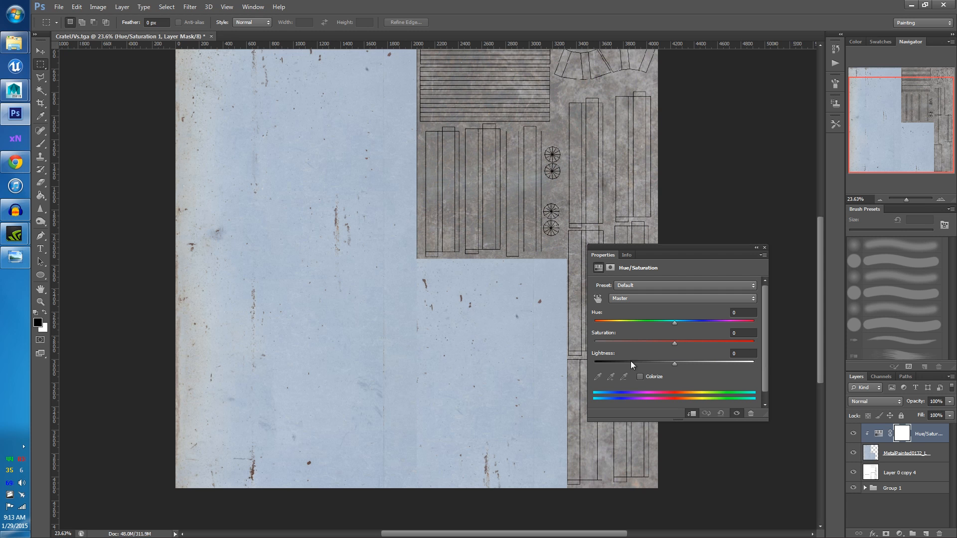
Tint the painted metal sage green by adjusting hue, saturation and lightness
{"action": "left_click_drag", "start_coordinate": [675, 344], "coordinate": [699, 362]}
{"action": "left_click_drag", "start_coordinate": [675, 326], "coordinate": [687, 345]}
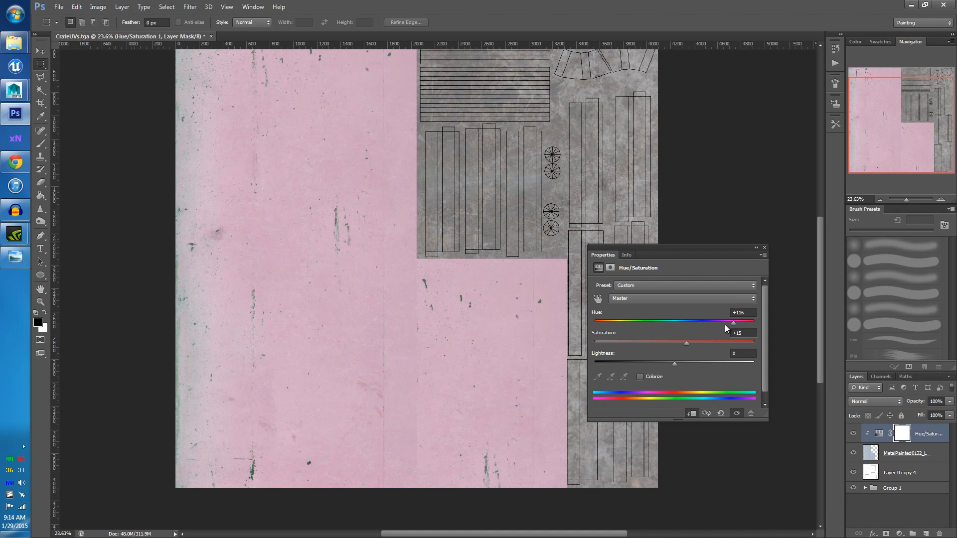
{"action": "left_click_drag", "start_coordinate": [732, 324], "coordinate": [615, 328]}
{"action": "left_click_drag", "start_coordinate": [668, 363], "coordinate": [653, 364]}
{"action": "scroll", "coordinate": [346, 290], "scroll_direction": "up", "scroll_amount": 5, "text": "alt"}
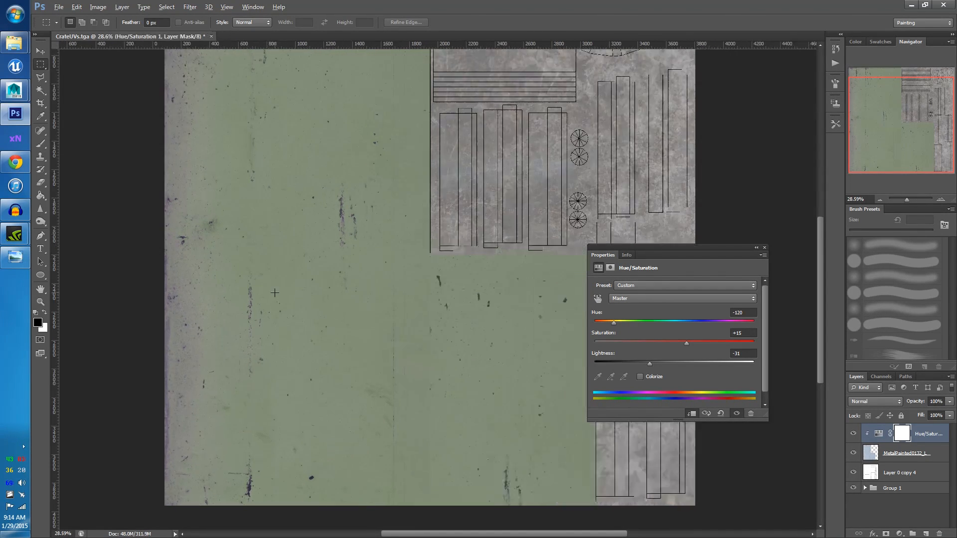
{"action": "scroll", "coordinate": [346, 290], "scroll_direction": "up", "scroll_amount": 4, "text": "alt"}
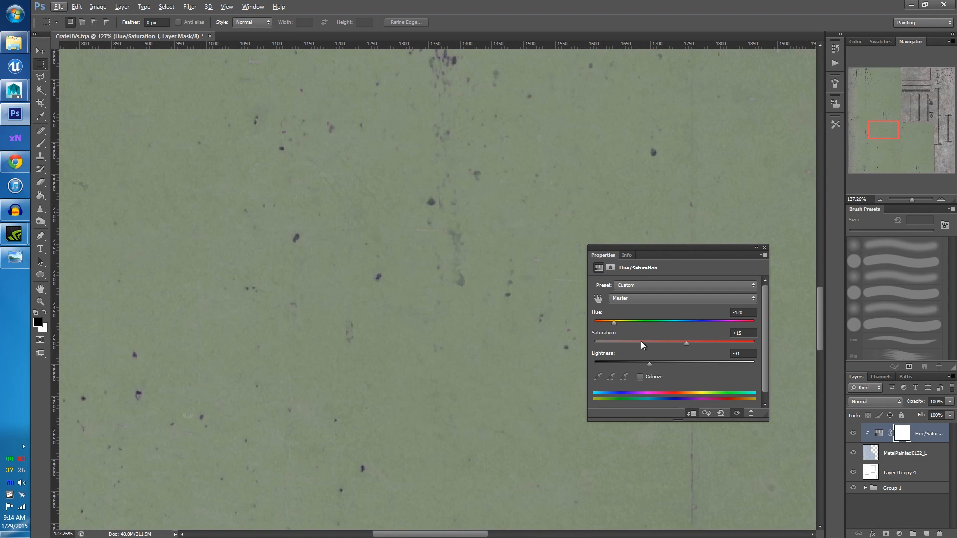
{"action": "mouse_move", "coordinate": [687, 344]}
{"action": "left_mouse_down"}
{"action": "mouse_move", "coordinate": [711, 344]}
{"action": "mouse_move", "coordinate": [701, 349]}
{"action": "left_mouse_up"}
{"action": "left_click_drag", "start_coordinate": [613, 322], "coordinate": [615, 325]}
{"action": "scroll", "coordinate": [432, 338], "scroll_direction": "down", "scroll_amount": 7, "text": "alt"}
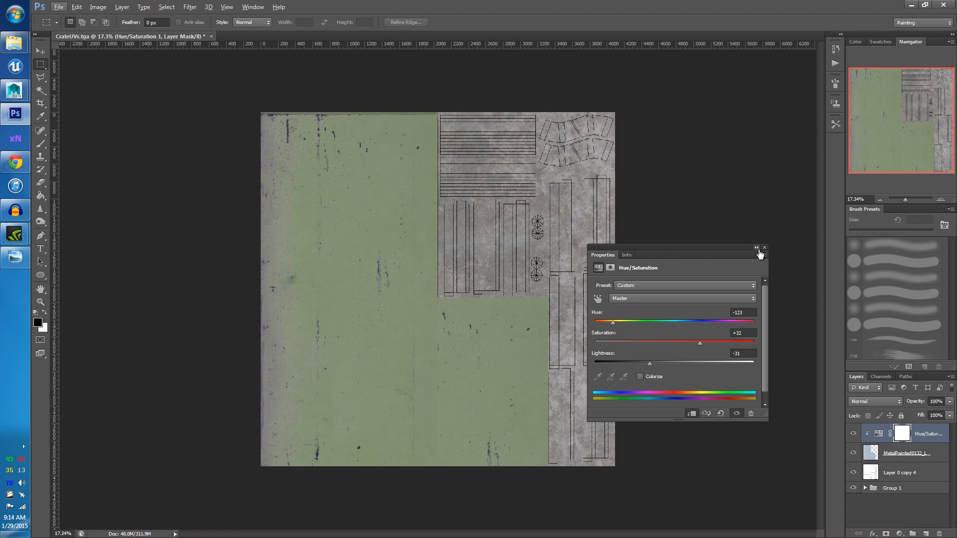
Close the Hue/Saturation properties and look over the tinted canvas
{"action": "left_click_drag", "start_coordinate": [671, 254], "coordinate": [727, 212]}
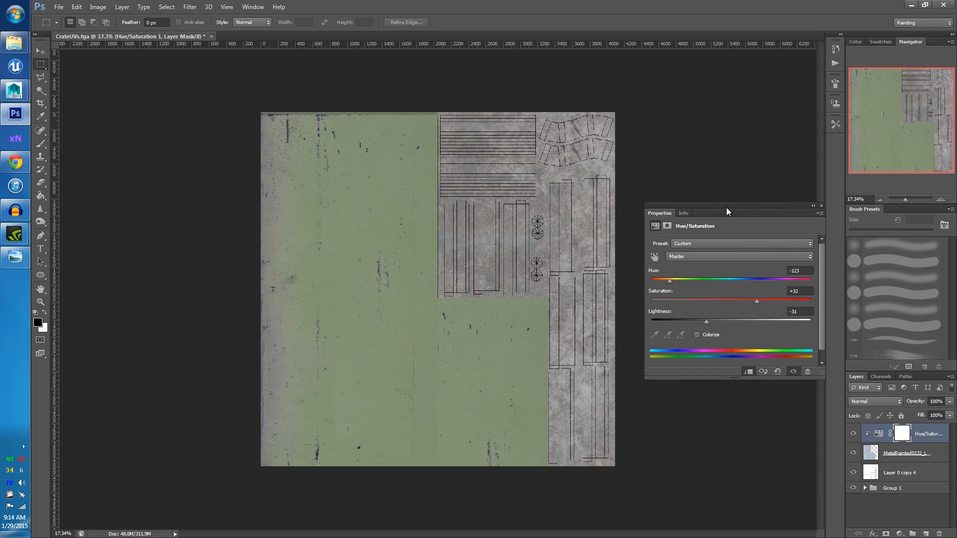
{"action": "left_click", "coordinate": [822, 206]}
{"action": "scroll", "coordinate": [494, 372], "scroll_direction": "up", "scroll_amount": 5, "text": "alt"}
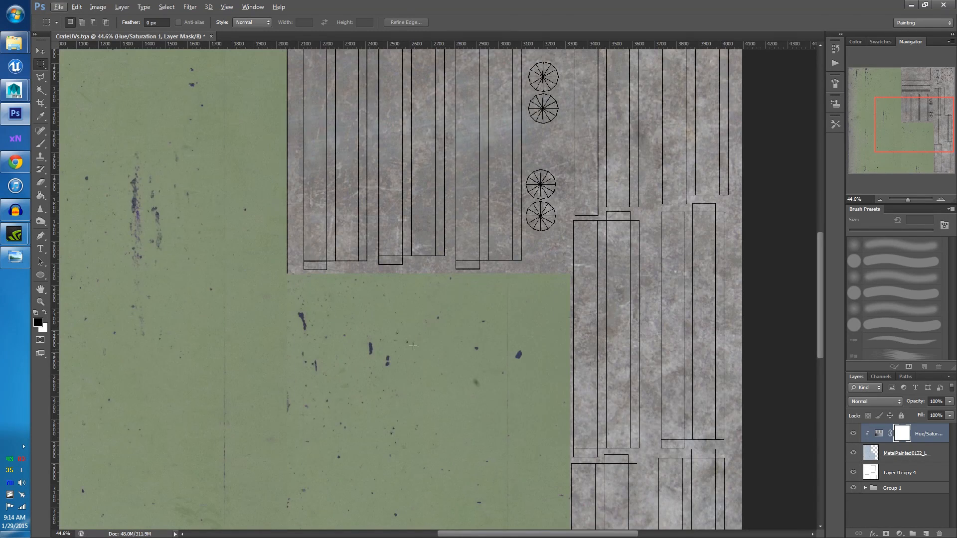
{"action": "scroll", "coordinate": [412, 346], "scroll_direction": "down", "scroll_amount": 3, "text": "alt"}
{"action": "scroll", "coordinate": [507, 290], "scroll_direction": "down", "scroll_amount": 2, "text": "alt"}
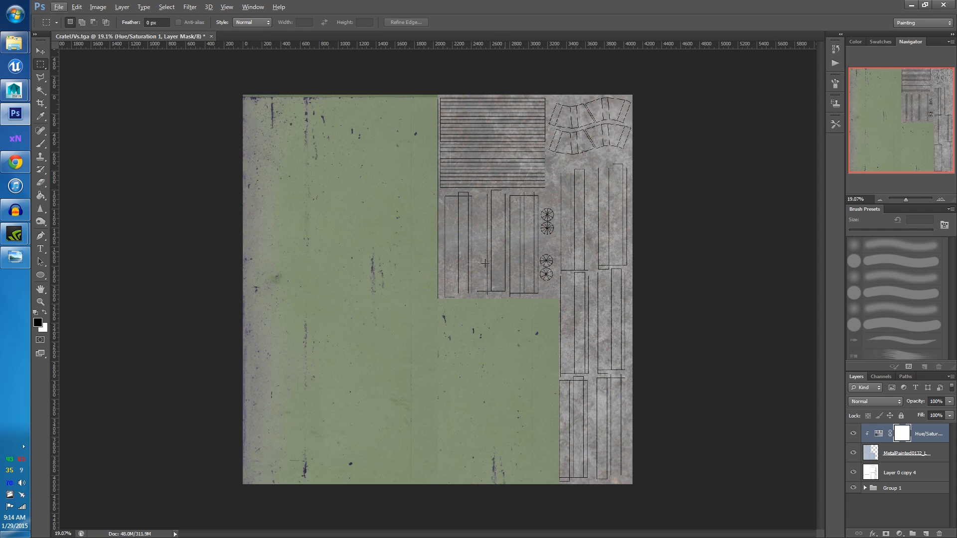
{"action": "scroll", "coordinate": [513, 329], "scroll_direction": "up", "scroll_amount": 4, "text": "alt"}
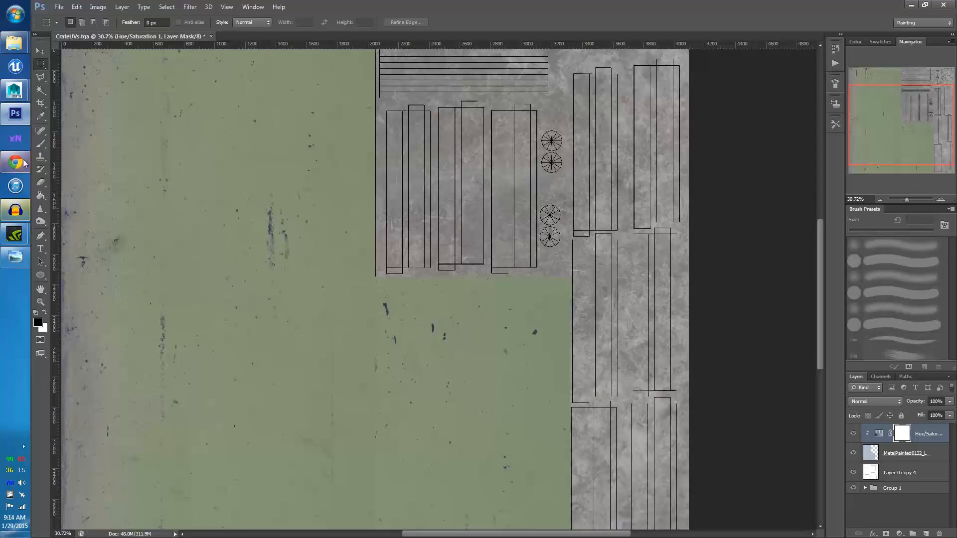
Check the crate's UV layout in Maya's UV Texture Editor, then minimize it and bring up Chrome
{"action": "mouse_move", "coordinate": [21, 98]}
{"action": "left_click", "coordinate": [115, 146]}
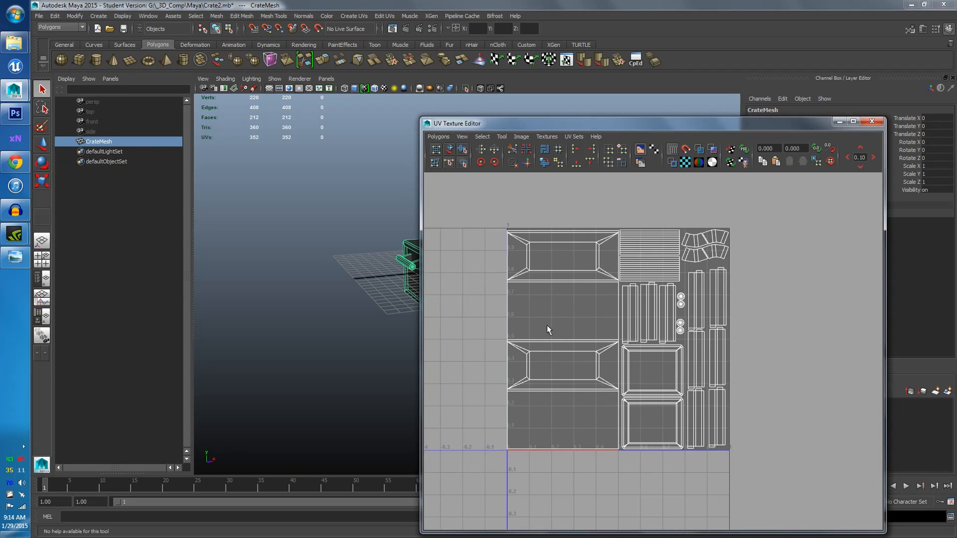
{"action": "left_click_drag", "start_coordinate": [566, 124], "coordinate": [713, 193]}
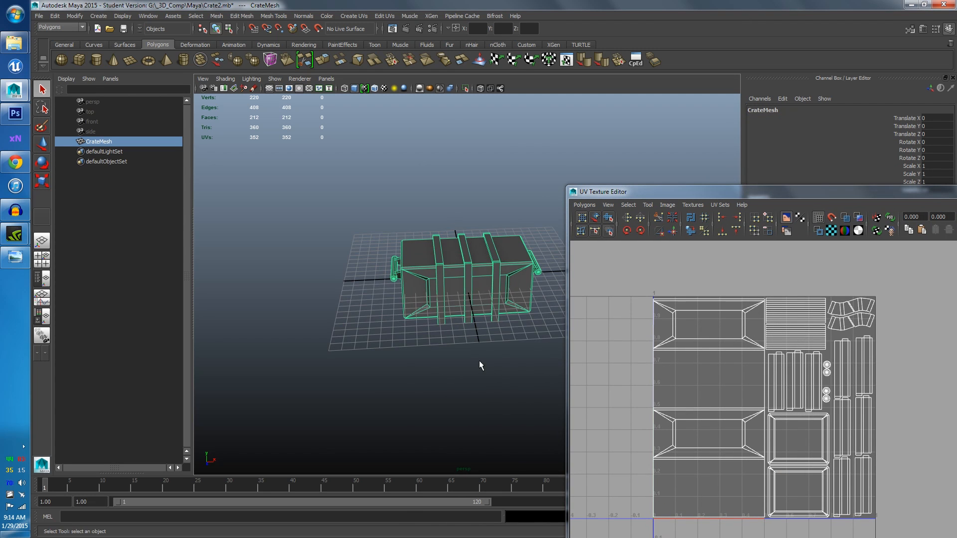
{"action": "left_click_drag", "start_coordinate": [833, 197], "coordinate": [569, 228]}
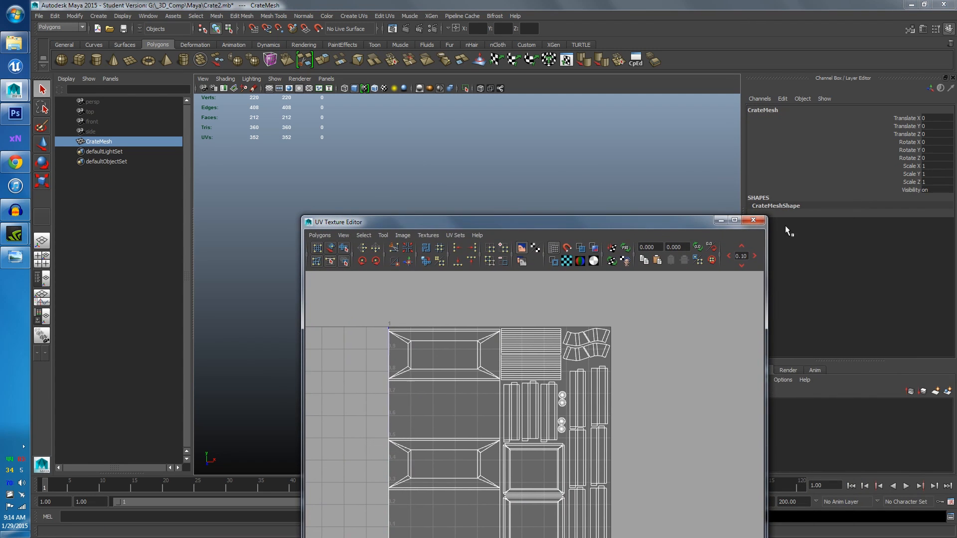
{"action": "left_click", "coordinate": [720, 221]}
{"action": "left_click", "coordinate": [15, 162]}
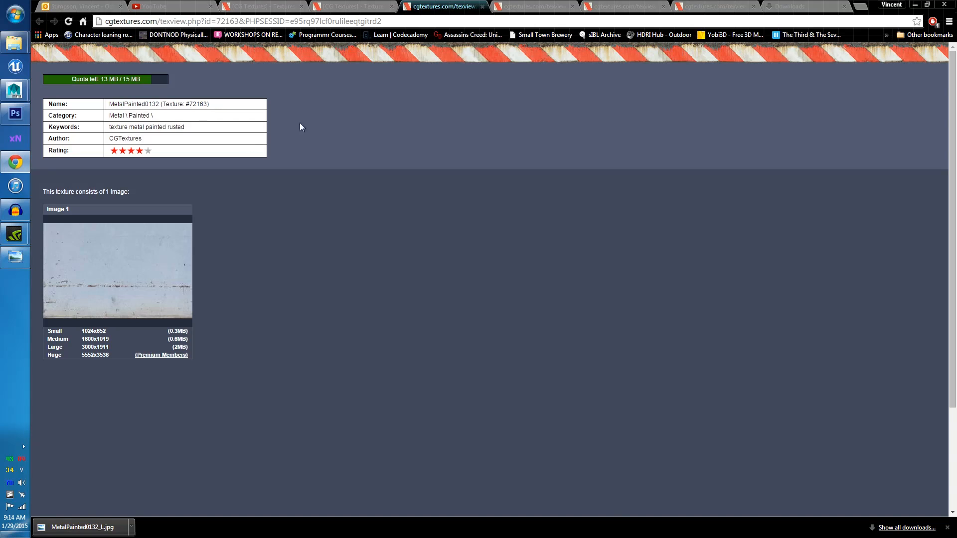
Browse the Metal > Painted texture grid on CGTextures, then minimize Chrome back to Maya
{"action": "left_click", "coordinate": [382, 4]}
{"action": "scroll", "coordinate": [435, 421], "scroll_direction": "down", "scroll_amount": 5}
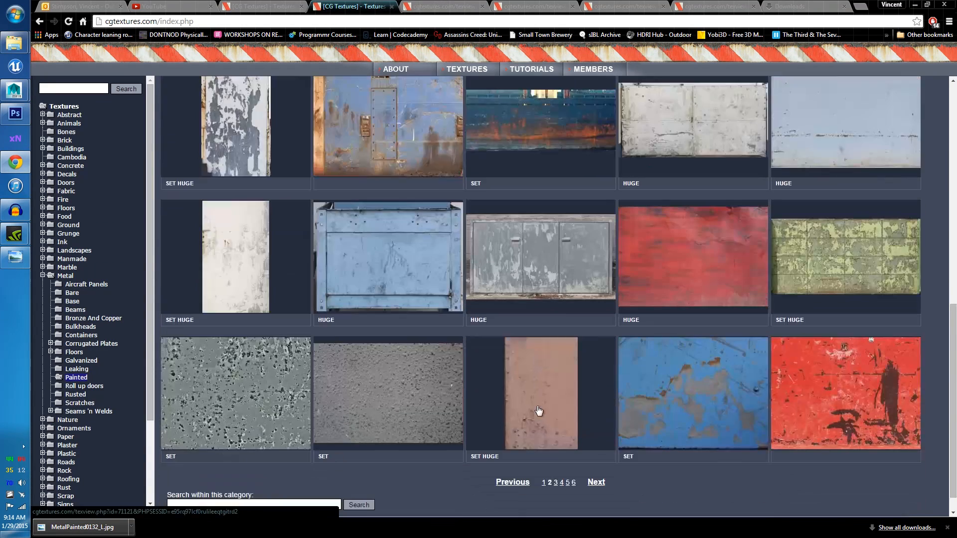
{"action": "left_click", "coordinate": [915, 5]}
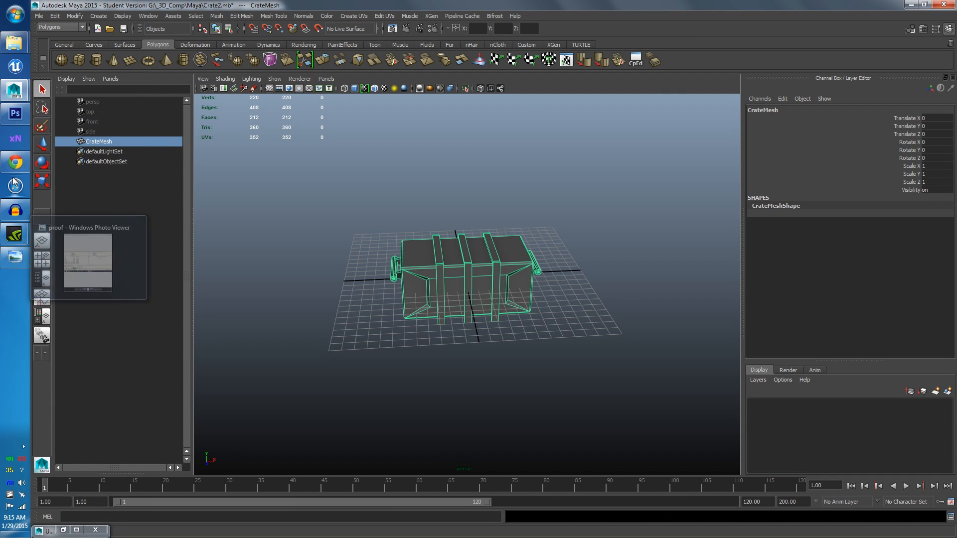
Return to Photoshop and add an empty Layer 1
{"action": "left_click", "coordinate": [20, 122]}
{"action": "scroll", "coordinate": [657, 399], "scroll_direction": "down", "scroll_amount": 5, "text": "alt"}
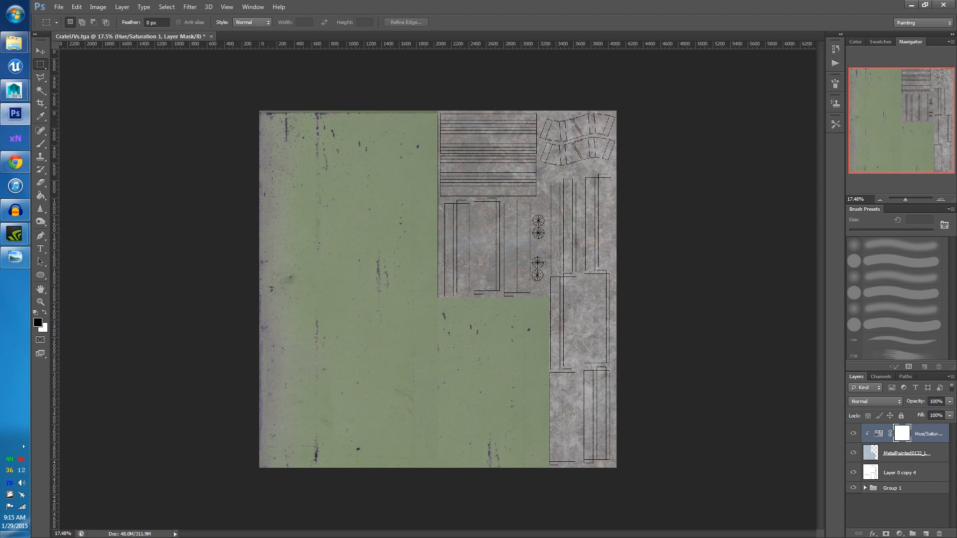
{"action": "left_click", "coordinate": [926, 533]}
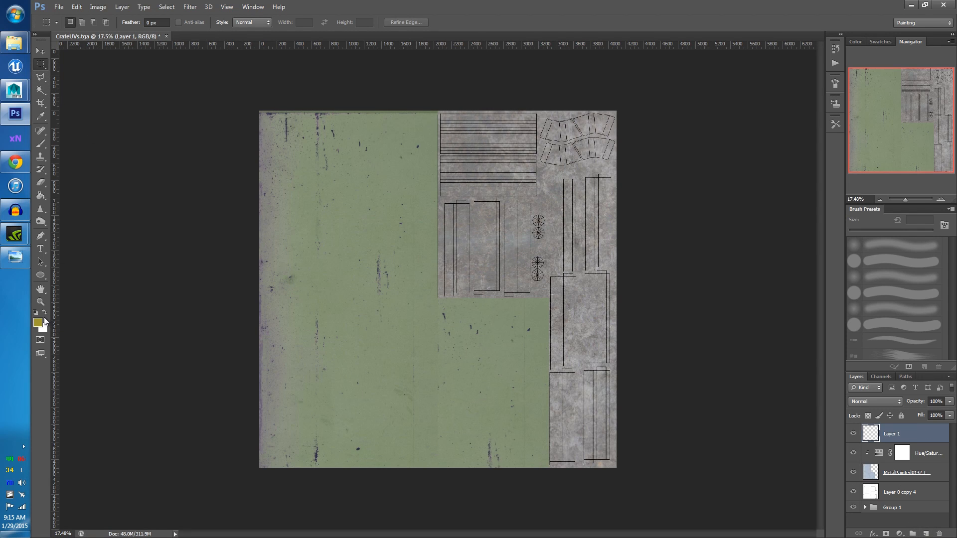
{"action": "scroll", "coordinate": [502, 310], "scroll_direction": "up", "scroll_amount": 5, "text": "alt"}
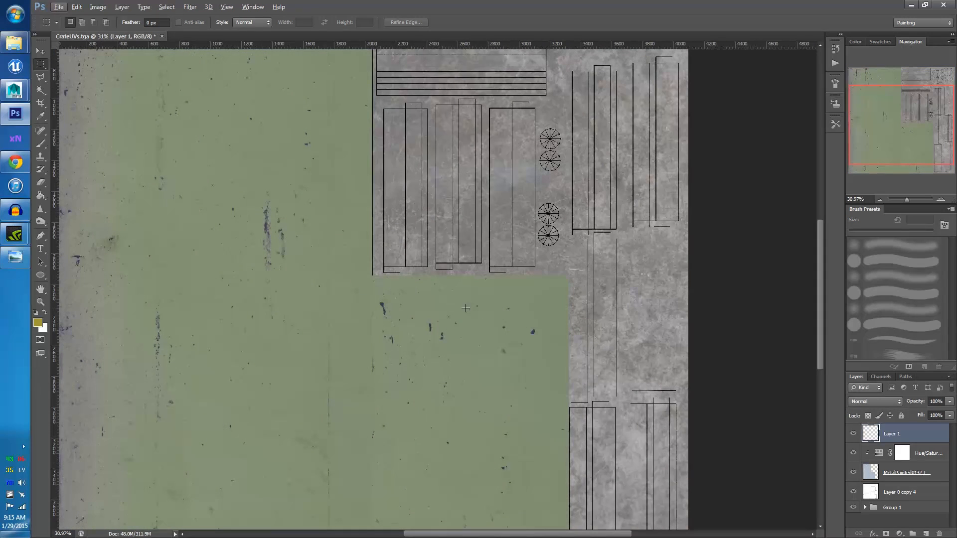
{"action": "scroll", "coordinate": [466, 308], "scroll_direction": "up", "scroll_amount": 4}
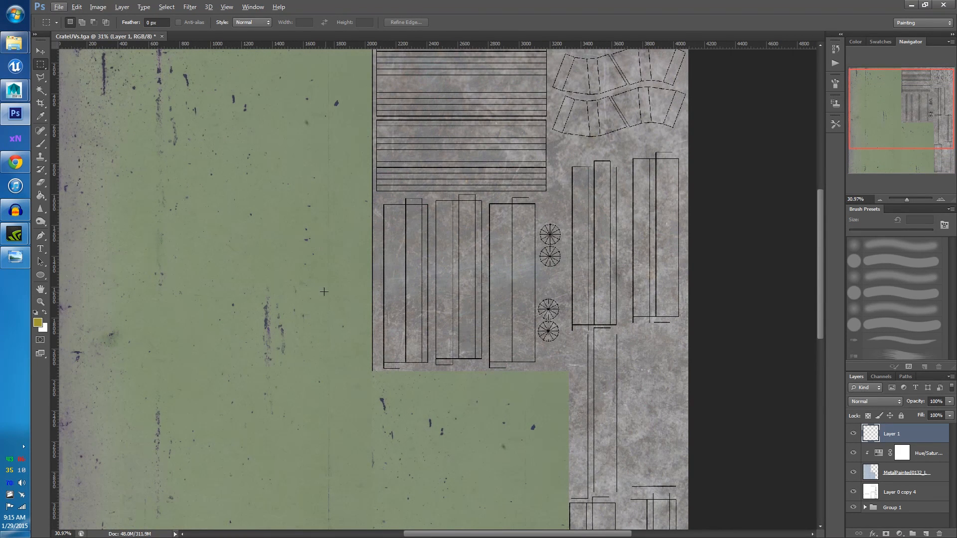
{"action": "scroll", "coordinate": [302, 332], "scroll_direction": "down", "scroll_amount": 3, "text": "alt"}
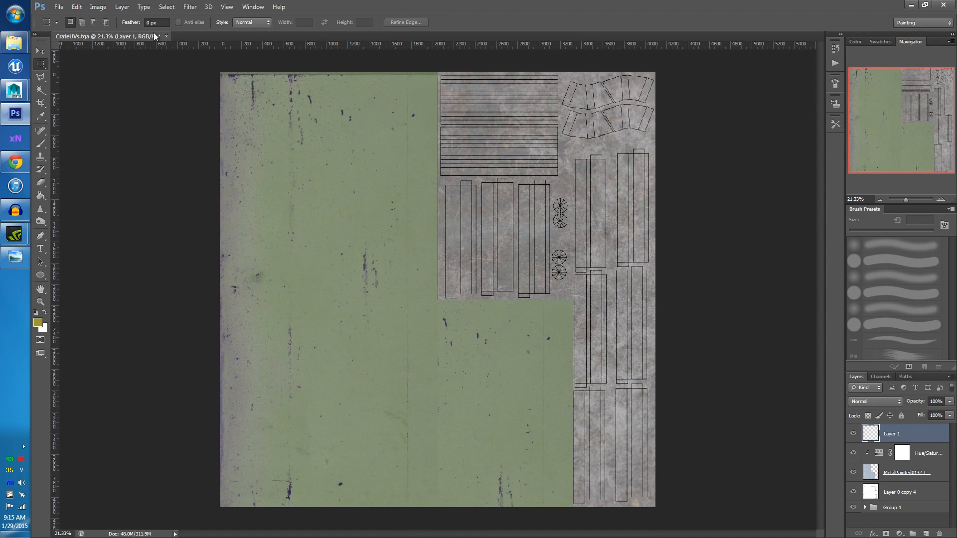
Select the Brush tool with a near-black #161616 foreground colour
{"action": "left_click", "coordinate": [41, 143]}
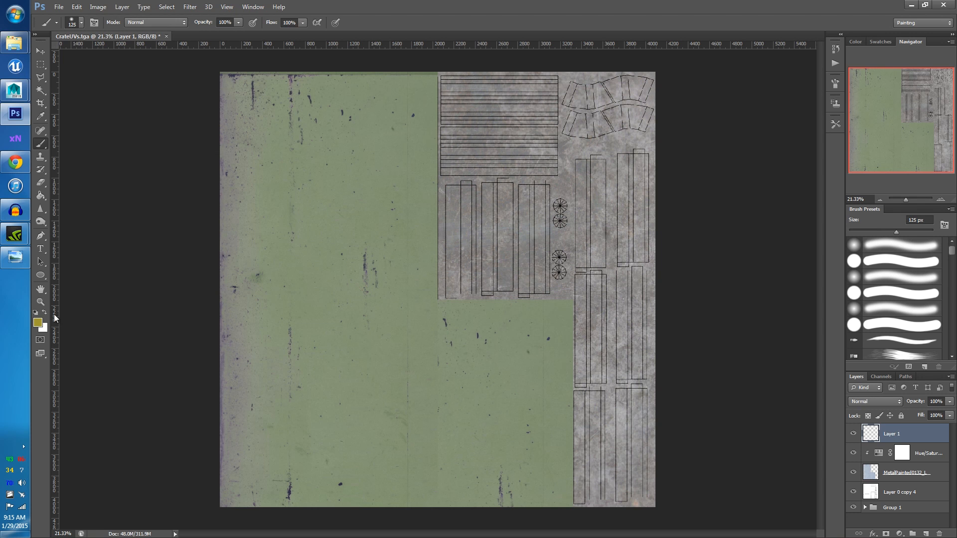
{"action": "left_click", "coordinate": [38, 323]}
{"action": "left_click_drag", "start_coordinate": [141, 299], "coordinate": [37, 312]}
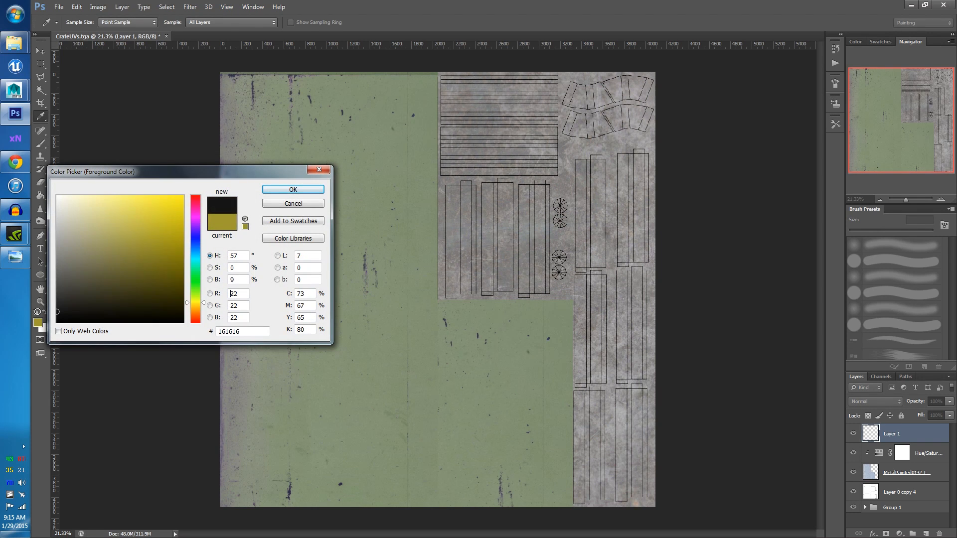
{"action": "left_click", "coordinate": [279, 194]}
{"action": "key", "text": "b"}
Set the brush to 100% hardness, 1% spacing and 500 px size
{"action": "key", "text": "alt"}
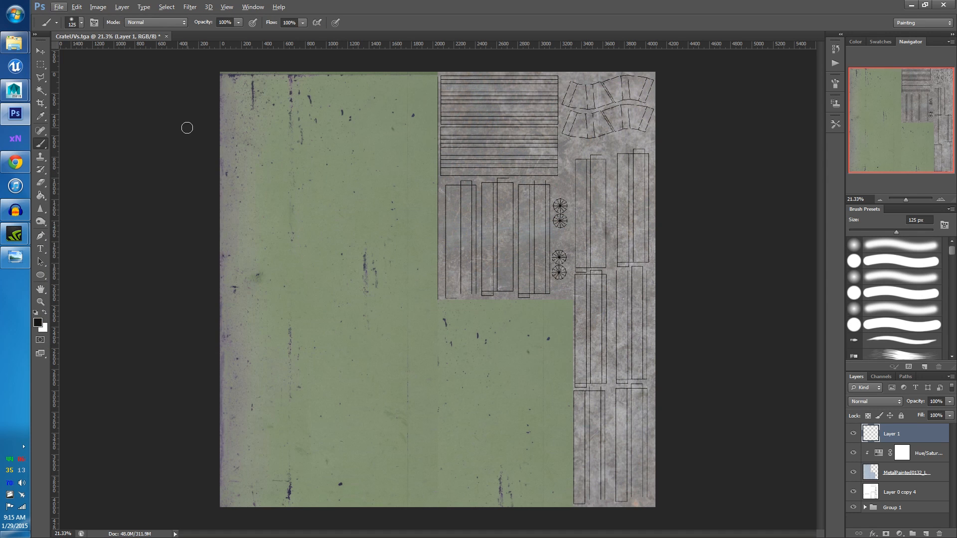
{"action": "key", "text": "F5"}
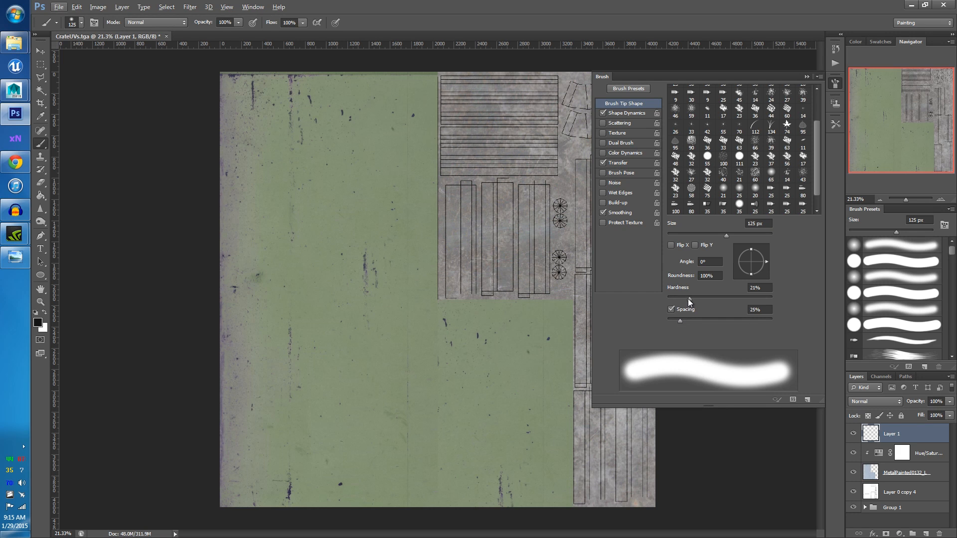
{"action": "left_click_drag", "start_coordinate": [690, 299], "coordinate": [772, 299]}
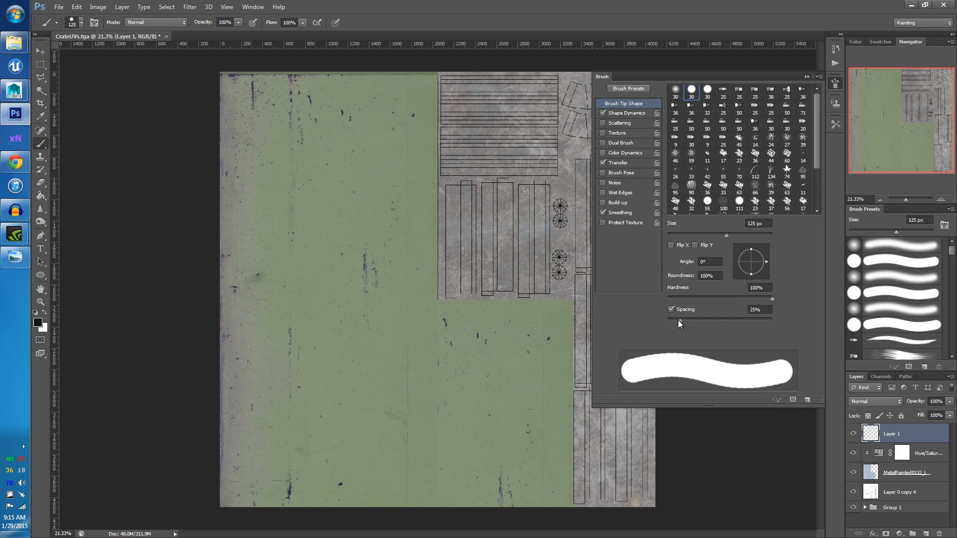
{"action": "left_click_drag", "start_coordinate": [679, 320], "coordinate": [565, 323]}
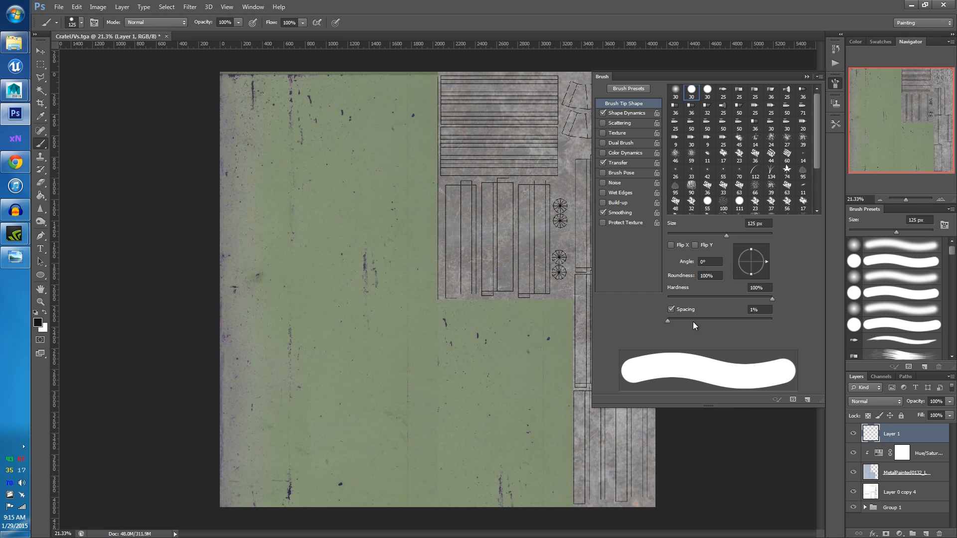
{"action": "left_click", "coordinate": [806, 77]}
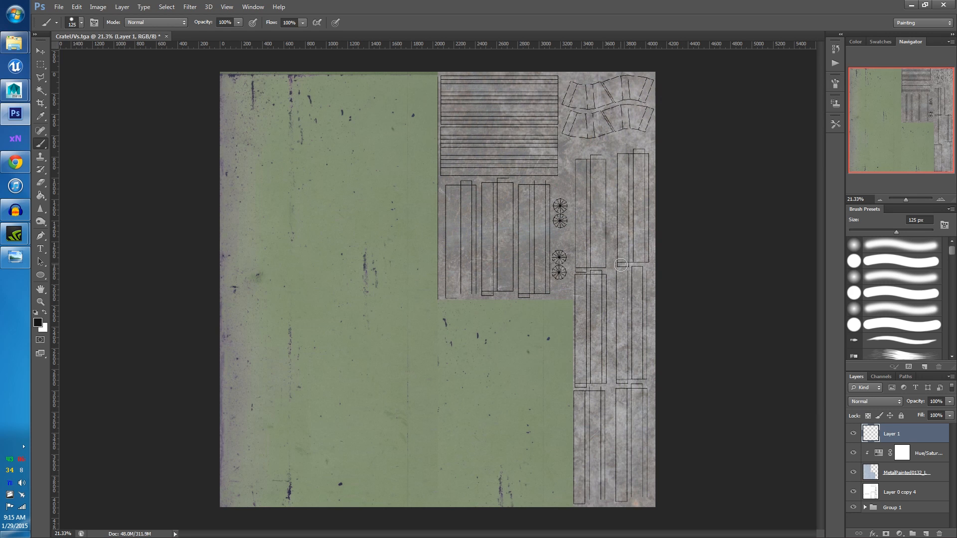
{"action": "key", "text": "bracketright"}
{"action": "key", "text": "bracketright"}
{"action": "key", "text": "bracketright"}
{"action": "key", "text": "bracketright"}
{"action": "key", "text": "bracketright"}
{"action": "key", "text": "bracketright"}
{"action": "key", "text": "bracketright"}
Move Layer 1 below MetalPainted, paint the grey plank area black, and trial marquee selections over the green panels
{"action": "left_click_drag", "start_coordinate": [884, 435], "coordinate": [884, 481]}
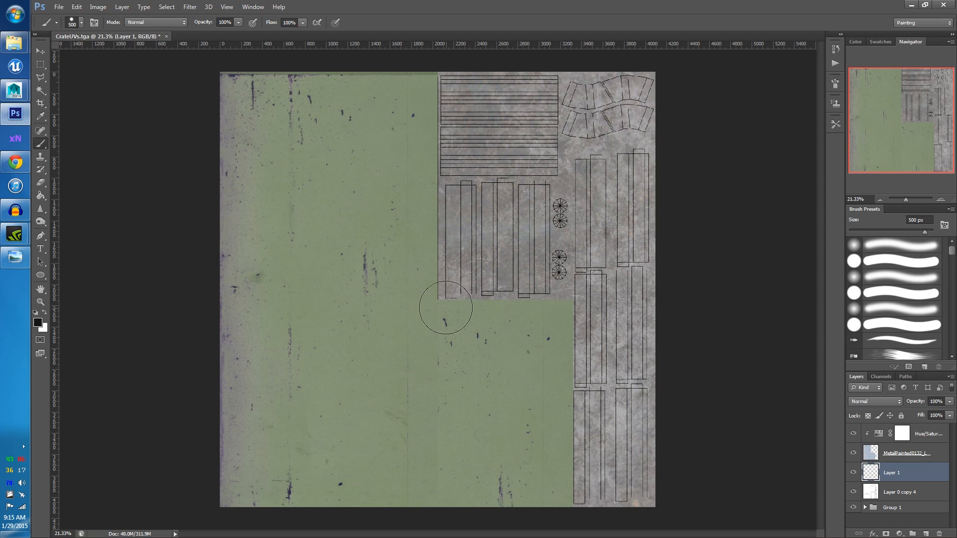
{"action": "mouse_move", "coordinate": [678, 488]}
{"action": "left_mouse_down"}
{"action": "mouse_move", "coordinate": [612, 476]}
{"action": "mouse_move", "coordinate": [594, 442]}
{"action": "mouse_move", "coordinate": [593, 204]}
{"action": "mouse_move", "coordinate": [648, 162]}
{"action": "mouse_move", "coordinate": [629, 407]}
{"action": "mouse_move", "coordinate": [622, 284]}
{"action": "mouse_move", "coordinate": [461, 277]}
{"action": "mouse_move", "coordinate": [460, 195]}
{"action": "mouse_move", "coordinate": [554, 197]}
{"action": "mouse_move", "coordinate": [515, 248]}
{"action": "mouse_move", "coordinate": [513, 235]}
{"action": "left_mouse_up"}
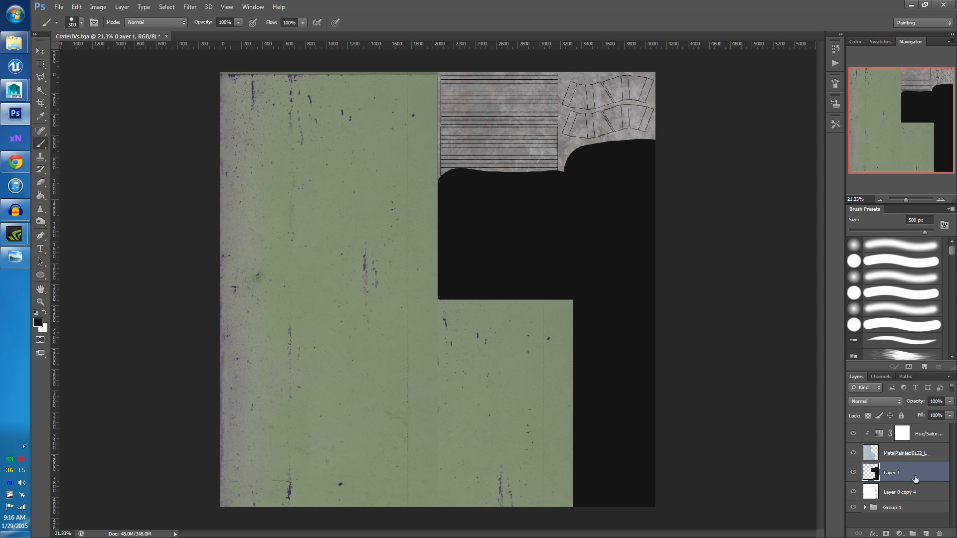
{"action": "left_click", "coordinate": [41, 64]}
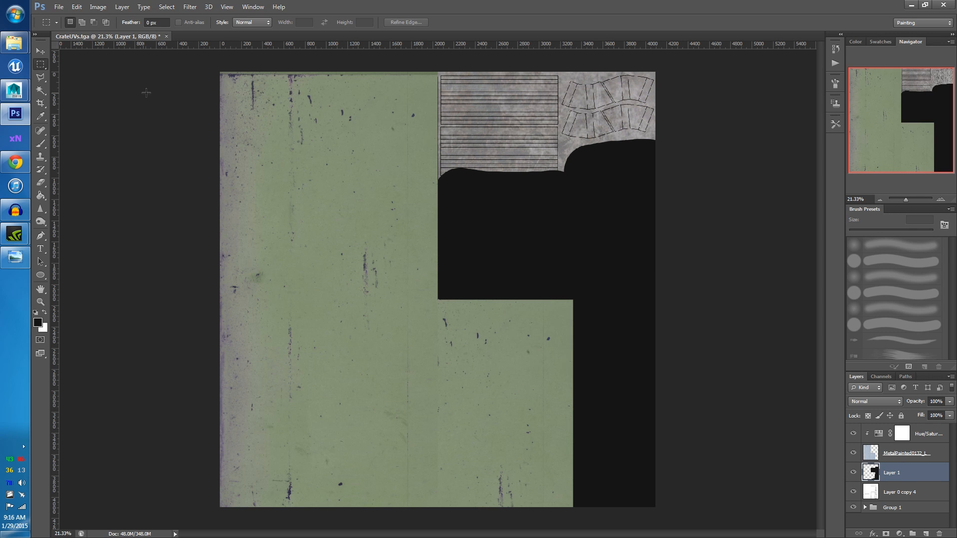
{"action": "left_click_drag", "start_coordinate": [219, 92], "coordinate": [436, 334]}
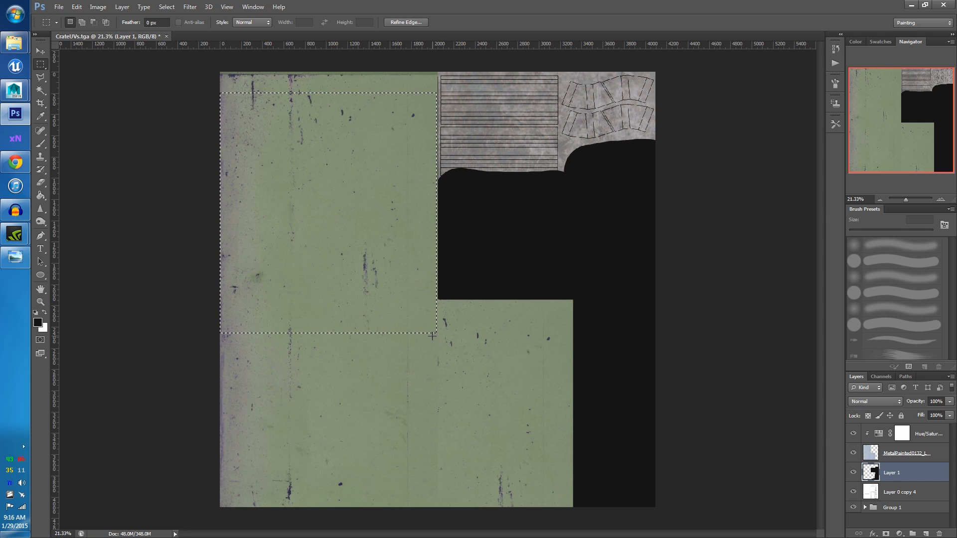
{"action": "left_click", "coordinate": [154, 316]}
{"action": "left_click_drag", "start_coordinate": [180, 297], "coordinate": [530, 354]}
{"action": "left_click", "coordinate": [595, 338]}
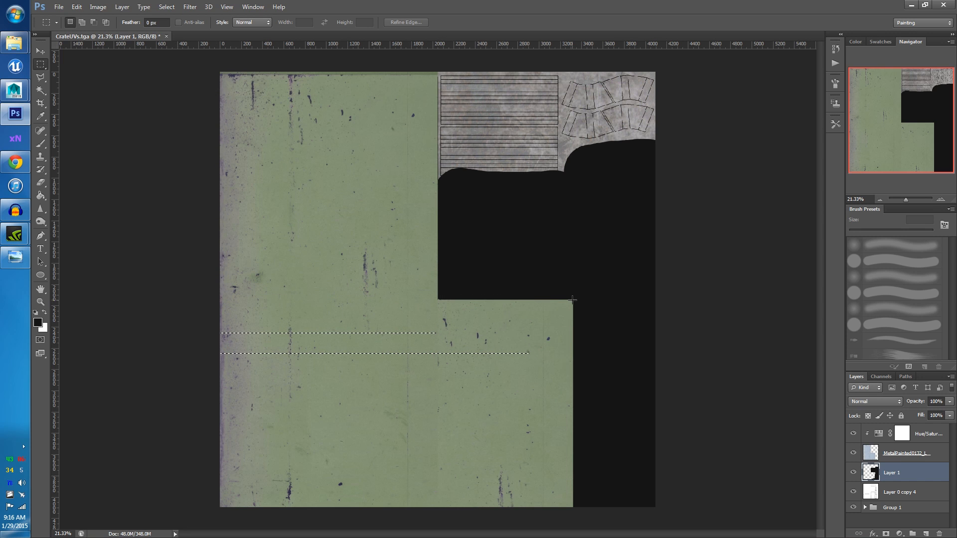
{"action": "left_click_drag", "start_coordinate": [573, 299], "coordinate": [197, 526]}
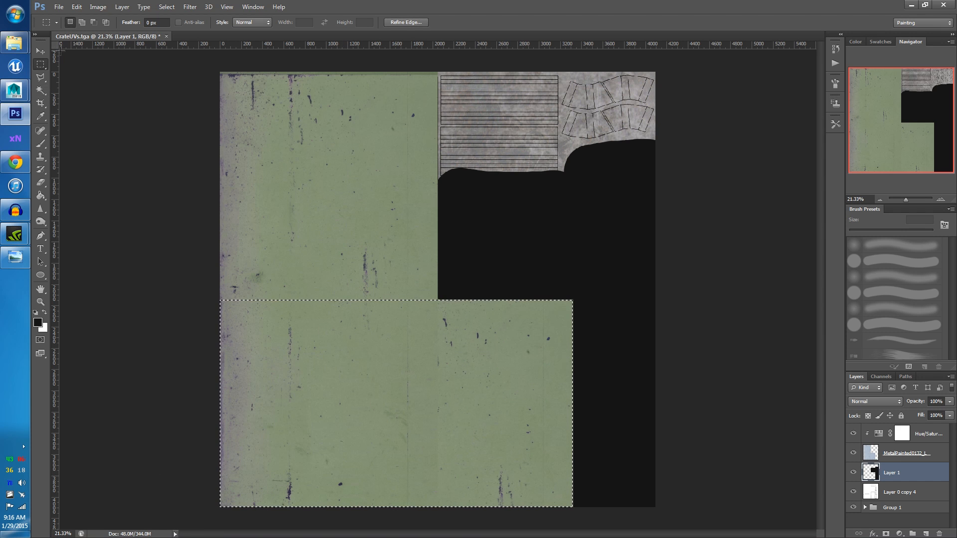
{"action": "left_click", "coordinate": [169, 179]}
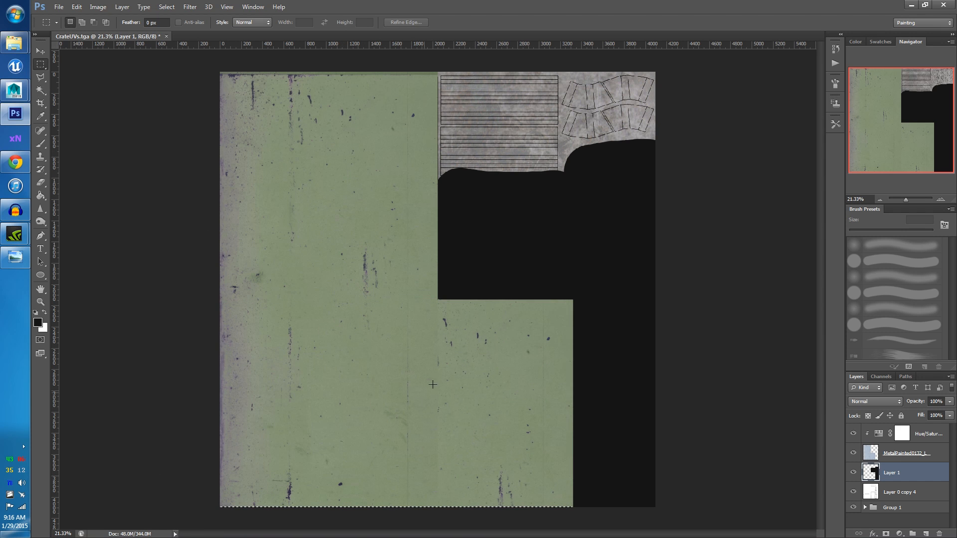
{"action": "scroll", "coordinate": [754, 368], "scroll_direction": "down", "scroll_amount": 2, "text": "alt"}
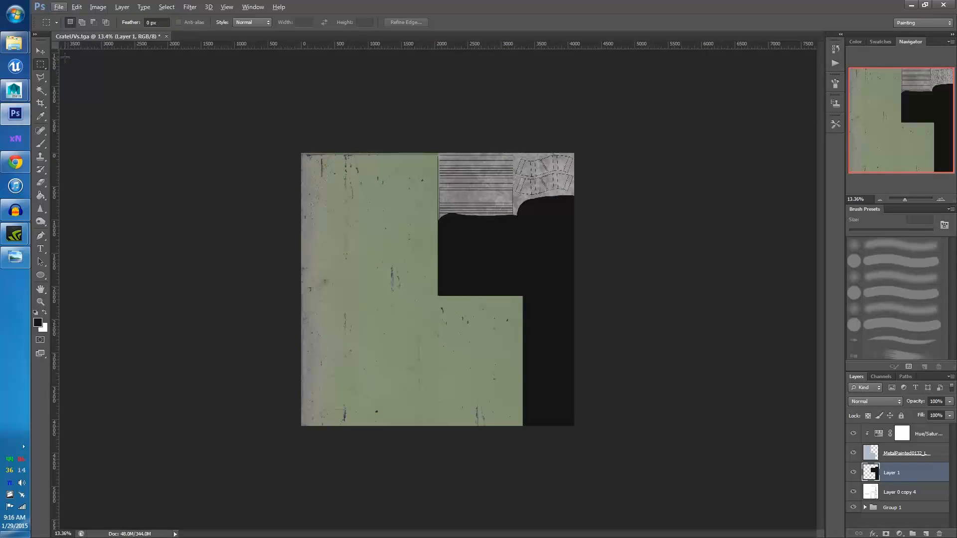
{"action": "scroll", "coordinate": [682, 396], "scroll_direction": "up", "scroll_amount": 1, "text": "alt"}
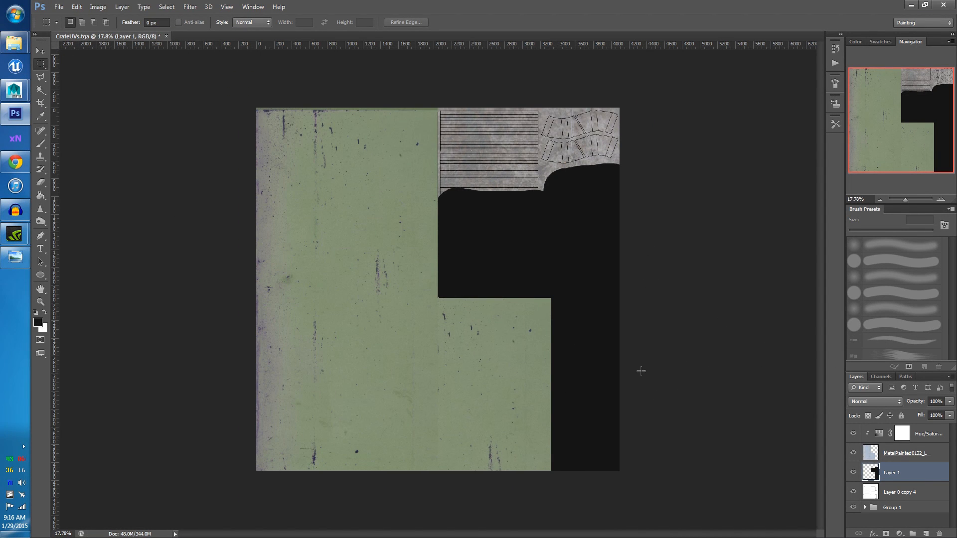
{"action": "scroll", "coordinate": [639, 371], "scroll_direction": "up", "scroll_amount": 2, "text": "alt"}
Hide Layer 1 and set the foreground colour to a muted yellow
{"action": "left_click", "coordinate": [853, 472]}
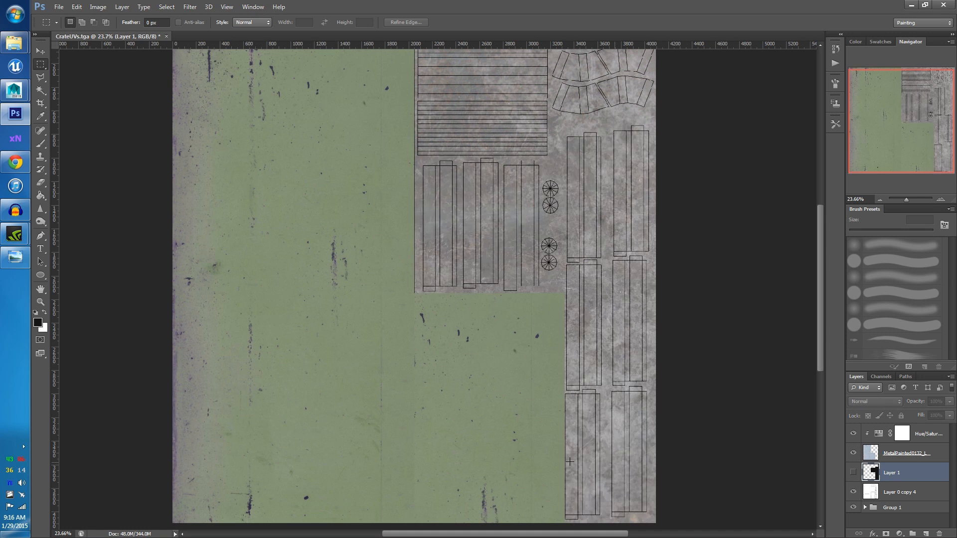
{"action": "left_click", "coordinate": [37, 322]}
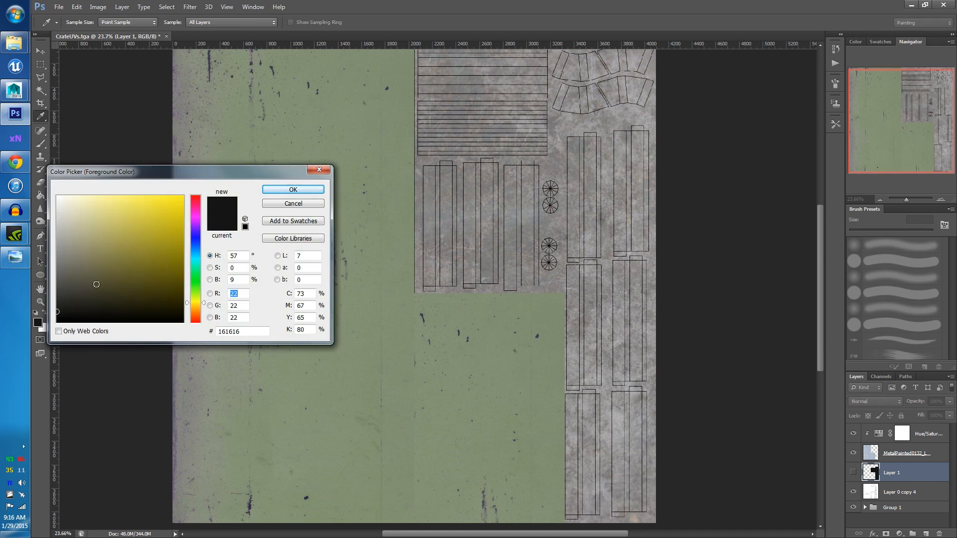
{"action": "left_click_drag", "start_coordinate": [167, 205], "coordinate": [175, 203]}
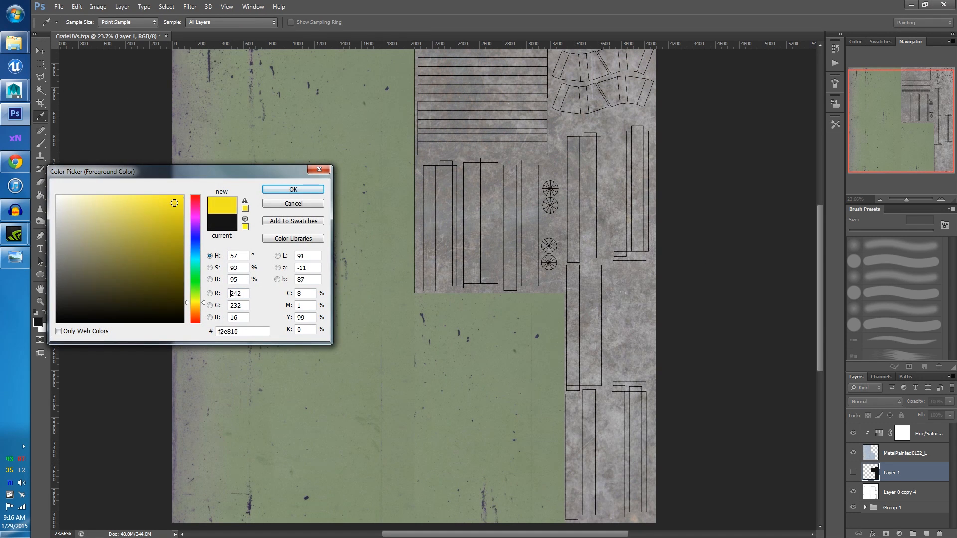
{"action": "left_click", "coordinate": [166, 209]}
{"action": "left_click_drag", "start_coordinate": [163, 209], "coordinate": [159, 211]}
{"action": "left_click", "coordinate": [292, 190]}
Add a new empty layer above Layer 1 and switch to a smaller Brush
{"action": "key", "text": "m"}
{"action": "scroll", "coordinate": [536, 208], "scroll_direction": "up", "scroll_amount": 3, "text": "alt"}
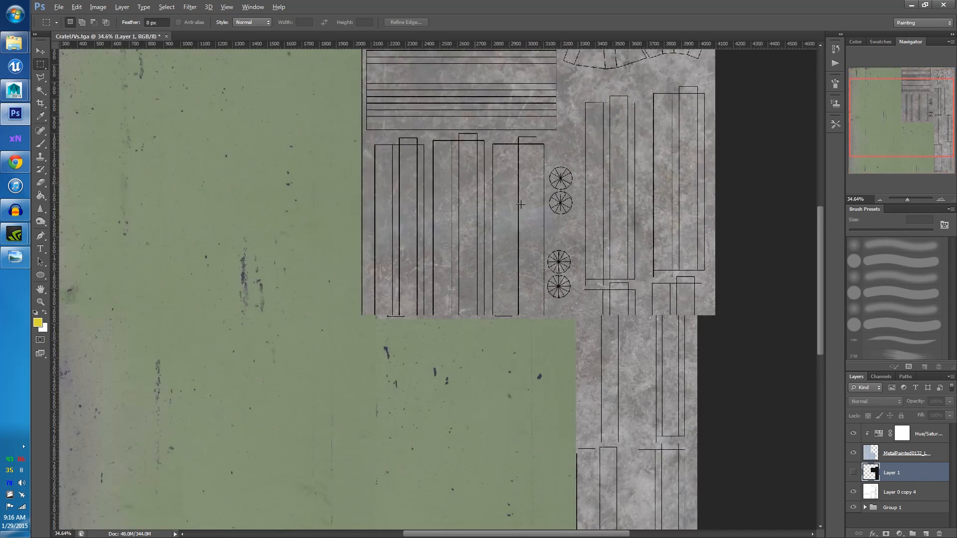
{"action": "left_click", "coordinate": [41, 144]}
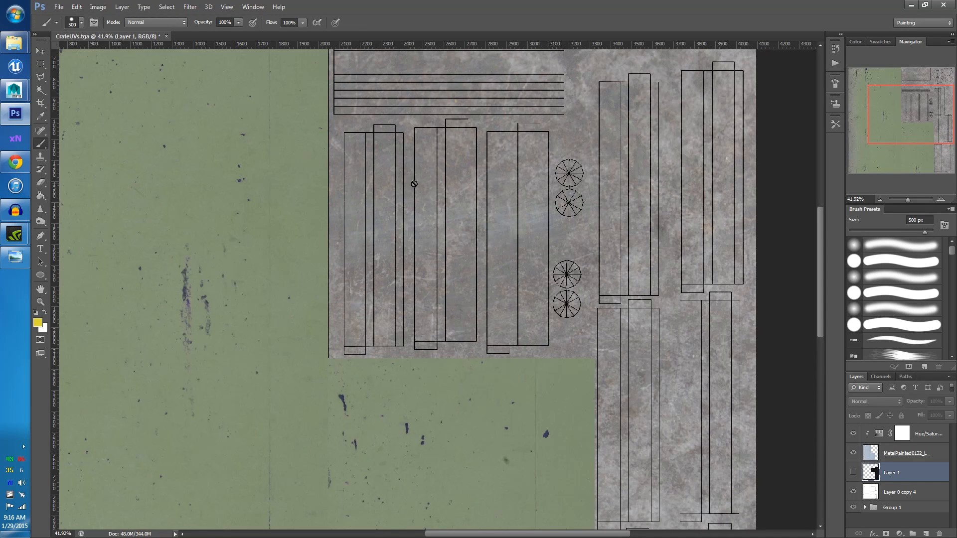
{"action": "left_click", "coordinate": [927, 533]}
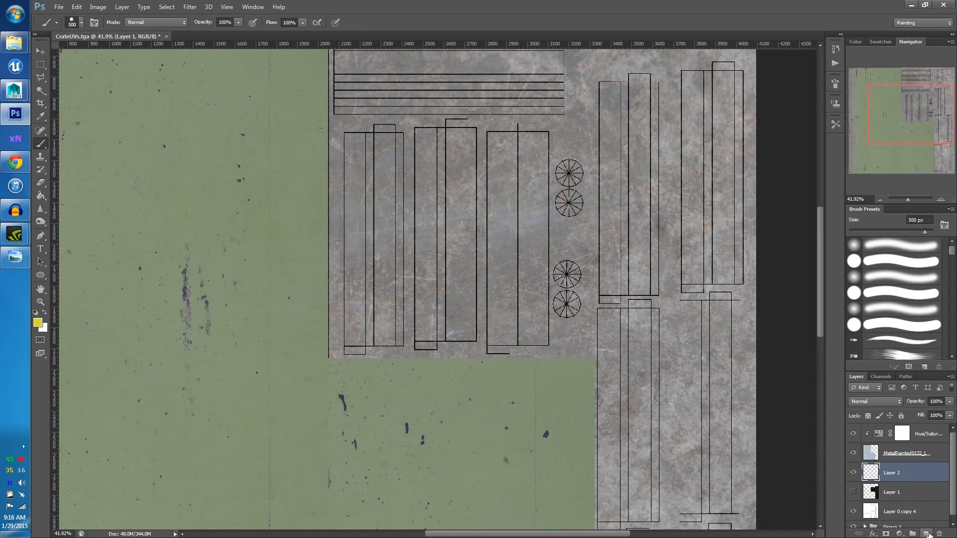
{"action": "key", "text": "bracketleft"}
{"action": "key", "text": "bracketleft"}
{"action": "key", "text": "bracketleft"}
{"action": "key", "text": "bracketleft"}
{"action": "key", "text": "bracketleft"}
{"action": "key", "text": "bracketleft"}
{"action": "key", "text": "bracketleft"}
{"action": "key", "text": "bracketleft"}
Paint straight diagonal yellow stripes down the first plank UV strip
{"action": "left_click", "coordinate": [407, 142]}
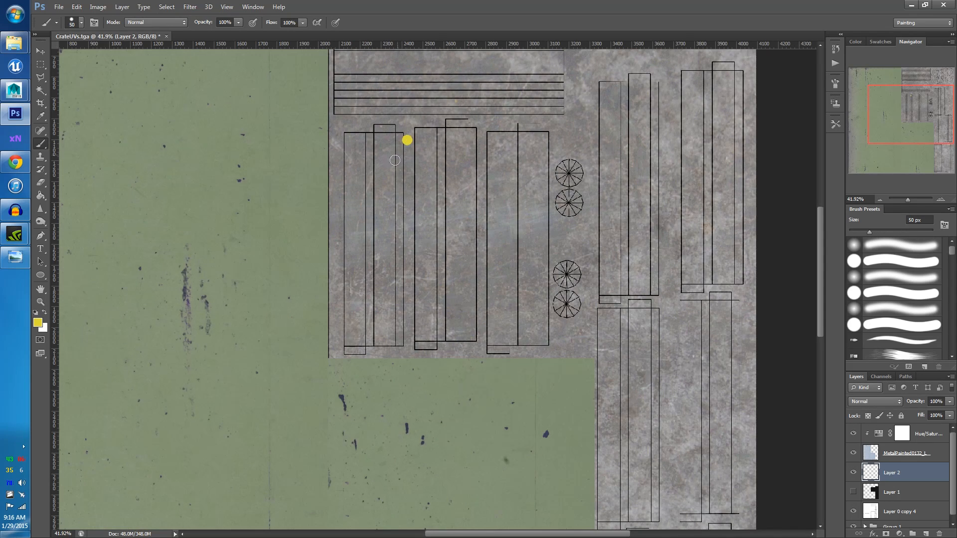
{"action": "left_click", "coordinate": [337, 206], "text": "shift"}
{"action": "left_click", "coordinate": [407, 190], "text": "shift"}
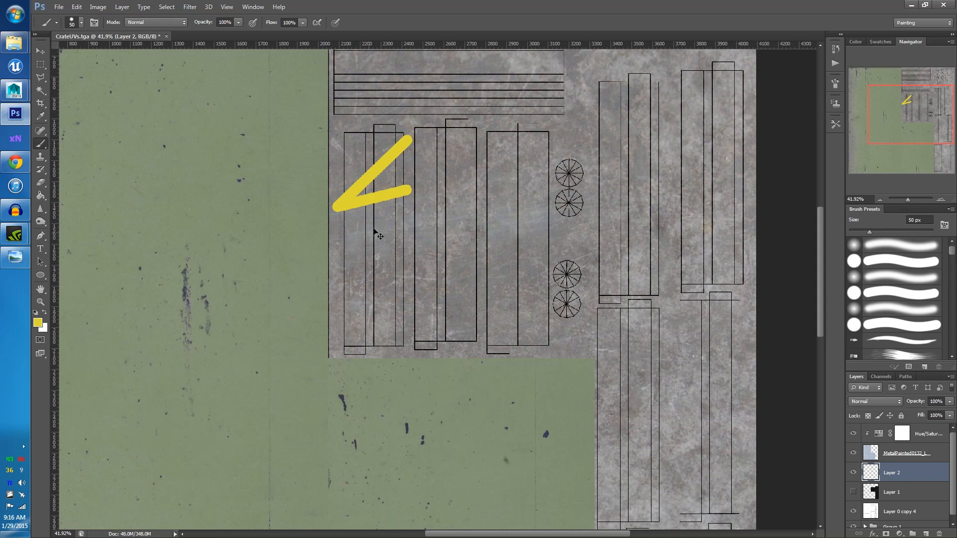
{"action": "key", "text": "ctrl+z"}
{"action": "left_click", "coordinate": [343, 243], "text": "shift"}
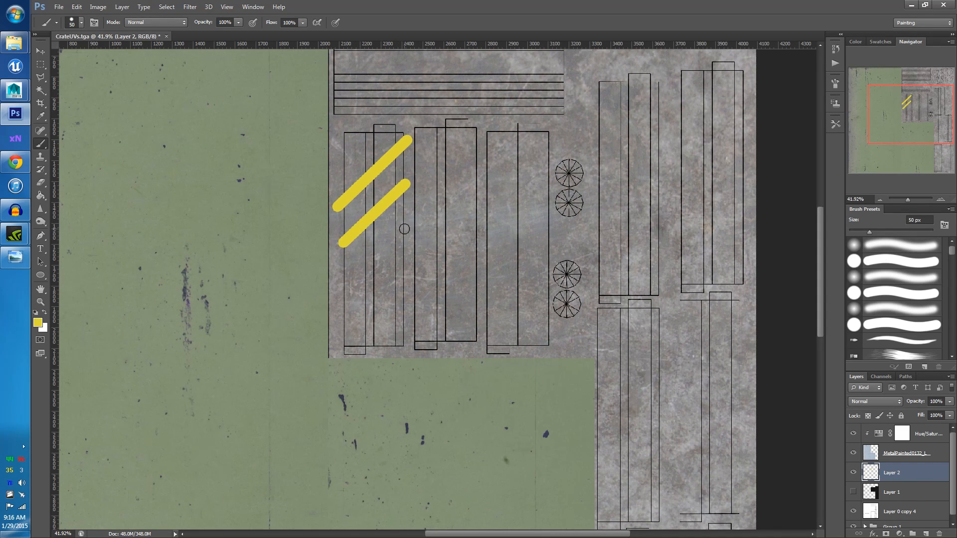
{"action": "left_click", "coordinate": [404, 229]}
{"action": "left_click", "coordinate": [342, 290], "text": "shift"}
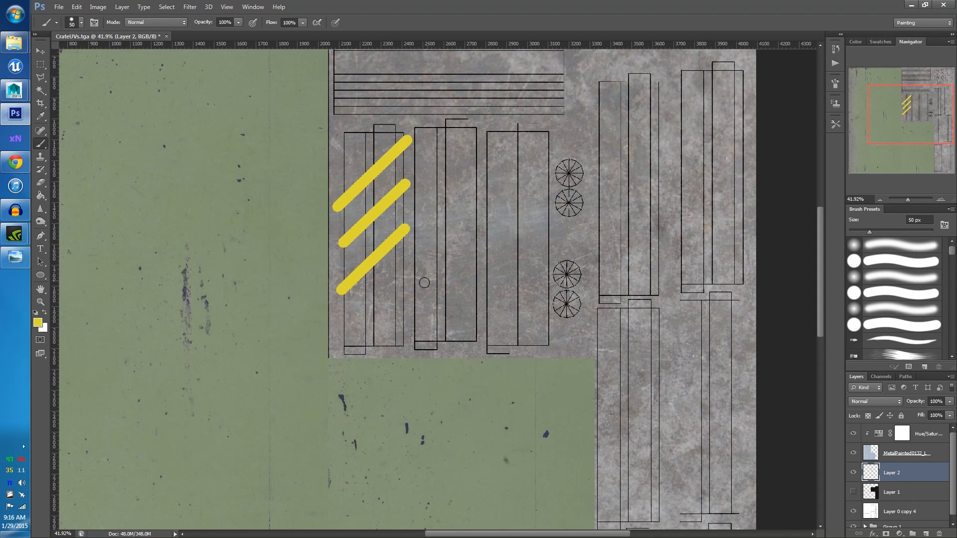
{"action": "left_click", "coordinate": [344, 326], "text": "shift"}
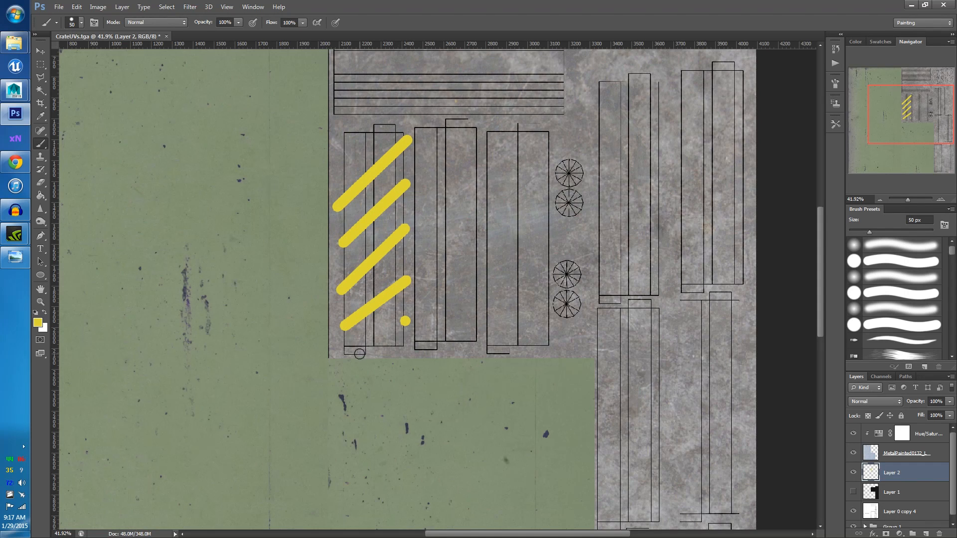
{"action": "left_click", "coordinate": [359, 354], "text": "shift"}
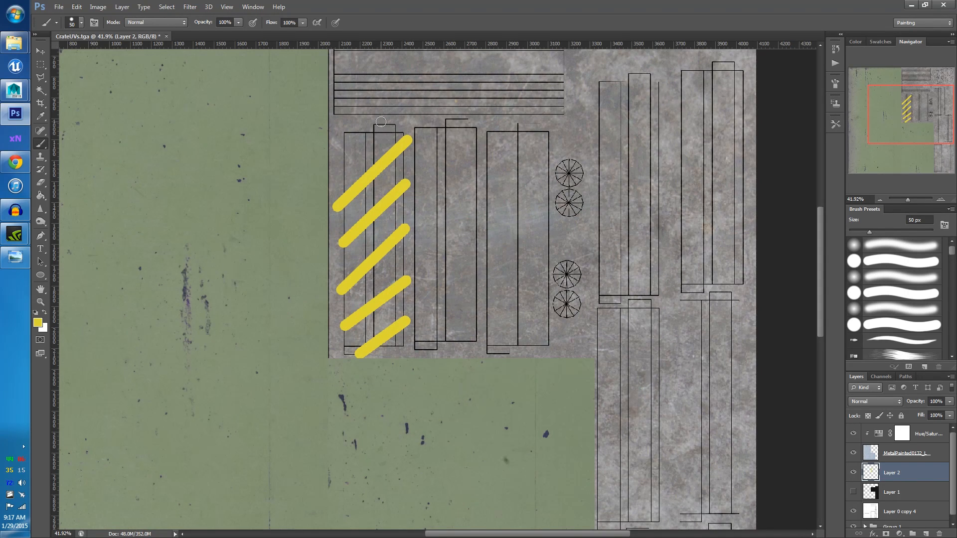
{"action": "left_click", "coordinate": [344, 159], "text": "shift"}
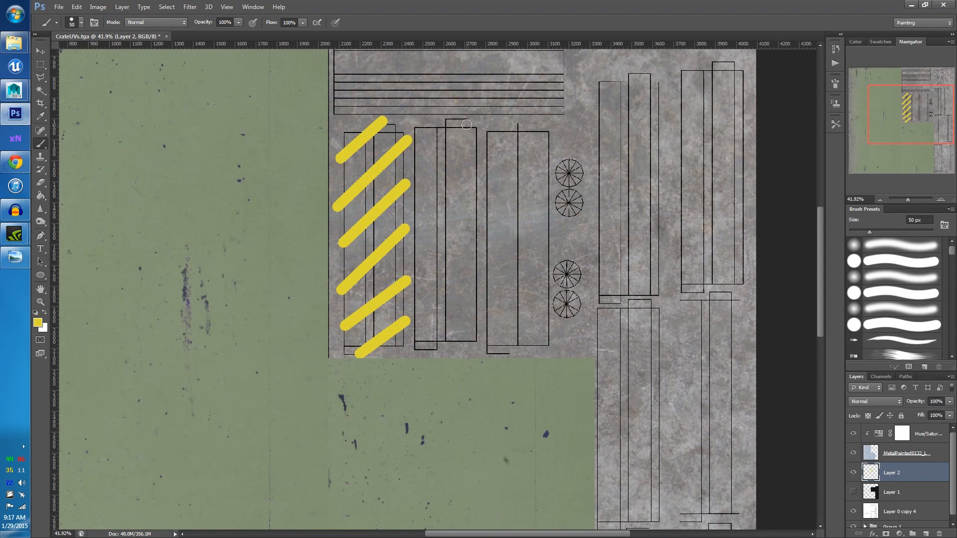
Paint diagonal yellow stripes down the second plank strip
{"action": "left_click", "coordinate": [451, 119]}
{"action": "left_click", "coordinate": [416, 156], "text": "shift"}
{"action": "left_click", "coordinate": [475, 130]}
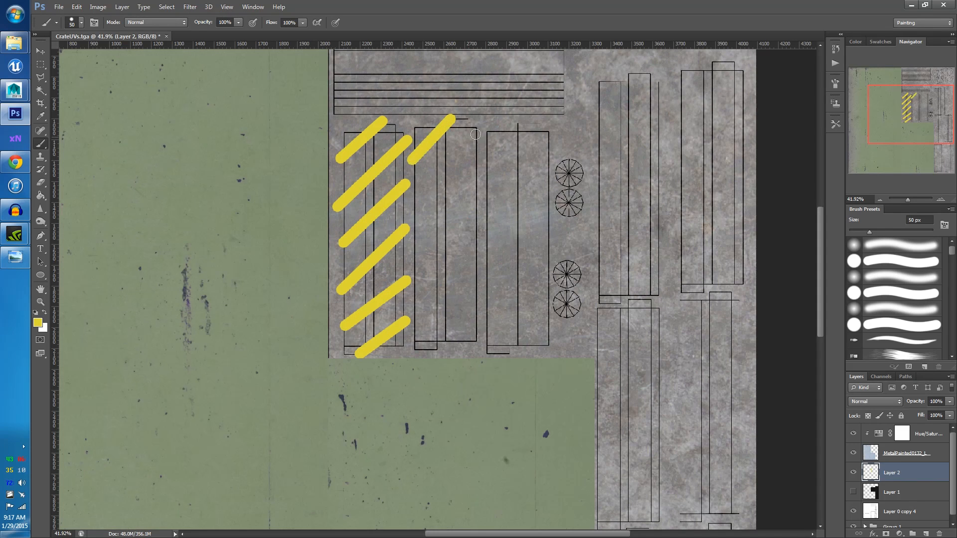
{"action": "left_click", "coordinate": [415, 203], "text": "shift"}
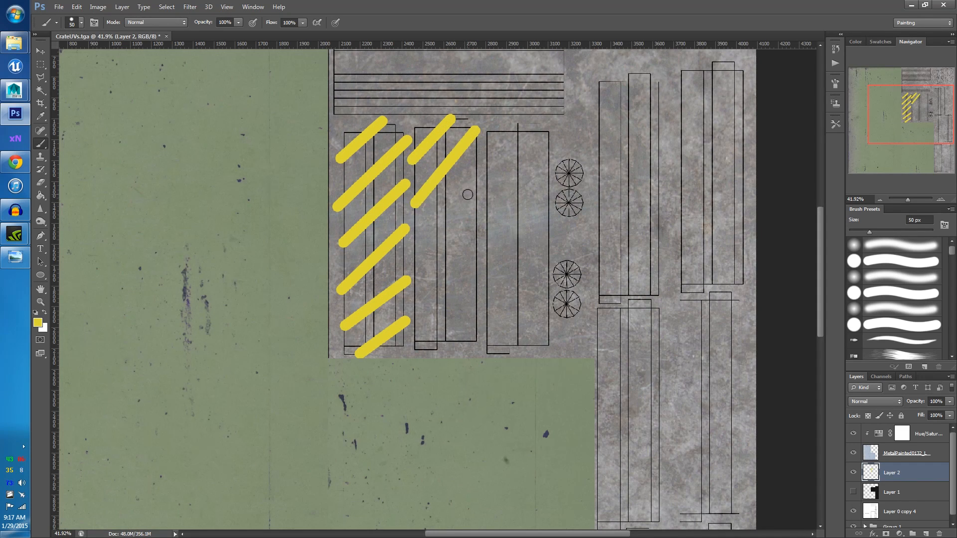
{"action": "left_click", "coordinate": [418, 249], "text": "shift"}
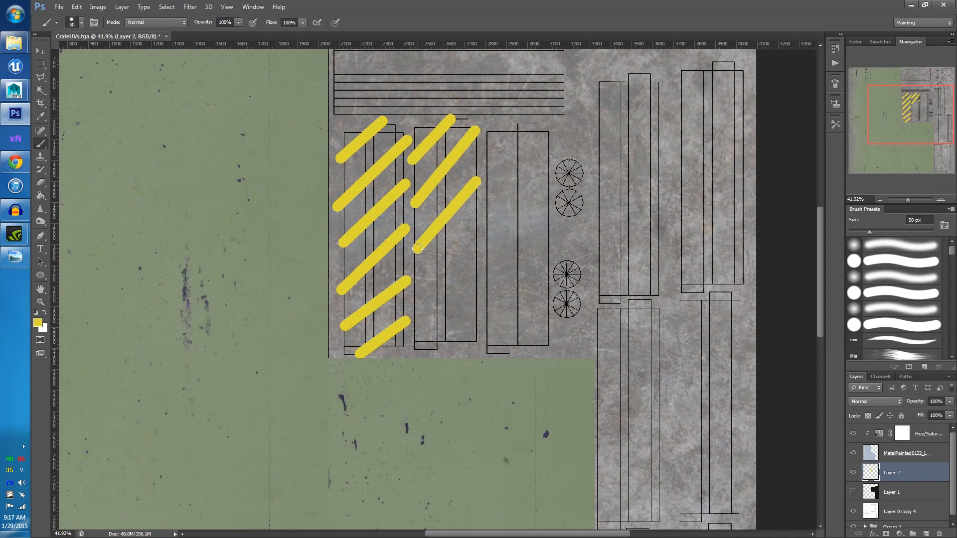
{"action": "left_click", "coordinate": [412, 297], "text": "shift"}
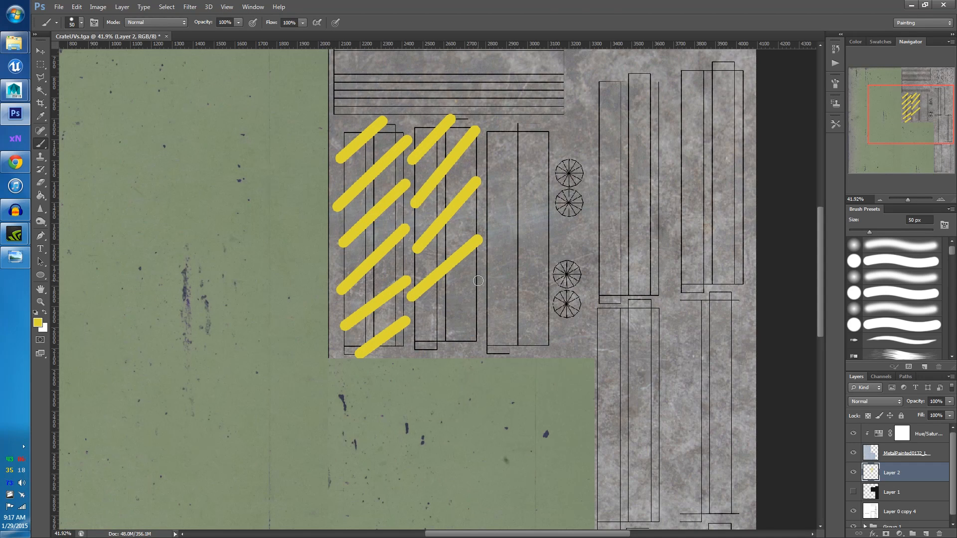
{"action": "left_click", "coordinate": [415, 339], "text": "shift"}
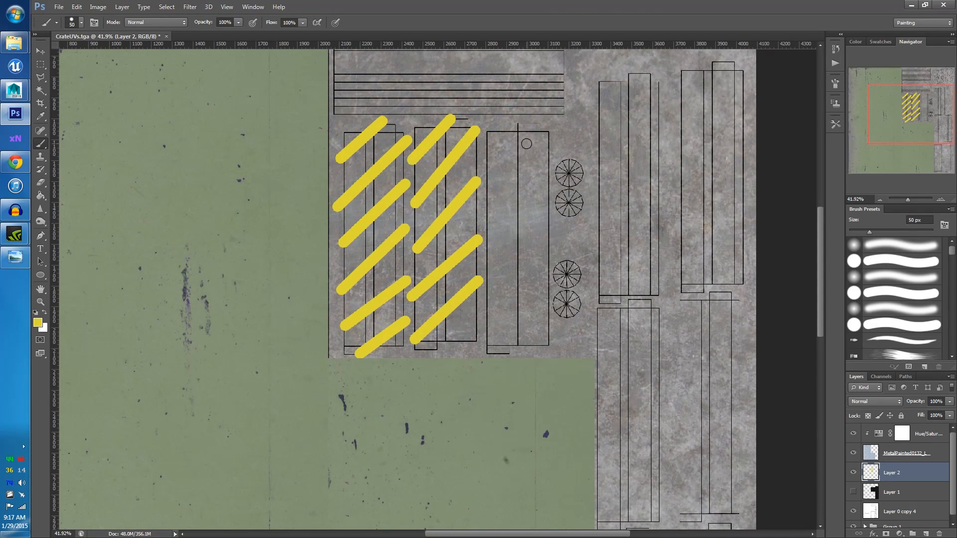
Paint diagonal yellow stripes down the third plank strip
{"action": "left_click", "coordinate": [519, 131]}
{"action": "left_click", "coordinate": [486, 160], "text": "shift"}
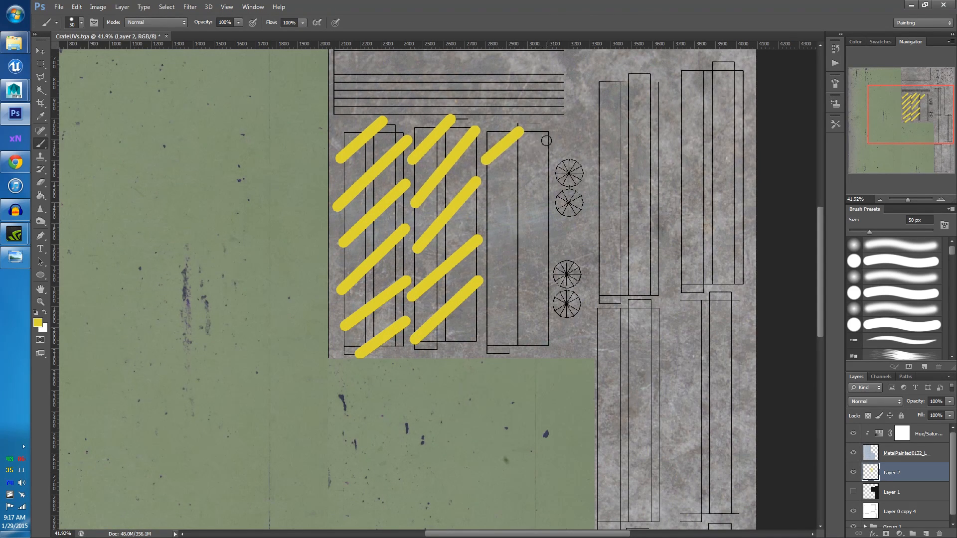
{"action": "left_click", "coordinate": [549, 135]}
{"action": "left_click", "coordinate": [487, 193], "text": "shift"}
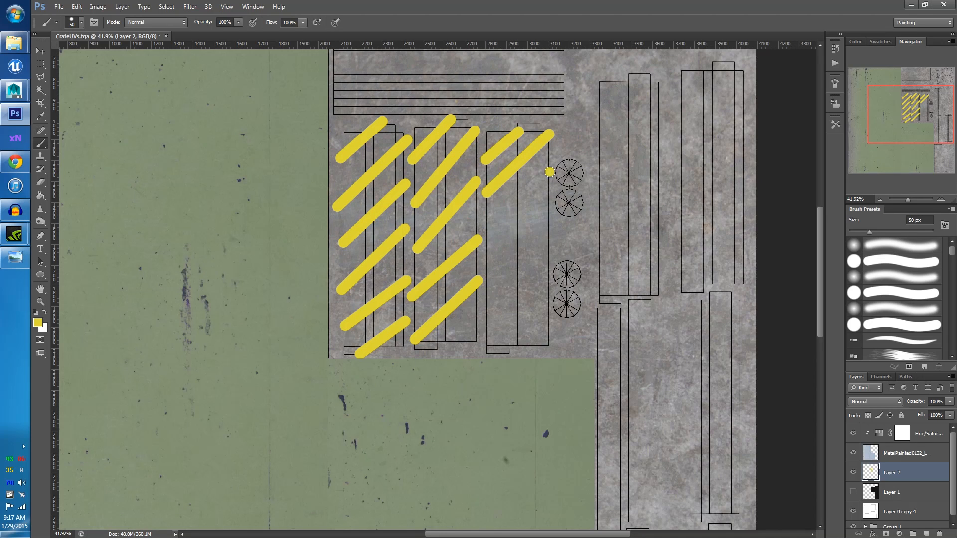
{"action": "left_click", "coordinate": [490, 229], "text": "shift"}
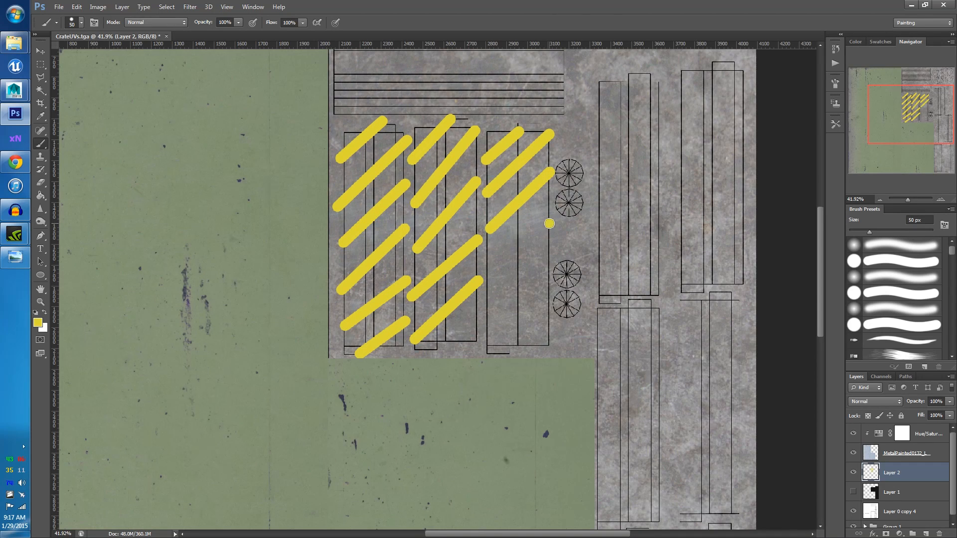
{"action": "left_click", "coordinate": [489, 264], "text": "shift"}
{"action": "left_click", "coordinate": [549, 262]}
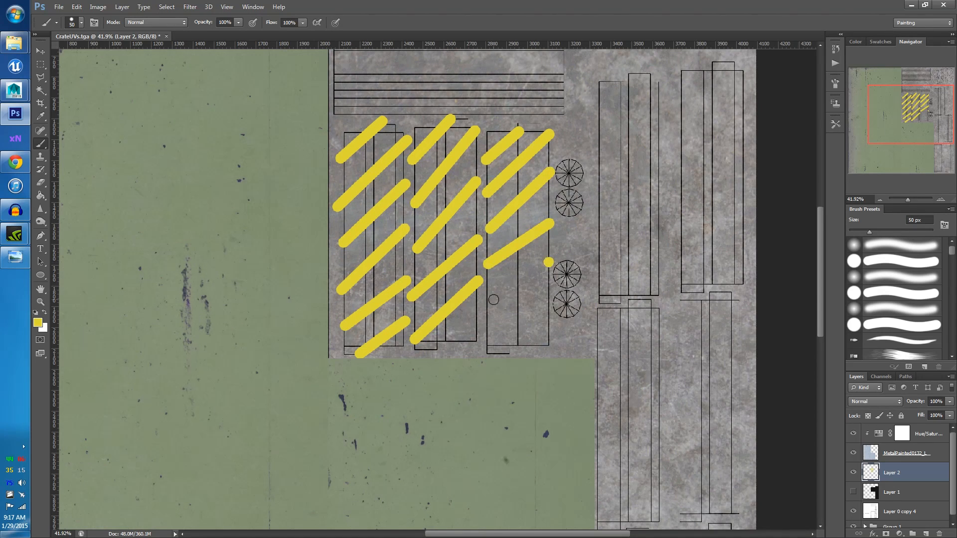
{"action": "left_click", "coordinate": [490, 303], "text": "shift"}
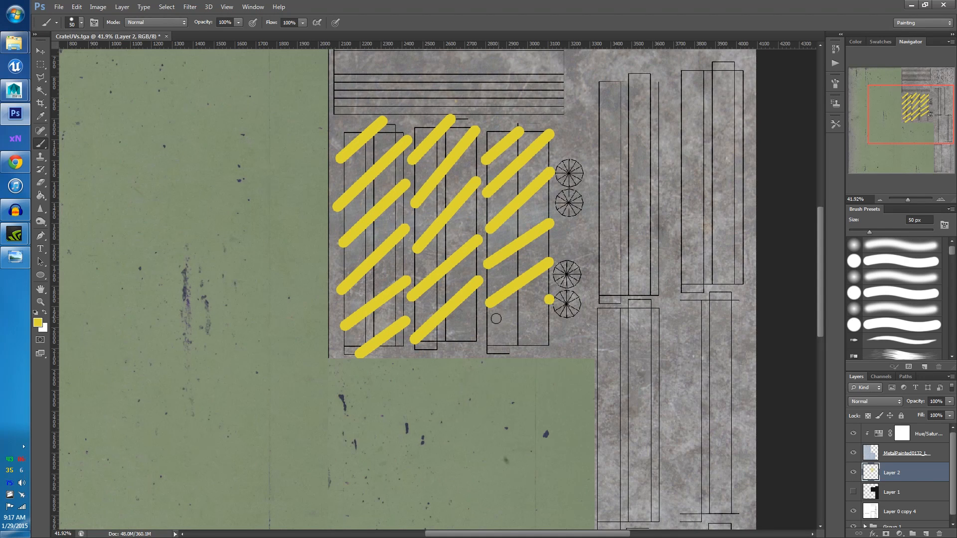
{"action": "left_click", "coordinate": [487, 336], "text": "shift"}
{"action": "left_click", "coordinate": [544, 330]}
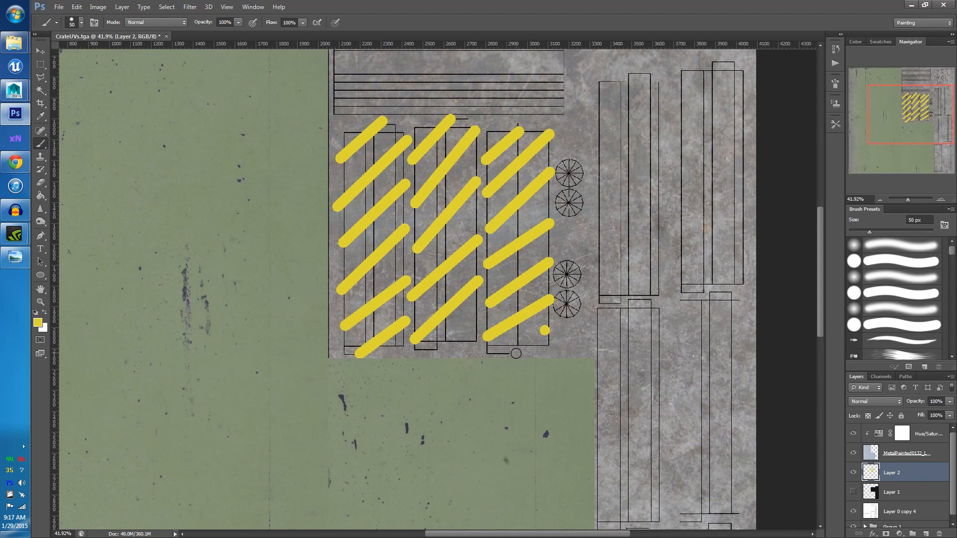
{"action": "left_click", "coordinate": [512, 346], "text": "shift"}
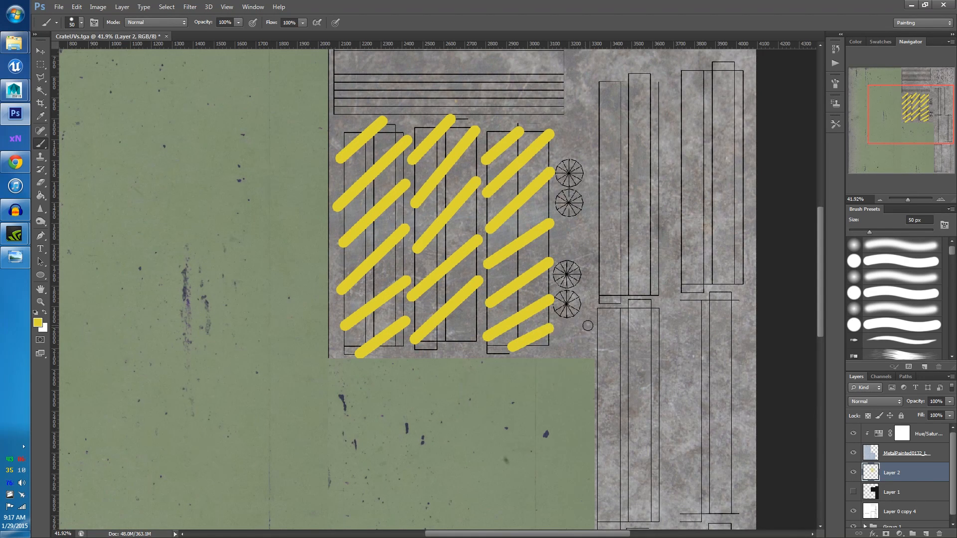
{"action": "scroll", "coordinate": [656, 274], "scroll_direction": "down", "scroll_amount": 2, "text": "alt"}
{"action": "scroll", "coordinate": [718, 149], "scroll_direction": "up", "scroll_amount": 2}
{"action": "scroll", "coordinate": [723, 153], "scroll_direction": "up", "scroll_amount": 2, "text": "alt"}
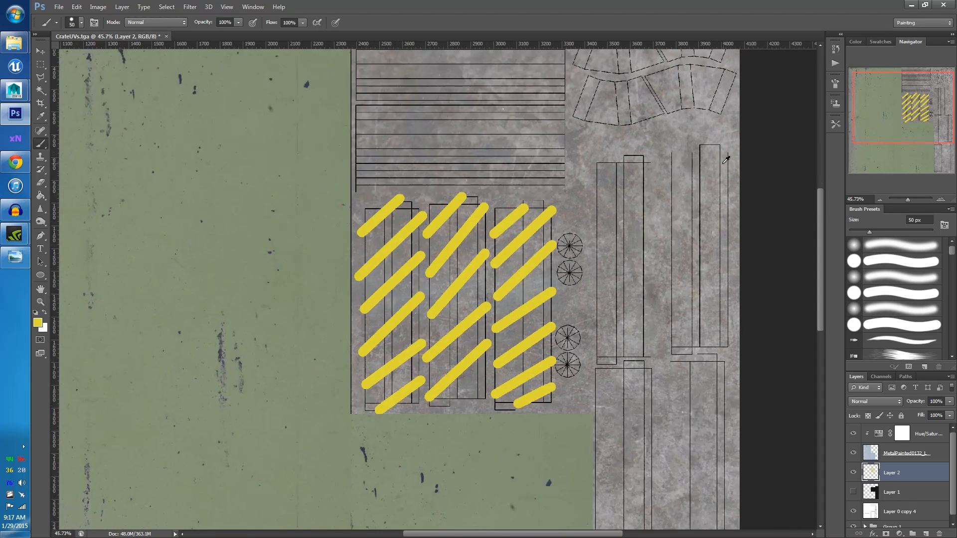
Paint diagonal yellow stripes down the fourth strip beyond the wheels
{"action": "left_click", "coordinate": [640, 169]}
{"action": "left_click", "coordinate": [546, 235], "text": "shift"}
{"action": "left_click", "coordinate": [646, 221]}
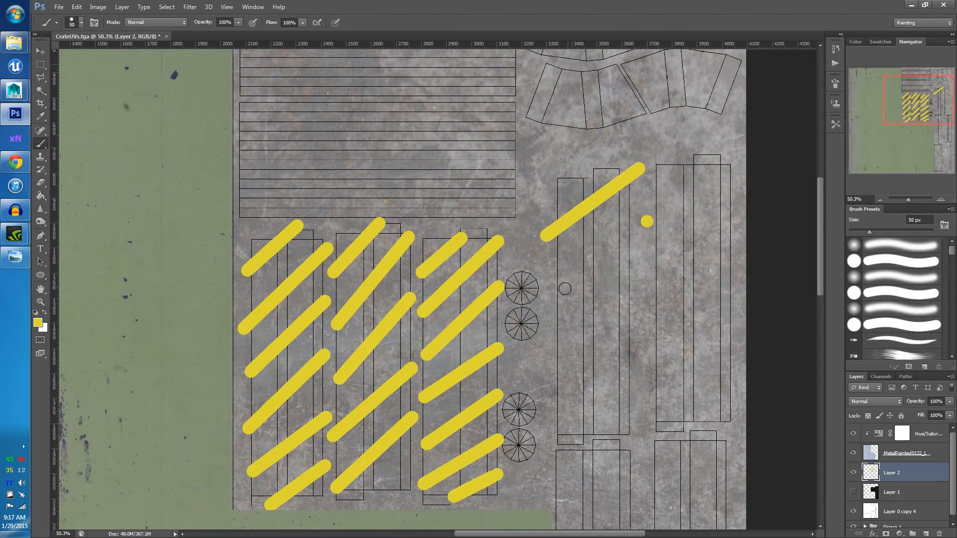
{"action": "left_click", "coordinate": [550, 300], "text": "shift"}
{"action": "left_click", "coordinate": [635, 300]}
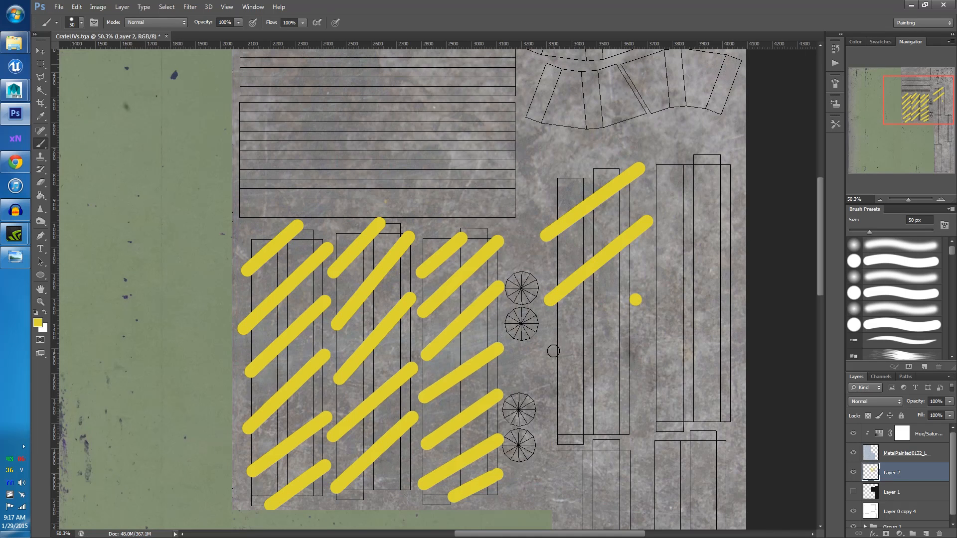
{"action": "left_click", "coordinate": [553, 350], "text": "shift"}
{"action": "left_click", "coordinate": [637, 347]}
{"action": "left_click", "coordinate": [558, 401], "text": "shift"}
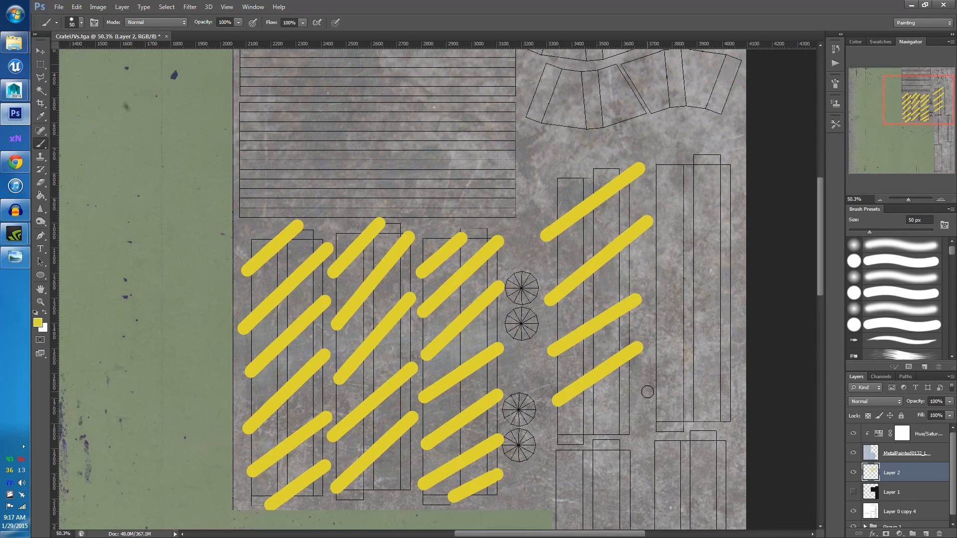
{"action": "left_click", "coordinate": [632, 403]}
{"action": "left_click", "coordinate": [559, 449], "text": "shift"}
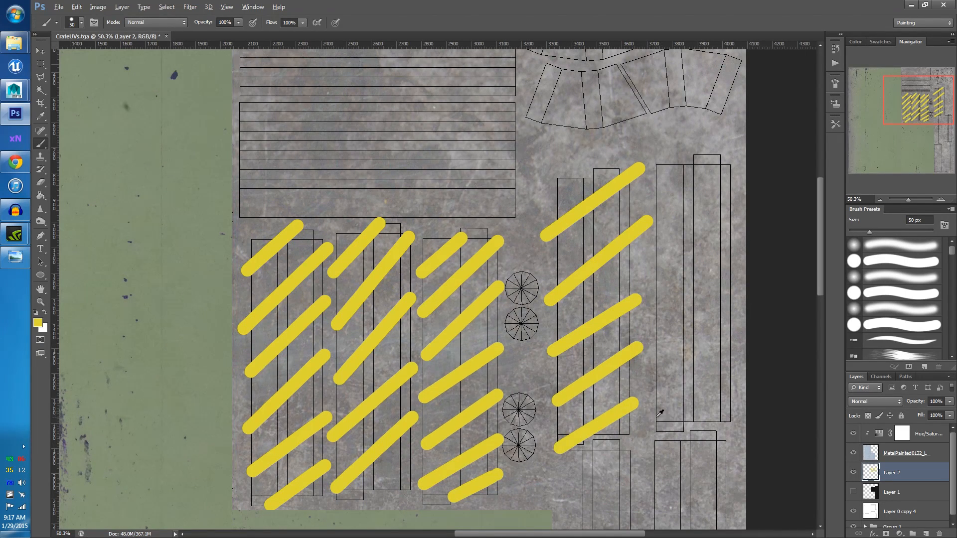
Delete the layer holding the yellow test stripes
{"action": "scroll", "coordinate": [659, 413], "scroll_direction": "down", "scroll_amount": 3, "text": "alt"}
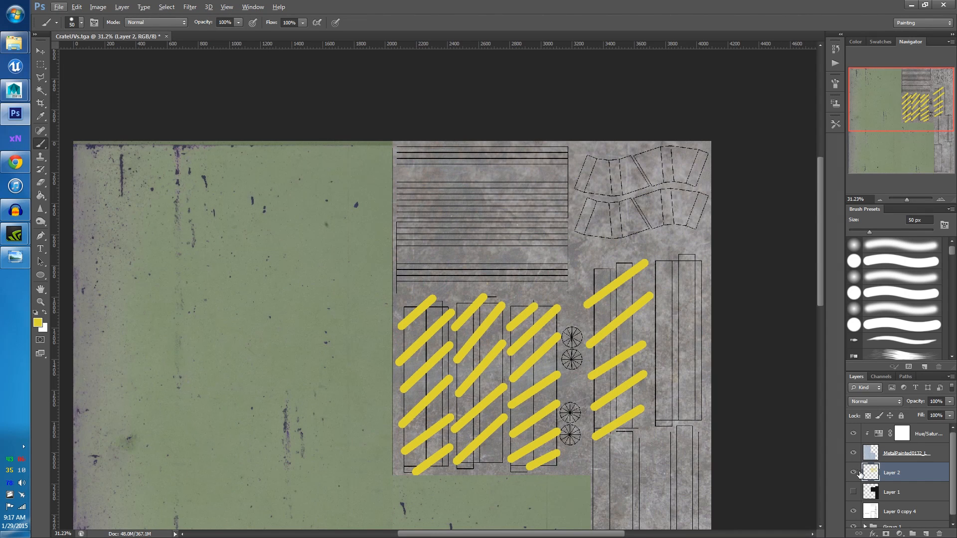
{"action": "key", "text": "Delete"}
{"action": "scroll", "coordinate": [423, 322], "scroll_direction": "up", "scroll_amount": 5, "text": "alt"}
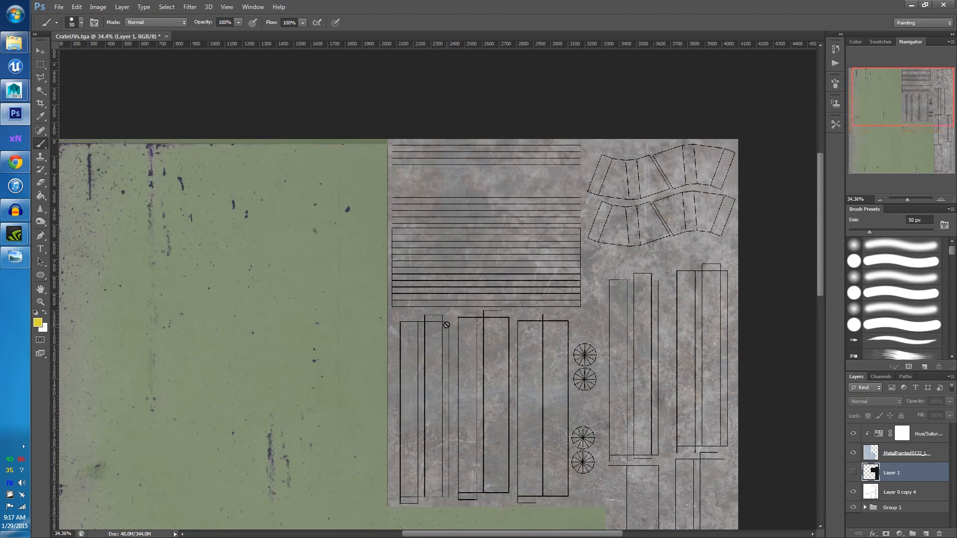
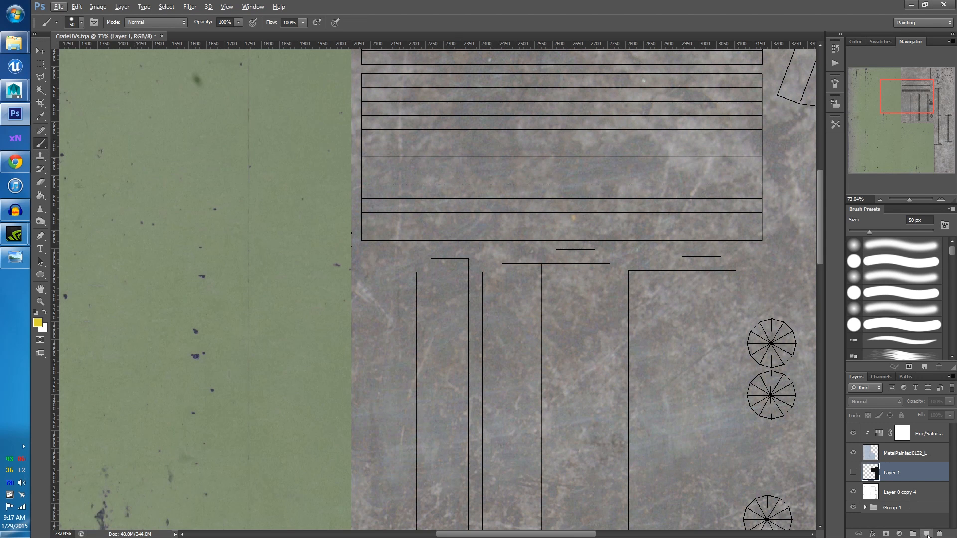
Add a new layer and try out yellow brush dots for a stripe's endpoints
{"action": "left_click", "coordinate": [925, 533]}
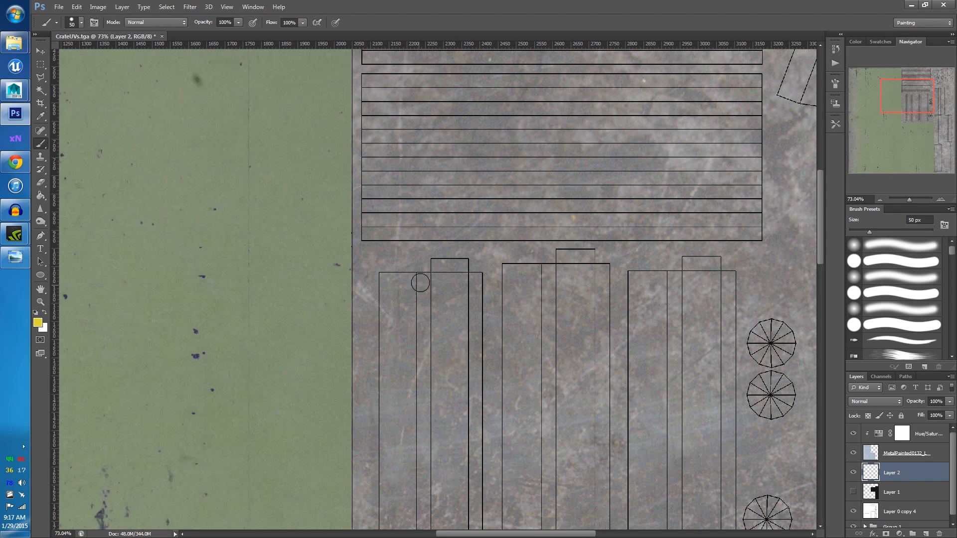
{"action": "left_click", "coordinate": [481, 269]}
{"action": "left_click", "coordinate": [374, 331]}
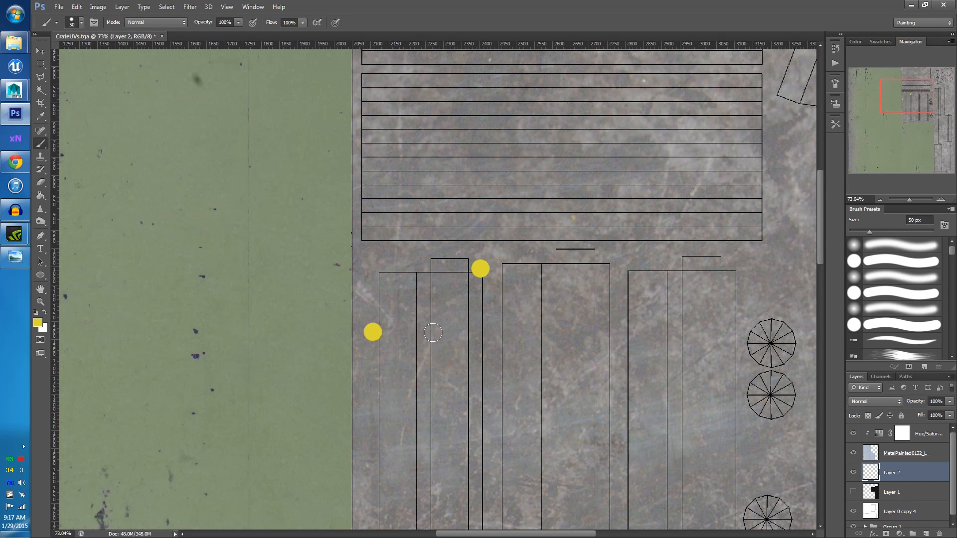
{"action": "key", "text": "ctrl+z"}
{"action": "left_click", "coordinate": [369, 335]}
{"action": "key", "text": "ctrl+alt+z"}
{"action": "key", "text": "ctrl+alt+z"}
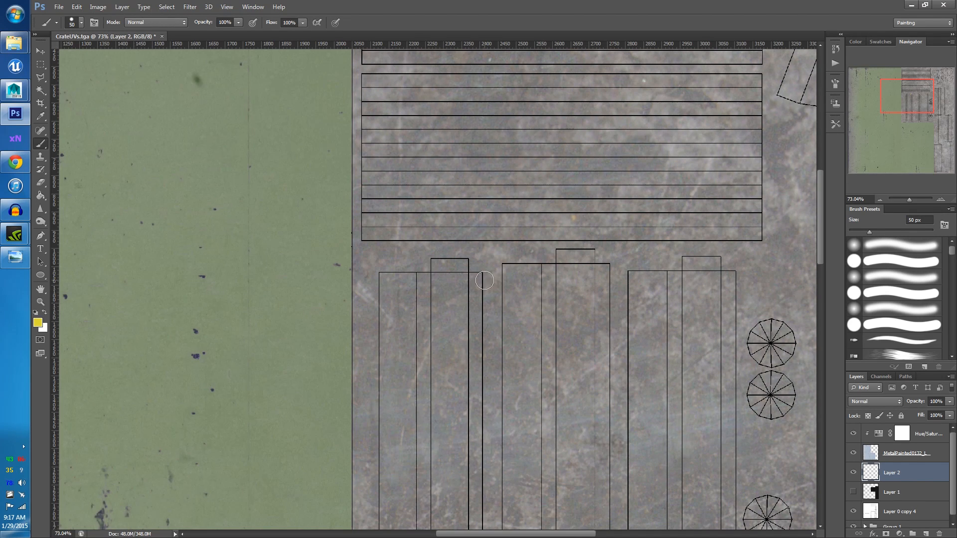
Paint the first two straight diagonal yellow stripes running down-left over the left plank strip
{"action": "left_click", "coordinate": [485, 274]}
{"action": "left_click", "coordinate": [377, 349], "text": "shift"}
{"action": "scroll", "coordinate": [463, 348], "scroll_direction": "down", "scroll_amount": 1}
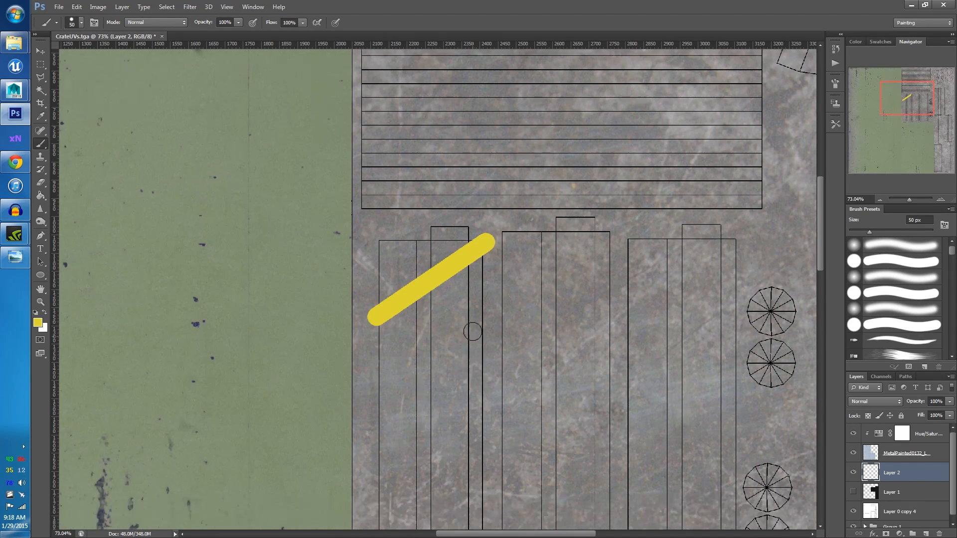
{"action": "left_click", "coordinate": [486, 312]}
{"action": "left_click", "coordinate": [377, 317], "text": "shift"}
{"action": "key", "text": "ctrl+alt+z"}
{"action": "key", "text": "ctrl+alt+z"}
{"action": "left_click", "coordinate": [487, 311]}
{"action": "left_click", "coordinate": [381, 400], "text": "shift"}
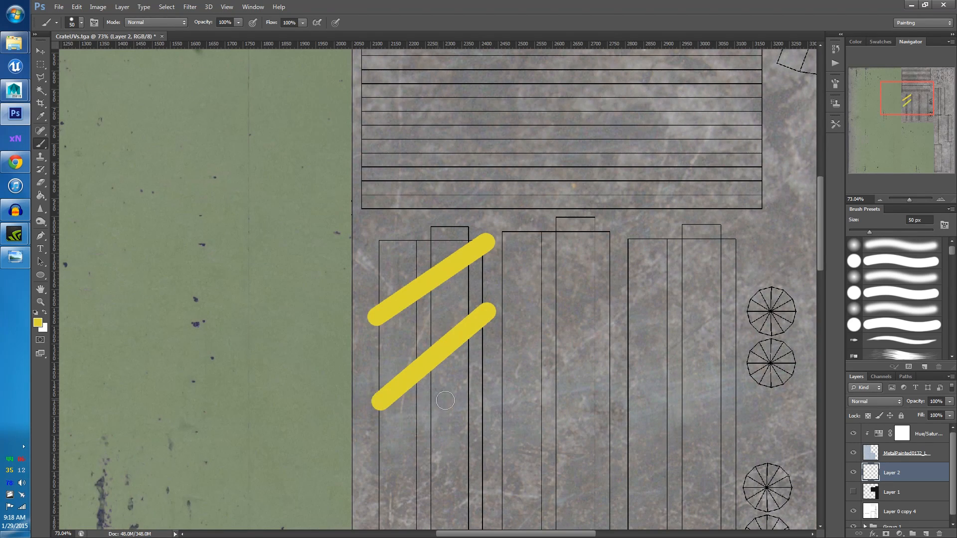
{"action": "key", "text": "ctrl+alt+z"}
{"action": "left_click", "coordinate": [376, 386]}
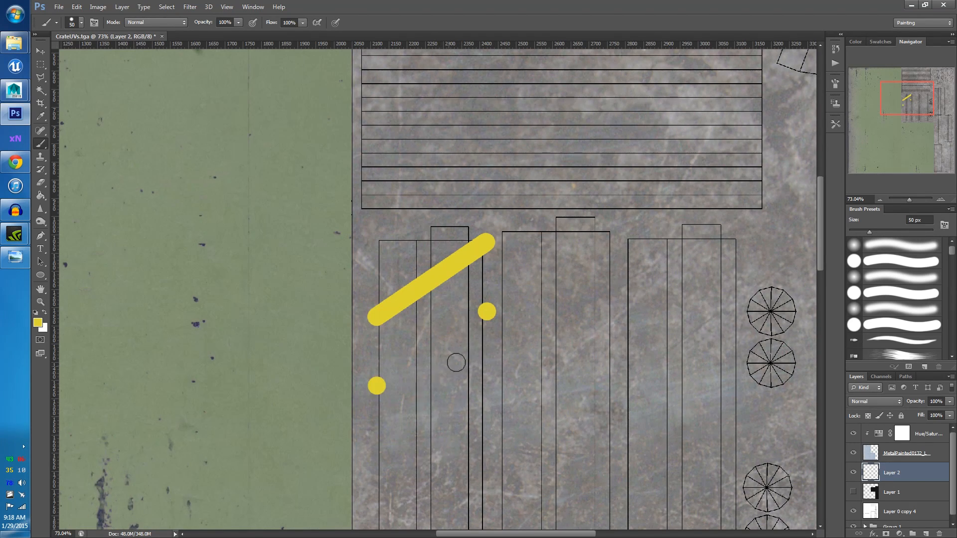
{"action": "key", "text": "ctrl+alt+z"}
{"action": "key", "text": "ctrl+shift+z"}
{"action": "key", "text": "ctrl+alt+z"}
{"action": "key", "text": "ctrl+alt+z"}
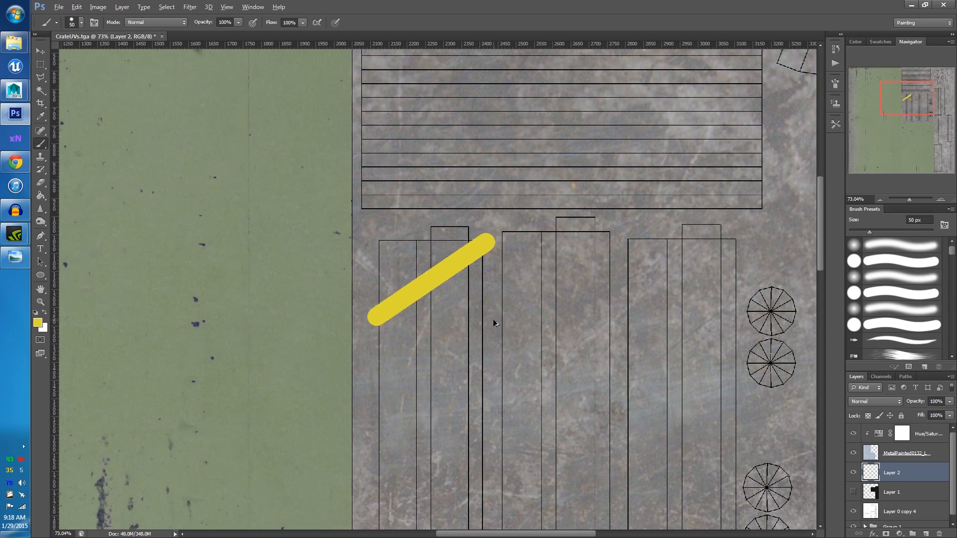
{"action": "left_click", "coordinate": [491, 318]}
{"action": "left_click", "coordinate": [380, 389], "text": "shift"}
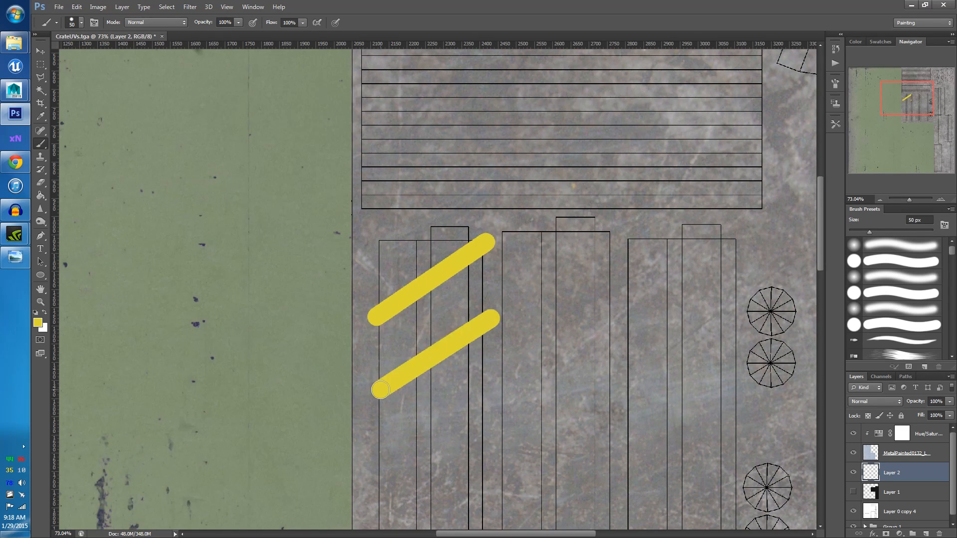
Paint the third, fourth and fifth parallel diagonal yellow stripes further down the strip
{"action": "scroll", "coordinate": [483, 378], "scroll_direction": "down", "scroll_amount": 2}
{"action": "scroll", "coordinate": [481, 375], "scroll_direction": "down", "scroll_amount": 2}
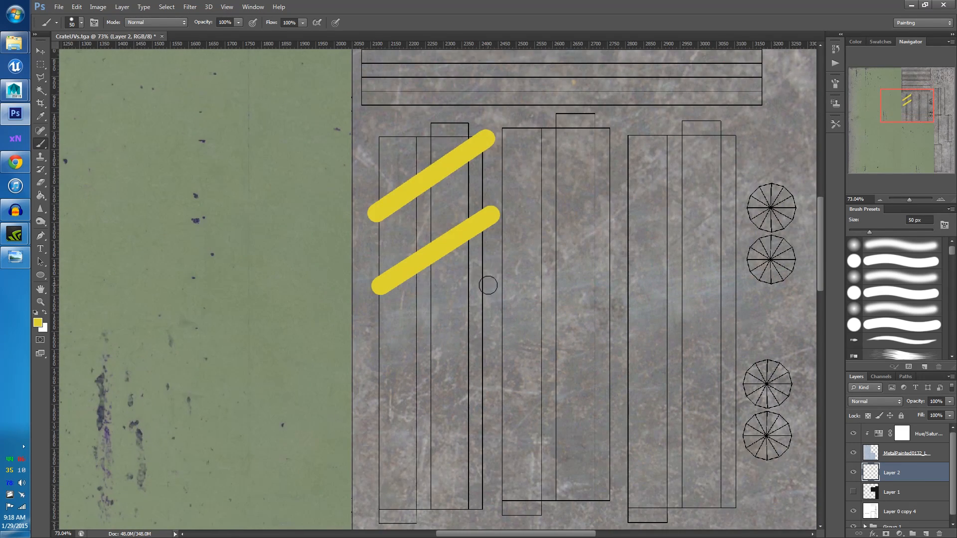
{"action": "left_click", "coordinate": [489, 293], "text": "shift"}
{"action": "key", "text": "ctrl+alt+z"}
{"action": "left_click", "coordinate": [490, 299]}
{"action": "left_click", "coordinate": [378, 367], "text": "shift"}
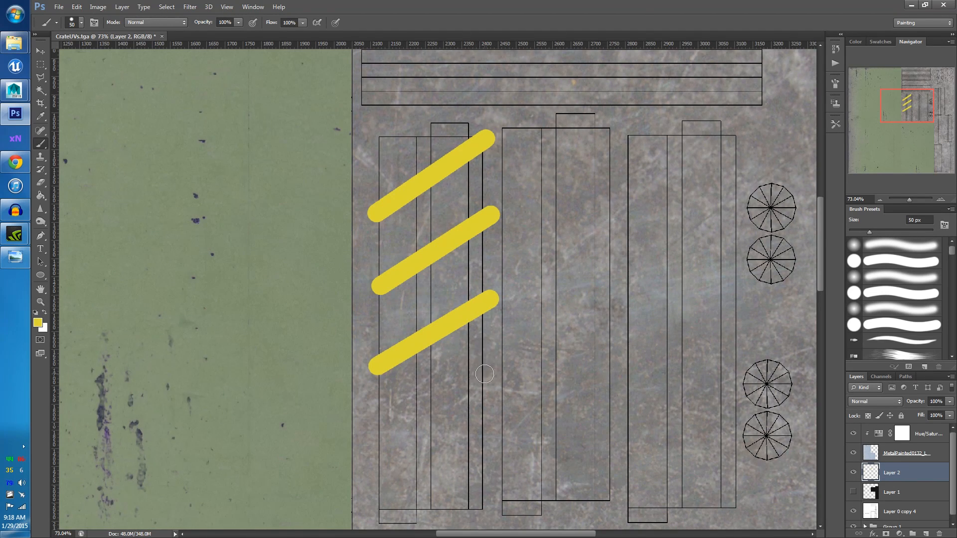
{"action": "left_click", "coordinate": [484, 374]}
{"action": "left_click", "coordinate": [379, 439], "text": "shift"}
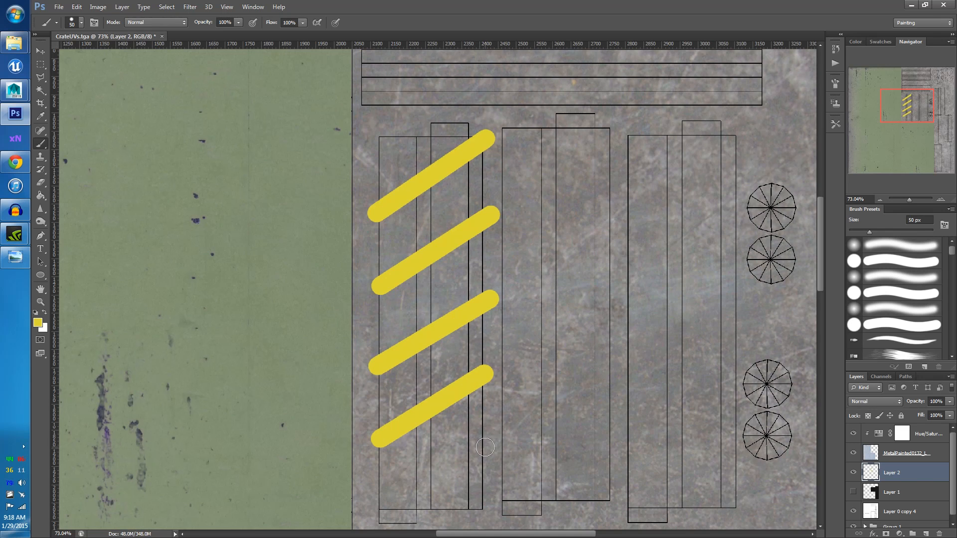
{"action": "left_click", "coordinate": [485, 448]}
{"action": "left_click", "coordinate": [385, 511], "text": "shift"}
{"action": "scroll", "coordinate": [433, 293], "scroll_direction": "down", "scroll_amount": 5, "text": "alt"}
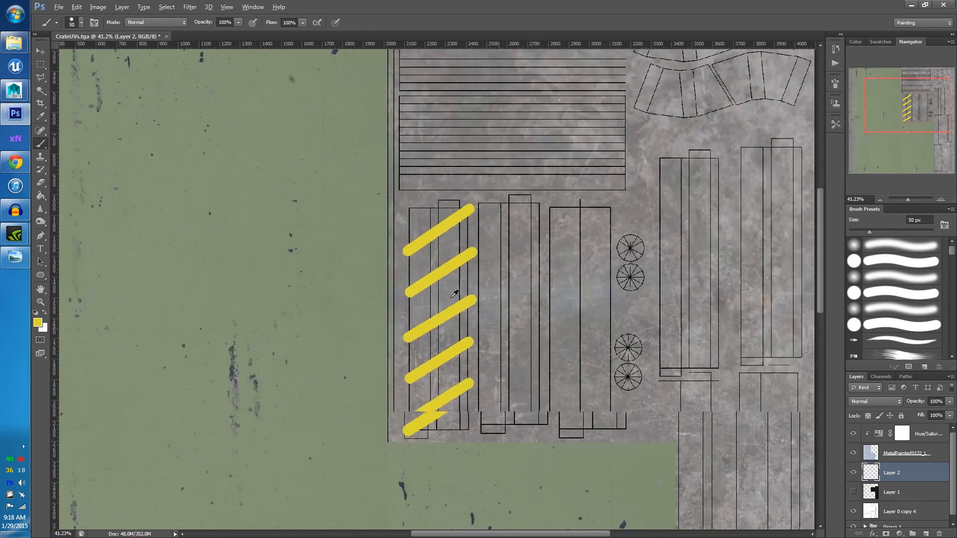
{"action": "scroll", "coordinate": [439, 360], "scroll_direction": "up", "scroll_amount": 3, "text": "alt"}
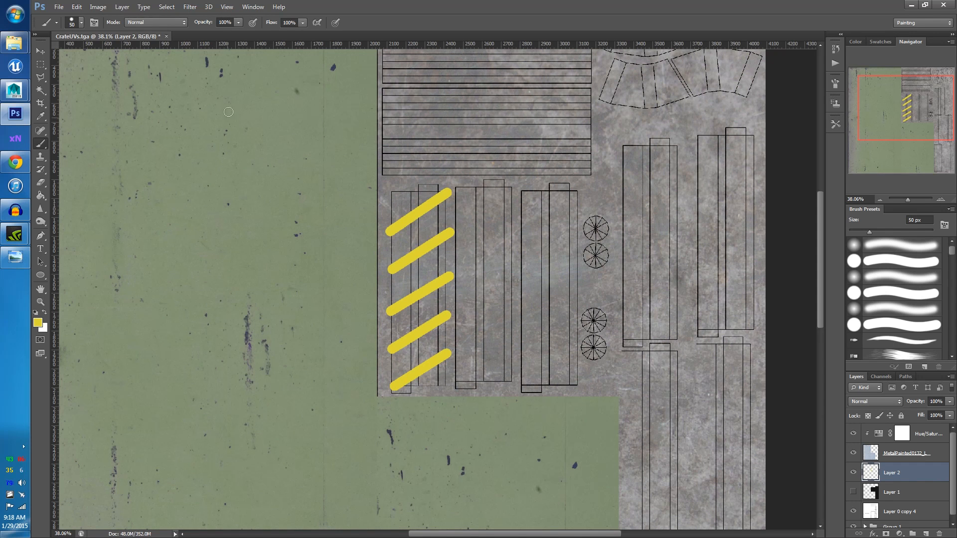
{"action": "scroll", "coordinate": [648, 339], "scroll_direction": "down", "scroll_amount": 1, "text": "alt"}
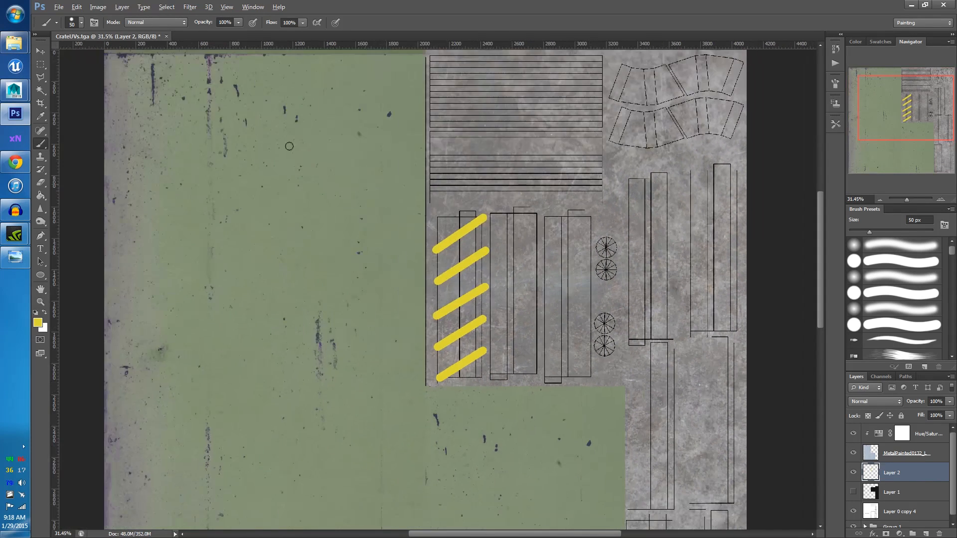
Duplicate the stripe layer and place copies on the next two plank strips
{"action": "left_click", "coordinate": [41, 51]}
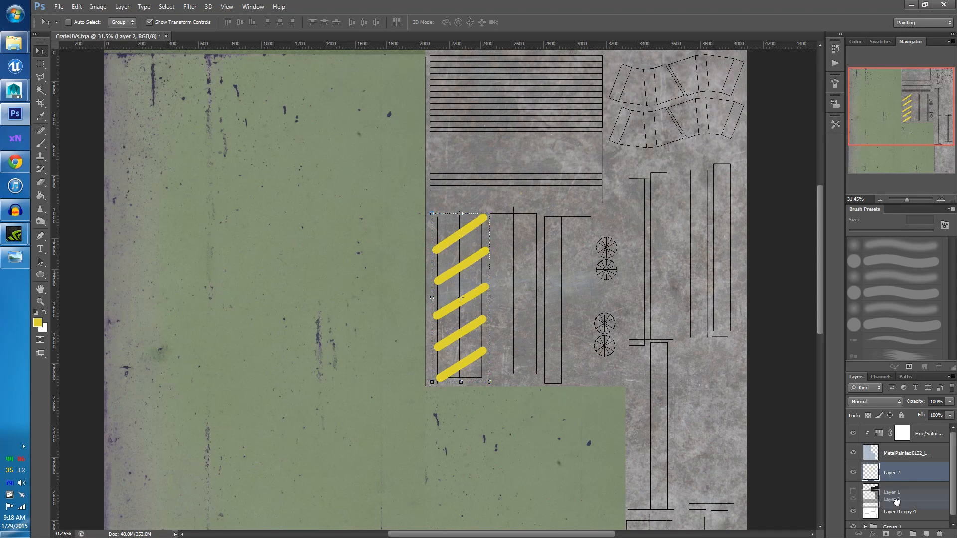
{"action": "key", "text": "ctrl+j"}
{"action": "left_click_drag", "start_coordinate": [464, 305], "coordinate": [516, 296]}
{"action": "left_click_drag", "start_coordinate": [871, 468], "coordinate": [925, 534]}
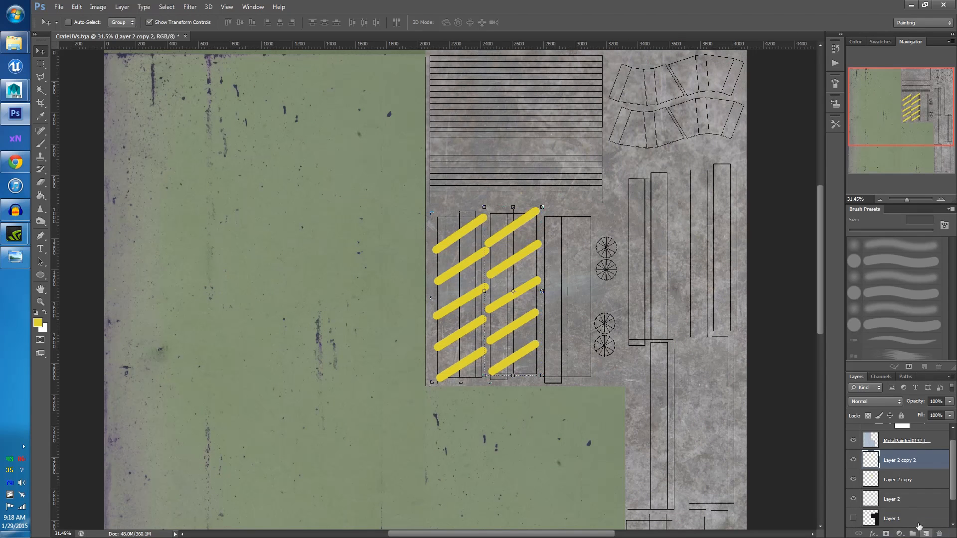
{"action": "left_click_drag", "start_coordinate": [528, 299], "coordinate": [579, 306]}
{"action": "left_click_drag", "start_coordinate": [578, 306], "coordinate": [656, 256], "text": "alt"}
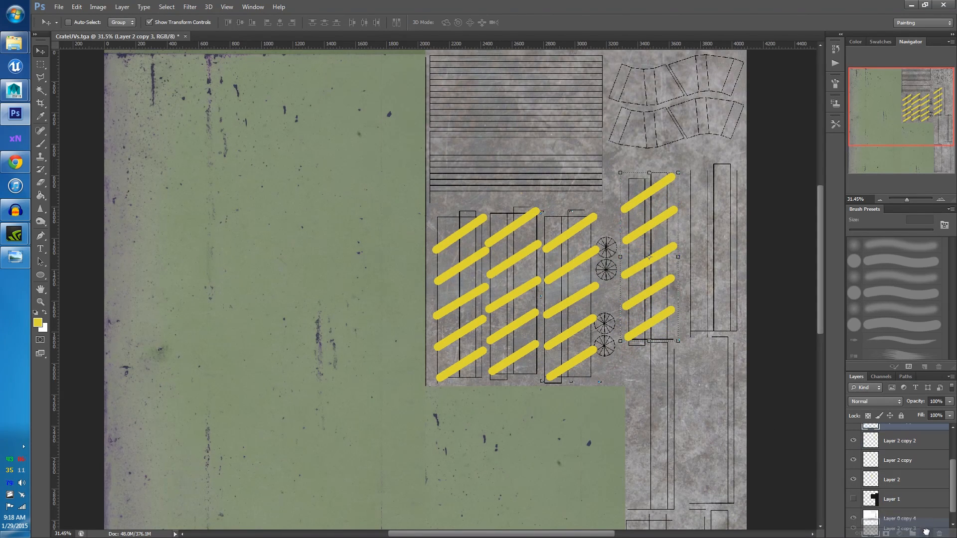
Place stripe copies on the upper-right plank strip and the strips below it, aligning them
{"action": "left_click_drag", "start_coordinate": [643, 290], "coordinate": [701, 277], "text": "alt"}
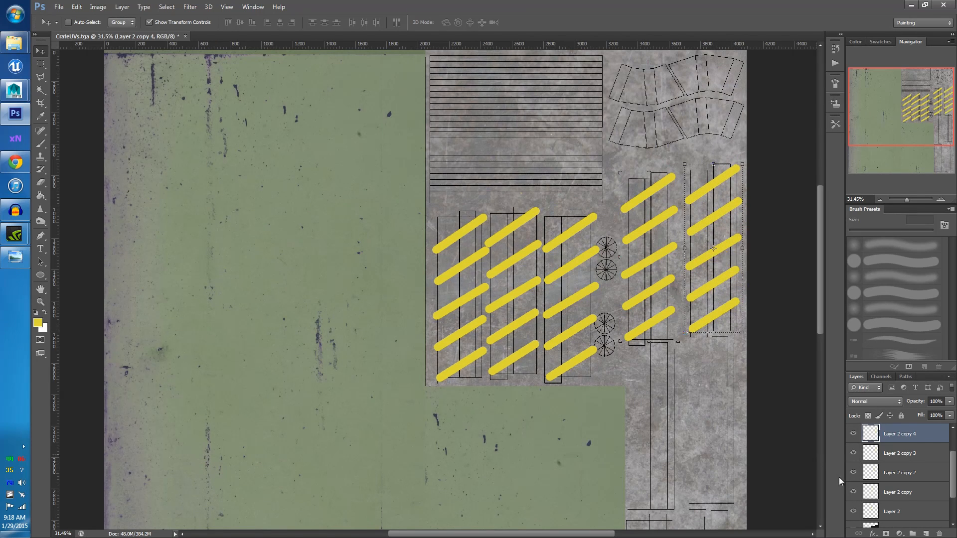
{"action": "left_click_drag", "start_coordinate": [872, 439], "coordinate": [926, 534]}
{"action": "scroll", "coordinate": [648, 279], "scroll_direction": "down", "scroll_amount": 4}
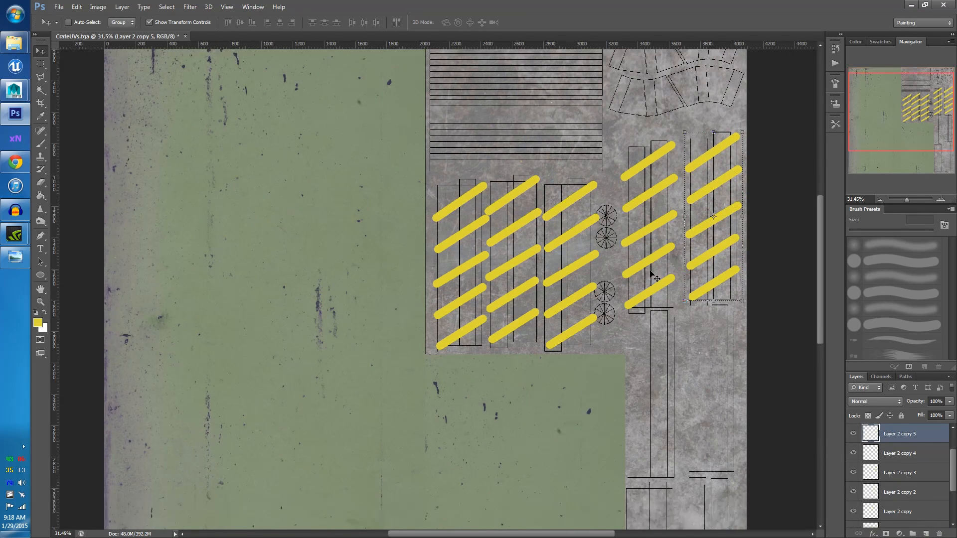
{"action": "scroll", "coordinate": [739, 288], "scroll_direction": "up", "scroll_amount": 1, "text": "alt"}
{"action": "scroll", "coordinate": [739, 288], "scroll_direction": "up", "scroll_amount": 2, "text": "alt"}
{"action": "left_click_drag", "start_coordinate": [708, 118], "coordinate": [696, 351], "text": "shift"}
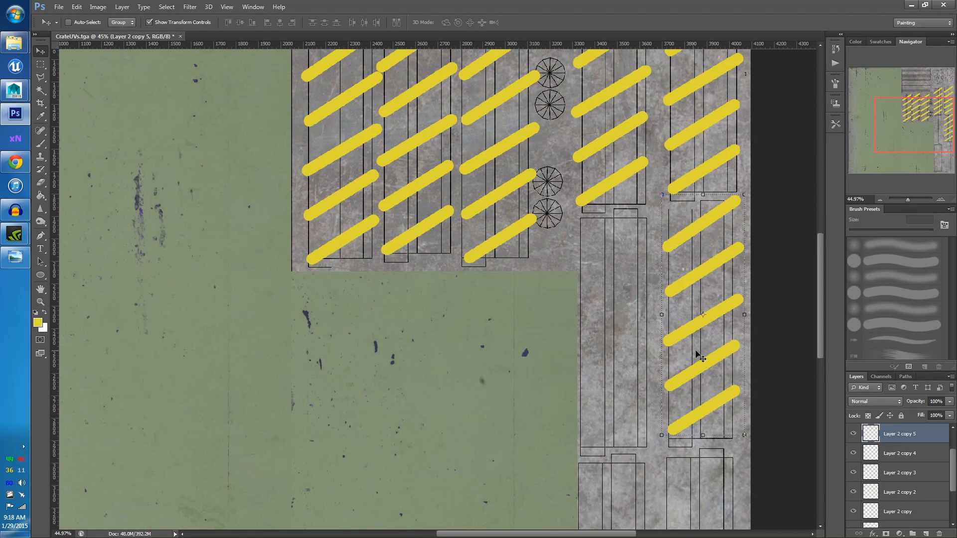
{"action": "left_click_drag", "start_coordinate": [877, 438], "coordinate": [925, 534]}
Duplicate the stripes onto the lower-left plank strips and position them
{"action": "left_click_drag", "start_coordinate": [683, 304], "coordinate": [626, 482]}
{"action": "scroll", "coordinate": [610, 352], "scroll_direction": "down", "scroll_amount": 1}
{"action": "scroll", "coordinate": [613, 365], "scroll_direction": "down", "scroll_amount": 10}
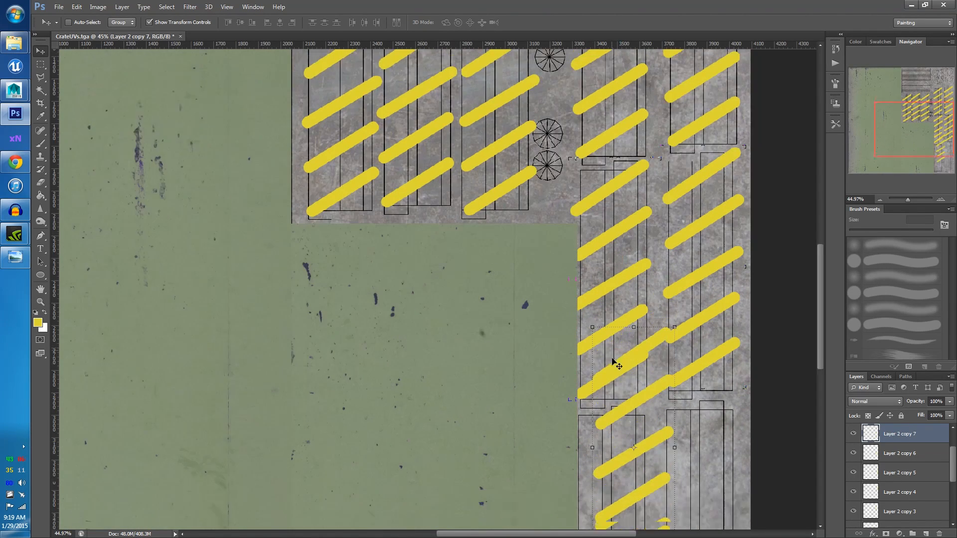
{"action": "scroll", "coordinate": [614, 313], "scroll_direction": "down", "scroll_amount": 3}
{"action": "left_click_drag", "start_coordinate": [614, 313], "coordinate": [684, 345]}
{"action": "scroll", "coordinate": [635, 299], "scroll_direction": "down", "scroll_amount": 3, "text": "alt"}
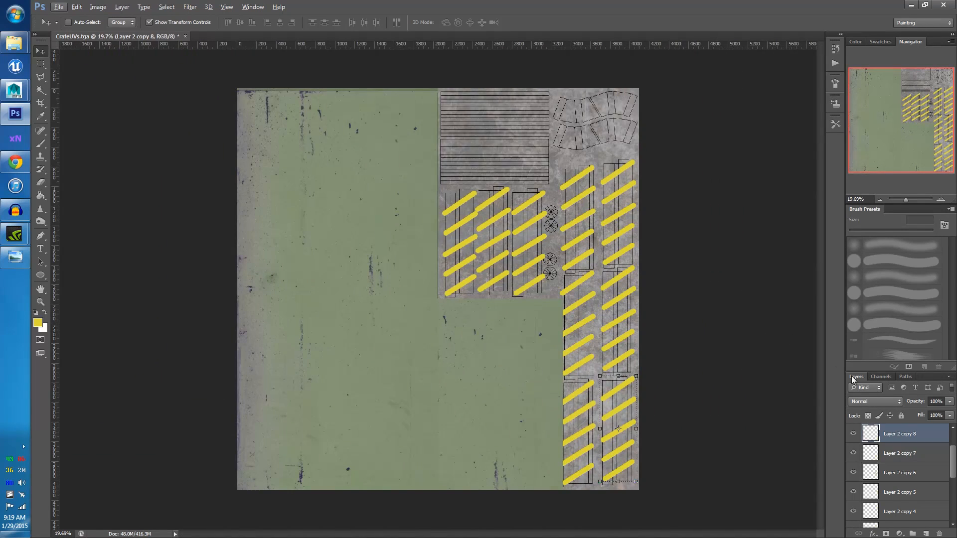
{"action": "scroll", "coordinate": [897, 499], "scroll_direction": "down", "scroll_amount": 5}
Merge all the stripe layers into a single layer and check the result
{"action": "left_click", "coordinate": [900, 473], "text": "shift"}
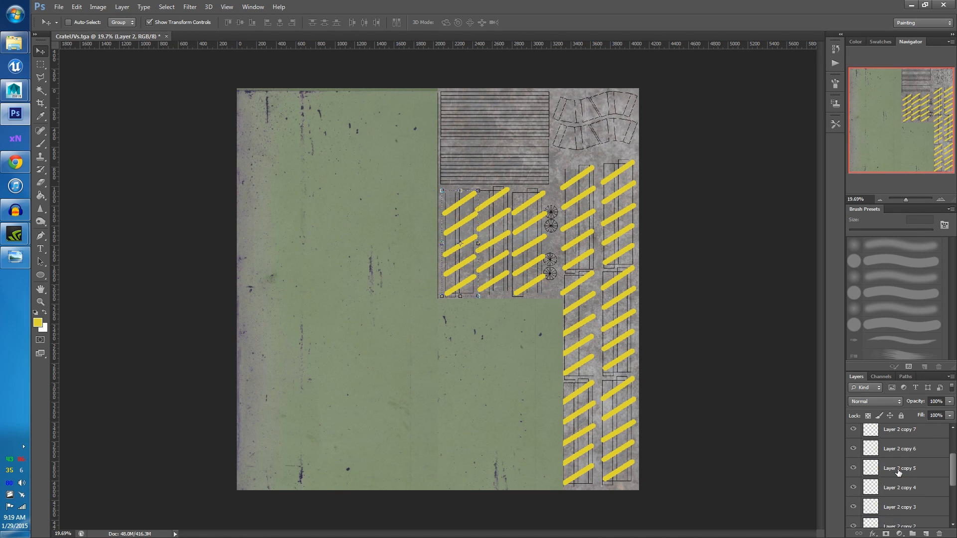
{"action": "scroll", "coordinate": [899, 472], "scroll_direction": "up", "scroll_amount": 5}
{"action": "right_click", "coordinate": [902, 476]}
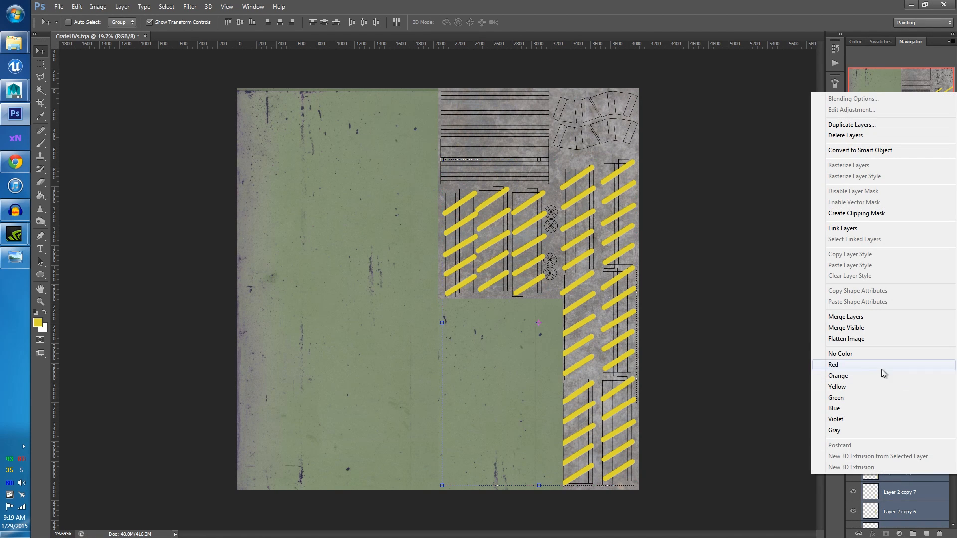
{"action": "left_click", "coordinate": [869, 318]}
{"action": "left_click", "coordinate": [854, 472]}
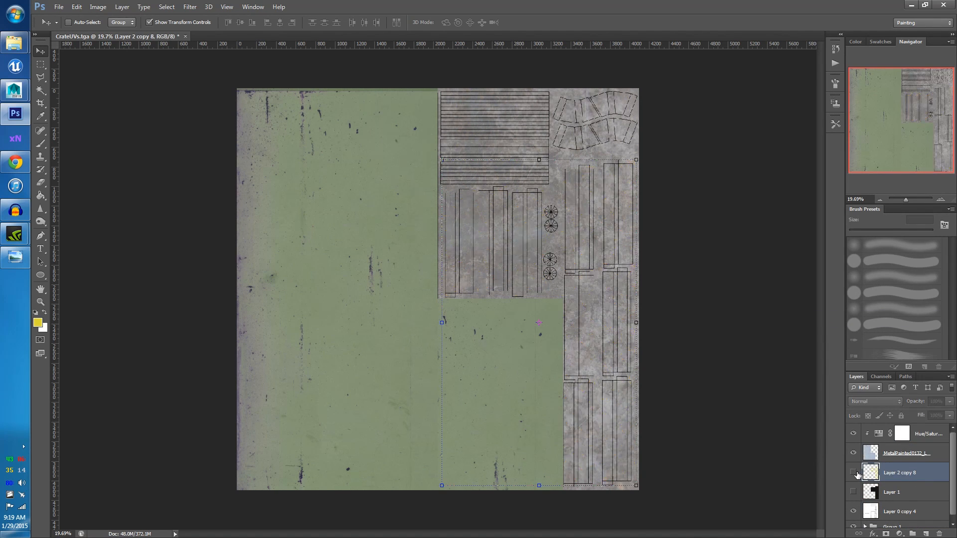
{"action": "left_click", "coordinate": [854, 472]}
Show the black backing layer and lower its opacity to roughly 80%
{"action": "left_click", "coordinate": [854, 492]}
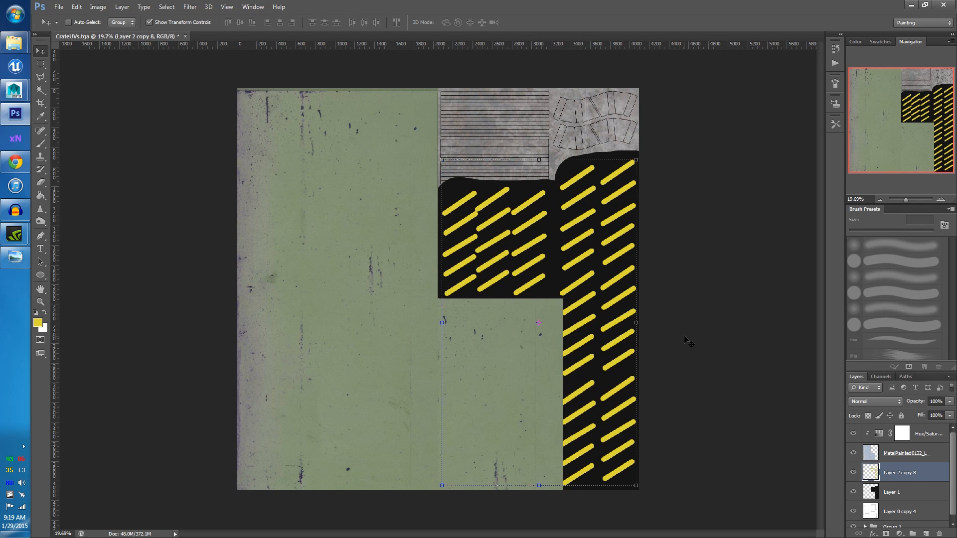
{"action": "scroll", "coordinate": [736, 385], "scroll_direction": "up", "scroll_amount": 2, "text": "alt"}
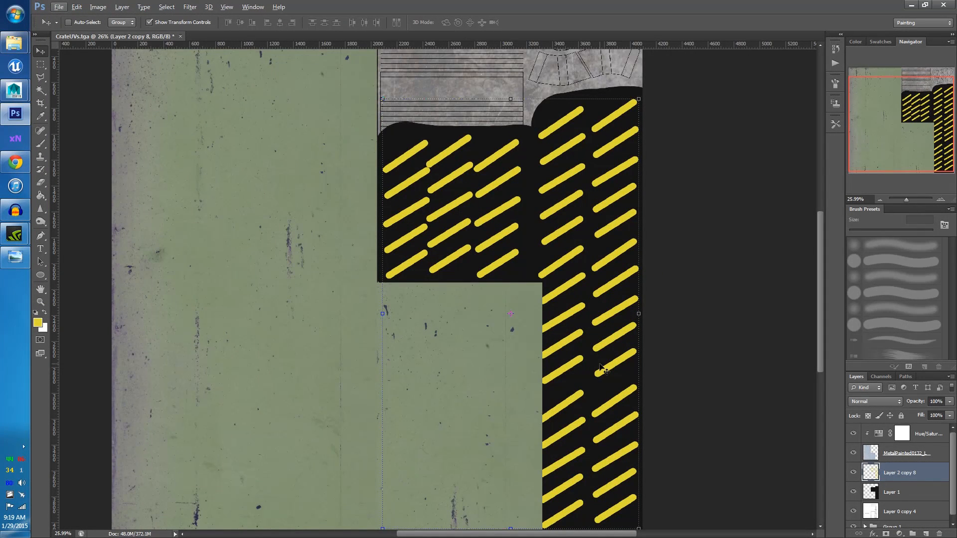
{"action": "left_click", "coordinate": [889, 494]}
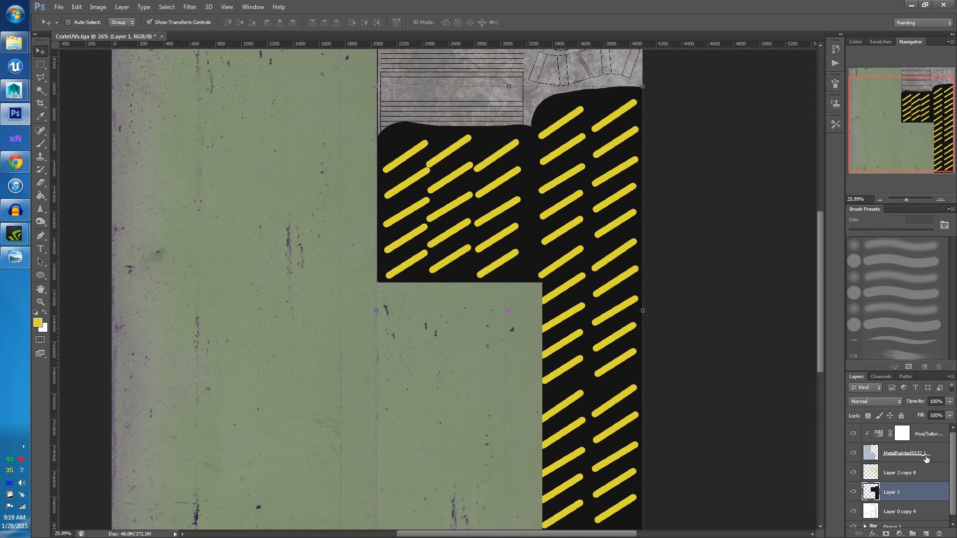
{"action": "left_click", "coordinate": [949, 403]}
{"action": "left_click_drag", "start_coordinate": [947, 415], "coordinate": [928, 415]}
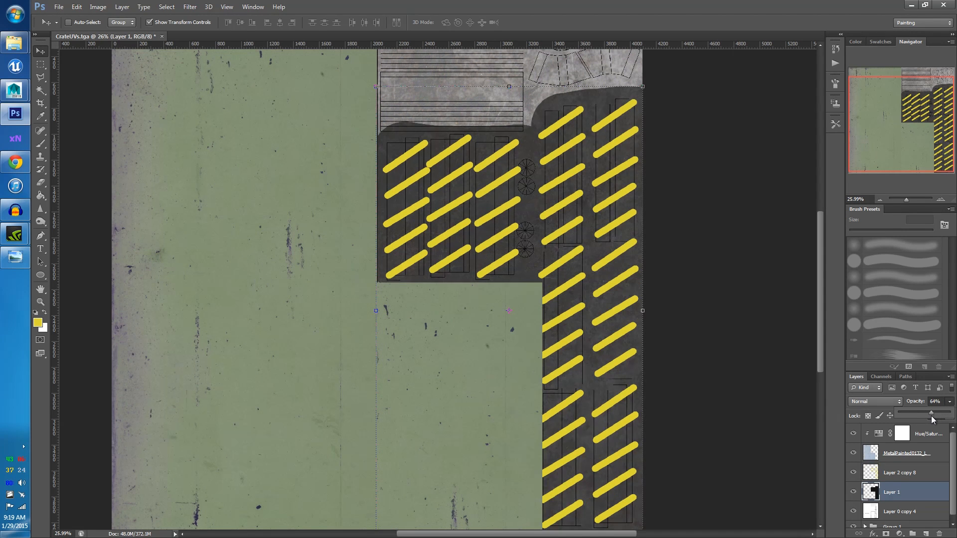
{"action": "scroll", "coordinate": [683, 314], "scroll_direction": "up", "scroll_amount": 2}
{"action": "scroll", "coordinate": [531, 303], "scroll_direction": "up", "scroll_amount": 15, "text": "alt"}
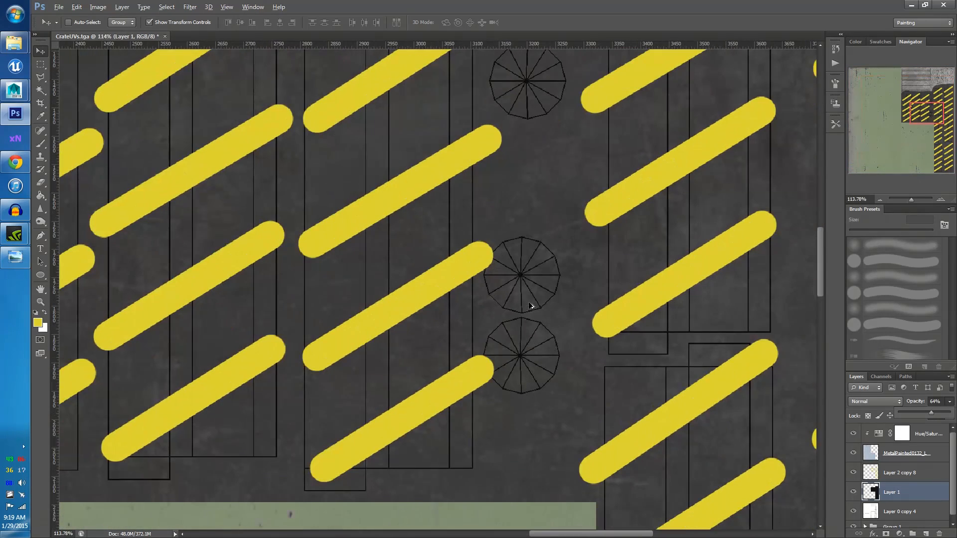
{"action": "left_click_drag", "start_coordinate": [931, 414], "coordinate": [942, 416]}
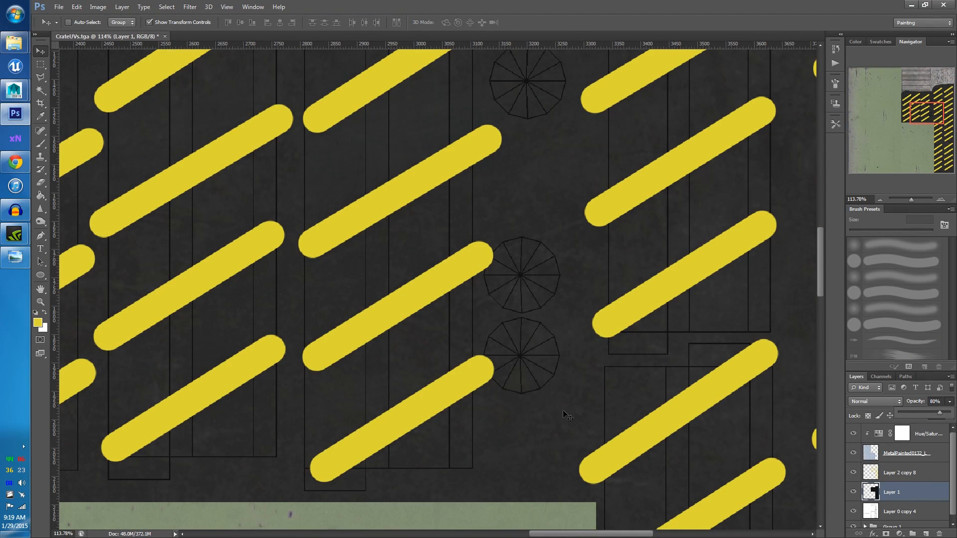
{"action": "scroll", "coordinate": [397, 352], "scroll_direction": "down", "scroll_amount": 7, "text": "alt"}
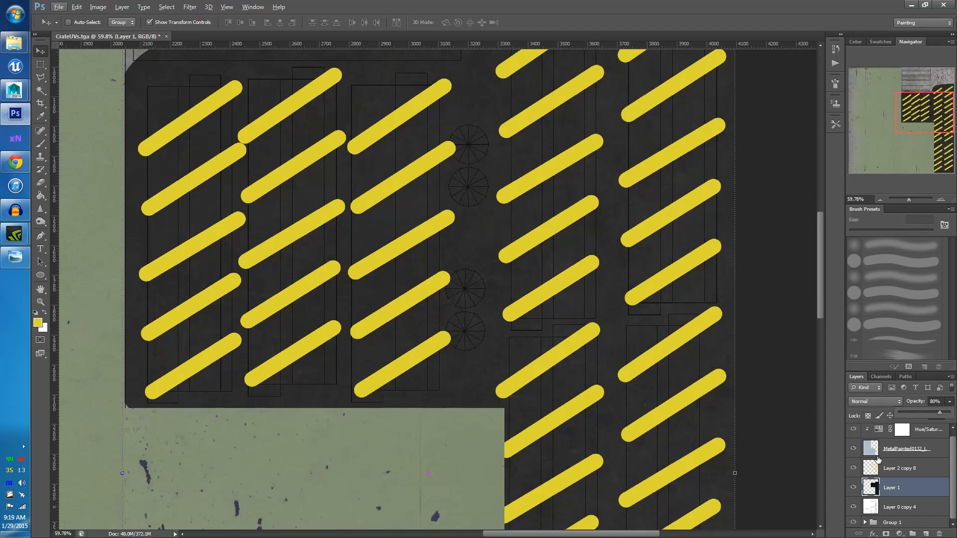
Clip a Hue/Saturation adjustment to the yellow stripe layer with Hue -8 and Saturation -12
{"action": "left_click", "coordinate": [892, 468]}
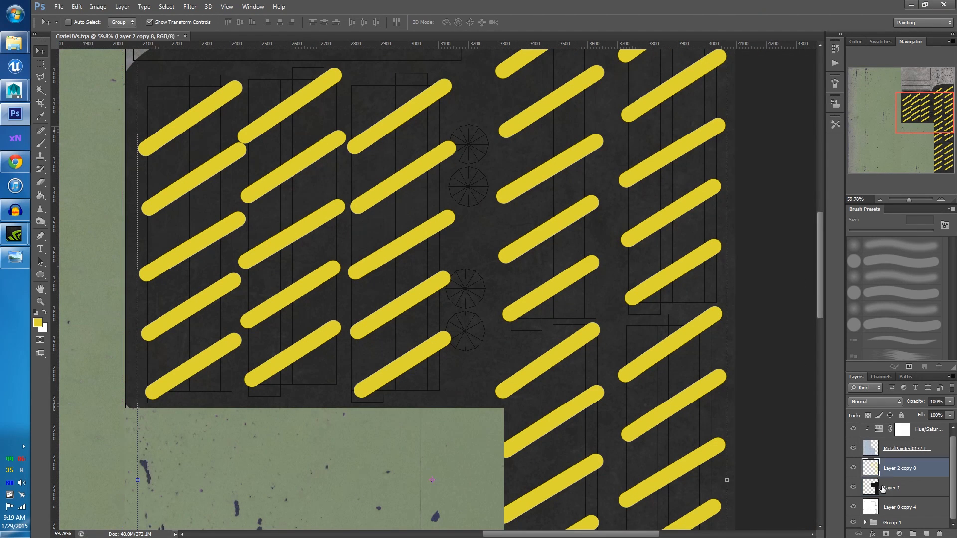
{"action": "left_click", "coordinate": [899, 534]}
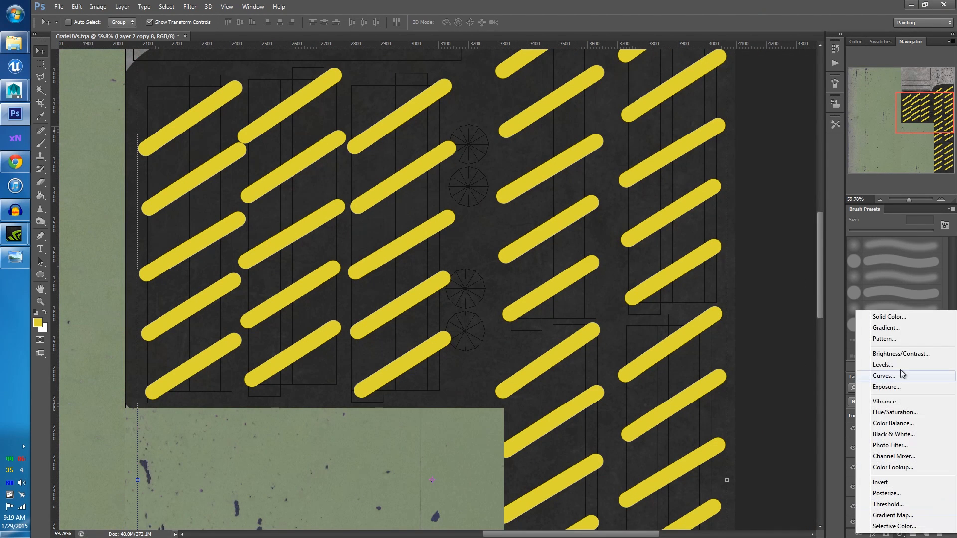
{"action": "left_click", "coordinate": [905, 412]}
{"action": "key", "text": "ctrl+alt+g"}
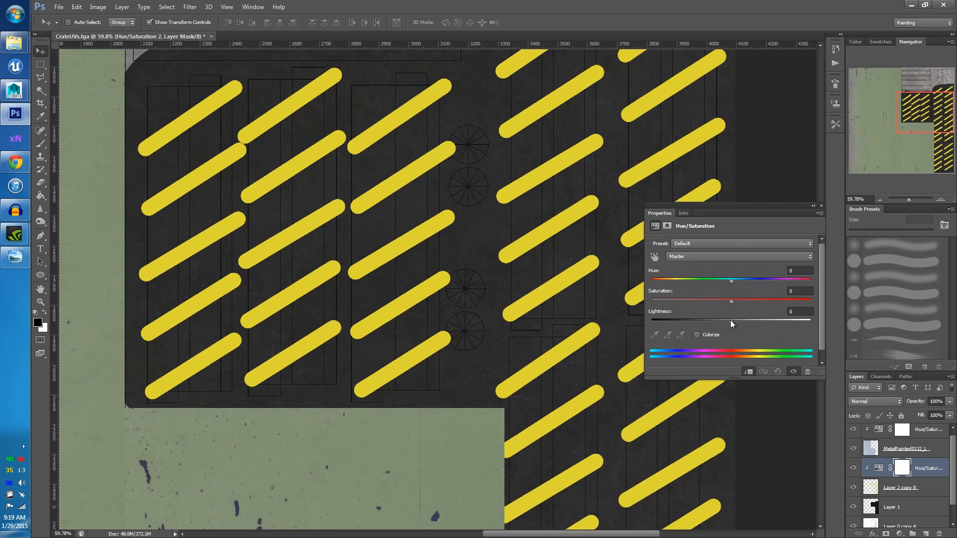
{"action": "mouse_move", "coordinate": [728, 301]}
{"action": "left_mouse_down"}
{"action": "mouse_move", "coordinate": [719, 301]}
{"action": "mouse_move", "coordinate": [725, 283]}
{"action": "left_mouse_up"}
{"action": "scroll", "coordinate": [677, 393], "scroll_direction": "down", "scroll_amount": 5, "text": "alt"}
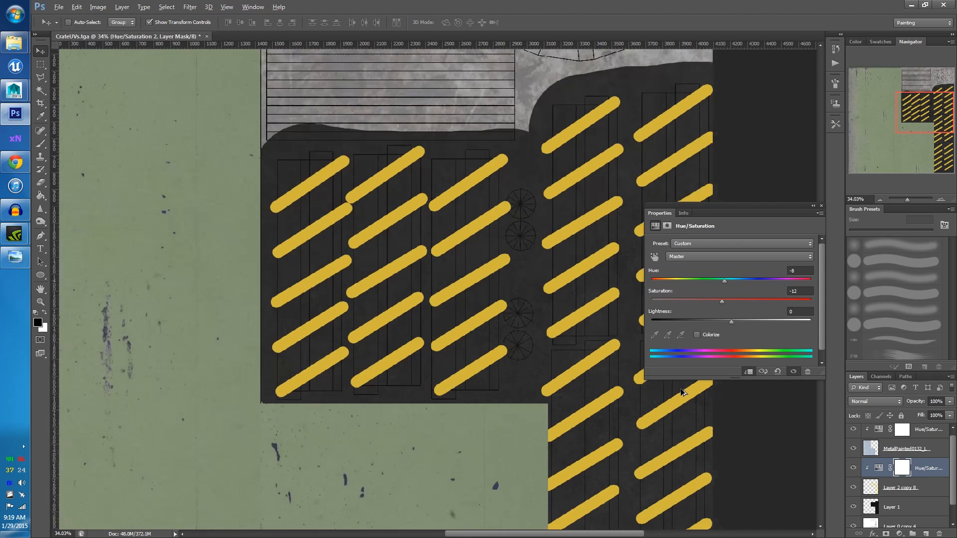
{"action": "left_click", "coordinate": [813, 207]}
{"action": "scroll", "coordinate": [723, 259], "scroll_direction": "down", "scroll_amount": 3, "text": "alt"}
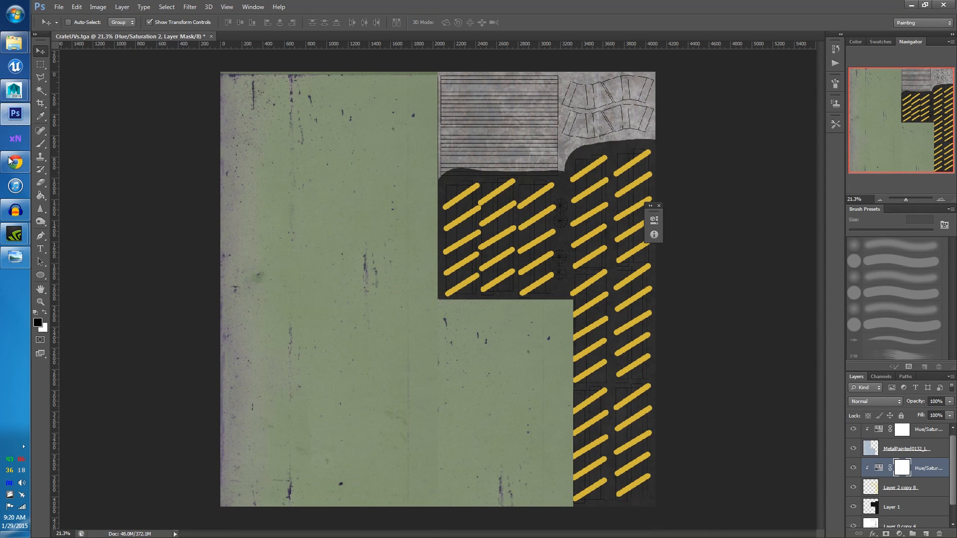
{"action": "left_click", "coordinate": [41, 65]}
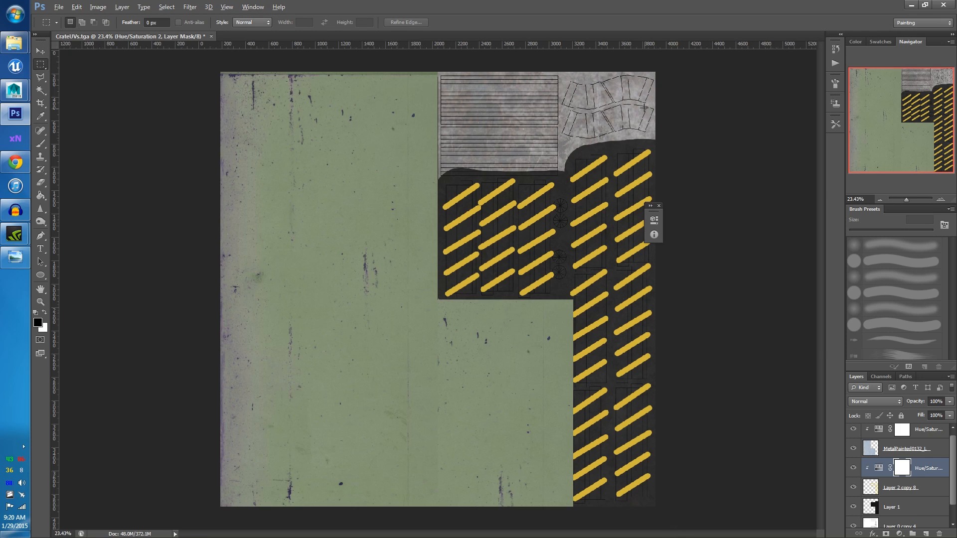
Delete the dark Layer 1 overspill above the striped area using two rectangular selections, then deselect
{"action": "scroll", "coordinate": [619, 140], "scroll_direction": "up", "scroll_amount": 7, "text": "alt"}
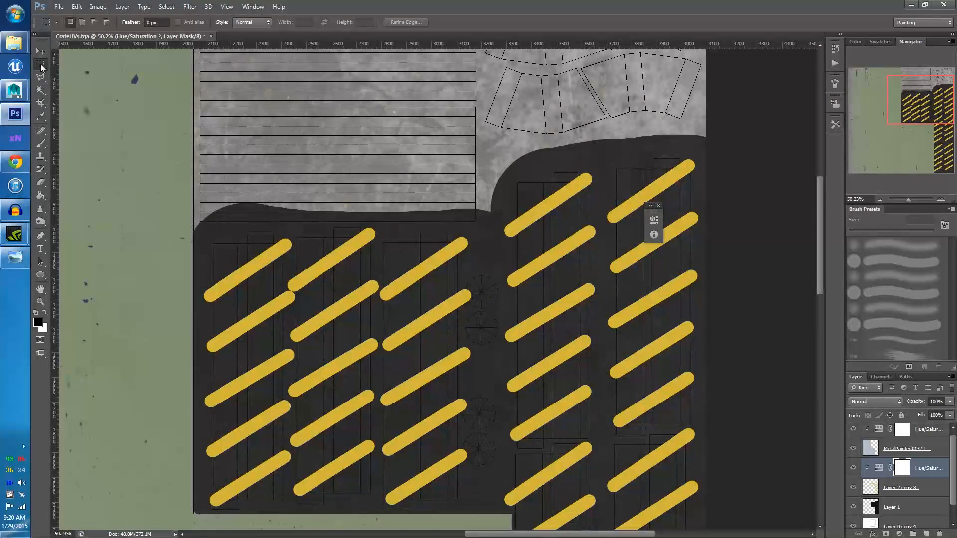
{"action": "left_click_drag", "start_coordinate": [160, 155], "coordinate": [491, 226]}
{"action": "left_click", "coordinate": [869, 509]}
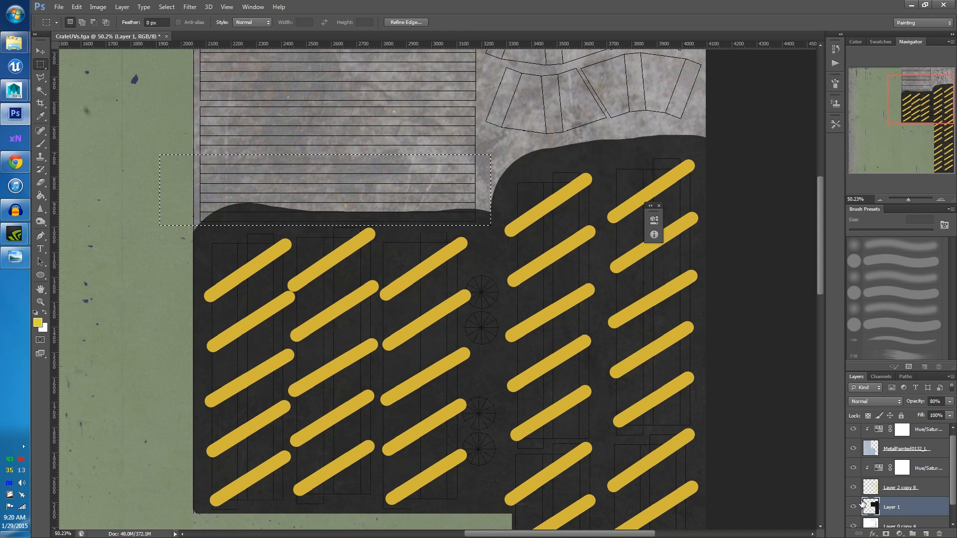
{"action": "key", "text": "Delete"}
{"action": "left_click_drag", "start_coordinate": [481, 101], "coordinate": [776, 149]}
{"action": "key", "text": "Delete"}
{"action": "key", "text": "ctrl+d"}
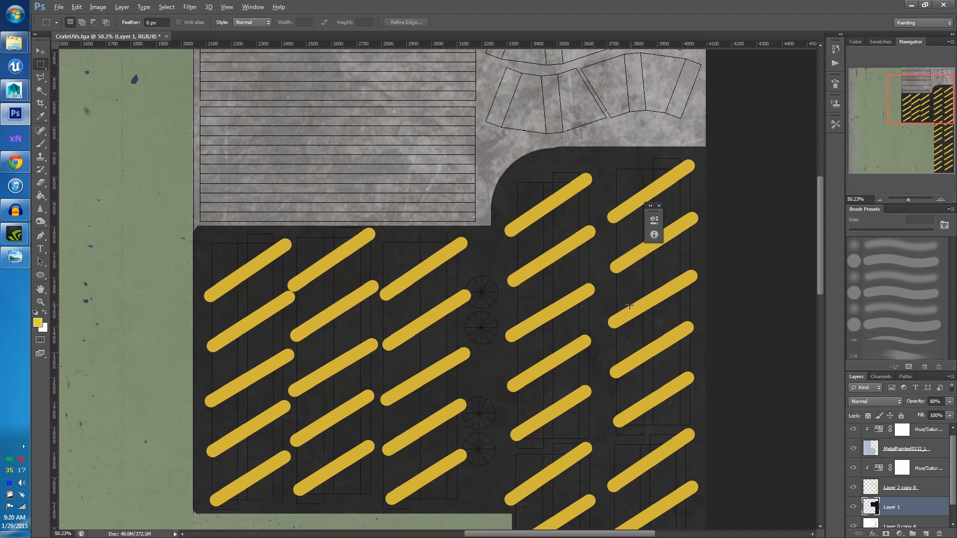
{"action": "scroll", "coordinate": [629, 305], "scroll_direction": "down", "scroll_amount": 2, "text": "alt"}
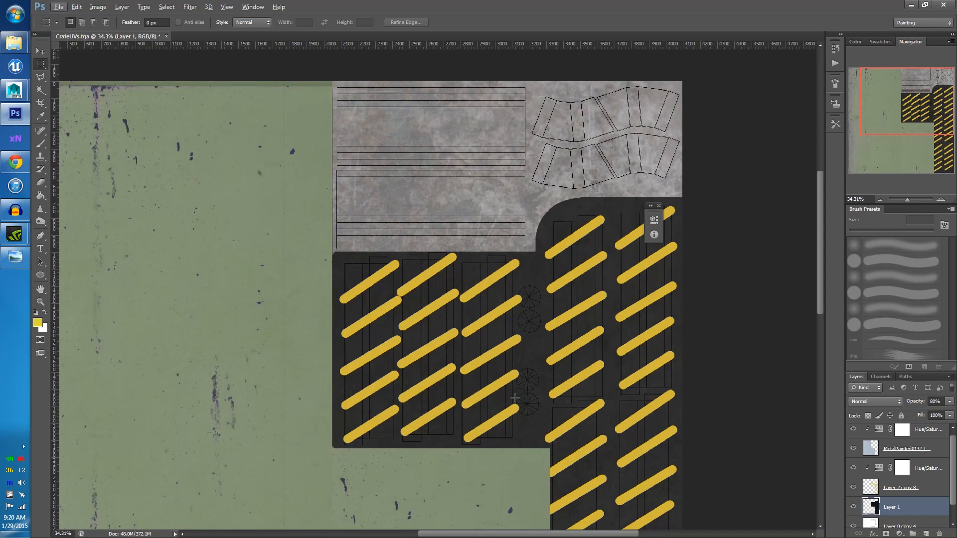
{"action": "left_click", "coordinate": [659, 206]}
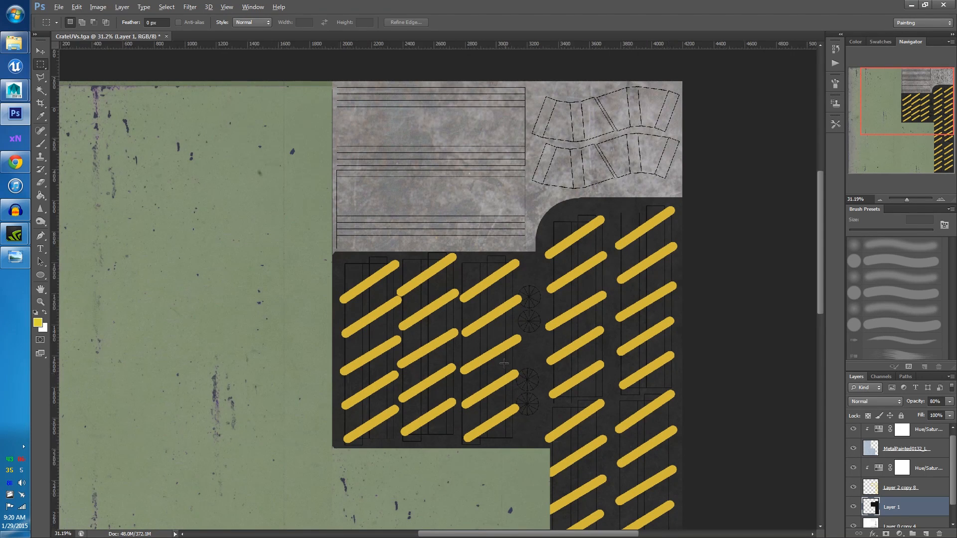
{"action": "scroll", "coordinate": [487, 361], "scroll_direction": "down", "scroll_amount": 4, "text": "alt"}
{"action": "scroll", "coordinate": [333, 304], "scroll_direction": "up", "scroll_amount": 2, "text": "alt"}
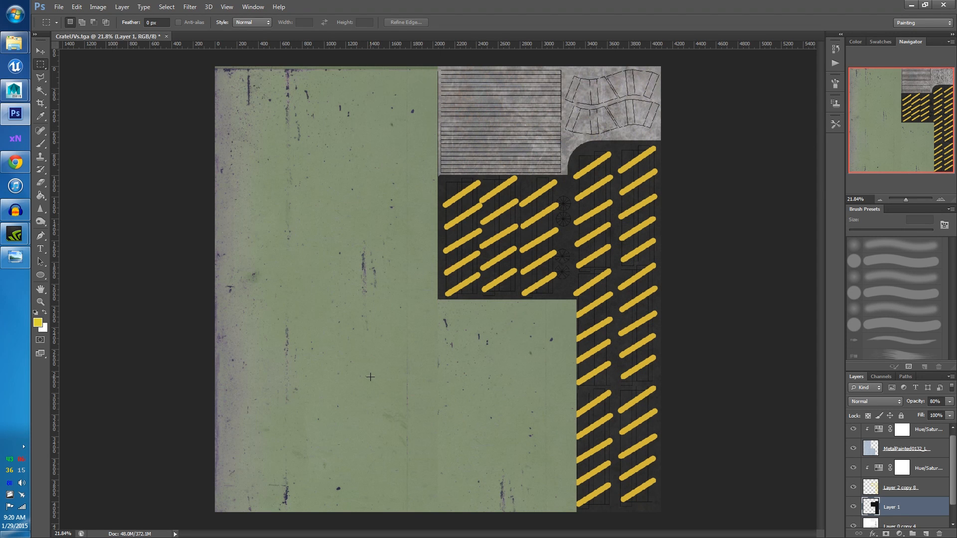
{"action": "scroll", "coordinate": [424, 359], "scroll_direction": "up", "scroll_amount": 5, "text": "alt"}
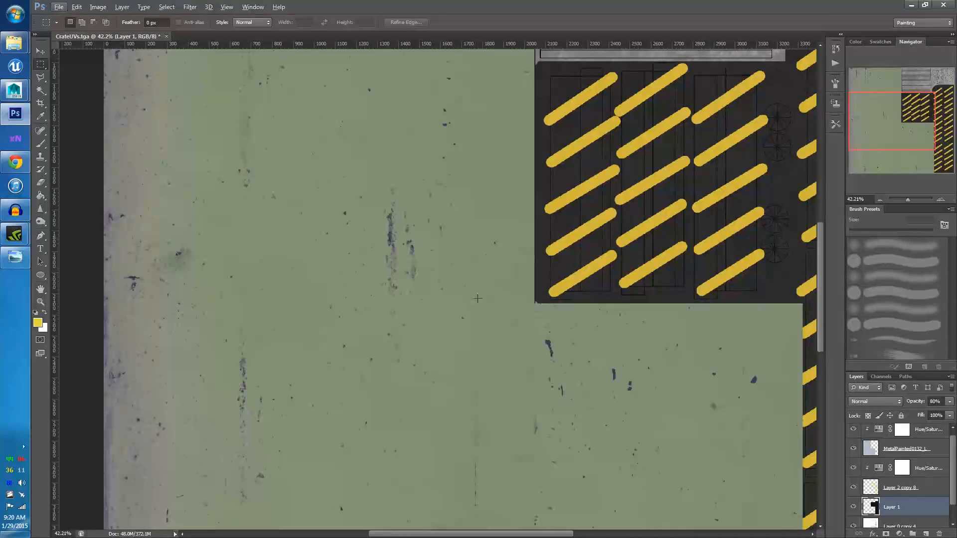
{"action": "scroll", "coordinate": [426, 413], "scroll_direction": "down", "scroll_amount": 1}
Move the Layer 0 copy 4 UV wireframe to the top of the stack and hide it
{"action": "scroll", "coordinate": [427, 414], "scroll_direction": "down", "scroll_amount": 5, "text": "alt"}
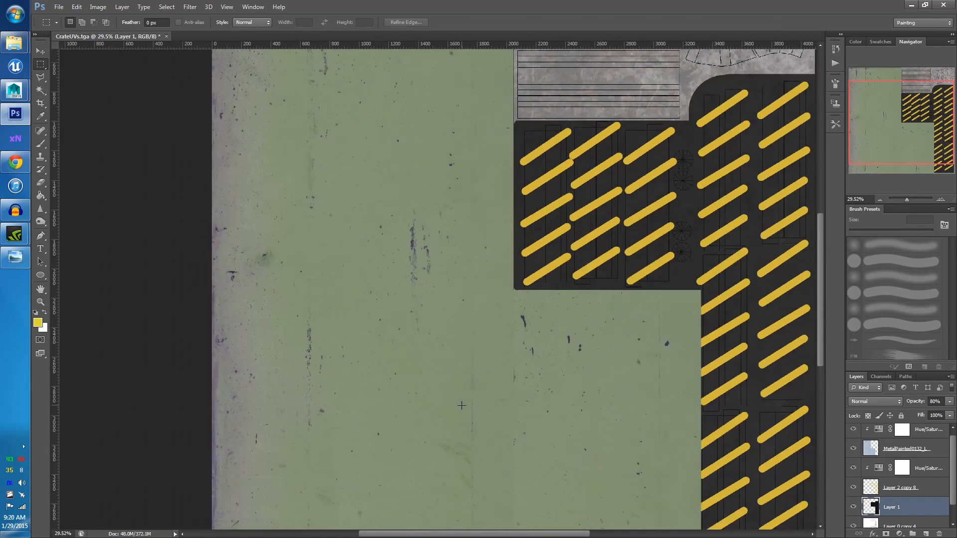
{"action": "scroll", "coordinate": [953, 462], "scroll_direction": "up", "scroll_amount": 1}
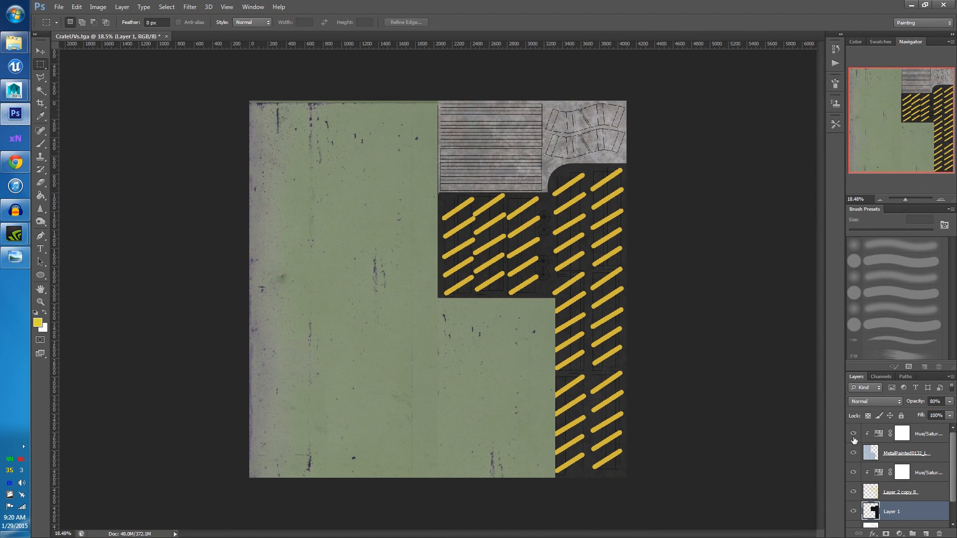
{"action": "scroll", "coordinate": [855, 448], "scroll_direction": "down", "scroll_amount": 2}
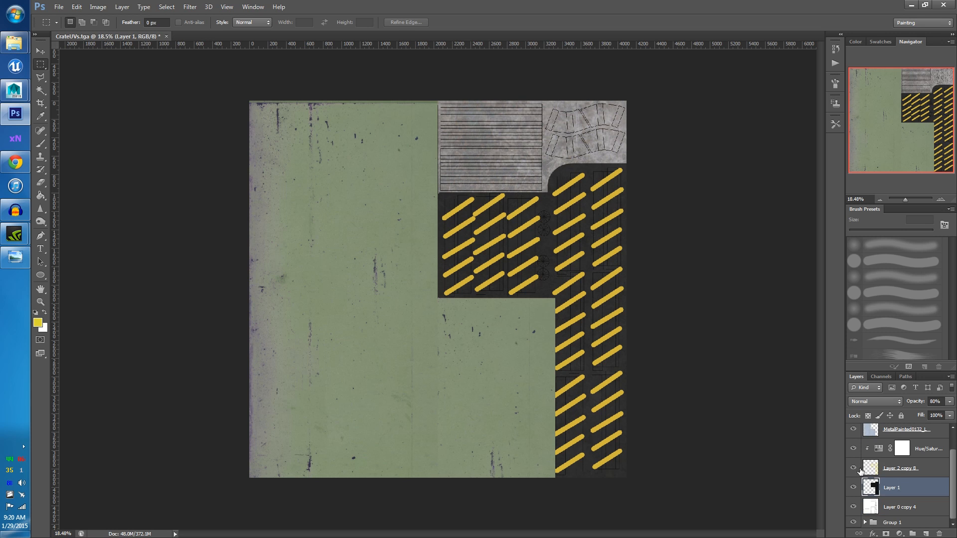
{"action": "left_click_drag", "start_coordinate": [875, 515], "coordinate": [882, 430]}
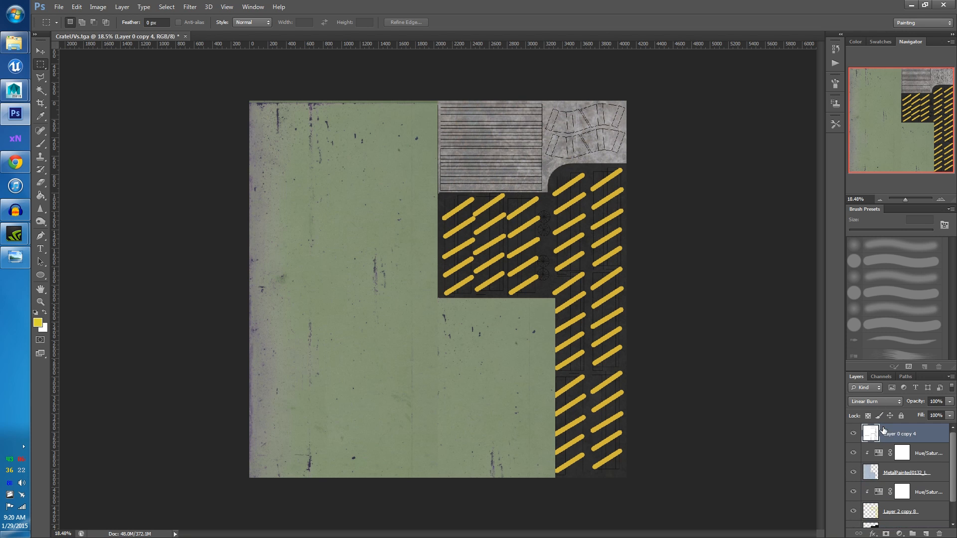
{"action": "left_click", "coordinate": [853, 432]}
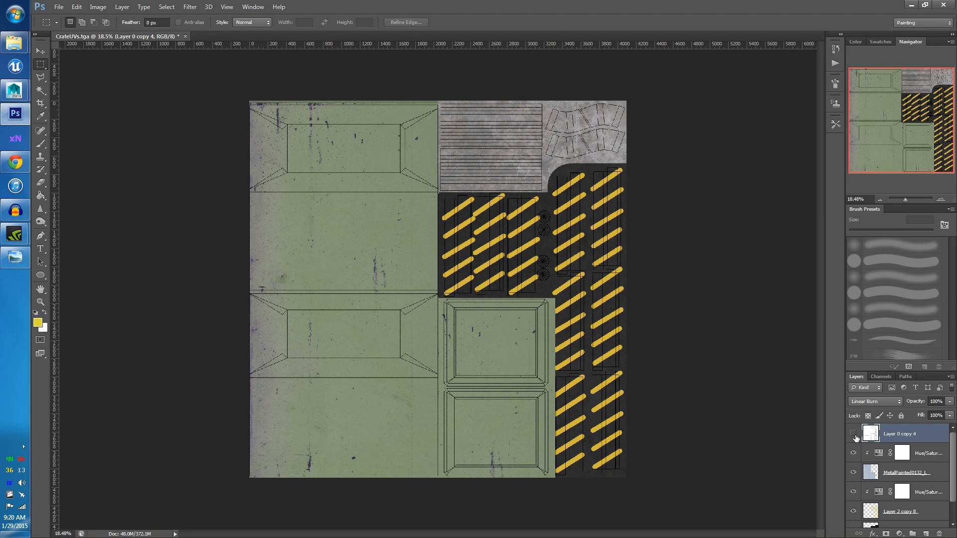
Save the texture as Crate_Tex.psd in the Textures folder
{"action": "left_click", "coordinate": [56, 7]}
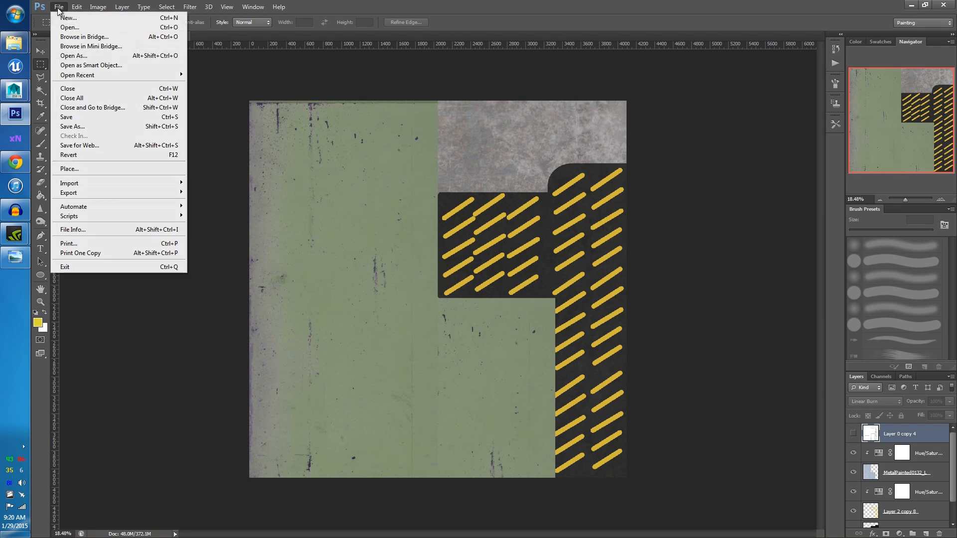
{"action": "left_click", "coordinate": [95, 124]}
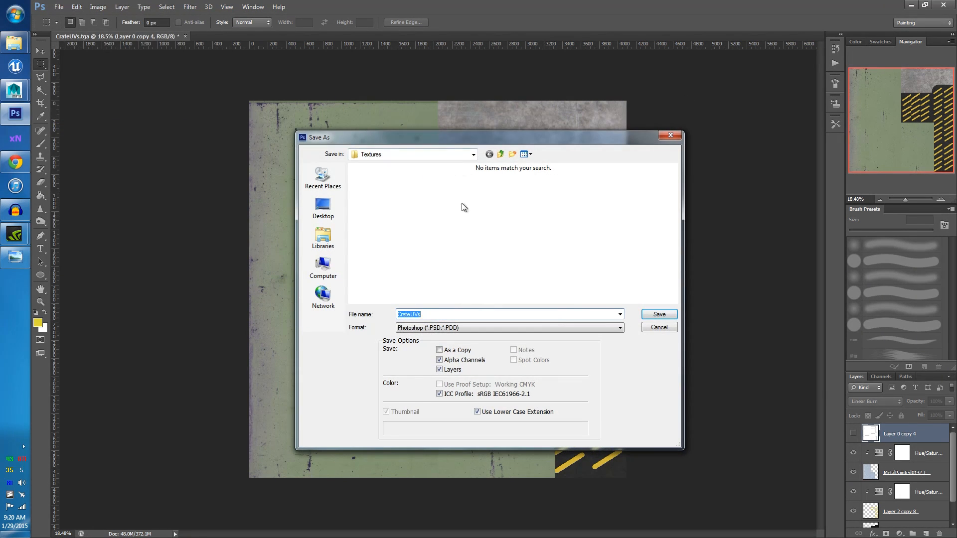
{"action": "left_click", "coordinate": [501, 154]}
{"action": "double_click", "coordinate": [369, 182]}
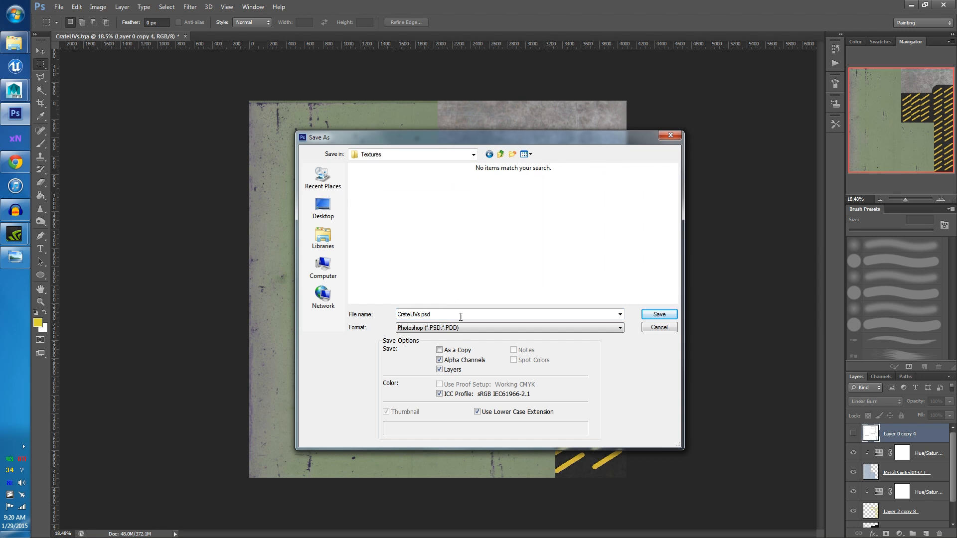
{"action": "left_click", "coordinate": [420, 314]}
{"action": "left_click", "coordinate": [420, 315]}
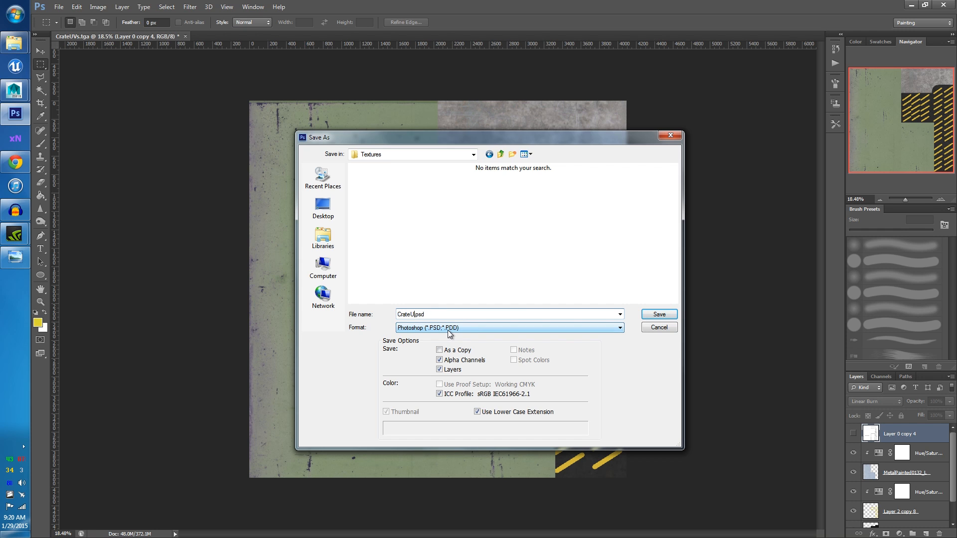
{"action": "key", "text": "BackSpace"}
{"action": "key", "text": "BackSpace"}
{"action": "key", "text": "BackSpace"}
{"action": "type", "text": "_T"}
{"action": "left_click", "coordinate": [659, 314]}
{"action": "left_click", "coordinate": [578, 164]}
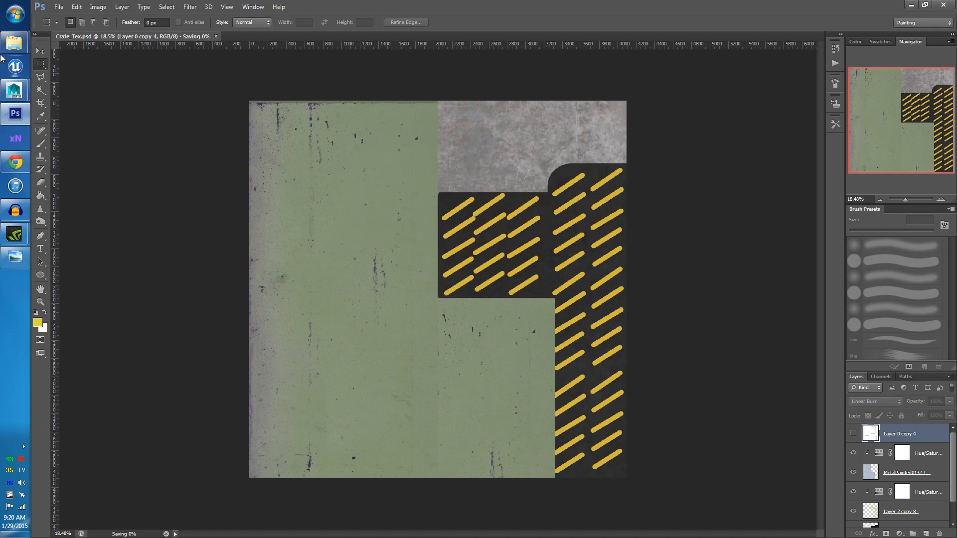
Save a copy as Targa file Crate_Dif.tga at 24 bits/pixel
{"action": "left_click", "coordinate": [59, 7]}
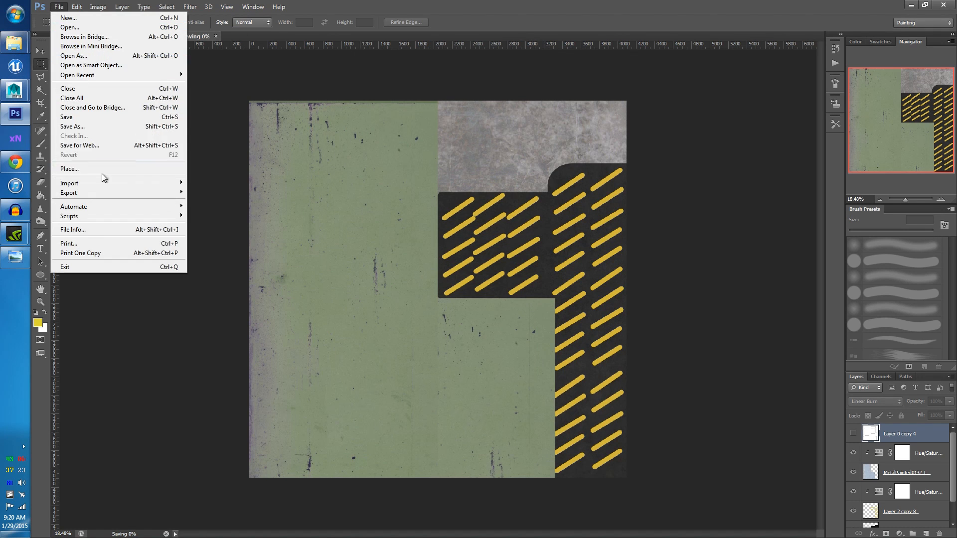
{"action": "left_click", "coordinate": [107, 125]}
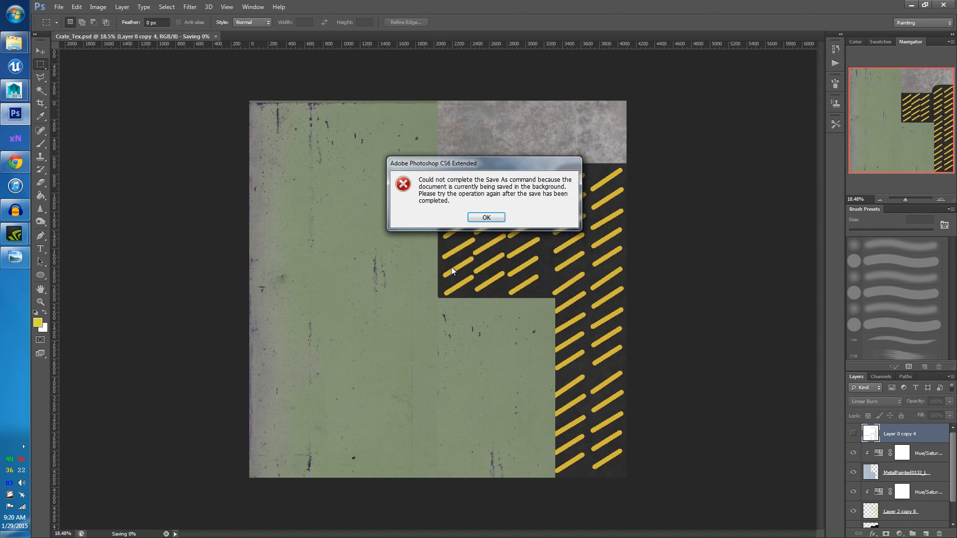
{"action": "left_click", "coordinate": [486, 218]}
{"action": "left_click", "coordinate": [59, 6]}
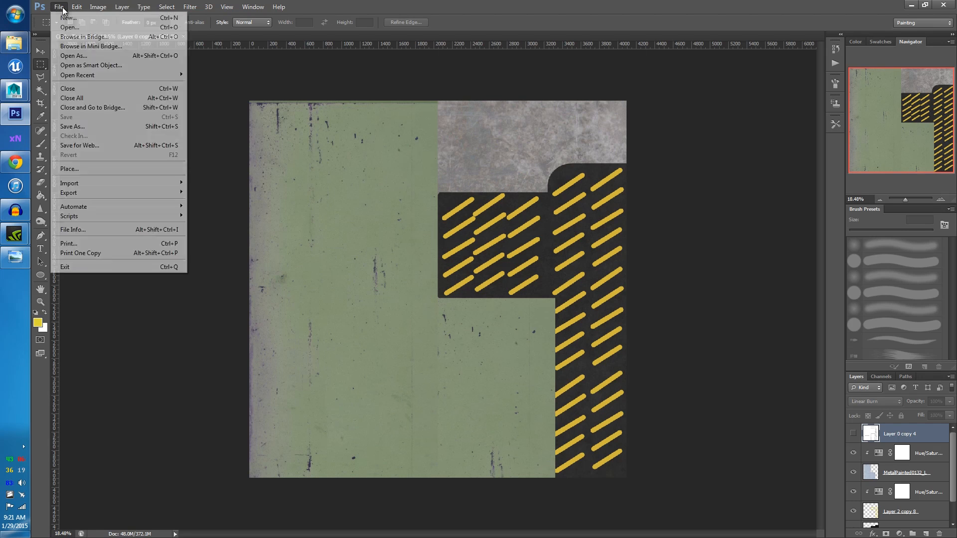
{"action": "left_click", "coordinate": [98, 129]}
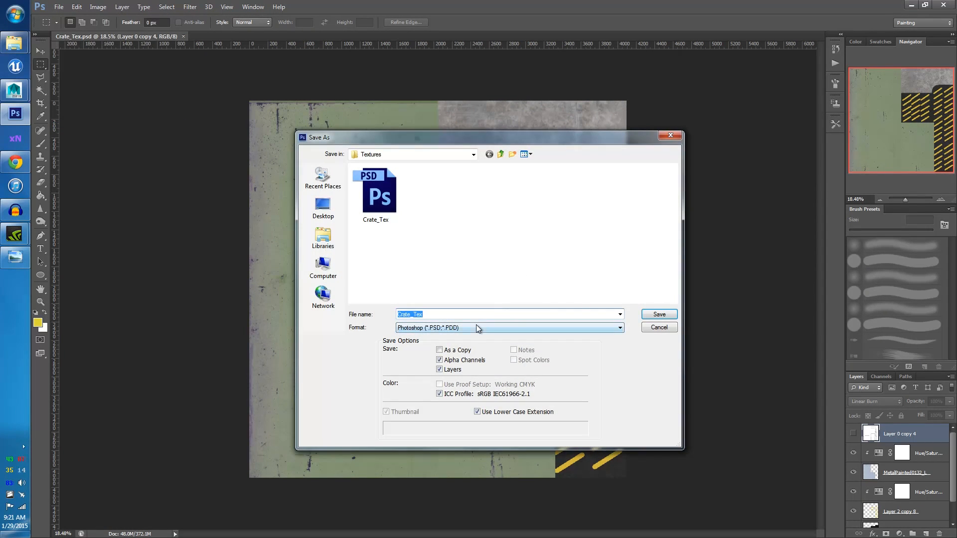
{"action": "left_click", "coordinate": [477, 328]}
{"action": "left_click", "coordinate": [454, 467]}
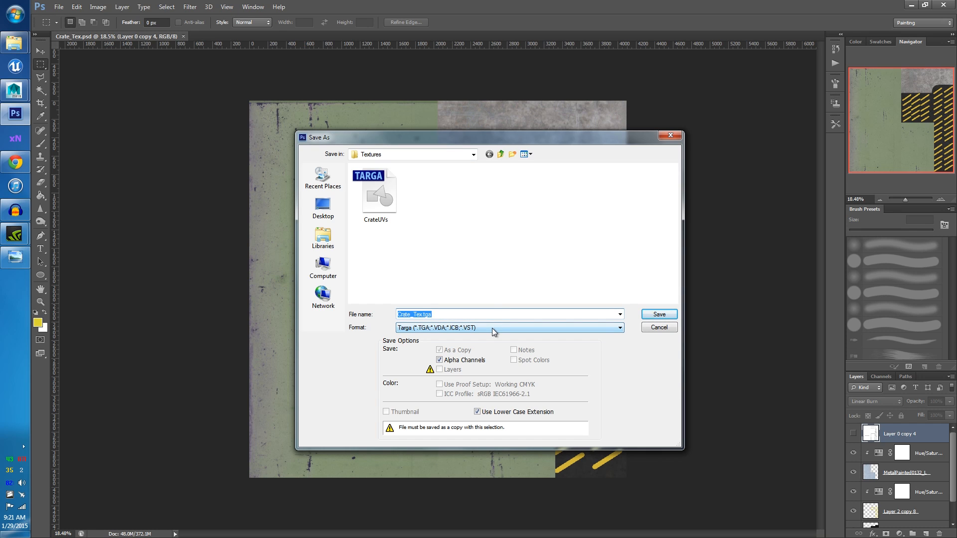
{"action": "key", "text": "BackSpace"}
{"action": "key", "text": "BackSpace"}
{"action": "key", "text": "BackSpace"}
{"action": "type", "text": "Dif"}
{"action": "left_click", "coordinate": [660, 314]}
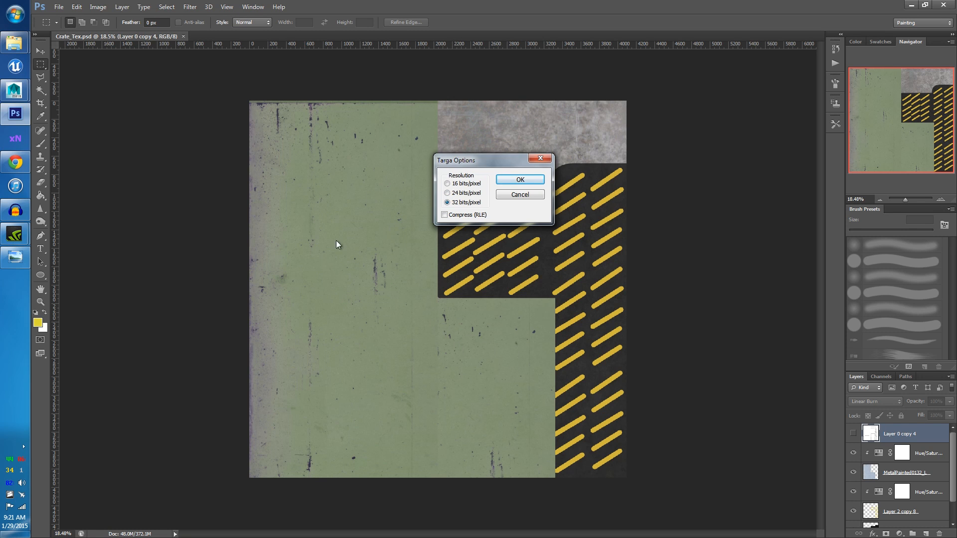
{"action": "left_click", "coordinate": [447, 193]}
{"action": "left_click", "coordinate": [519, 180]}
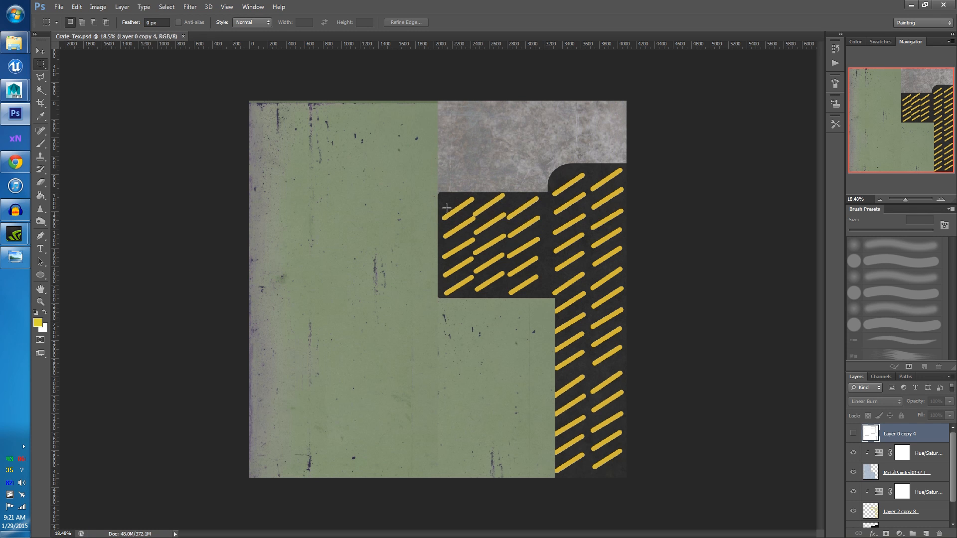
Return to Maya, frame the crate in perspective, and switch to the Hypershade/Persp layout
{"action": "left_click", "coordinate": [913, 5]}
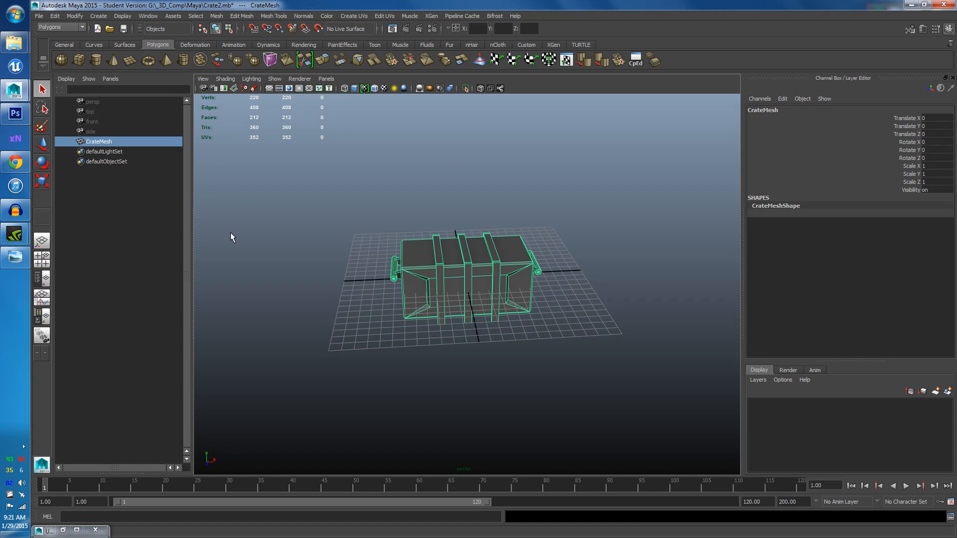
{"action": "left_click_drag", "start_coordinate": [267, 287], "coordinate": [246, 271], "text": "alt"}
{"action": "right_click_drag", "start_coordinate": [396, 253], "coordinate": [428, 314], "text": "alt"}
{"action": "left_click_drag", "start_coordinate": [427, 314], "coordinate": [411, 316], "text": "alt"}
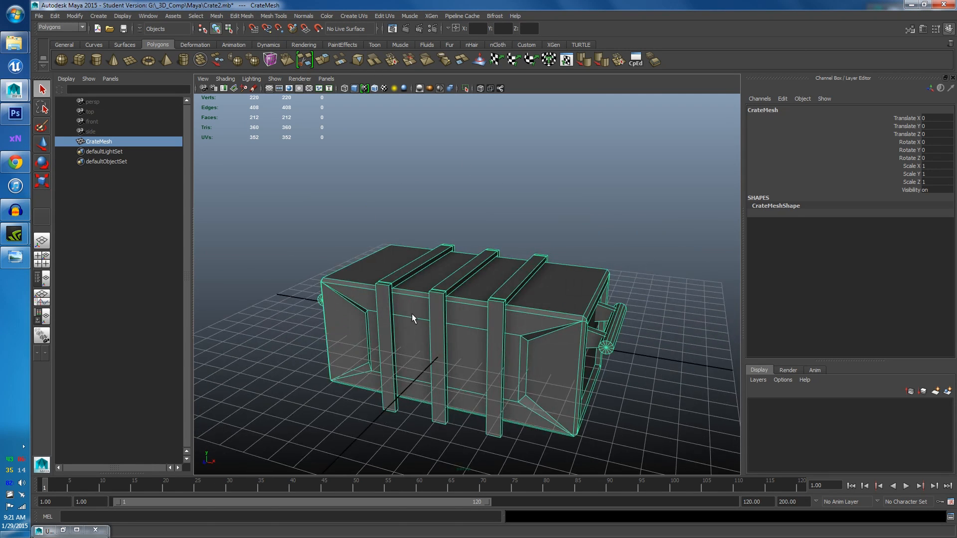
{"action": "middle_click_drag", "start_coordinate": [411, 316], "coordinate": [402, 260], "text": "alt"}
{"action": "left_click_drag", "start_coordinate": [443, 330], "coordinate": [446, 292], "text": "alt"}
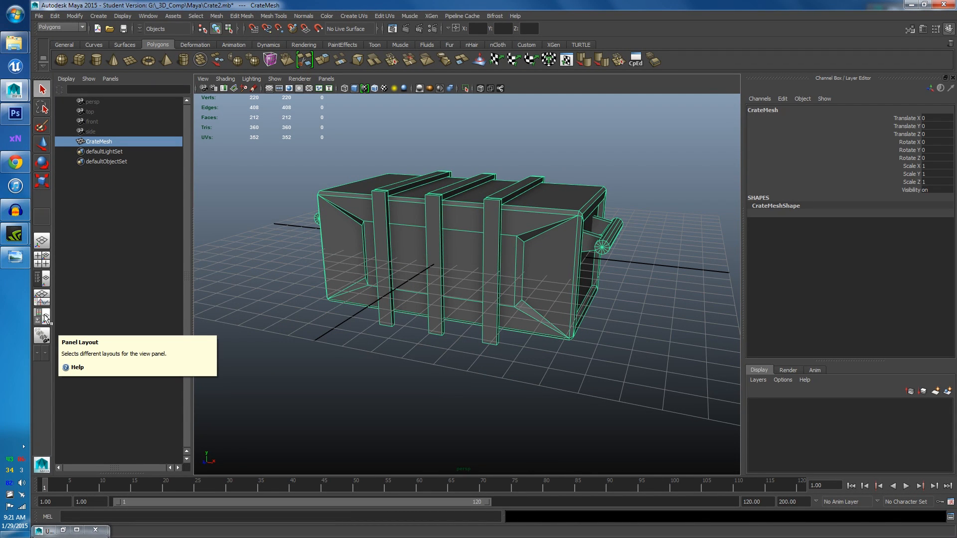
{"action": "left_click", "coordinate": [42, 322]}
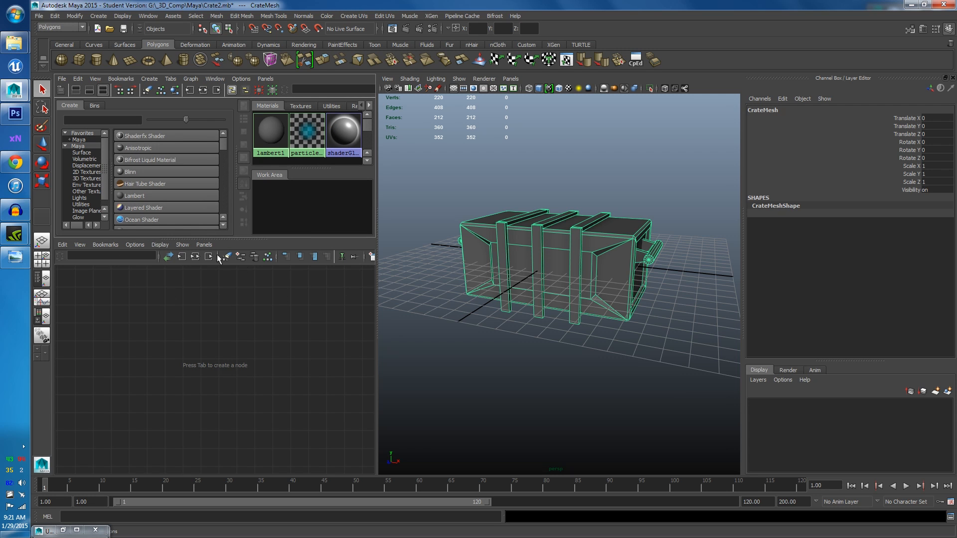
Collapse the Hypershade node graph and create a new Blinn material, blinn1
{"action": "left_click_drag", "start_coordinate": [233, 241], "coordinate": [226, 470]}
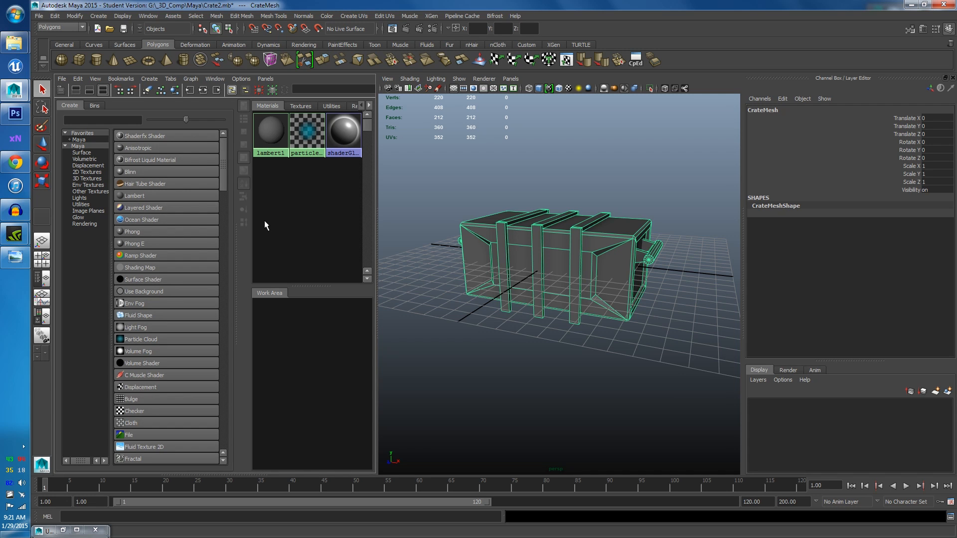
{"action": "left_click", "coordinate": [130, 172]}
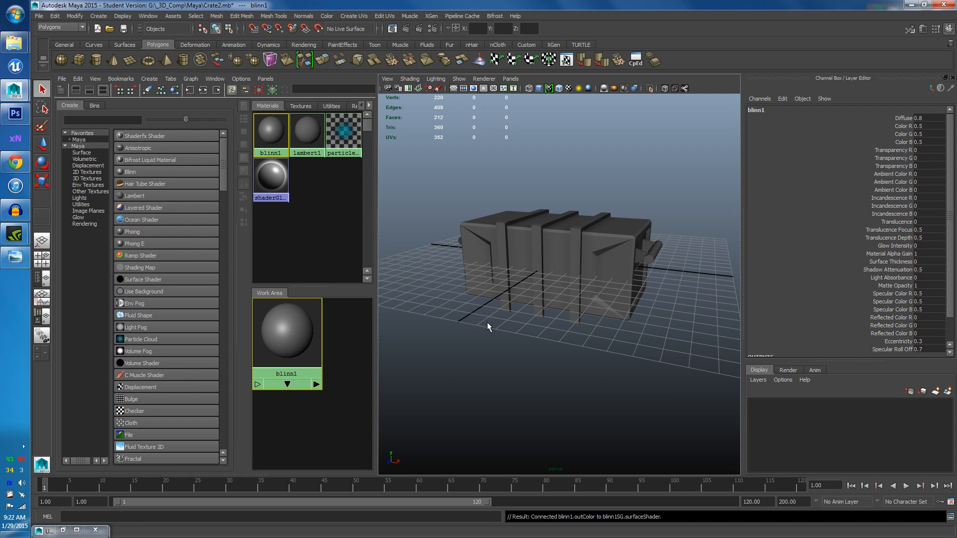
{"action": "left_click_drag", "start_coordinate": [489, 327], "coordinate": [470, 378], "text": "alt"}
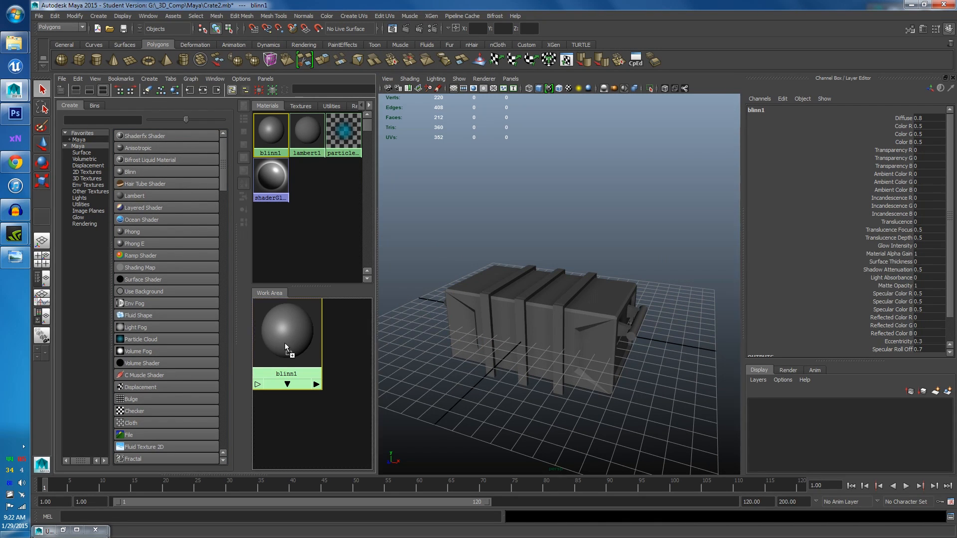
{"action": "left_click_drag", "start_coordinate": [495, 348], "coordinate": [511, 327], "text": "alt"}
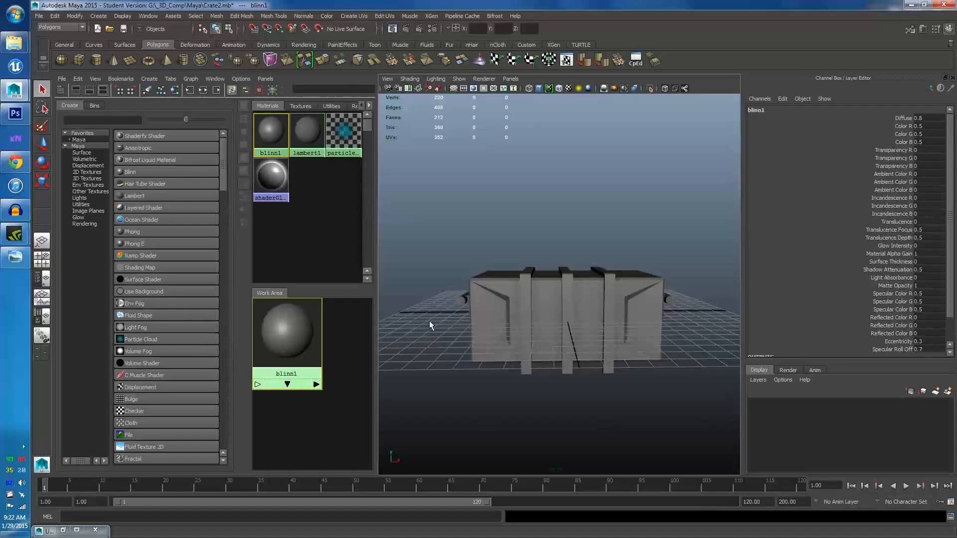
Middle-drag blinn1 onto CrateMesh to assign it to the crate
{"action": "left_click", "coordinate": [270, 153]}
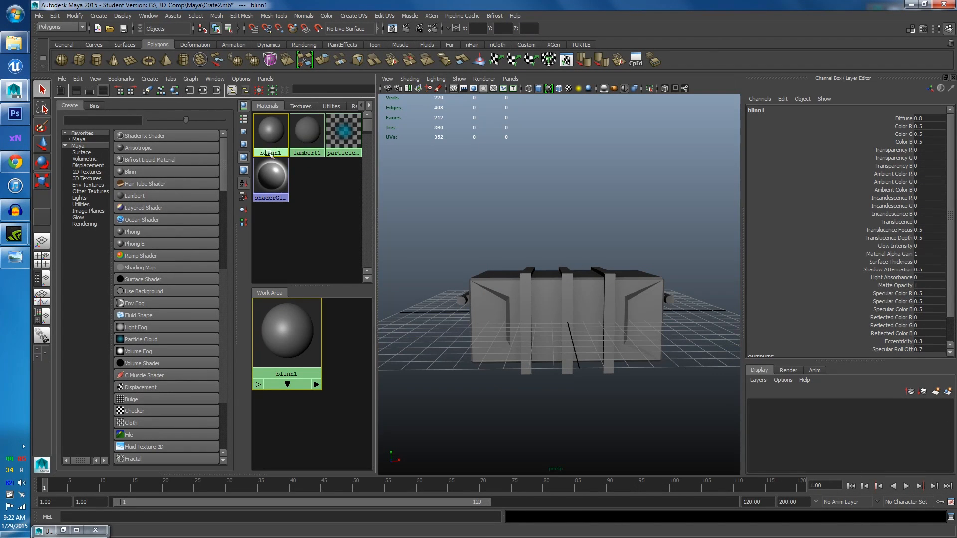
{"action": "middle_click_drag", "start_coordinate": [269, 153], "coordinate": [557, 289]}
{"action": "left_click_drag", "start_coordinate": [557, 289], "coordinate": [541, 319], "text": "alt"}
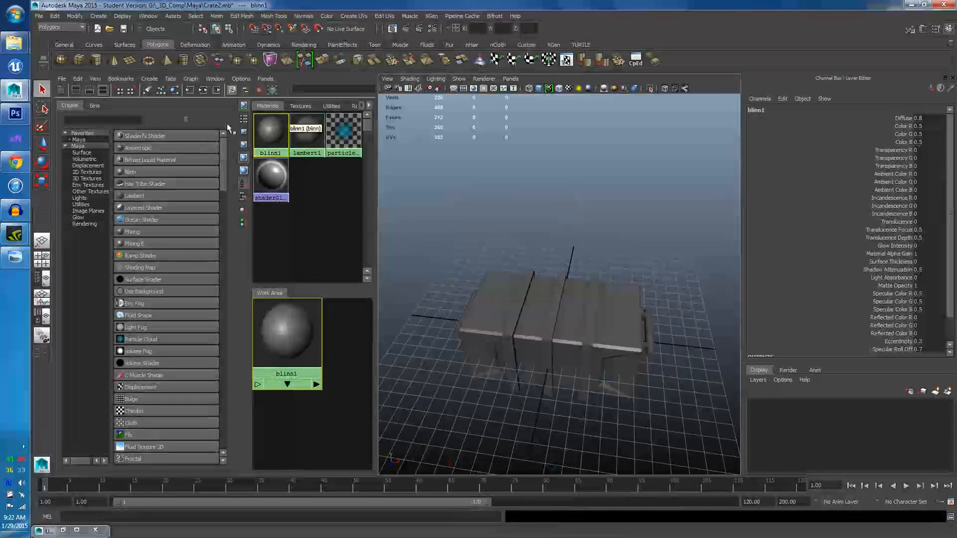
{"action": "middle_click_drag", "start_coordinate": [277, 138], "coordinate": [581, 300]}
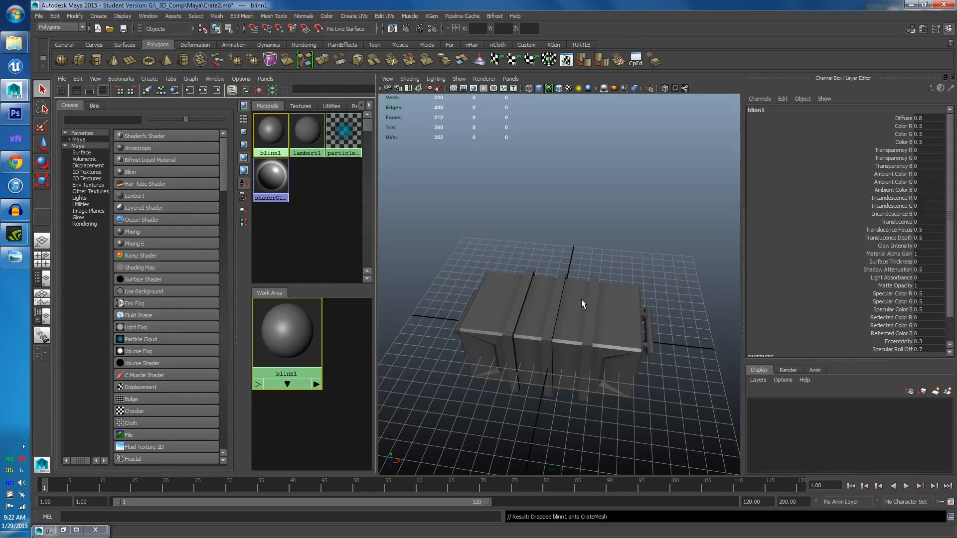
{"action": "left_click_drag", "start_coordinate": [581, 299], "coordinate": [552, 290], "text": "alt"}
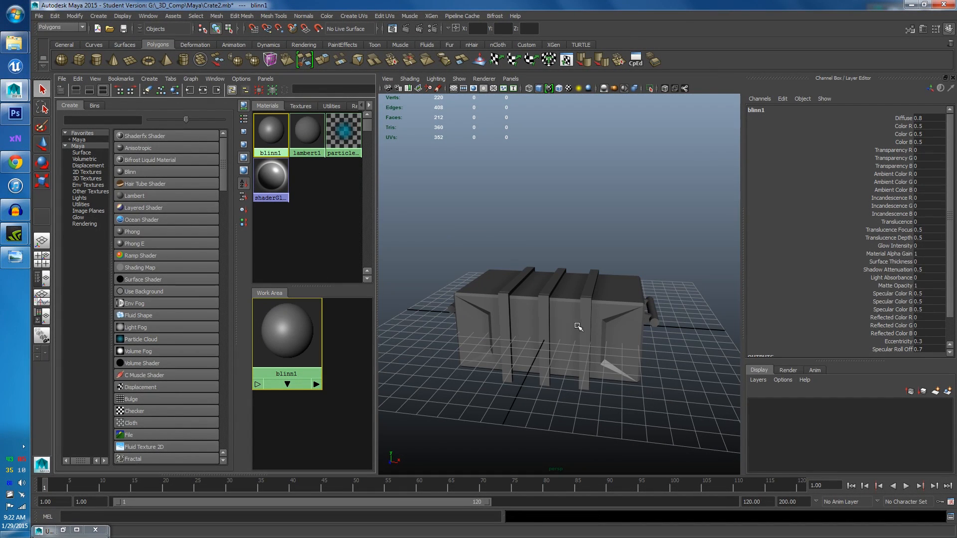
{"action": "middle_click_drag", "start_coordinate": [273, 136], "coordinate": [554, 269]}
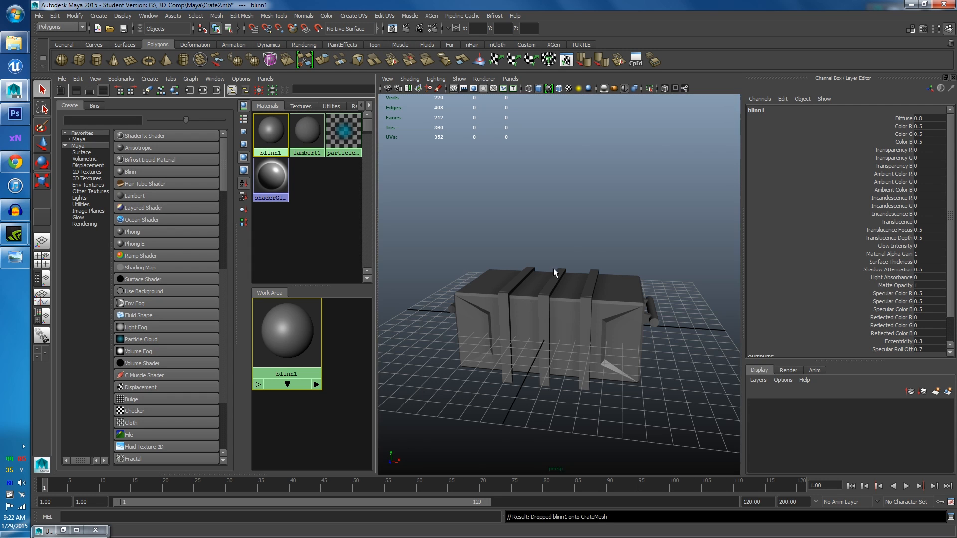
{"action": "left_click_drag", "start_coordinate": [554, 268], "coordinate": [534, 258], "text": "alt"}
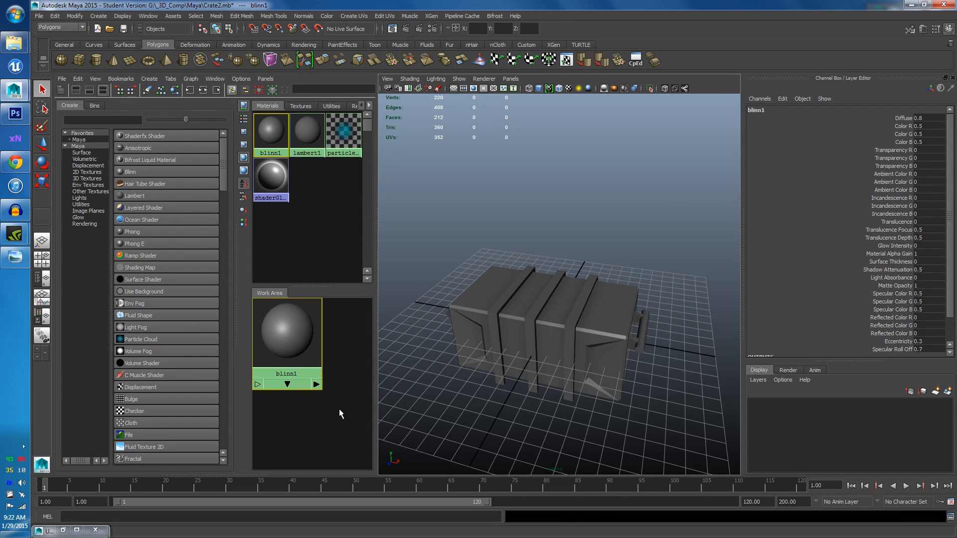
Hide the channel list and resize the Hypershade panels to widen the 3D view
{"action": "left_click", "coordinate": [297, 318]}
{"action": "left_click", "coordinate": [949, 29]}
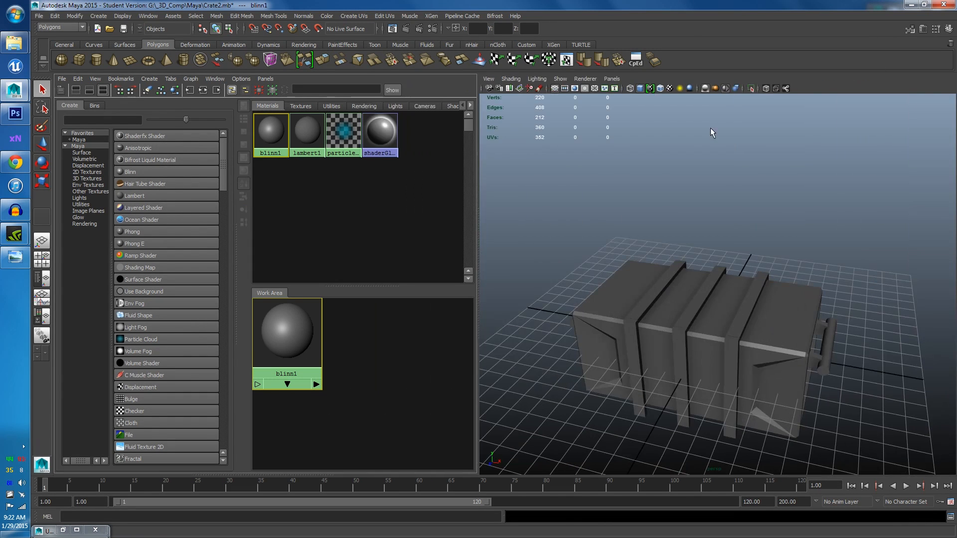
{"action": "left_click_drag", "start_coordinate": [675, 357], "coordinate": [613, 342], "text": "alt"}
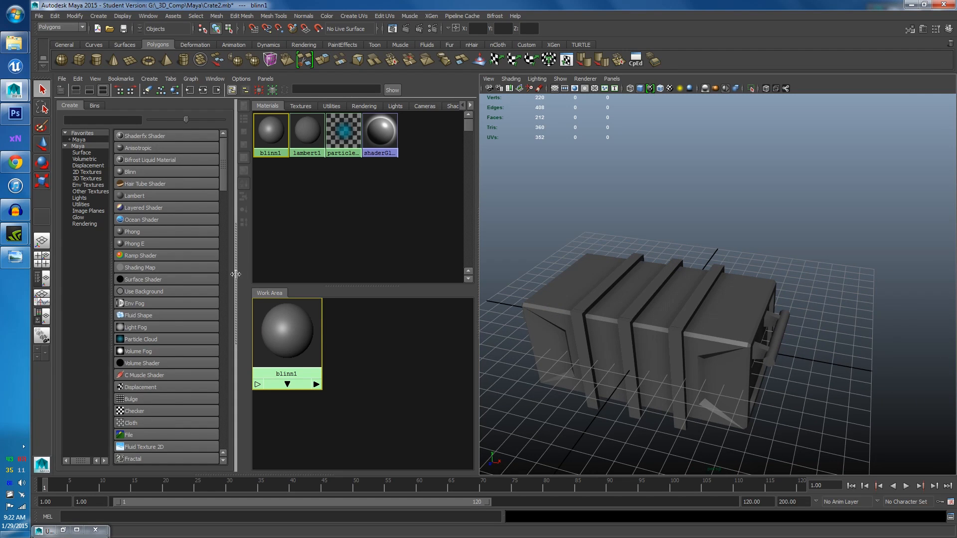
{"action": "left_click_drag", "start_coordinate": [236, 274], "coordinate": [197, 274]}
{"action": "left_click_drag", "start_coordinate": [475, 261], "coordinate": [355, 274]}
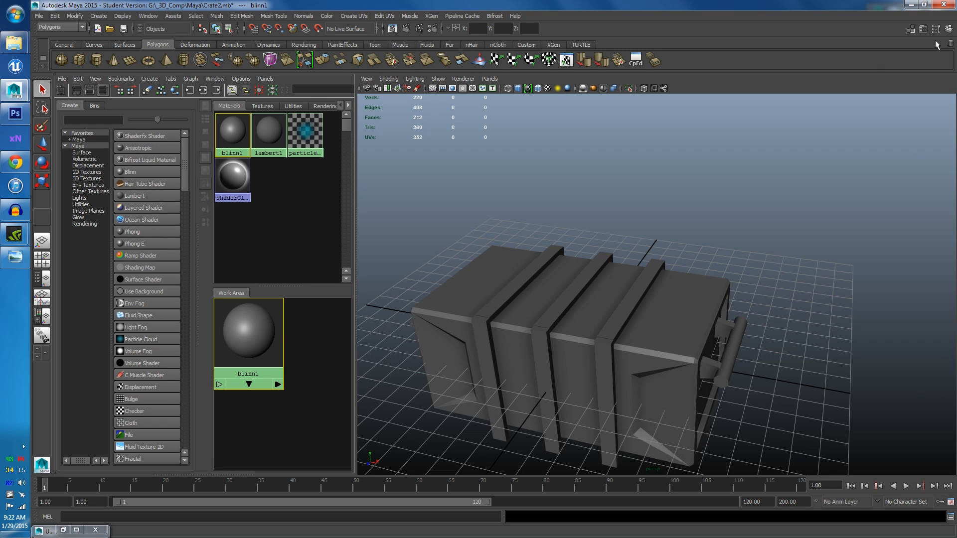
Set blinn1's Color to green, with hue about 119 and saturation raised, in the Attribute Editor
{"action": "double_click", "coordinate": [246, 333]}
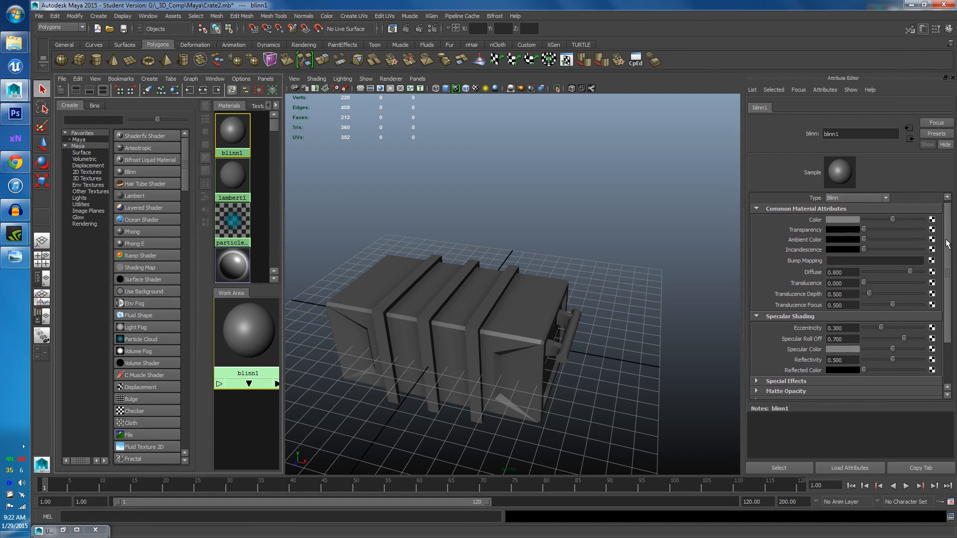
{"action": "left_click_drag", "start_coordinate": [711, 250], "coordinate": [595, 281], "text": "alt"}
{"action": "left_click_drag", "start_coordinate": [477, 358], "coordinate": [739, 256], "text": "alt"}
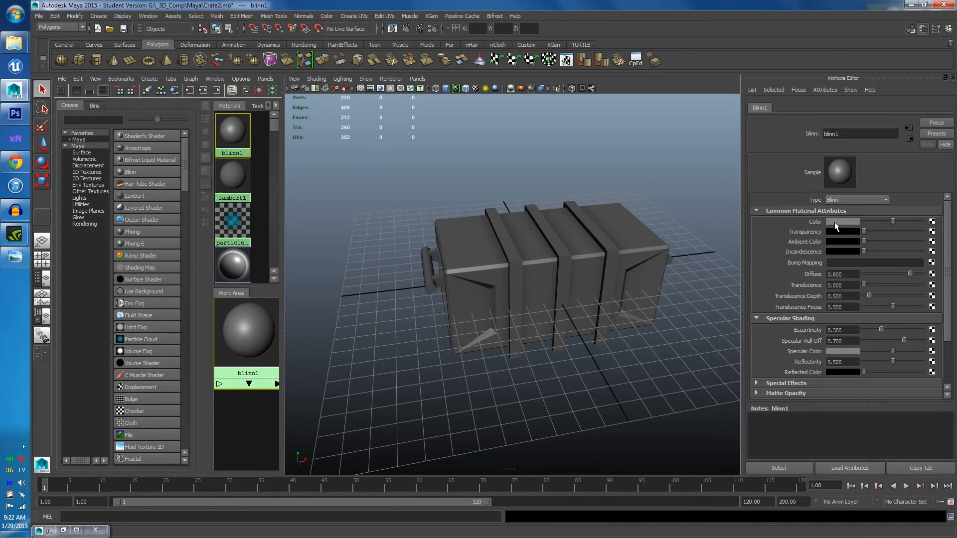
{"action": "left_click_drag", "start_coordinate": [537, 354], "coordinate": [728, 282], "text": "alt"}
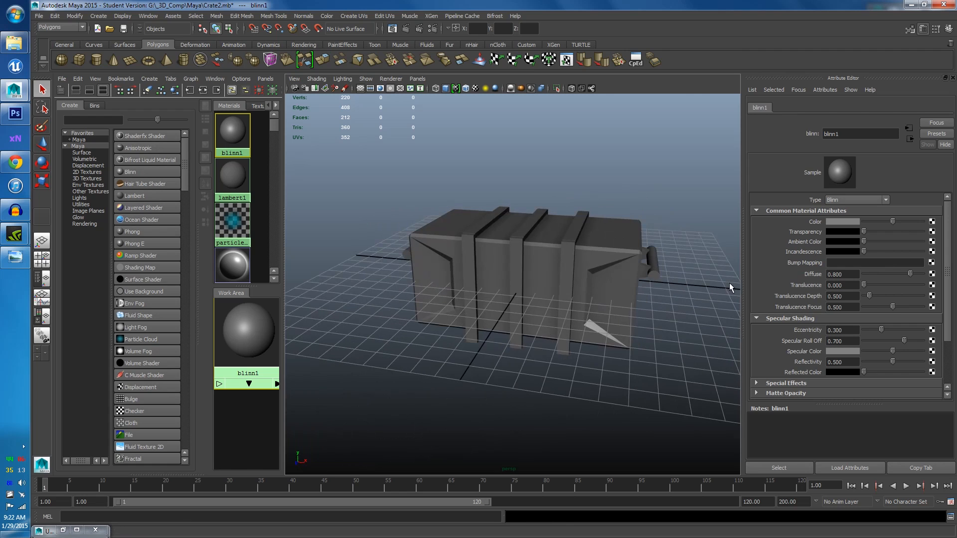
{"action": "left_click", "coordinate": [836, 222]}
{"action": "left_click_drag", "start_coordinate": [800, 235], "coordinate": [867, 246]}
{"action": "mouse_move", "coordinate": [598, 329]}
{"action": "left_mouse_down", "text": "alt"}
{"action": "mouse_move", "coordinate": [588, 322]}
{"action": "mouse_move", "coordinate": [579, 382]}
{"action": "mouse_move", "coordinate": [573, 310]}
{"action": "mouse_move", "coordinate": [551, 331]}
{"action": "mouse_move", "coordinate": [581, 335]}
{"action": "left_mouse_up", "text": "alt"}
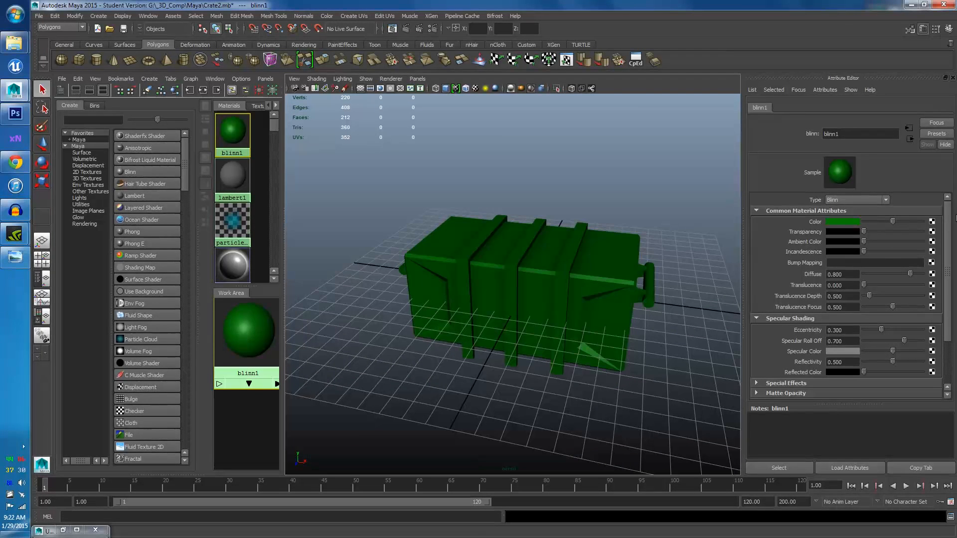
Map Crate_Dif.tga from G:\_3D_Comp\Maya\Textures into blinn1's Color as a file texture
{"action": "left_click", "coordinate": [932, 222]}
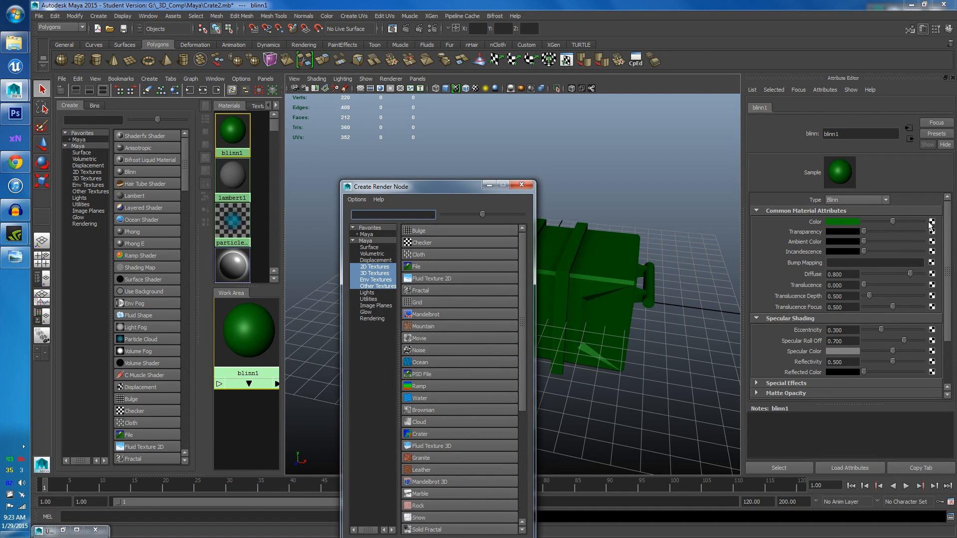
{"action": "left_click_drag", "start_coordinate": [458, 193], "coordinate": [456, 151]}
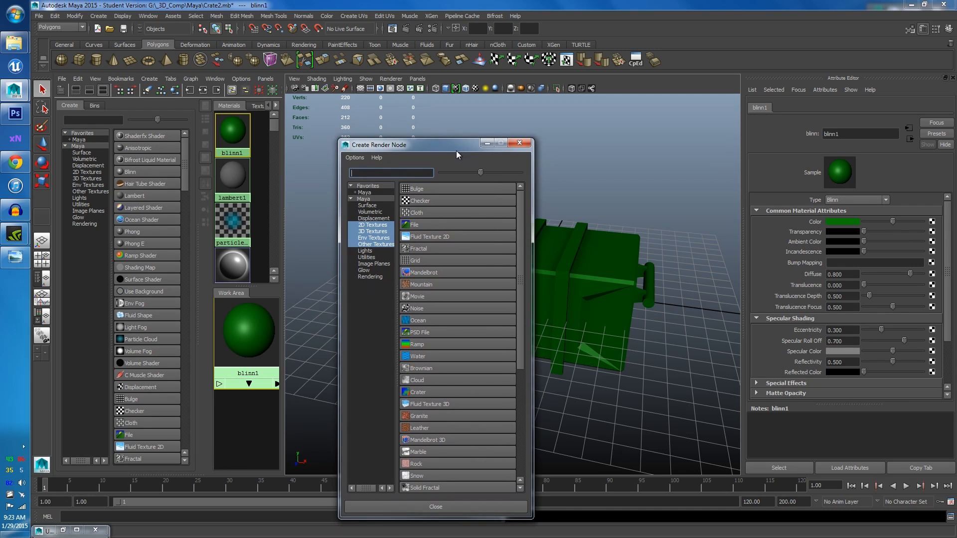
{"action": "left_click", "coordinate": [416, 225]}
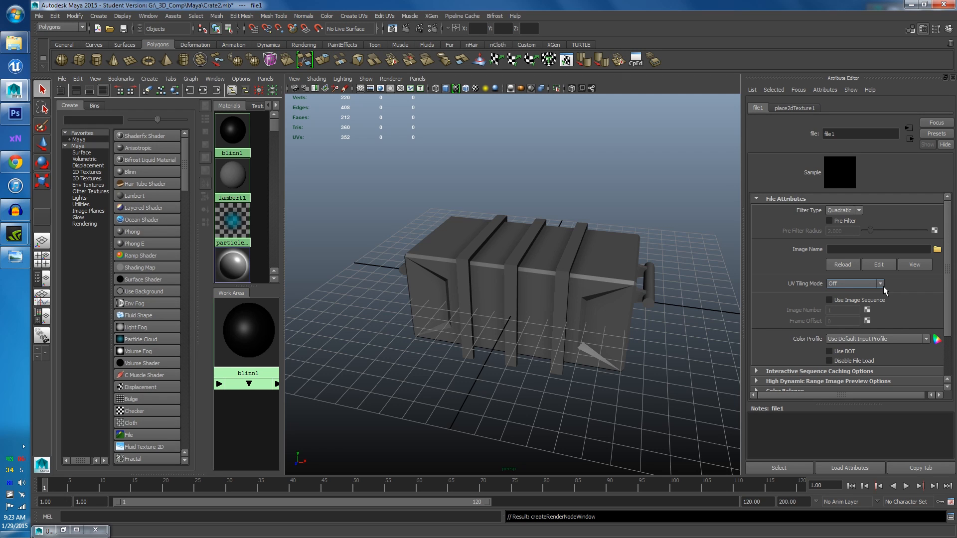
{"action": "left_click", "coordinate": [937, 251]}
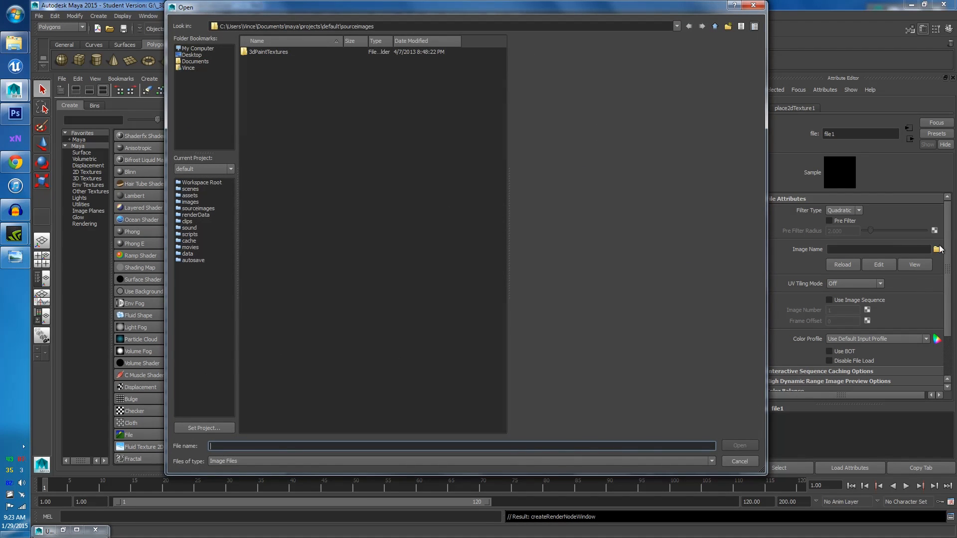
{"action": "left_click", "coordinate": [209, 49]}
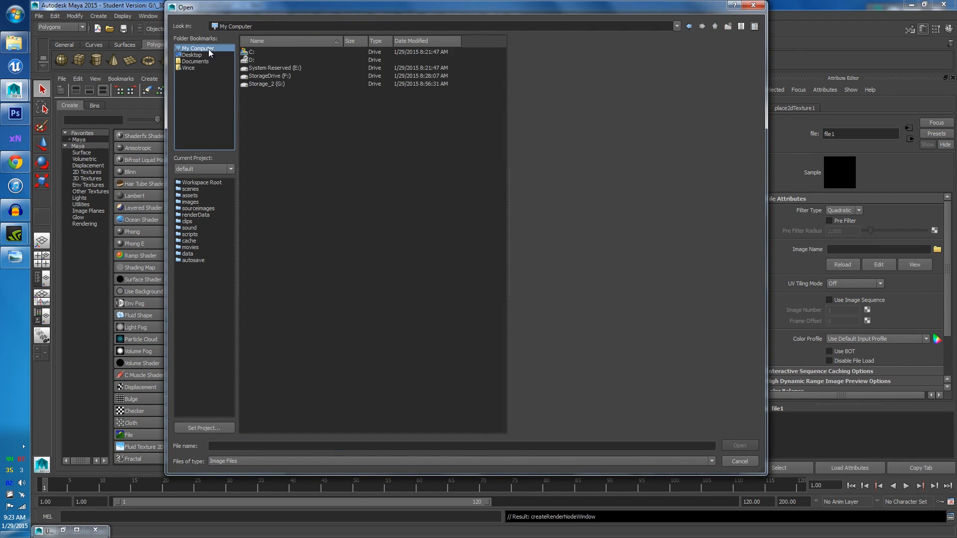
{"action": "double_click", "coordinate": [267, 83]}
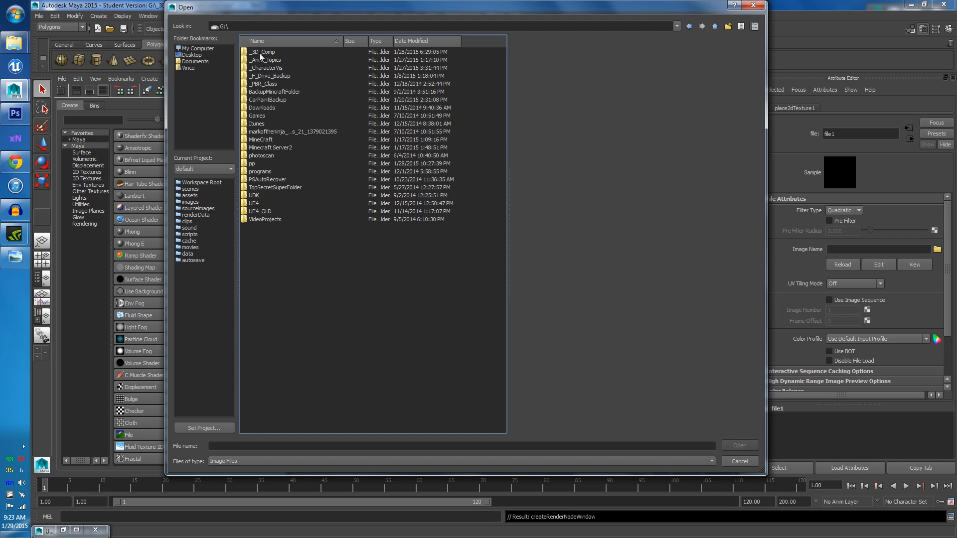
{"action": "double_click", "coordinate": [259, 52]}
{"action": "double_click", "coordinate": [261, 58]}
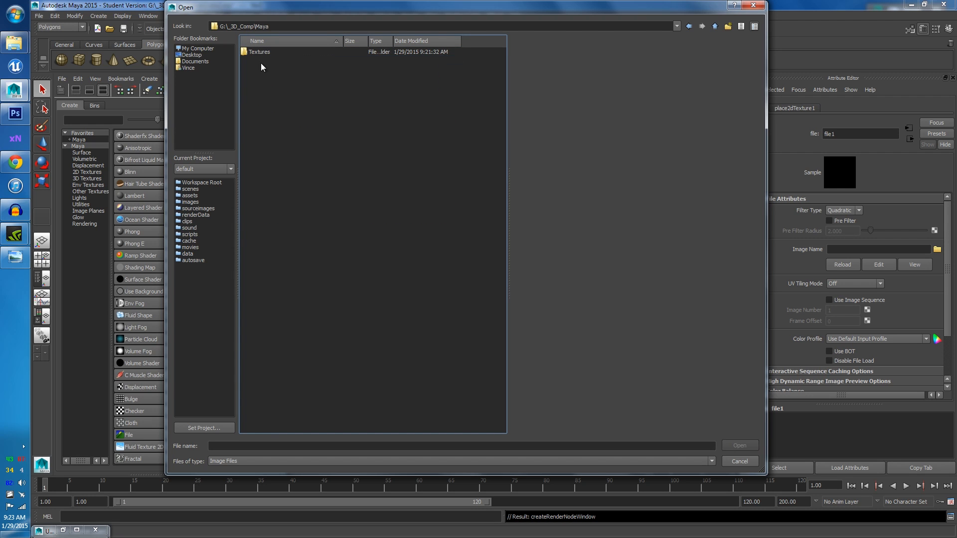
{"action": "double_click", "coordinate": [261, 53]}
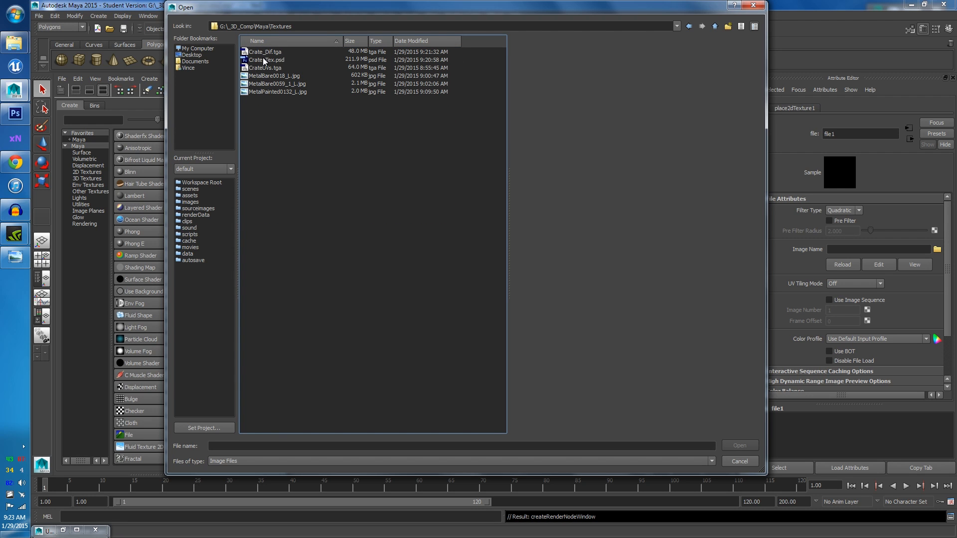
{"action": "left_click", "coordinate": [265, 52]}
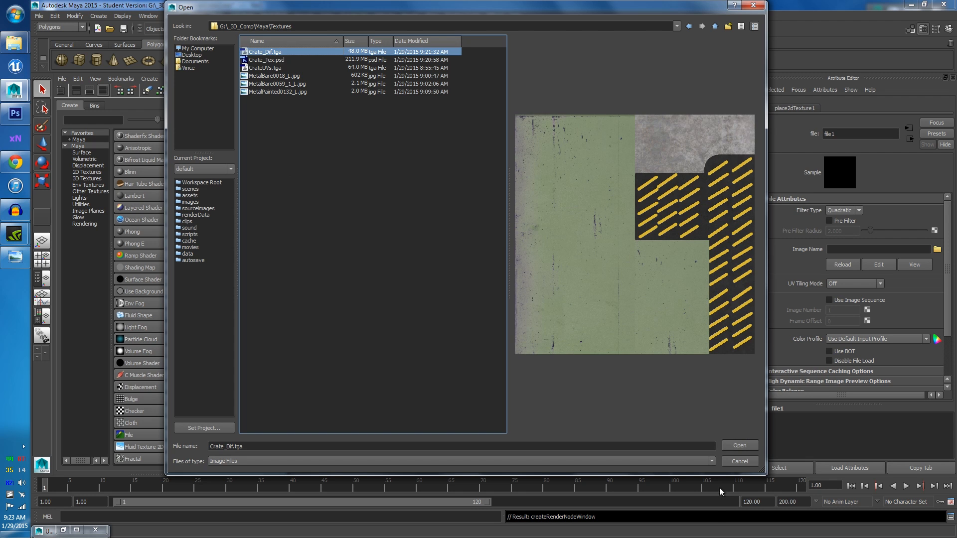
{"action": "left_click", "coordinate": [739, 445]}
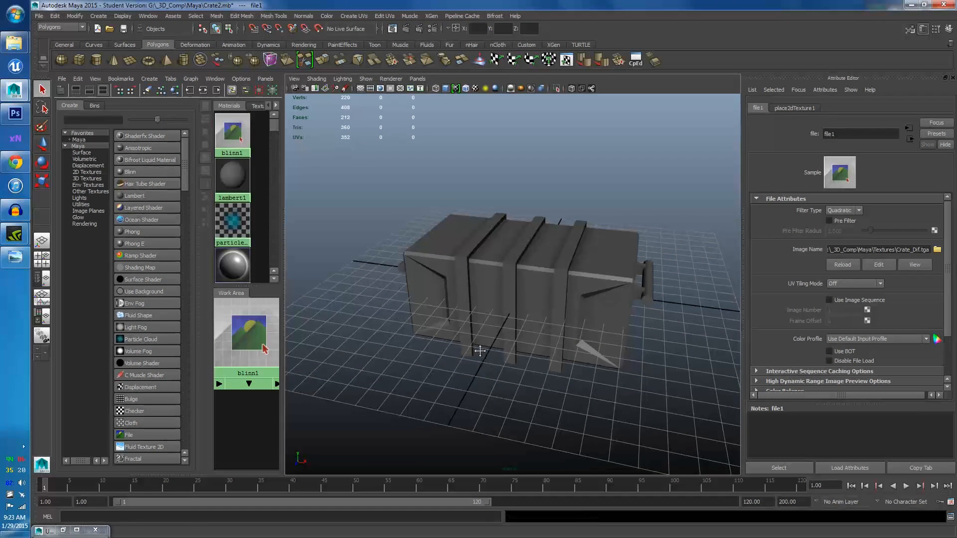
Apply blinn1 to CrateMesh, maximise the perspective view and switch to textured display (6)
{"action": "middle_click_drag", "start_coordinate": [471, 368], "coordinate": [477, 378], "text": "alt"}
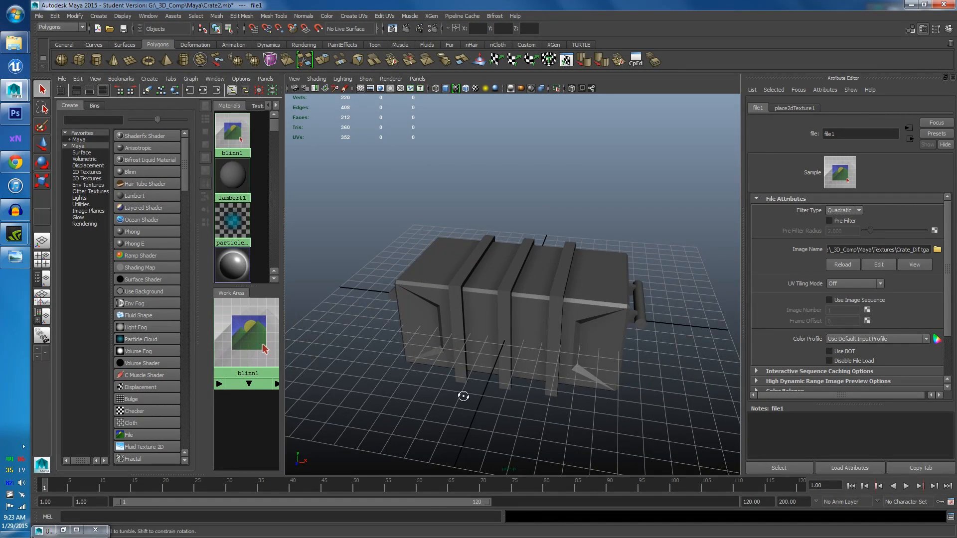
{"action": "left_click_drag", "start_coordinate": [464, 396], "coordinate": [438, 327], "text": "alt"}
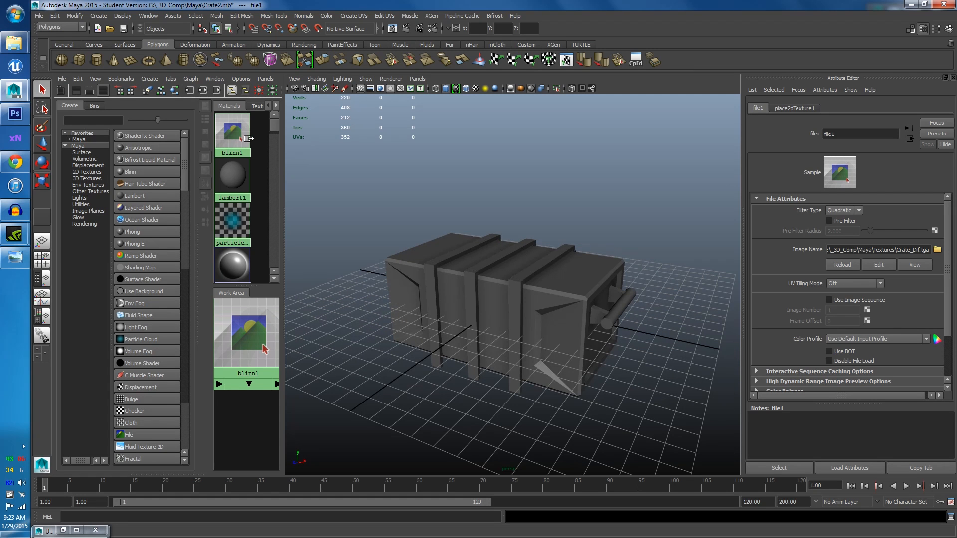
{"action": "middle_click_drag", "start_coordinate": [232, 132], "coordinate": [473, 309]}
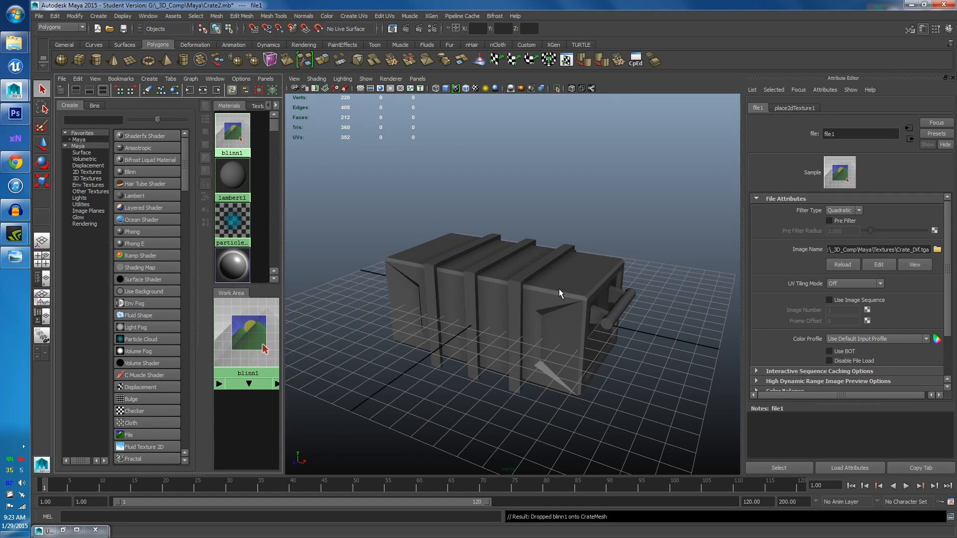
{"action": "key", "text": "space"}
{"action": "mouse_move", "coordinate": [388, 196]}
{"action": "left_mouse_down", "text": "alt"}
{"action": "mouse_move", "coordinate": [408, 211]}
{"action": "mouse_move", "coordinate": [377, 184]}
{"action": "left_mouse_up", "text": "alt"}
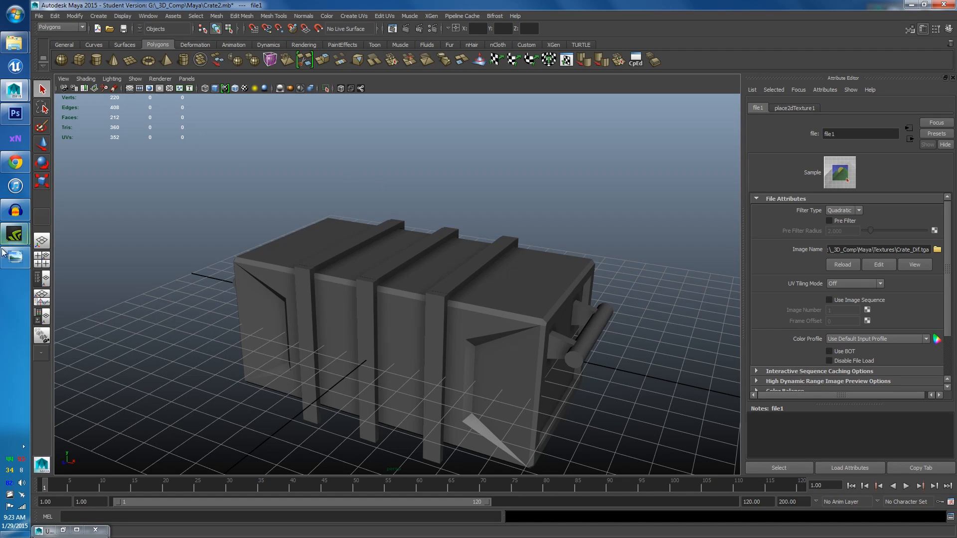
{"action": "left_click_drag", "start_coordinate": [389, 306], "coordinate": [303, 167], "text": "alt"}
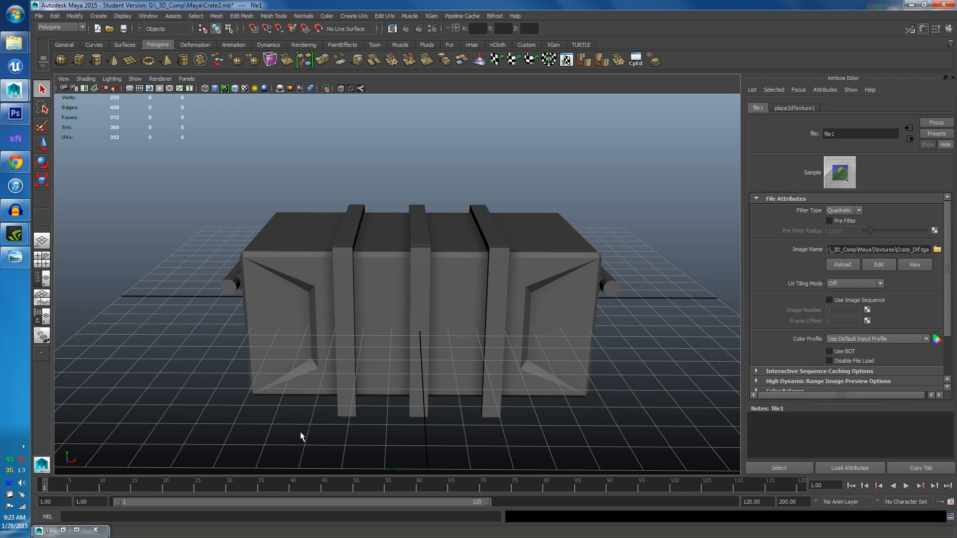
{"action": "key", "text": "6"}
{"action": "left_click_drag", "start_coordinate": [280, 429], "coordinate": [325, 381], "text": "alt"}
{"action": "middle_click_drag", "start_coordinate": [326, 365], "coordinate": [378, 282], "text": "alt"}
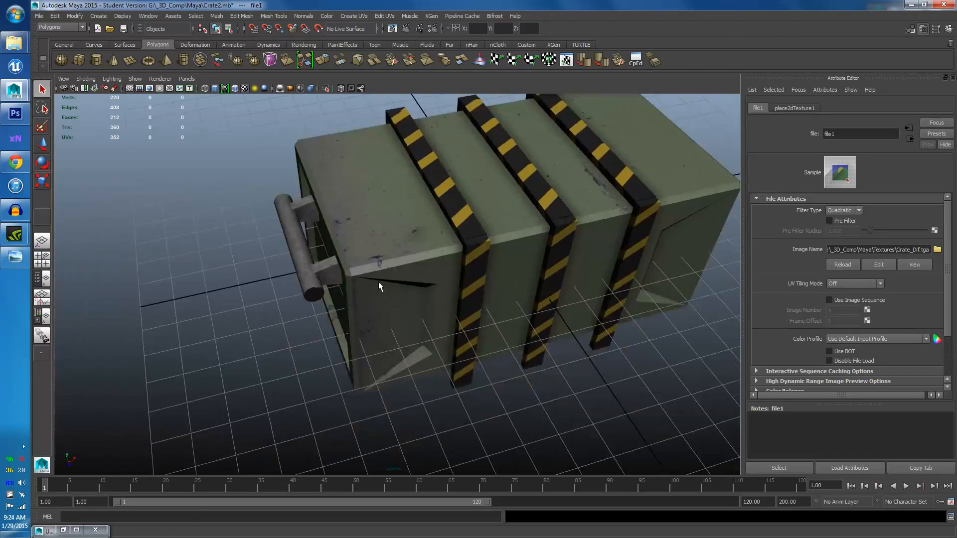
{"action": "scroll", "coordinate": [378, 283], "scroll_direction": "up", "scroll_amount": 5}
{"action": "left_click_drag", "start_coordinate": [379, 282], "coordinate": [438, 269], "text": "alt"}
{"action": "middle_click_drag", "start_coordinate": [438, 269], "coordinate": [447, 263], "text": "alt"}
{"action": "left_click_drag", "start_coordinate": [447, 262], "coordinate": [434, 339], "text": "alt"}
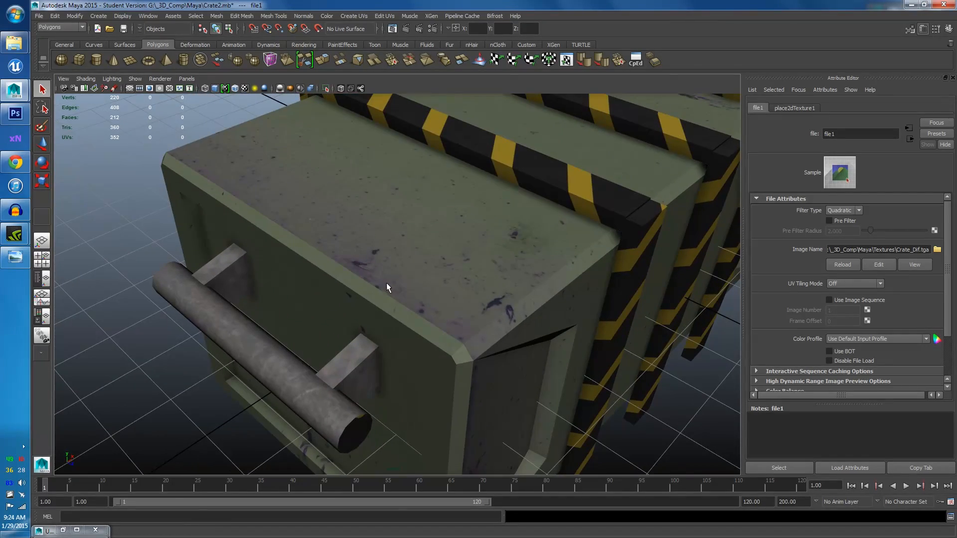
{"action": "left_click_drag", "start_coordinate": [275, 244], "coordinate": [411, 319], "text": "alt"}
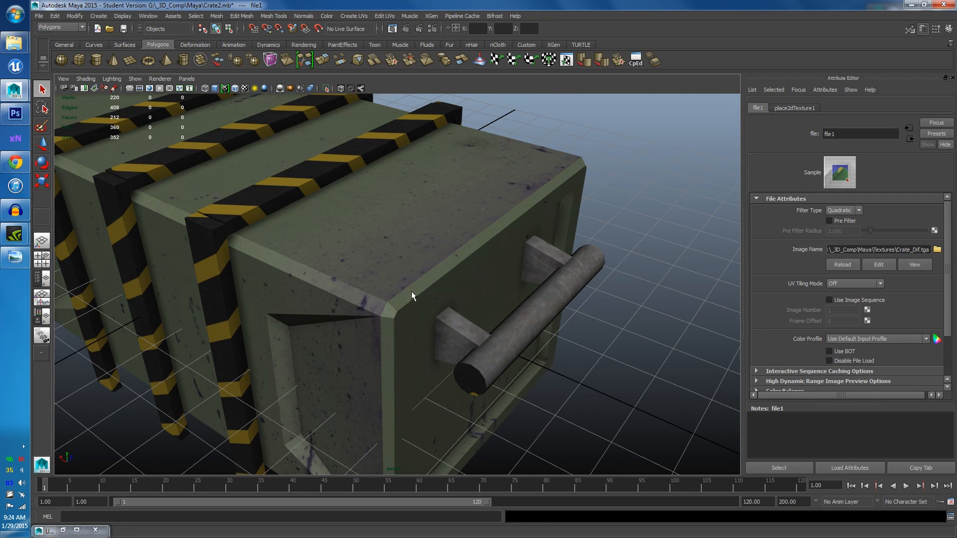
{"action": "left_click_drag", "start_coordinate": [411, 291], "coordinate": [612, 364], "text": "alt"}
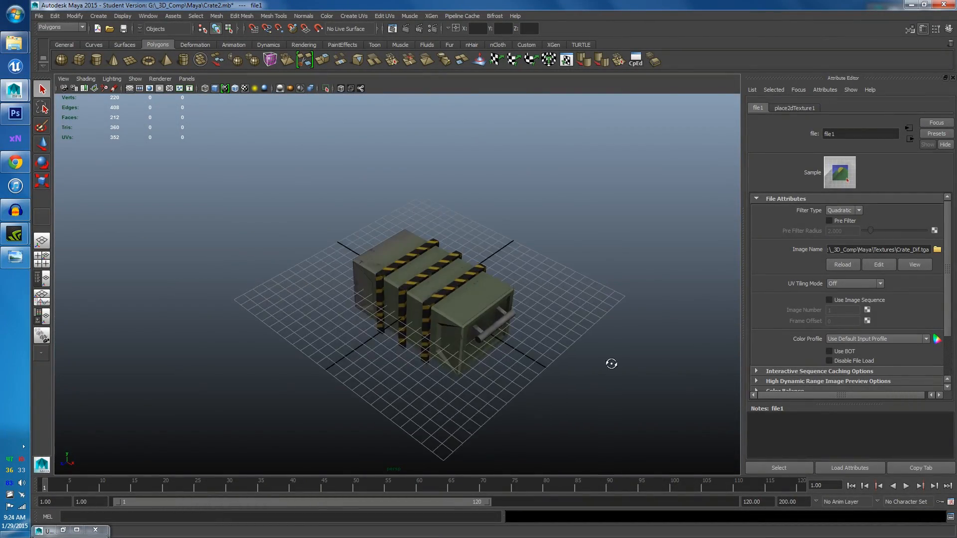
{"action": "scroll", "coordinate": [561, 359], "scroll_direction": "up", "scroll_amount": 4}
{"action": "middle_click_drag", "start_coordinate": [559, 359], "coordinate": [410, 308], "text": "alt"}
{"action": "scroll", "coordinate": [411, 308], "scroll_direction": "up", "scroll_amount": 4}
{"action": "left_click_drag", "start_coordinate": [410, 308], "coordinate": [442, 286], "text": "alt"}
{"action": "scroll", "coordinate": [442, 286], "scroll_direction": "up", "scroll_amount": 4}
{"action": "middle_click_drag", "start_coordinate": [442, 286], "coordinate": [401, 294], "text": "alt"}
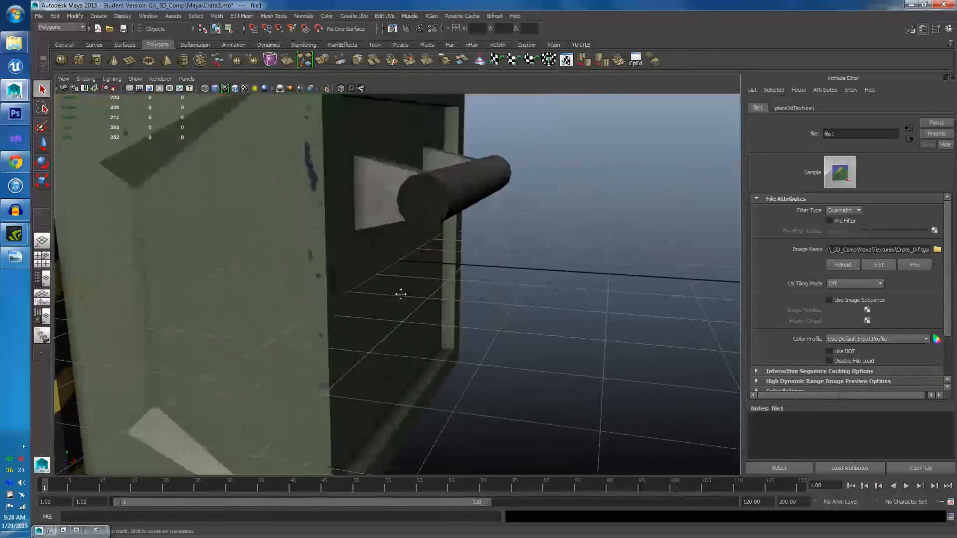
{"action": "left_click_drag", "start_coordinate": [400, 294], "coordinate": [386, 366], "text": "alt"}
{"action": "middle_click_drag", "start_coordinate": [386, 366], "coordinate": [485, 284], "text": "alt"}
{"action": "scroll", "coordinate": [478, 294], "scroll_direction": "up", "scroll_amount": 3}
{"action": "left_click_drag", "start_coordinate": [442, 349], "coordinate": [478, 230], "text": "alt"}
{"action": "scroll", "coordinate": [430, 313], "scroll_direction": "up", "scroll_amount": 5}
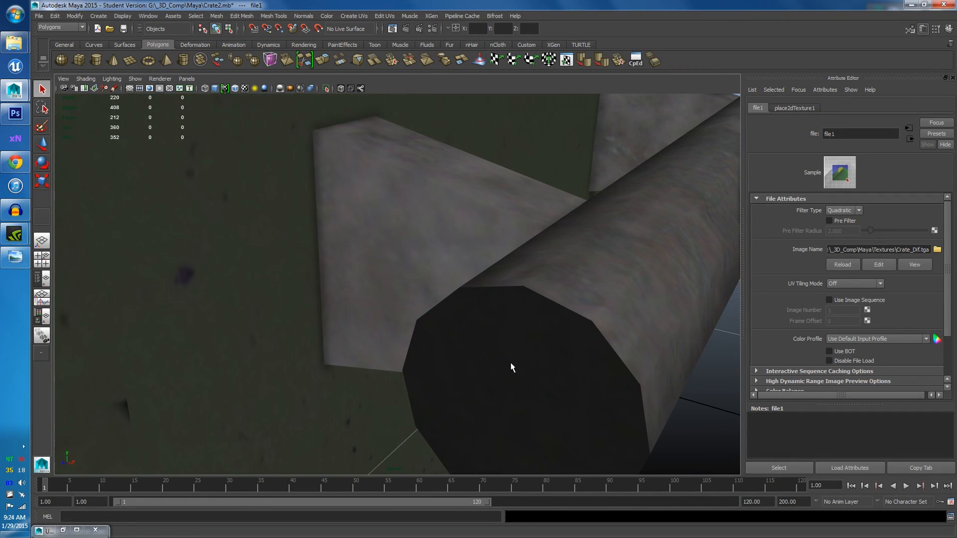
{"action": "scroll", "coordinate": [503, 363], "scroll_direction": "down", "scroll_amount": 5}
{"action": "left_click_drag", "start_coordinate": [502, 366], "coordinate": [346, 359], "text": "alt"}
{"action": "middle_click_drag", "start_coordinate": [346, 359], "coordinate": [459, 438], "text": "alt"}
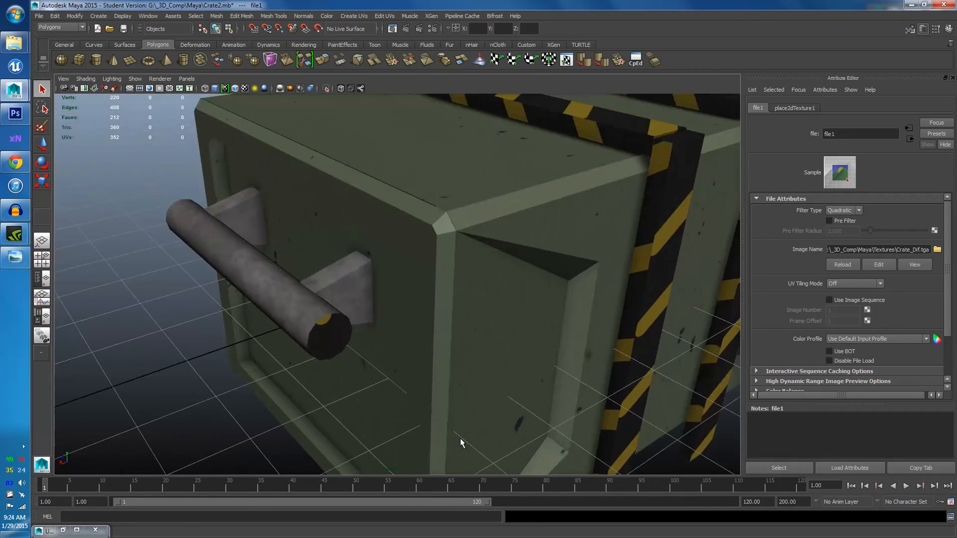
{"action": "left_click_drag", "start_coordinate": [460, 438], "coordinate": [421, 408], "text": "alt"}
{"action": "scroll", "coordinate": [381, 299], "scroll_direction": "down", "scroll_amount": 4}
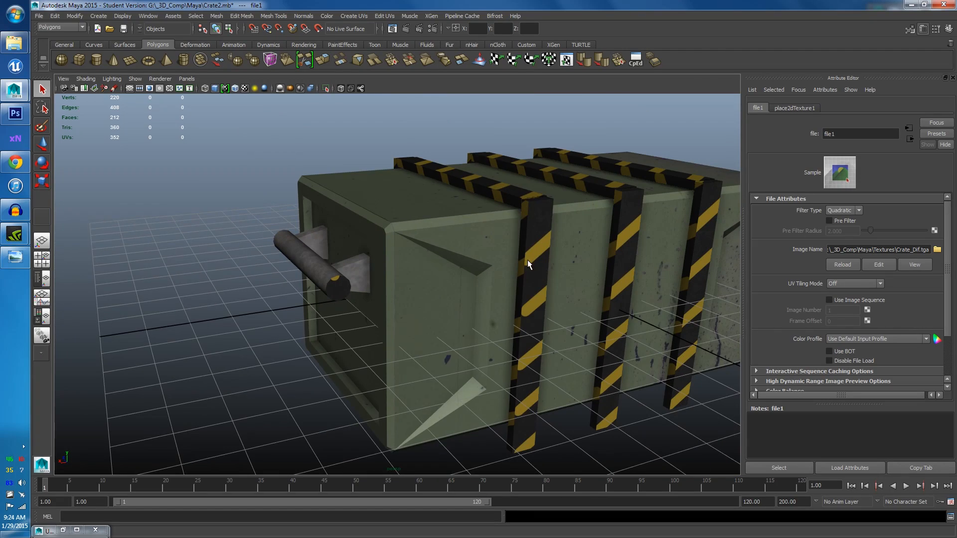
{"action": "scroll", "coordinate": [543, 305], "scroll_direction": "down", "scroll_amount": 4}
{"action": "left_click_drag", "start_coordinate": [543, 305], "coordinate": [561, 272], "text": "alt"}
{"action": "middle_click_drag", "start_coordinate": [562, 272], "coordinate": [427, 311], "text": "alt"}
{"action": "scroll", "coordinate": [427, 311], "scroll_direction": "up", "scroll_amount": 4}
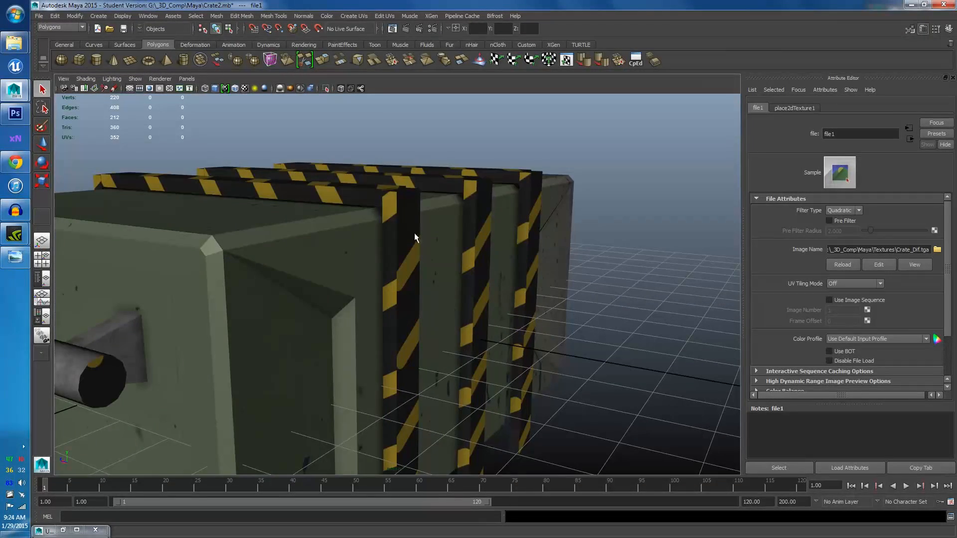
{"action": "left_click_drag", "start_coordinate": [402, 323], "coordinate": [403, 217], "text": "alt"}
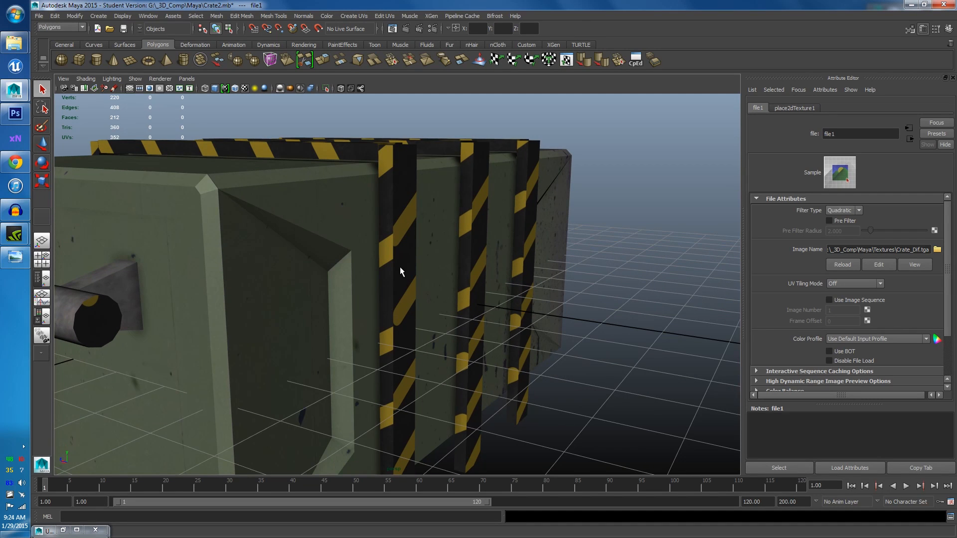
{"action": "left_click_drag", "start_coordinate": [399, 268], "coordinate": [408, 220], "text": "alt"}
{"action": "left_click", "coordinate": [394, 232]}
{"action": "right_click_drag", "start_coordinate": [395, 232], "coordinate": [399, 251]}
{"action": "double_click", "coordinate": [409, 246]}
{"action": "scroll", "coordinate": [444, 340], "scroll_direction": "down", "scroll_amount": 4}
{"action": "key", "text": "r"}
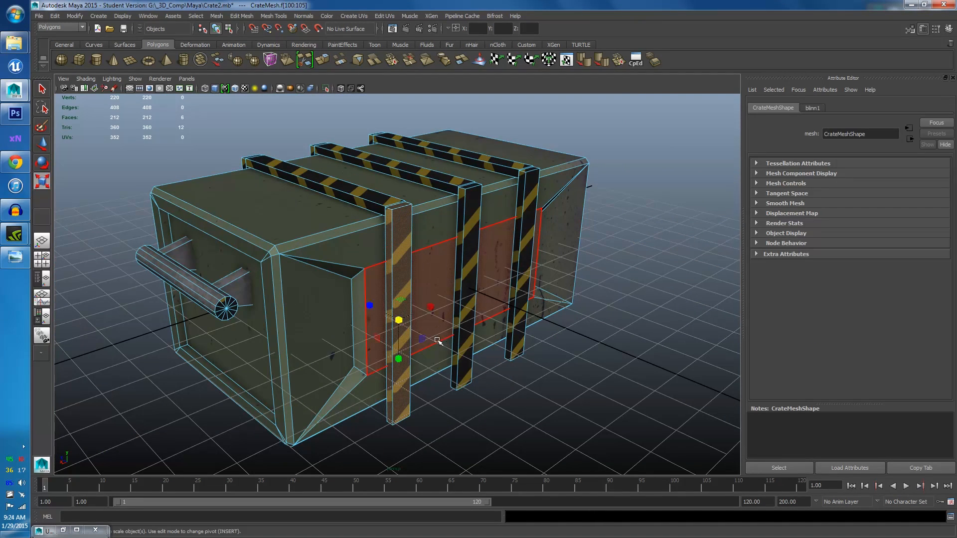
{"action": "key", "text": "e"}
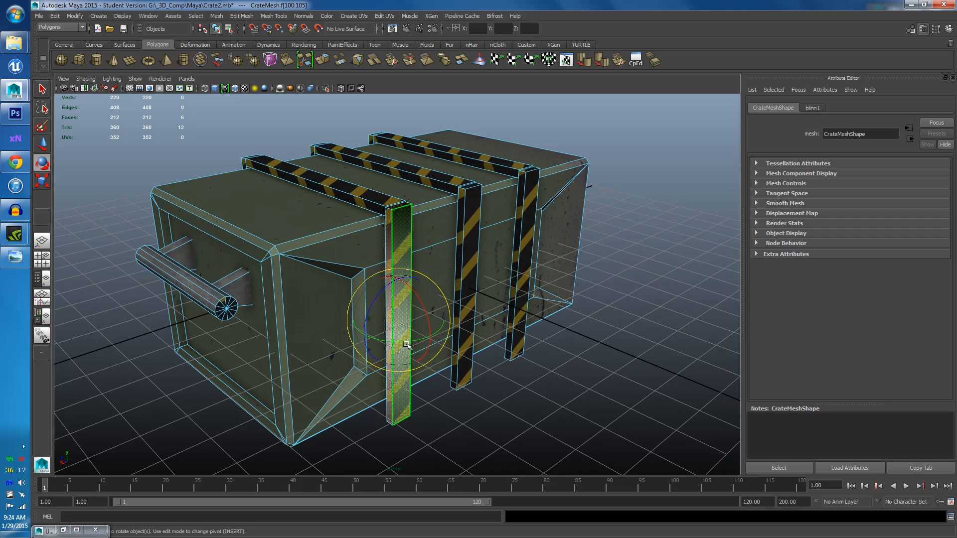
{"action": "left_click_drag", "start_coordinate": [406, 345], "coordinate": [382, 342]}
{"action": "key", "text": "ctrl+z"}
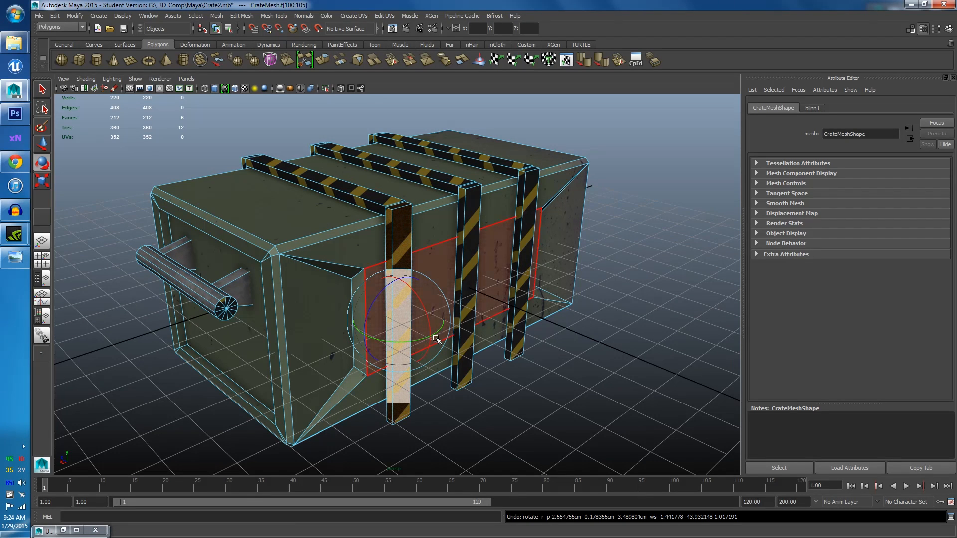
{"action": "double_click", "coordinate": [470, 223]}
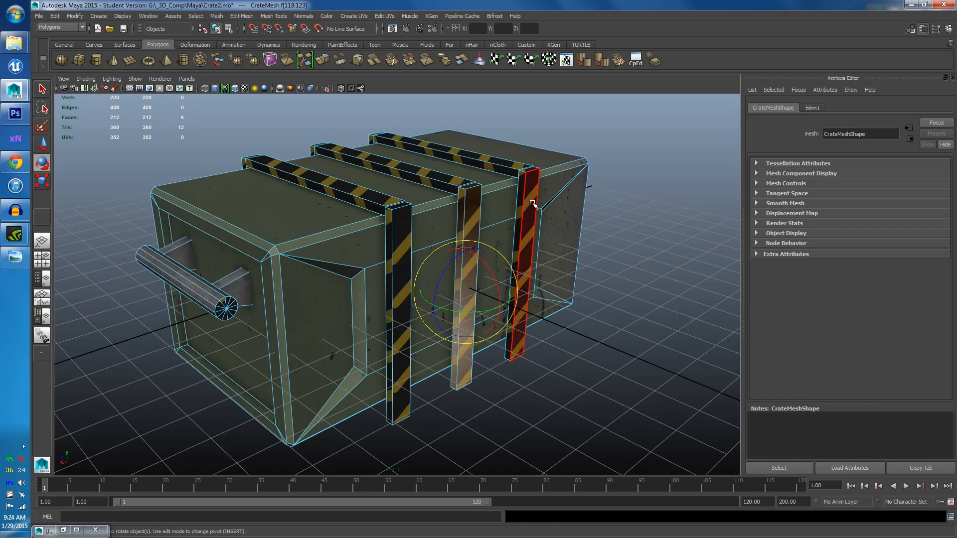
{"action": "left_click", "coordinate": [401, 250]}
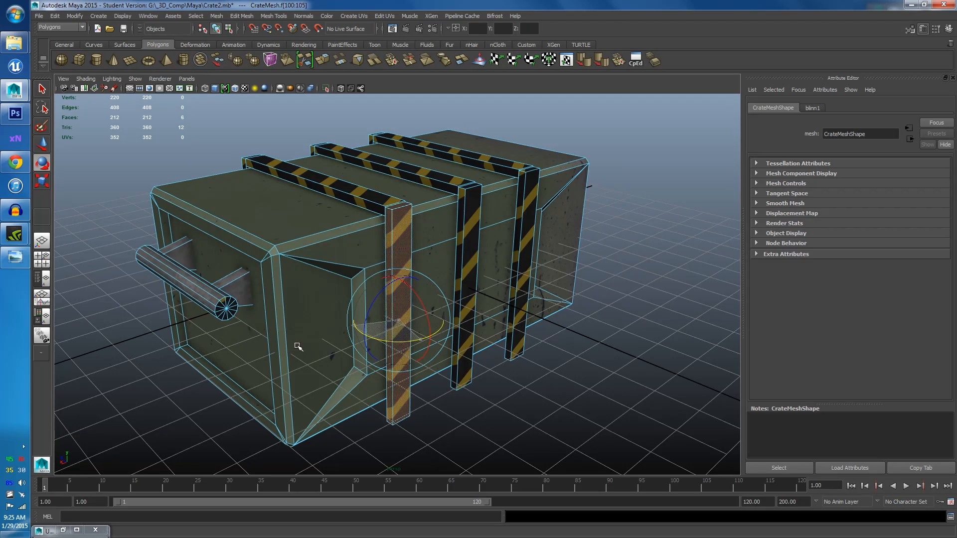
{"action": "left_click", "coordinate": [458, 402]}
{"action": "left_click_drag", "start_coordinate": [459, 402], "coordinate": [421, 252], "text": "alt"}
{"action": "left_click", "coordinate": [421, 252]}
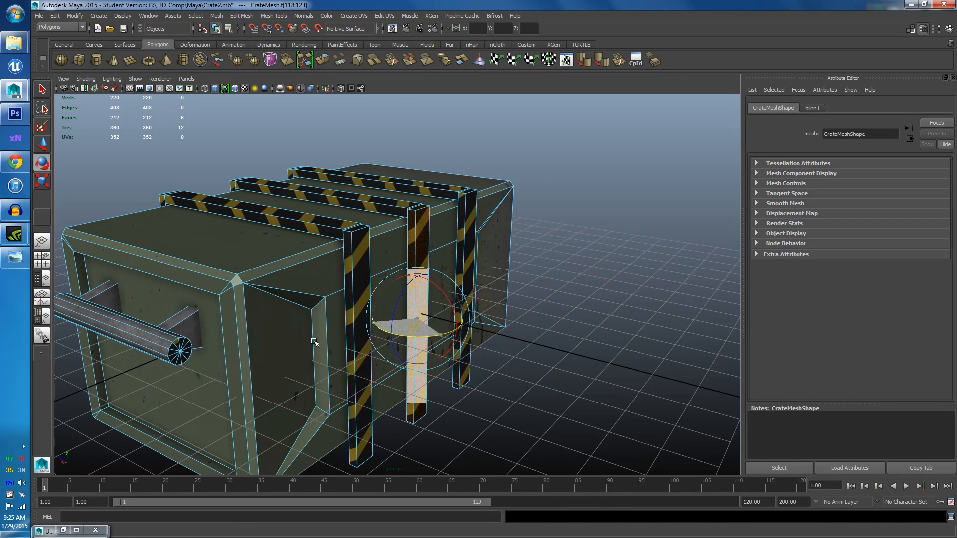
{"action": "left_click", "coordinate": [465, 242]}
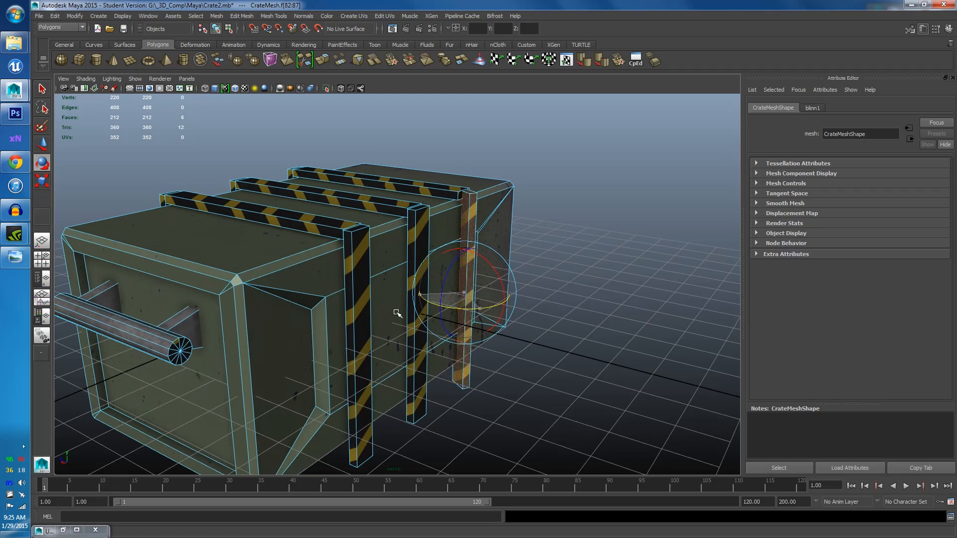
{"action": "middle_click_drag", "start_coordinate": [366, 314], "coordinate": [359, 315]}
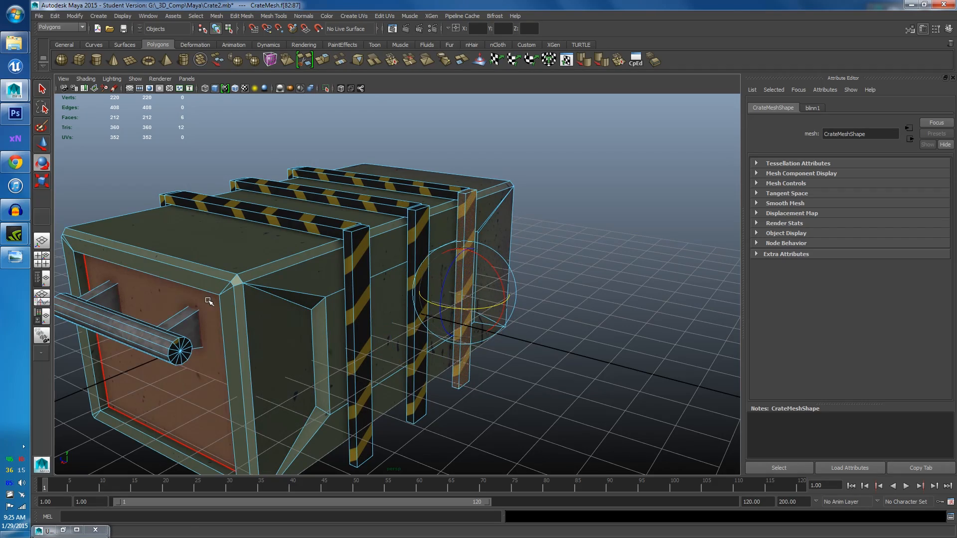
{"action": "left_click_drag", "start_coordinate": [209, 301], "coordinate": [346, 227], "text": "alt"}
{"action": "right_click_drag", "start_coordinate": [384, 212], "coordinate": [425, 197]}
{"action": "left_click", "coordinate": [584, 178]}
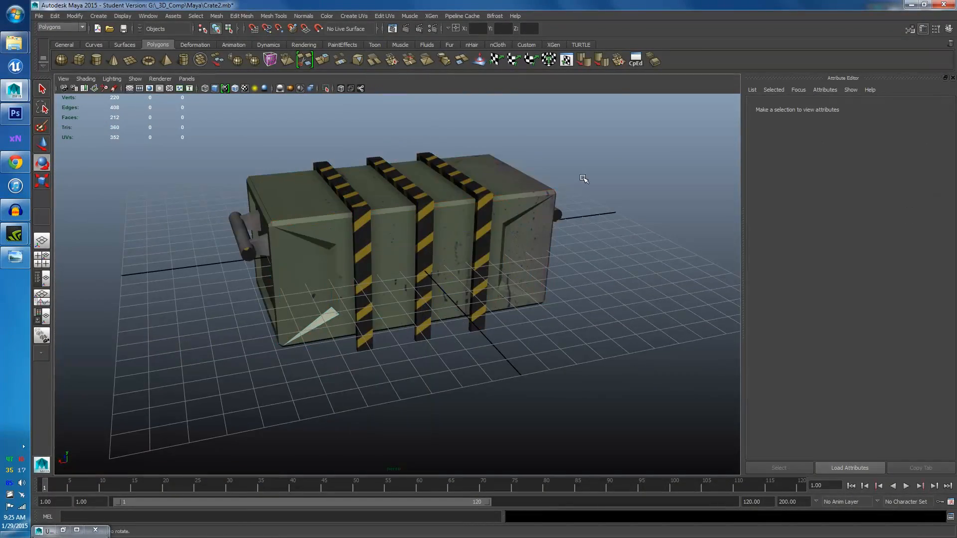
{"action": "left_click_drag", "start_coordinate": [584, 178], "coordinate": [427, 276], "text": "alt"}
{"action": "key", "text": "e"}
{"action": "left_click", "coordinate": [405, 269]}
{"action": "right_click_drag", "start_coordinate": [427, 276], "coordinate": [428, 290]}
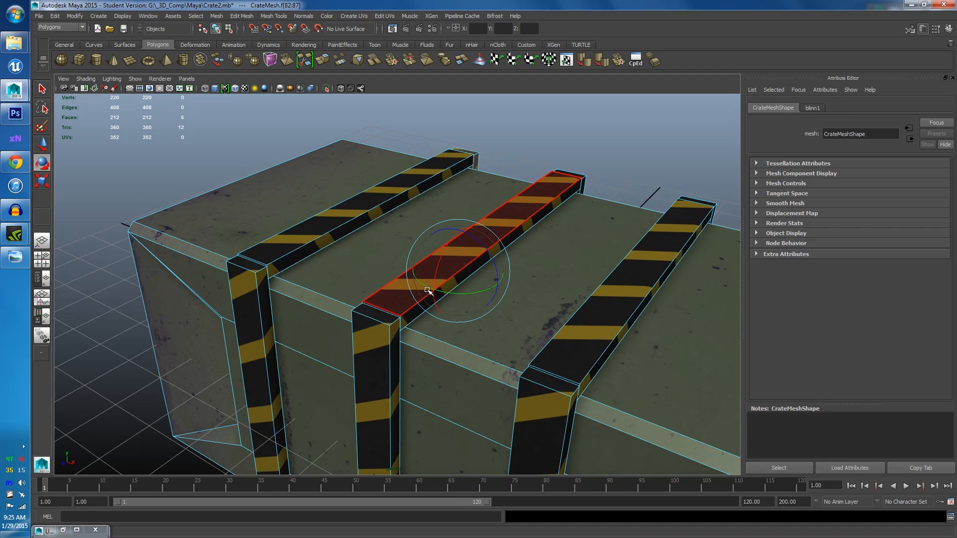
{"action": "left_click", "coordinate": [406, 304]}
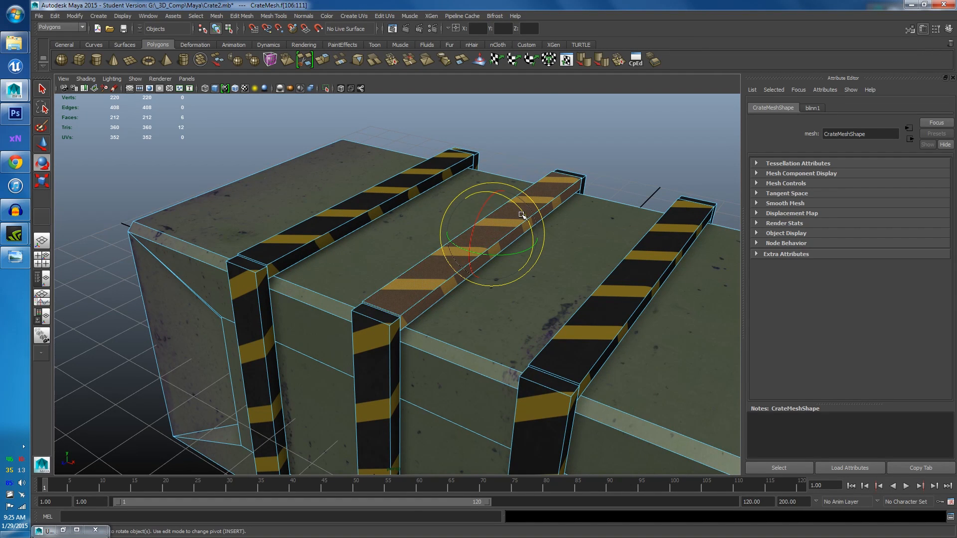
{"action": "left_click_drag", "start_coordinate": [521, 215], "coordinate": [539, 252]}
{"action": "key", "text": "ctrl+z"}
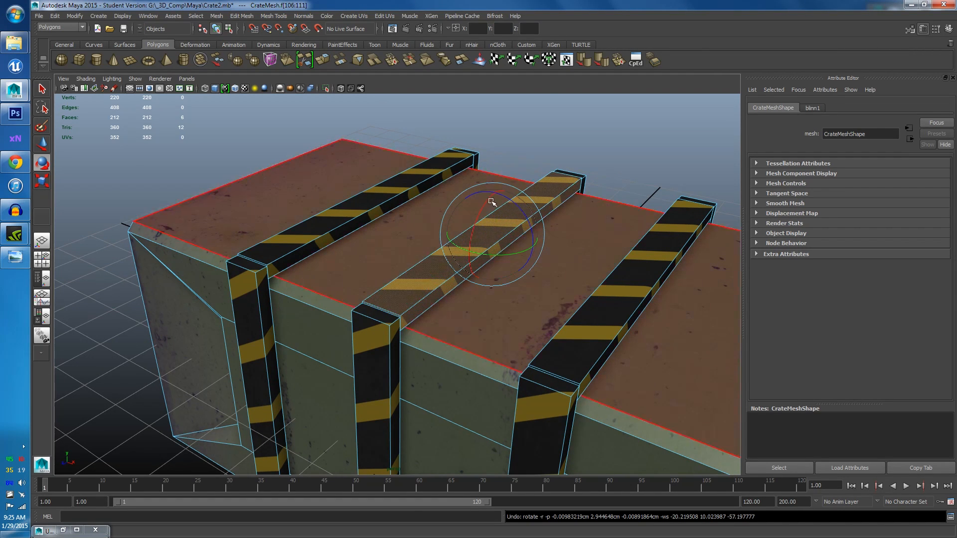
{"action": "left_click_drag", "start_coordinate": [518, 208], "coordinate": [578, 329]}
{"action": "key", "text": "ctrl+z"}
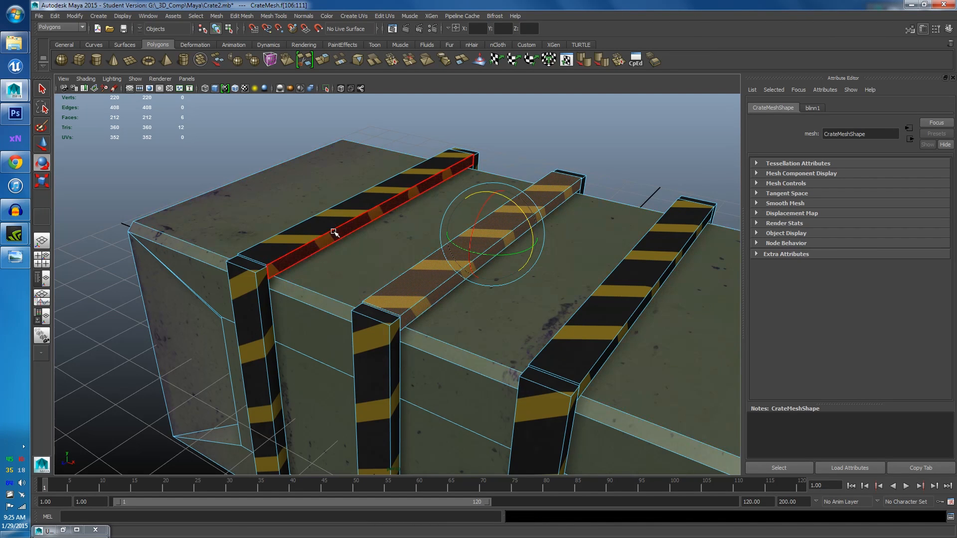
{"action": "left_click", "coordinate": [334, 233]}
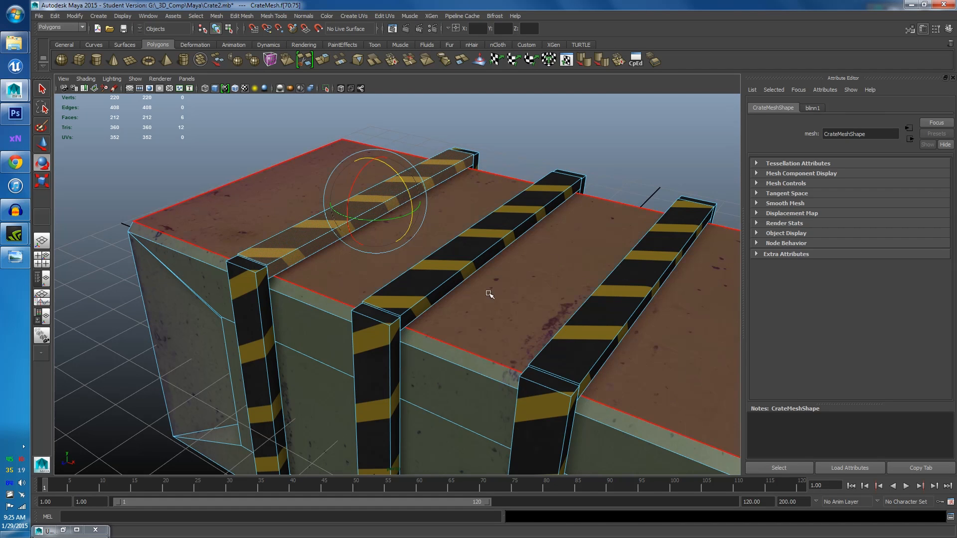
{"action": "left_click", "coordinate": [601, 324]}
{"action": "left_click_drag", "start_coordinate": [667, 247], "coordinate": [755, 349]}
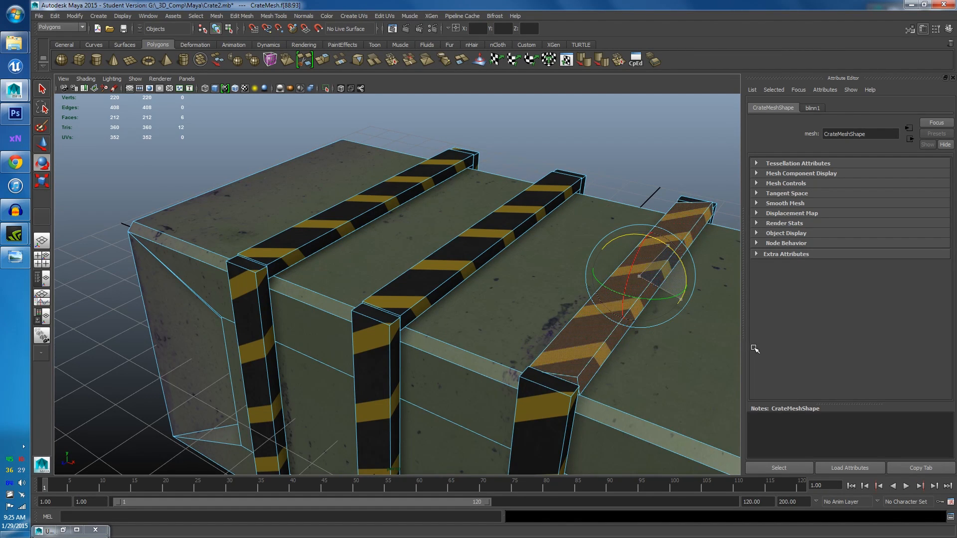
{"action": "key", "text": "ctrl+z"}
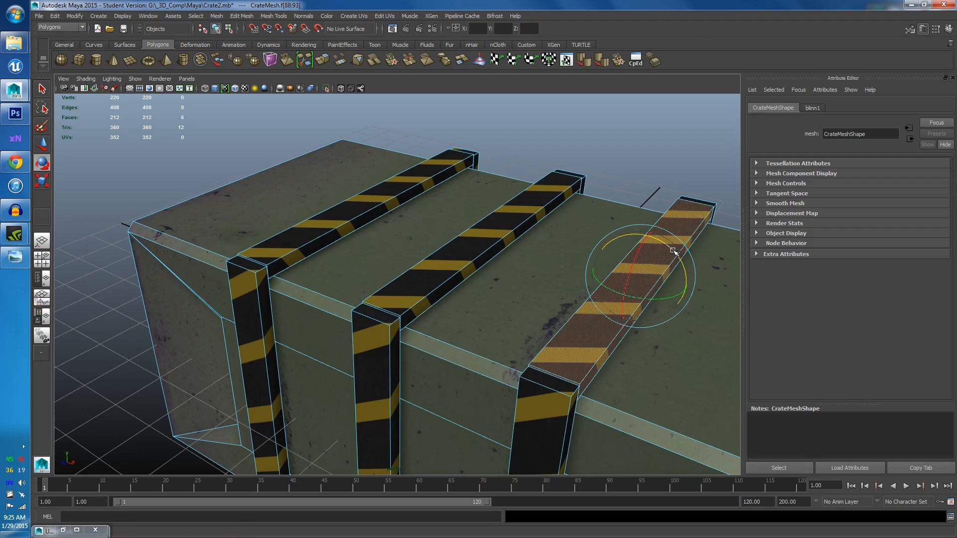
{"action": "left_click", "coordinate": [654, 150]}
{"action": "left_click_drag", "start_coordinate": [654, 149], "coordinate": [618, 194], "text": "alt"}
{"action": "right_click_drag", "start_coordinate": [551, 295], "coordinate": [581, 274]}
Orbit, pan and zoom around the textured crate from several sides, then minimize Maya
{"action": "scroll", "coordinate": [641, 182], "scroll_direction": "down", "scroll_amount": 2}
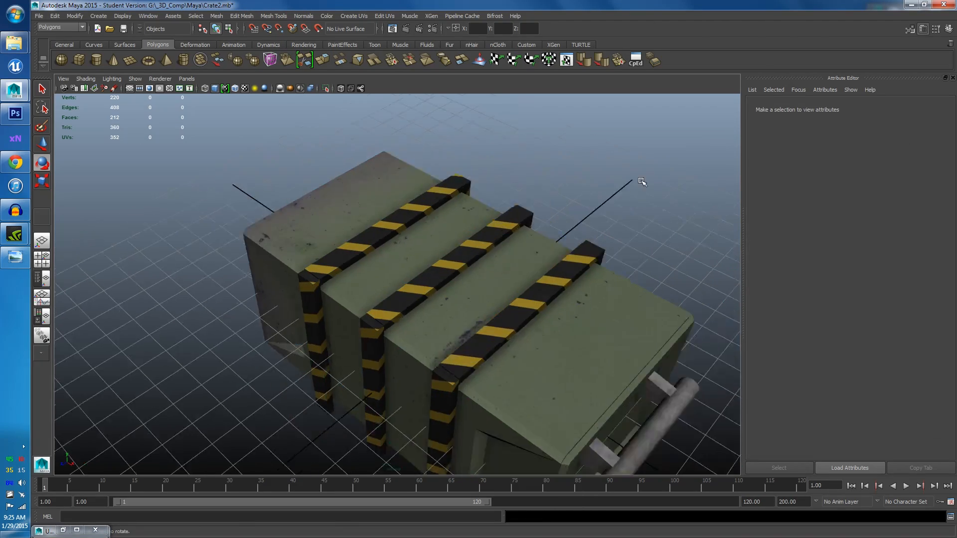
{"action": "scroll", "coordinate": [641, 182], "scroll_direction": "down", "scroll_amount": 3}
{"action": "left_click_drag", "start_coordinate": [641, 182], "coordinate": [415, 319], "text": "alt"}
{"action": "scroll", "coordinate": [417, 328], "scroll_direction": "up", "scroll_amount": 5}
{"action": "scroll", "coordinate": [416, 328], "scroll_direction": "up", "scroll_amount": 4}
{"action": "middle_click_drag", "start_coordinate": [470, 344], "coordinate": [339, 295], "text": "alt"}
{"action": "left_click_drag", "start_coordinate": [339, 295], "coordinate": [340, 299], "text": "alt"}
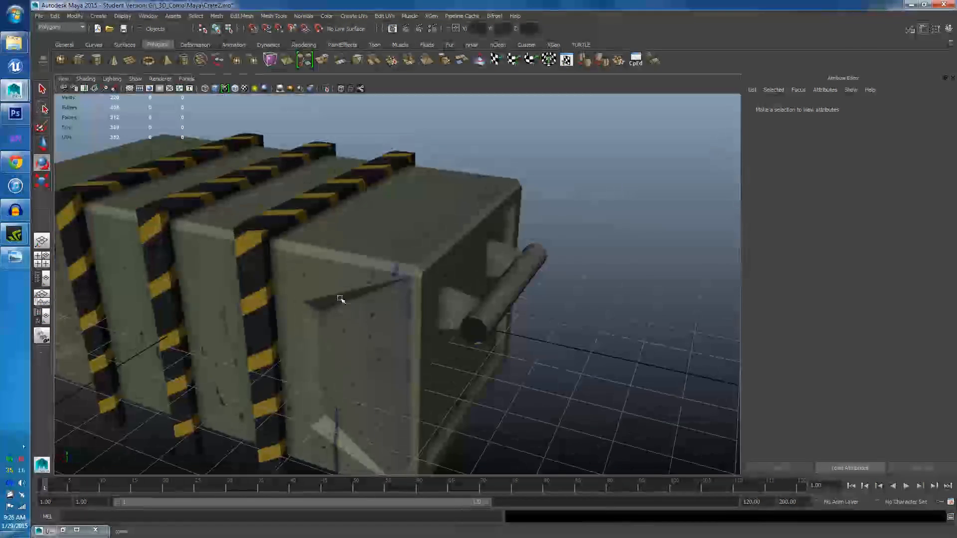
{"action": "middle_click_drag", "start_coordinate": [339, 299], "coordinate": [383, 298], "text": "alt"}
{"action": "left_click_drag", "start_coordinate": [343, 231], "coordinate": [399, 269], "text": "alt"}
{"action": "scroll", "coordinate": [498, 321], "scroll_direction": "down", "scroll_amount": 5}
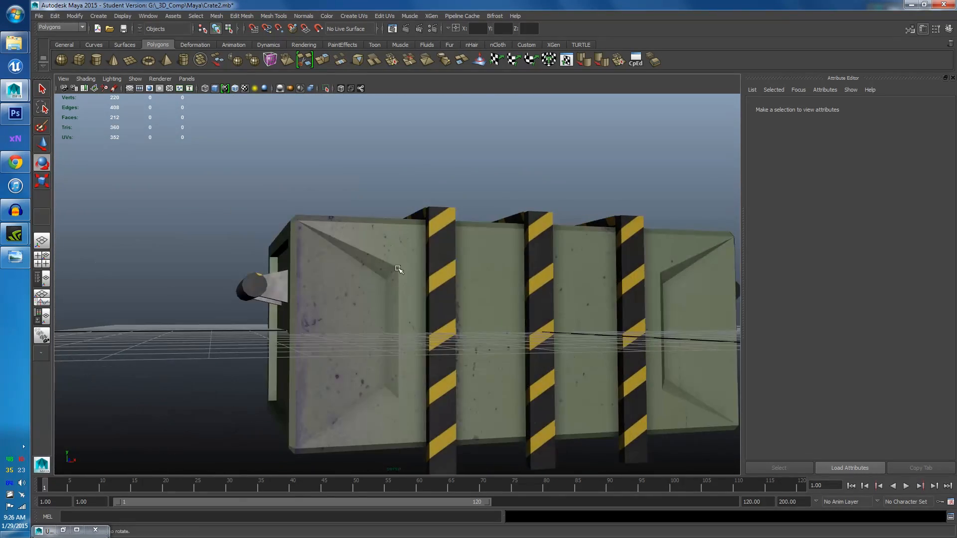
{"action": "left_click_drag", "start_coordinate": [353, 295], "coordinate": [476, 289], "text": "alt"}
{"action": "middle_click_drag", "start_coordinate": [438, 331], "coordinate": [489, 282], "text": "alt"}
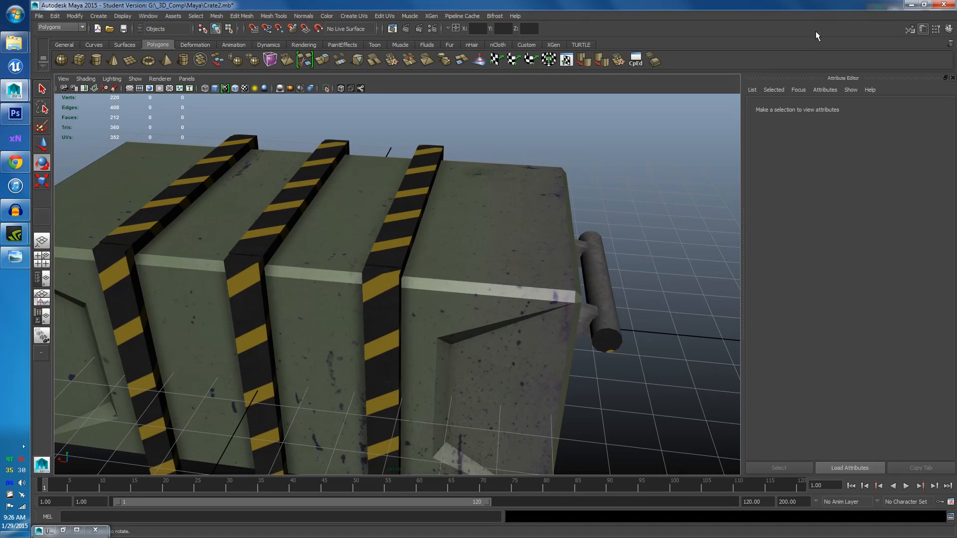
{"action": "left_click", "coordinate": [911, 4]}
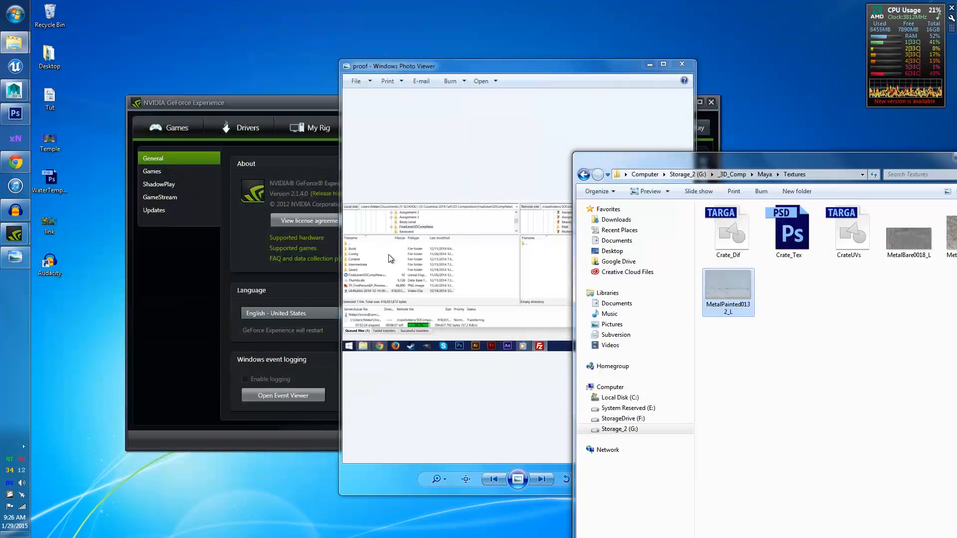
Return to Photoshop and turn on the UV wireframe layer, Layer 0 copy 4
{"action": "left_click", "coordinate": [16, 114]}
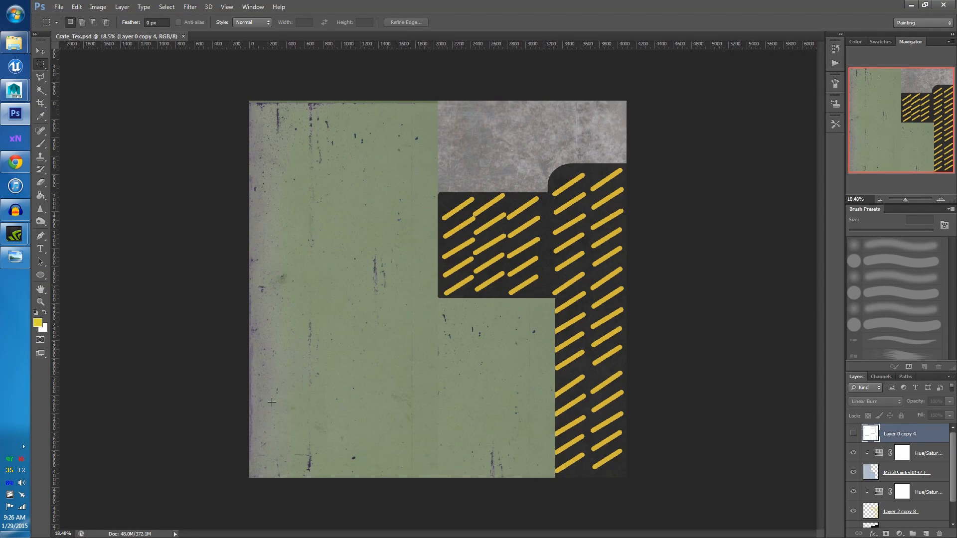
{"action": "scroll", "coordinate": [647, 387], "scroll_direction": "up", "scroll_amount": 3, "text": "alt"}
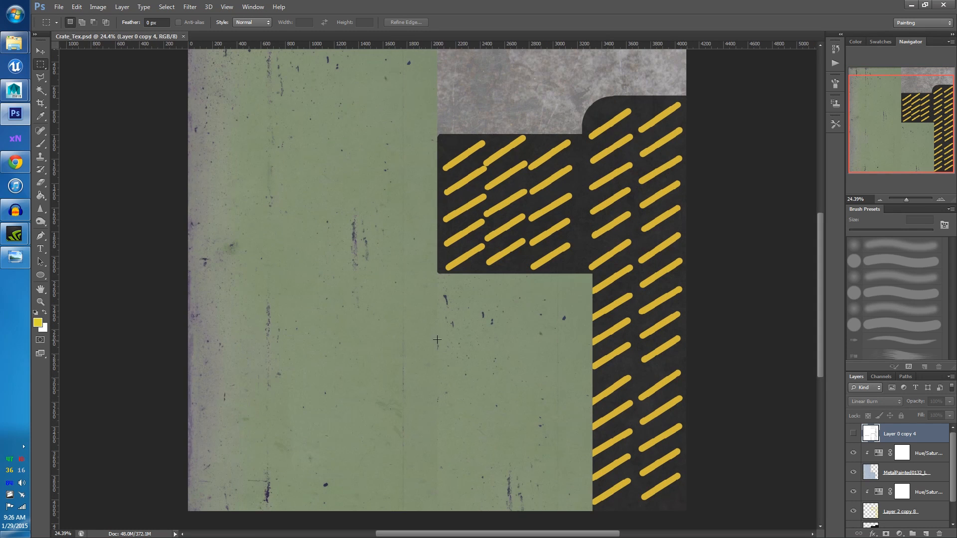
{"action": "left_click", "coordinate": [854, 435]}
{"action": "scroll", "coordinate": [758, 227], "scroll_direction": "up", "scroll_amount": 9, "text": "alt"}
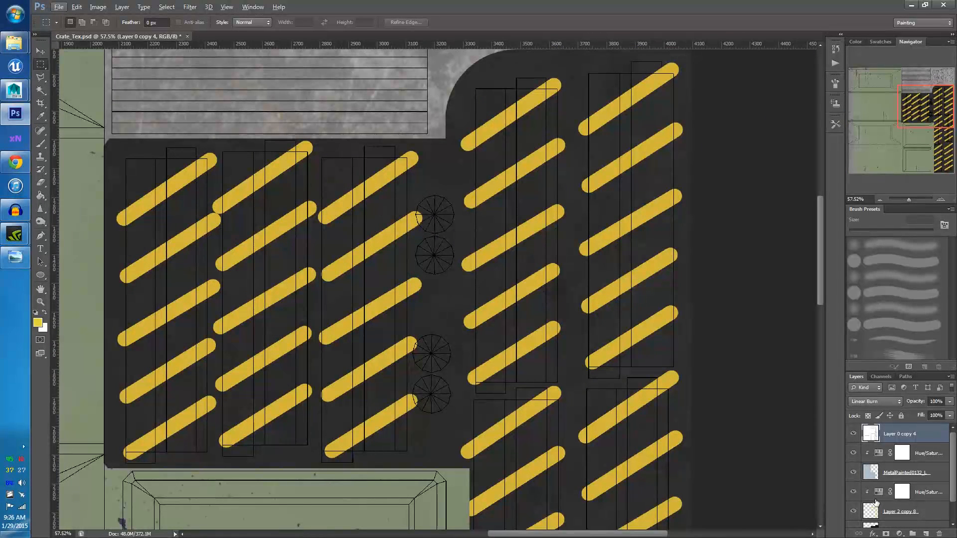
{"action": "scroll", "coordinate": [883, 471], "scroll_direction": "down", "scroll_amount": 1}
{"action": "scroll", "coordinate": [881, 499], "scroll_direction": "up", "scroll_amount": 1}
Create a new layer group and make Layer 1 visible and active
{"action": "left_click", "coordinate": [913, 534]}
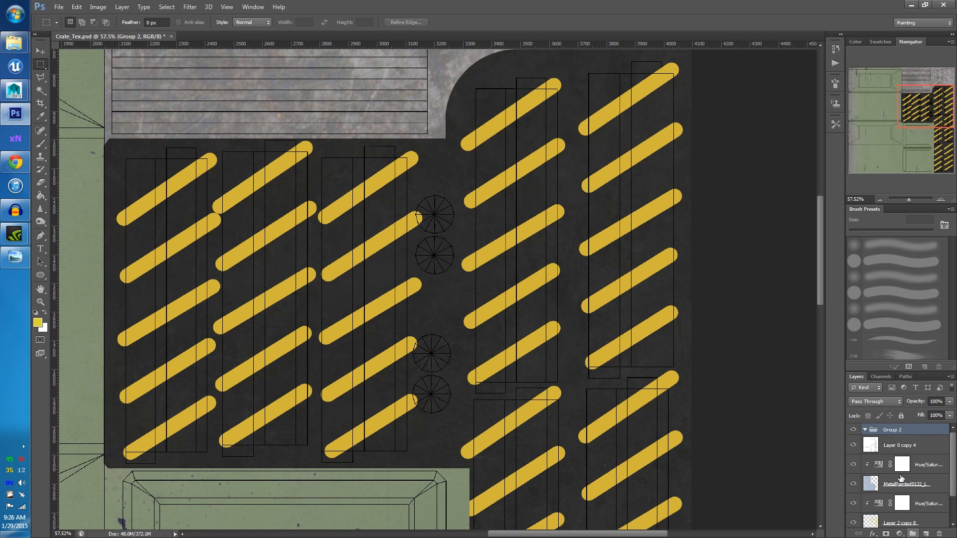
{"action": "scroll", "coordinate": [905, 469], "scroll_direction": "up", "scroll_amount": 2}
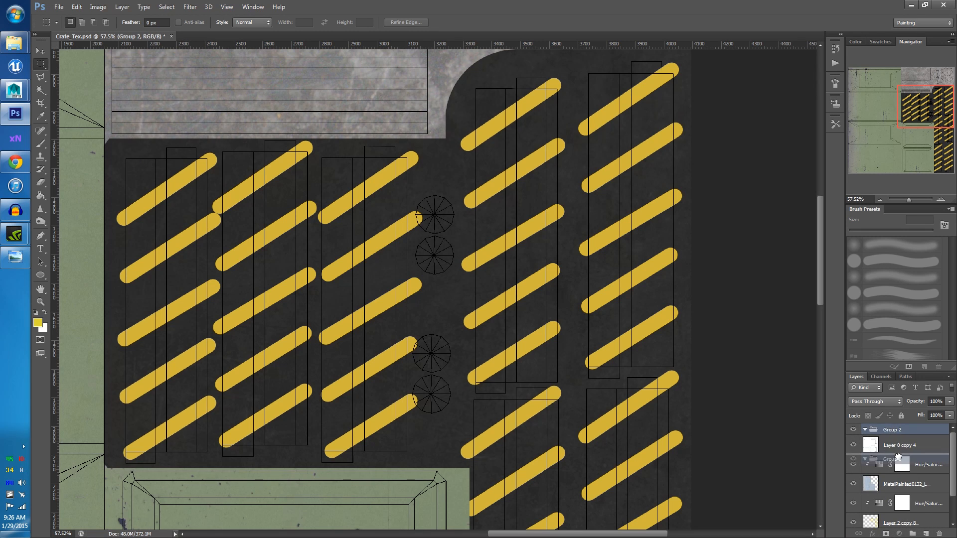
{"action": "scroll", "coordinate": [873, 460], "scroll_direction": "down", "scroll_amount": 2}
{"action": "left_click", "coordinate": [855, 450]}
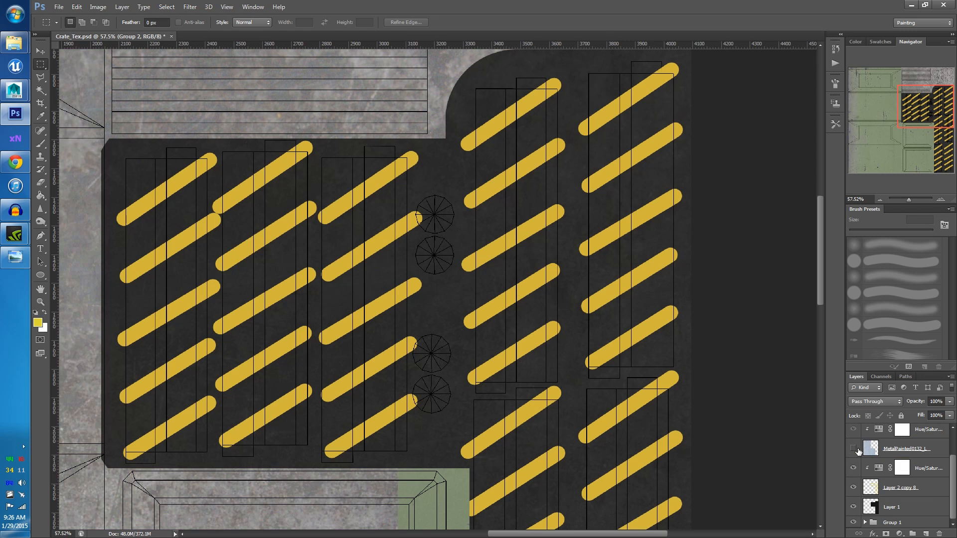
{"action": "left_click", "coordinate": [854, 450]}
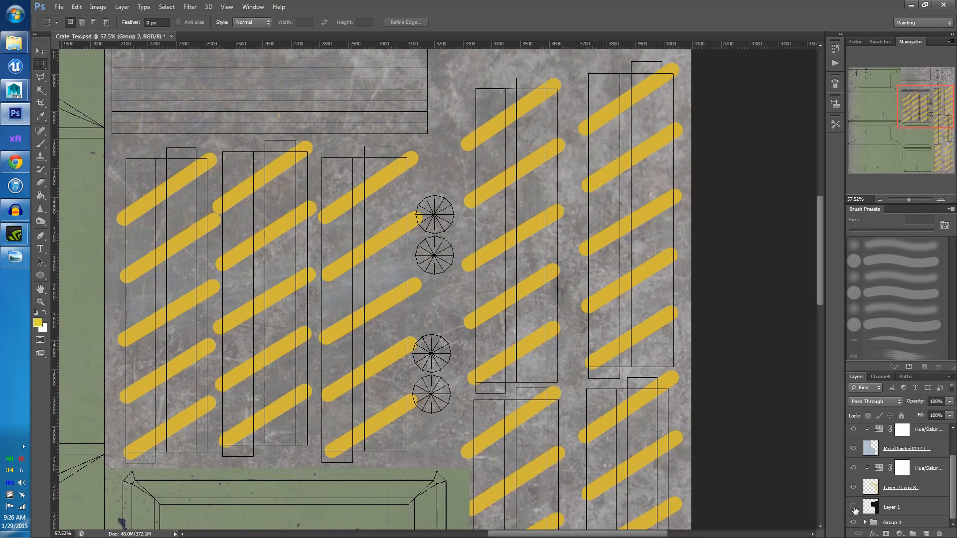
{"action": "left_click", "coordinate": [854, 508]}
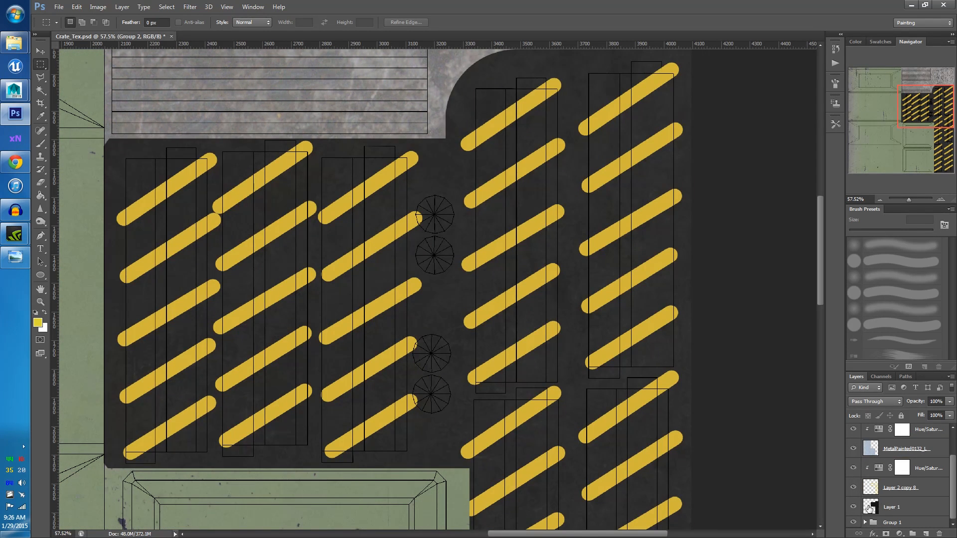
{"action": "left_click", "coordinate": [869, 508]}
Gather the Hue/Saturation through Layer 1 rows into Group 2, then collapse it
{"action": "scroll", "coordinate": [871, 498], "scroll_direction": "up", "scroll_amount": 2}
{"action": "double_click", "coordinate": [875, 467]}
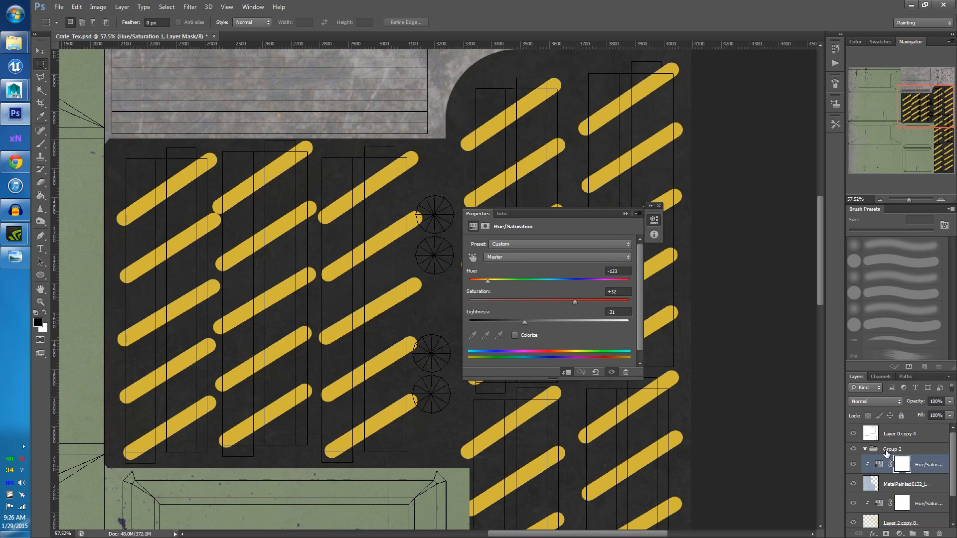
{"action": "scroll", "coordinate": [871, 485], "scroll_direction": "down", "scroll_amount": 2}
{"action": "left_click", "coordinate": [877, 507], "text": "shift"}
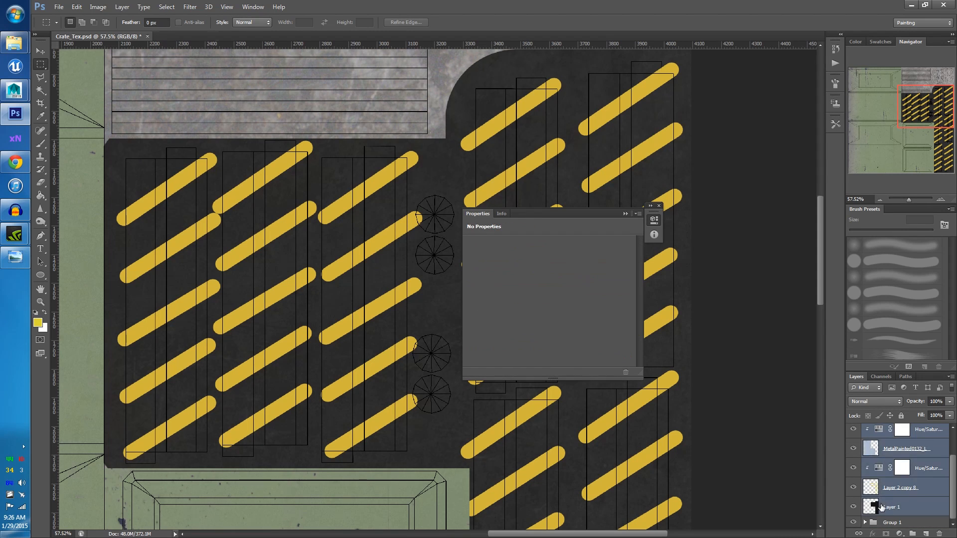
{"action": "scroll", "coordinate": [879, 506], "scroll_direction": "up", "scroll_amount": 2}
{"action": "left_click", "coordinate": [882, 449]}
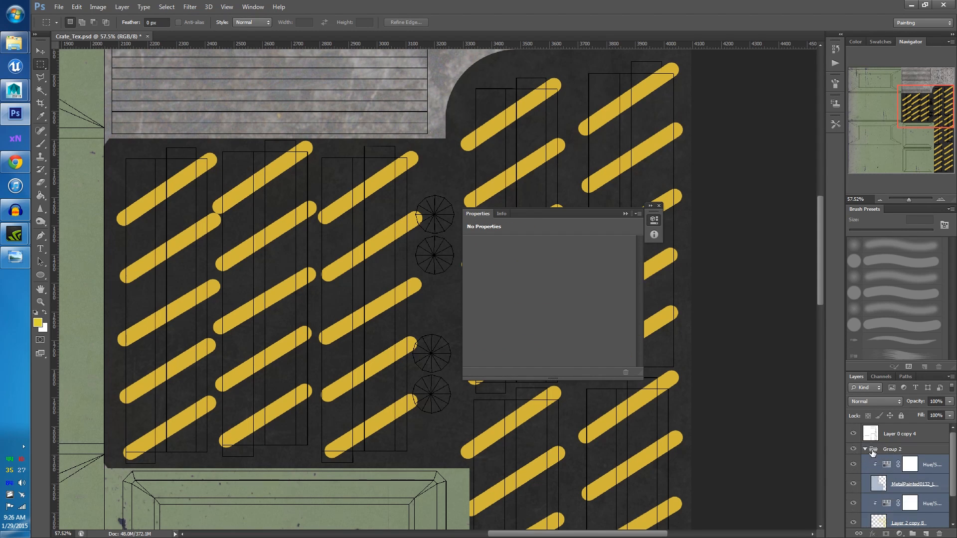
{"action": "left_click", "coordinate": [865, 449]}
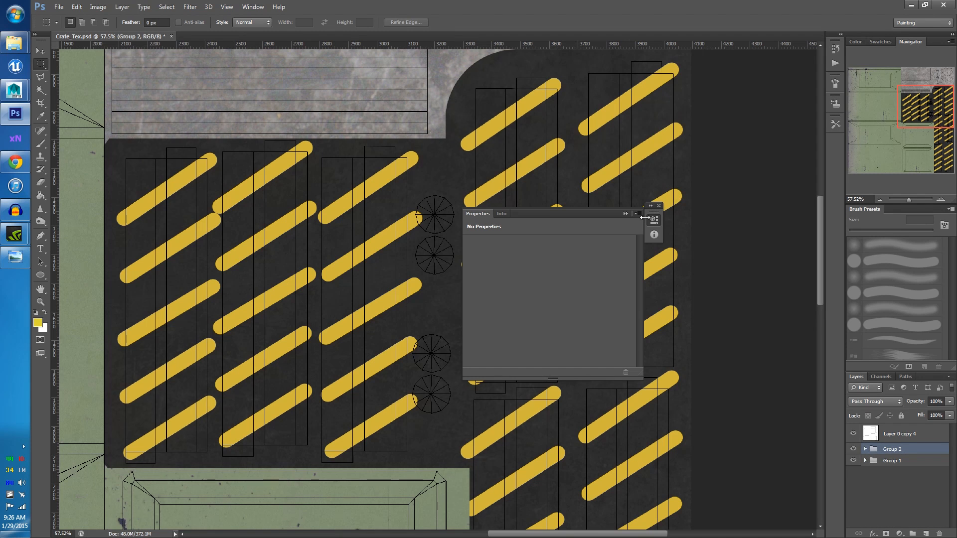
Close Properties and marquee-select the strip around the four wheel outlines
{"action": "left_click", "coordinate": [659, 206]}
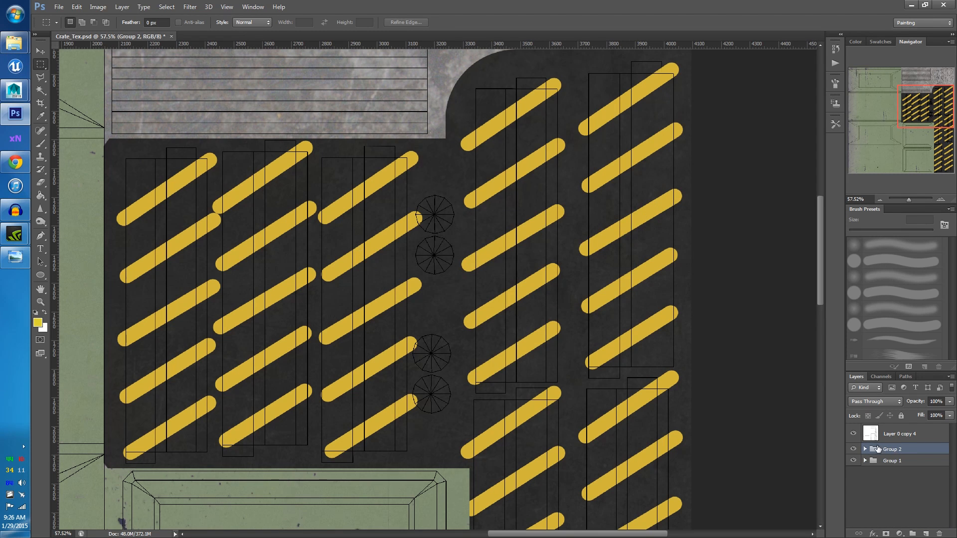
{"action": "left_click_drag", "start_coordinate": [412, 179], "coordinate": [453, 412]}
{"action": "left_click", "coordinate": [482, 189]}
{"action": "left_click_drag", "start_coordinate": [414, 187], "coordinate": [453, 427]}
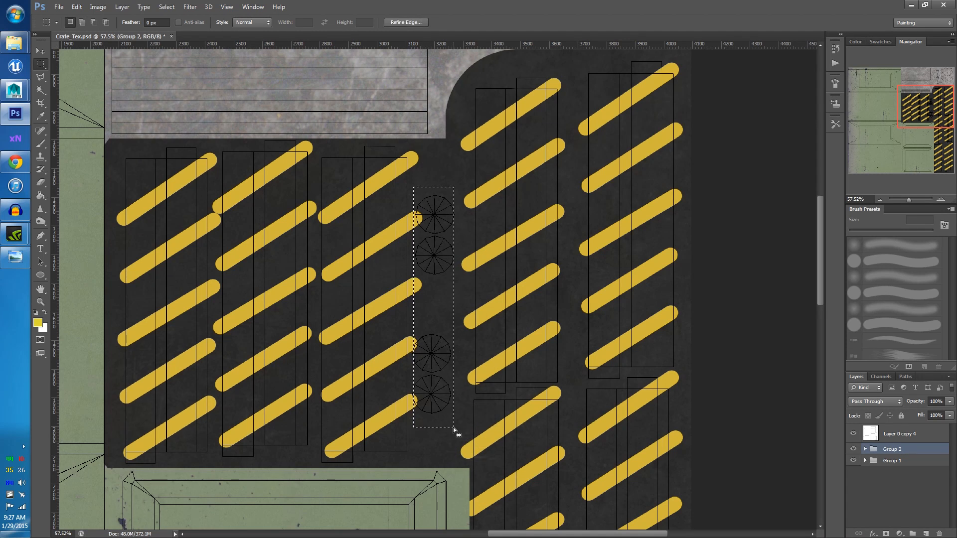
{"action": "key", "text": "Delete"}
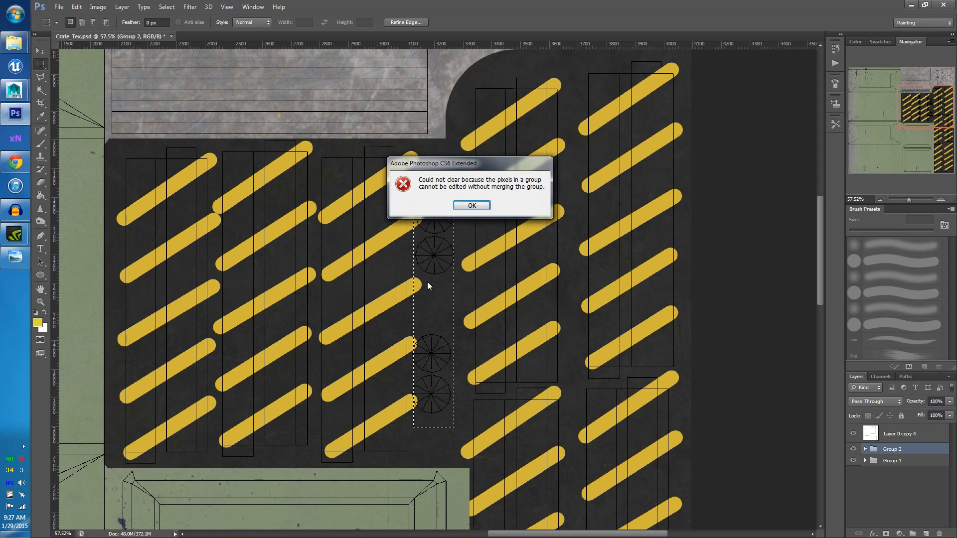
{"action": "left_click", "coordinate": [471, 206]}
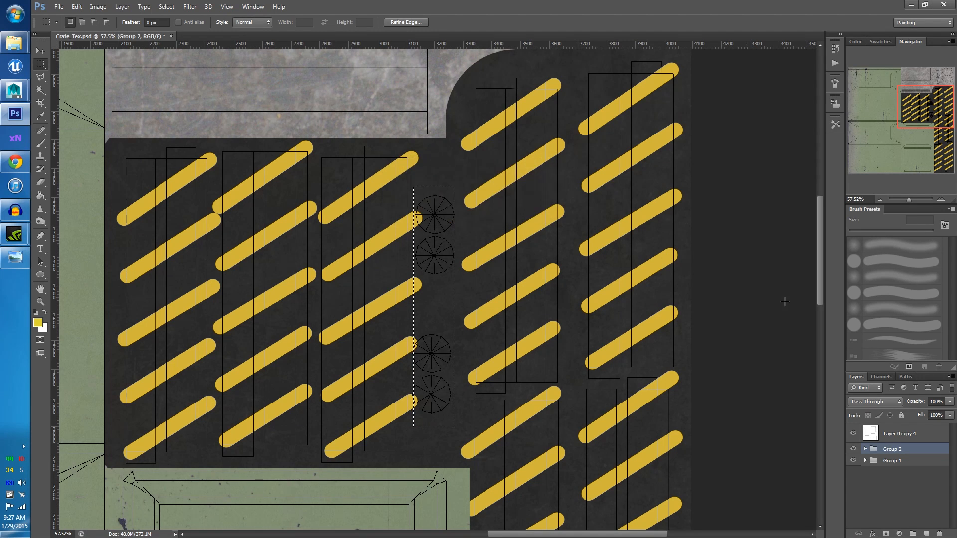
Clear the stripe paint in the wheel strip on Layer 1 and Layer 2 copy 8, then deselect
{"action": "left_click", "coordinate": [854, 450]}
{"action": "left_click", "coordinate": [854, 450]}
{"action": "left_click", "coordinate": [865, 449]}
{"action": "left_click", "coordinate": [882, 483]}
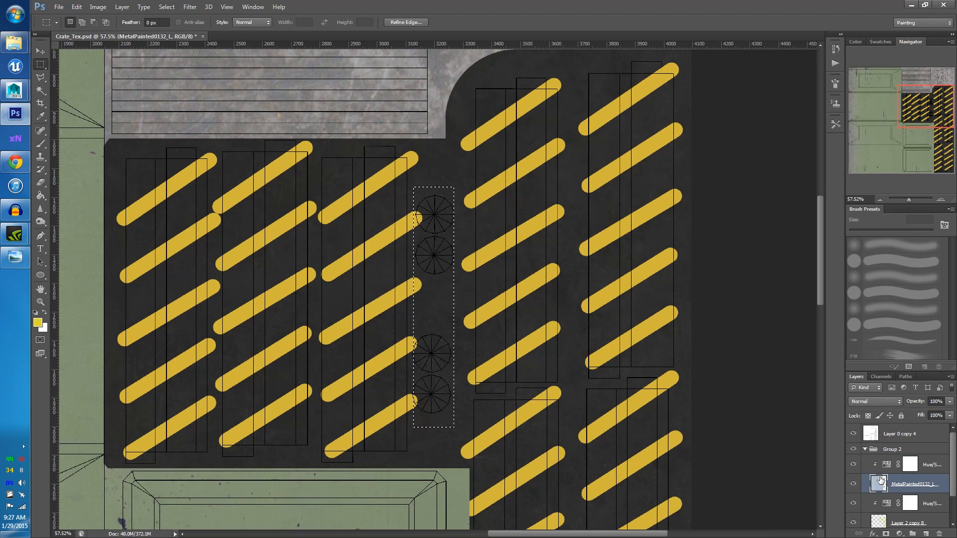
{"action": "scroll", "coordinate": [869, 474], "scroll_direction": "down", "scroll_amount": 2}
{"action": "left_click", "coordinate": [863, 507]}
{"action": "key", "text": "Delete"}
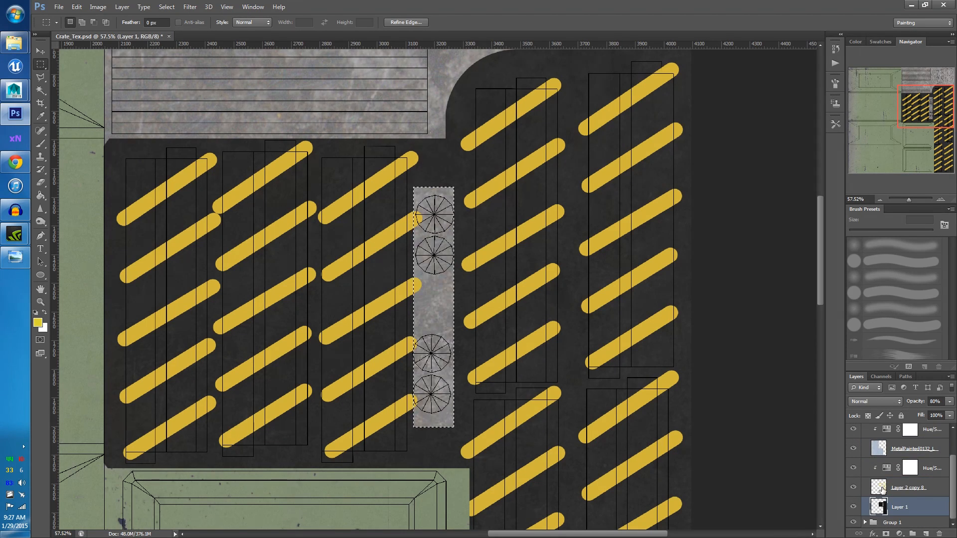
{"action": "left_click", "coordinate": [879, 489]}
{"action": "key", "text": "ctrl+d"}
Browse the Layers panel, expanding Group 1 and Group 2 to inspect their layers
{"action": "scroll", "coordinate": [451, 386], "scroll_direction": "up", "scroll_amount": 6, "text": "alt"}
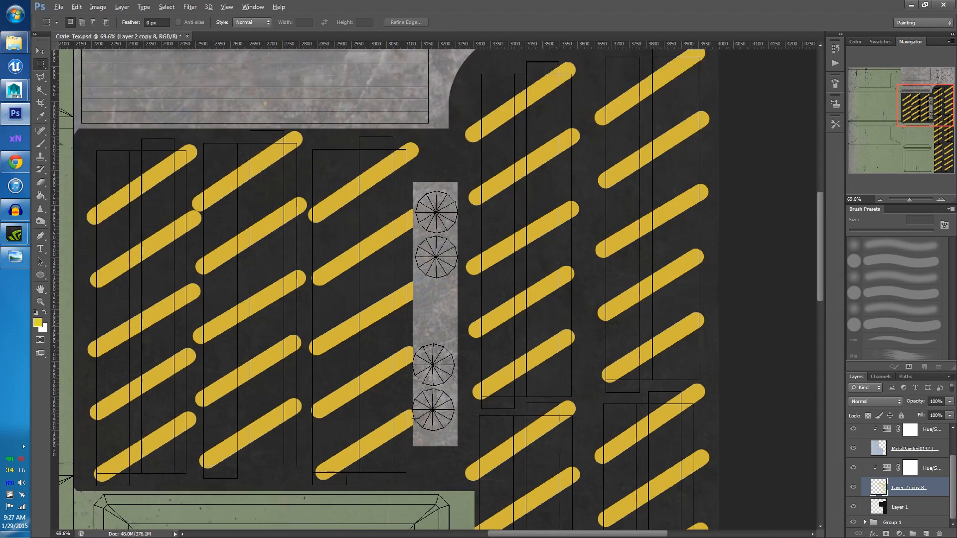
{"action": "scroll", "coordinate": [431, 427], "scroll_direction": "down", "scroll_amount": 7, "text": "alt"}
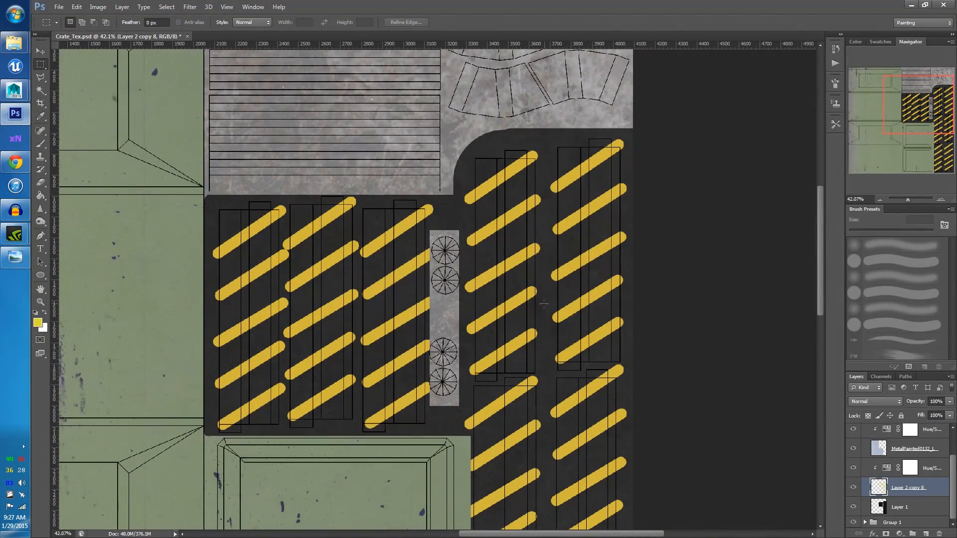
{"action": "scroll", "coordinate": [426, 299], "scroll_direction": "down", "scroll_amount": 5, "text": "alt"}
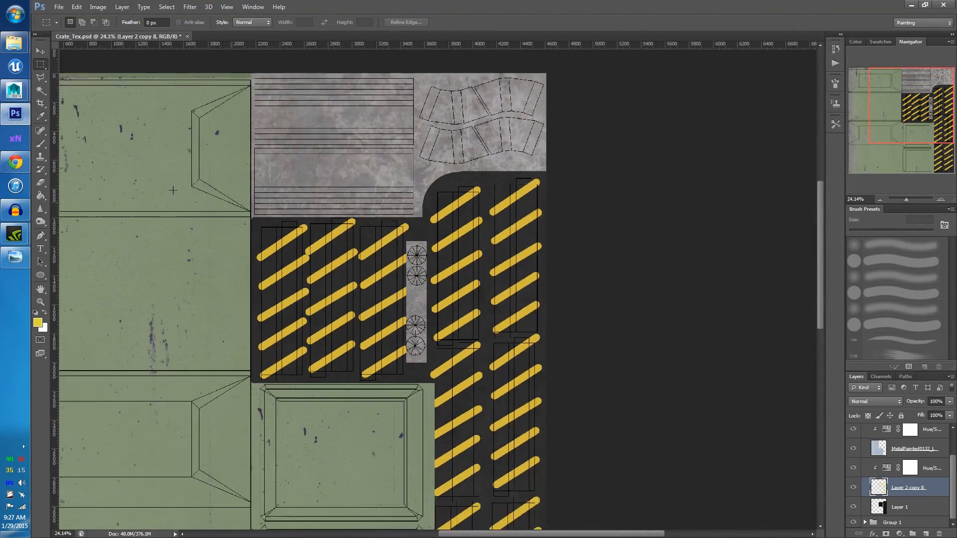
{"action": "scroll", "coordinate": [288, 288], "scroll_direction": "up", "scroll_amount": 2, "text": "alt"}
{"action": "scroll", "coordinate": [288, 288], "scroll_direction": "up", "scroll_amount": 1, "text": "alt"}
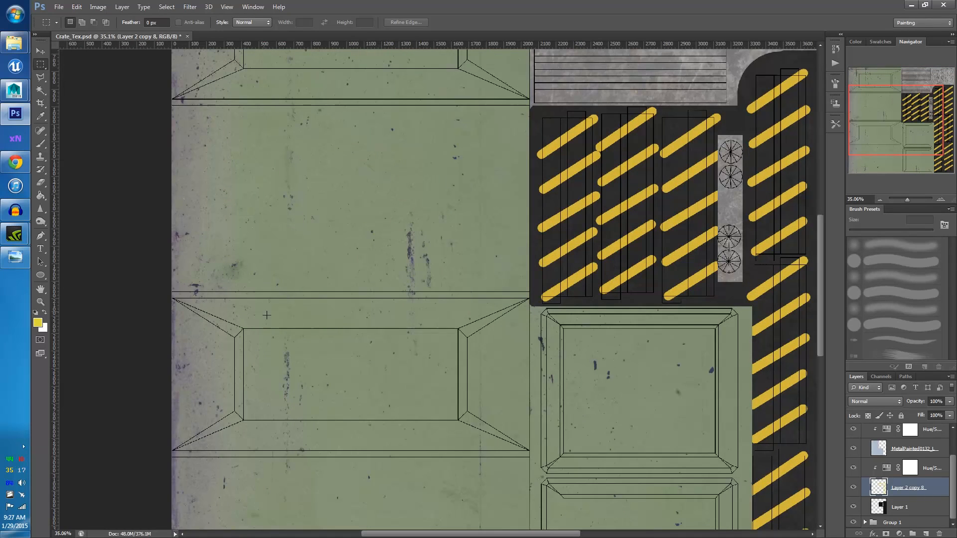
{"action": "scroll", "coordinate": [214, 348], "scroll_direction": "up", "scroll_amount": 1, "text": "alt"}
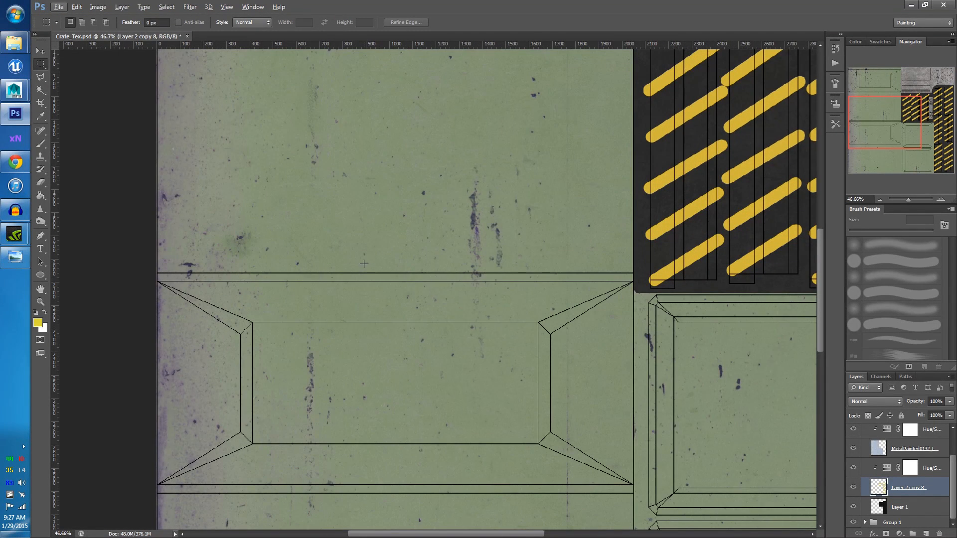
{"action": "scroll", "coordinate": [377, 298], "scroll_direction": "up", "scroll_amount": 1, "text": "alt"}
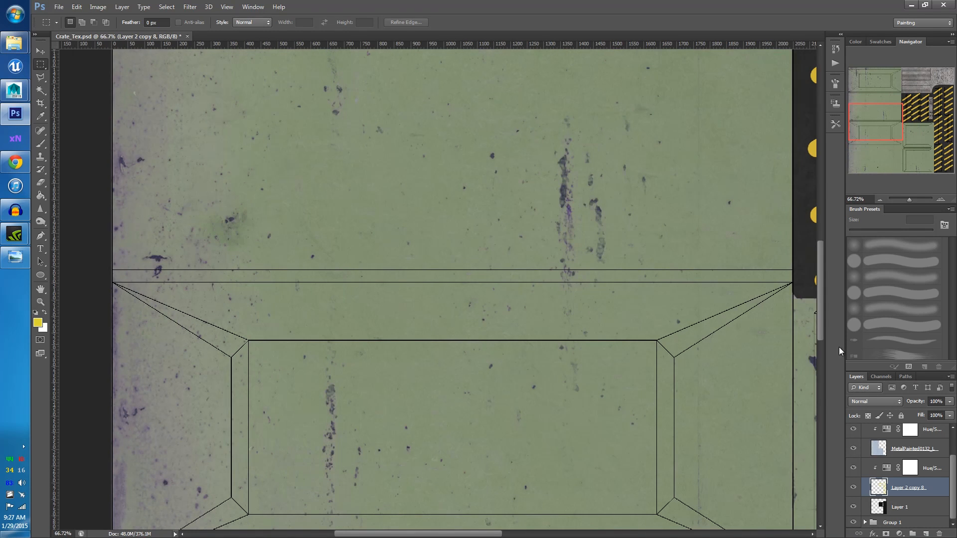
{"action": "scroll", "coordinate": [902, 463], "scroll_direction": "up", "scroll_amount": 2}
{"action": "left_click", "coordinate": [865, 449]}
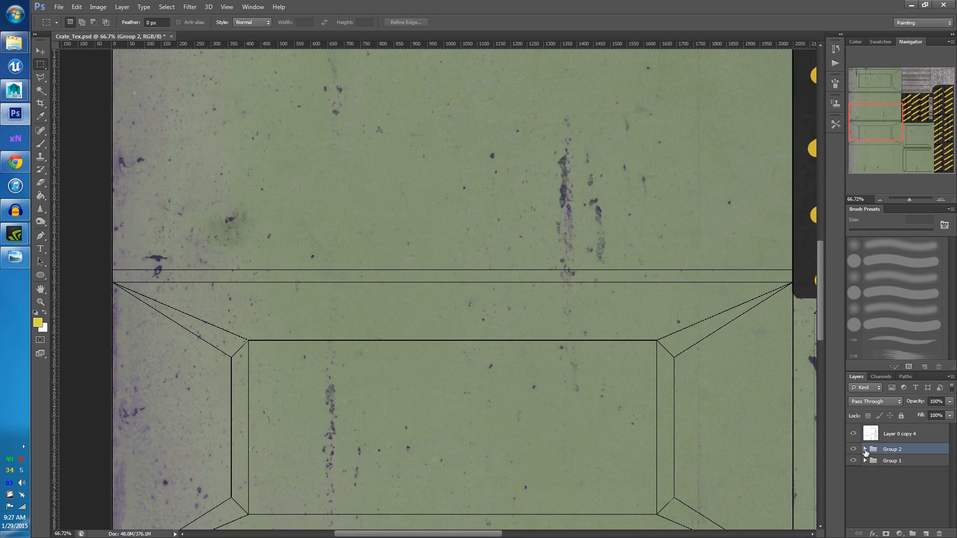
{"action": "left_click", "coordinate": [865, 462]}
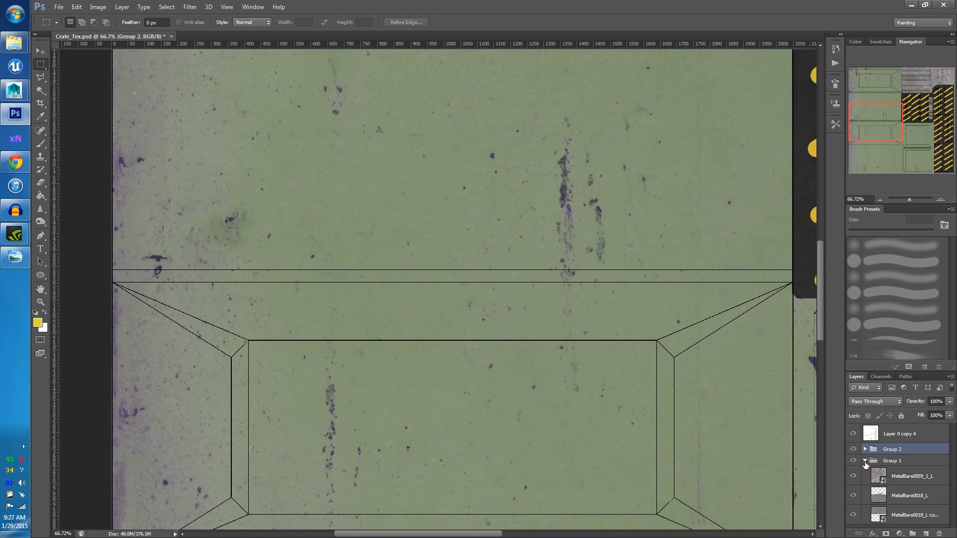
{"action": "left_click", "coordinate": [865, 461]}
{"action": "left_click", "coordinate": [867, 462]}
{"action": "left_click", "coordinate": [866, 450]}
{"action": "scroll", "coordinate": [897, 469], "scroll_direction": "down", "scroll_amount": 3}
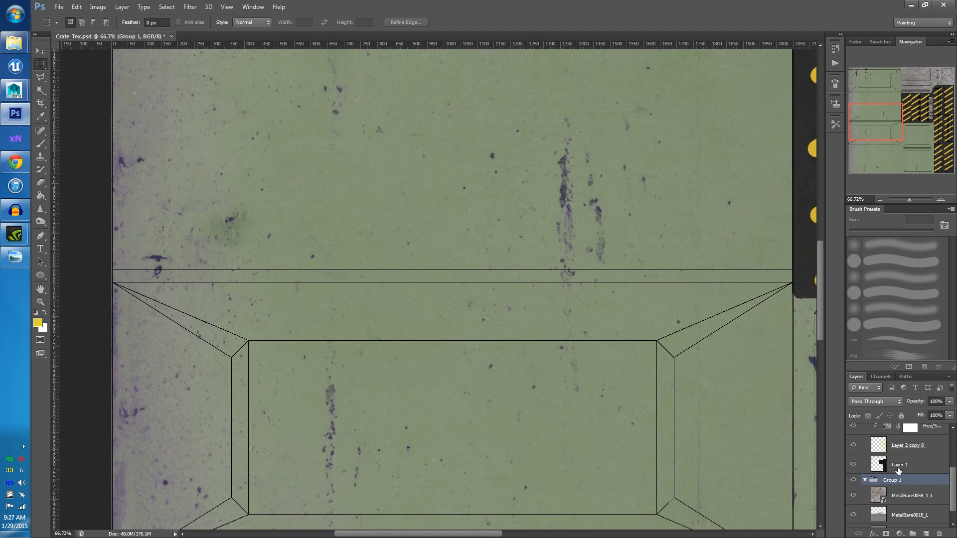
{"action": "scroll", "coordinate": [889, 467], "scroll_direction": "up", "scroll_amount": 3}
Clip the Hue/Saturation adjustment to MetalPainted0132_L and give that layer a white mask
{"action": "left_click", "coordinate": [882, 466]}
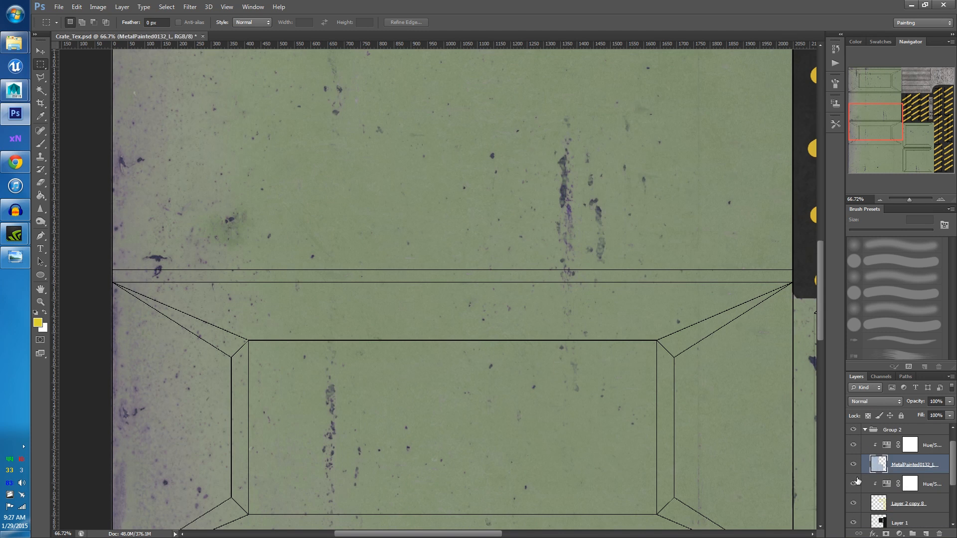
{"action": "scroll", "coordinate": [629, 405], "scroll_direction": "down", "scroll_amount": 9, "text": "alt"}
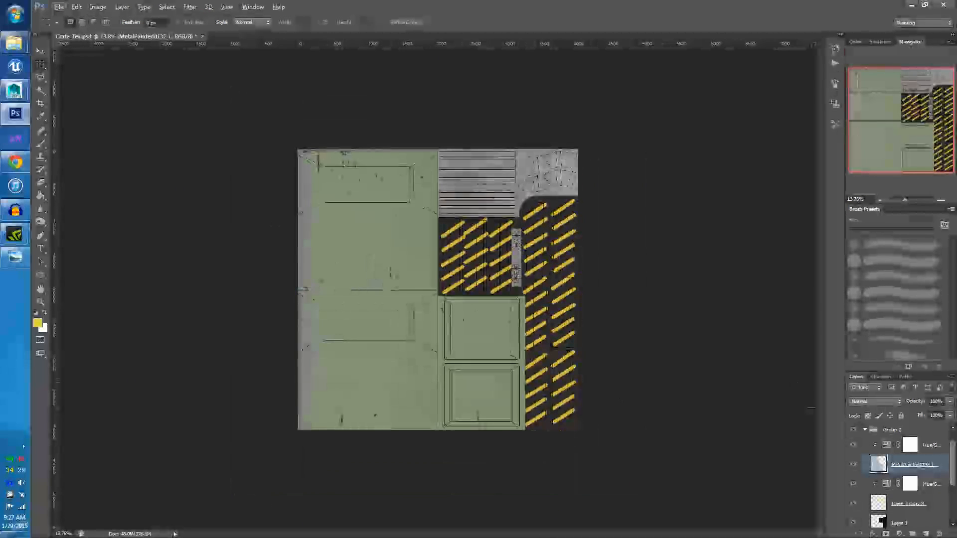
{"action": "left_click", "coordinate": [853, 465]}
{"action": "left_click", "coordinate": [853, 465]}
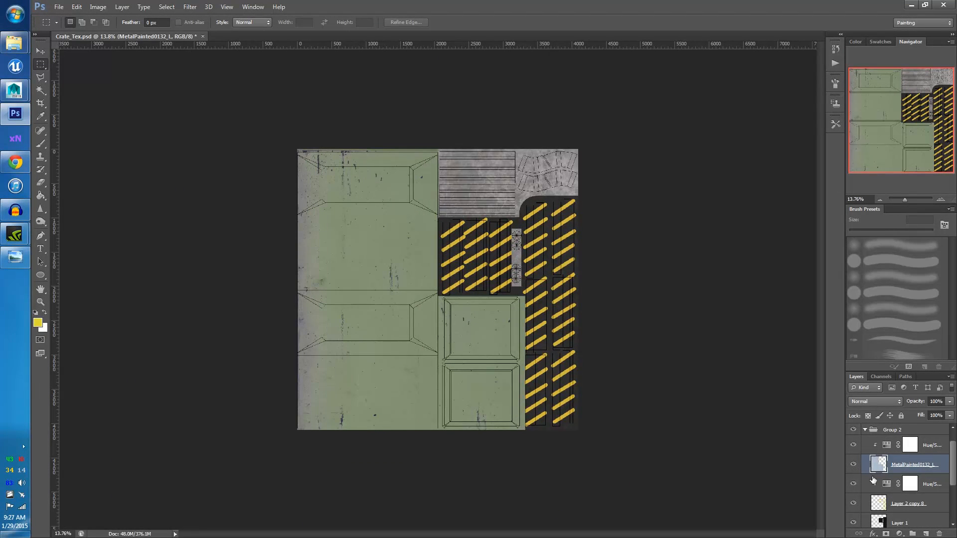
{"action": "left_click", "coordinate": [873, 480], "text": "alt"}
{"action": "left_click", "coordinate": [886, 534]}
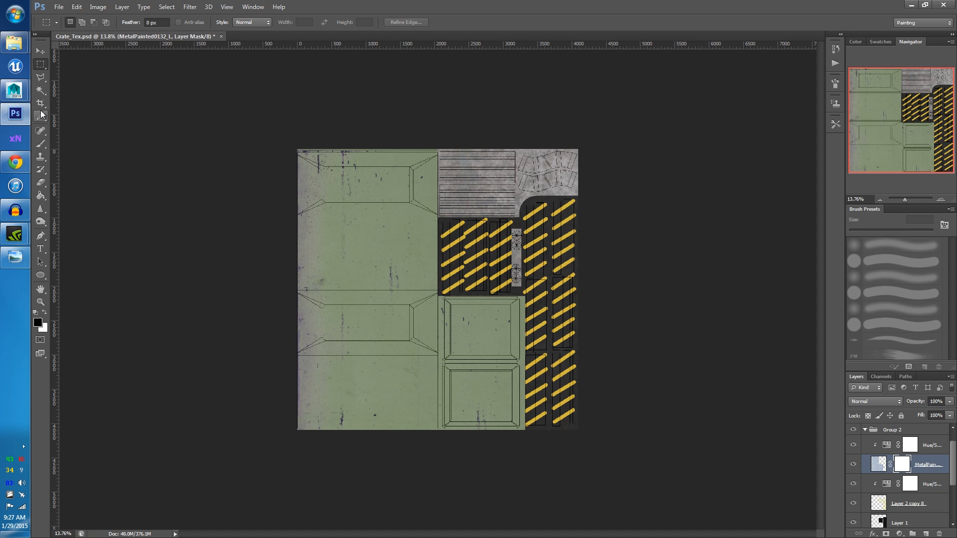
Pick the Brush tool, zoom in on the texture and bring up the Brush settings panel (F5)
{"action": "left_click", "coordinate": [41, 144]}
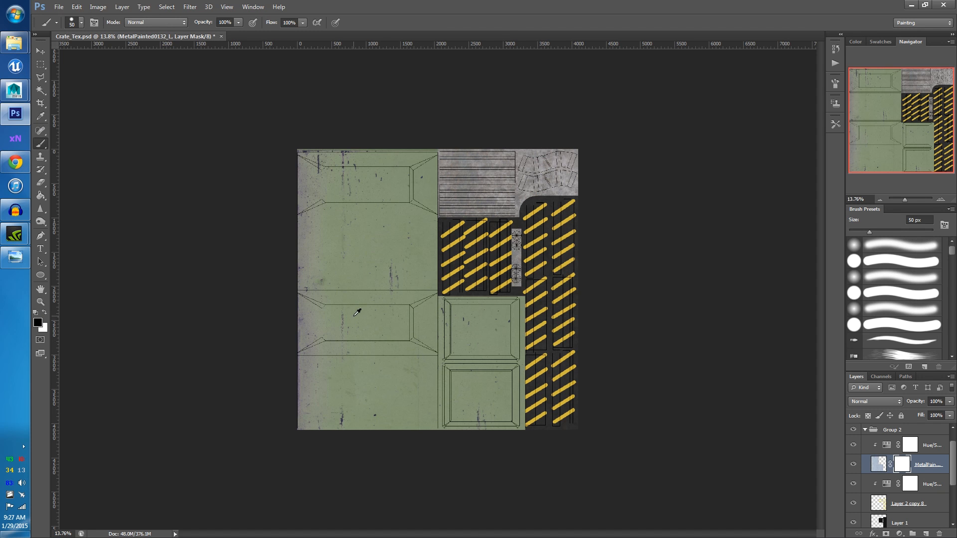
{"action": "scroll", "coordinate": [356, 313], "scroll_direction": "up", "scroll_amount": 3, "text": "alt"}
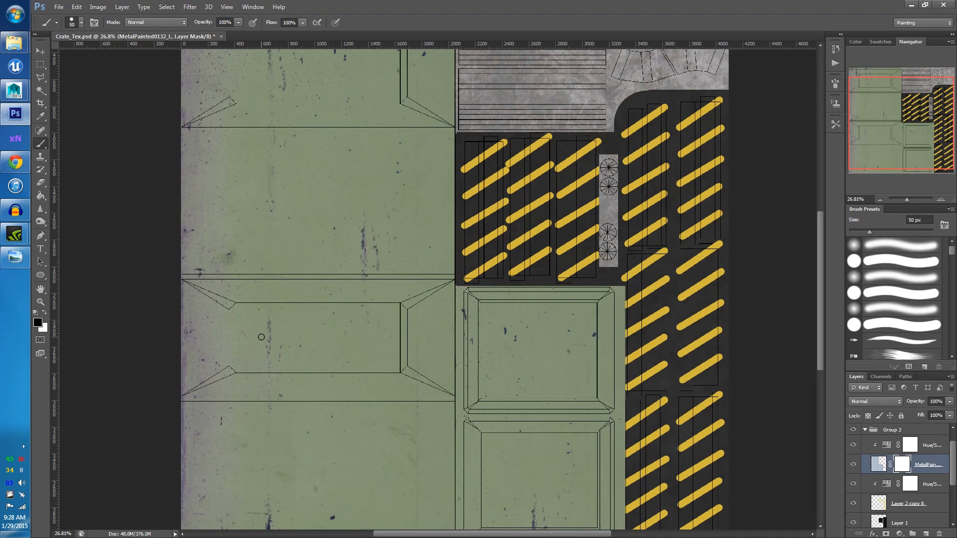
{"action": "scroll", "coordinate": [619, 348], "scroll_direction": "up", "scroll_amount": 5, "text": "alt"}
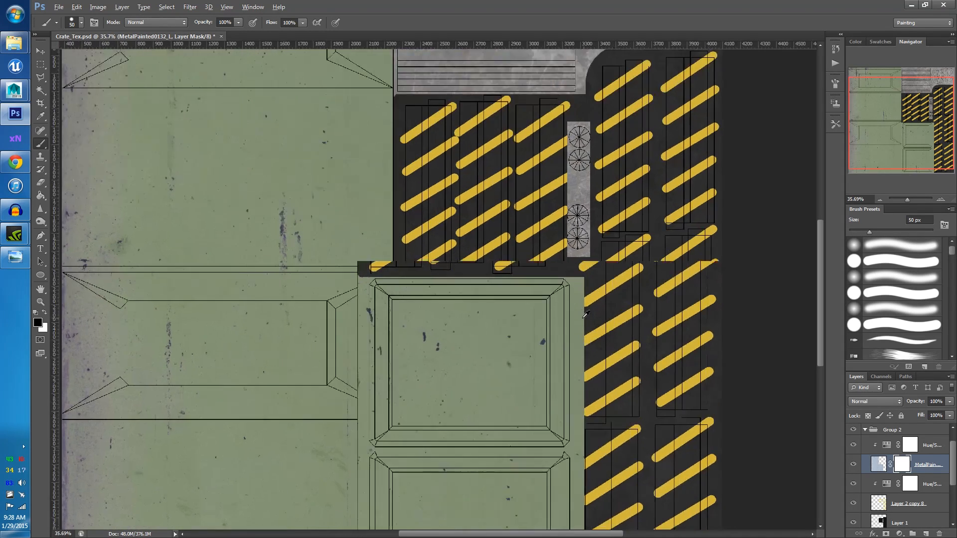
{"action": "scroll", "coordinate": [155, 247], "scroll_direction": "down", "scroll_amount": 3, "text": "alt"}
{"action": "scroll", "coordinate": [156, 246], "scroll_direction": "down", "scroll_amount": 3, "text": "alt"}
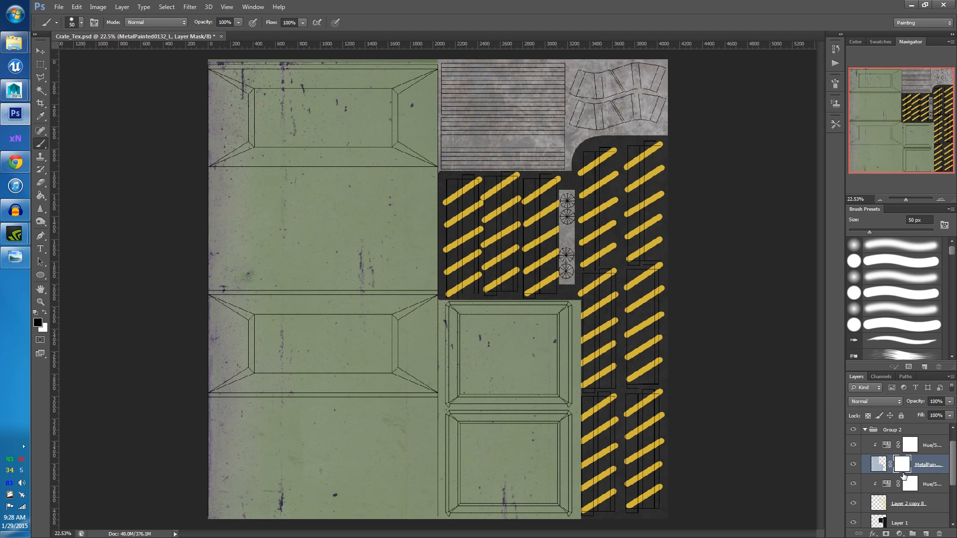
{"action": "scroll", "coordinate": [281, 316], "scroll_direction": "up", "scroll_amount": 2, "text": "alt"}
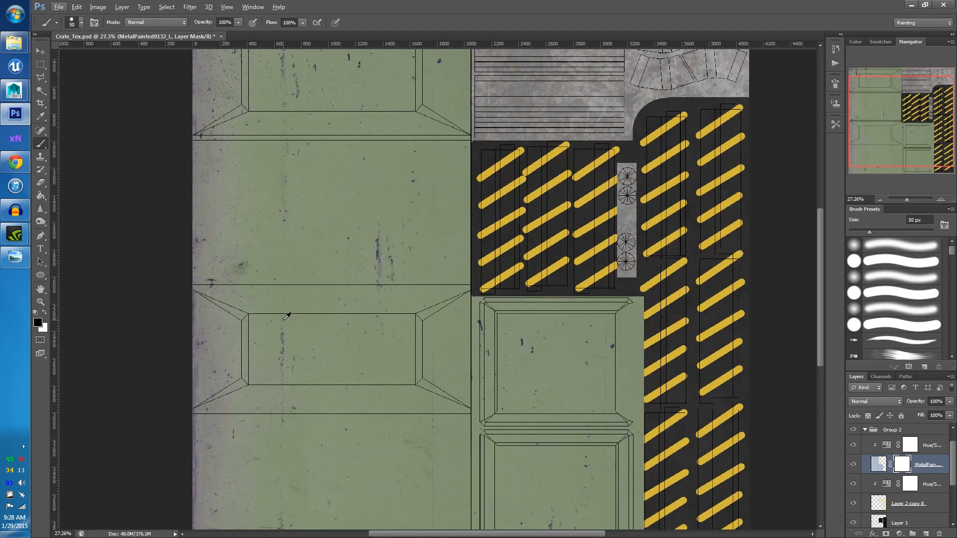
{"action": "key", "text": "F5"}
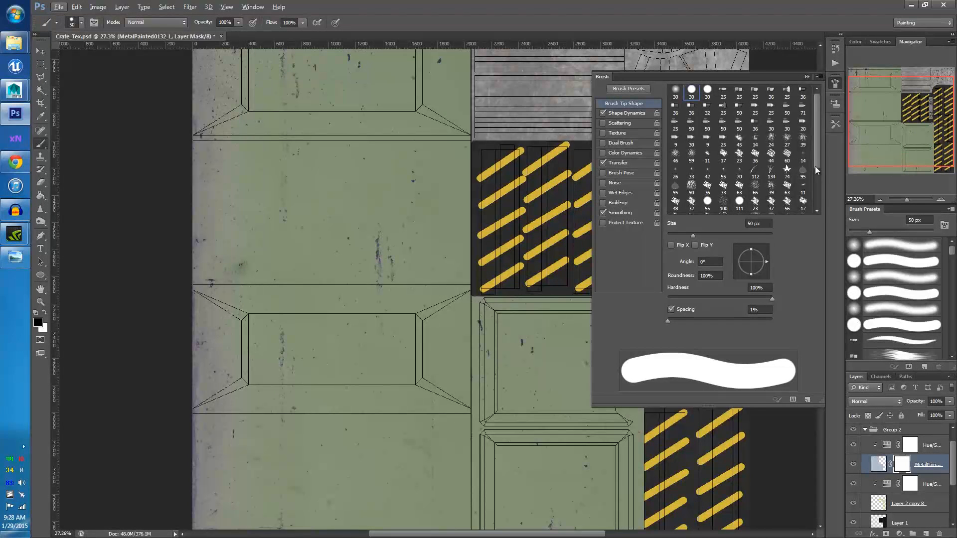
Choose the rough 75 px brush tip after trying others, and set spacing back to 1%
{"action": "left_click_drag", "start_coordinate": [816, 169], "coordinate": [820, 204]}
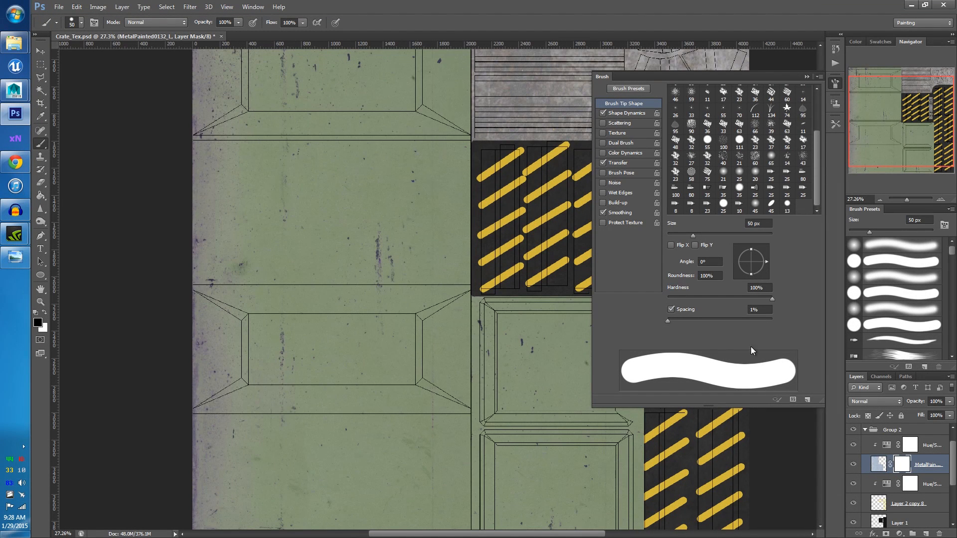
{"action": "left_click", "coordinate": [707, 175]}
{"action": "left_click", "coordinate": [691, 172]}
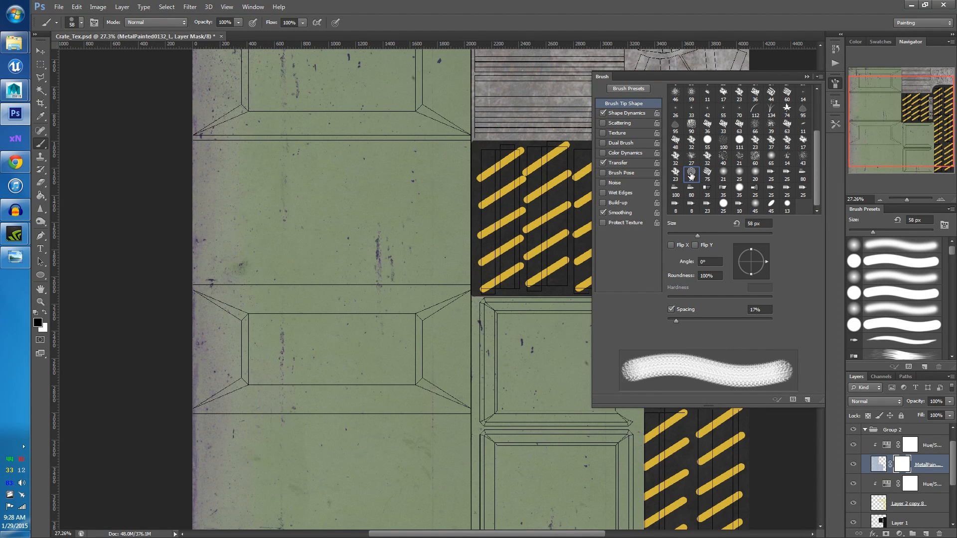
{"action": "left_click", "coordinate": [706, 174]}
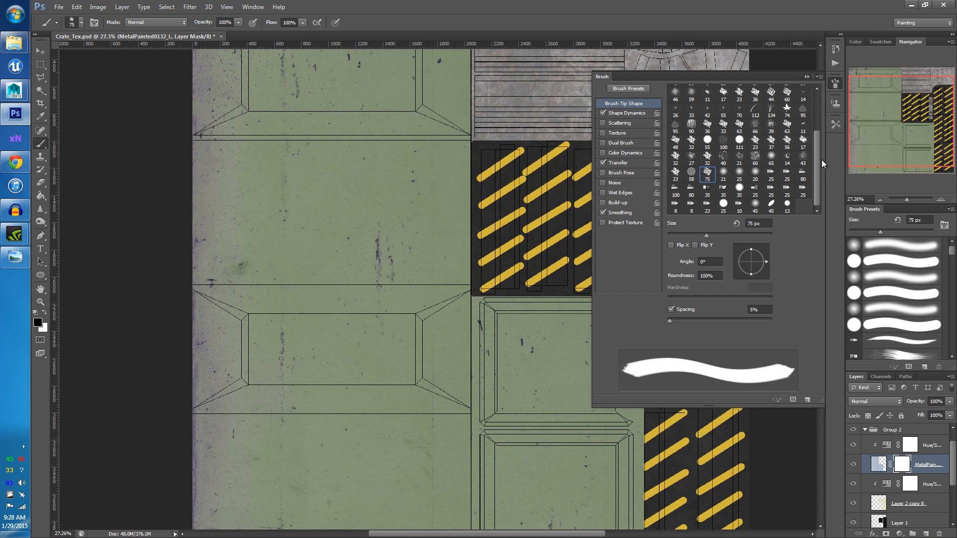
{"action": "left_click", "coordinate": [803, 141]}
{"action": "left_click", "coordinate": [787, 141]}
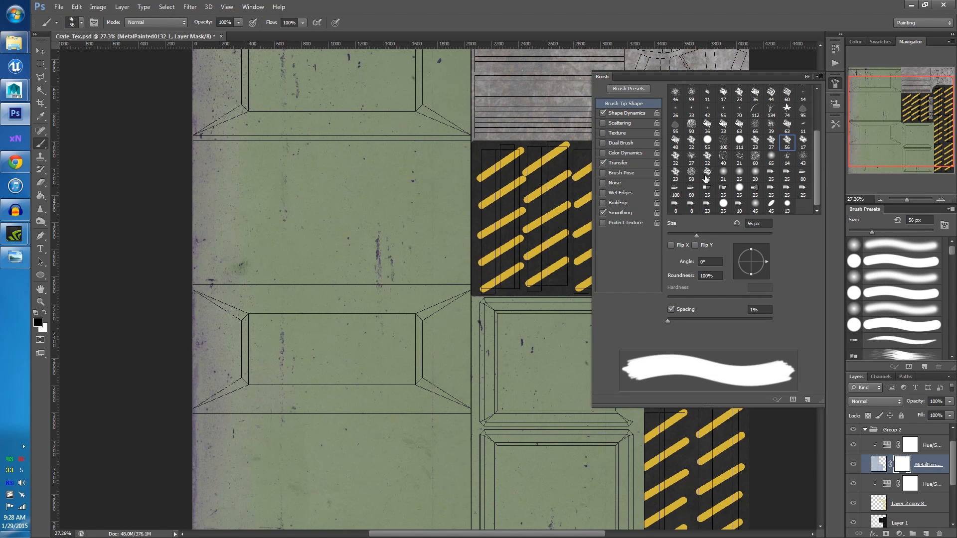
{"action": "left_click", "coordinate": [707, 174]}
{"action": "mouse_move", "coordinate": [671, 321]}
{"action": "left_mouse_down"}
{"action": "mouse_move", "coordinate": [684, 320]}
{"action": "mouse_move", "coordinate": [665, 320]}
{"action": "left_mouse_up"}
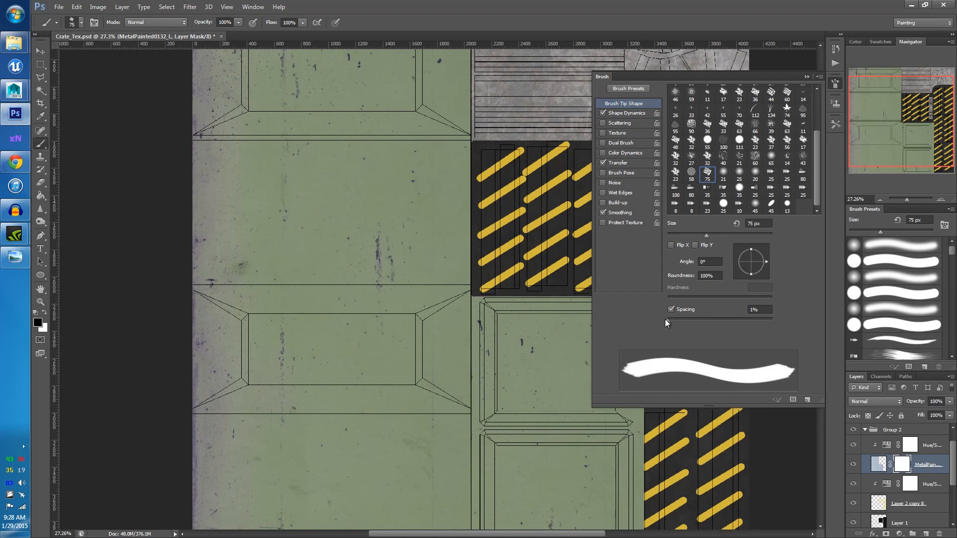
Close the brush settings, check the CG Textures reference in Chrome, then zoom the crate texture
{"action": "left_click", "coordinate": [806, 77]}
{"action": "scroll", "coordinate": [223, 298], "scroll_direction": "up", "scroll_amount": 4, "text": "alt"}
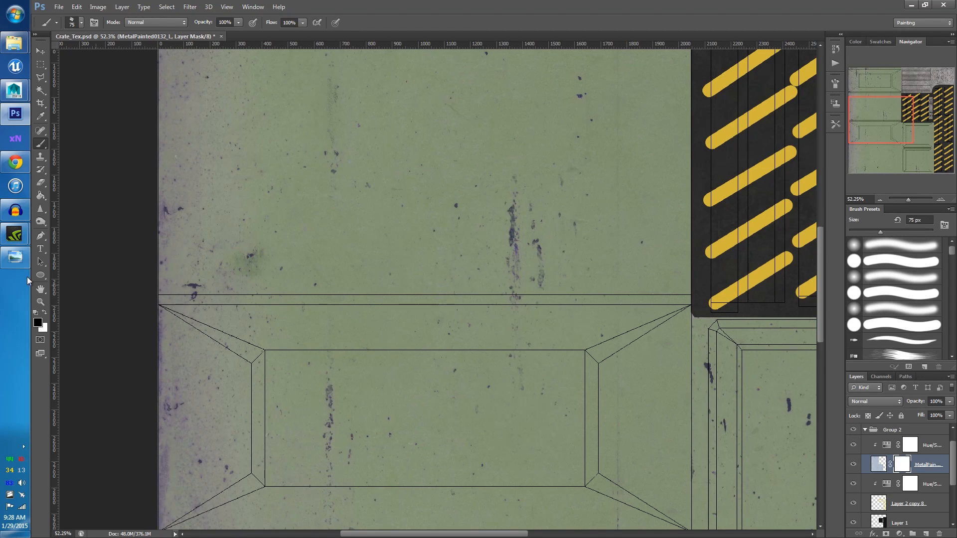
{"action": "left_click", "coordinate": [15, 163]}
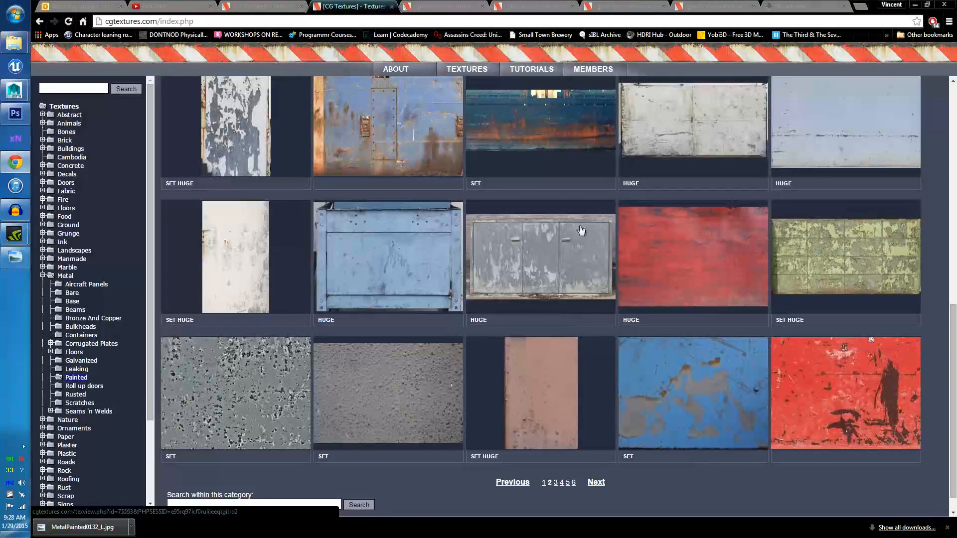
{"action": "left_click", "coordinate": [915, 5]}
{"action": "scroll", "coordinate": [374, 362], "scroll_direction": "down", "scroll_amount": 3, "text": "alt"}
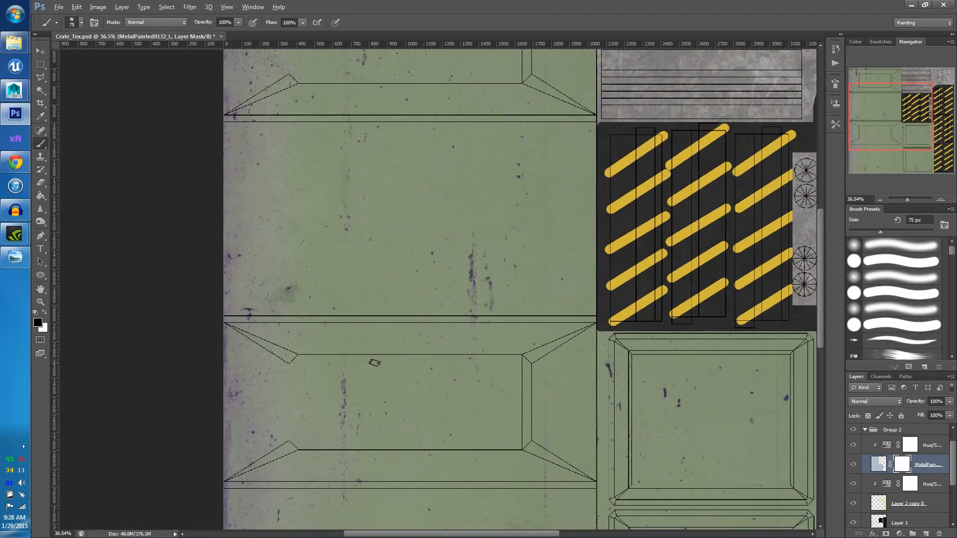
{"action": "scroll", "coordinate": [410, 324], "scroll_direction": "down", "scroll_amount": 3, "text": "alt"}
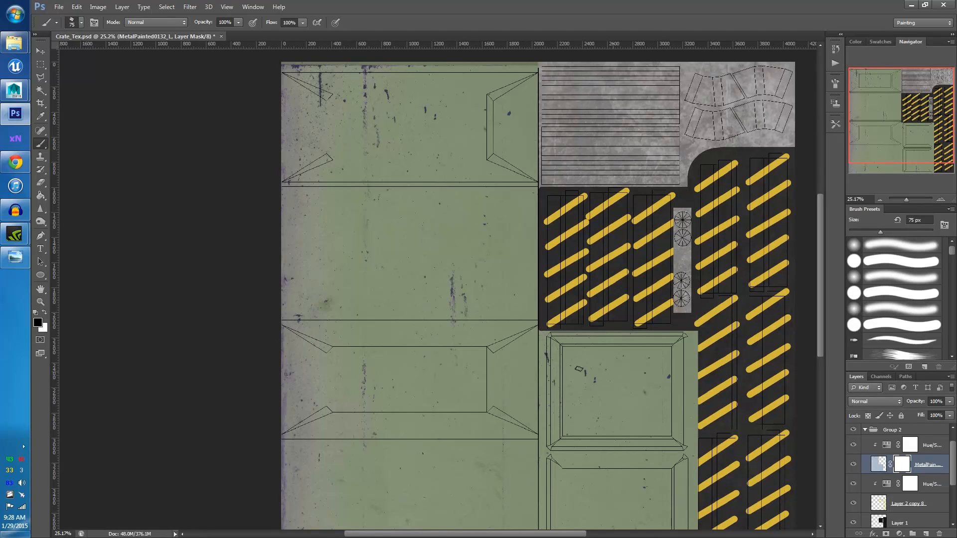
{"action": "scroll", "coordinate": [374, 309], "scroll_direction": "up", "scroll_amount": 2, "text": "alt"}
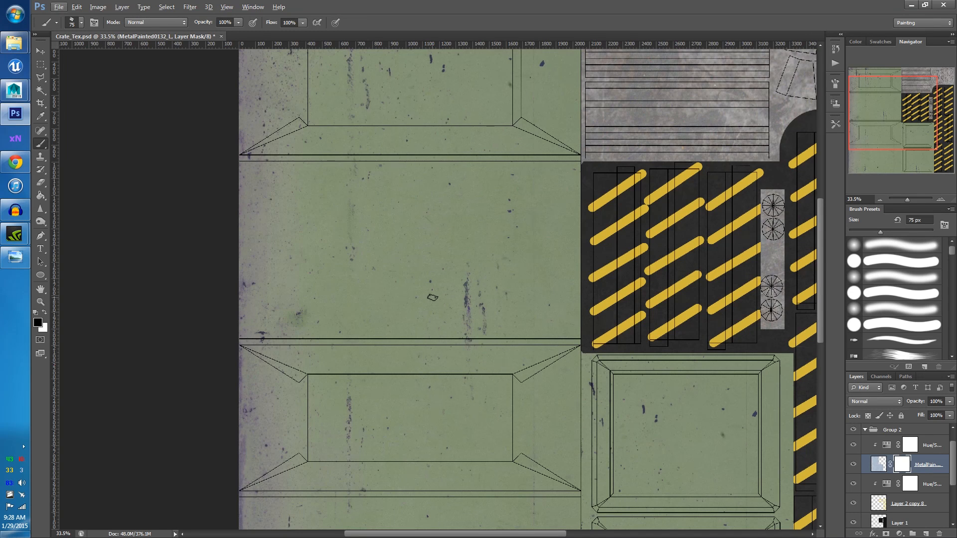
{"action": "scroll", "coordinate": [431, 298], "scroll_direction": "down", "scroll_amount": 2, "text": "alt"}
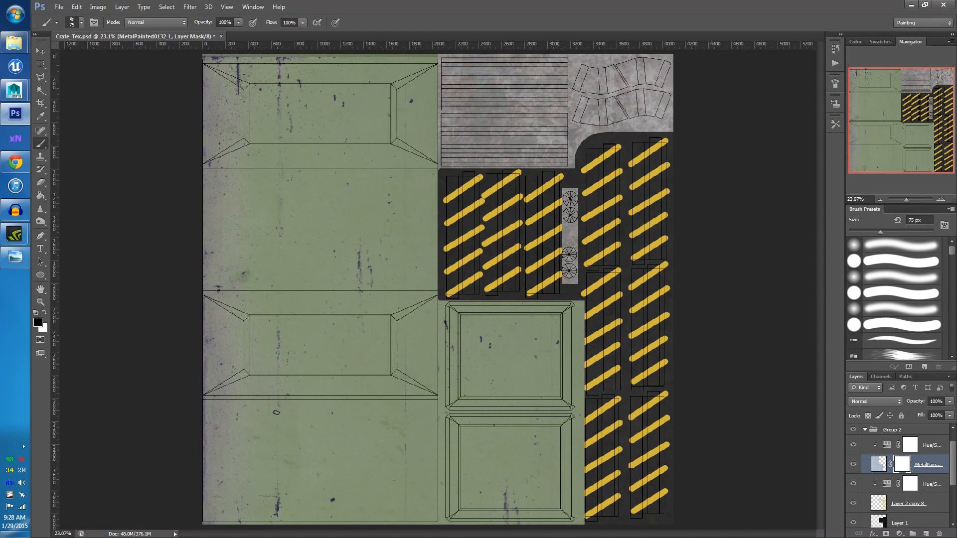
{"action": "scroll", "coordinate": [244, 391], "scroll_direction": "up", "scroll_amount": 2, "text": "alt"}
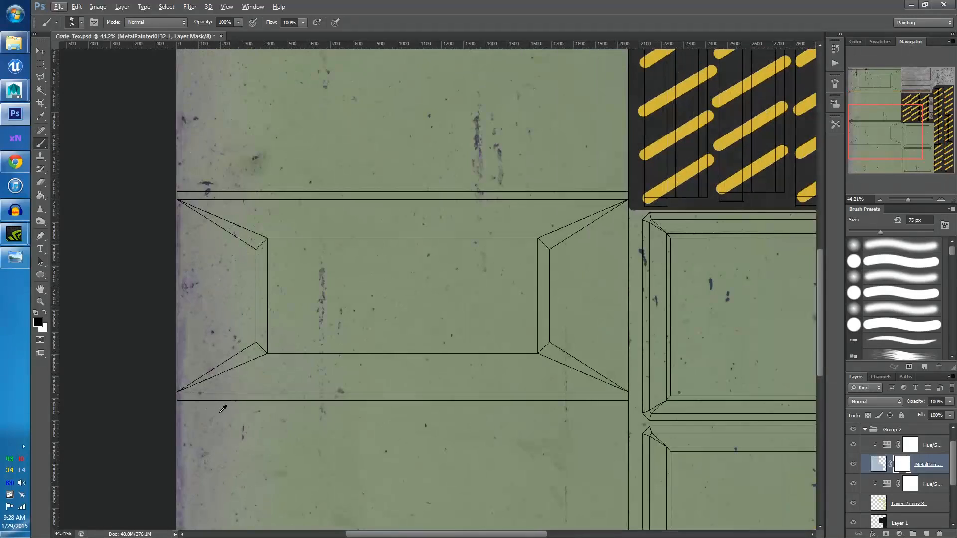
{"action": "scroll", "coordinate": [215, 413], "scroll_direction": "up", "scroll_amount": 2, "text": "alt"}
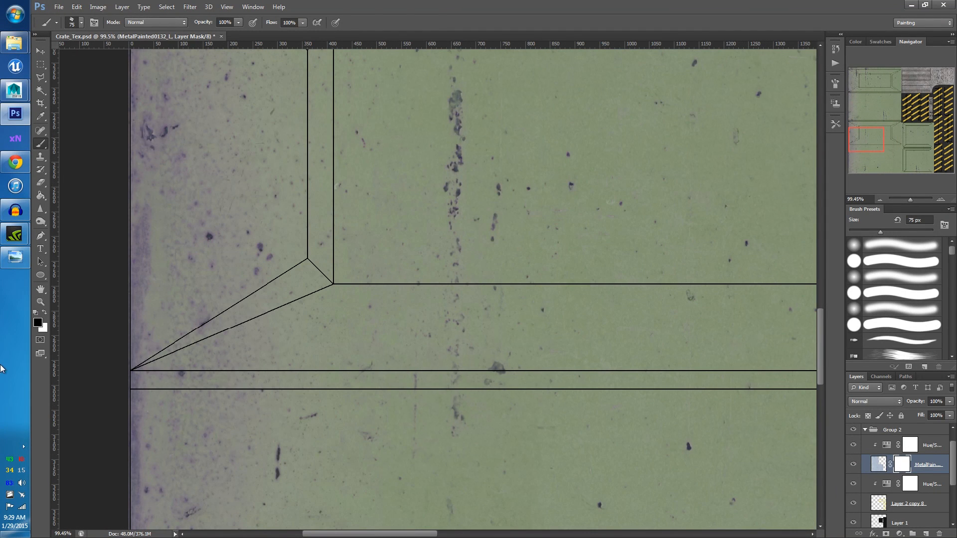
Paint worn grey metal along the lower horizontal seam band on the layer mask
{"action": "mouse_move", "coordinate": [213, 399]}
{"action": "left_mouse_down"}
{"action": "mouse_move", "coordinate": [219, 377]}
{"action": "mouse_move", "coordinate": [286, 382]}
{"action": "mouse_move", "coordinate": [264, 396]}
{"action": "mouse_move", "coordinate": [299, 380]}
{"action": "mouse_move", "coordinate": [182, 379]}
{"action": "mouse_move", "coordinate": [381, 387]}
{"action": "mouse_move", "coordinate": [314, 384]}
{"action": "mouse_move", "coordinate": [372, 369]}
{"action": "mouse_move", "coordinate": [491, 371]}
{"action": "mouse_move", "coordinate": [615, 378]}
{"action": "mouse_move", "coordinate": [492, 384]}
{"action": "mouse_move", "coordinate": [612, 395]}
{"action": "left_mouse_up"}
{"action": "scroll", "coordinate": [680, 392], "scroll_direction": "down", "scroll_amount": 3, "text": "alt"}
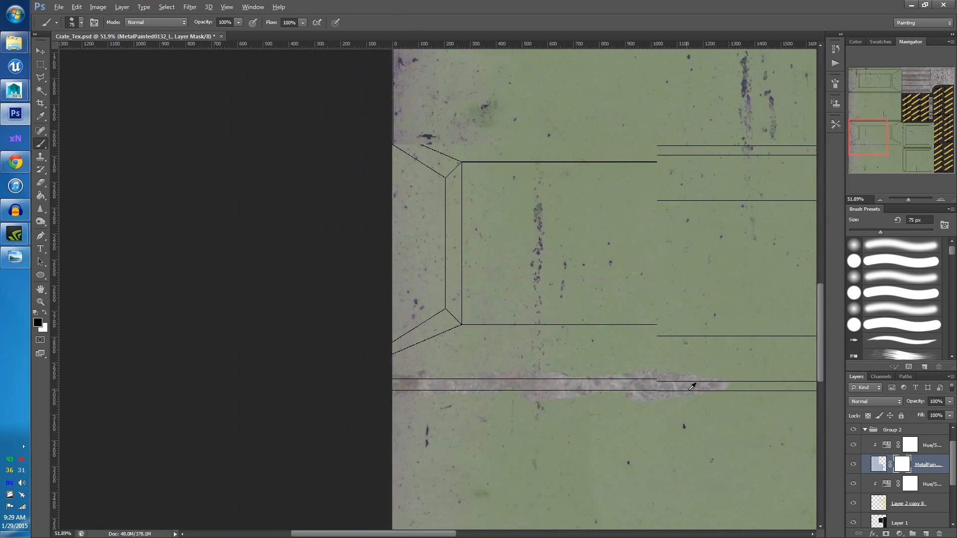
{"action": "scroll", "coordinate": [648, 393], "scroll_direction": "down", "scroll_amount": 8, "text": "ctrl"}
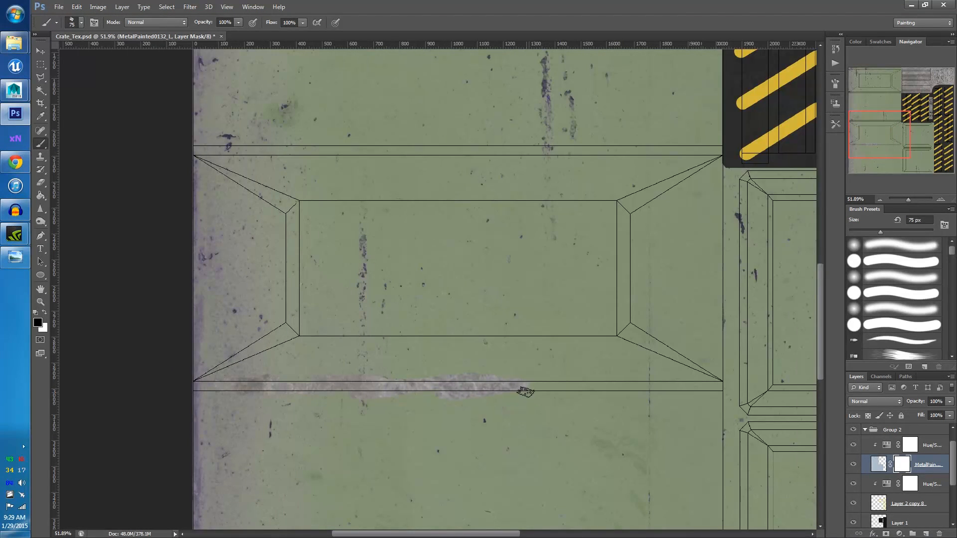
{"action": "mouse_move", "coordinate": [525, 391]}
{"action": "left_mouse_down"}
{"action": "mouse_move", "coordinate": [560, 383]}
{"action": "mouse_move", "coordinate": [672, 388]}
{"action": "mouse_move", "coordinate": [564, 397]}
{"action": "mouse_move", "coordinate": [611, 385]}
{"action": "mouse_move", "coordinate": [717, 384]}
{"action": "left_mouse_up"}
Paint worn grey metal along the upper seam band
{"action": "scroll", "coordinate": [343, 205], "scroll_direction": "up", "scroll_amount": 2}
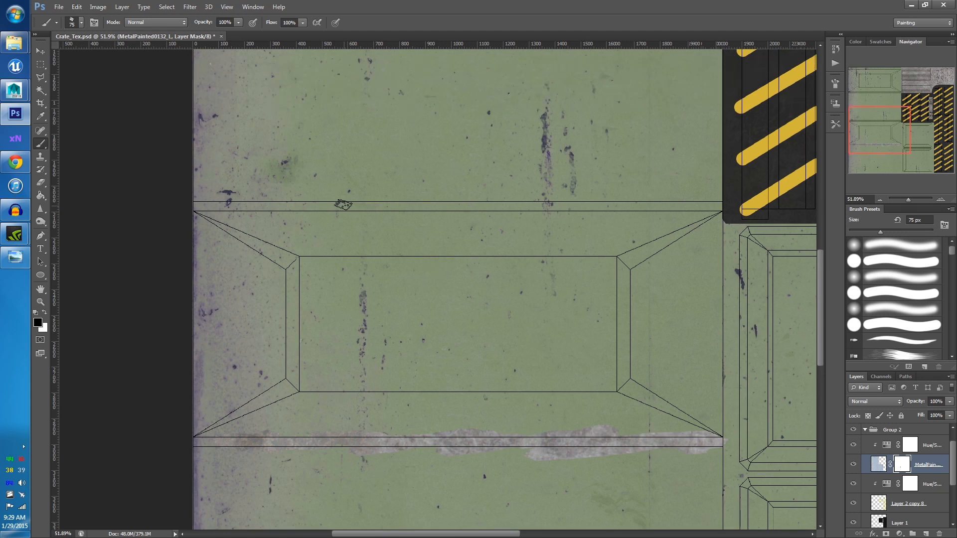
{"action": "left_click_drag", "start_coordinate": [214, 206], "coordinate": [261, 219]}
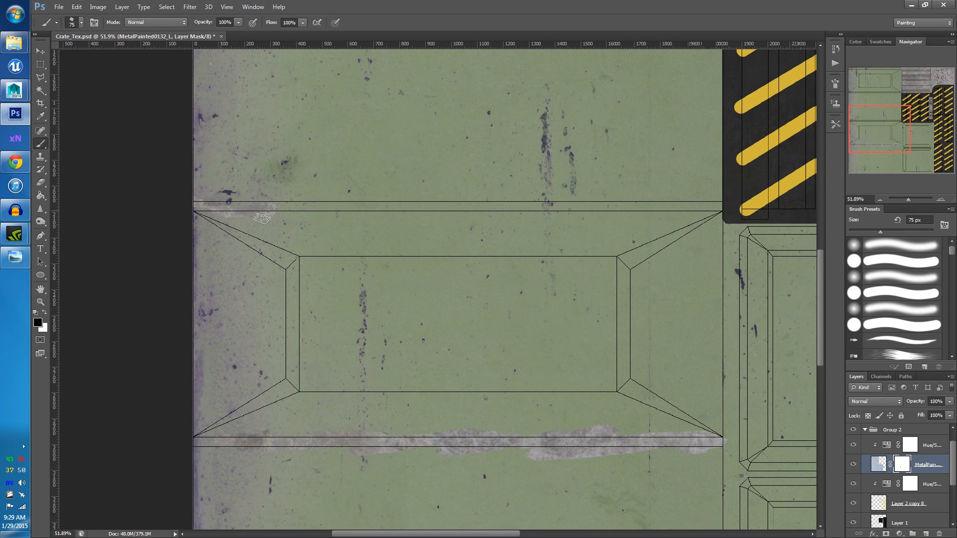
{"action": "left_click_drag", "start_coordinate": [369, 206], "coordinate": [549, 210]}
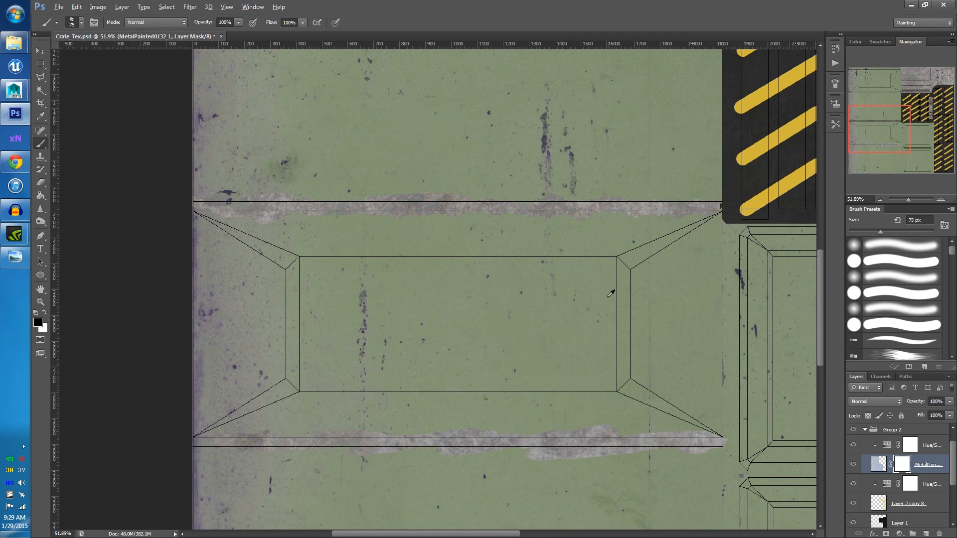
{"action": "scroll", "coordinate": [551, 299], "scroll_direction": "down", "scroll_amount": 5}
{"action": "scroll", "coordinate": [458, 240], "scroll_direction": "down", "scroll_amount": 3, "text": "alt"}
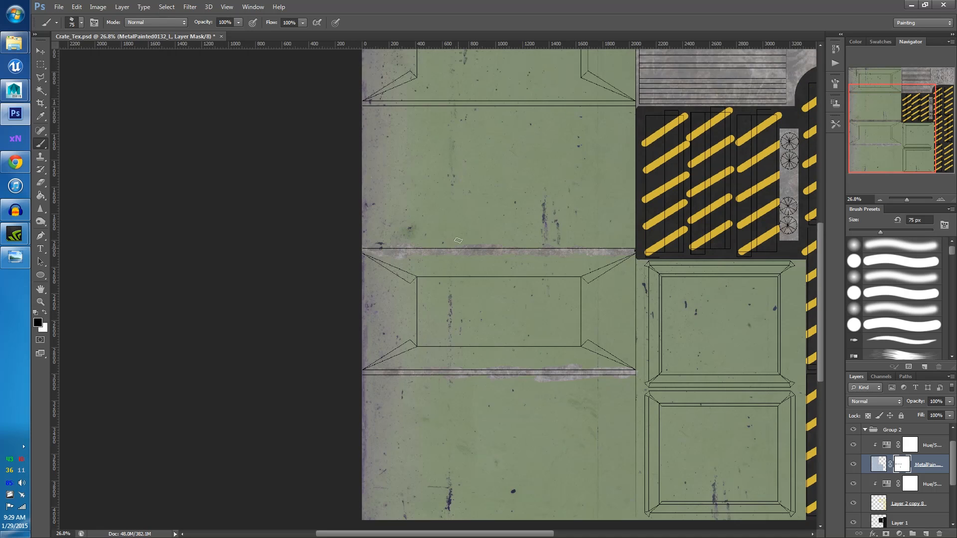
{"action": "scroll", "coordinate": [458, 240], "scroll_direction": "up", "scroll_amount": 4}
{"action": "scroll", "coordinate": [393, 228], "scroll_direction": "up", "scroll_amount": 3, "text": "alt"}
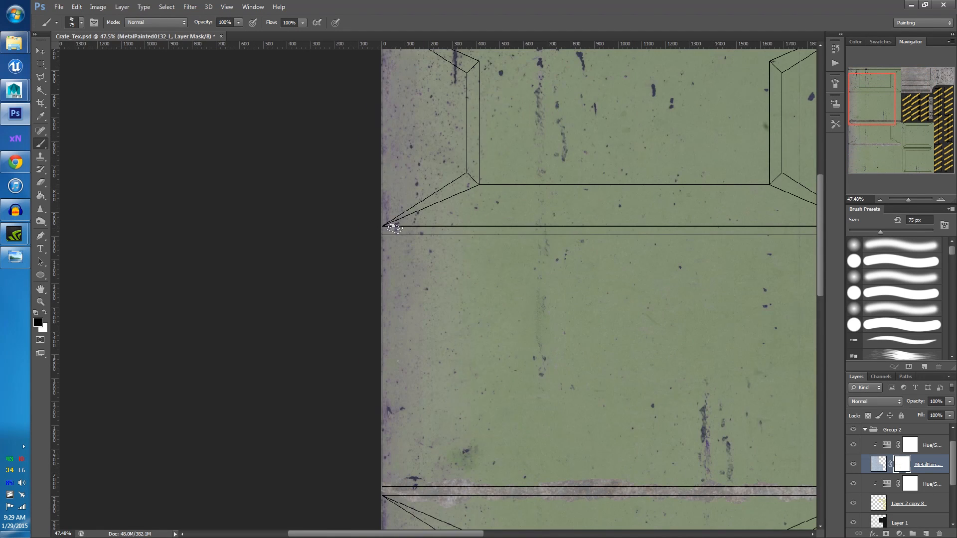
Add a worn grey streak along the panel seam and undo a stray covering dab
{"action": "left_click_drag", "start_coordinate": [394, 229], "coordinate": [472, 229]}
{"action": "left_click_drag", "start_coordinate": [594, 231], "coordinate": [723, 233]}
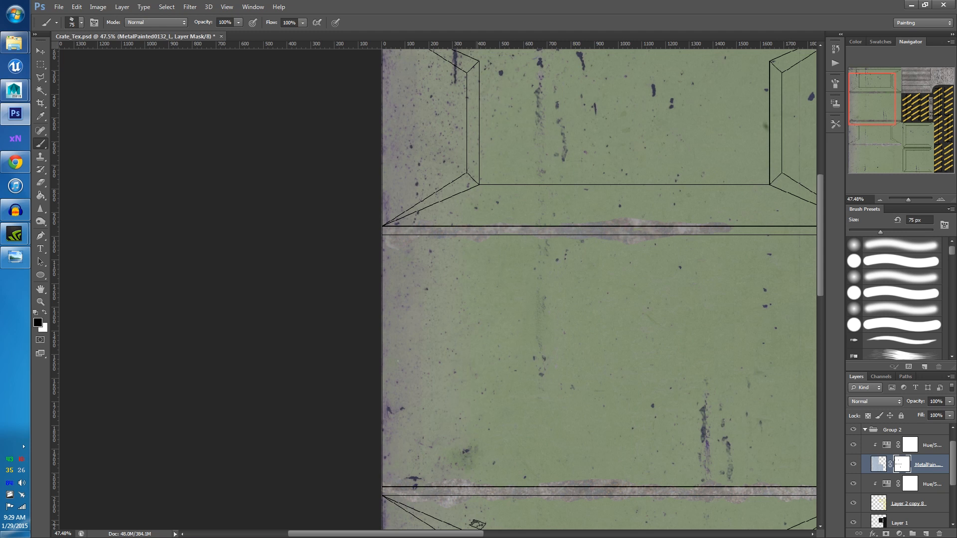
{"action": "left_click_drag", "start_coordinate": [451, 535], "coordinate": [478, 534]}
{"action": "left_click_drag", "start_coordinate": [600, 232], "coordinate": [620, 227]}
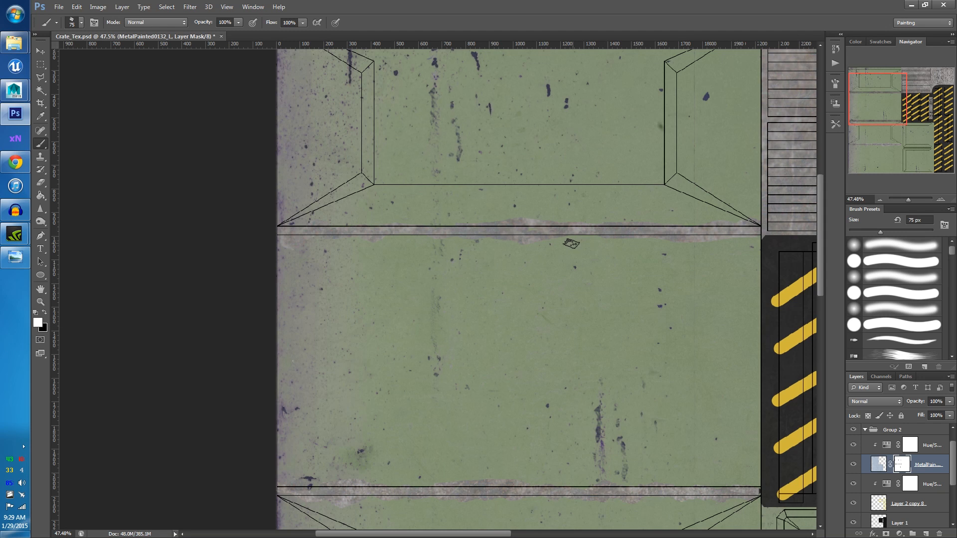
{"action": "left_click", "coordinate": [531, 228]}
{"action": "key", "text": "ctrl+alt+z"}
{"action": "key", "text": "ctrl+alt+z"}
Mask out part of the grey grunge band with a white 700 px brush
{"action": "key", "text": "bracketright"}
{"action": "key", "text": "bracketright"}
{"action": "key", "text": "bracketright"}
{"action": "key", "text": "bracketright"}
{"action": "key", "text": "bracketright"}
{"action": "key", "text": "bracketright"}
{"action": "key", "text": "bracketright"}
{"action": "key", "text": "bracketright"}
{"action": "key", "text": "bracketright"}
{"action": "key", "text": "bracketright"}
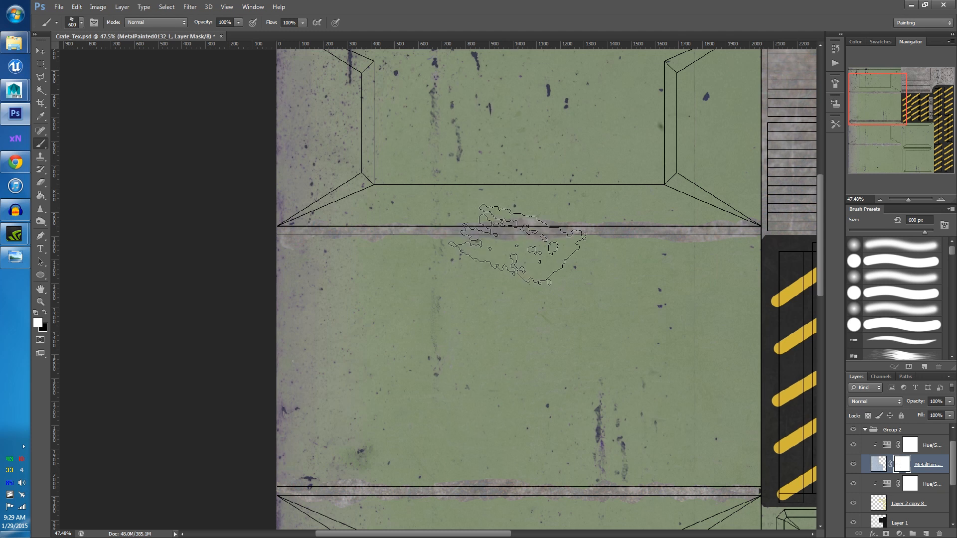
{"action": "left_click", "coordinate": [420, 261]}
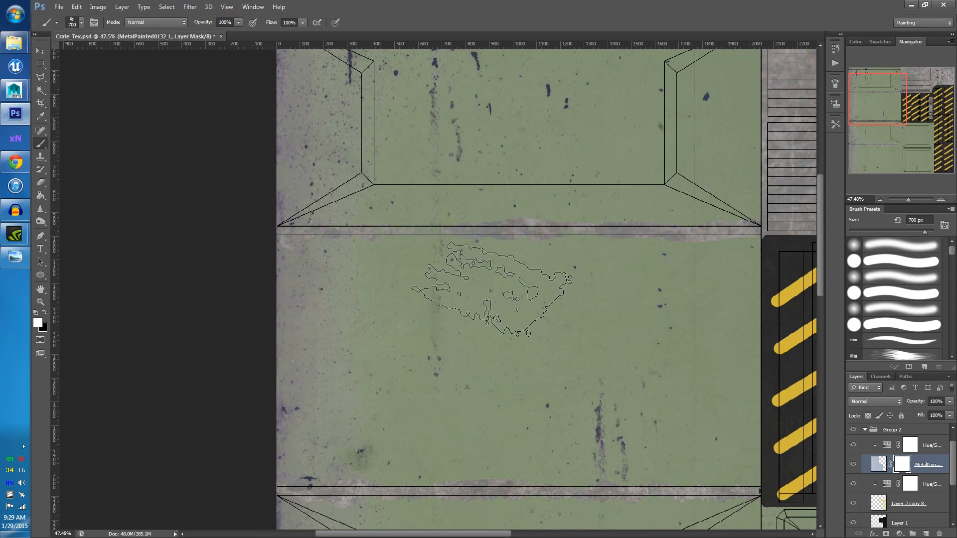
{"action": "left_click", "coordinate": [711, 271]}
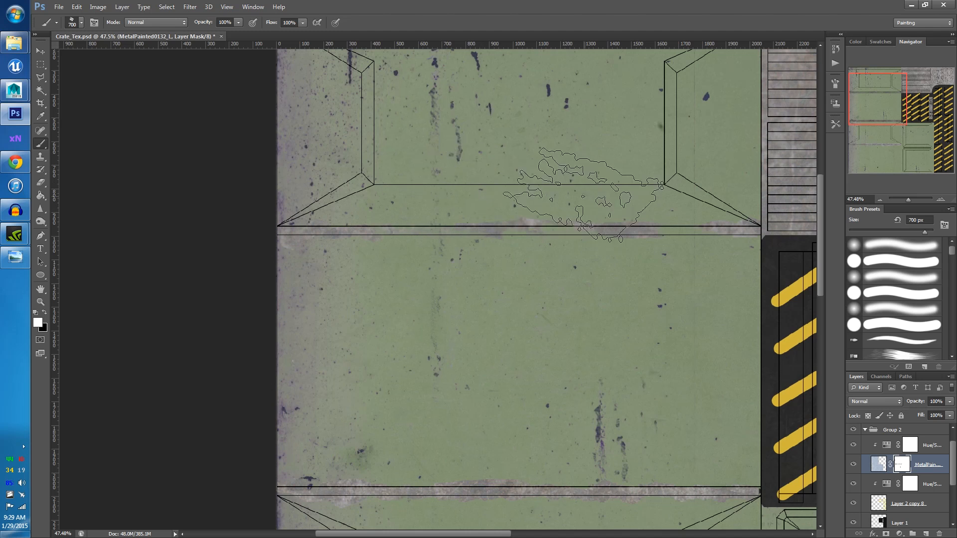
{"action": "scroll", "coordinate": [389, 369], "scroll_direction": "down", "scroll_amount": 5}
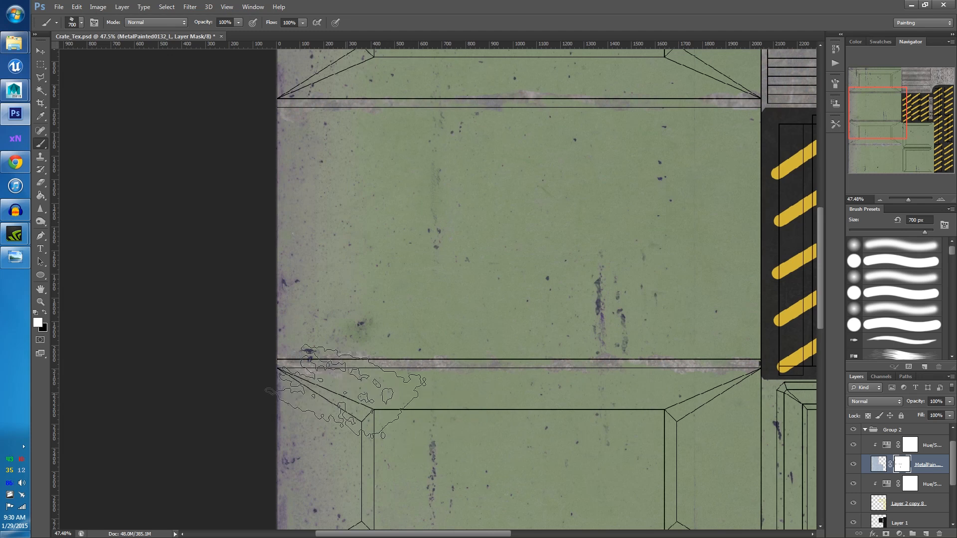
{"action": "scroll", "coordinate": [607, 403], "scroll_direction": "down", "scroll_amount": 2}
{"action": "scroll", "coordinate": [598, 389], "scroll_direction": "down", "scroll_amount": 5}
{"action": "scroll", "coordinate": [421, 415], "scroll_direction": "down", "scroll_amount": 4, "text": "alt"}
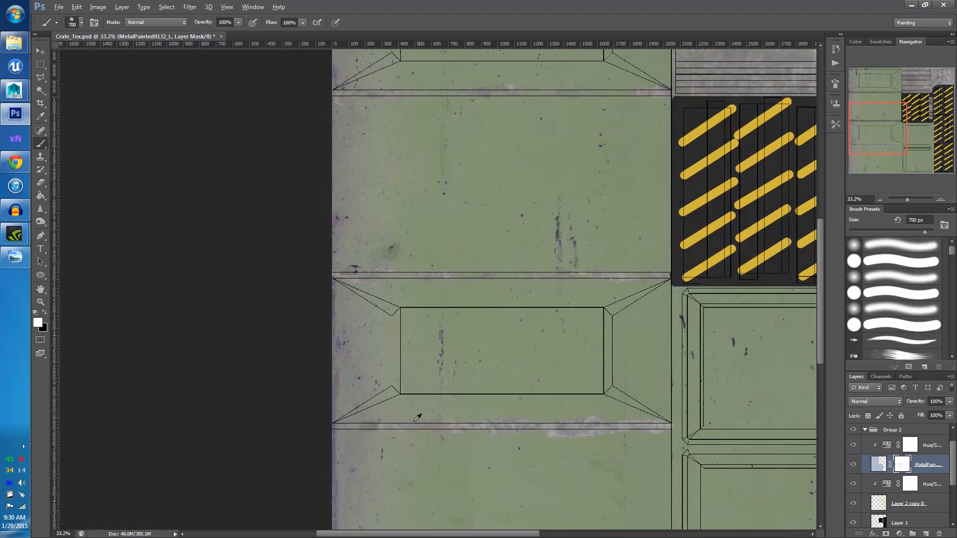
{"action": "scroll", "coordinate": [418, 428], "scroll_direction": "up", "scroll_amount": 2}
{"action": "scroll", "coordinate": [413, 483], "scroll_direction": "up", "scroll_amount": 6, "text": "alt"}
{"action": "scroll", "coordinate": [408, 478], "scroll_direction": "down", "scroll_amount": 4}
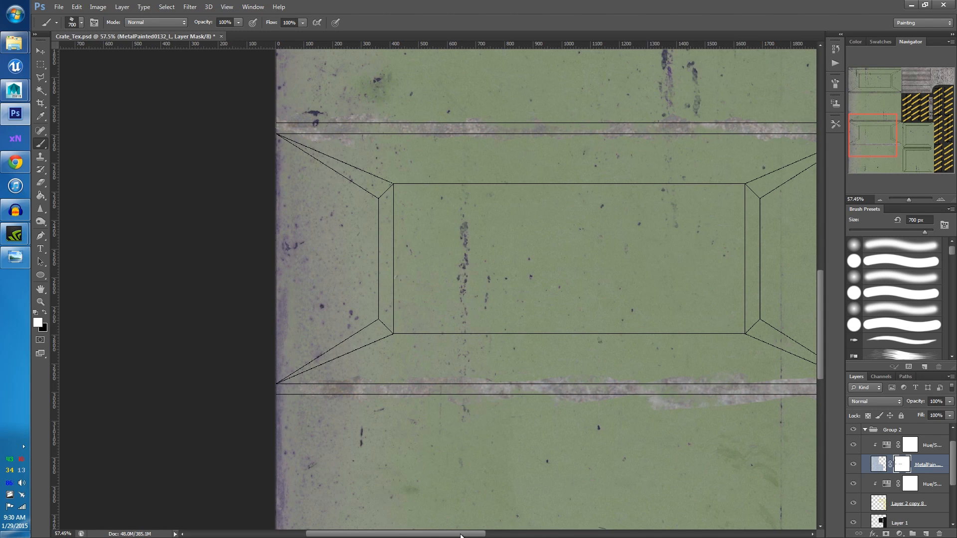
{"action": "left_click_drag", "start_coordinate": [460, 535], "coordinate": [536, 535]}
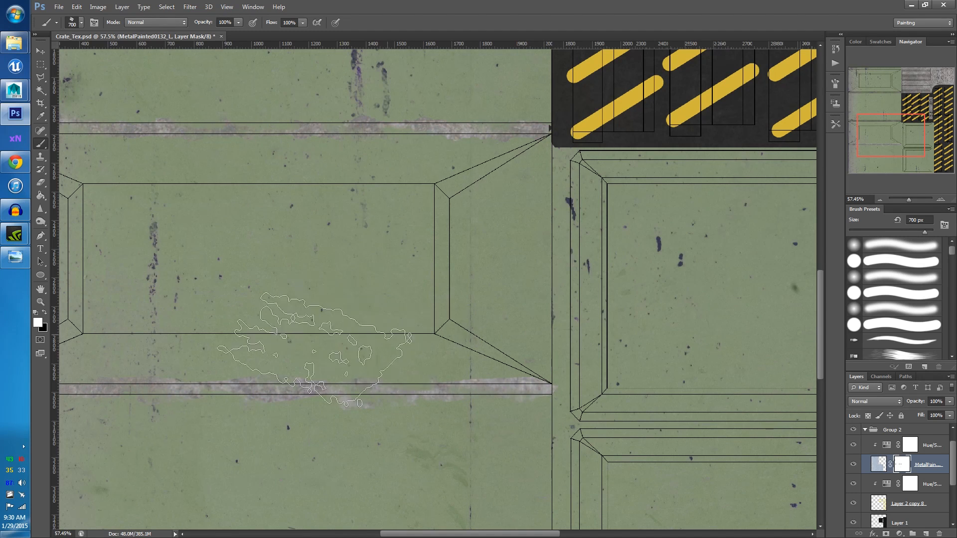
{"action": "scroll", "coordinate": [361, 406], "scroll_direction": "down", "scroll_amount": 5, "text": "alt"}
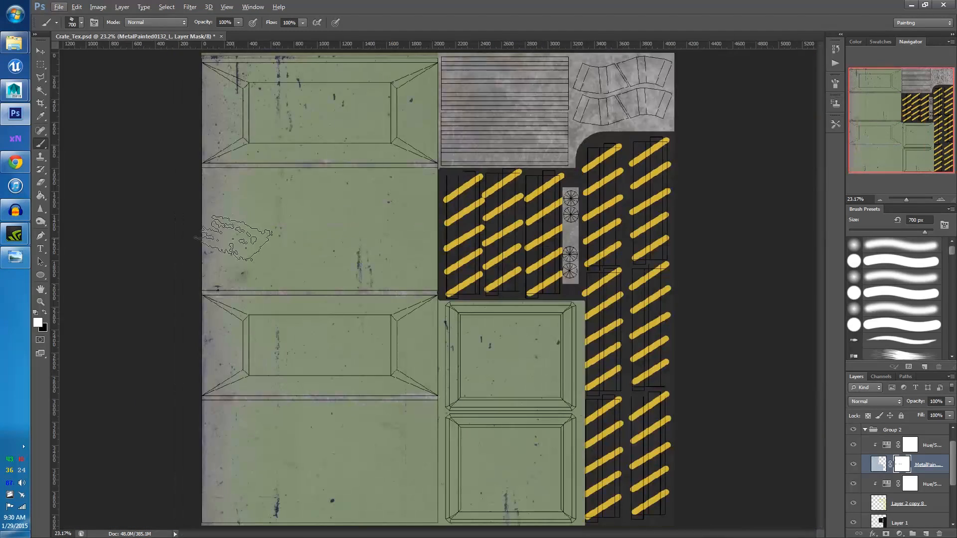
{"action": "scroll", "coordinate": [504, 379], "scroll_direction": "up", "scroll_amount": 4, "text": "alt"}
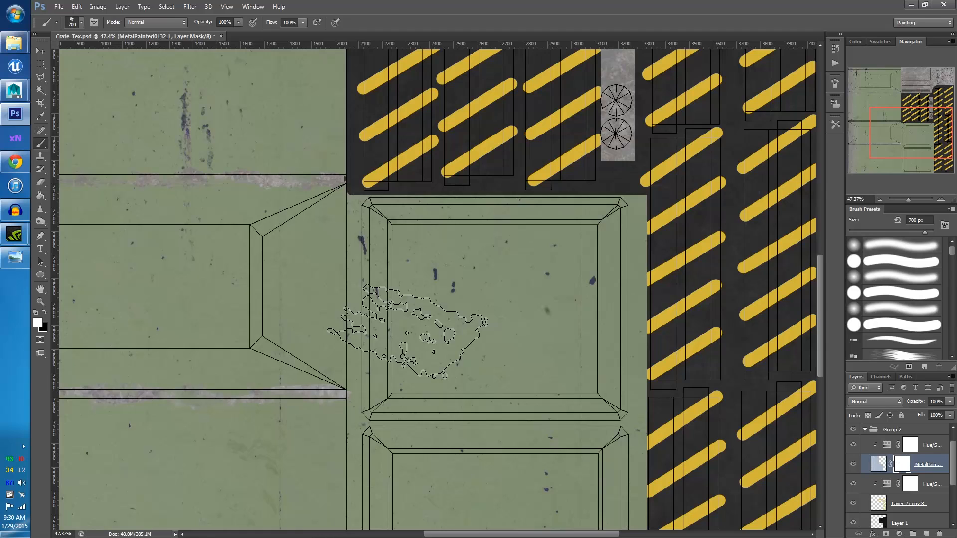
Switch to painting black with a 100 px brush
{"action": "key", "text": "x"}
{"action": "key", "text": "bracketleft"}
{"action": "key", "text": "bracketleft"}
{"action": "key", "text": "bracketleft"}
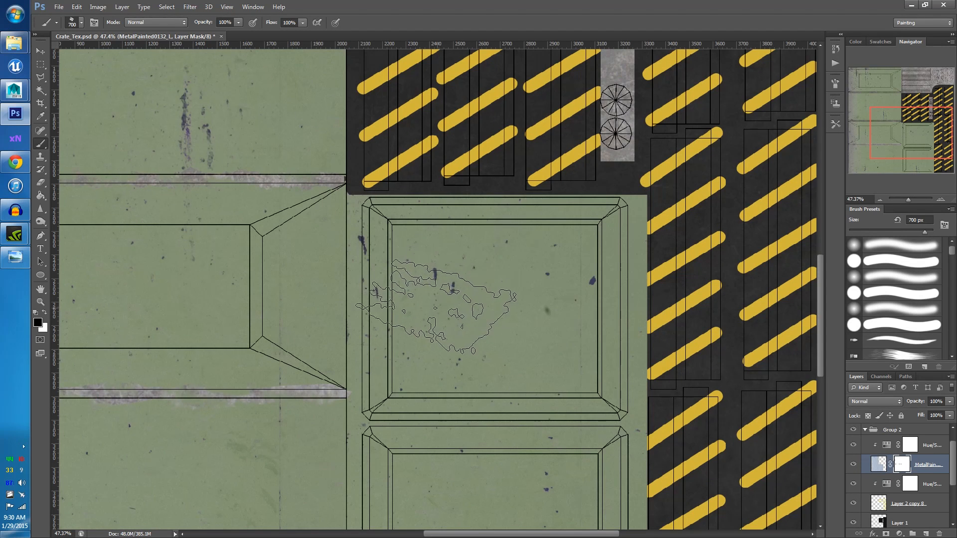
{"action": "key", "text": "bracketleft"}
{"action": "key", "text": "bracketleft"}
{"action": "key", "text": "bracketleft"}
{"action": "key", "text": "bracketleft"}
{"action": "key", "text": "bracketleft"}
{"action": "key", "text": "bracketleft"}
{"action": "key", "text": "bracketleft"}
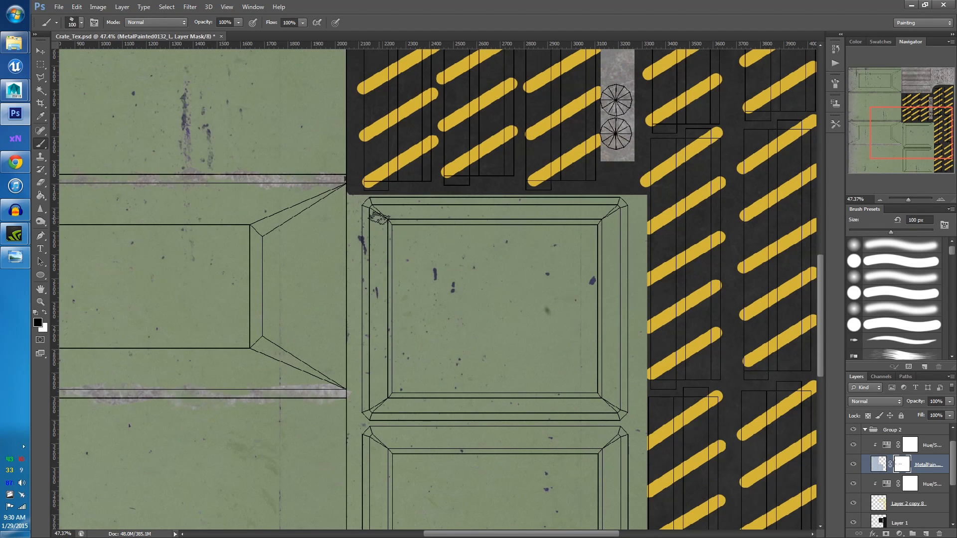
Paint black wear around both square panels' inner borders, then switch to a white 700 px brush
{"action": "left_click_drag", "start_coordinate": [375, 219], "coordinate": [381, 387]}
{"action": "mouse_move", "coordinate": [434, 405]}
{"action": "left_mouse_down"}
{"action": "mouse_move", "coordinate": [613, 417]}
{"action": "mouse_move", "coordinate": [607, 331]}
{"action": "mouse_move", "coordinate": [577, 219]}
{"action": "mouse_move", "coordinate": [425, 218]}
{"action": "left_mouse_up"}
{"action": "scroll", "coordinate": [424, 218], "scroll_direction": "down", "scroll_amount": 3}
{"action": "mouse_move", "coordinate": [374, 407]}
{"action": "left_mouse_down"}
{"action": "mouse_move", "coordinate": [382, 427]}
{"action": "mouse_move", "coordinate": [571, 393]}
{"action": "mouse_move", "coordinate": [611, 405]}
{"action": "left_mouse_up"}
{"action": "scroll", "coordinate": [610, 405], "scroll_direction": "down", "scroll_amount": 9}
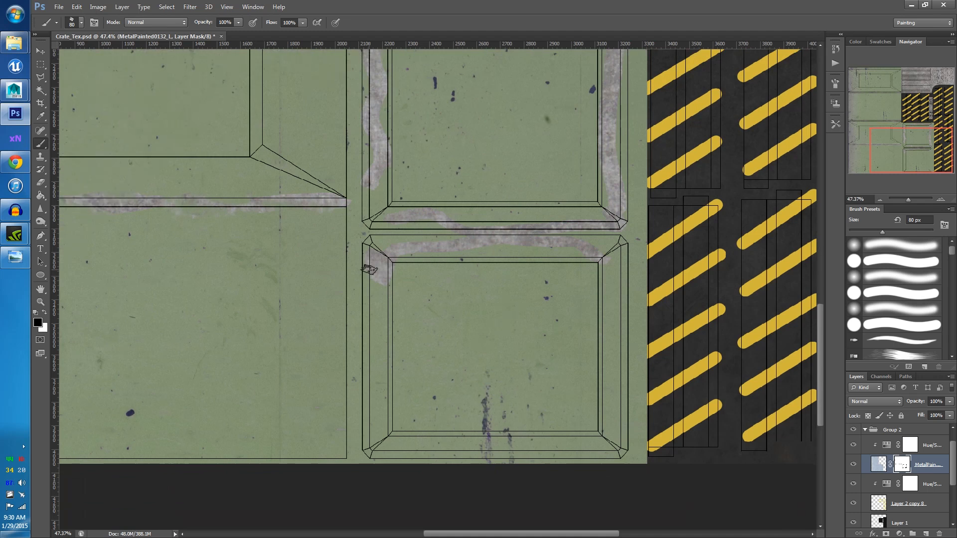
{"action": "mouse_move", "coordinate": [373, 286]}
{"action": "left_mouse_down"}
{"action": "mouse_move", "coordinate": [380, 444]}
{"action": "mouse_move", "coordinate": [609, 455]}
{"action": "left_mouse_up"}
{"action": "mouse_move", "coordinate": [623, 346]}
{"action": "left_mouse_down"}
{"action": "mouse_move", "coordinate": [622, 261]}
{"action": "mouse_move", "coordinate": [636, 369]}
{"action": "left_mouse_up"}
{"action": "key", "text": "x"}
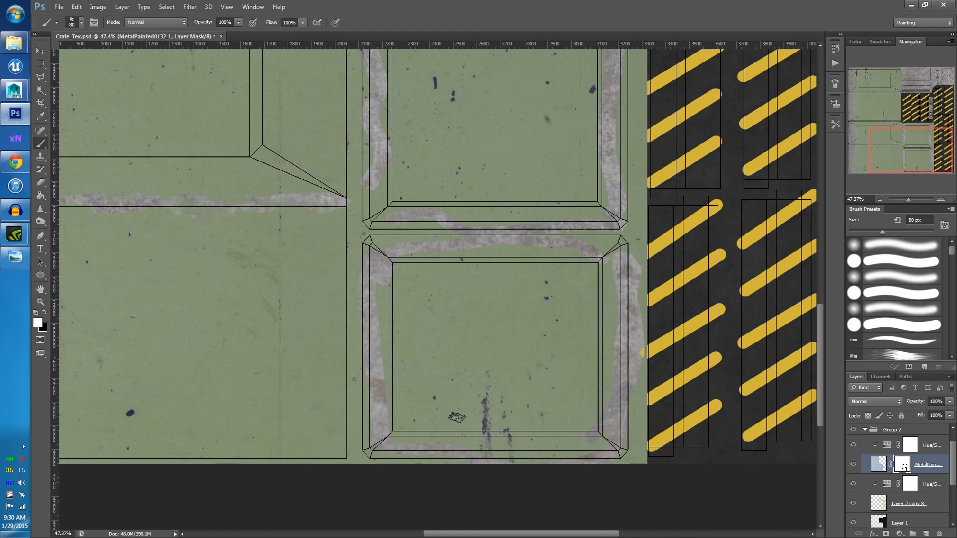
{"action": "key", "text": "bracketright"}
{"action": "key", "text": "bracketright"}
{"action": "key", "text": "bracketright"}
{"action": "key", "text": "bracketright"}
{"action": "key", "text": "bracketright"}
{"action": "key", "text": "bracketright"}
{"action": "key", "text": "bracketright"}
{"action": "key", "text": "bracketright"}
{"action": "key", "text": "bracketright"}
{"action": "key", "text": "bracketright"}
{"action": "key", "text": "bracketright"}
{"action": "key", "text": "bracketright"}
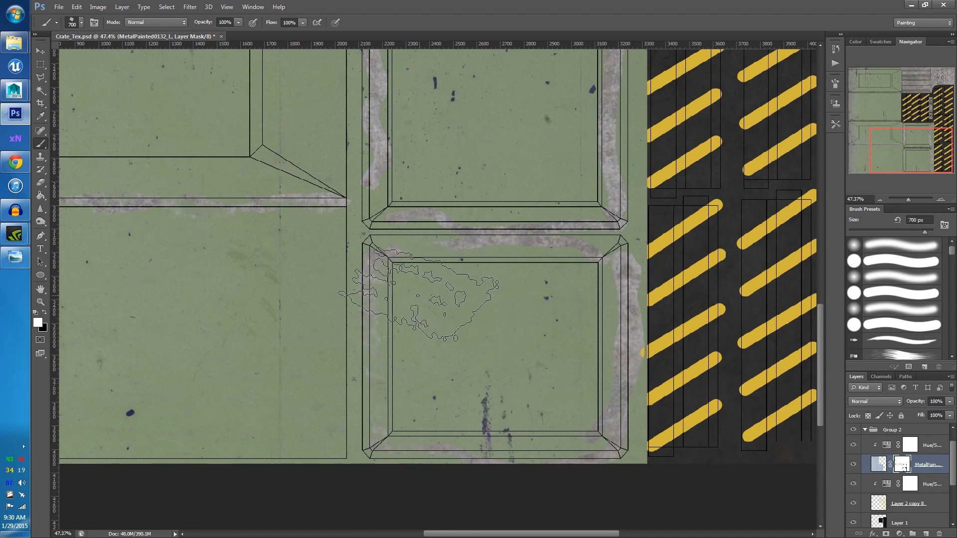
Dab away scratches on the lower square panel's top, right edge and bottom
{"action": "left_click", "coordinate": [509, 274]}
{"action": "left_click", "coordinate": [659, 401]}
{"action": "left_click", "coordinate": [664, 357]}
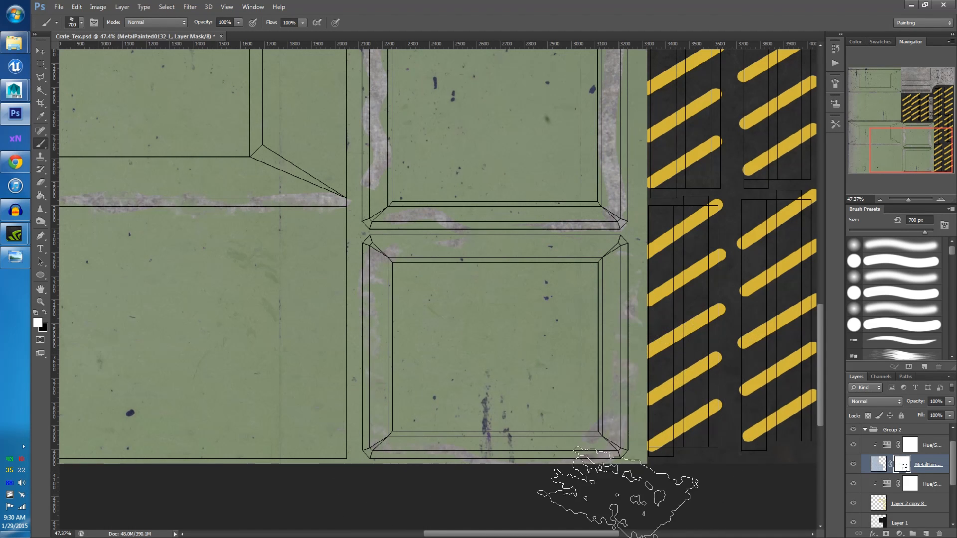
{"action": "left_click", "coordinate": [584, 485]}
Clear and thin the scratches on the upper panel's left, top and right bevels
{"action": "scroll", "coordinate": [700, 289], "scroll_direction": "up", "scroll_amount": 3}
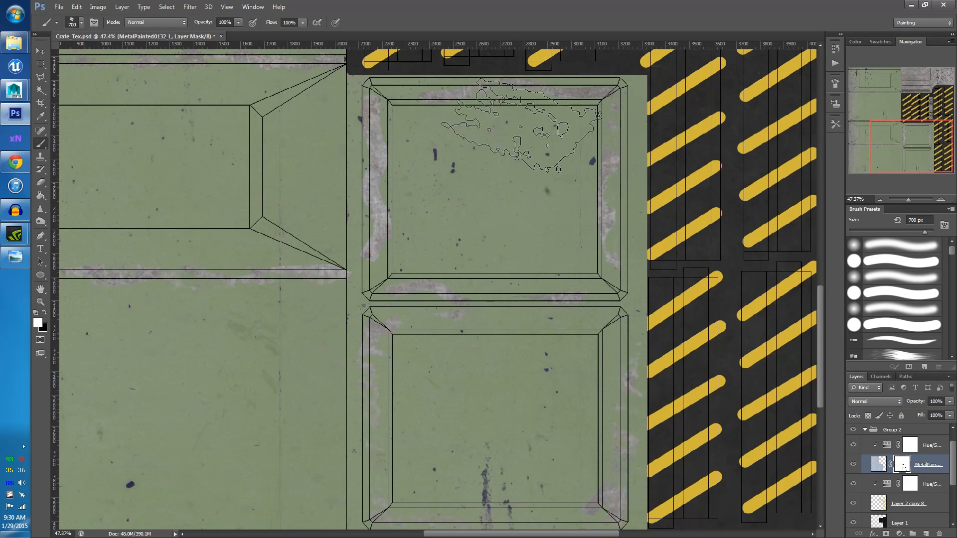
{"action": "left_click", "coordinate": [420, 170]}
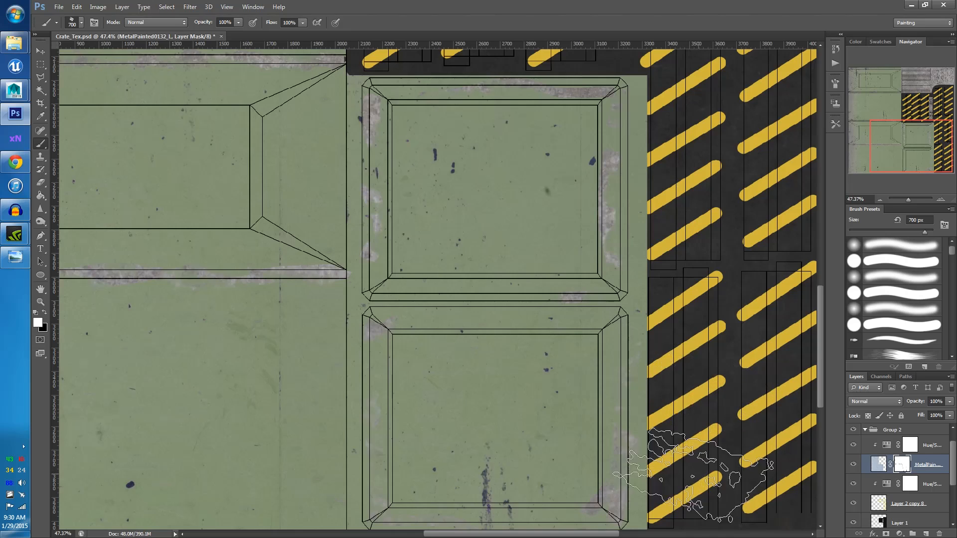
{"action": "left_click", "coordinate": [597, 149]}
{"action": "left_click", "coordinate": [546, 92]}
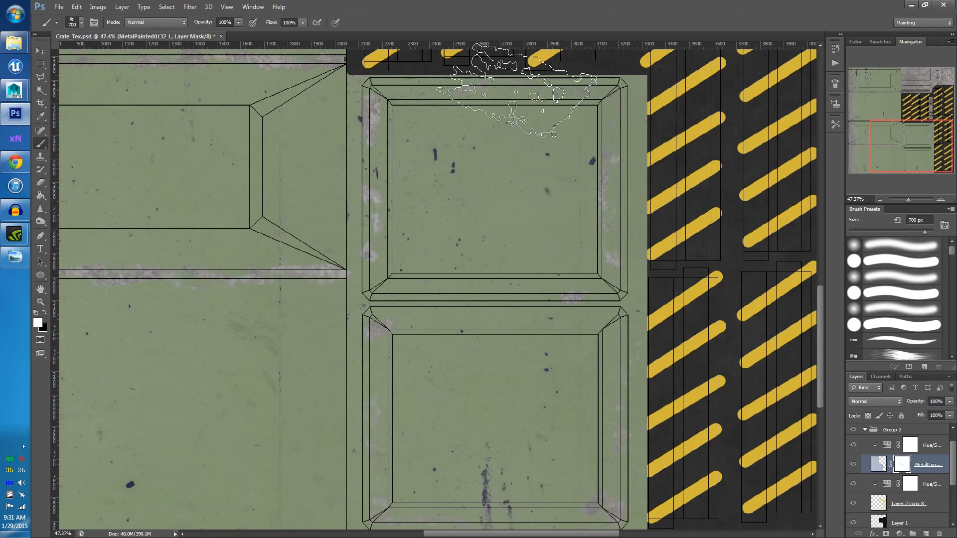
{"action": "left_click", "coordinate": [426, 135]}
{"action": "scroll", "coordinate": [501, 219], "scroll_direction": "down", "scroll_amount": 5, "text": "alt"}
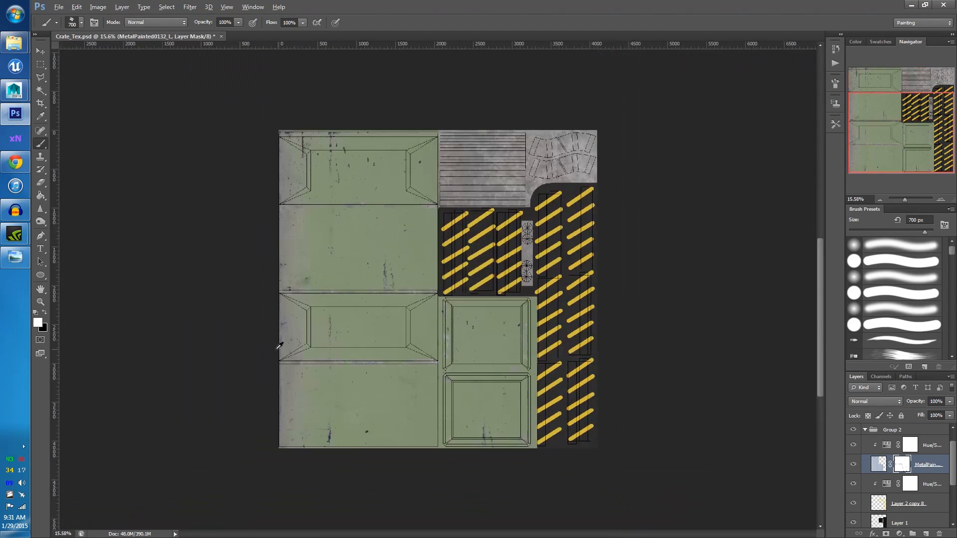
{"action": "scroll", "coordinate": [343, 365], "scroll_direction": "up", "scroll_amount": 5, "text": "alt"}
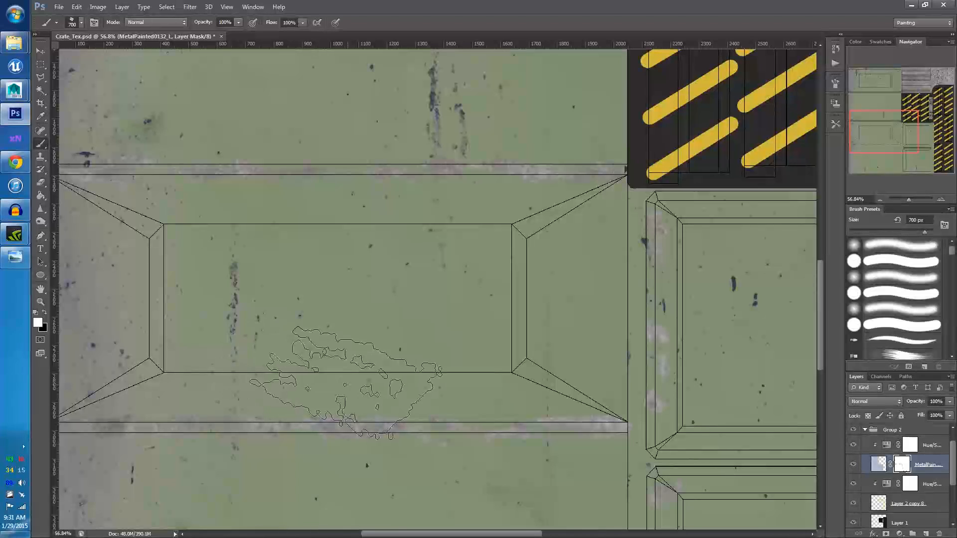
{"action": "scroll", "coordinate": [355, 376], "scroll_direction": "down", "scroll_amount": 2, "text": "alt"}
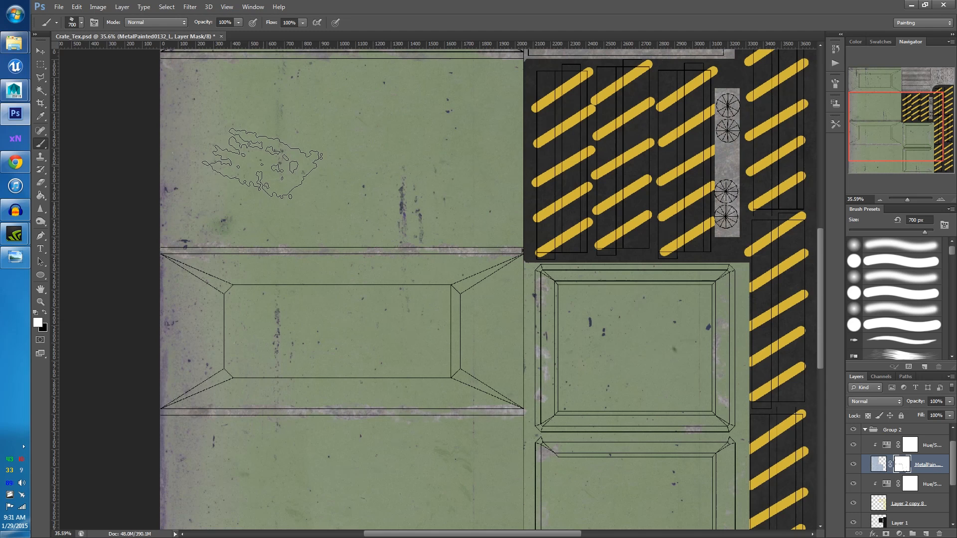
Choose the thin 14 px brush tip in the Brush panel's Brush Tip Shape
{"action": "key", "text": "F5"}
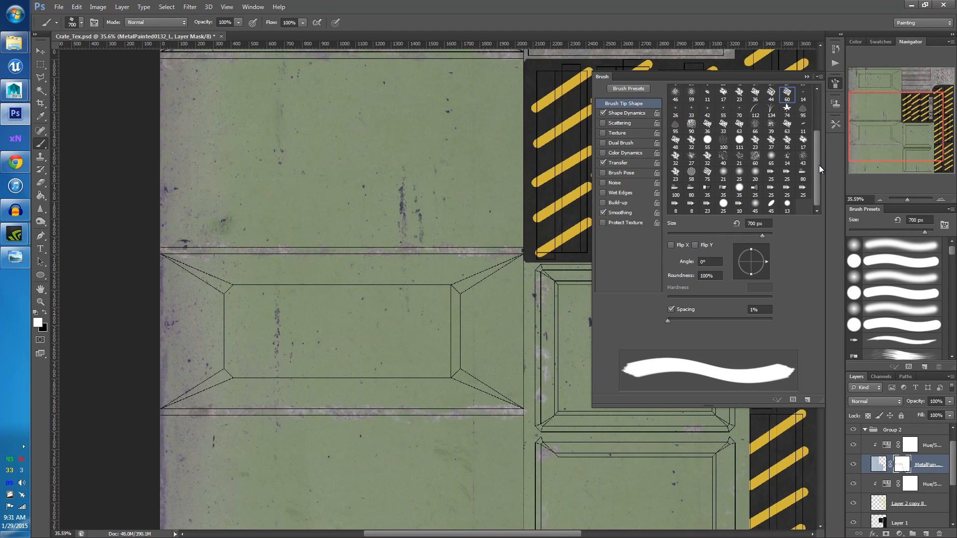
{"action": "left_click", "coordinate": [755, 109]}
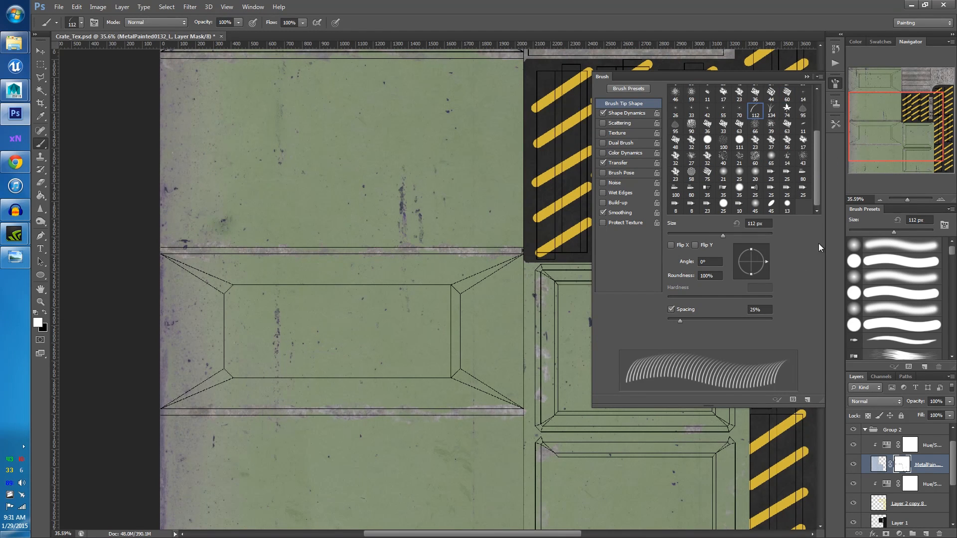
{"action": "left_click", "coordinate": [770, 109]}
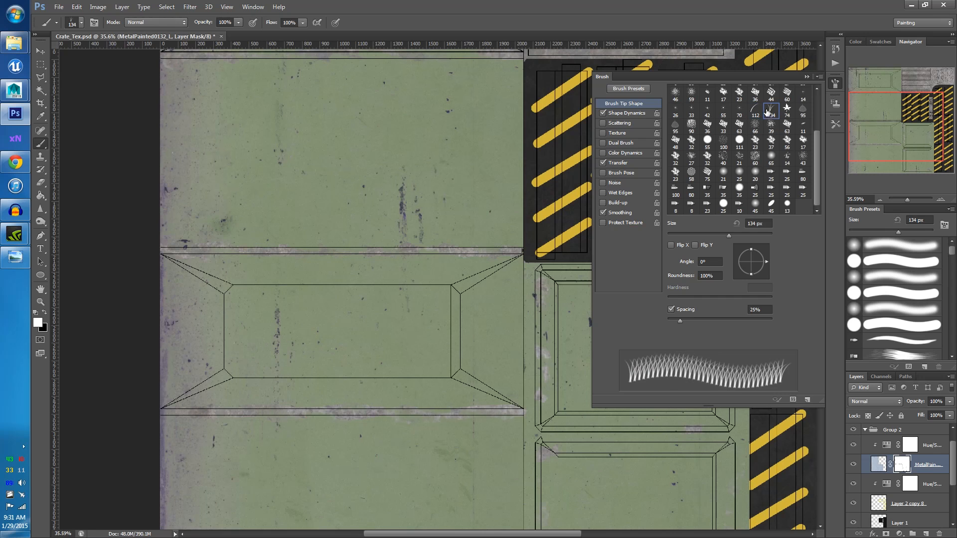
{"action": "left_click_drag", "start_coordinate": [813, 192], "coordinate": [824, 136]}
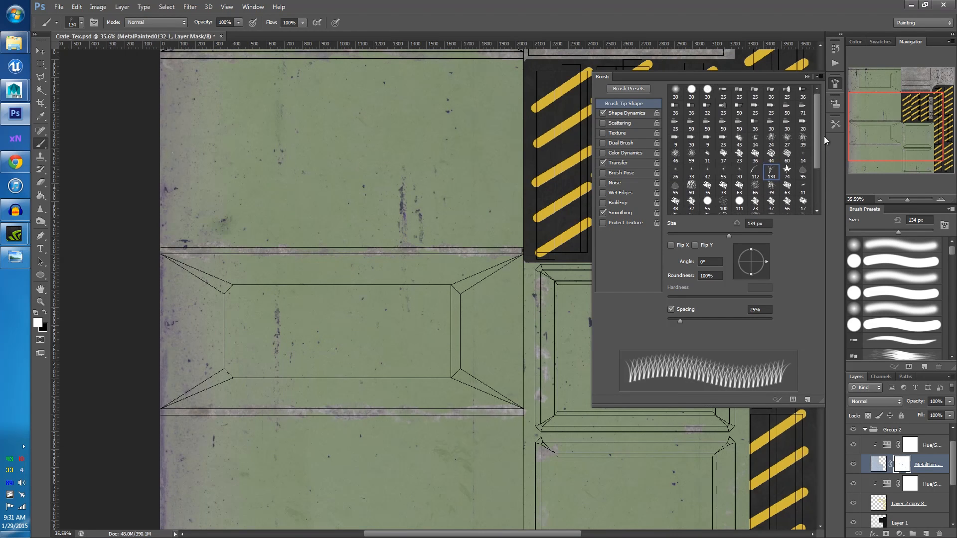
{"action": "left_click", "coordinate": [801, 155]}
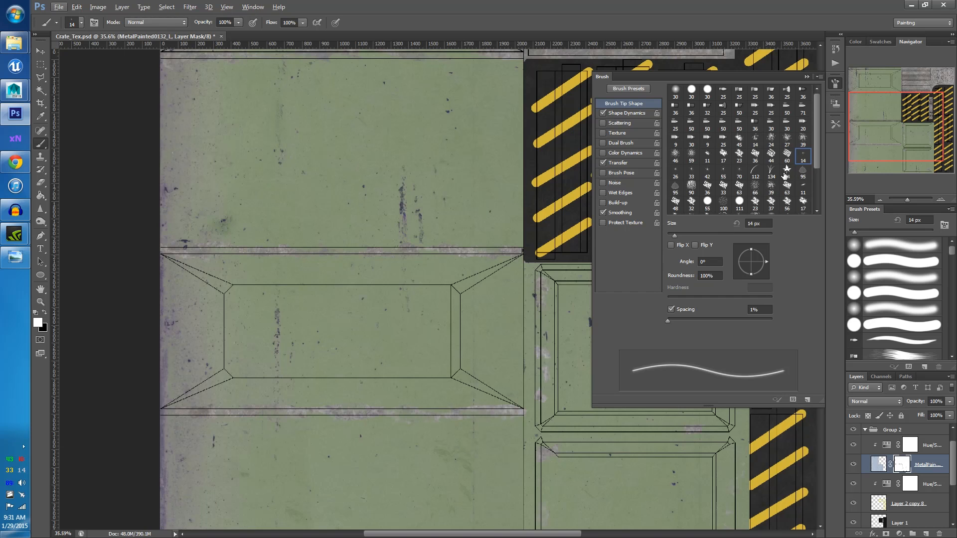
{"action": "scroll", "coordinate": [348, 353], "scroll_direction": "up", "scroll_amount": 11, "text": "alt"}
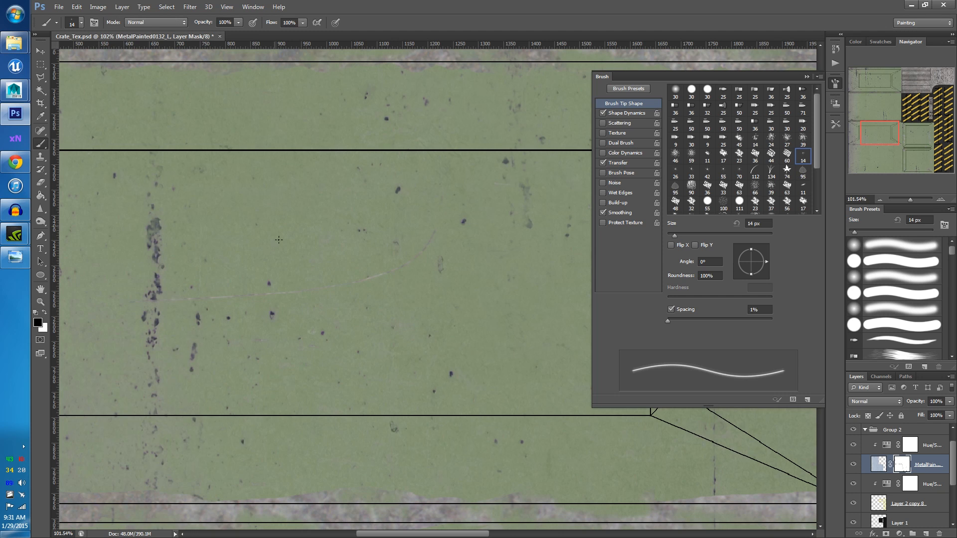
{"action": "scroll", "coordinate": [270, 261], "scroll_direction": "down", "scroll_amount": 5, "text": "alt"}
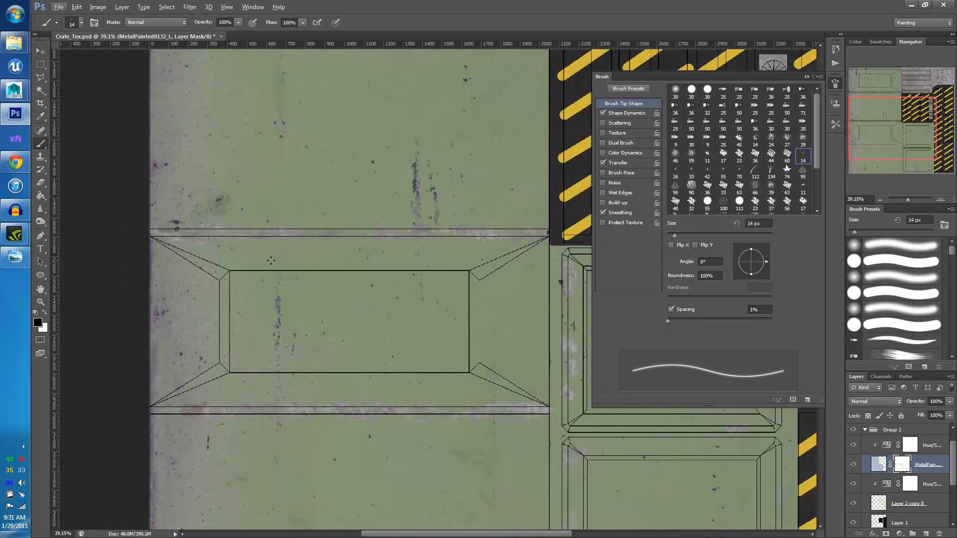
{"action": "scroll", "coordinate": [353, 284], "scroll_direction": "up", "scroll_amount": 4}
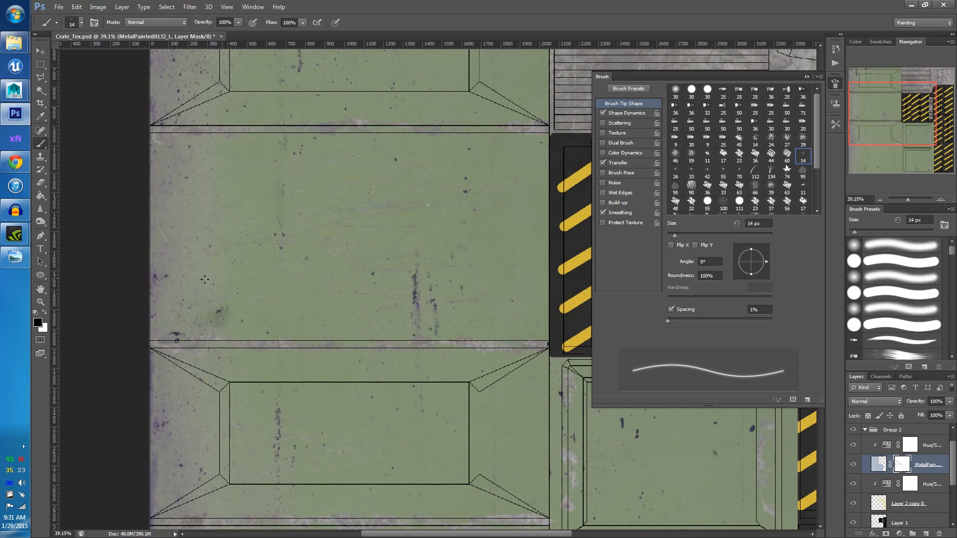
{"action": "scroll", "coordinate": [269, 261], "scroll_direction": "up", "scroll_amount": 6}
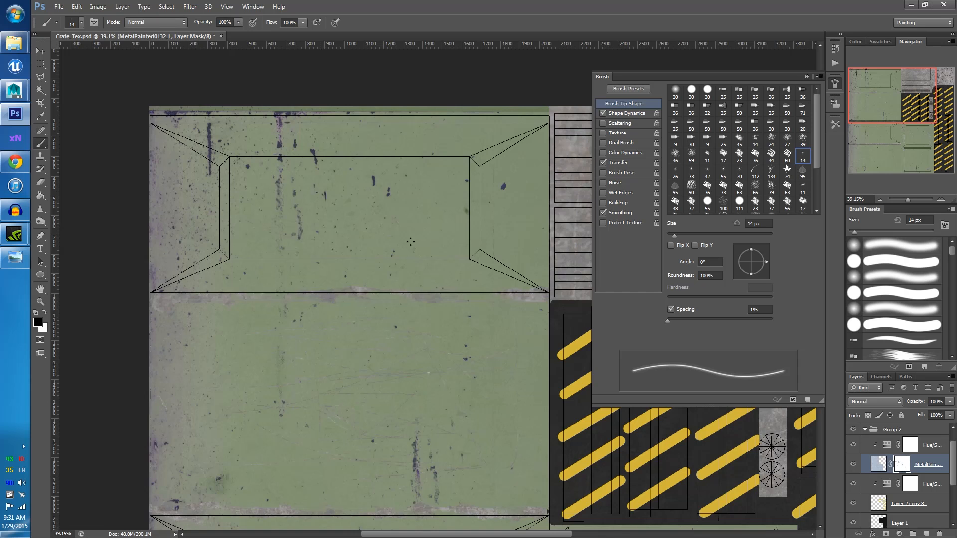
{"action": "scroll", "coordinate": [411, 242], "scroll_direction": "up", "scroll_amount": 5, "text": "alt"}
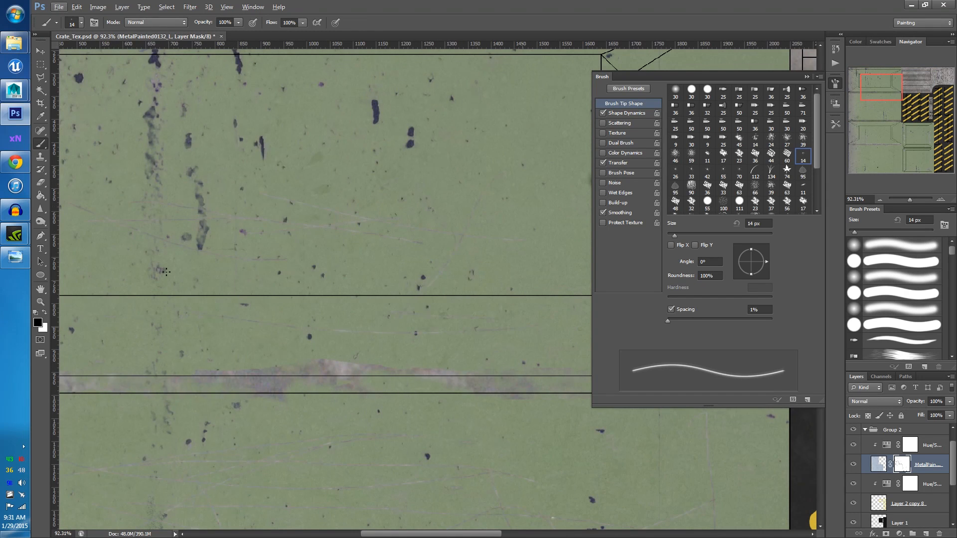
{"action": "scroll", "coordinate": [166, 271], "scroll_direction": "down", "scroll_amount": 5, "text": "alt"}
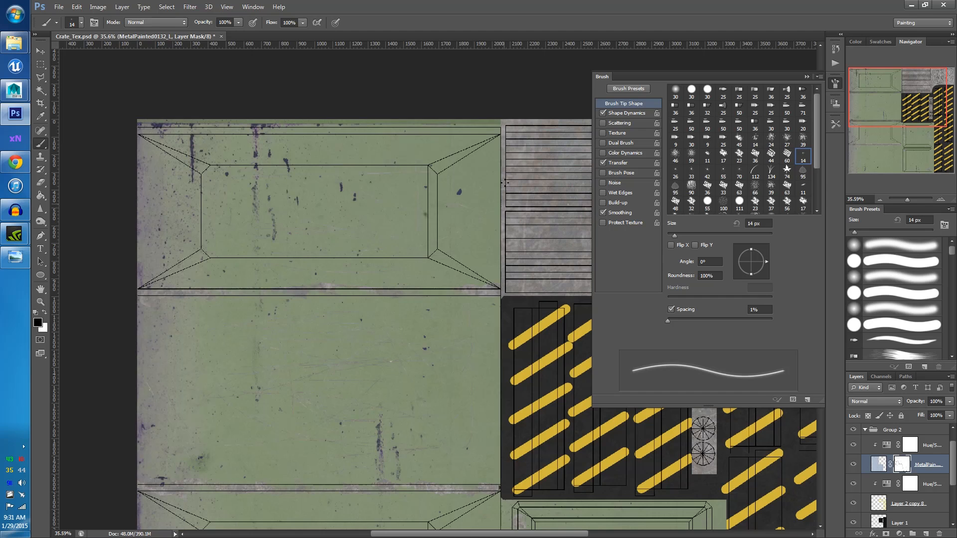
{"action": "scroll", "coordinate": [232, 313], "scroll_direction": "down", "scroll_amount": 2, "text": "alt"}
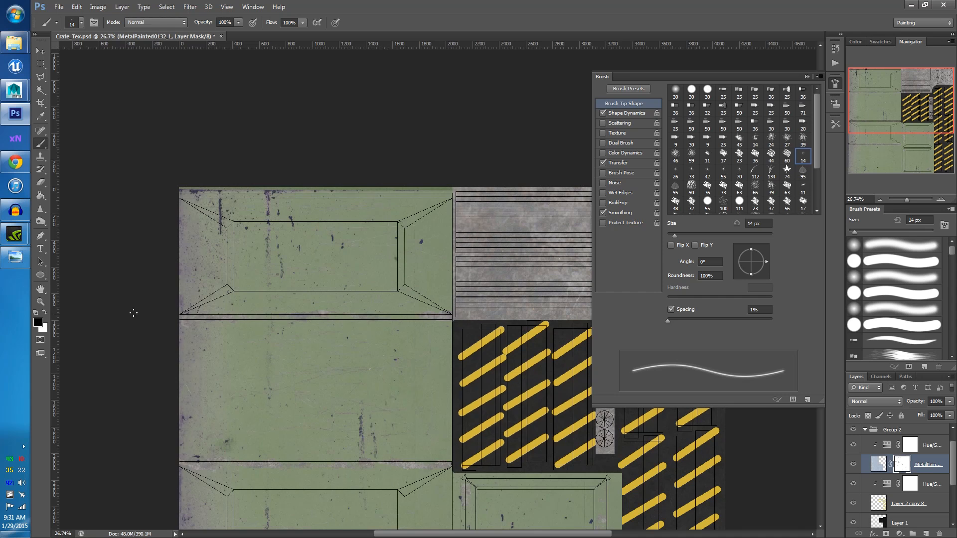
{"action": "scroll", "coordinate": [214, 315], "scroll_direction": "up", "scroll_amount": 4, "text": "alt"}
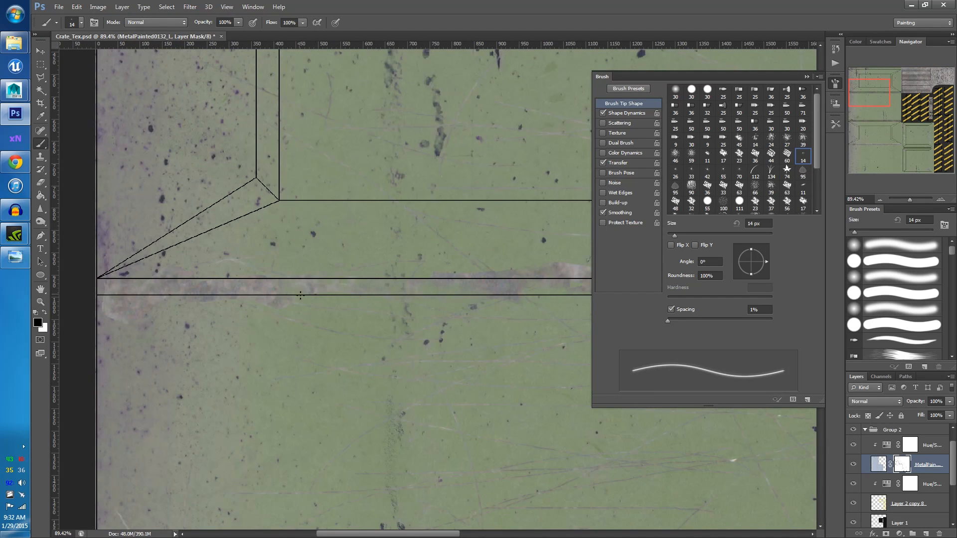
{"action": "scroll", "coordinate": [301, 296], "scroll_direction": "down", "scroll_amount": 3, "text": "alt"}
{"action": "scroll", "coordinate": [319, 357], "scroll_direction": "down", "scroll_amount": 3}
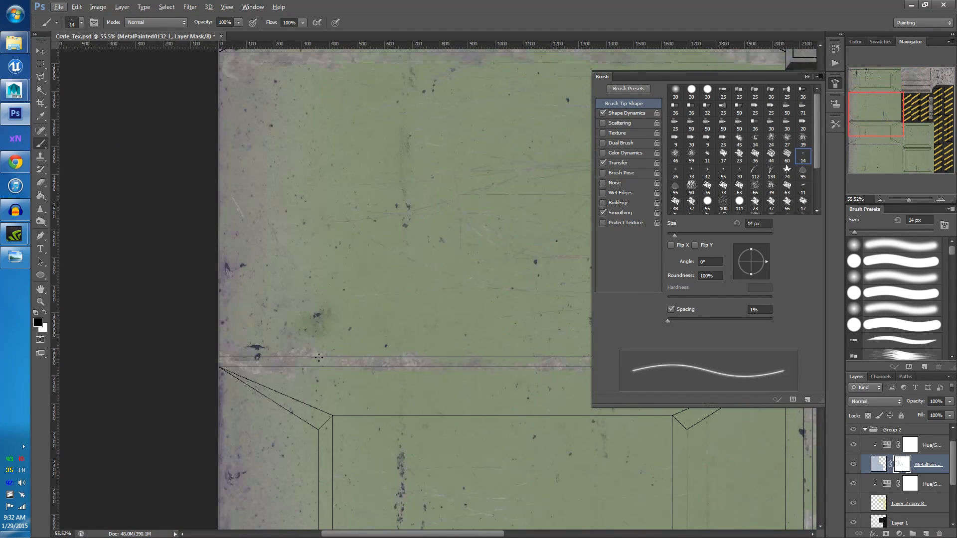
{"action": "key", "text": "alt"}
{"action": "scroll", "coordinate": [362, 379], "scroll_direction": "down", "scroll_amount": 1}
{"action": "scroll", "coordinate": [281, 351], "scroll_direction": "right", "scroll_amount": 5, "text": "ctrl"}
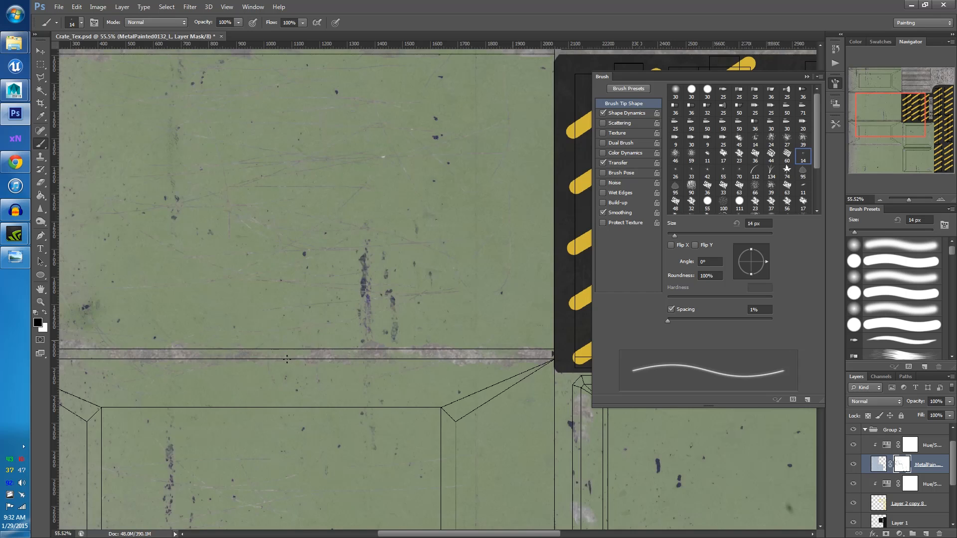
{"action": "scroll", "coordinate": [287, 359], "scroll_direction": "down", "scroll_amount": 3}
{"action": "scroll", "coordinate": [129, 451], "scroll_direction": "down", "scroll_amount": 3, "text": "alt"}
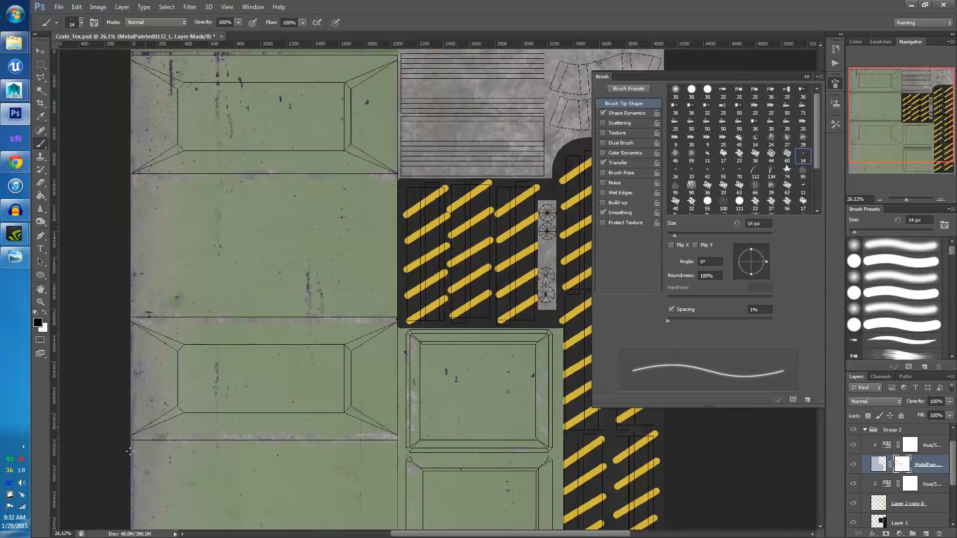
{"action": "scroll", "coordinate": [196, 447], "scroll_direction": "up", "scroll_amount": 5, "text": "alt"}
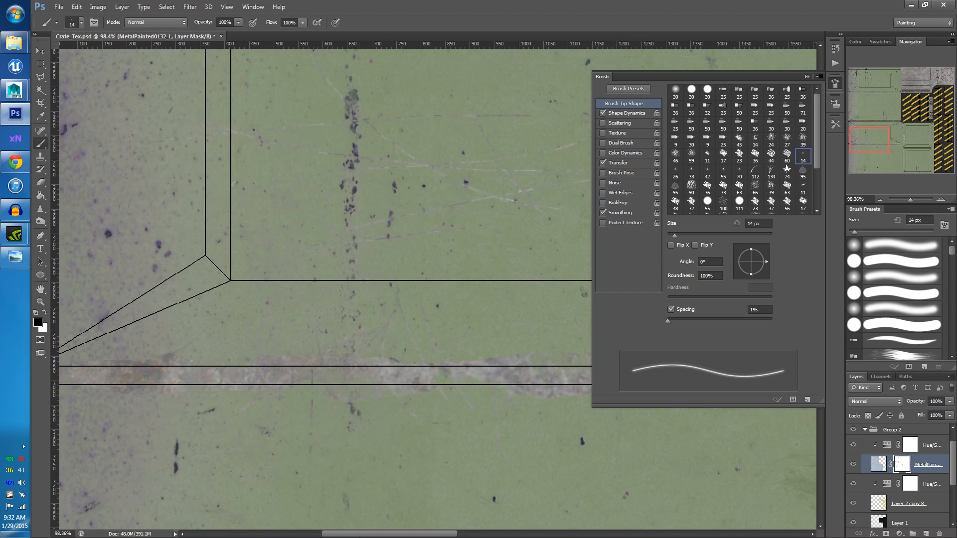
{"action": "left_click_drag", "start_coordinate": [363, 536], "coordinate": [412, 536]}
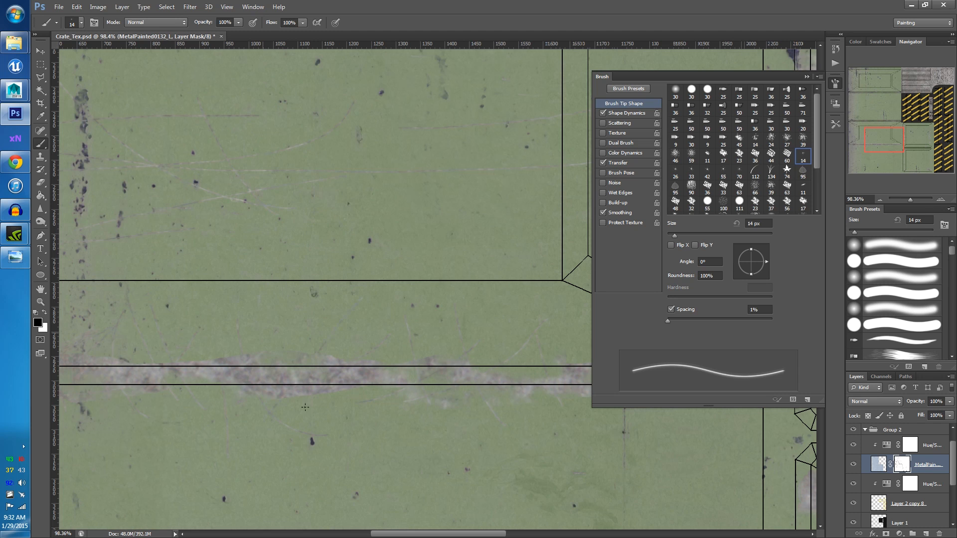
{"action": "left_click_drag", "start_coordinate": [444, 536], "coordinate": [485, 536]}
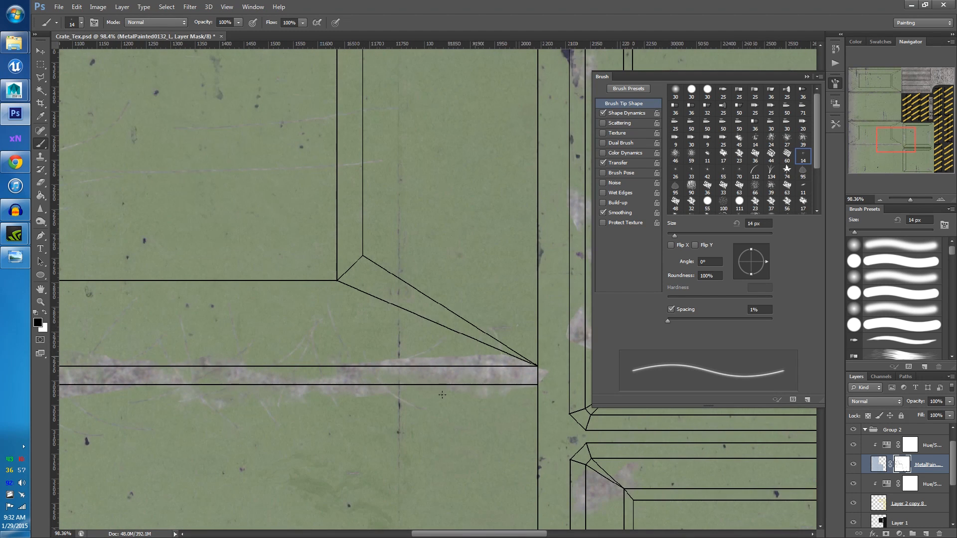
{"action": "scroll", "coordinate": [443, 395], "scroll_direction": "down", "scroll_amount": 8, "text": "alt"}
Open the Hue/Saturation 1 adjustment layer's properties for editing
{"action": "left_click", "coordinate": [878, 445]}
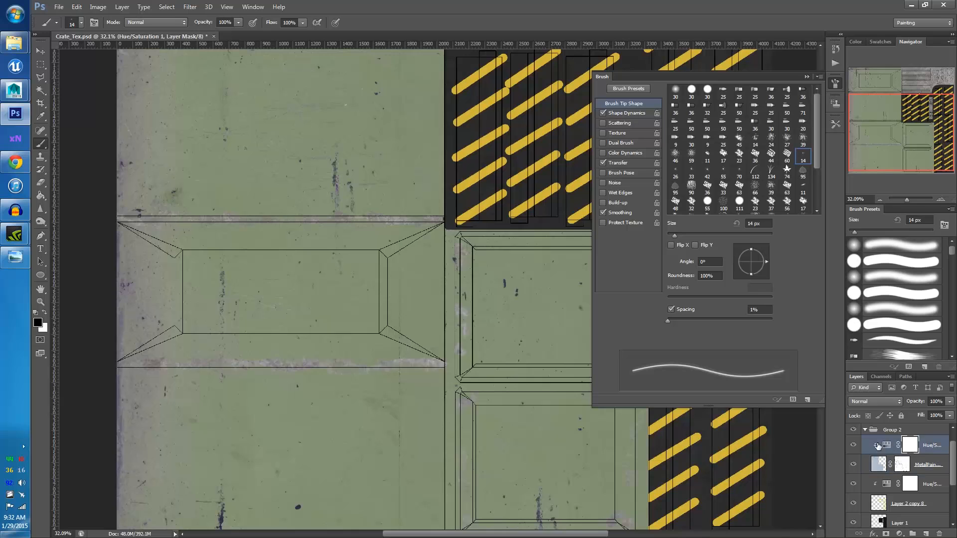
{"action": "double_click", "coordinate": [887, 445]}
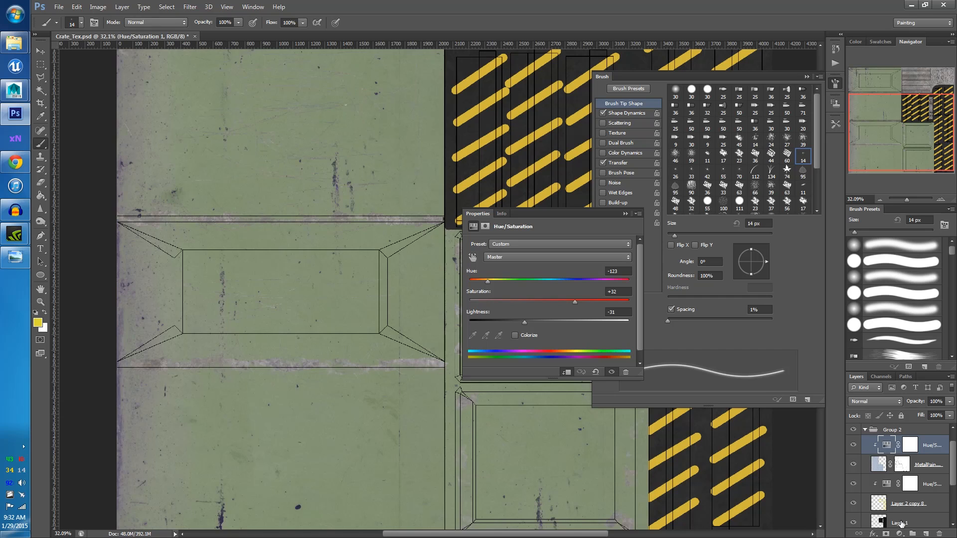
{"action": "left_click", "coordinate": [900, 534]}
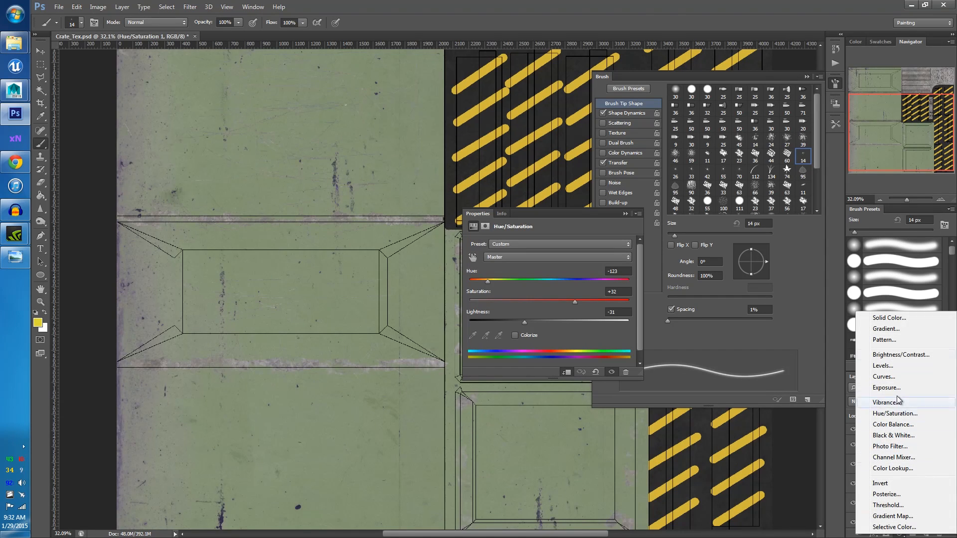
{"action": "left_click", "coordinate": [838, 385]}
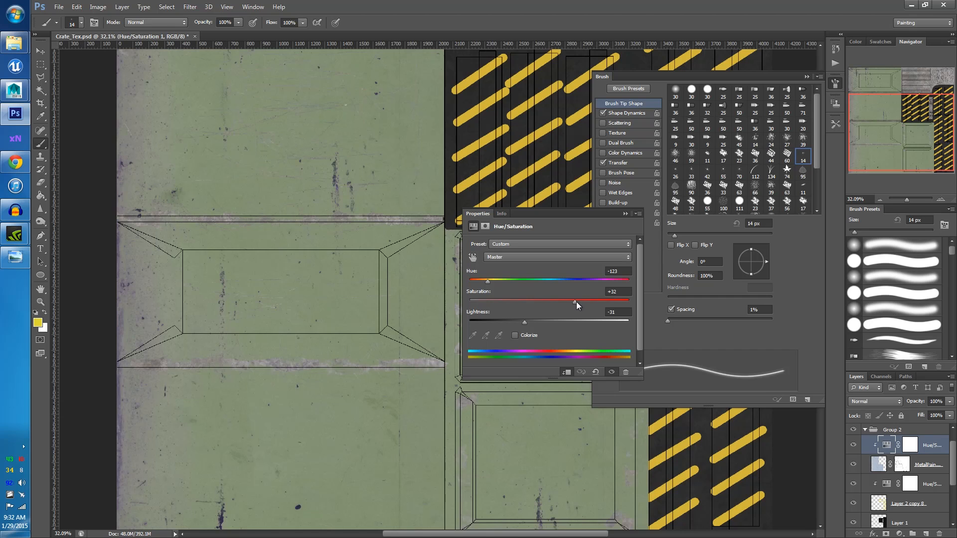
Set Saturation to +52 and Lightness to -40, then close the Brush panel
{"action": "left_click_drag", "start_coordinate": [578, 302], "coordinate": [567, 302]}
{"action": "left_click_drag", "start_coordinate": [525, 324], "coordinate": [516, 324]}
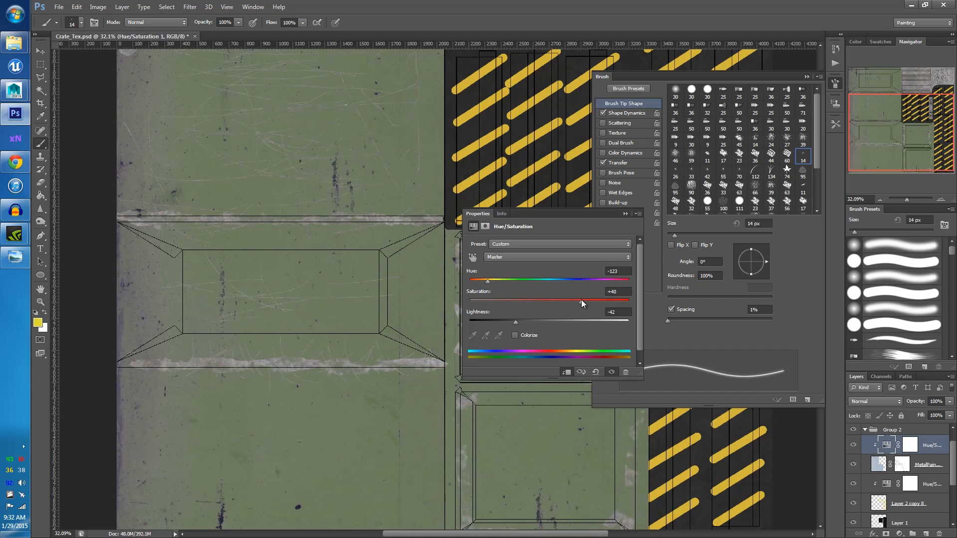
{"action": "left_click_drag", "start_coordinate": [515, 322], "coordinate": [506, 321]}
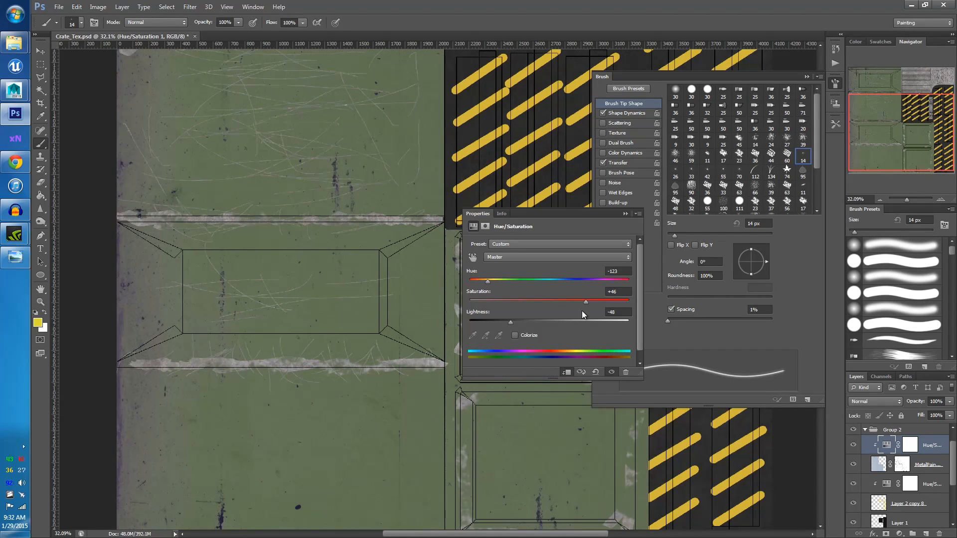
{"action": "left_click", "coordinate": [517, 322]}
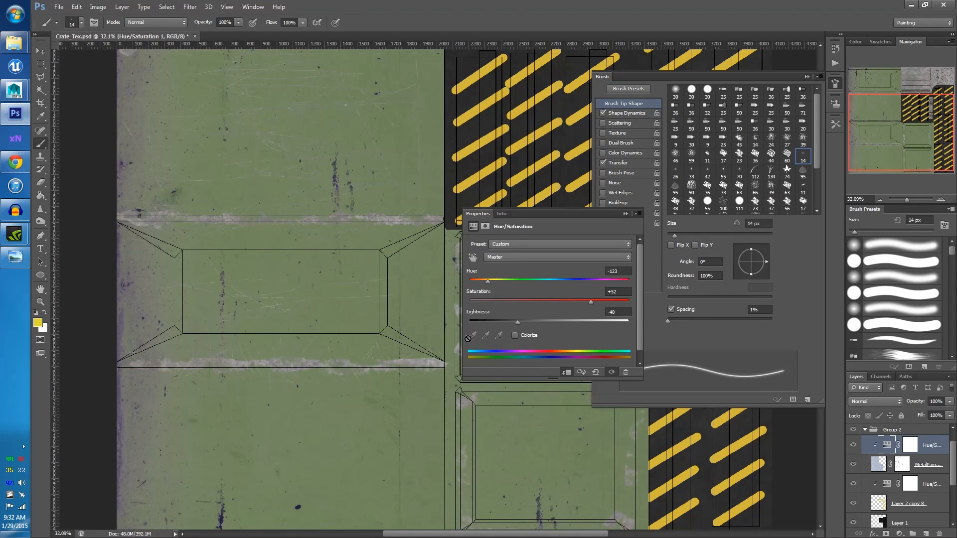
{"action": "scroll", "coordinate": [201, 329], "scroll_direction": "up", "scroll_amount": 4, "text": "alt"}
{"action": "scroll", "coordinate": [286, 313], "scroll_direction": "down", "scroll_amount": 6, "text": "alt"}
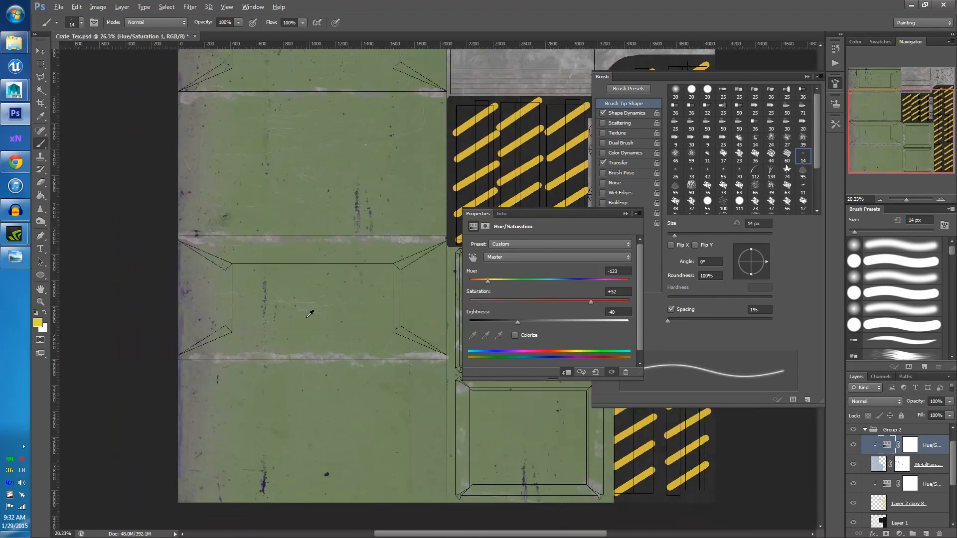
{"action": "scroll", "coordinate": [309, 314], "scroll_direction": "down", "scroll_amount": 2, "text": "alt"}
{"action": "scroll", "coordinate": [332, 397], "scroll_direction": "up", "scroll_amount": 3, "text": "alt"}
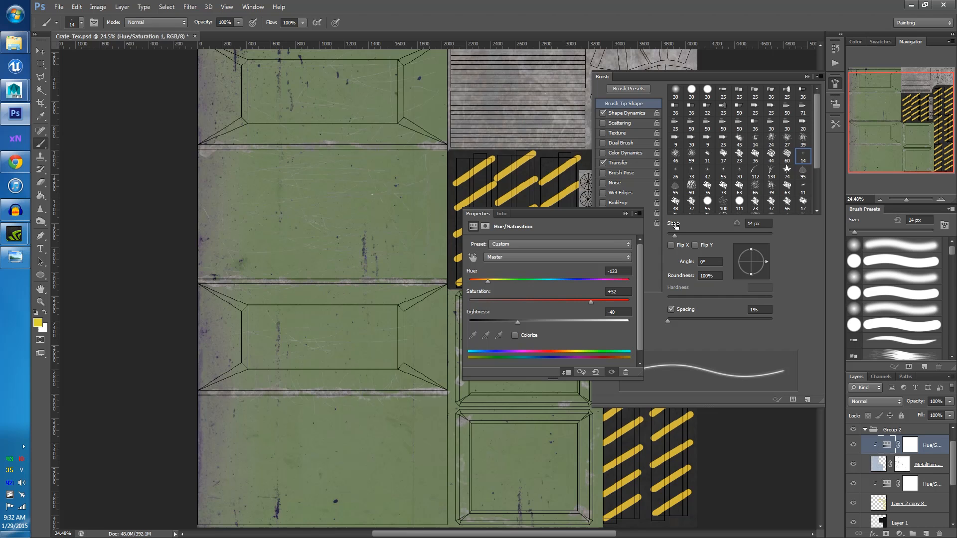
{"action": "left_click", "coordinate": [806, 77]}
{"action": "left_click", "coordinate": [625, 213]}
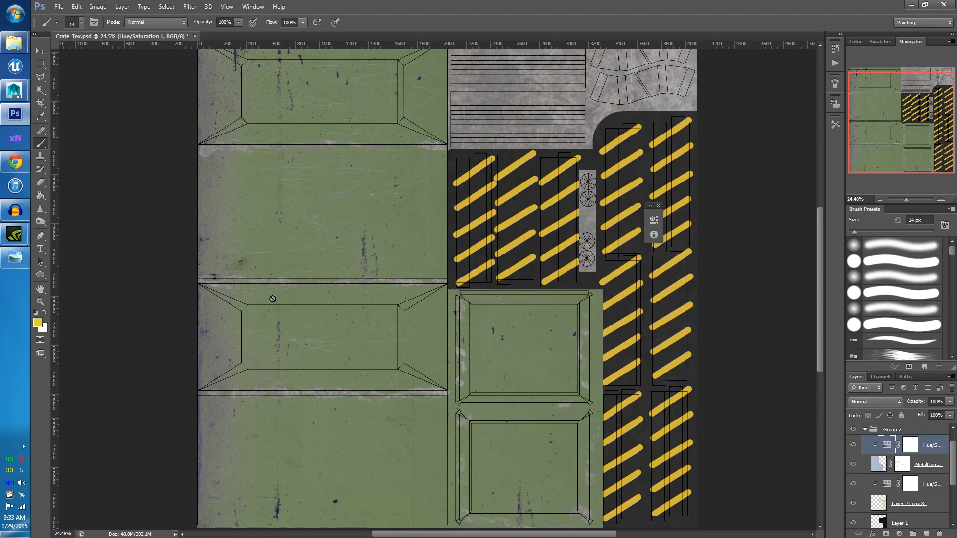
{"action": "scroll", "coordinate": [326, 349], "scroll_direction": "up", "scroll_amount": 1, "text": "alt"}
{"action": "key", "text": "bracketright"}
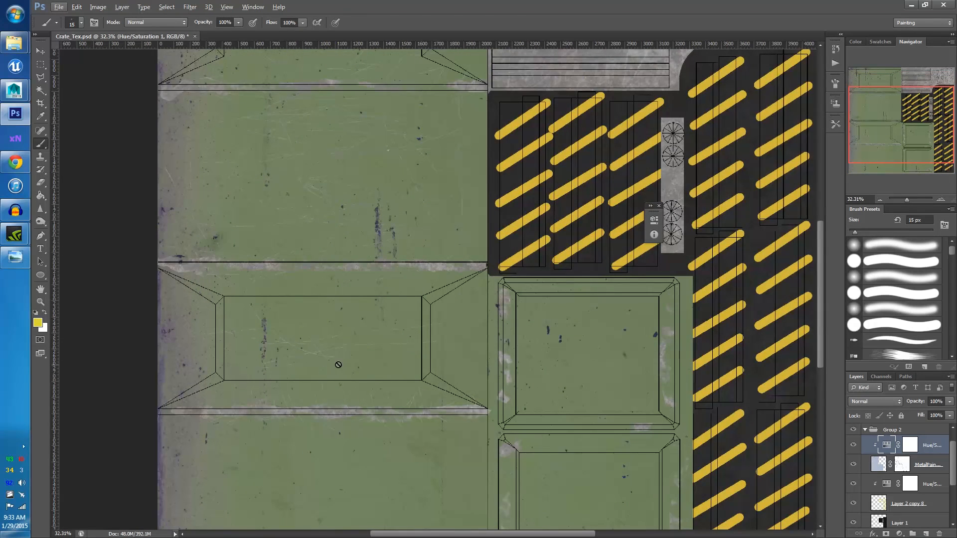
{"action": "left_click", "coordinate": [902, 464]}
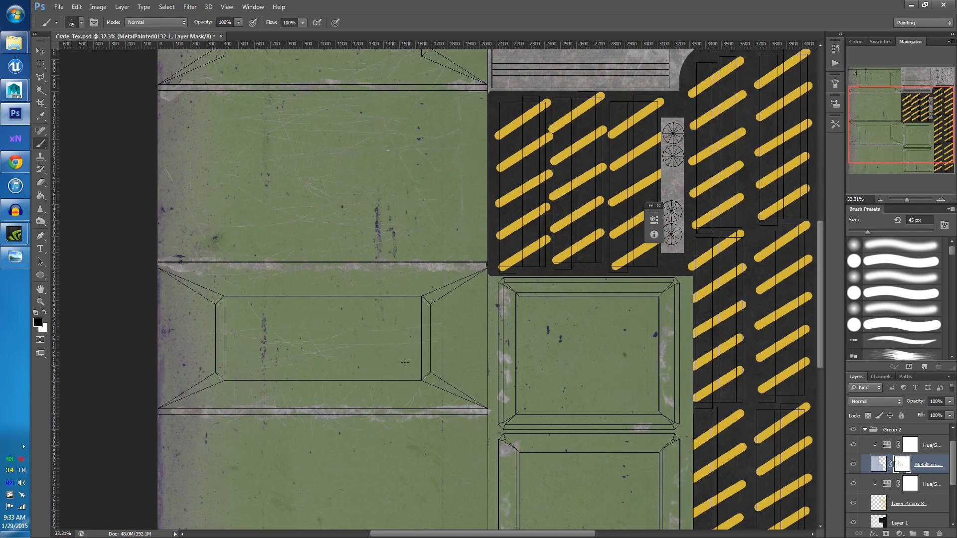
{"action": "key", "text": "bracketright"}
{"action": "key", "text": "bracketright"}
{"action": "key", "text": "bracketright"}
{"action": "left_click_drag", "start_coordinate": [414, 323], "coordinate": [297, 340]}
{"action": "key", "text": "ctrl+z"}
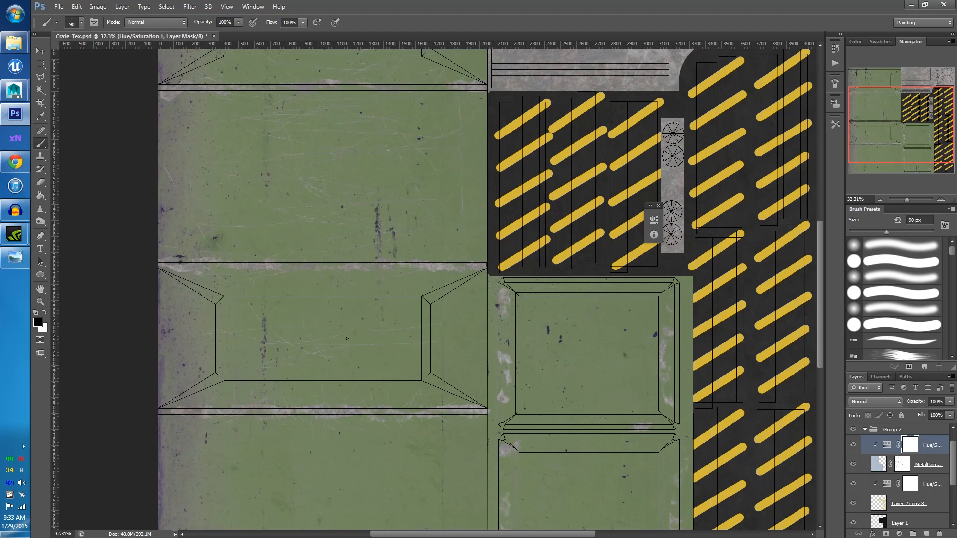
{"action": "key", "text": "bracketleft"}
{"action": "key", "text": "bracketleft"}
{"action": "left_click_drag", "start_coordinate": [403, 320], "coordinate": [228, 373]}
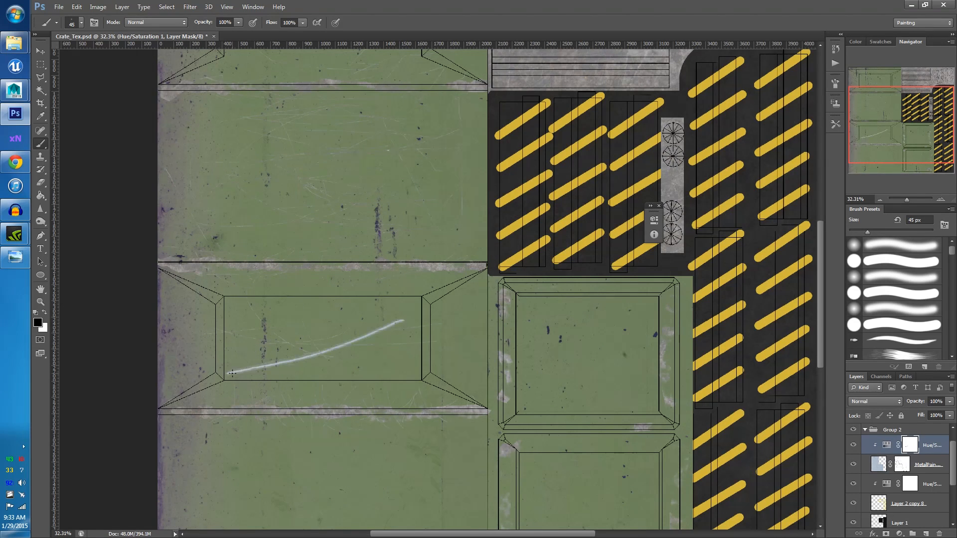
{"action": "left_click_drag", "start_coordinate": [423, 168], "coordinate": [300, 184]}
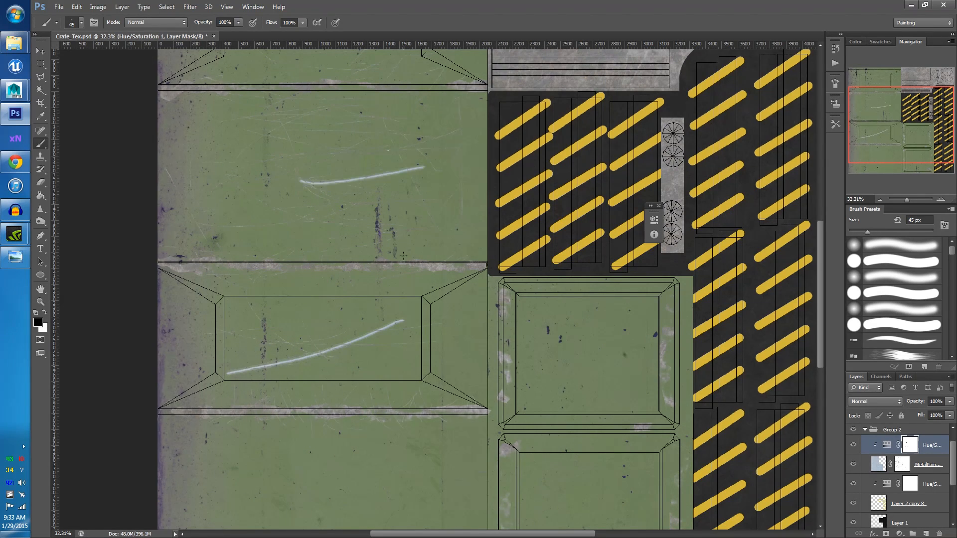
{"action": "scroll", "coordinate": [344, 461], "scroll_direction": "down", "scroll_amount": 3, "text": "alt"}
{"action": "scroll", "coordinate": [344, 461], "scroll_direction": "down", "scroll_amount": 1, "text": "alt"}
{"action": "left_click_drag", "start_coordinate": [335, 356], "coordinate": [364, 401]}
{"action": "left_click_drag", "start_coordinate": [372, 362], "coordinate": [392, 384]}
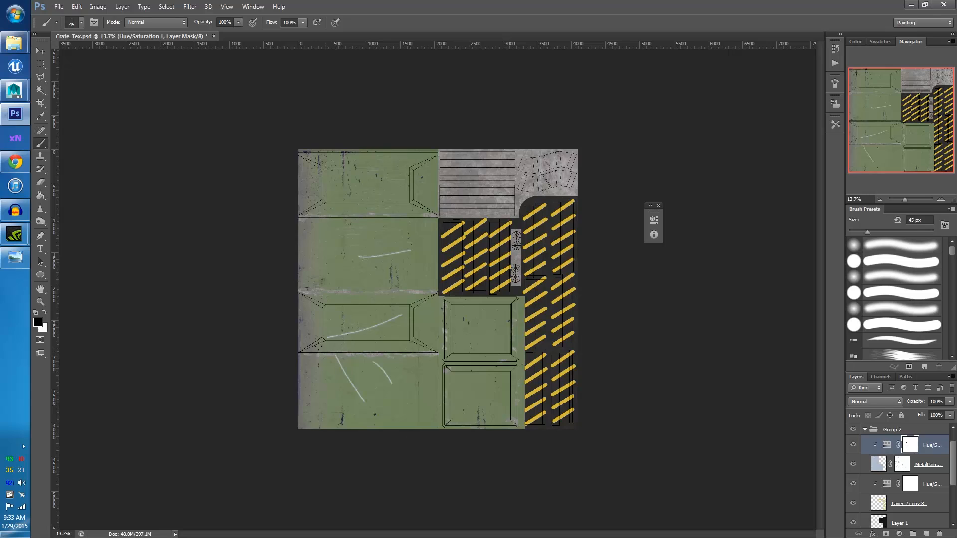
{"action": "scroll", "coordinate": [332, 191], "scroll_direction": "up", "scroll_amount": 4, "text": "alt"}
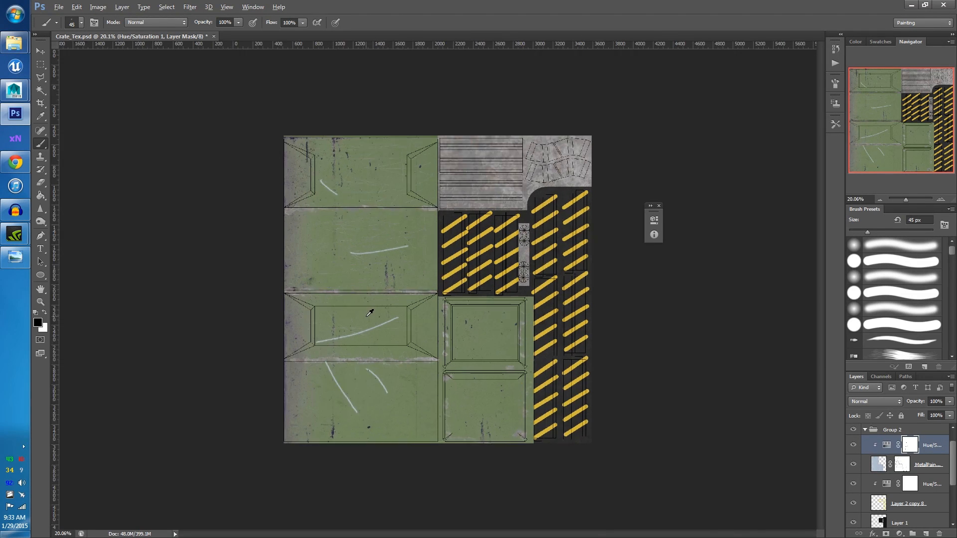
{"action": "scroll", "coordinate": [332, 206], "scroll_direction": "up", "scroll_amount": 1, "text": "alt"}
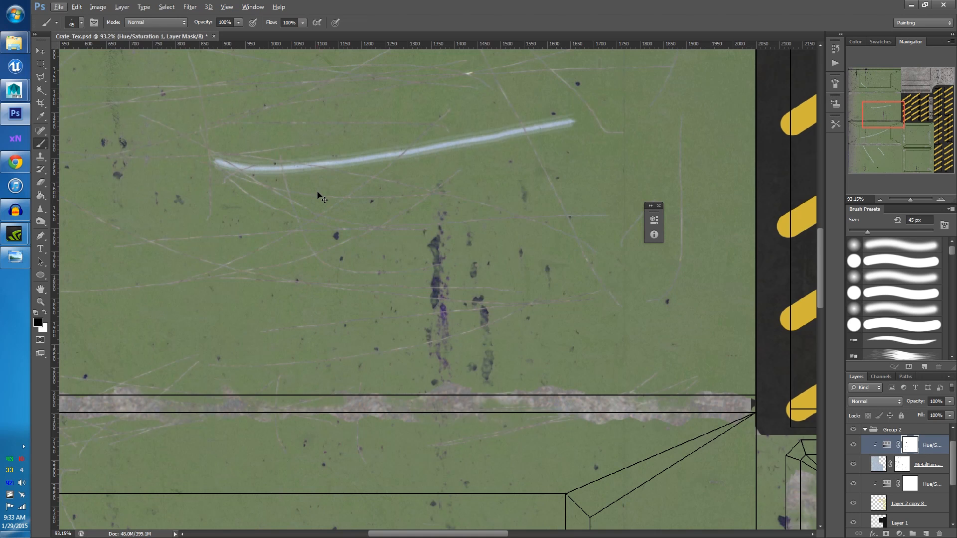
{"action": "key", "text": "ctrl+z"}
{"action": "key", "text": "ctrl+z"}
{"action": "scroll", "coordinate": [419, 304], "scroll_direction": "down", "scroll_amount": 3, "text": "alt"}
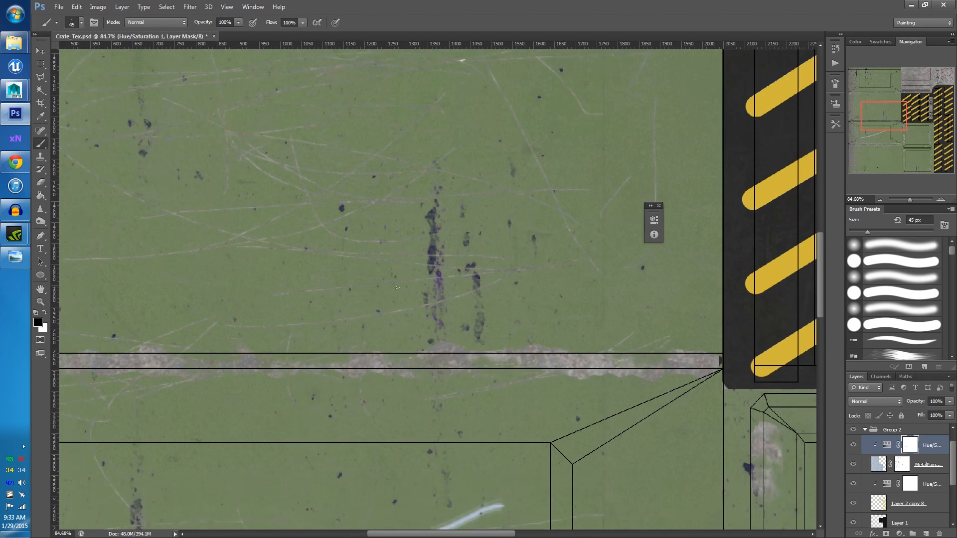
{"action": "scroll", "coordinate": [419, 304], "scroll_direction": "down", "scroll_amount": 1, "text": "alt"}
{"action": "key", "text": "ctrl+z"}
{"action": "scroll", "coordinate": [419, 307], "scroll_direction": "down", "scroll_amount": 2, "text": "alt"}
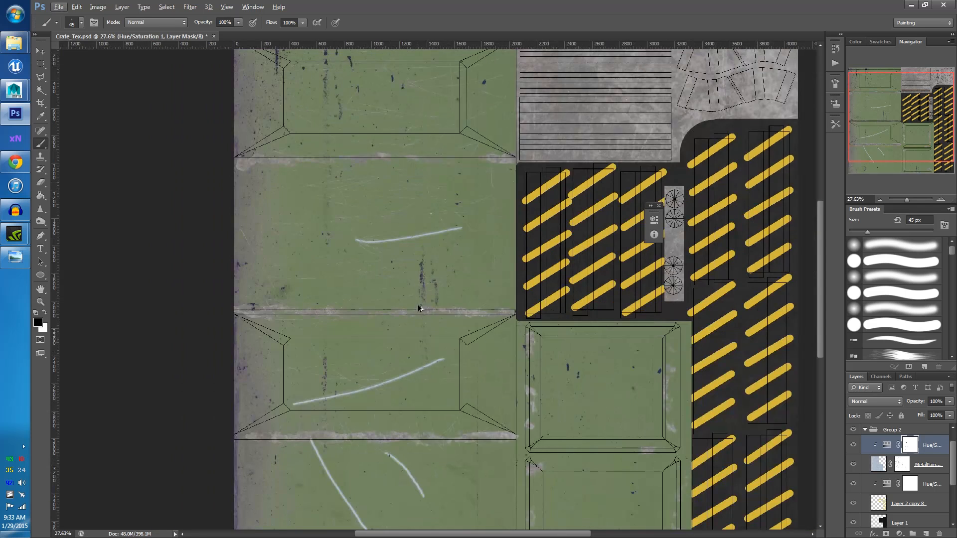
{"action": "key", "text": "ctrl+alt+z"}
{"action": "key", "text": "ctrl+alt+z"}
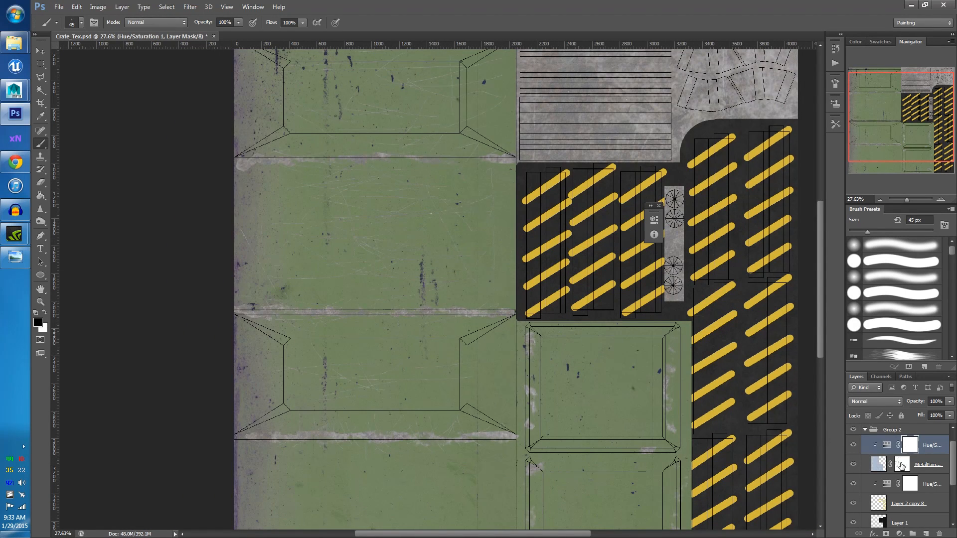
On the MetalPainted mask, paint light scratches across the lower panel and lower-right box
{"action": "left_click", "coordinate": [899, 464]}
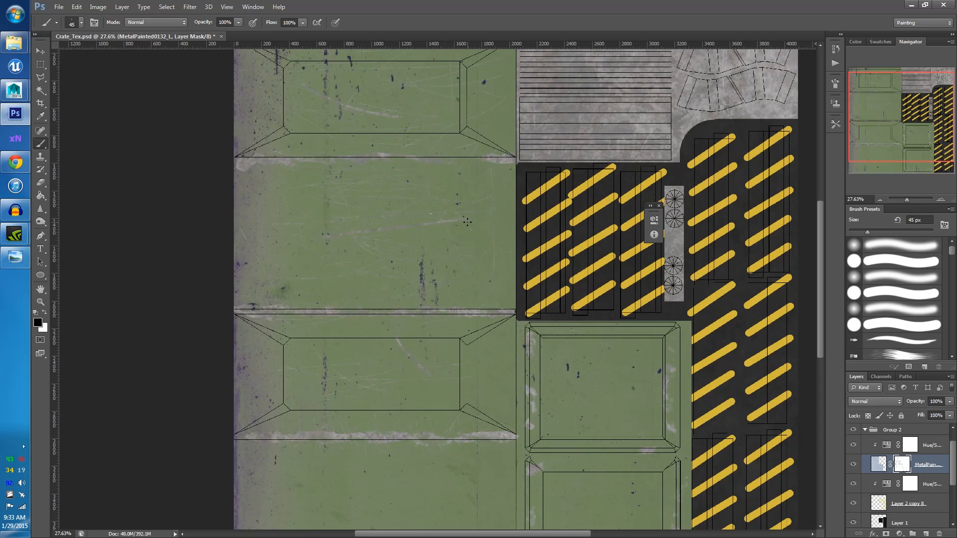
{"action": "scroll", "coordinate": [364, 441], "scroll_direction": "down", "scroll_amount": 3}
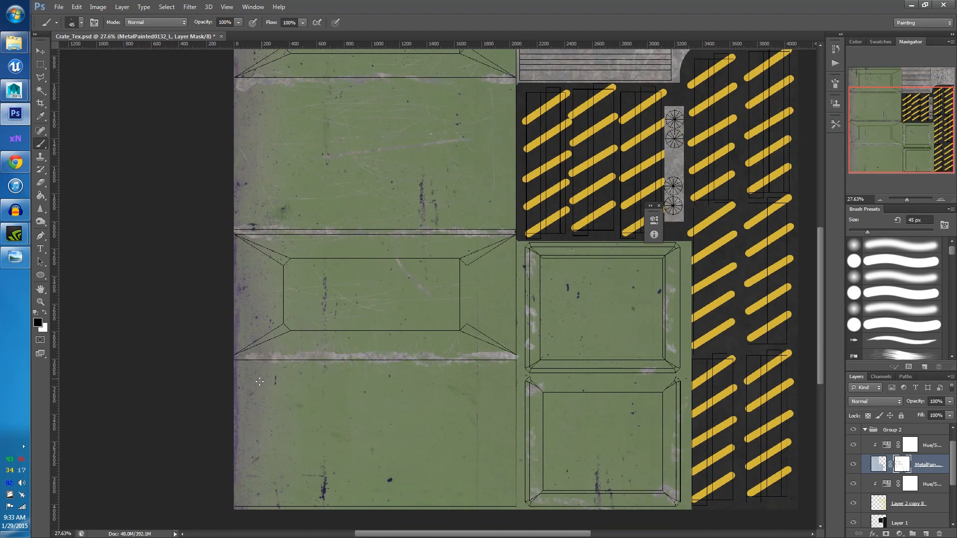
{"action": "left_click_drag", "start_coordinate": [259, 382], "coordinate": [325, 366]}
{"action": "left_click_drag", "start_coordinate": [503, 380], "coordinate": [405, 365]}
{"action": "left_click_drag", "start_coordinate": [559, 276], "coordinate": [593, 321]}
{"action": "left_click_drag", "start_coordinate": [576, 313], "coordinate": [629, 297]}
{"action": "left_click_drag", "start_coordinate": [605, 452], "coordinate": [622, 451]}
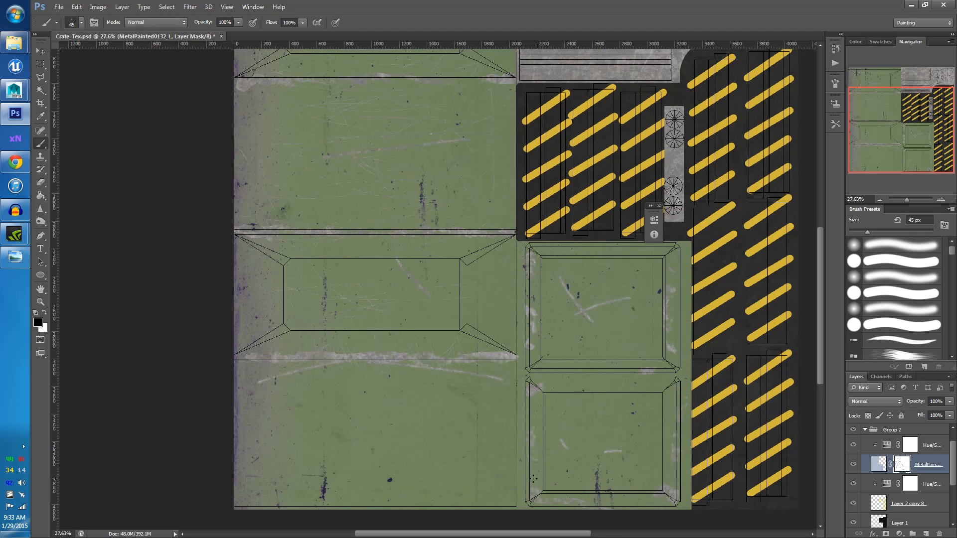
Shrink the brush and add thinner scratch strokes inside the lower-right box
{"action": "key", "text": "bracketleft"}
{"action": "key", "text": "bracketleft"}
{"action": "left_click_drag", "start_coordinate": [607, 412], "coordinate": [642, 457]}
{"action": "left_click_drag", "start_coordinate": [560, 475], "coordinate": [635, 450]}
{"action": "key", "text": "bracketleft"}
{"action": "key", "text": "bracketleft"}
{"action": "key", "text": "bracketleft"}
{"action": "scroll", "coordinate": [628, 280], "scroll_direction": "up", "scroll_amount": 3}
{"action": "key", "text": "bracketright"}
{"action": "key", "text": "bracketright"}
{"action": "key", "text": "bracketright"}
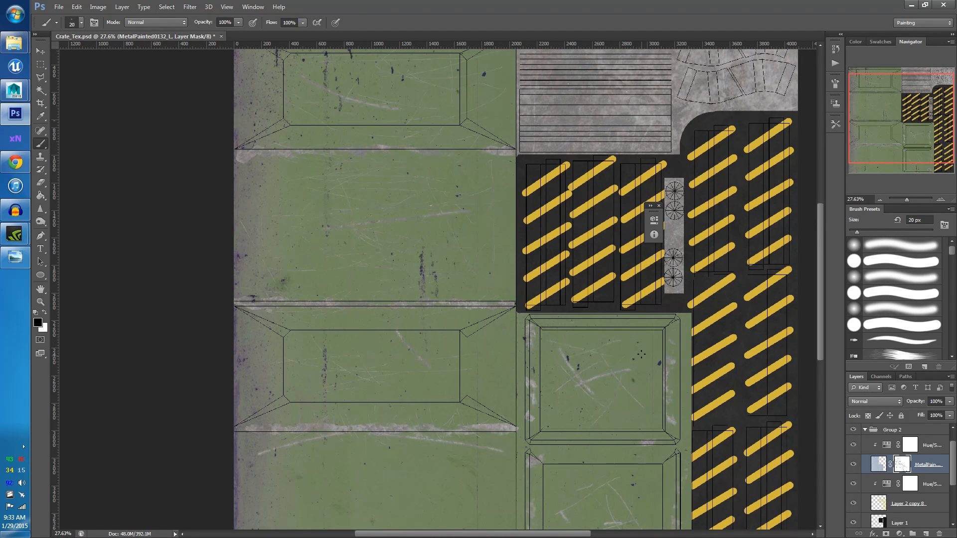
{"action": "scroll", "coordinate": [628, 416], "scroll_direction": "up", "scroll_amount": 8, "text": "alt"}
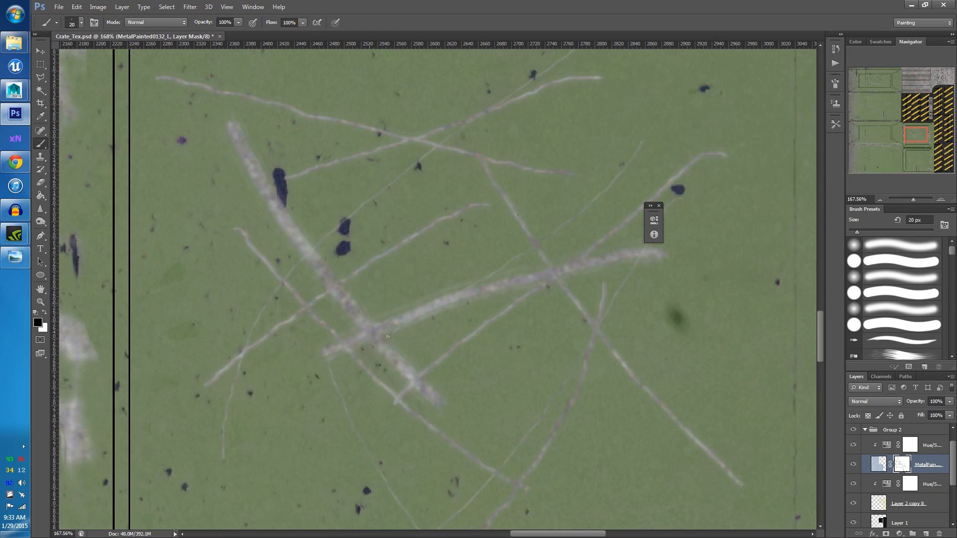
{"action": "scroll", "coordinate": [388, 337], "scroll_direction": "down", "scroll_amount": 9, "text": "alt"}
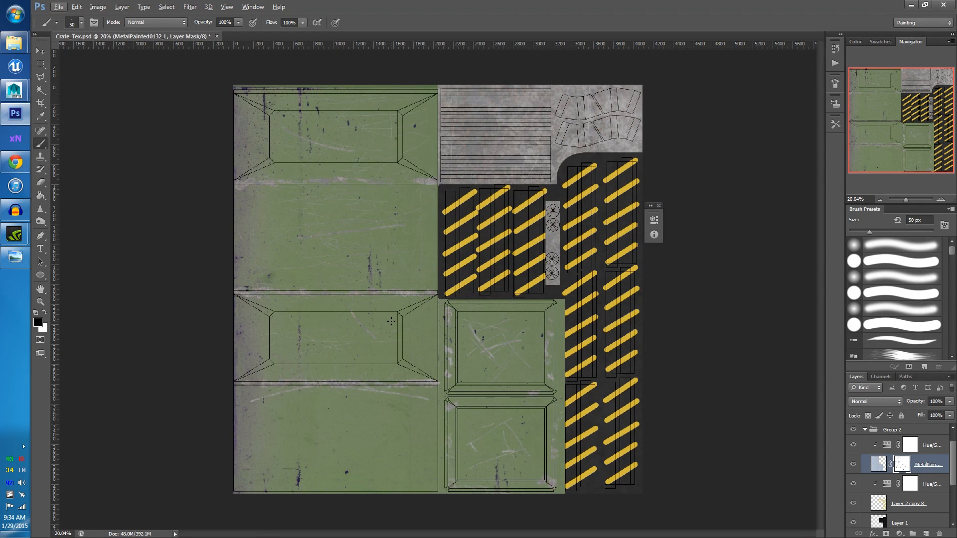
Pick the 60 px grunge brush tip and enlarge the brush to 175 px
{"action": "left_click", "coordinate": [835, 83]}
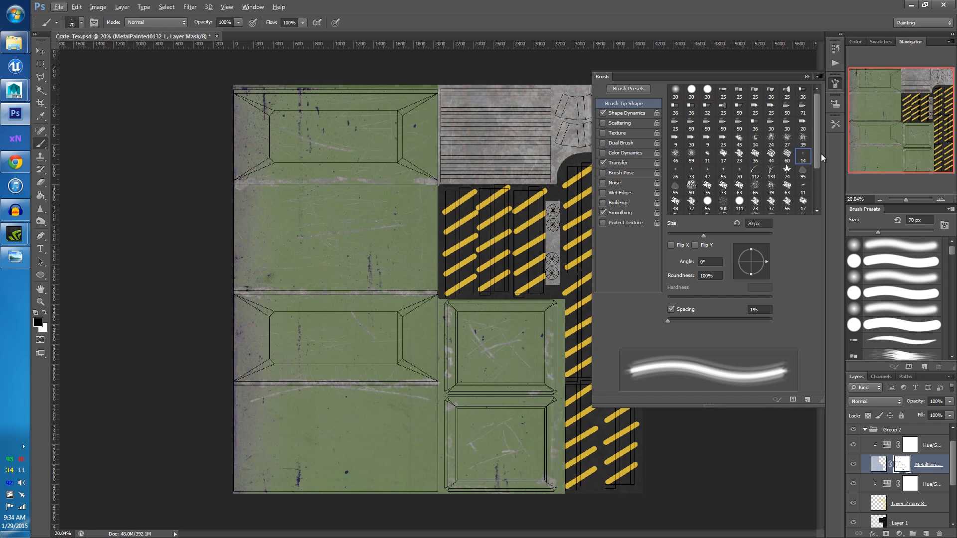
{"action": "left_click_drag", "start_coordinate": [814, 171], "coordinate": [812, 182]}
{"action": "left_click", "coordinate": [803, 171]}
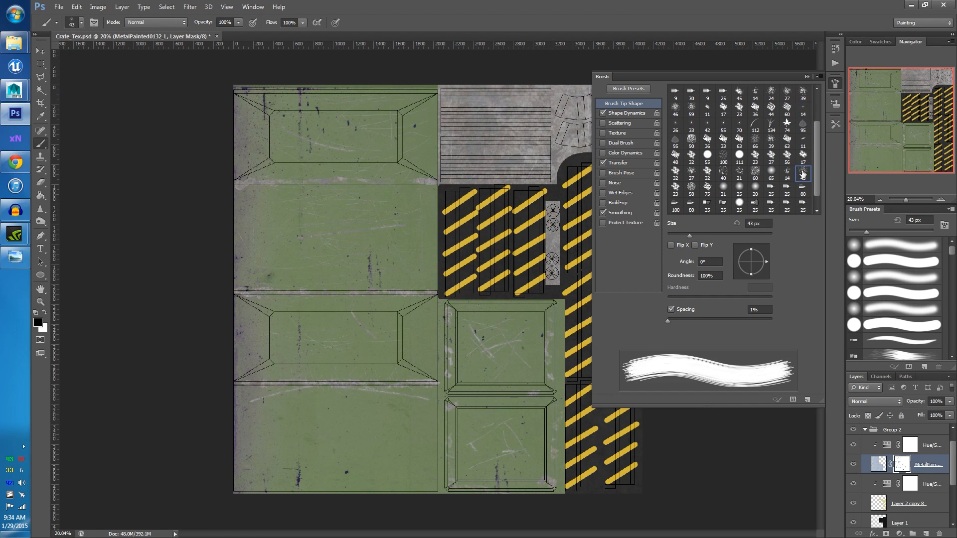
{"action": "left_click", "coordinate": [756, 171]}
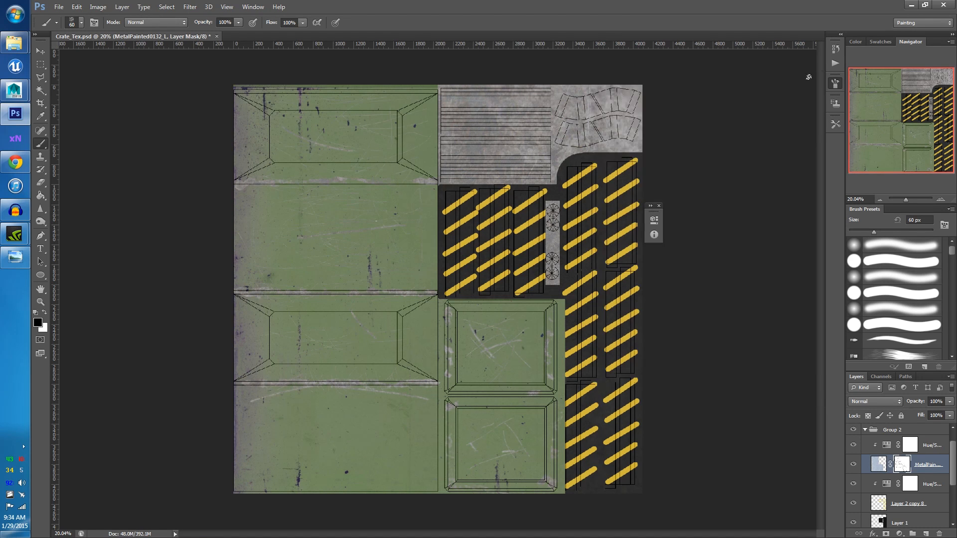
{"action": "left_click", "coordinate": [806, 76]}
{"action": "key", "text": "bracketright"}
{"action": "key", "text": "bracketright"}
{"action": "key", "text": "bracketright"}
{"action": "key", "text": "bracketright"}
{"action": "key", "text": "bracketright"}
{"action": "key", "text": "bracketright"}
{"action": "key", "text": "bracketright"}
{"action": "key", "text": "bracketright"}
{"action": "key", "text": "bracketright"}
{"action": "key", "text": "bracketright"}
{"action": "key", "text": "bracketright"}
{"action": "key", "text": "bracketright"}
Set the foreground colour to grey #707070 in the Color Picker
{"action": "left_click", "coordinate": [39, 323]}
{"action": "left_click_drag", "start_coordinate": [65, 282], "coordinate": [47, 268]}
{"action": "left_click", "coordinate": [293, 189]}
{"action": "scroll", "coordinate": [375, 404], "scroll_direction": "up", "scroll_amount": 5, "text": "alt"}
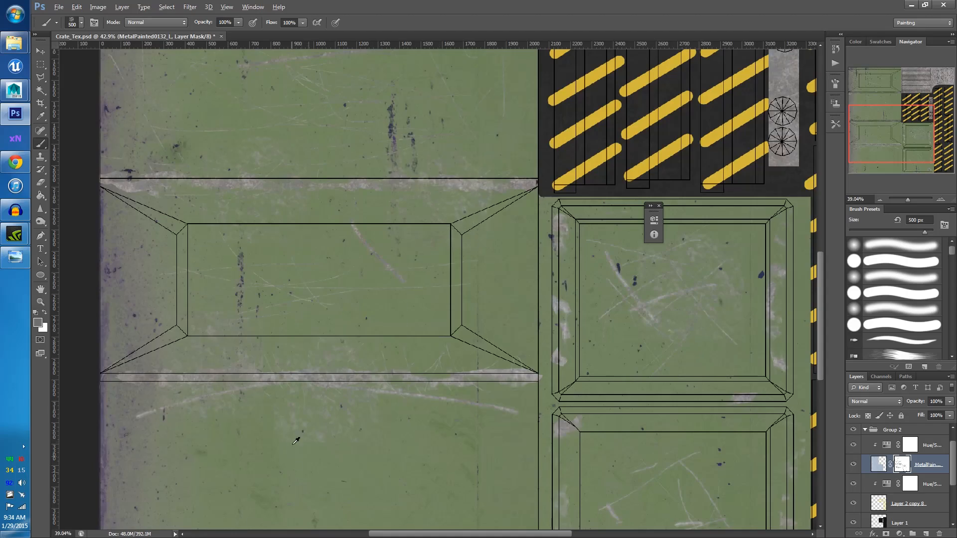
{"action": "scroll", "coordinate": [326, 214], "scroll_direction": "down", "scroll_amount": 5, "text": "alt"}
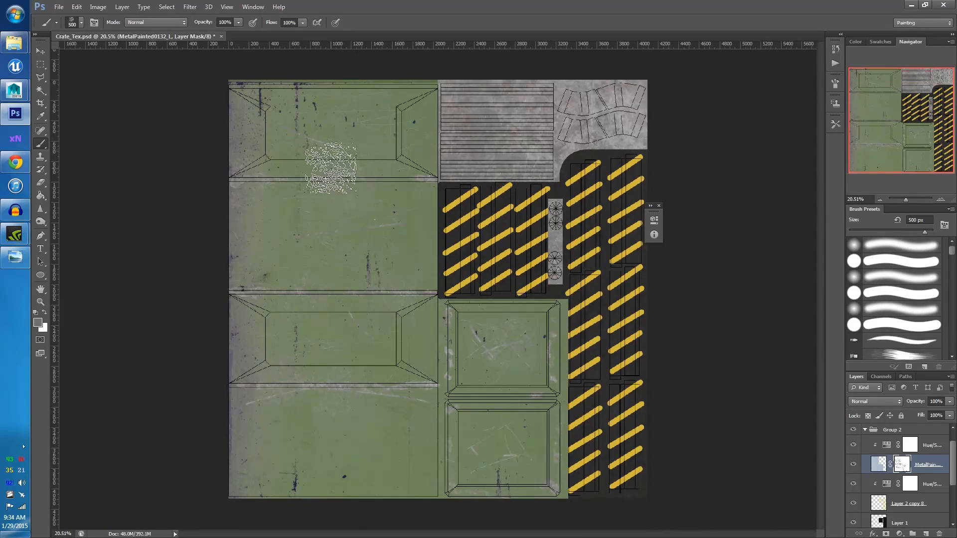
{"action": "scroll", "coordinate": [309, 366], "scroll_direction": "up", "scroll_amount": 5, "text": "alt"}
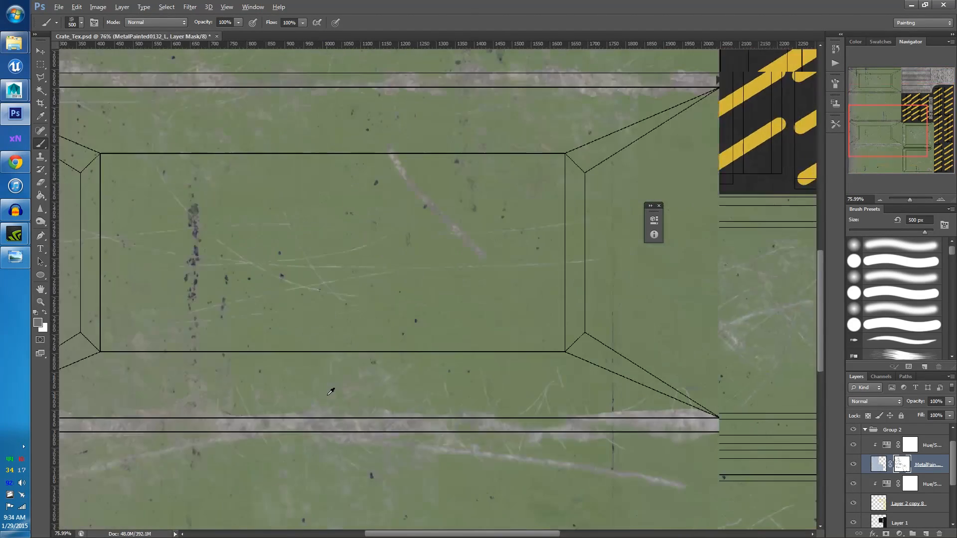
{"action": "scroll", "coordinate": [564, 444], "scroll_direction": "down", "scroll_amount": 4, "text": "alt"}
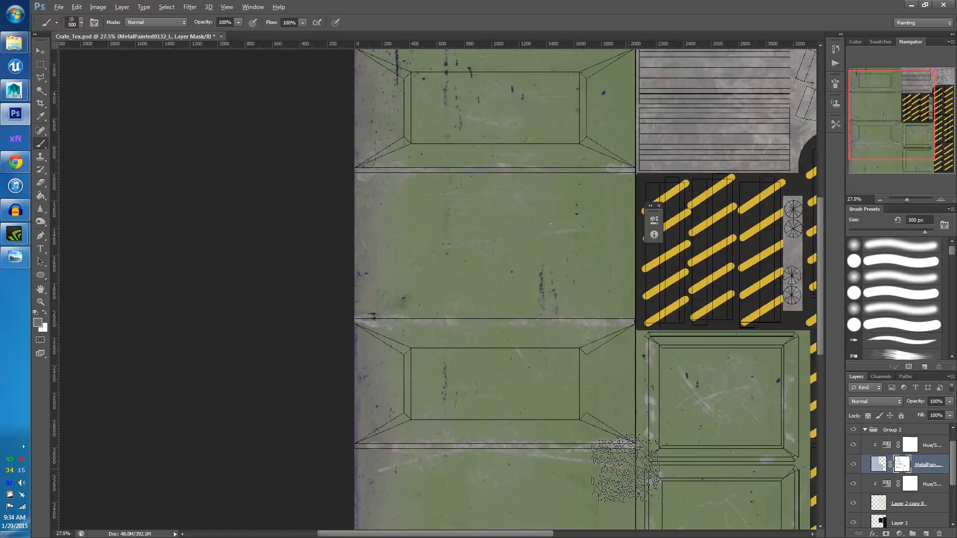
{"action": "scroll", "coordinate": [600, 465], "scroll_direction": "up", "scroll_amount": 2, "text": "alt"}
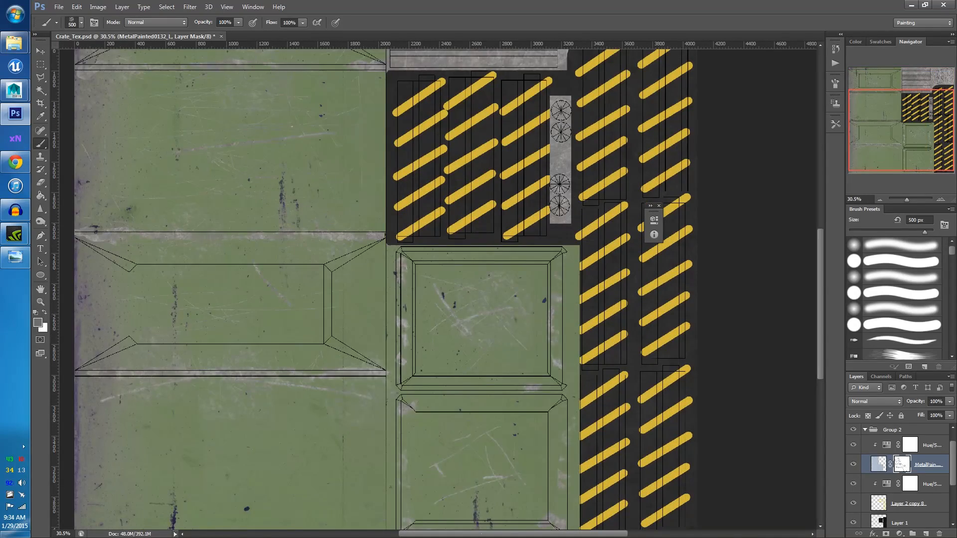
{"action": "scroll", "coordinate": [418, 426], "scroll_direction": "down", "scroll_amount": 3, "text": "alt"}
{"action": "scroll", "coordinate": [423, 379], "scroll_direction": "up", "scroll_amount": 6, "text": "alt"}
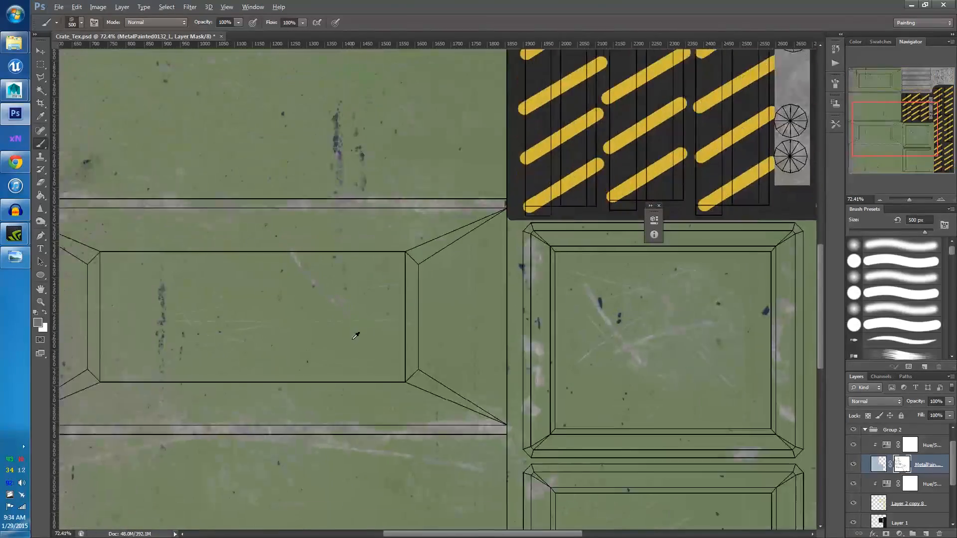
{"action": "scroll", "coordinate": [586, 369], "scroll_direction": "down", "scroll_amount": 6, "text": "alt"}
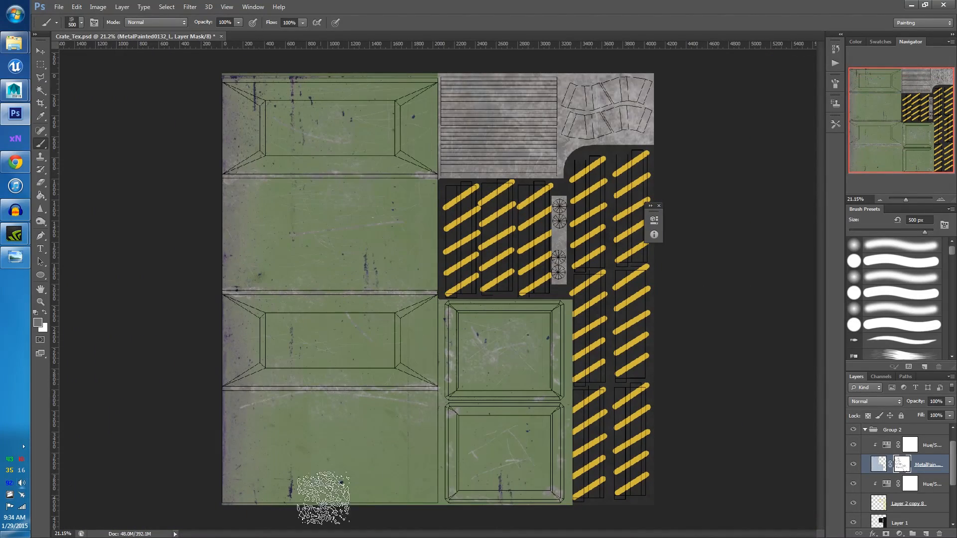
{"action": "scroll", "coordinate": [613, 403], "scroll_direction": "up", "scroll_amount": 1, "text": "alt"}
{"action": "scroll", "coordinate": [696, 321], "scroll_direction": "up", "scroll_amount": 2, "text": "alt"}
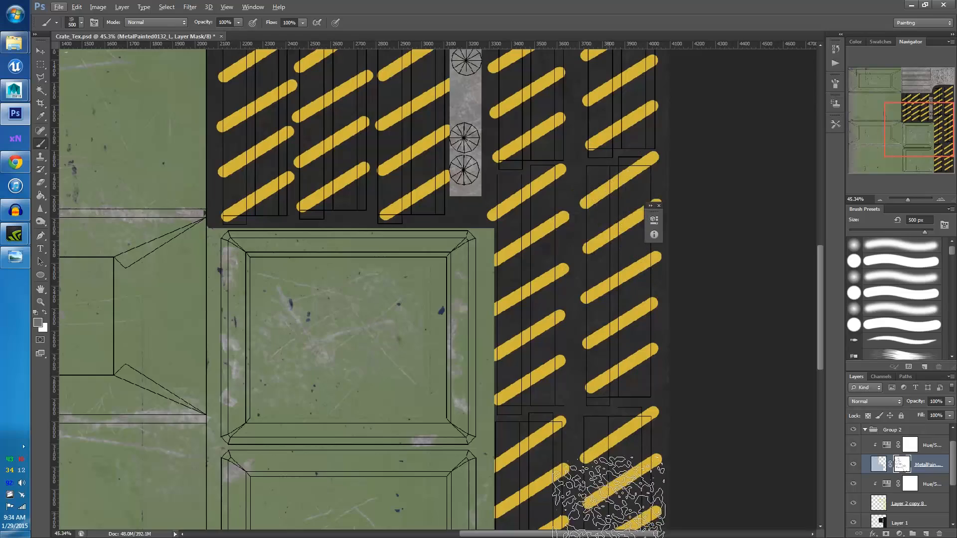
{"action": "scroll", "coordinate": [613, 493], "scroll_direction": "down", "scroll_amount": 3, "text": "alt"}
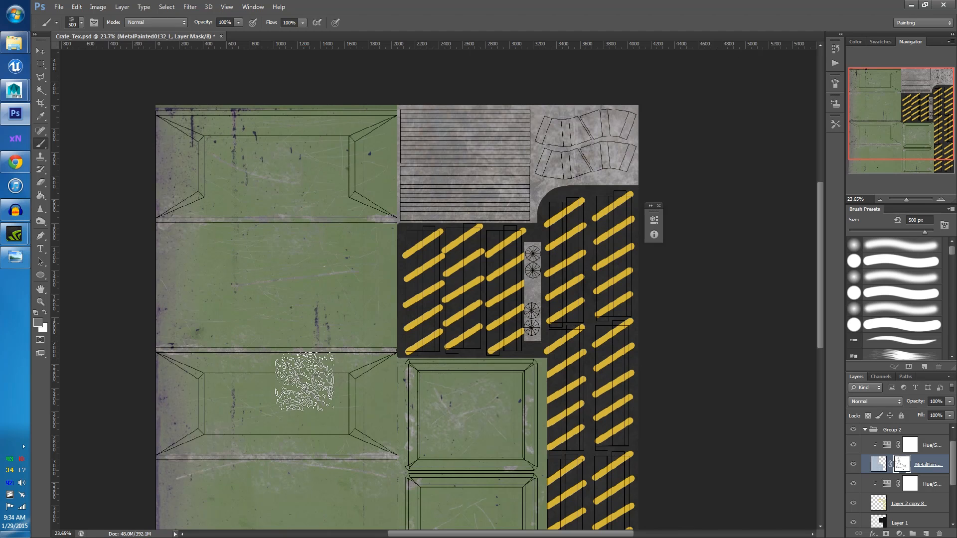
{"action": "scroll", "coordinate": [733, 446], "scroll_direction": "down", "scroll_amount": 1, "text": "alt"}
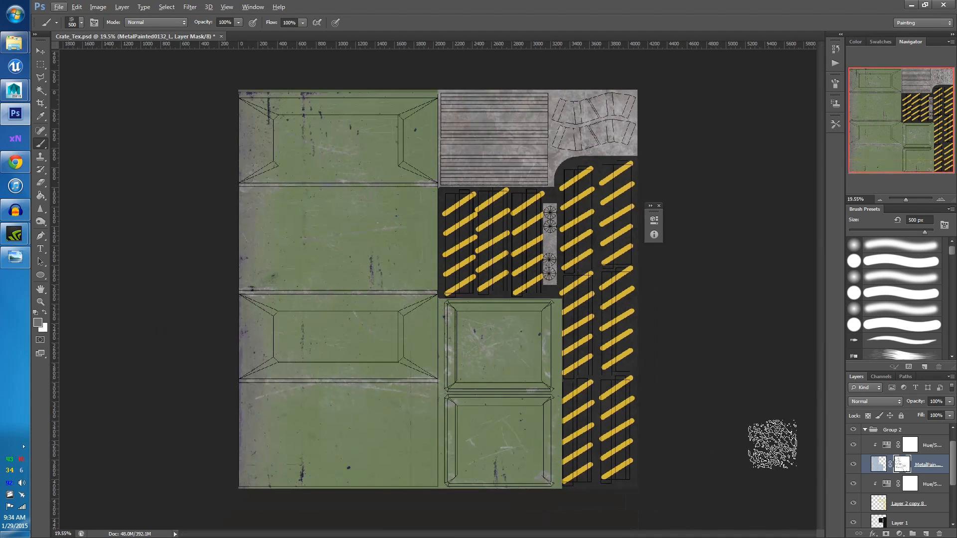
Collapse Group 2 and hide Layer 0 copy 4's UV wireframe overlay
{"action": "left_click", "coordinate": [865, 429]}
{"action": "left_click", "coordinate": [854, 449]}
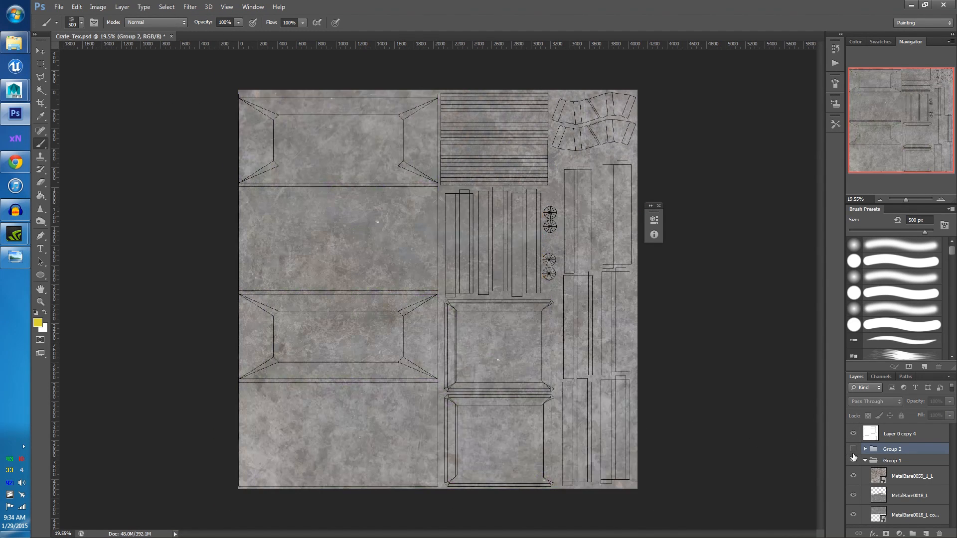
{"action": "left_click", "coordinate": [853, 449]}
{"action": "left_click", "coordinate": [852, 434]}
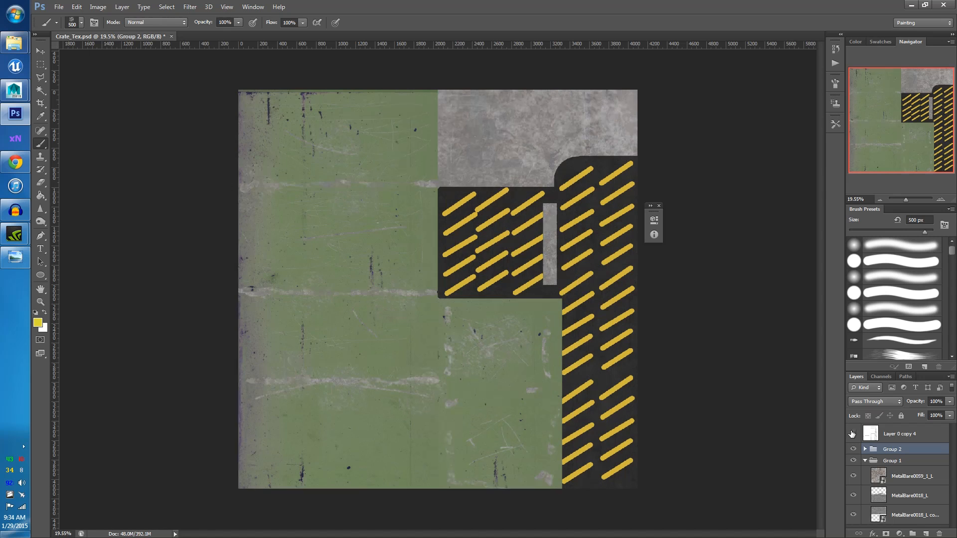
Select the entire texture with Ctrl+A
{"action": "scroll", "coordinate": [337, 359], "scroll_direction": "down", "scroll_amount": 1, "text": "alt"}
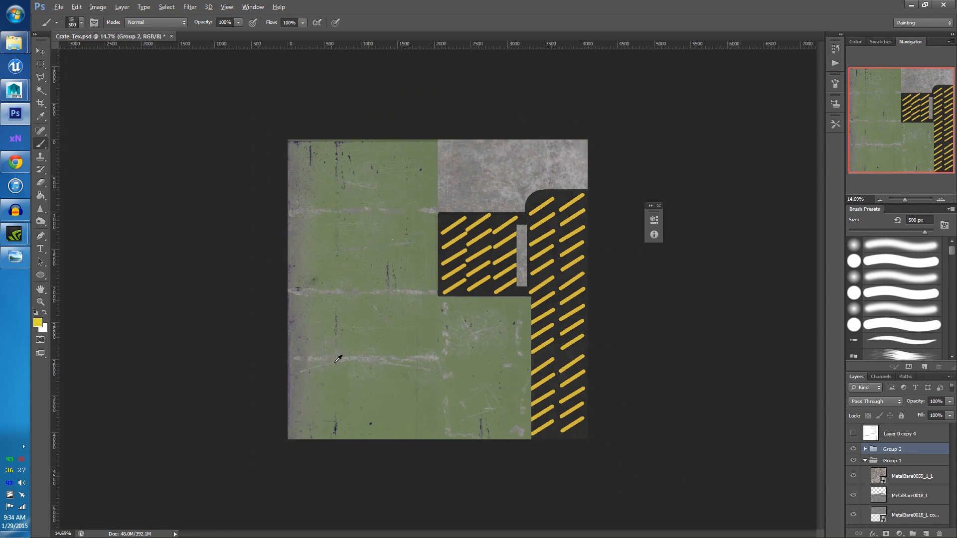
{"action": "scroll", "coordinate": [404, 348], "scroll_direction": "down", "scroll_amount": 1, "text": "alt"}
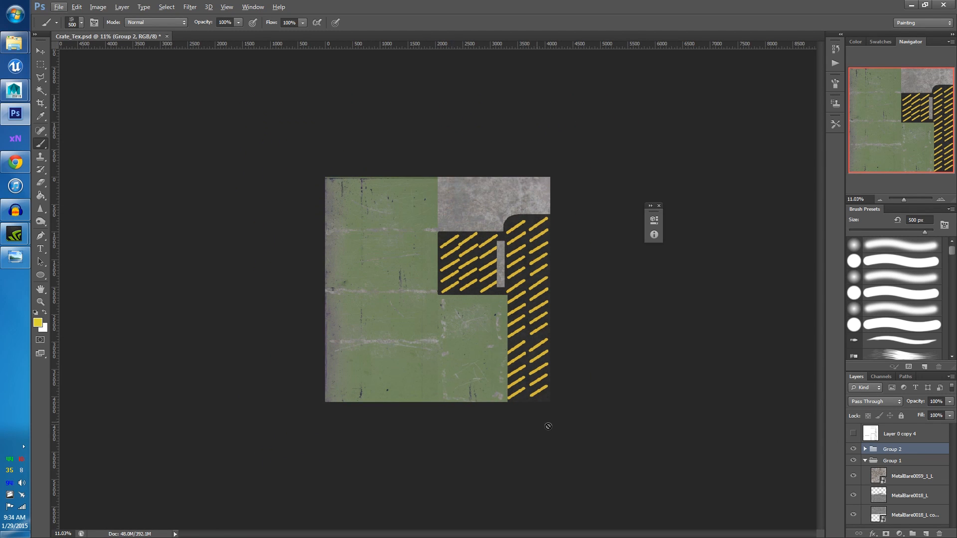
{"action": "key", "text": "ctrl+a"}
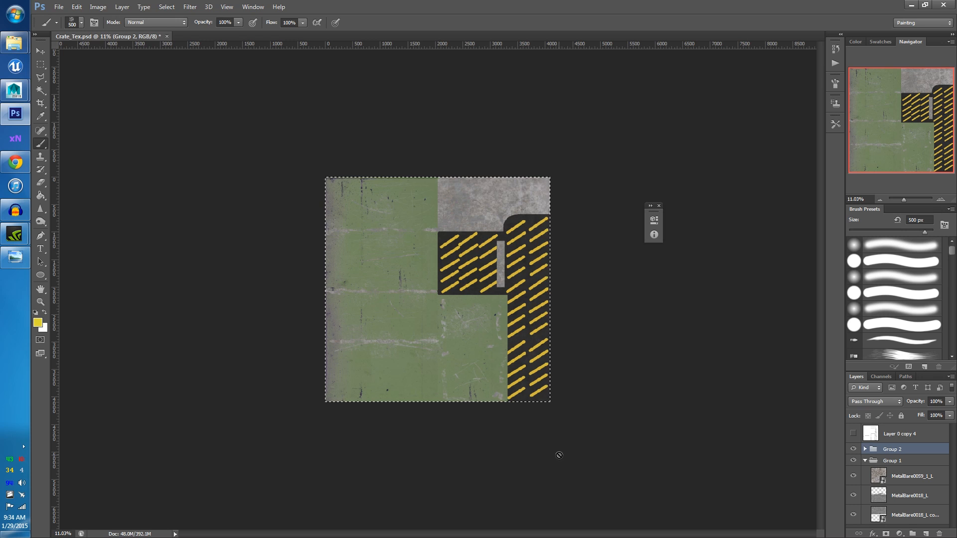
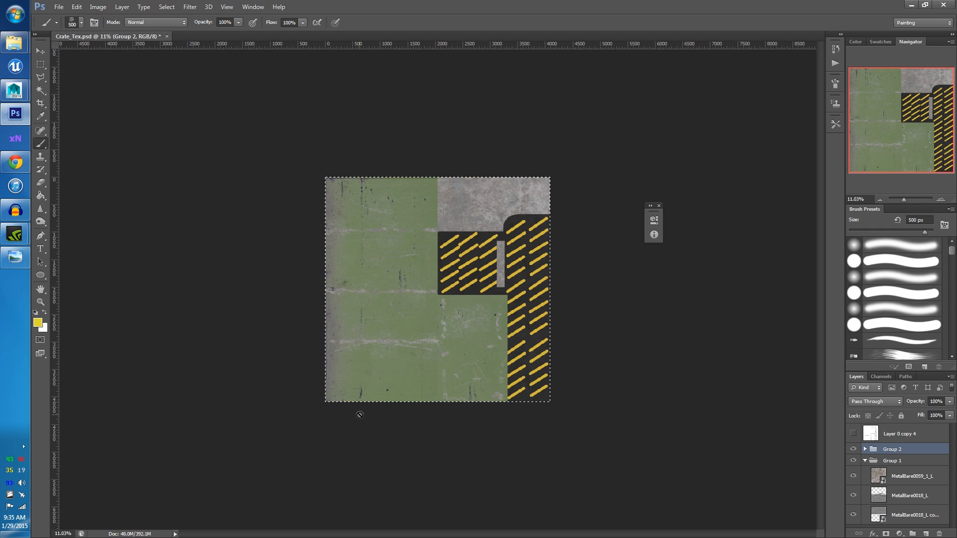
Stamp the visible crate texture into a new merged Layer 2
{"action": "key", "text": "ctrl+shift+c"}
{"action": "key", "text": "ctrl+v"}
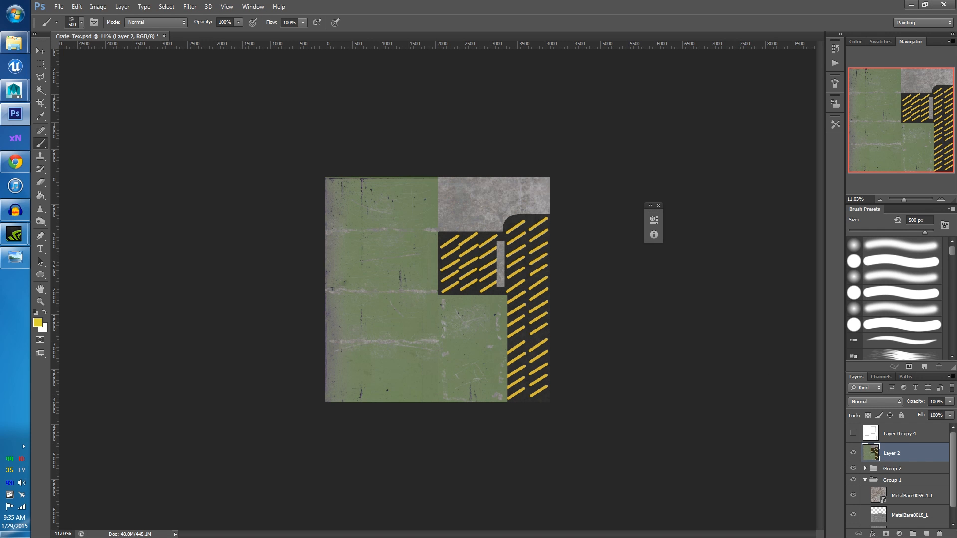
{"action": "scroll", "coordinate": [359, 228], "scroll_direction": "up", "scroll_amount": 10, "text": "alt"}
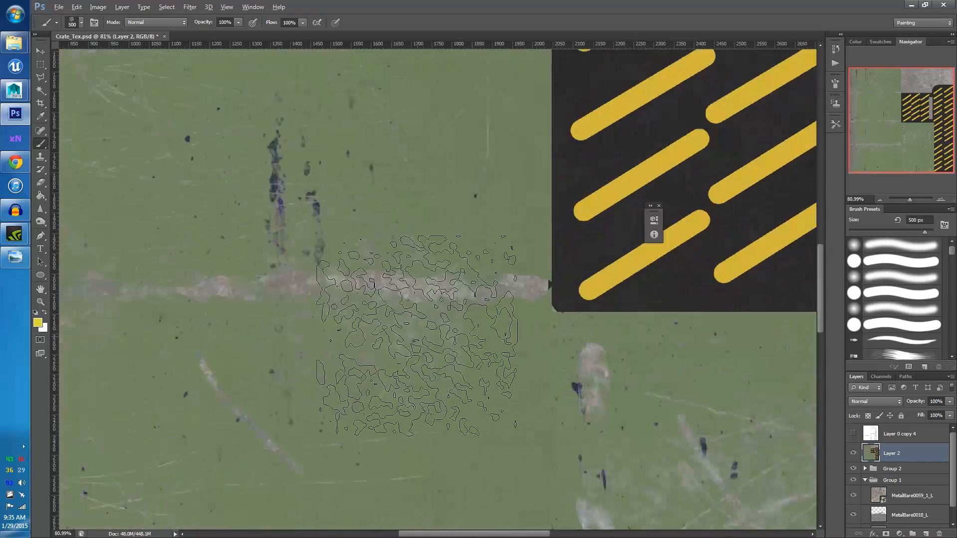
{"action": "scroll", "coordinate": [443, 366], "scroll_direction": "down", "scroll_amount": 5, "text": "alt"}
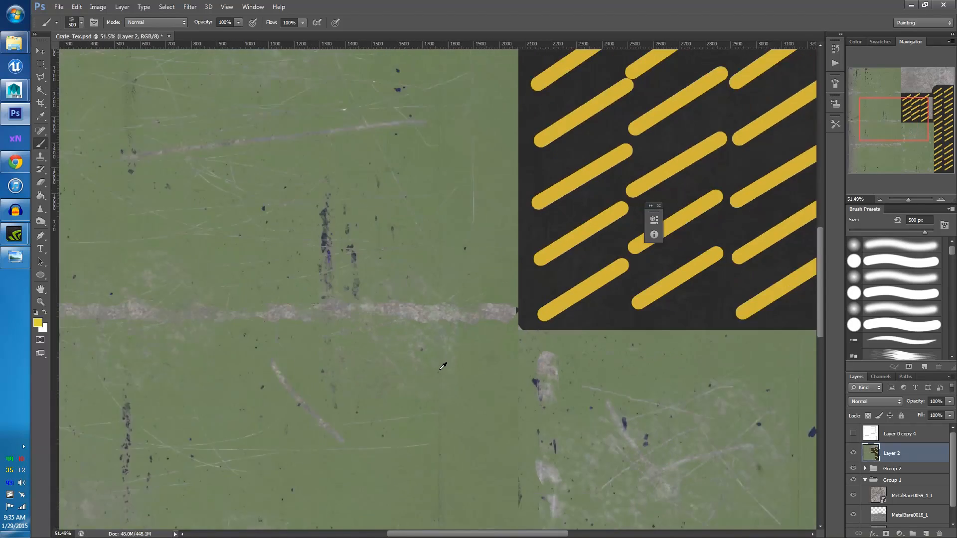
{"action": "scroll", "coordinate": [443, 366], "scroll_direction": "down", "scroll_amount": 1, "text": "alt"}
{"action": "left_click", "coordinate": [47, 53]}
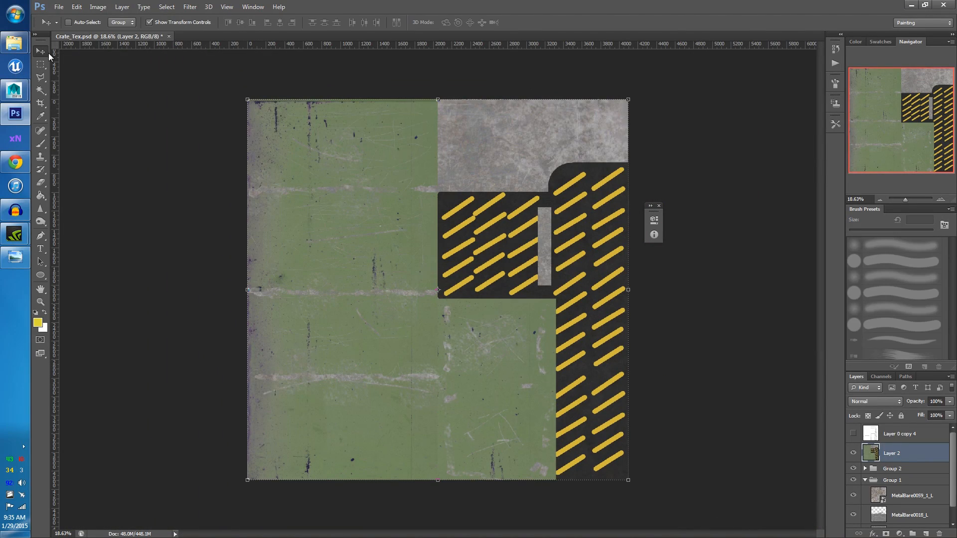
Duplicate Layer 2 to create Layer 2 copy
{"action": "scroll", "coordinate": [384, 349], "scroll_direction": "up", "scroll_amount": 6, "text": "alt"}
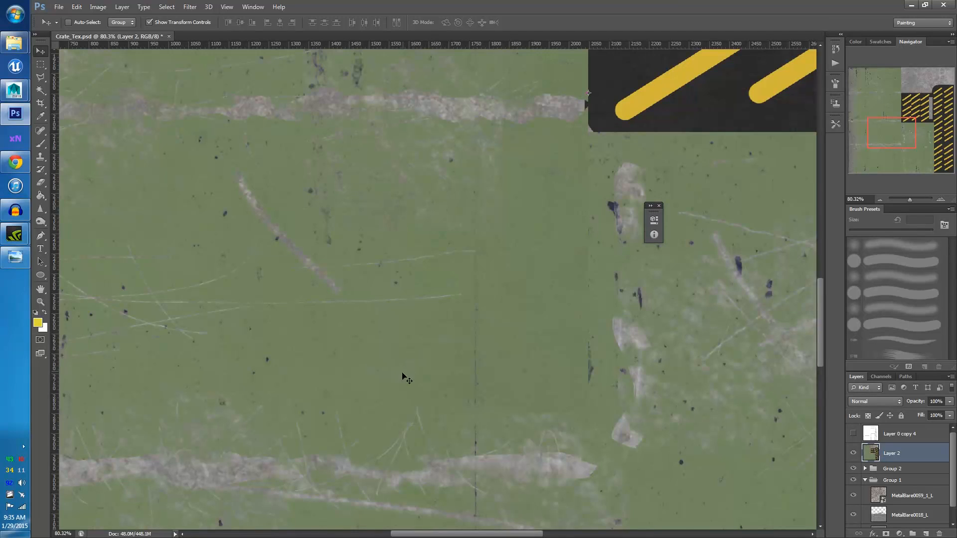
{"action": "scroll", "coordinate": [642, 470], "scroll_direction": "down", "scroll_amount": 6, "text": "alt"}
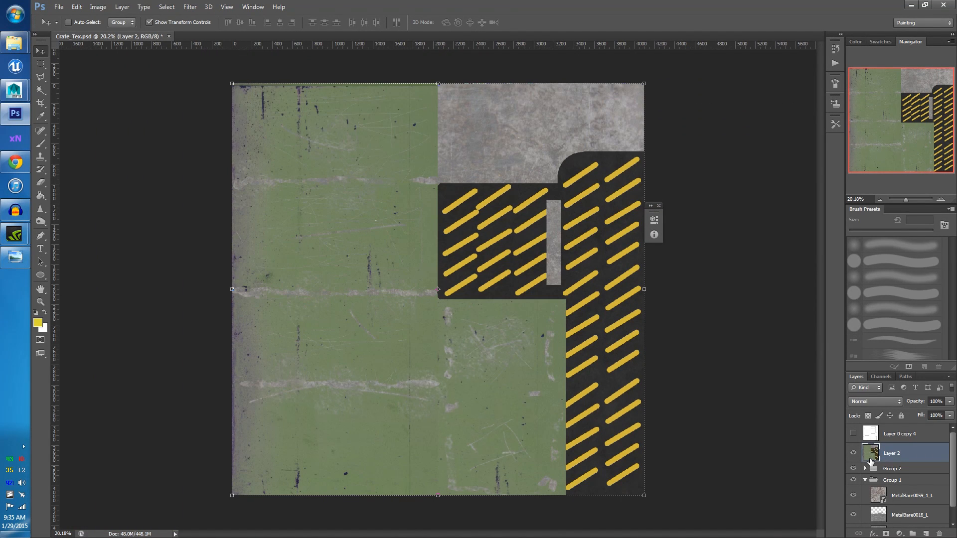
{"action": "left_click_drag", "start_coordinate": [870, 462], "coordinate": [925, 534]}
{"action": "scroll", "coordinate": [889, 445], "scroll_direction": "up", "scroll_amount": 1}
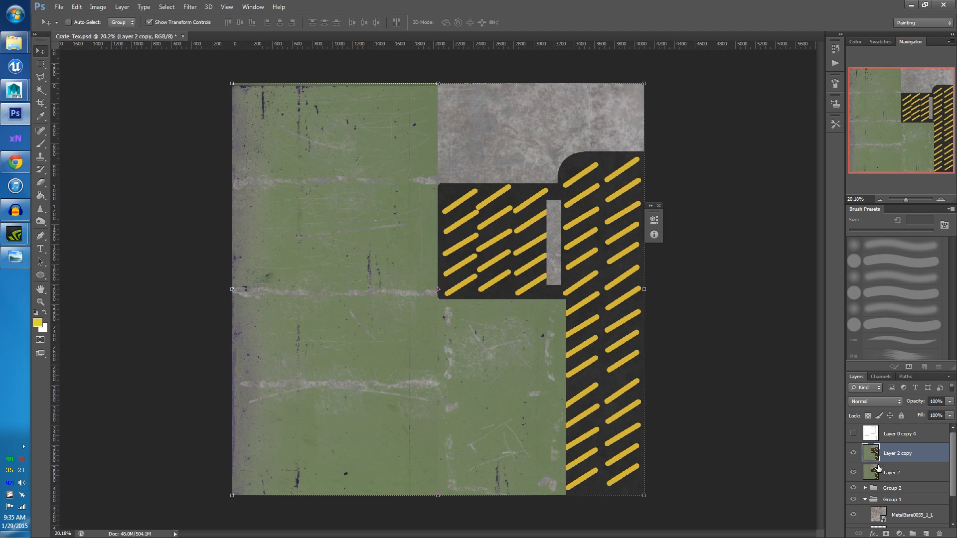
Set up a High Pass filter on Layer 2 copy with a 3.8-pixel radius
{"action": "left_click", "coordinate": [190, 7]}
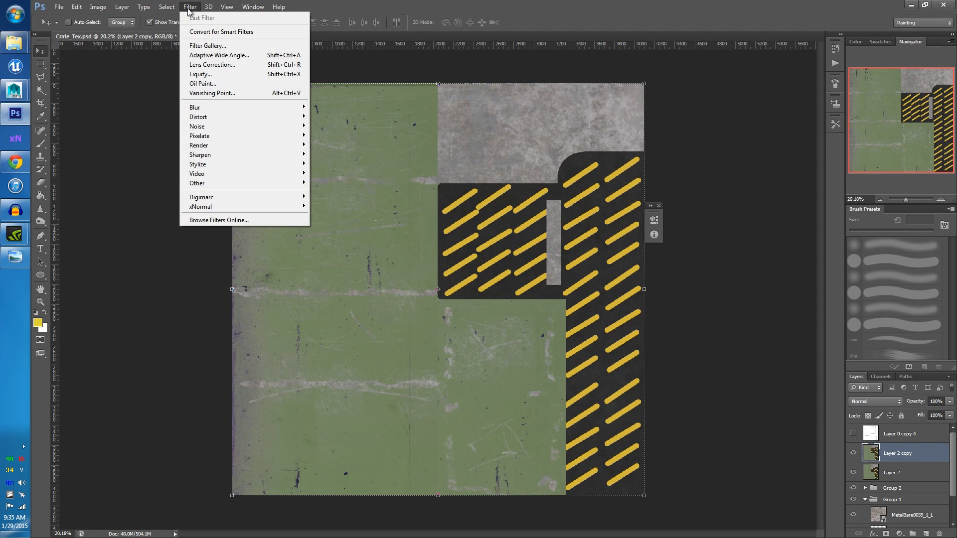
{"action": "mouse_move", "coordinate": [235, 183]}
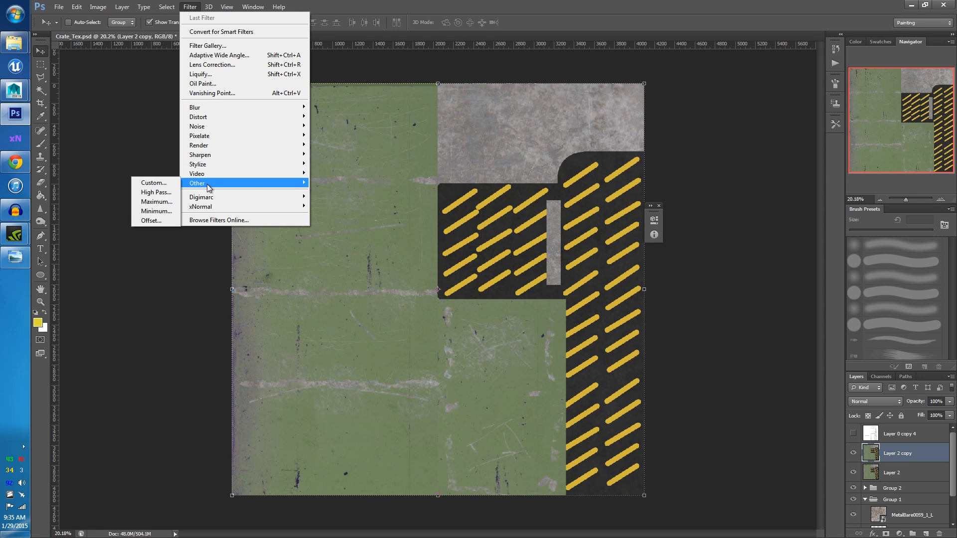
{"action": "left_click", "coordinate": [156, 193]}
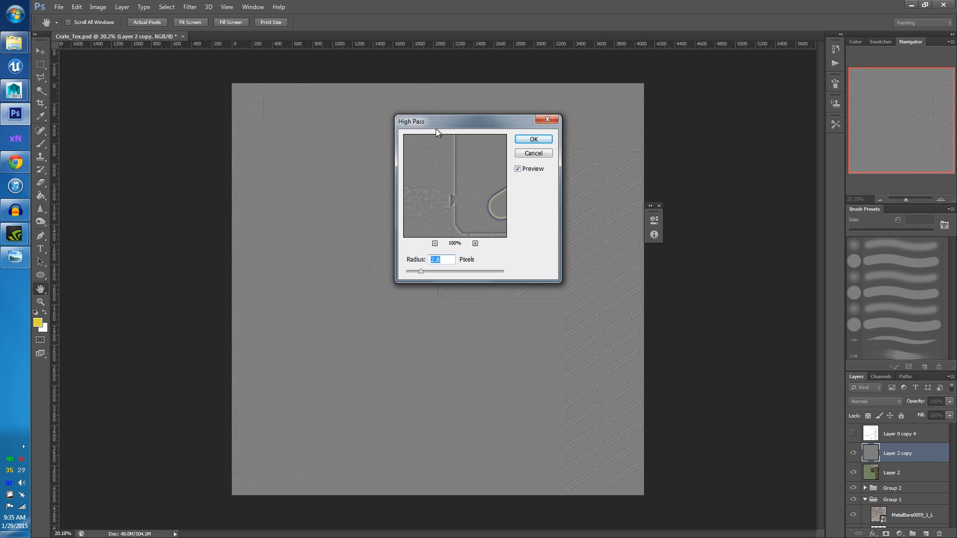
{"action": "left_click_drag", "start_coordinate": [436, 128], "coordinate": [506, 309]}
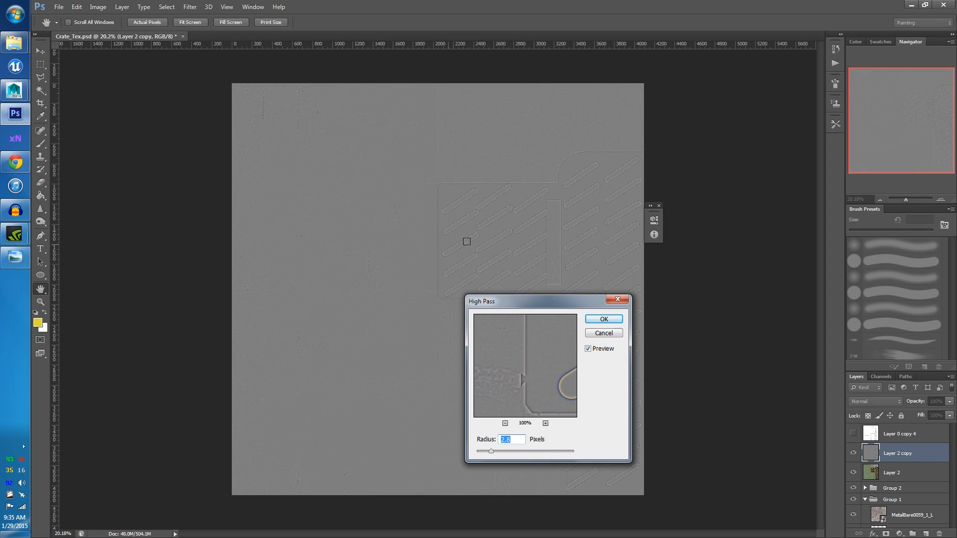
{"action": "mouse_move", "coordinate": [488, 452]}
{"action": "left_mouse_down"}
{"action": "mouse_move", "coordinate": [499, 455]}
{"action": "mouse_move", "coordinate": [487, 451]}
{"action": "left_mouse_up"}
{"action": "left_click_drag", "start_coordinate": [477, 400], "coordinate": [527, 376]}
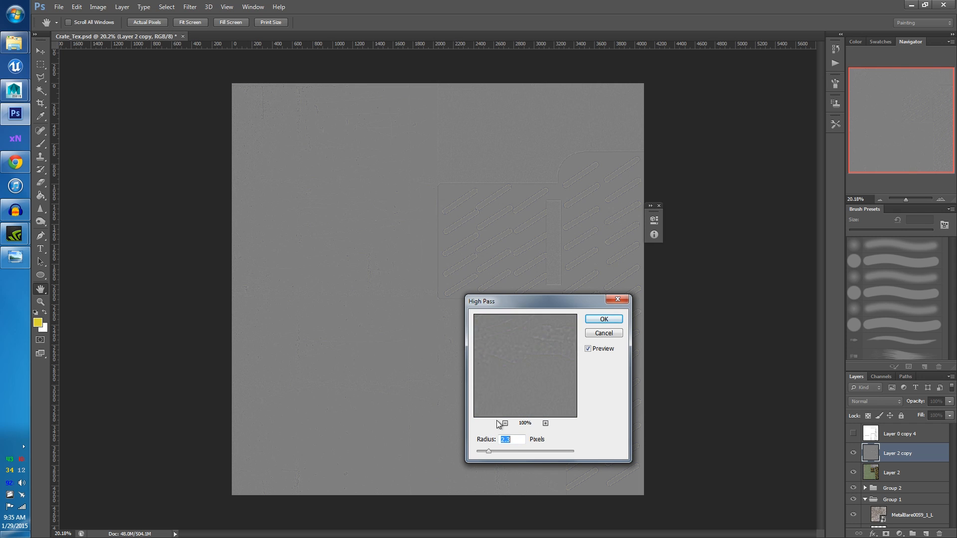
{"action": "left_click_drag", "start_coordinate": [504, 412], "coordinate": [535, 384]}
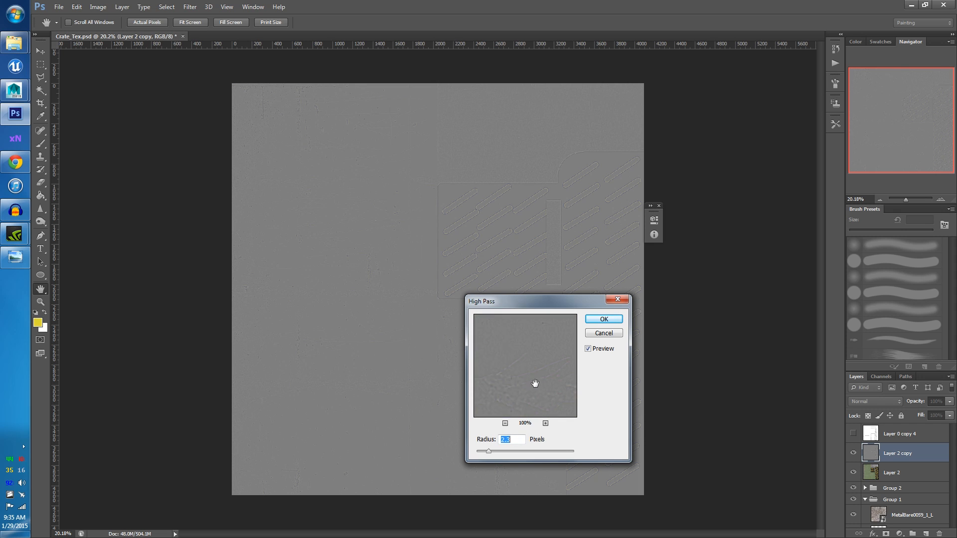
{"action": "left_click", "coordinate": [505, 423]}
{"action": "left_click", "coordinate": [546, 423]}
{"action": "left_click", "coordinate": [545, 423]}
{"action": "left_click", "coordinate": [545, 423]}
{"action": "mouse_move", "coordinate": [491, 451]}
{"action": "left_mouse_down"}
{"action": "mouse_move", "coordinate": [534, 450]}
{"action": "mouse_move", "coordinate": [481, 451]}
{"action": "mouse_move", "coordinate": [489, 450]}
{"action": "left_mouse_up"}
Apply the 3.8-pixel High Pass filter to Layer 2 copy
{"action": "left_click", "coordinate": [595, 320]}
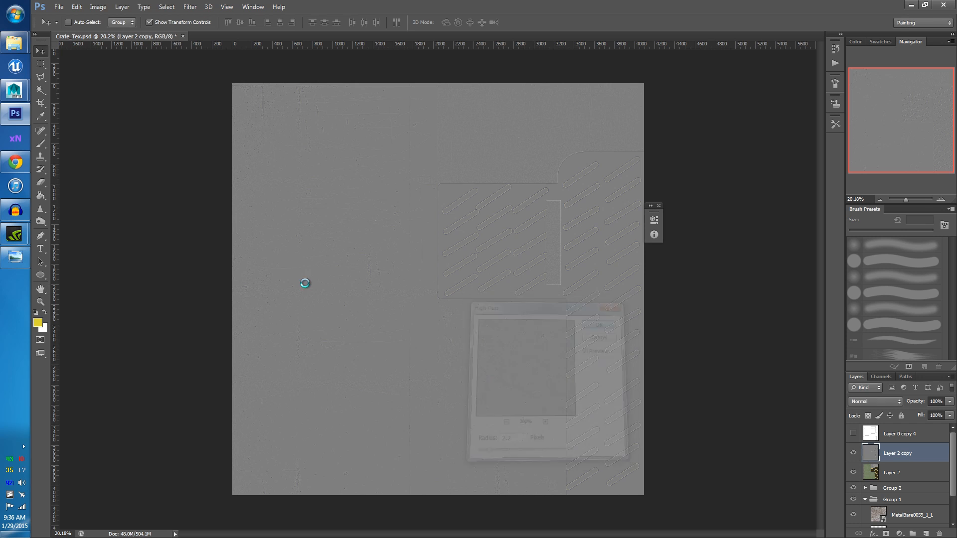
{"action": "scroll", "coordinate": [315, 272], "scroll_direction": "up", "scroll_amount": 12, "text": "alt"}
{"action": "scroll", "coordinate": [329, 235], "scroll_direction": "up", "scroll_amount": 8, "text": "alt"}
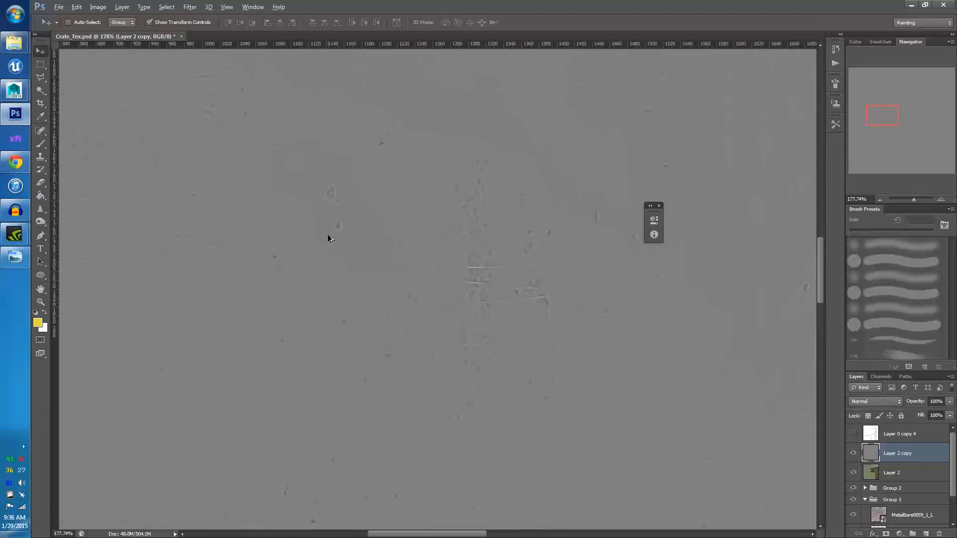
{"action": "scroll", "coordinate": [673, 364], "scroll_direction": "down", "scroll_amount": 1}
{"action": "scroll", "coordinate": [671, 359], "scroll_direction": "down", "scroll_amount": 15, "text": "alt"}
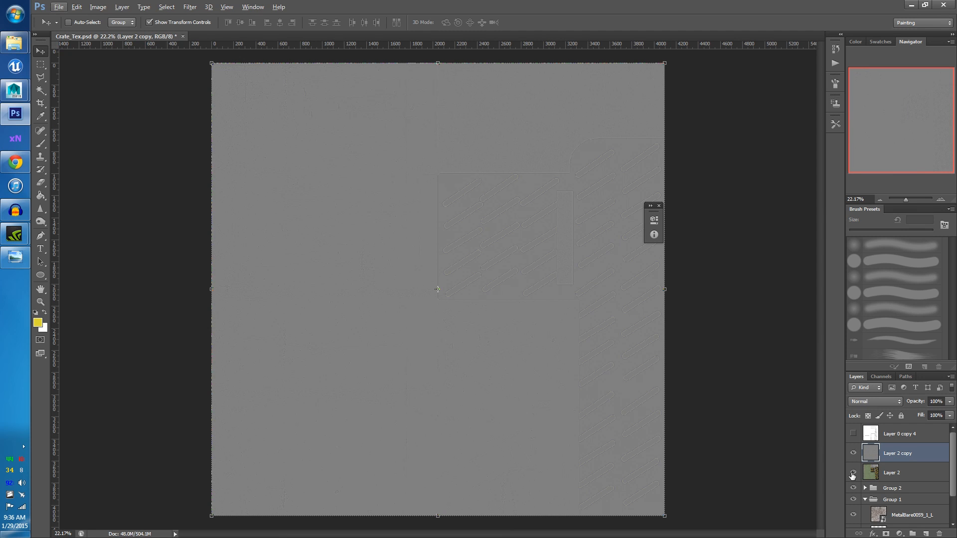
Try out blend modes on Layer 2 copy, starting with Multiply
{"action": "left_click", "coordinate": [875, 401]}
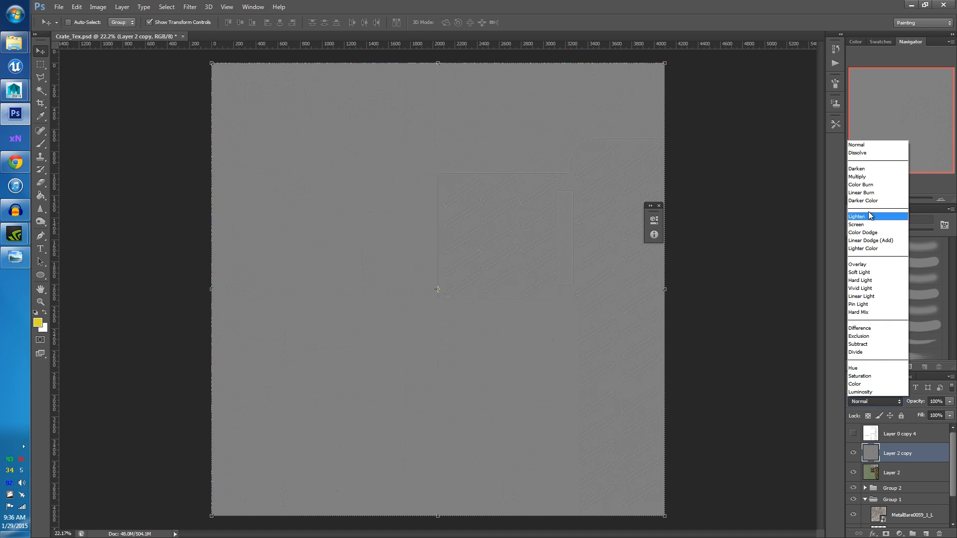
{"action": "left_click", "coordinate": [866, 161]}
{"action": "left_click", "coordinate": [872, 389]}
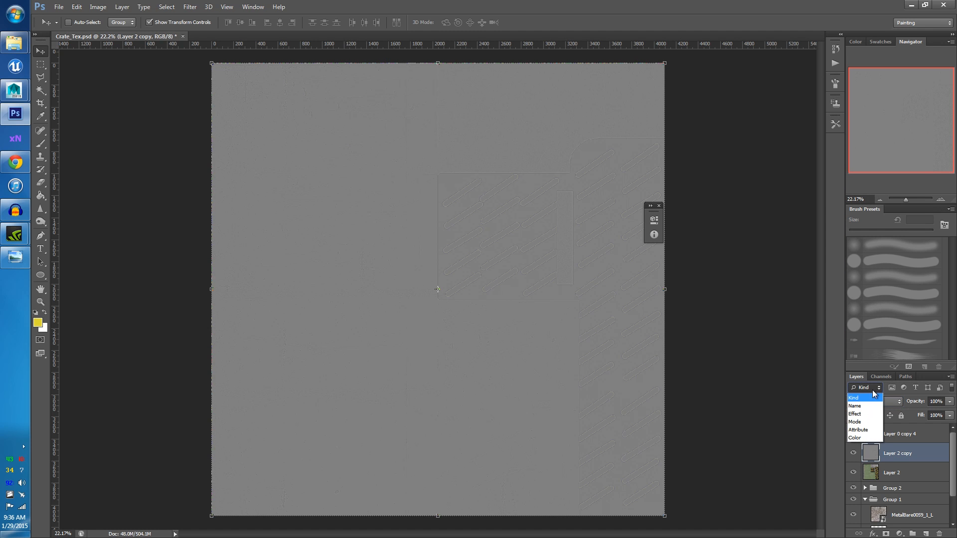
{"action": "left_click", "coordinate": [893, 422]}
{"action": "left_click", "coordinate": [863, 399]}
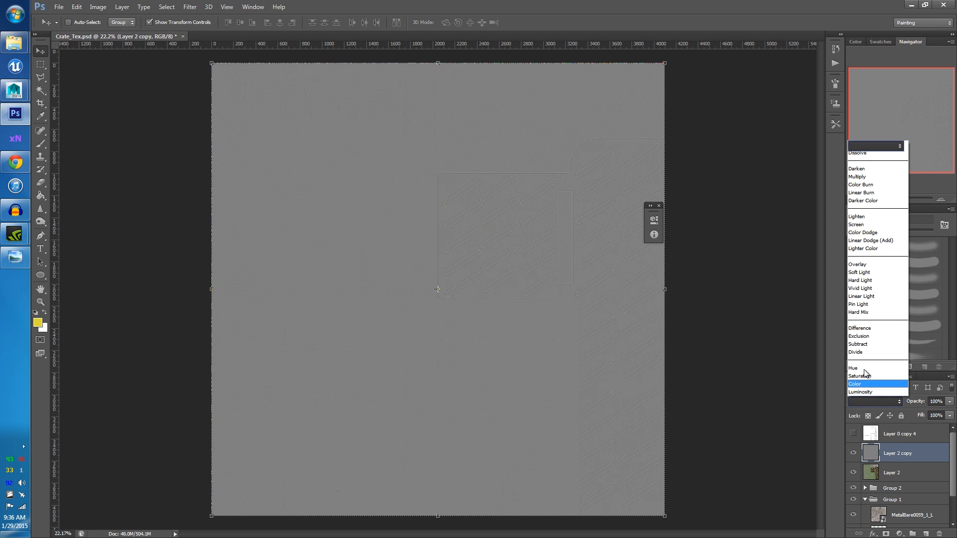
{"action": "left_click", "coordinate": [871, 178]}
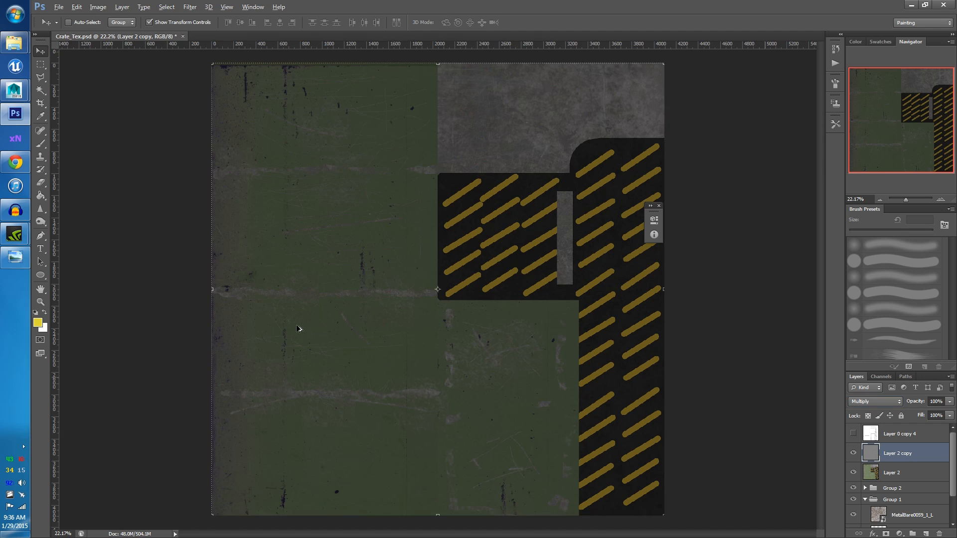
{"action": "scroll", "coordinate": [297, 328], "scroll_direction": "up", "scroll_amount": 5, "text": "alt"}
Set Layer 2 copy's blend mode to Overlay
{"action": "left_click", "coordinate": [872, 401]}
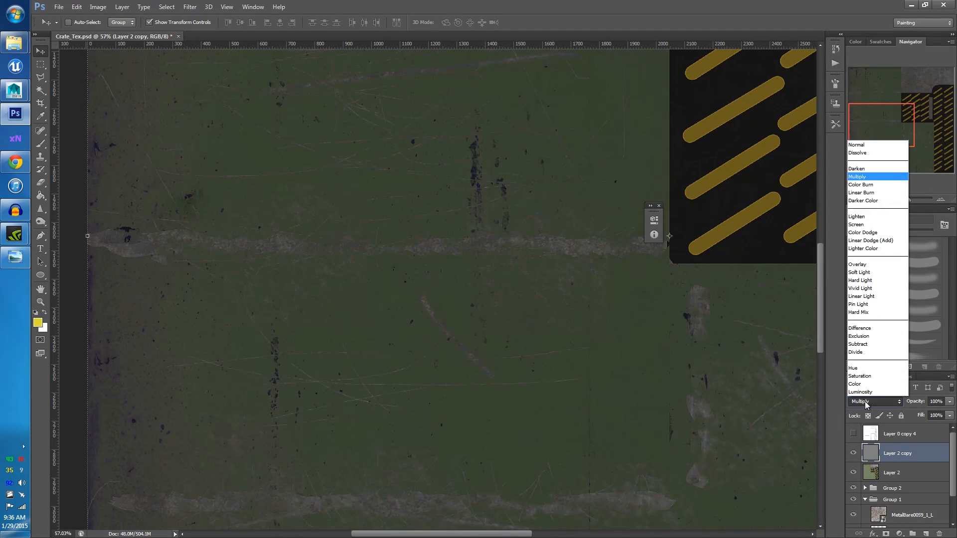
{"action": "left_click", "coordinate": [865, 173]}
{"action": "key", "text": "Down"}
{"action": "key", "text": "Down"}
{"action": "key", "text": "Down"}
{"action": "key", "text": "Down"}
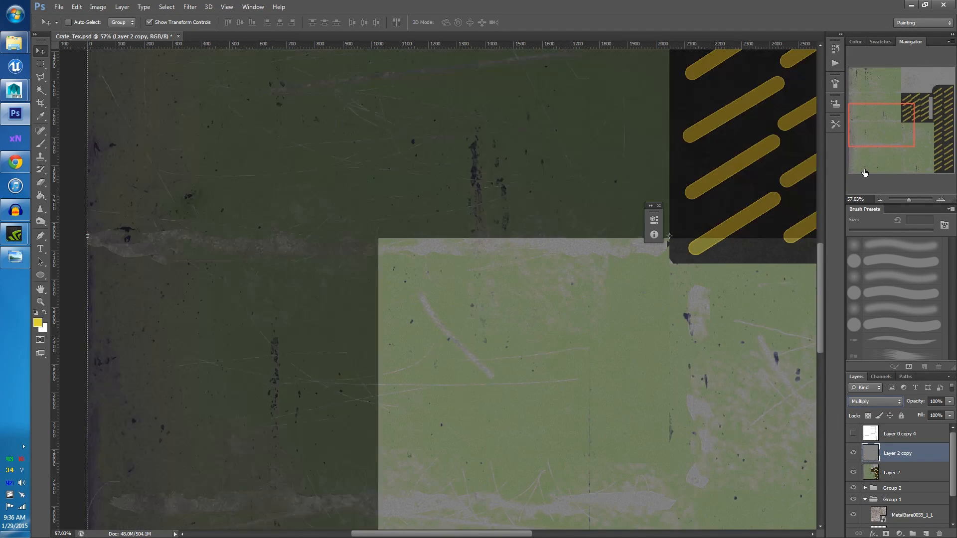
{"action": "key", "text": "Down"}
{"action": "key", "text": "Down"}
{"action": "key", "text": "Down"}
{"action": "key", "text": "Down"}
{"action": "key", "text": "Down"}
{"action": "key", "text": "Down"}
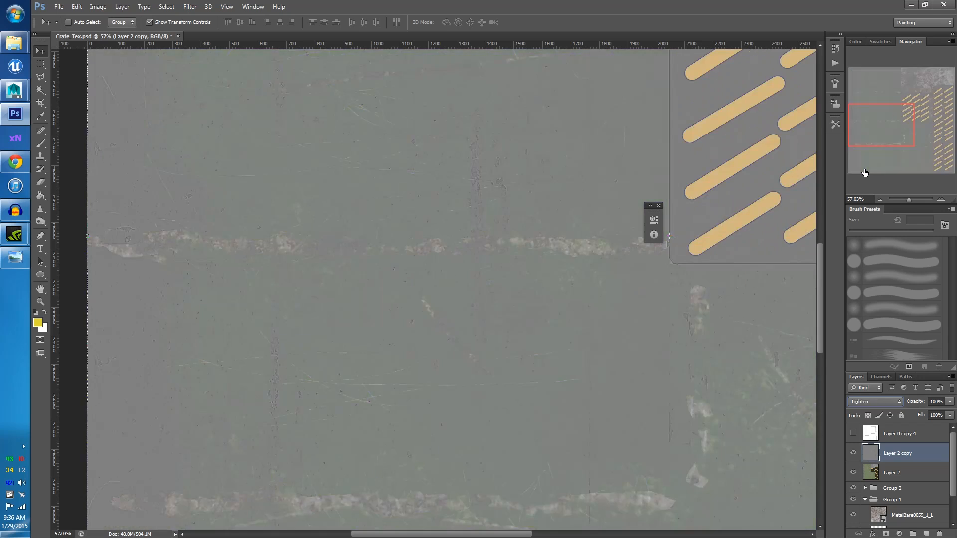
{"action": "key", "text": "Down"}
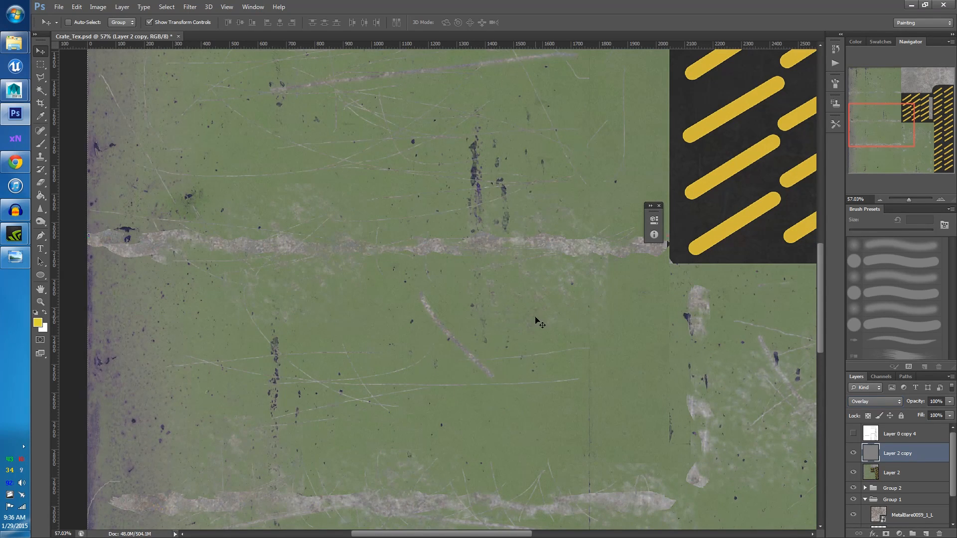
{"action": "scroll", "coordinate": [404, 269], "scroll_direction": "up", "scroll_amount": 5, "text": "alt"}
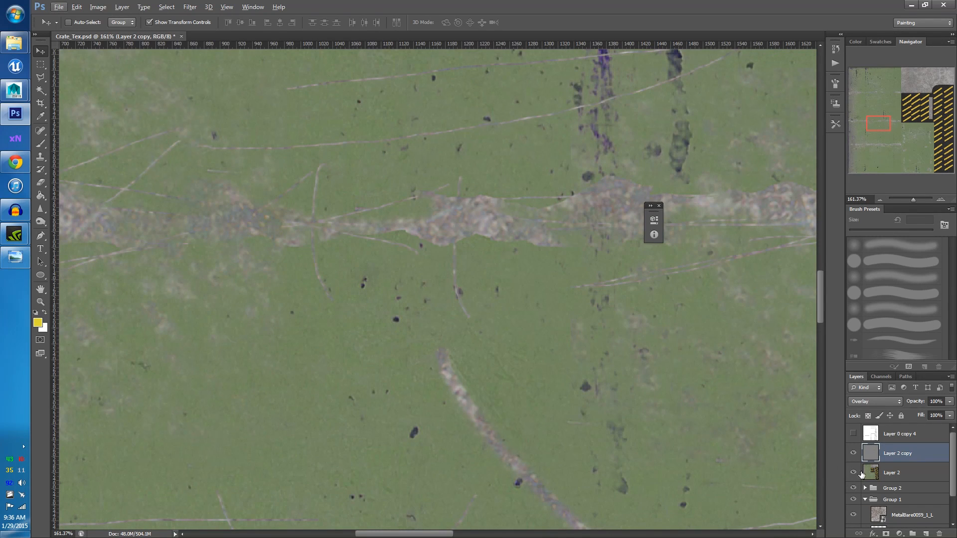
Toggle Layer 2 copy's visibility repeatedly to compare the sharpened texture with the original
{"action": "left_click", "coordinate": [853, 455]}
{"action": "left_click", "coordinate": [853, 454]}
{"action": "left_click", "coordinate": [854, 455]}
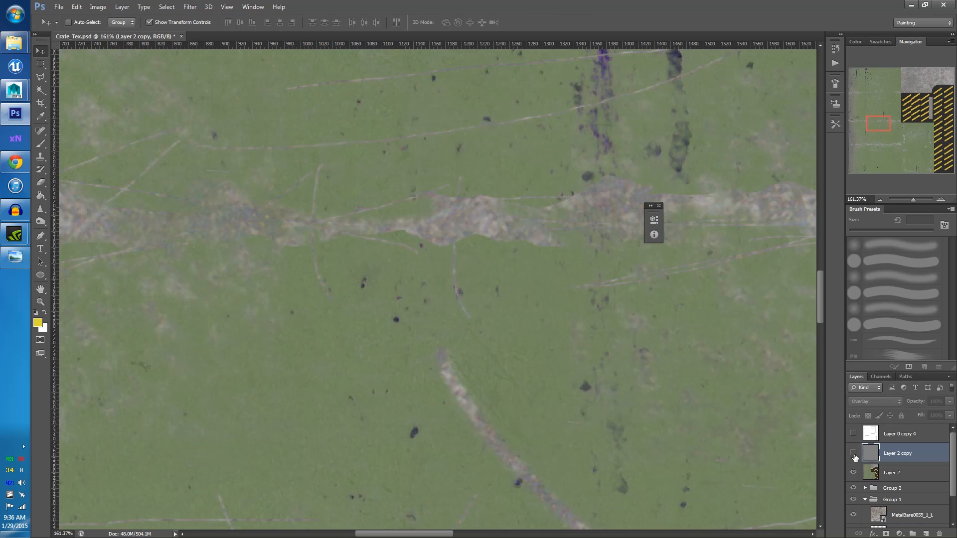
{"action": "left_click", "coordinate": [853, 455]}
{"action": "left_click", "coordinate": [853, 455]}
{"action": "scroll", "coordinate": [419, 289], "scroll_direction": "up", "scroll_amount": 3, "text": "alt"}
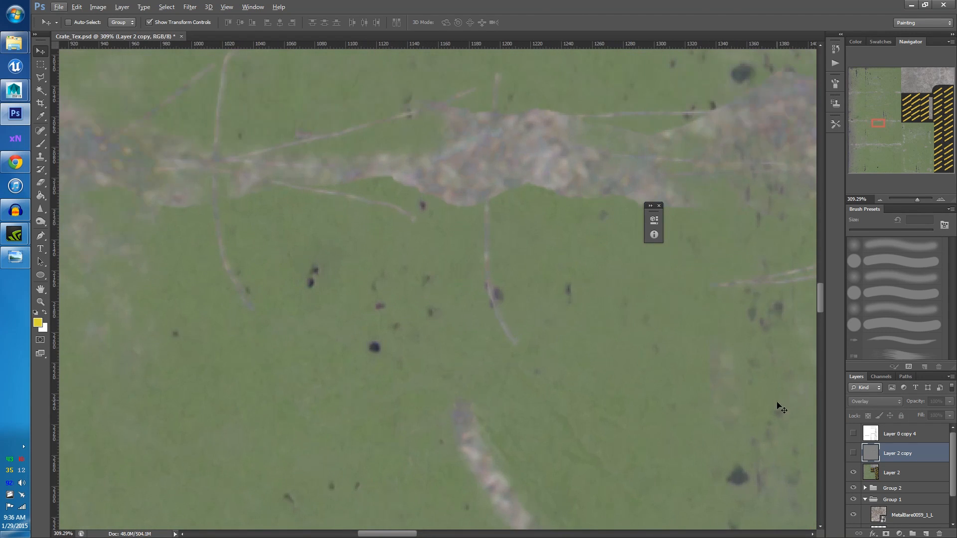
{"action": "left_click", "coordinate": [853, 453]}
{"action": "left_click", "coordinate": [854, 453]}
{"action": "left_click", "coordinate": [854, 453]}
{"action": "left_click", "coordinate": [854, 453]}
{"action": "left_click", "coordinate": [853, 453]}
{"action": "scroll", "coordinate": [459, 382], "scroll_direction": "down", "scroll_amount": 8, "text": "alt"}
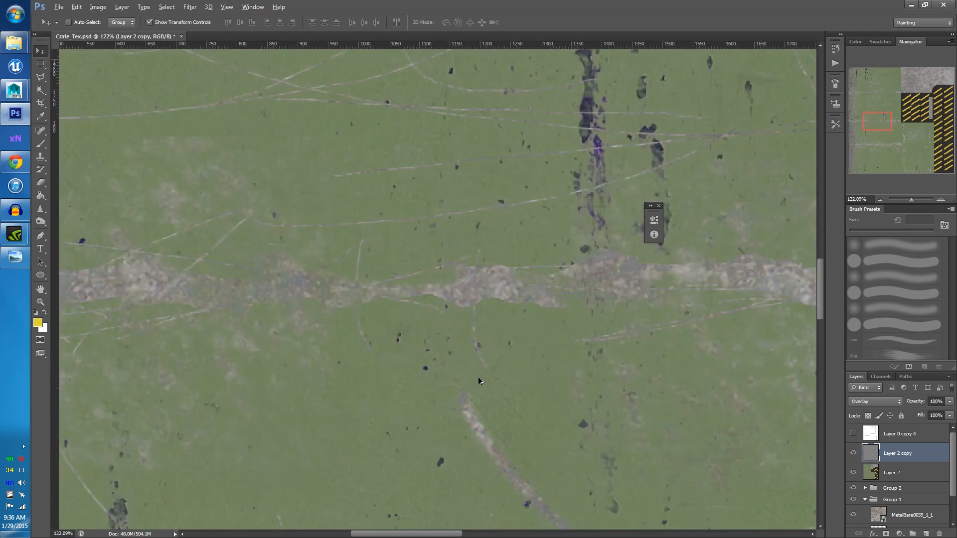
{"action": "scroll", "coordinate": [489, 374], "scroll_direction": "down", "scroll_amount": 5, "text": "alt"}
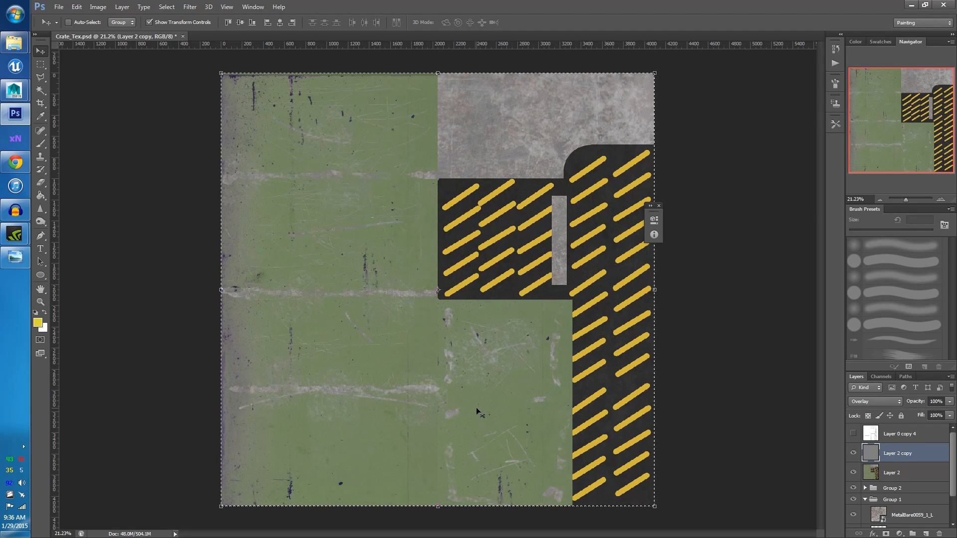
Stamp the sharpened result into a new merged layer
{"action": "key", "text": "ctrl+shift+alt+e"}
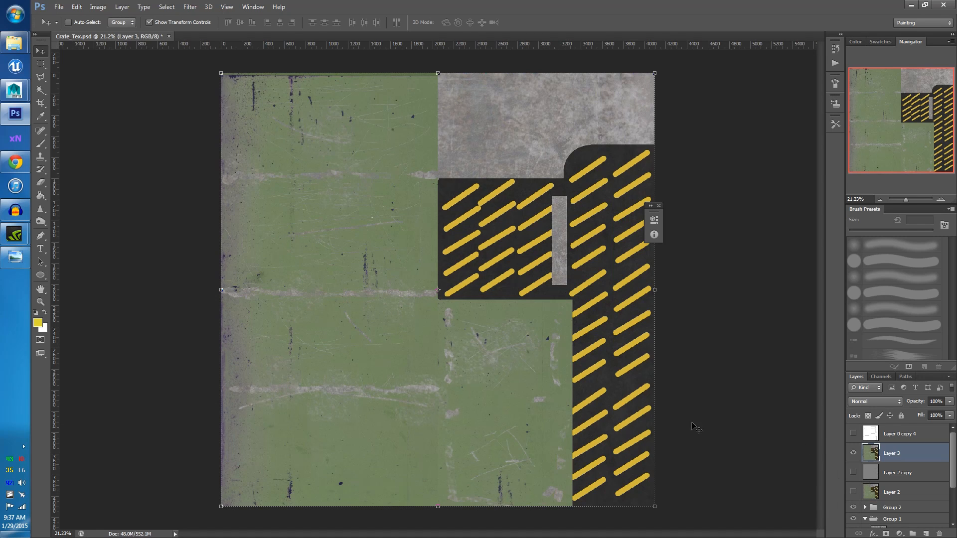
{"action": "scroll", "coordinate": [319, 306], "scroll_direction": "up", "scroll_amount": 6, "text": "alt"}
{"action": "scroll", "coordinate": [350, 312], "scroll_direction": "up", "scroll_amount": 3, "text": "alt"}
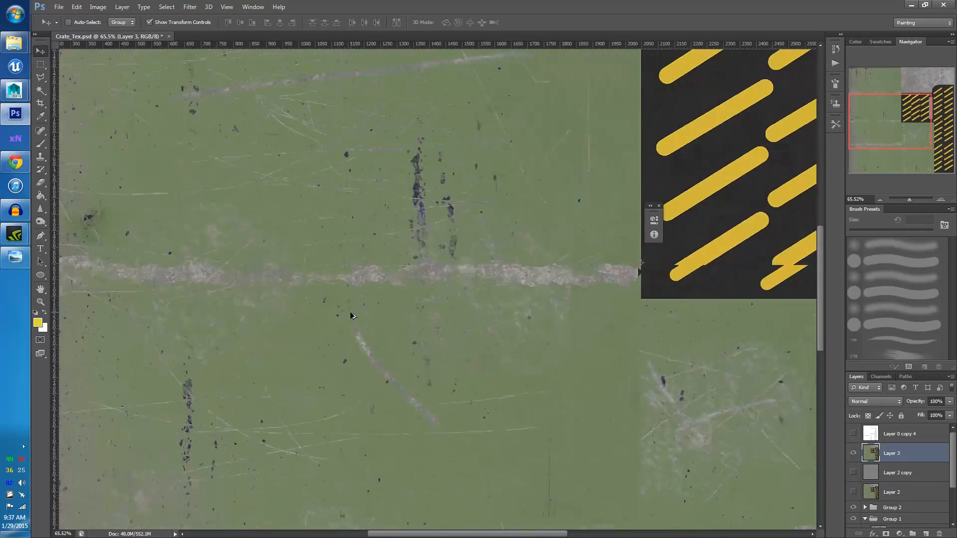
{"action": "scroll", "coordinate": [350, 312], "scroll_direction": "down", "scroll_amount": 8, "text": "alt"}
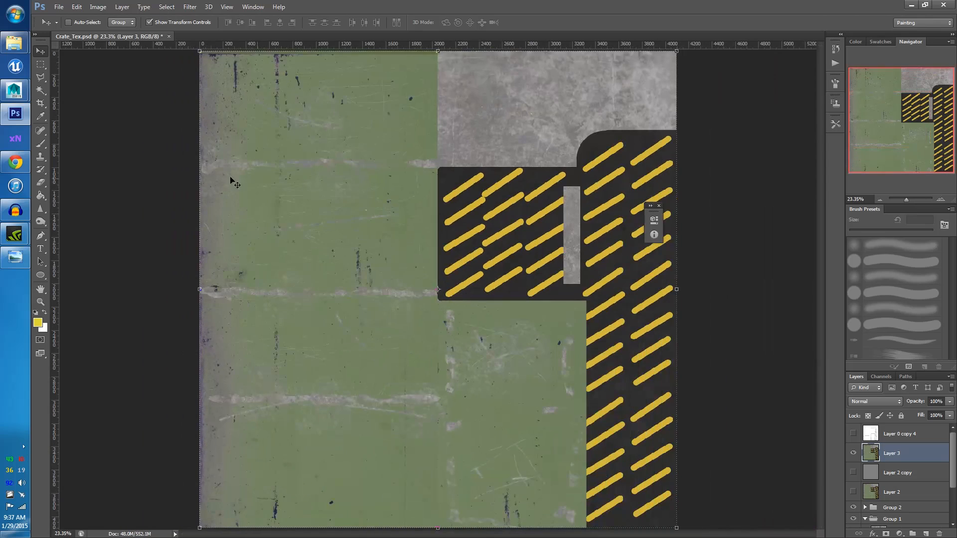
Save the texture as a 24-bit Targa overwriting Crate_Dif.tga, then minimise Photoshop
{"action": "left_click", "coordinate": [59, 7]}
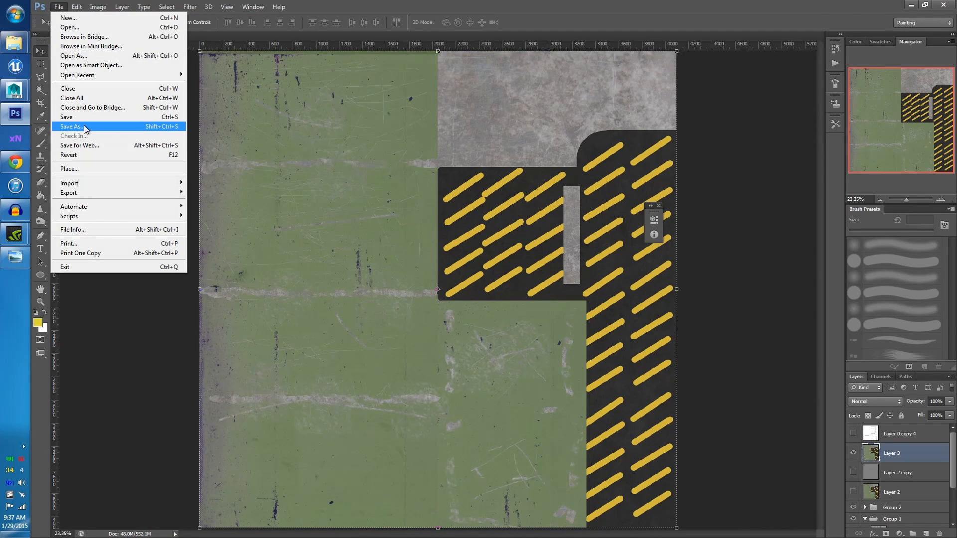
{"action": "left_click", "coordinate": [85, 129]}
{"action": "left_click", "coordinate": [520, 328]}
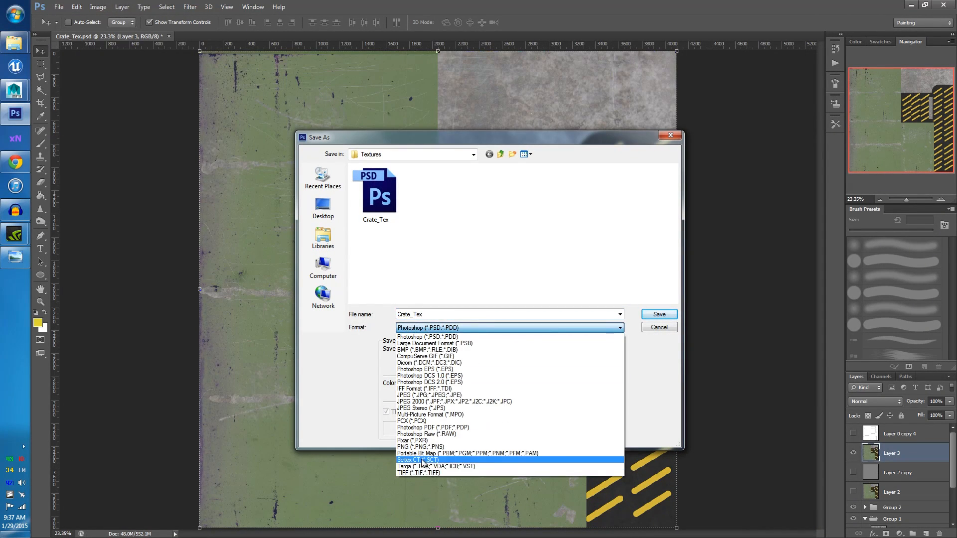
{"action": "left_click", "coordinate": [422, 468]}
{"action": "double_click", "coordinate": [376, 200]}
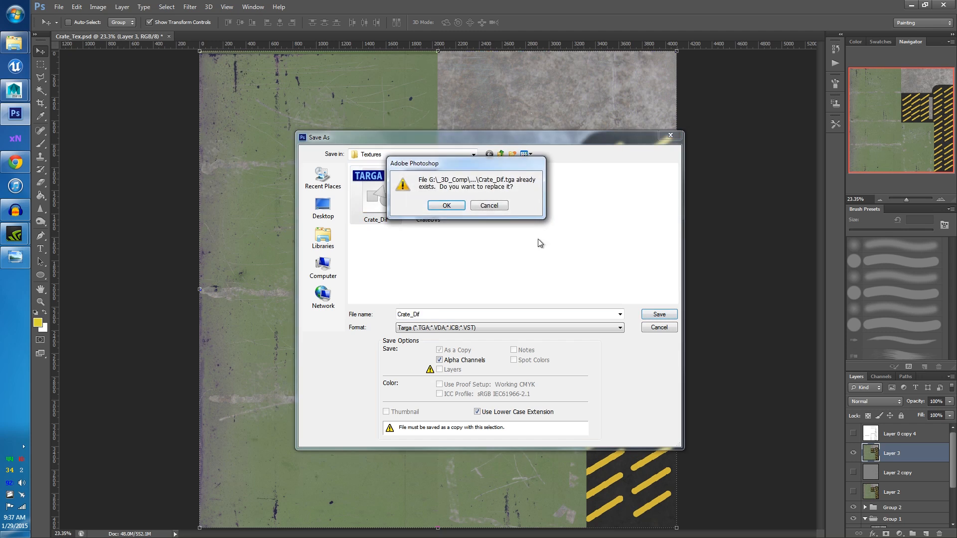
{"action": "left_click", "coordinate": [445, 206]}
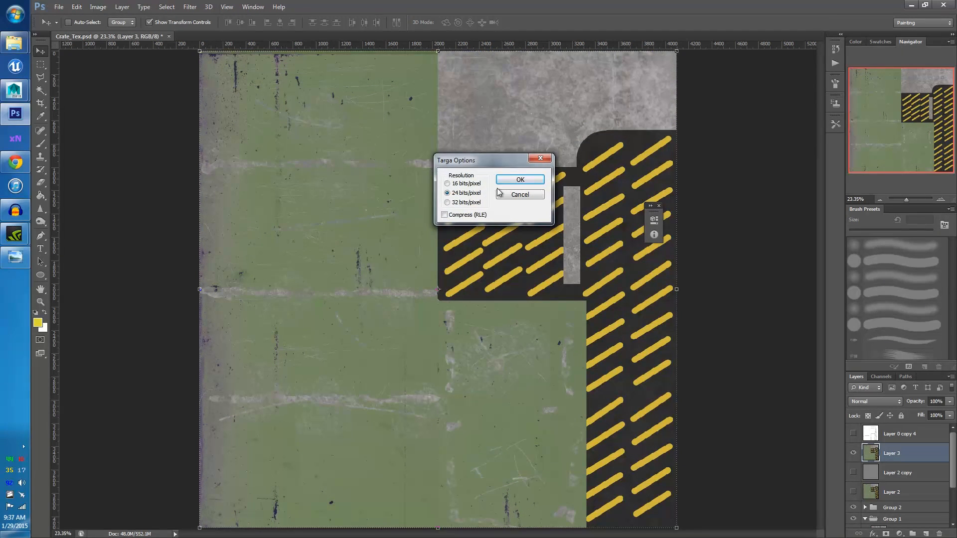
{"action": "left_click", "coordinate": [518, 180]}
{"action": "left_click", "coordinate": [911, 5]}
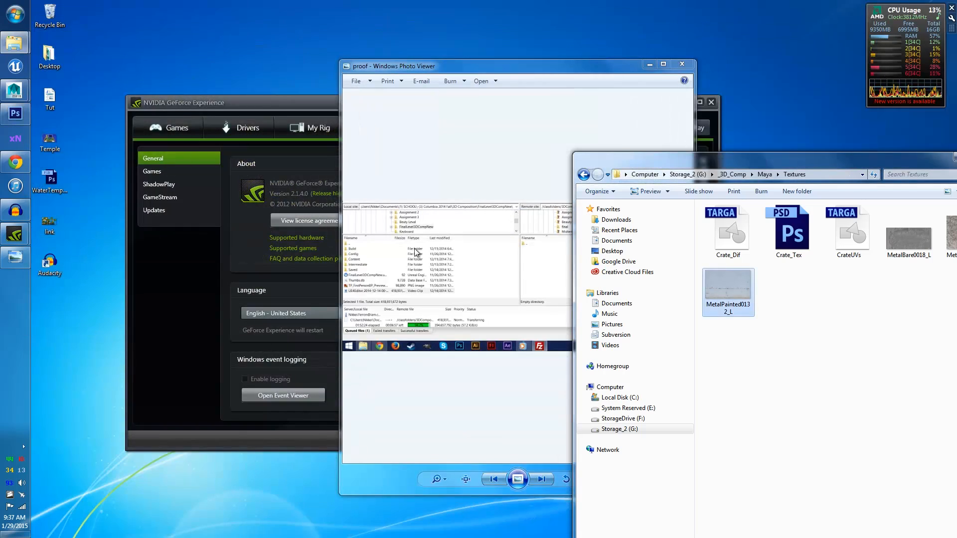
Return to Maya, close the UV Texture Editor and select the crate
{"action": "mouse_move", "coordinate": [20, 99]}
{"action": "left_click", "coordinate": [96, 121]}
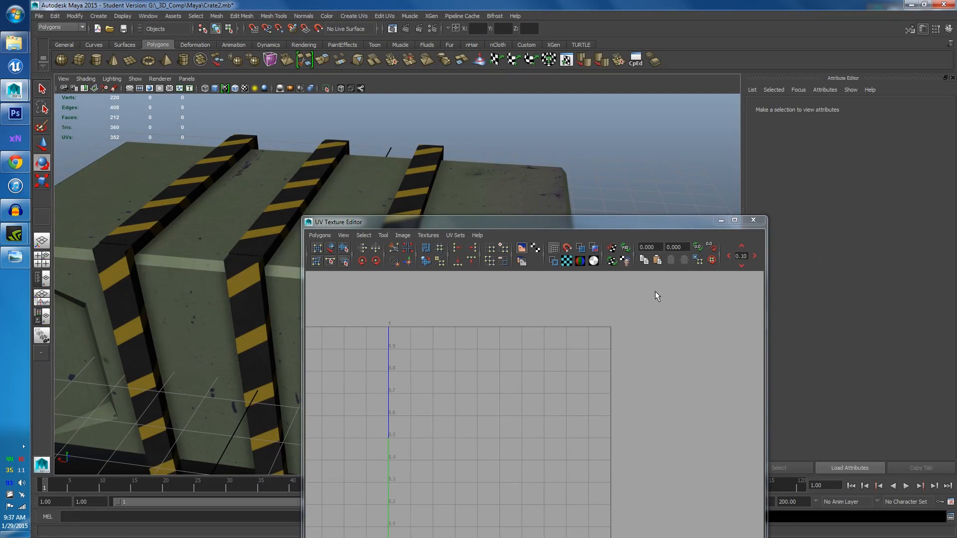
{"action": "left_click", "coordinate": [754, 220]}
{"action": "scroll", "coordinate": [466, 387], "scroll_direction": "down", "scroll_amount": 5}
{"action": "left_click_drag", "start_coordinate": [465, 387], "coordinate": [483, 360], "text": "alt"}
{"action": "left_click", "coordinate": [482, 316]}
{"action": "left_click_drag", "start_coordinate": [424, 368], "coordinate": [428, 335], "text": "alt"}
Open the crate's material attributes and reload its Color channel Crate_Dif texture file
{"action": "right_click", "coordinate": [461, 249]}
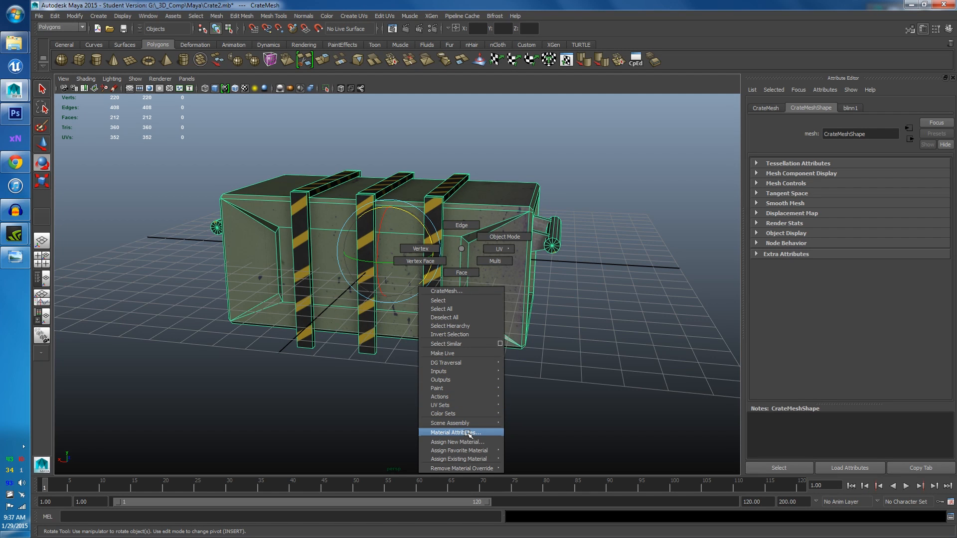
{"action": "right_click_drag", "start_coordinate": [468, 433], "coordinate": [461, 248]}
{"action": "left_click_drag", "start_coordinate": [440, 294], "coordinate": [442, 336], "text": "alt"}
{"action": "right_click_drag", "start_coordinate": [457, 291], "coordinate": [460, 473]}
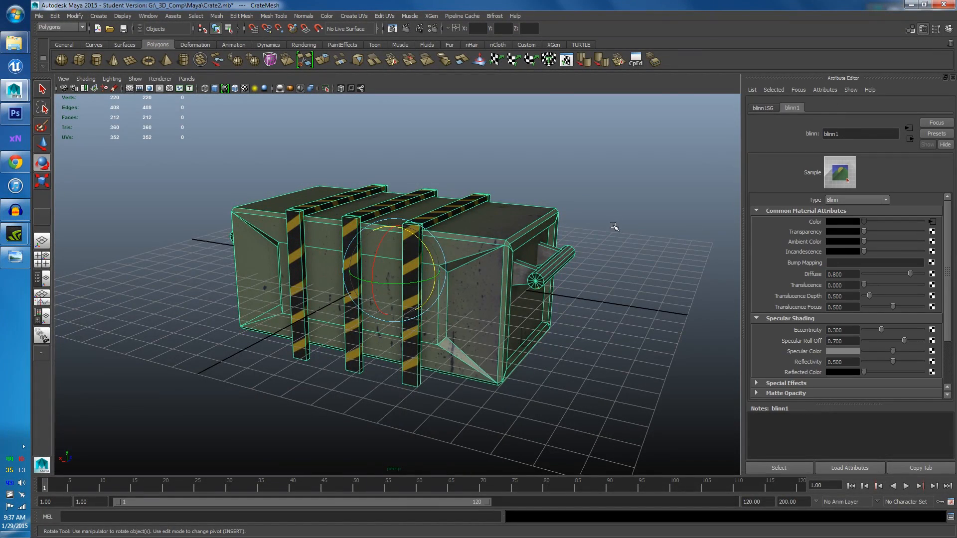
{"action": "middle_click_drag", "start_coordinate": [614, 227], "coordinate": [545, 271], "text": "alt"}
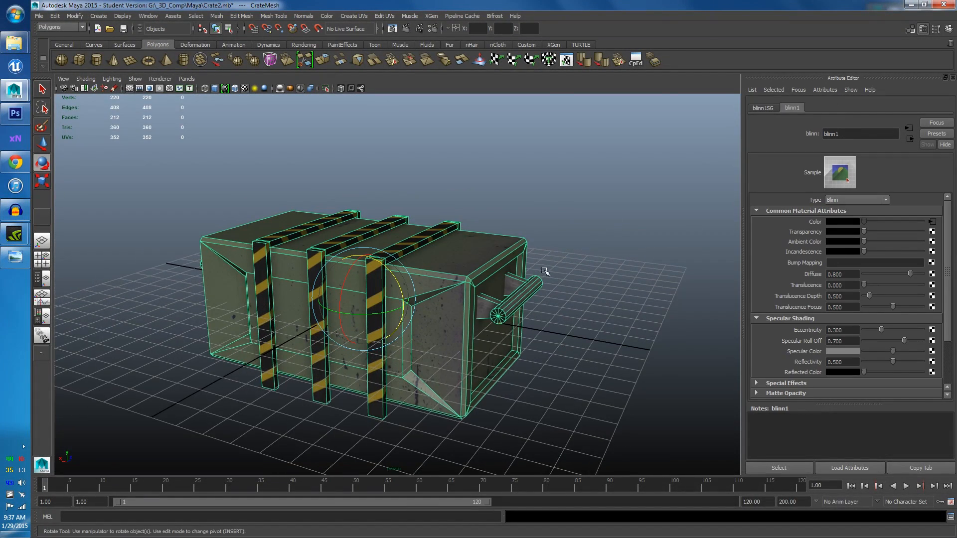
{"action": "left_click", "coordinate": [932, 222]}
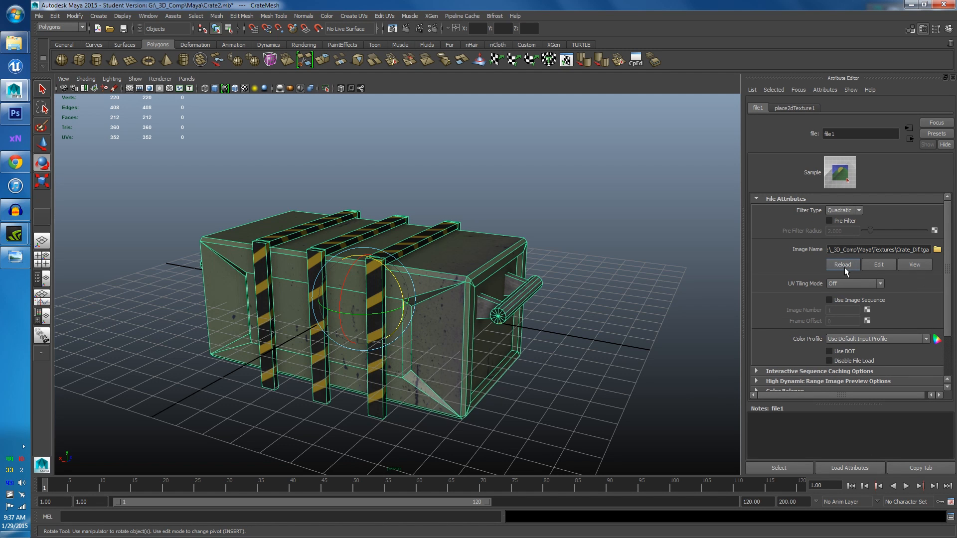
Orbit to front and overhead views to check the updated crate texture
{"action": "left_click_drag", "start_coordinate": [342, 406], "coordinate": [384, 389], "text": "alt"}
{"action": "left_click", "coordinate": [520, 348]}
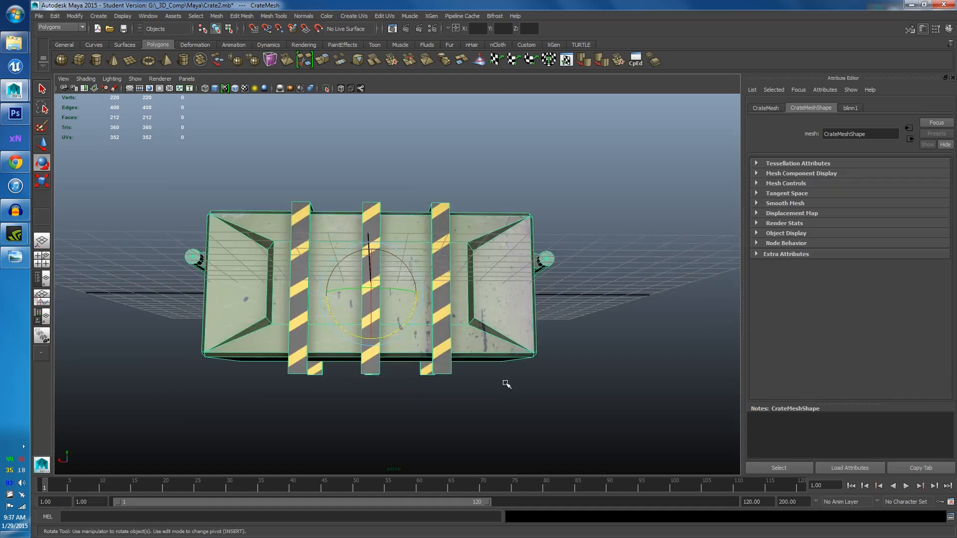
{"action": "left_click_drag", "start_coordinate": [506, 384], "coordinate": [384, 299], "text": "alt"}
{"action": "right_click_drag", "start_coordinate": [358, 260], "coordinate": [401, 249]}
{"action": "left_click", "coordinate": [631, 219]}
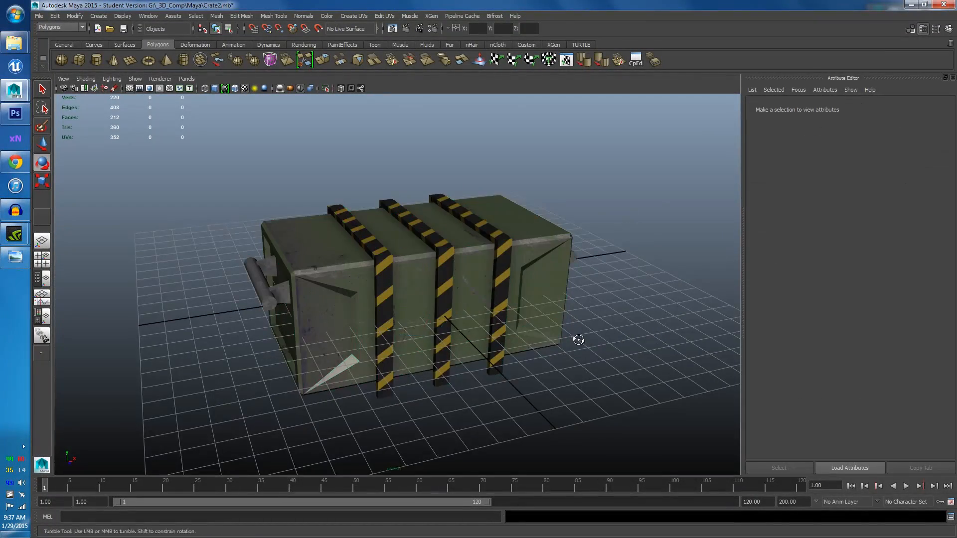
{"action": "left_click_drag", "start_coordinate": [577, 341], "coordinate": [613, 339], "text": "alt"}
{"action": "left_click_drag", "start_coordinate": [376, 352], "coordinate": [515, 363], "text": "alt"}
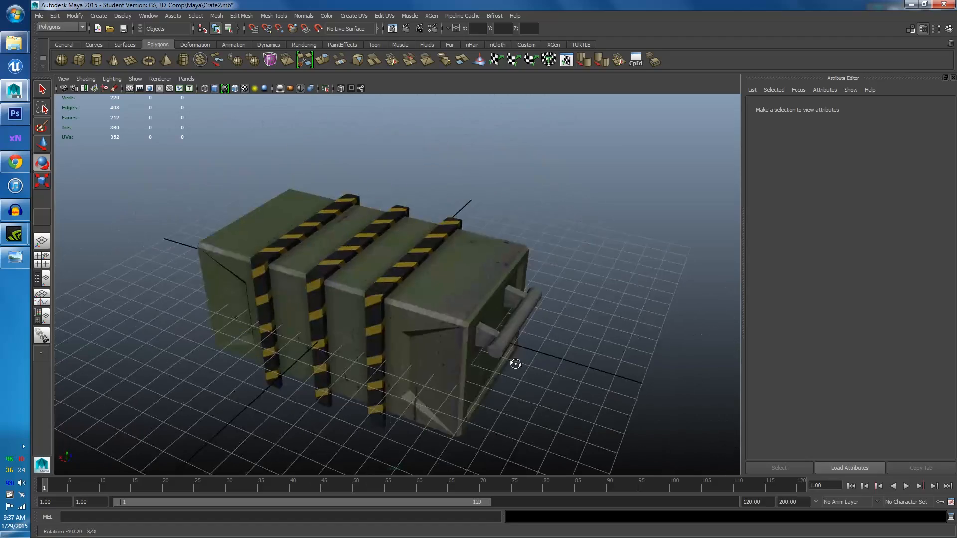
Zoom in on the crate's corner and orbit between top-down and level side views
{"action": "scroll", "coordinate": [515, 363], "scroll_direction": "up", "scroll_amount": 4}
{"action": "middle_click_drag", "start_coordinate": [494, 364], "coordinate": [403, 289], "text": "alt"}
{"action": "scroll", "coordinate": [412, 278], "scroll_direction": "up", "scroll_amount": 3}
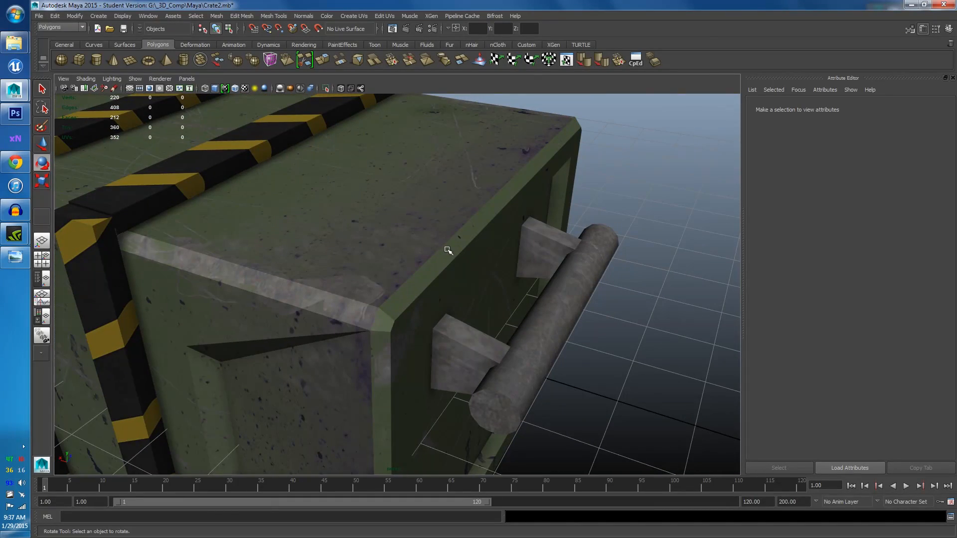
{"action": "scroll", "coordinate": [356, 358], "scroll_direction": "down", "scroll_amount": 4}
{"action": "left_click_drag", "start_coordinate": [459, 304], "coordinate": [471, 333], "text": "alt"}
{"action": "scroll", "coordinate": [419, 303], "scroll_direction": "down", "scroll_amount": 5}
{"action": "left_click_drag", "start_coordinate": [417, 395], "coordinate": [381, 329], "text": "alt"}
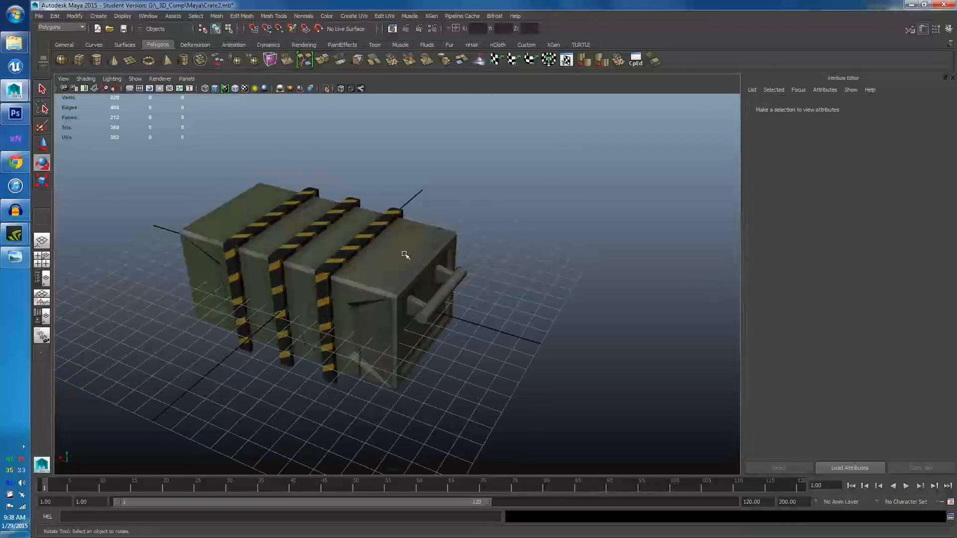
{"action": "left_click_drag", "start_coordinate": [404, 255], "coordinate": [420, 316], "text": "alt"}
{"action": "scroll", "coordinate": [363, 364], "scroll_direction": "up", "scroll_amount": 5}
{"action": "left_click_drag", "start_coordinate": [363, 364], "coordinate": [378, 312], "text": "alt"}
{"action": "scroll", "coordinate": [484, 316], "scroll_direction": "down", "scroll_amount": 5}
{"action": "scroll", "coordinate": [410, 318], "scroll_direction": "down", "scroll_amount": 5}
Tumble around the crate from side, top-down and three-quarter angles to inspect the hazard stripes
{"action": "left_click", "coordinate": [470, 291]}
{"action": "left_click_drag", "start_coordinate": [470, 291], "coordinate": [459, 286], "text": "alt"}
{"action": "left_click", "coordinate": [523, 279]}
{"action": "left_click_drag", "start_coordinate": [401, 350], "coordinate": [417, 329], "text": "alt"}
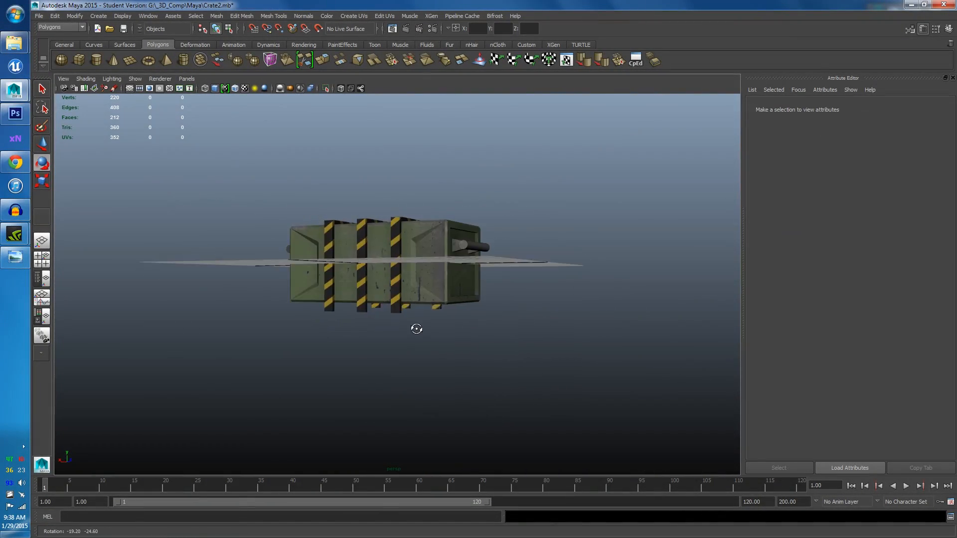
{"action": "middle_click_drag", "start_coordinate": [465, 368], "coordinate": [417, 351], "text": "alt"}
{"action": "scroll", "coordinate": [463, 376], "scroll_direction": "up", "scroll_amount": 4}
{"action": "scroll", "coordinate": [424, 353], "scroll_direction": "up", "scroll_amount": 5}
{"action": "left_click_drag", "start_coordinate": [430, 355], "coordinate": [513, 322], "text": "alt"}
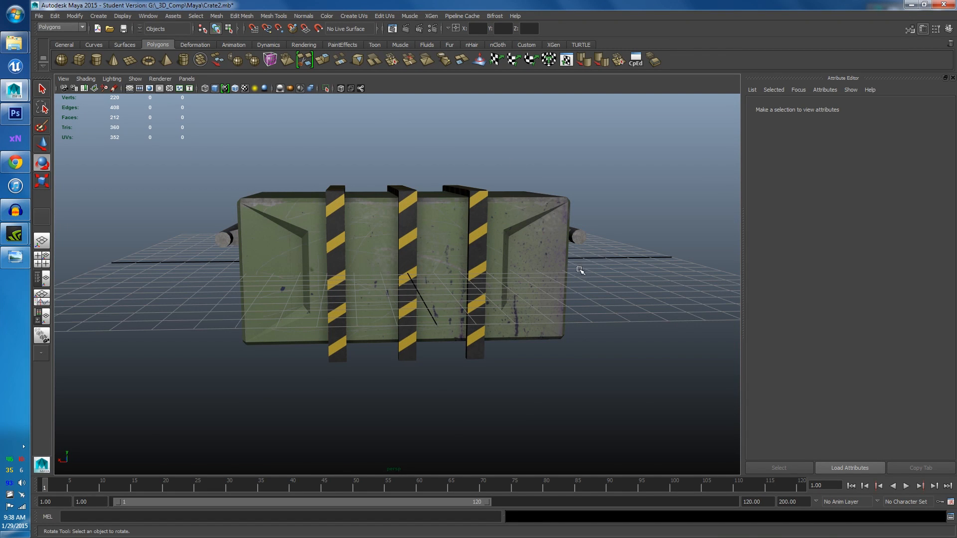
{"action": "left_click_drag", "start_coordinate": [578, 271], "coordinate": [583, 298], "text": "alt"}
{"action": "left_click_drag", "start_coordinate": [458, 282], "coordinate": [418, 322], "text": "alt"}
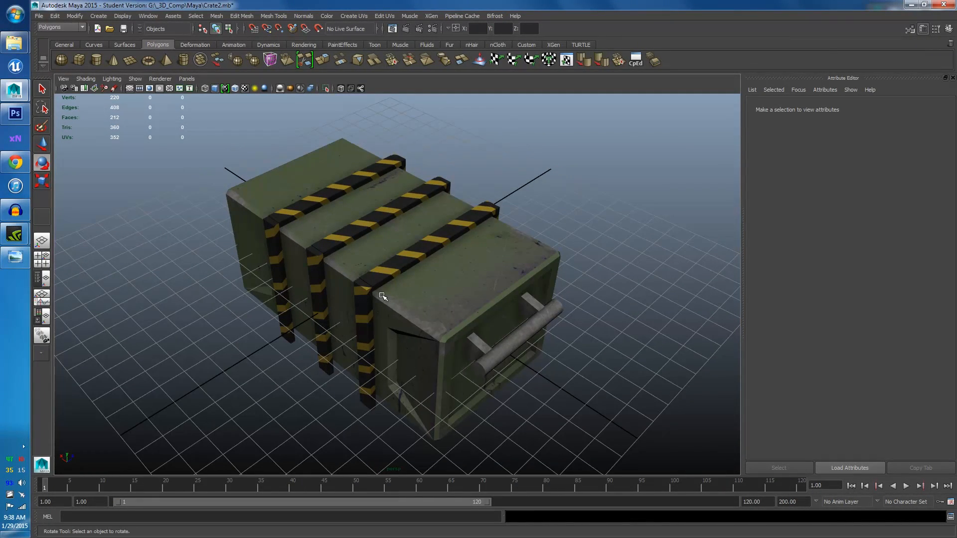
Launch CrazyBump from the Start menu search and begin opening an image
{"action": "left_click", "coordinate": [15, 14]}
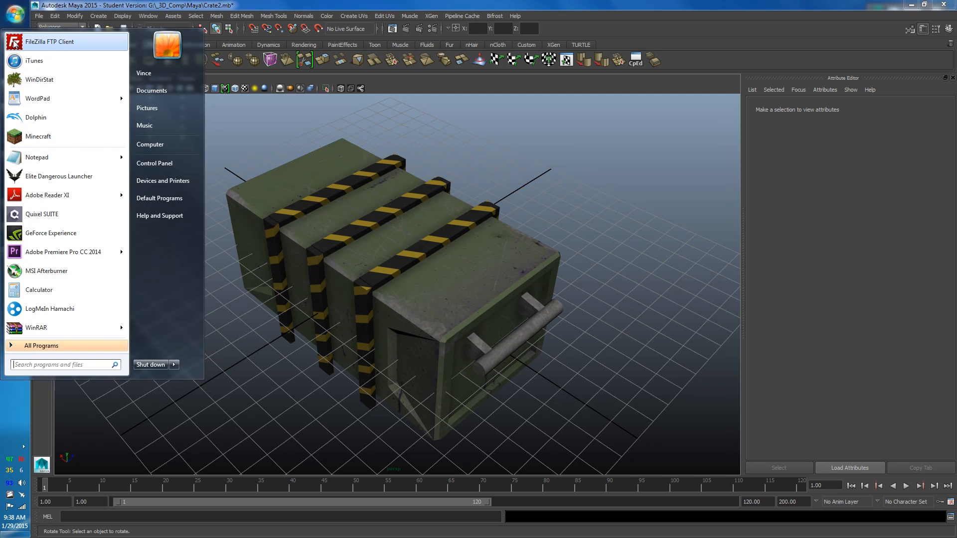
{"action": "type", "text": "cr"}
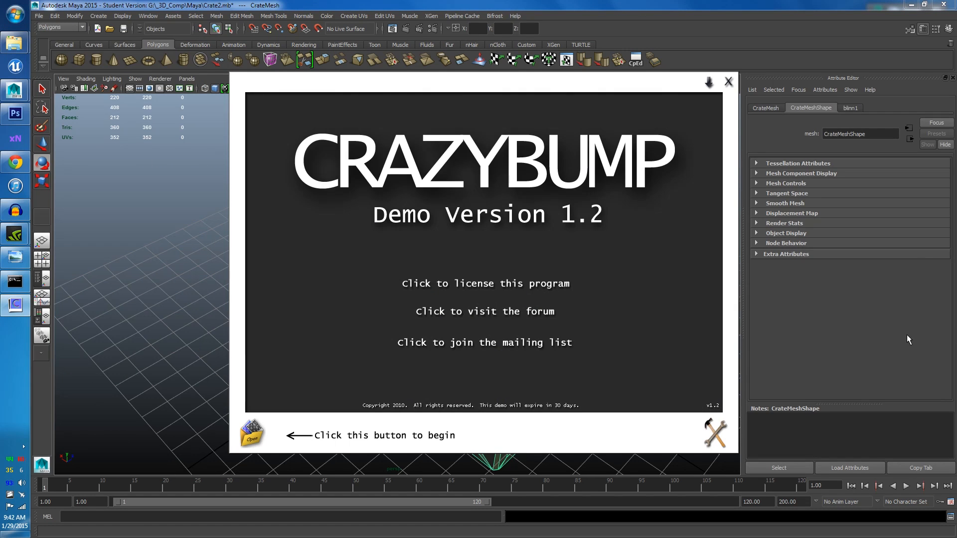
{"action": "left_click_drag", "start_coordinate": [570, 88], "coordinate": [540, 88]}
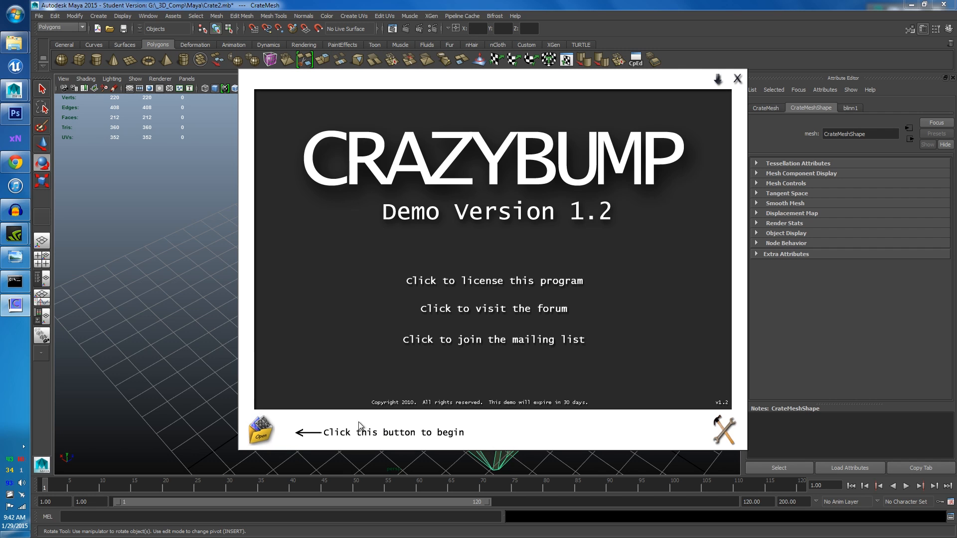
{"action": "left_click", "coordinate": [260, 431]}
Load Crate_Dif from the Textures folder into CrazyBump as a photograph
{"action": "left_click", "coordinate": [342, 174]}
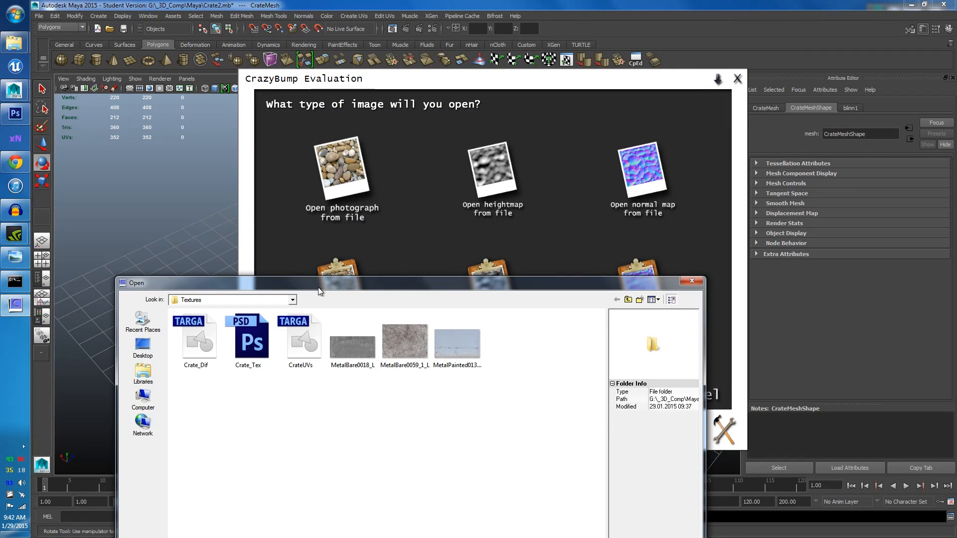
{"action": "left_click_drag", "start_coordinate": [316, 281], "coordinate": [309, 134]}
{"action": "left_click_drag", "start_coordinate": [394, 143], "coordinate": [417, 145]}
{"action": "left_click", "coordinate": [226, 200]}
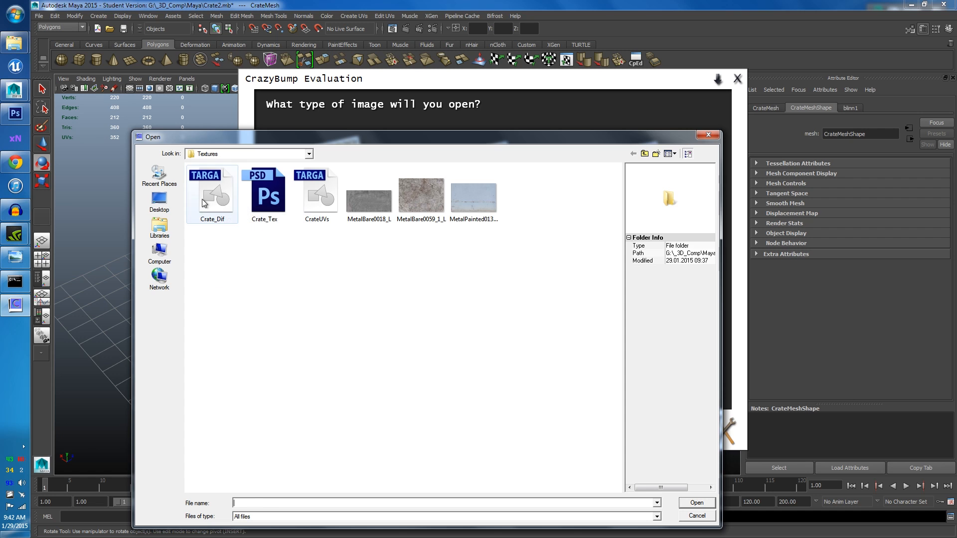
{"action": "left_click", "coordinate": [700, 502]}
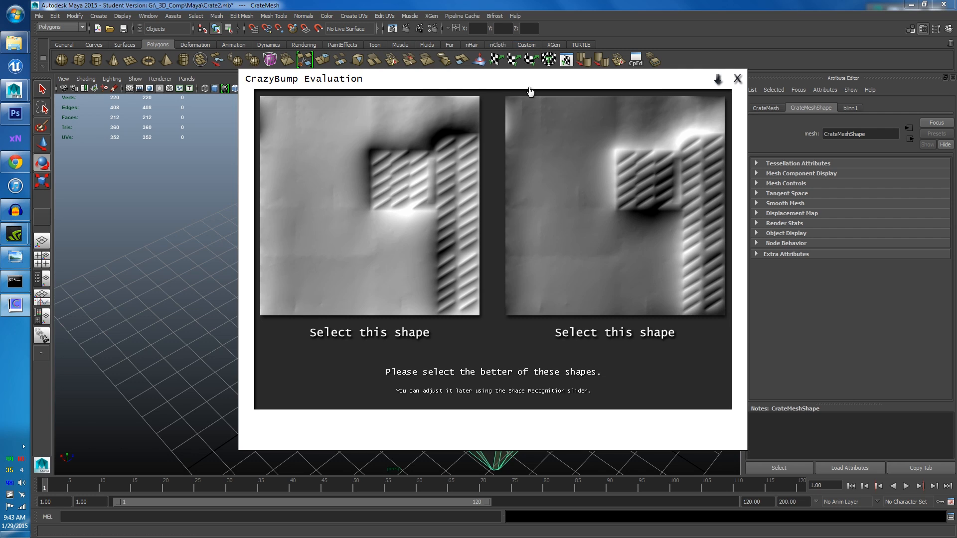
{"action": "left_click_drag", "start_coordinate": [530, 88], "coordinate": [473, 97]}
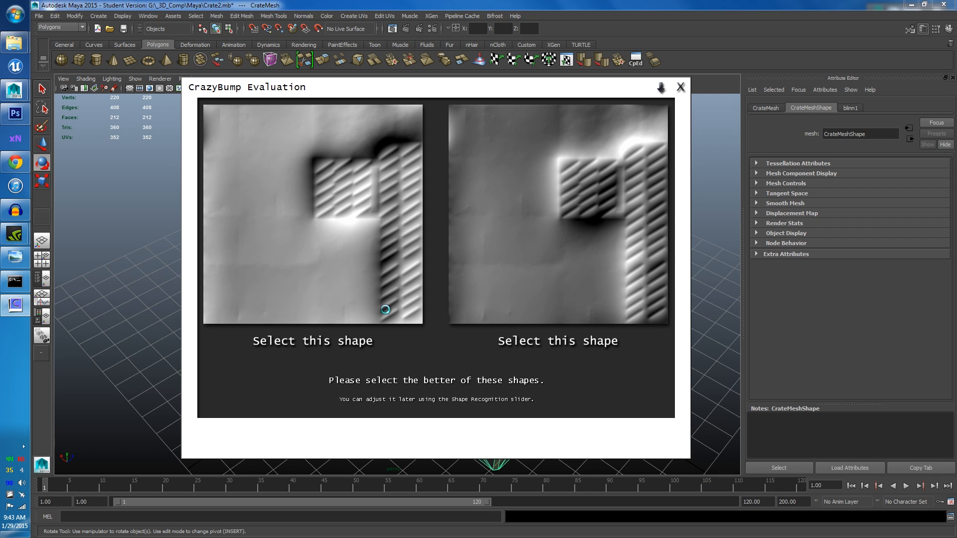
Choose the left shape interpretation and arrange the windows to reveal the full normal map
{"action": "left_click", "coordinate": [385, 310]}
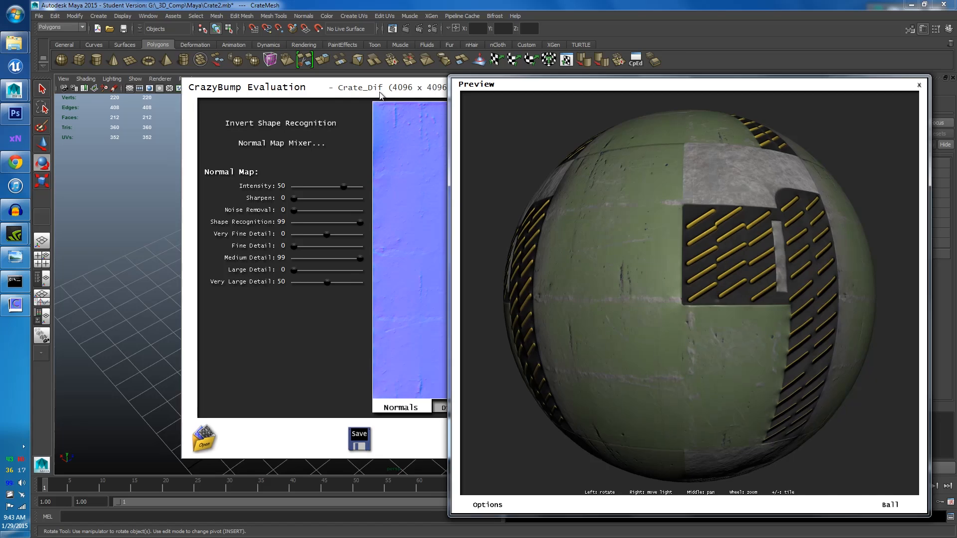
{"action": "left_click_drag", "start_coordinate": [380, 93], "coordinate": [275, 61]}
{"action": "left_click_drag", "start_coordinate": [688, 265], "coordinate": [727, 302]}
{"action": "scroll", "coordinate": [660, 329], "scroll_direction": "up", "scroll_amount": 6}
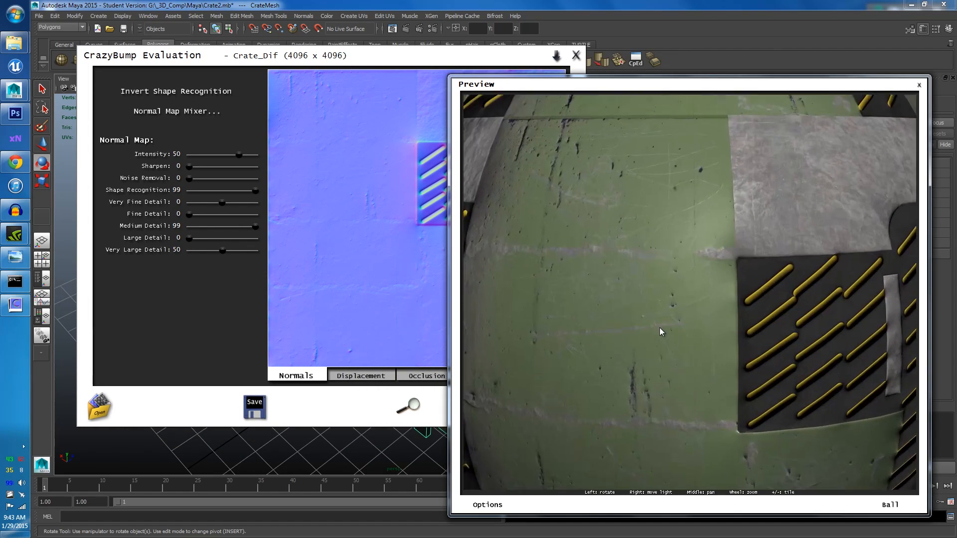
{"action": "scroll", "coordinate": [696, 338], "scroll_direction": "down", "scroll_amount": 6}
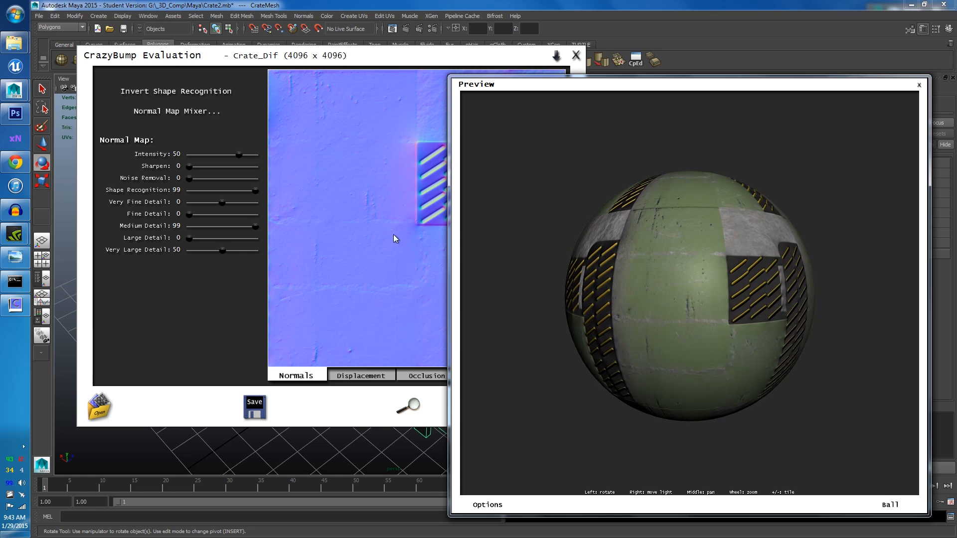
{"action": "left_click_drag", "start_coordinate": [533, 86], "coordinate": [639, 65]}
{"action": "scroll", "coordinate": [769, 302], "scroll_direction": "up", "scroll_amount": 6}
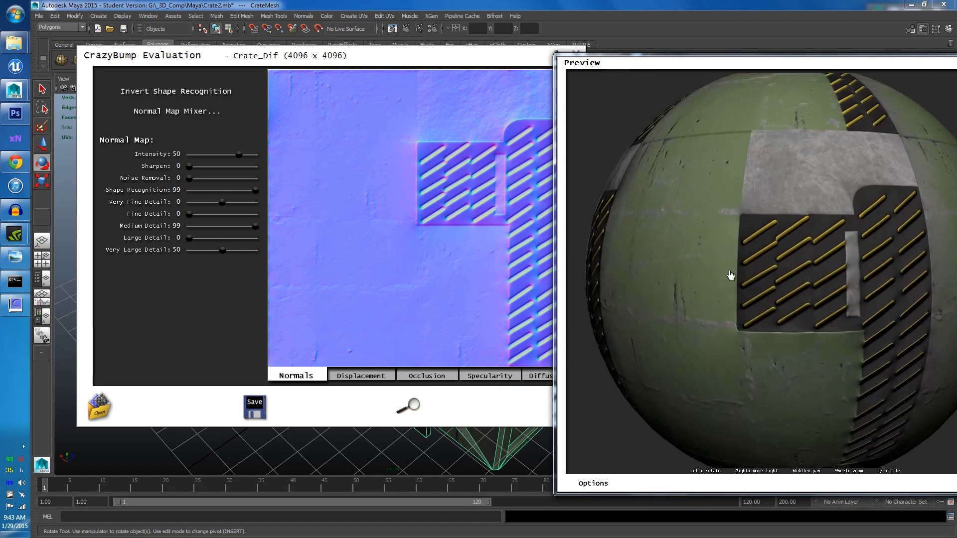
Rotate the preview sphere and sweep the light to inspect the crate's scratches and seams
{"action": "left_click_drag", "start_coordinate": [764, 336], "coordinate": [828, 293]}
{"action": "left_click_drag", "start_coordinate": [758, 254], "coordinate": [716, 325]}
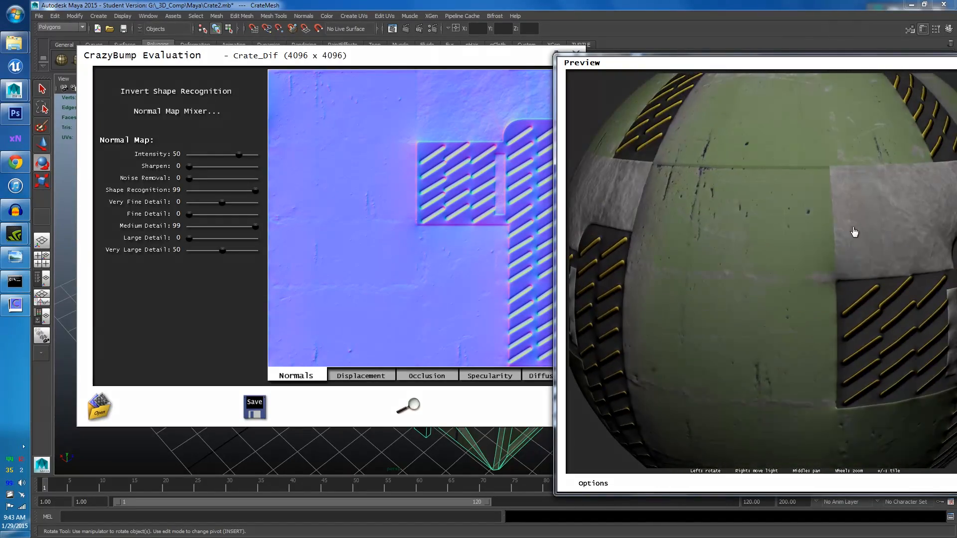
{"action": "left_click_drag", "start_coordinate": [809, 151], "coordinate": [726, 184]}
{"action": "right_click_drag", "start_coordinate": [726, 184], "coordinate": [830, 240]}
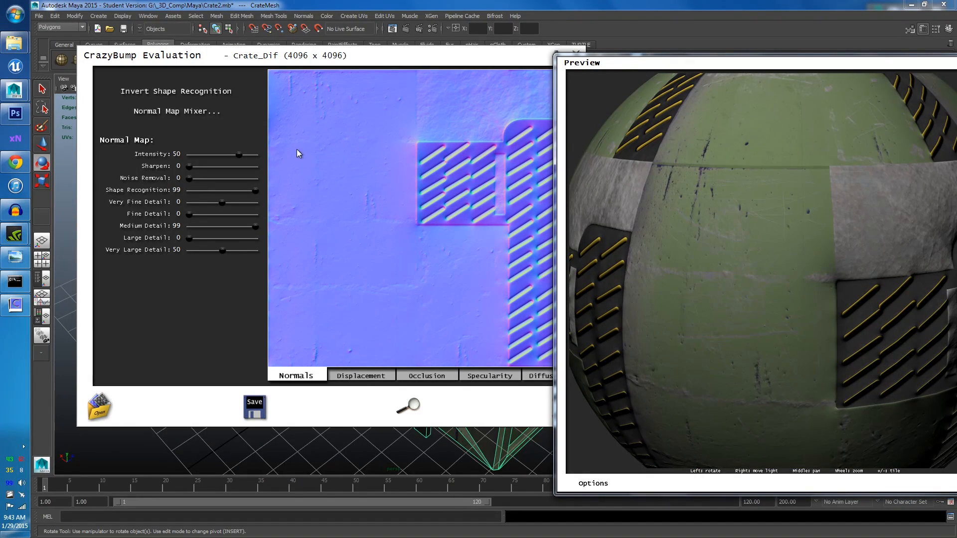
{"action": "scroll", "coordinate": [746, 316], "scroll_direction": "up", "scroll_amount": 8}
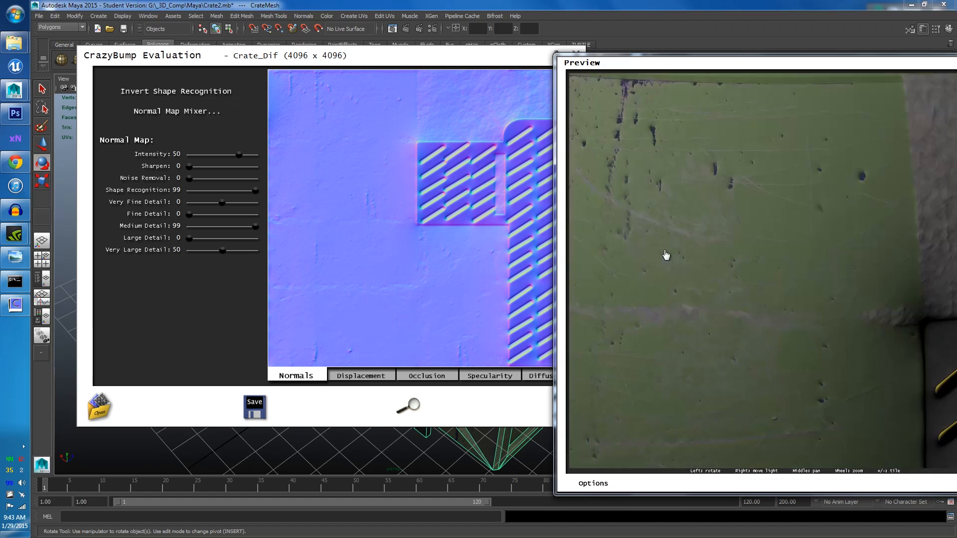
{"action": "right_click_drag", "start_coordinate": [665, 255], "coordinate": [735, 214]}
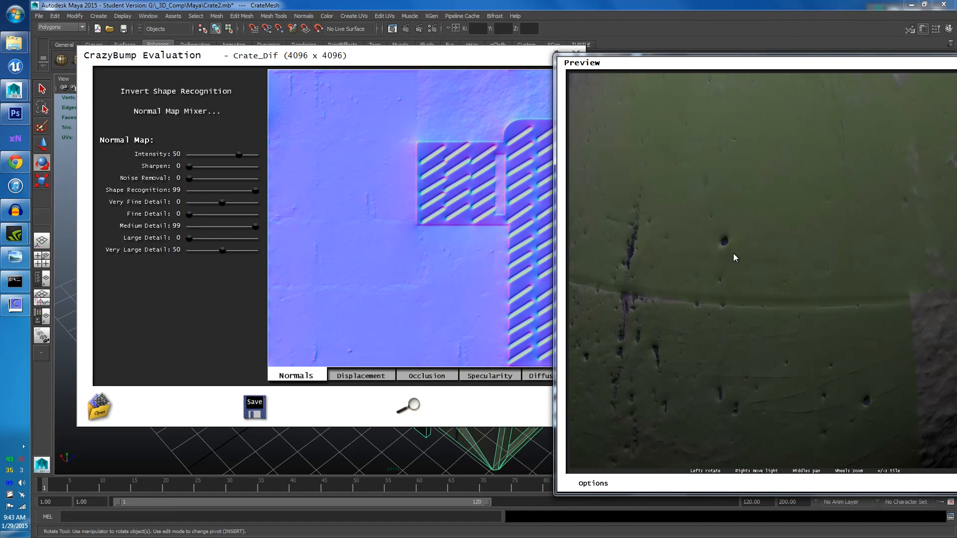
{"action": "left_click_drag", "start_coordinate": [734, 258], "coordinate": [755, 252]}
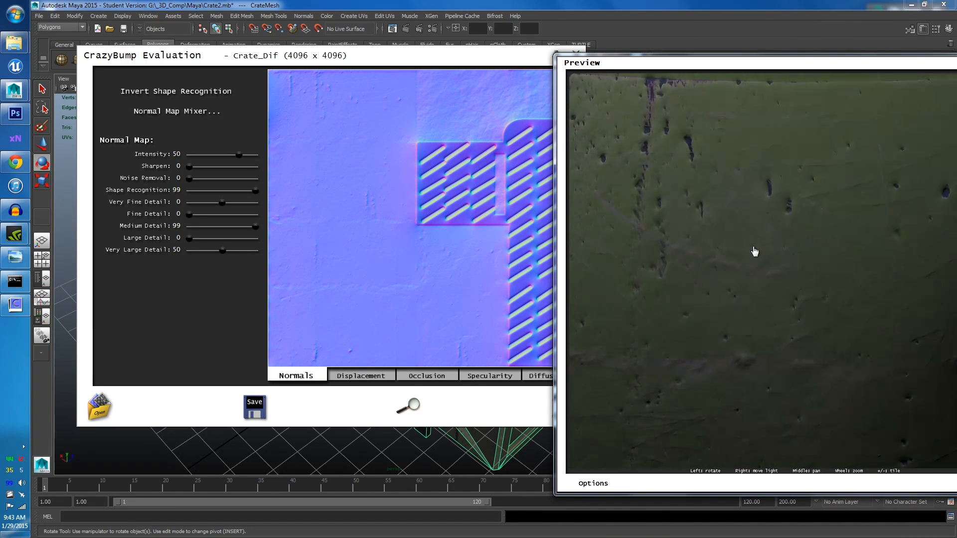
{"action": "right_click_drag", "start_coordinate": [755, 251], "coordinate": [793, 321]}
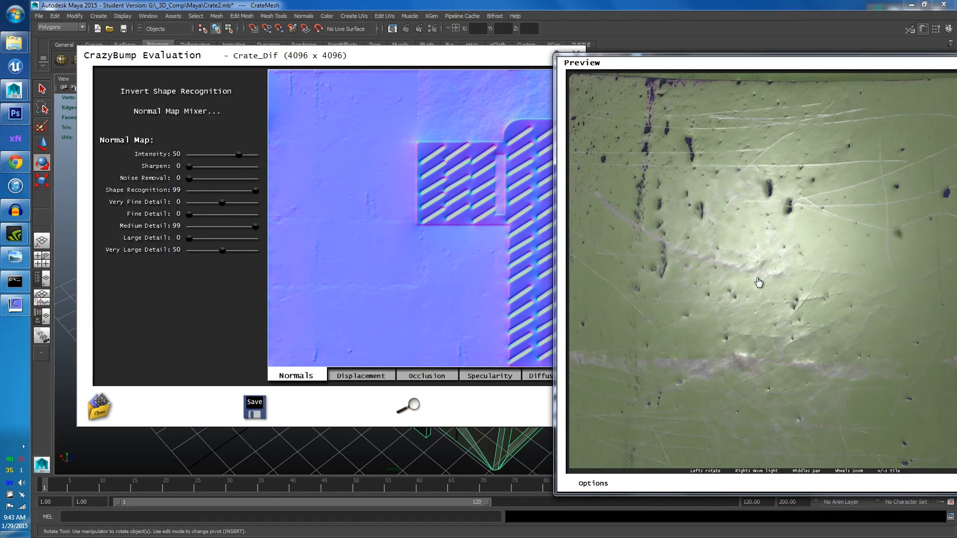
{"action": "left_click_drag", "start_coordinate": [759, 283], "coordinate": [757, 213]}
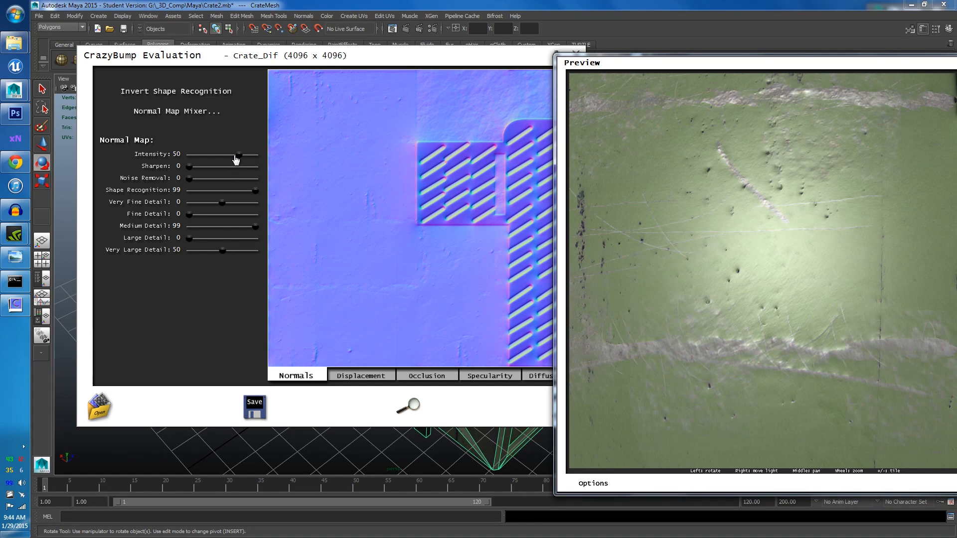
Lower the normal map Intensity to -22 and set Shape Recognition and Medium Detail to 0
{"action": "left_click_drag", "start_coordinate": [236, 159], "coordinate": [213, 158]}
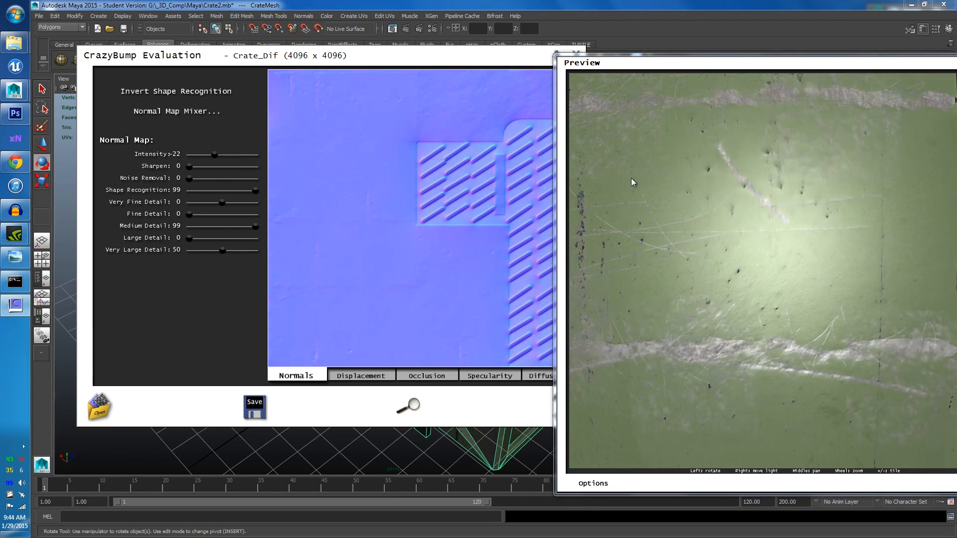
{"action": "left_click_drag", "start_coordinate": [767, 252], "coordinate": [789, 333]}
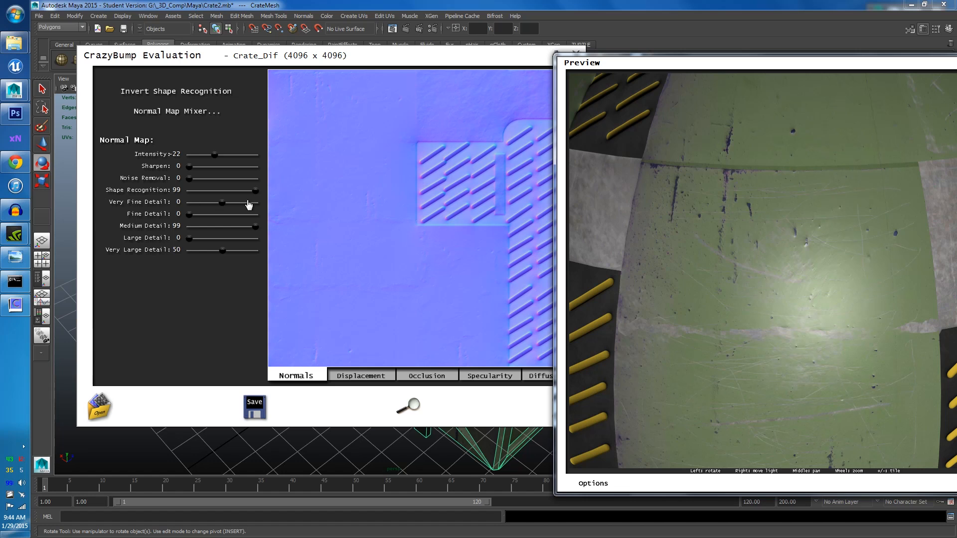
{"action": "left_click_drag", "start_coordinate": [253, 196], "coordinate": [166, 194]}
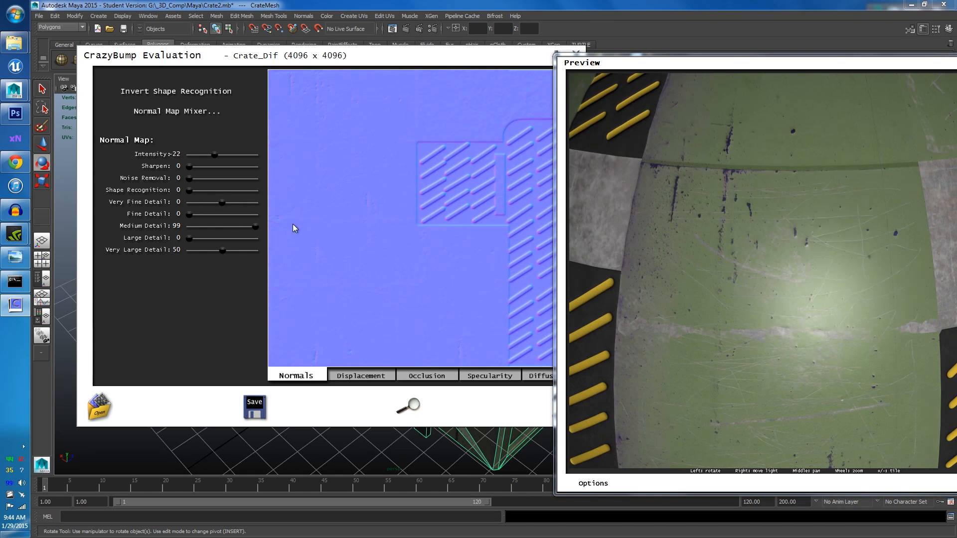
{"action": "left_click_drag", "start_coordinate": [255, 226], "coordinate": [144, 244]}
Try different Very Large Detail values against the crate preview, settling on 12
{"action": "left_click_drag", "start_coordinate": [222, 250], "coordinate": [177, 264]}
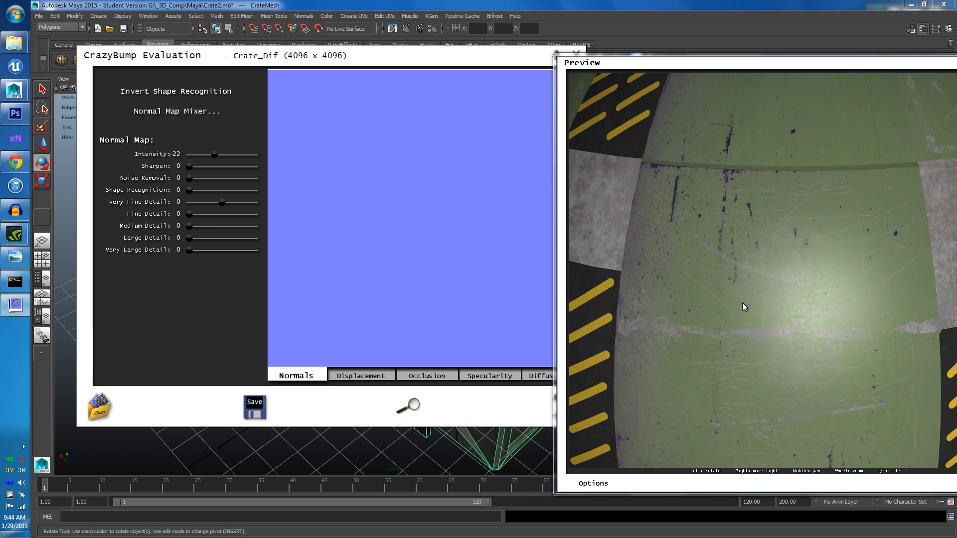
{"action": "mouse_move", "coordinate": [742, 304]}
{"action": "left_mouse_down"}
{"action": "mouse_move", "coordinate": [756, 316]}
{"action": "mouse_move", "coordinate": [758, 305]}
{"action": "mouse_move", "coordinate": [769, 324]}
{"action": "mouse_move", "coordinate": [747, 280]}
{"action": "mouse_move", "coordinate": [762, 283]}
{"action": "mouse_move", "coordinate": [755, 294]}
{"action": "left_mouse_up"}
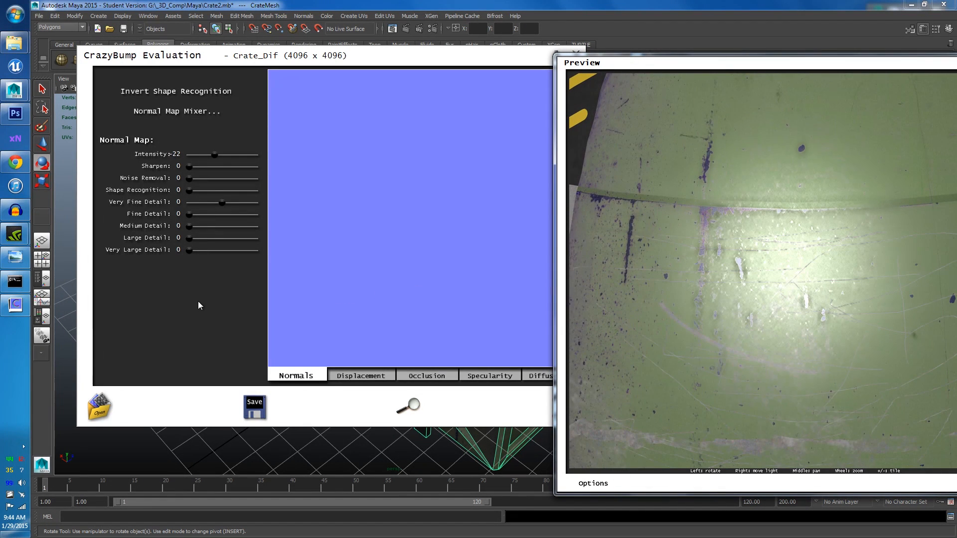
{"action": "left_click_drag", "start_coordinate": [187, 253], "coordinate": [223, 262]}
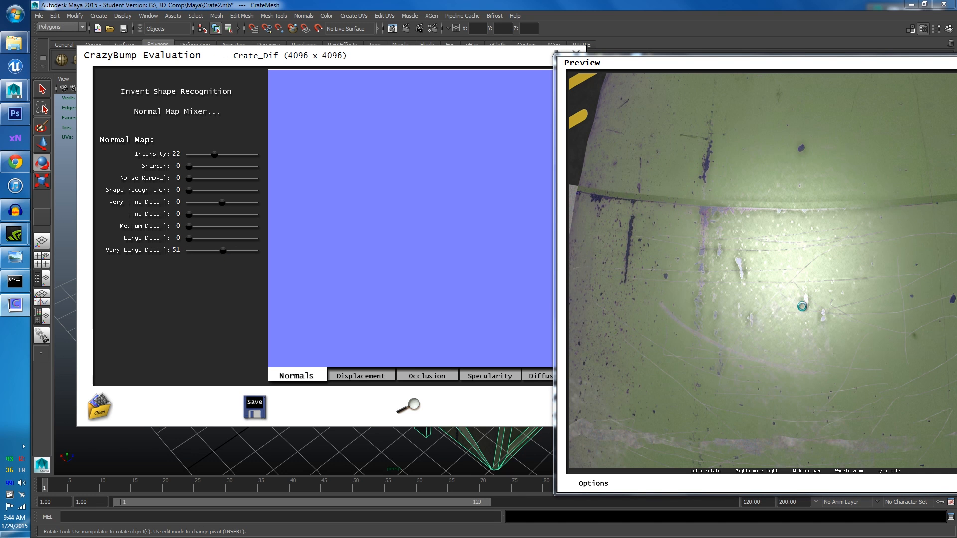
{"action": "scroll", "coordinate": [804, 308], "scroll_direction": "down", "scroll_amount": 6}
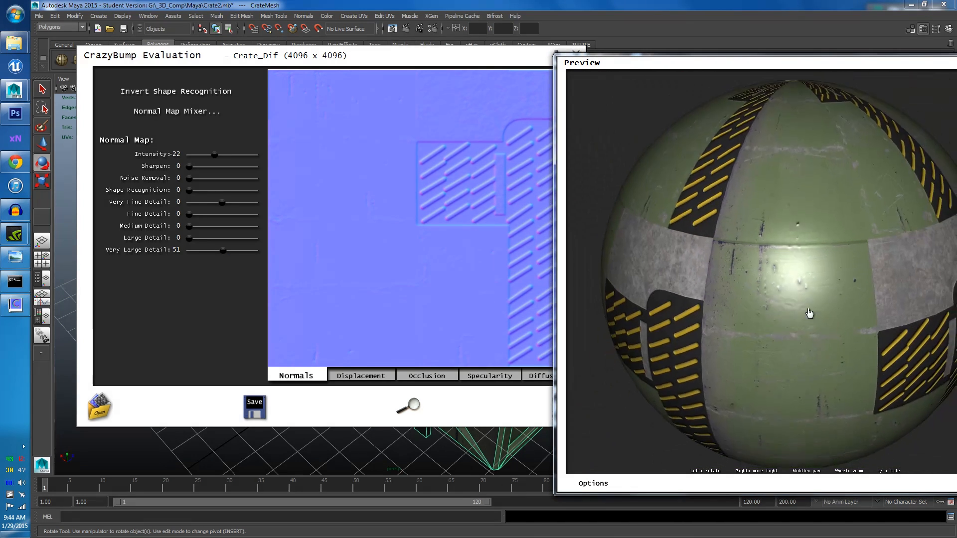
{"action": "left_click_drag", "start_coordinate": [809, 313], "coordinate": [777, 297]}
{"action": "scroll", "coordinate": [778, 294], "scroll_direction": "up", "scroll_amount": 6}
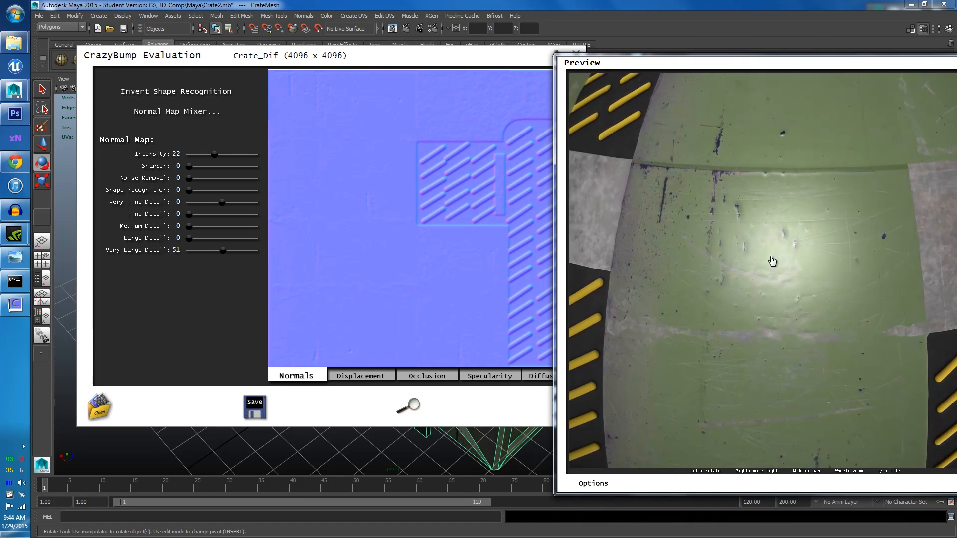
{"action": "left_click_drag", "start_coordinate": [772, 261], "coordinate": [798, 258]}
{"action": "left_click_drag", "start_coordinate": [837, 303], "coordinate": [801, 301]}
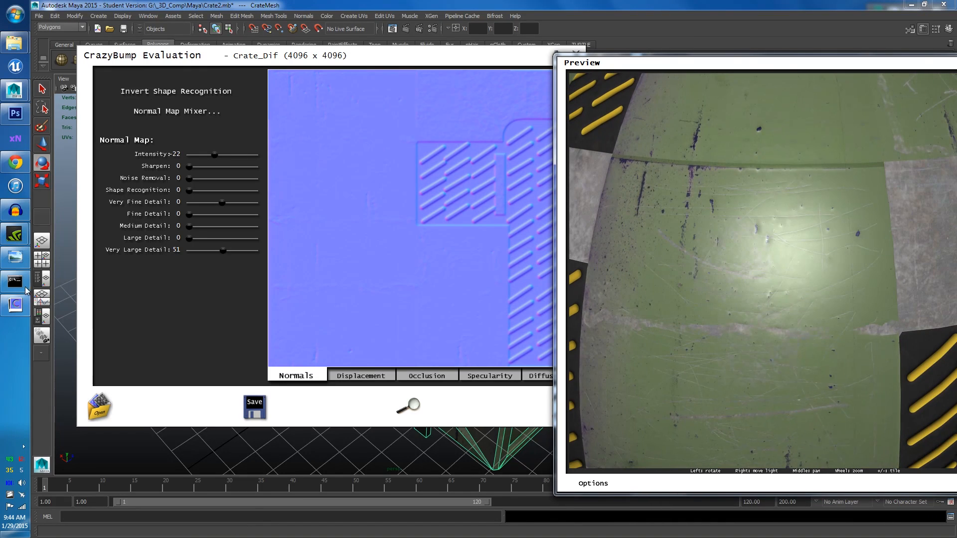
{"action": "left_click_drag", "start_coordinate": [223, 251], "coordinate": [270, 249]}
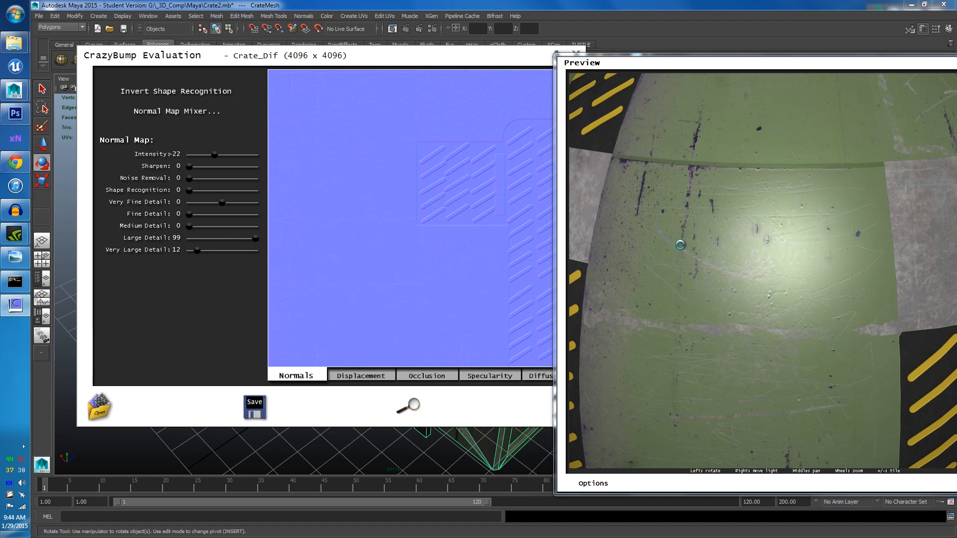
Lower Large Detail from 99 to 10 and set Medium Detail to 24
{"action": "left_click_drag", "start_coordinate": [848, 268], "coordinate": [807, 313]}
{"action": "scroll", "coordinate": [806, 312], "scroll_direction": "up", "scroll_amount": 5}
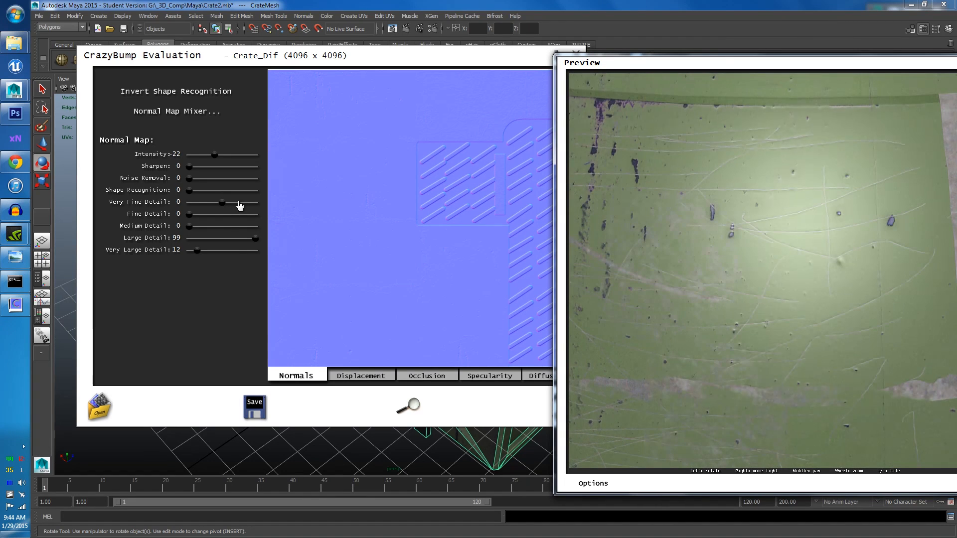
{"action": "left_click_drag", "start_coordinate": [264, 244], "coordinate": [198, 248]}
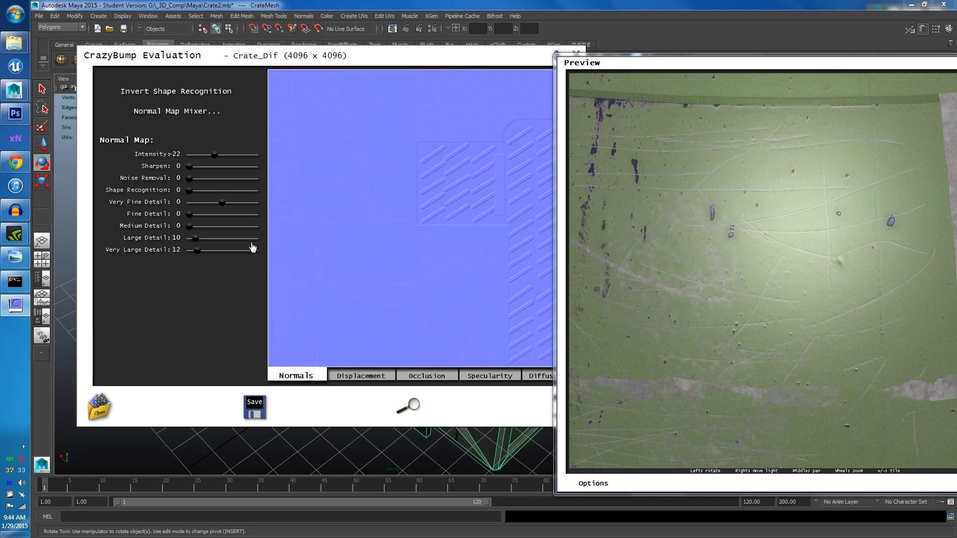
{"action": "left_click_drag", "start_coordinate": [186, 233], "coordinate": [234, 235]}
{"action": "scroll", "coordinate": [792, 289], "scroll_direction": "down", "scroll_amount": 4}
{"action": "left_click_drag", "start_coordinate": [791, 318], "coordinate": [827, 288]}
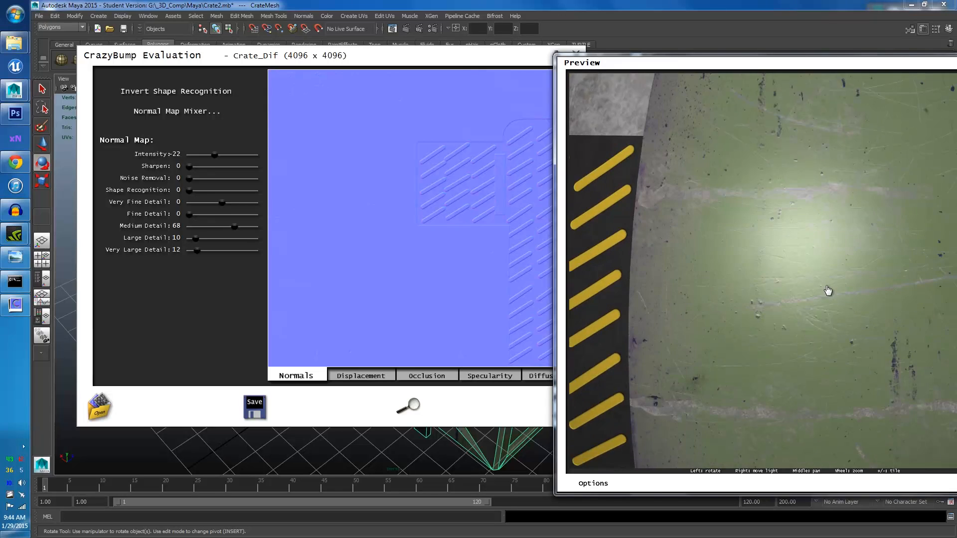
{"action": "scroll", "coordinate": [812, 287], "scroll_direction": "up", "scroll_amount": 4}
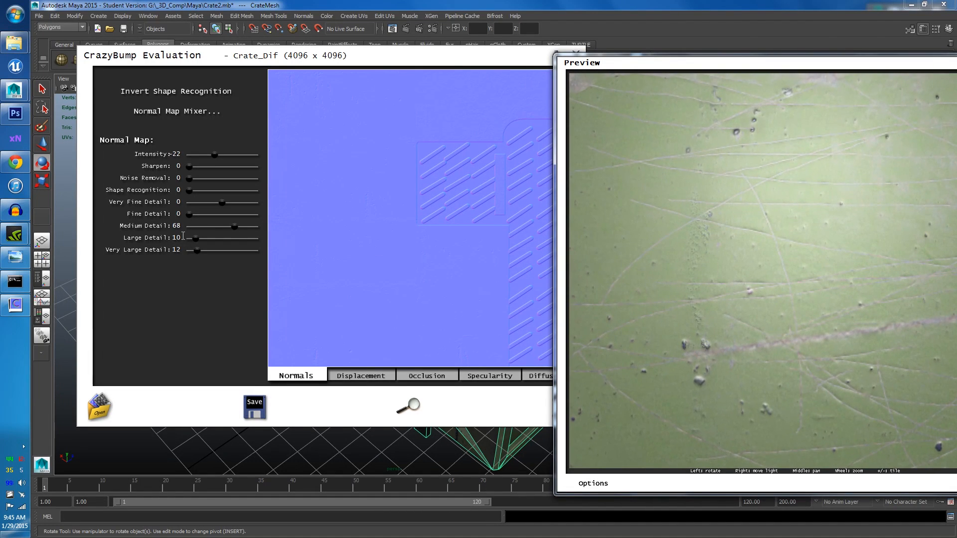
{"action": "mouse_move", "coordinate": [234, 226]}
{"action": "left_mouse_down"}
{"action": "mouse_move", "coordinate": [205, 229]}
{"action": "mouse_move", "coordinate": [213, 220]}
{"action": "mouse_move", "coordinate": [401, 228]}
{"action": "left_mouse_up"}
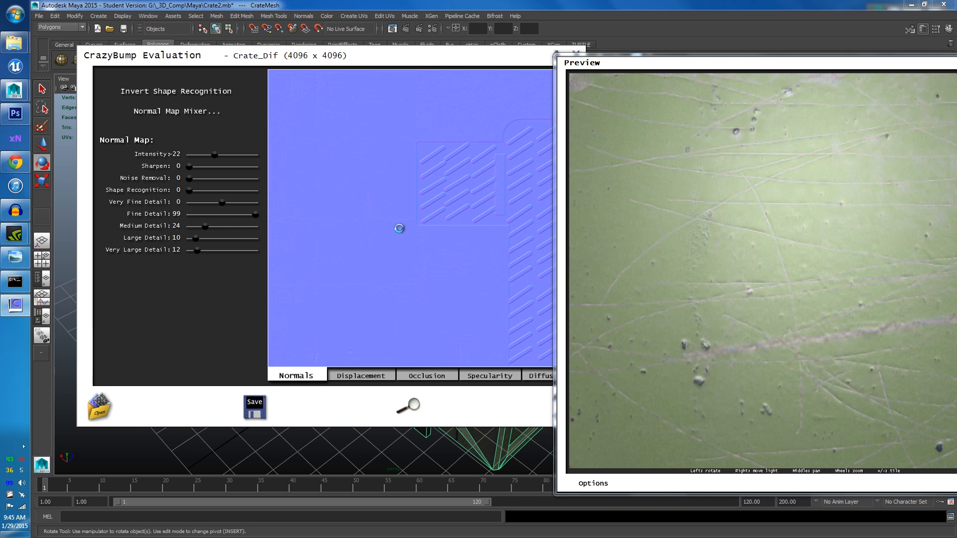
{"action": "left_click_drag", "start_coordinate": [854, 226], "coordinate": [792, 331]}
{"action": "scroll", "coordinate": [799, 311], "scroll_direction": "up", "scroll_amount": 5}
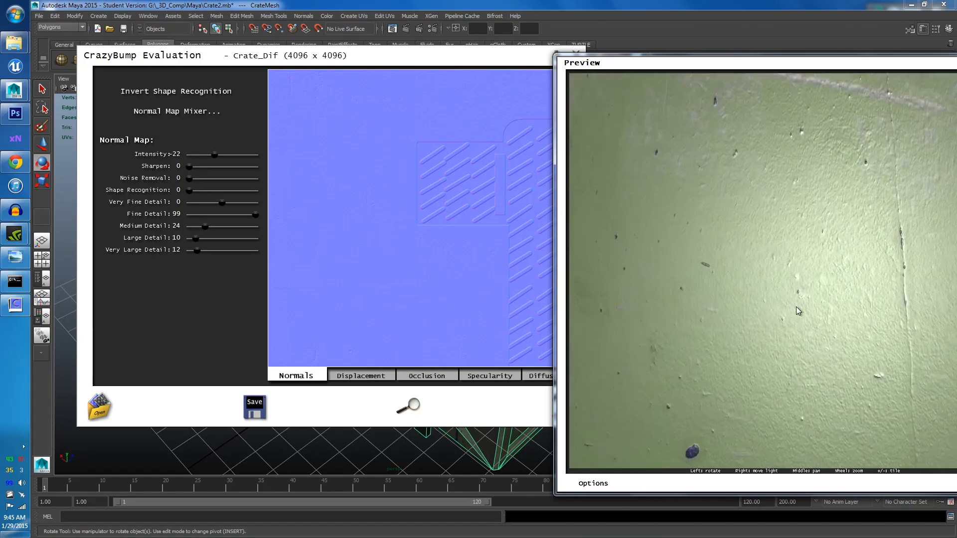
{"action": "left_click_drag", "start_coordinate": [742, 310], "coordinate": [777, 280]}
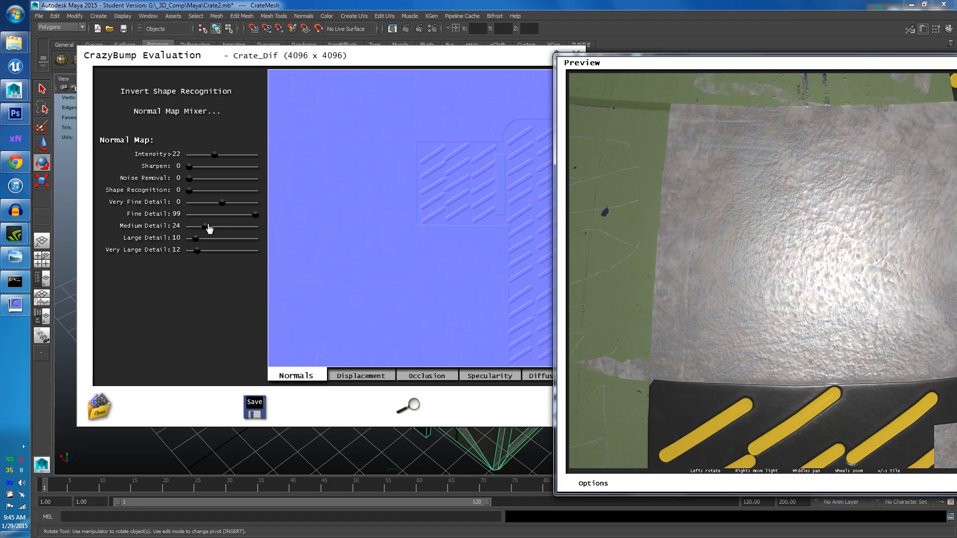
Lower Fine Detail from 99 to 59 and bring Very Fine Detail down to 6
{"action": "left_click_drag", "start_coordinate": [255, 220], "coordinate": [228, 217]}
{"action": "left_click_drag", "start_coordinate": [725, 260], "coordinate": [801, 250]}
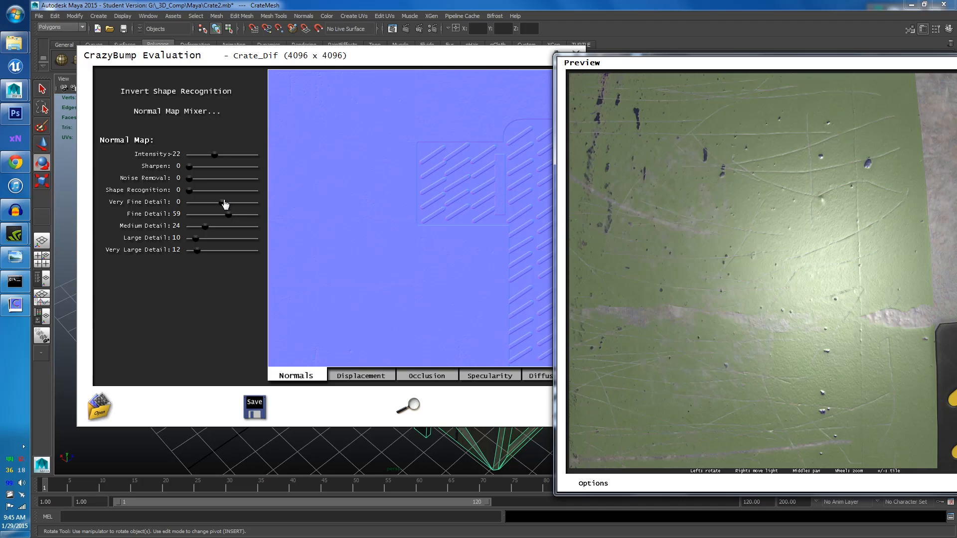
{"action": "left_click_drag", "start_coordinate": [225, 204], "coordinate": [241, 206]}
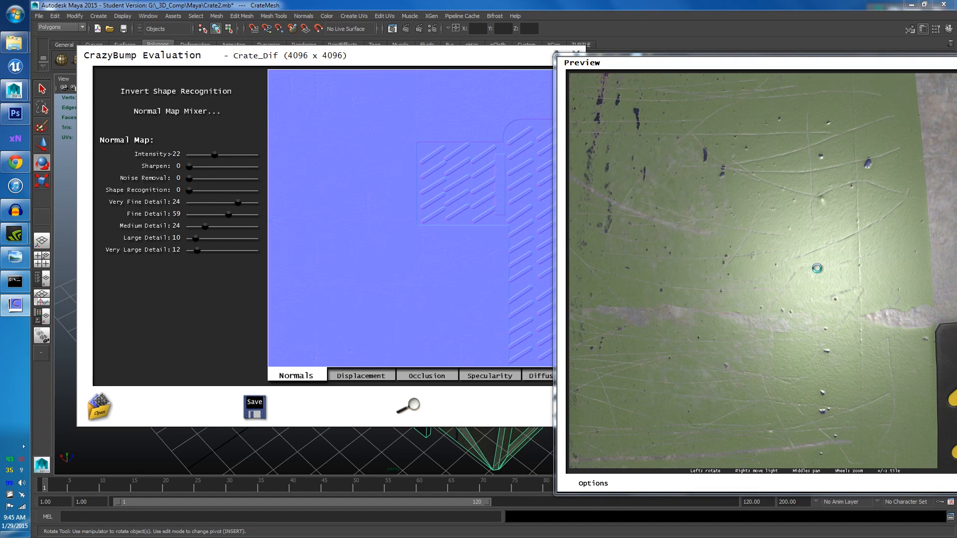
{"action": "scroll", "coordinate": [797, 274], "scroll_direction": "up", "scroll_amount": 5}
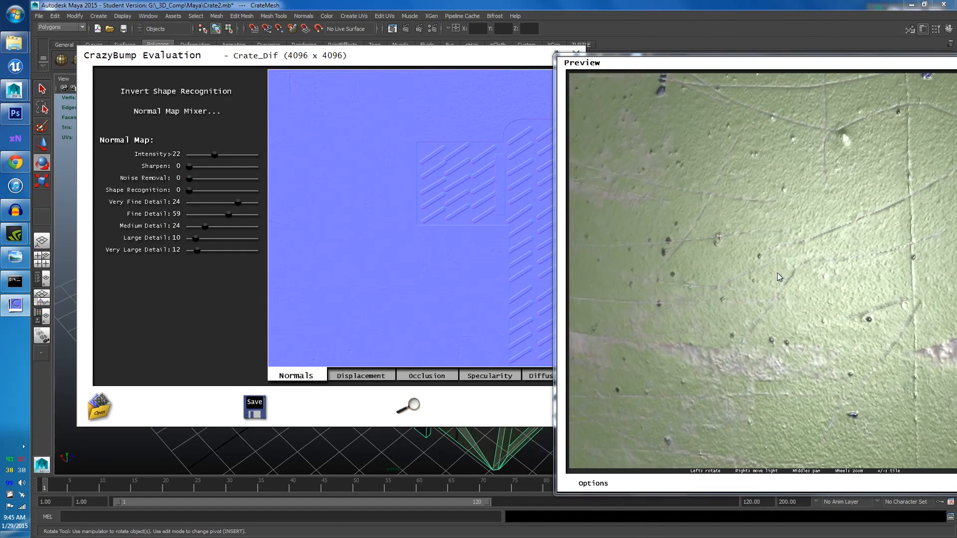
{"action": "left_click_drag", "start_coordinate": [791, 278], "coordinate": [797, 285]}
{"action": "left_click_drag", "start_coordinate": [837, 324], "coordinate": [814, 290]}
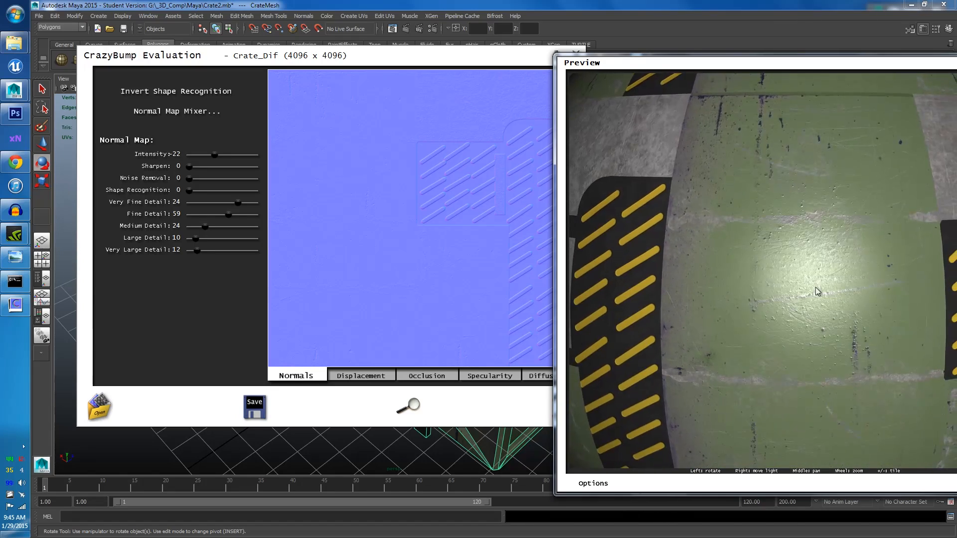
{"action": "left_click_drag", "start_coordinate": [857, 337], "coordinate": [792, 340]}
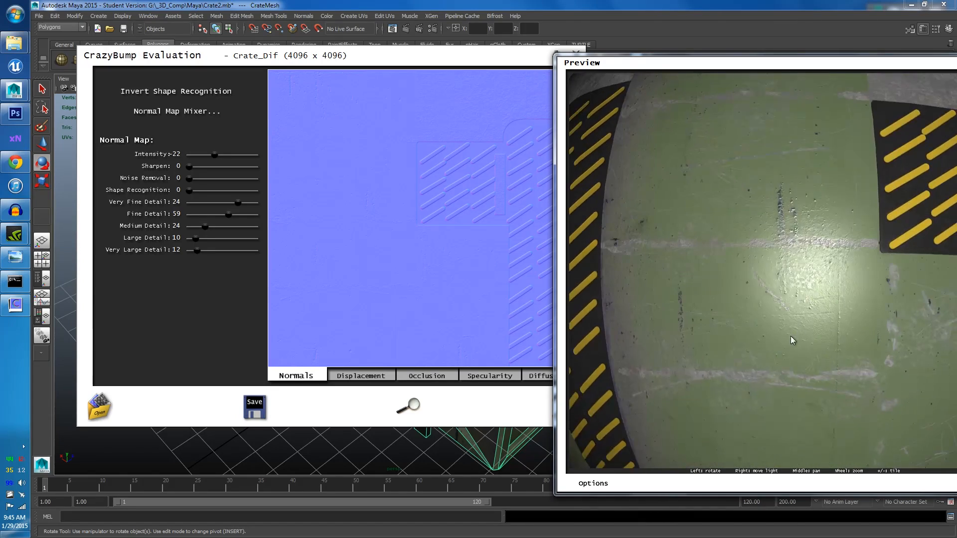
{"action": "scroll", "coordinate": [793, 339], "scroll_direction": "up", "scroll_amount": 5}
{"action": "left_click_drag", "start_coordinate": [663, 377], "coordinate": [729, 322]}
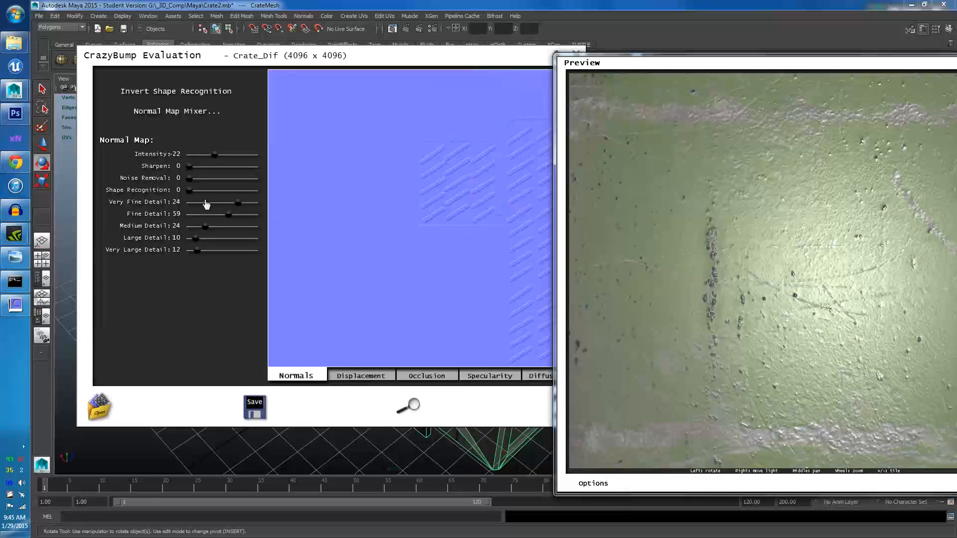
{"action": "left_click_drag", "start_coordinate": [243, 207], "coordinate": [236, 208]}
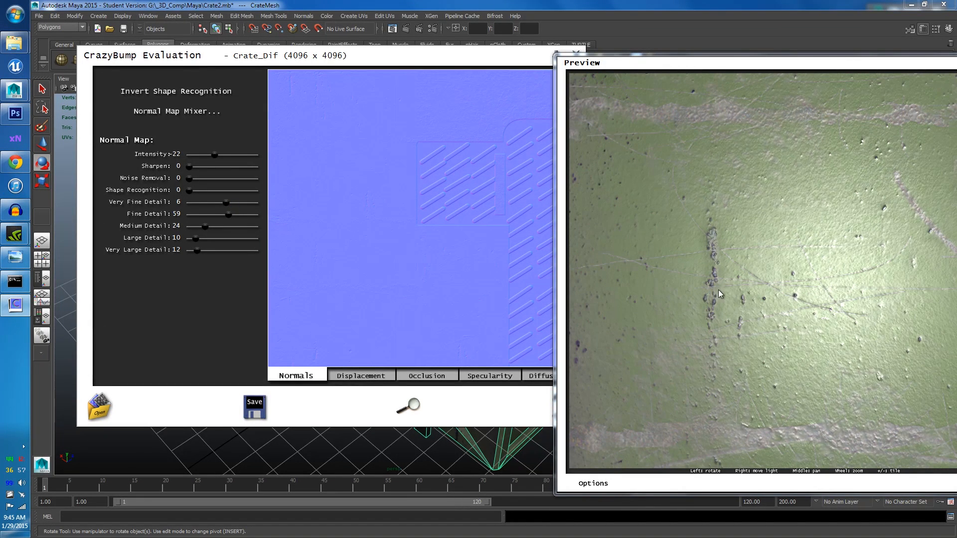
{"action": "scroll", "coordinate": [824, 335], "scroll_direction": "down", "scroll_amount": 3}
{"action": "middle_click_drag", "start_coordinate": [718, 294], "coordinate": [776, 356]}
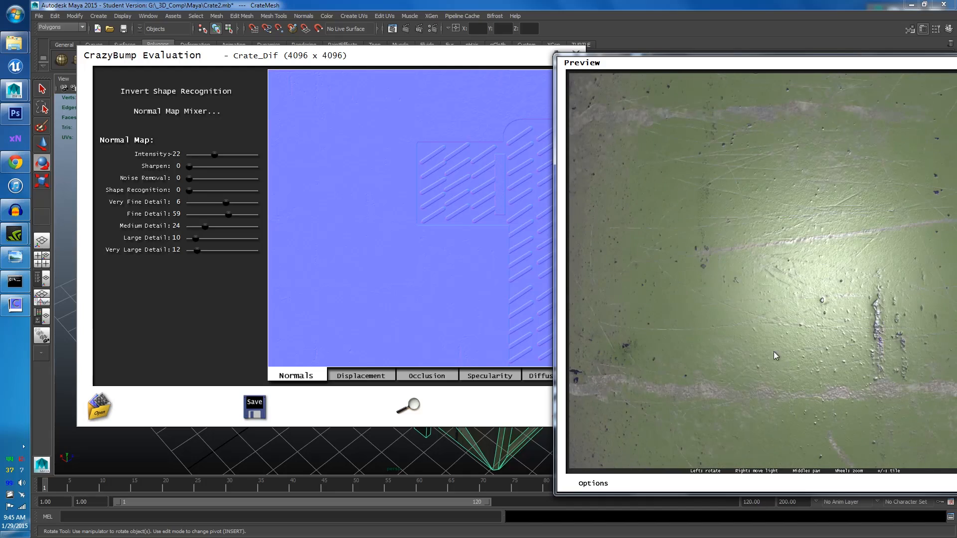
Change the normal map Intensity from -22 to -36
{"action": "left_click_drag", "start_coordinate": [214, 154], "coordinate": [210, 155]}
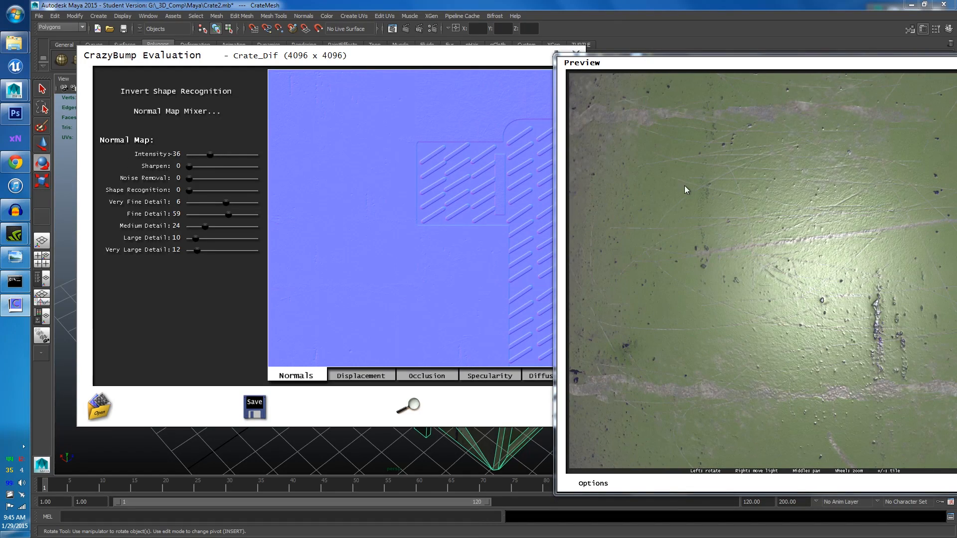
{"action": "scroll", "coordinate": [826, 305], "scroll_direction": "down", "scroll_amount": 4}
{"action": "left_click_drag", "start_coordinate": [832, 330], "coordinate": [766, 293]}
{"action": "scroll", "coordinate": [851, 301], "scroll_direction": "down", "scroll_amount": 5}
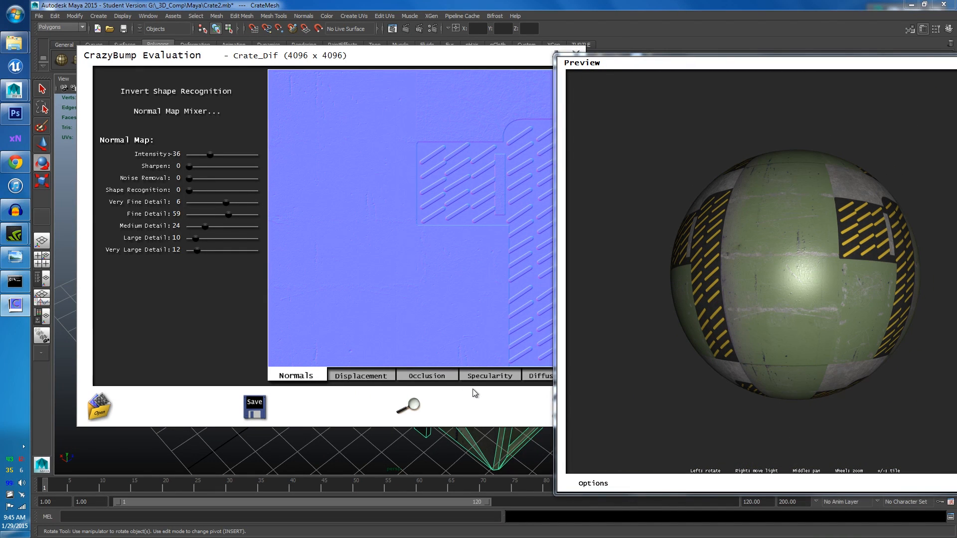
Switch to the Specularity map (Enhance Detail 96, Brightness 50, Contrast 25) and inspect the striped crate preview
{"action": "left_click", "coordinate": [439, 378]}
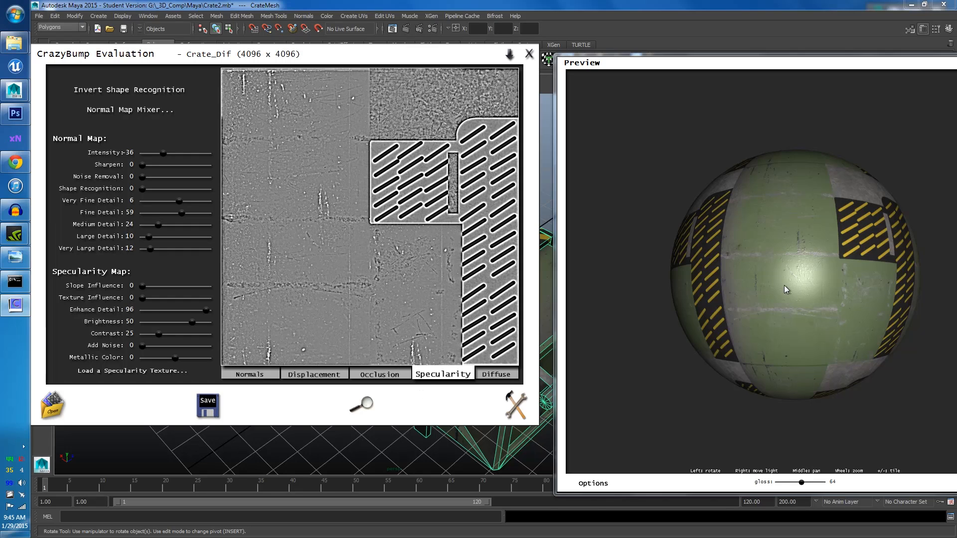
{"action": "left_click_drag", "start_coordinate": [786, 288], "coordinate": [797, 387]}
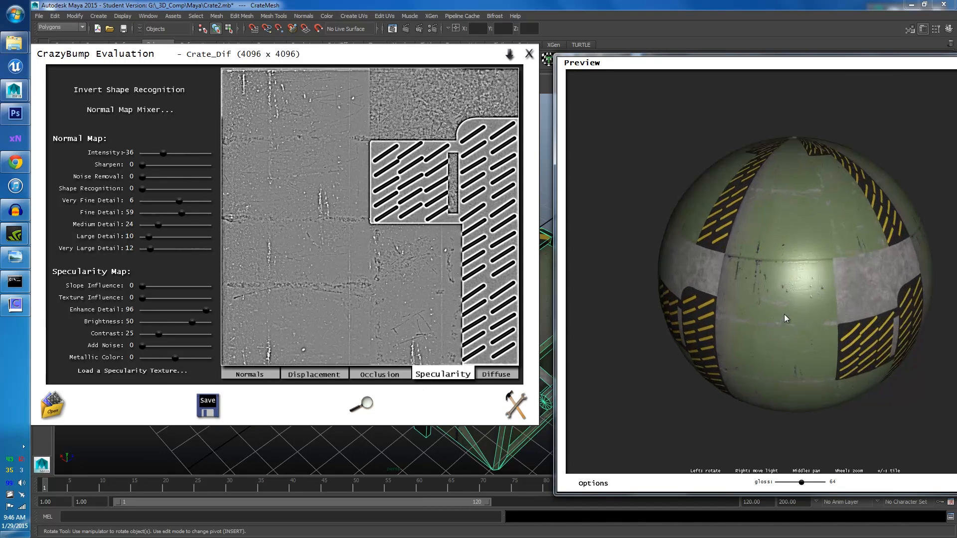
{"action": "scroll", "coordinate": [781, 315], "scroll_direction": "up", "scroll_amount": 5}
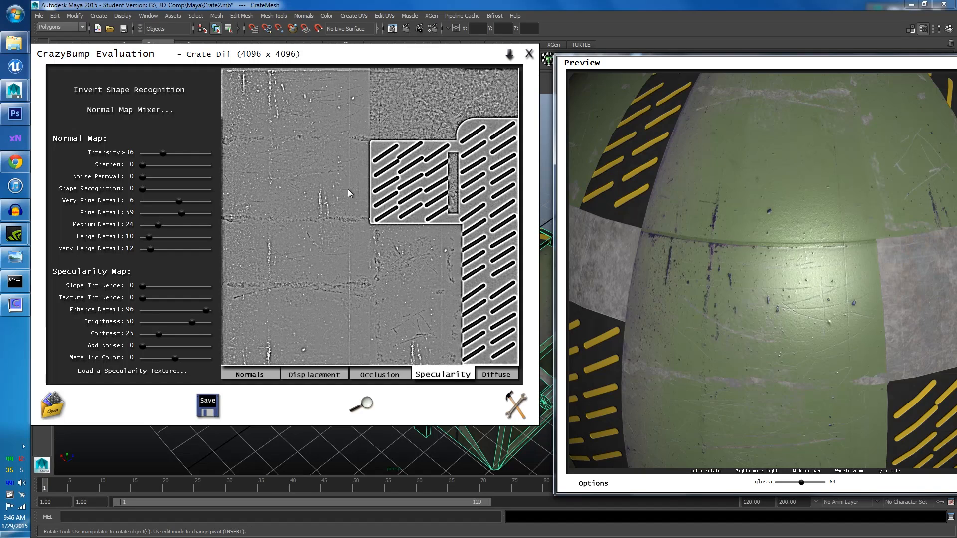
{"action": "left_click_drag", "start_coordinate": [743, 243], "coordinate": [834, 279]}
{"action": "left_click_drag", "start_coordinate": [779, 295], "coordinate": [748, 289]}
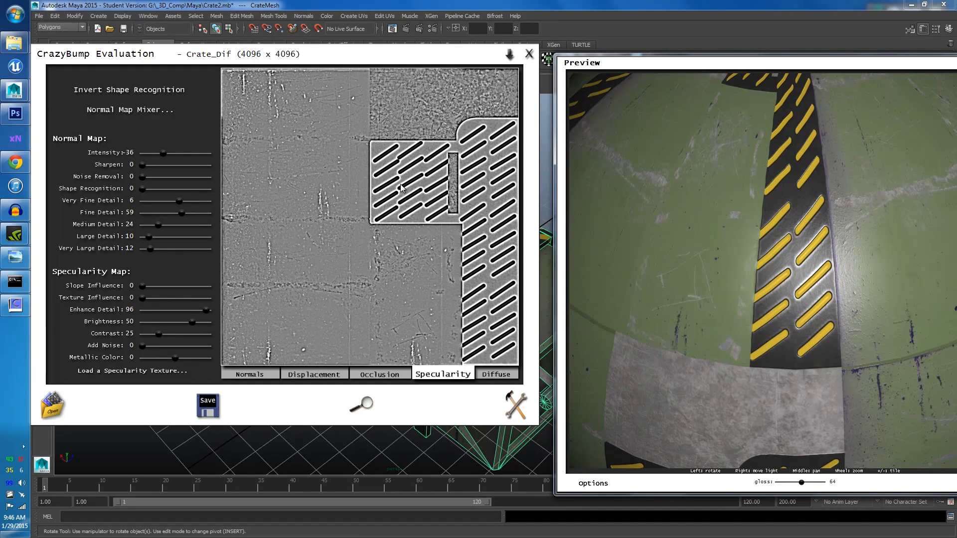
{"action": "left_click_drag", "start_coordinate": [709, 245], "coordinate": [858, 271]}
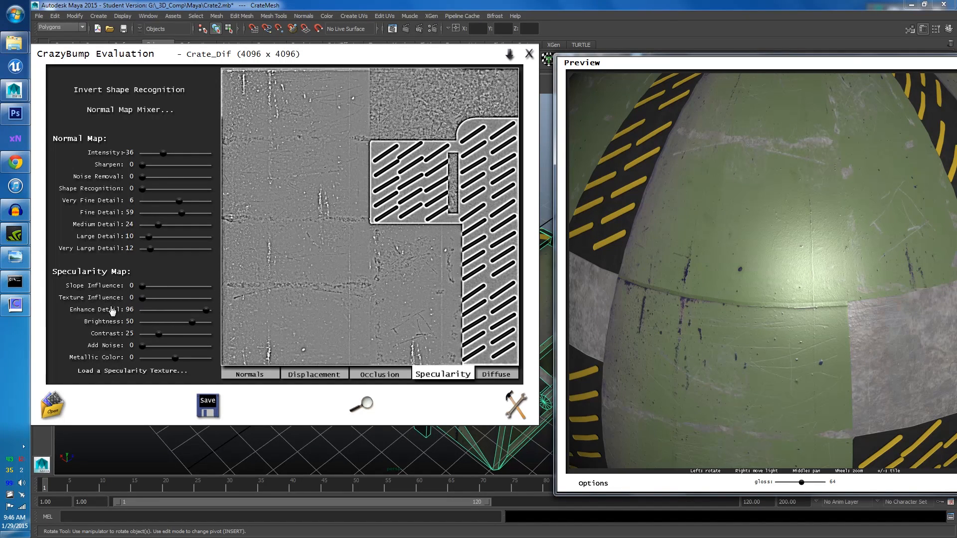
Set Slope Influence 33, Texture Influence 49, normal Intensity 1 and specularity Contrast 99
{"action": "left_click_drag", "start_coordinate": [142, 290], "coordinate": [170, 291]}
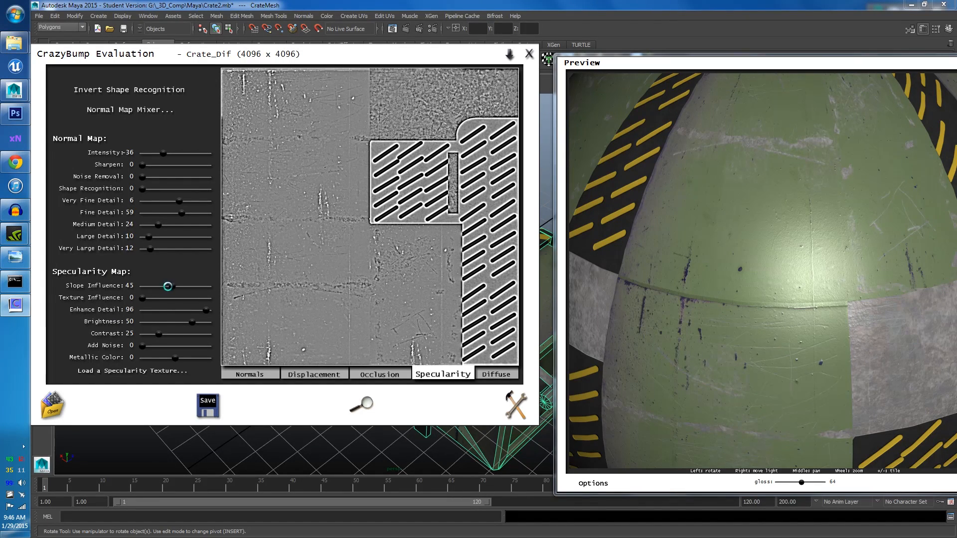
{"action": "left_click_drag", "start_coordinate": [715, 279], "coordinate": [760, 296]}
{"action": "mouse_move", "coordinate": [169, 290]}
{"action": "left_mouse_down"}
{"action": "mouse_move", "coordinate": [204, 288]}
{"action": "mouse_move", "coordinate": [165, 292]}
{"action": "mouse_move", "coordinate": [169, 307]}
{"action": "left_mouse_up"}
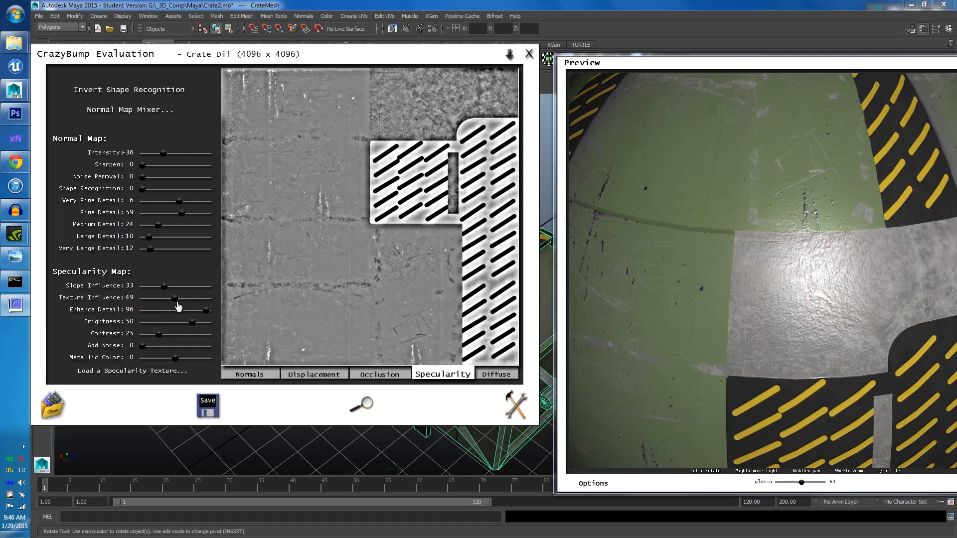
{"action": "left_click_drag", "start_coordinate": [908, 297], "coordinate": [955, 320]}
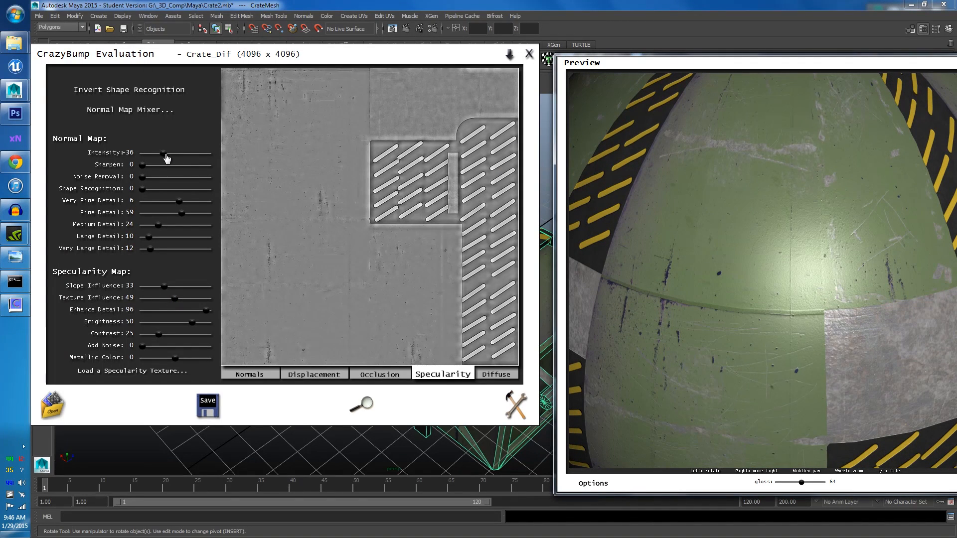
{"action": "left_click_drag", "start_coordinate": [166, 158], "coordinate": [172, 159]}
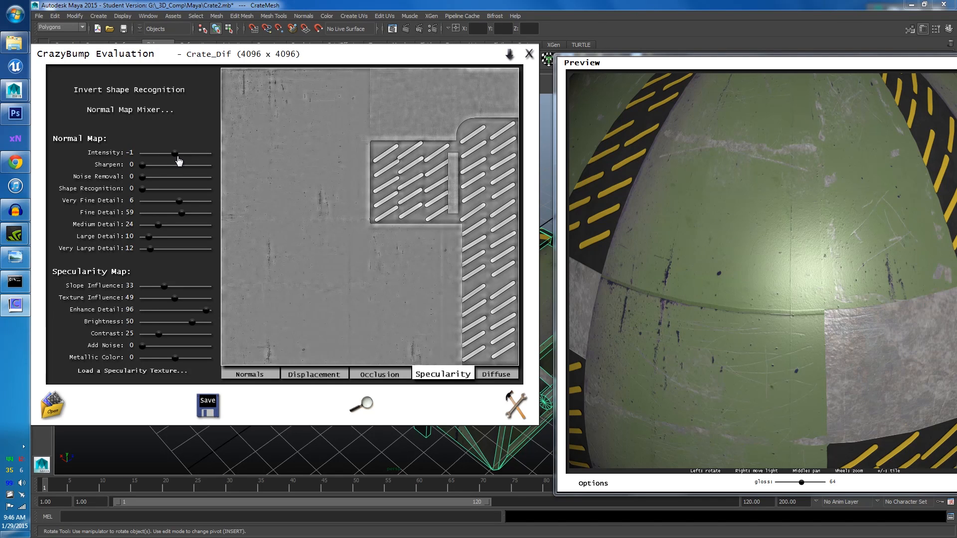
{"action": "left_click_drag", "start_coordinate": [737, 322], "coordinate": [789, 241]}
{"action": "scroll", "coordinate": [798, 264], "scroll_direction": "up", "scroll_amount": 8}
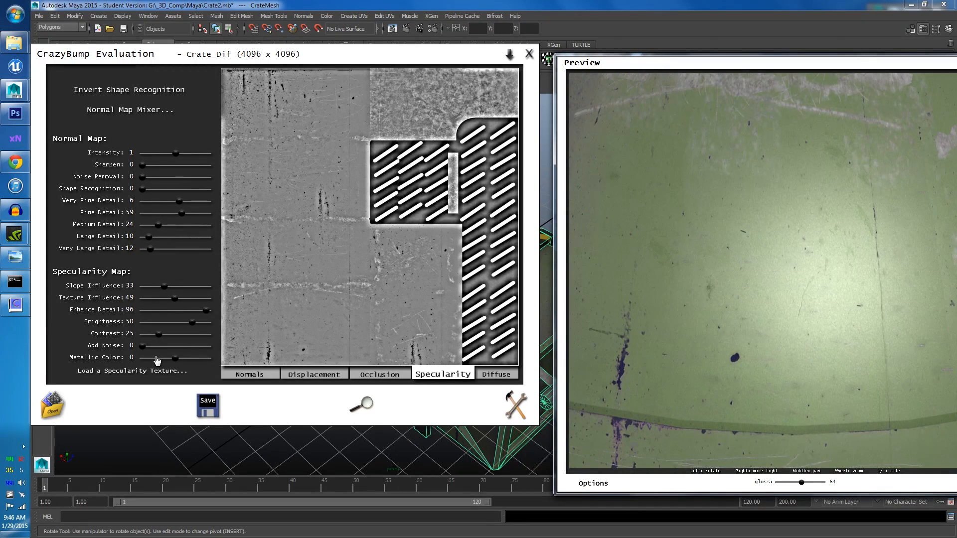
{"action": "left_click_drag", "start_coordinate": [160, 337], "coordinate": [209, 334]}
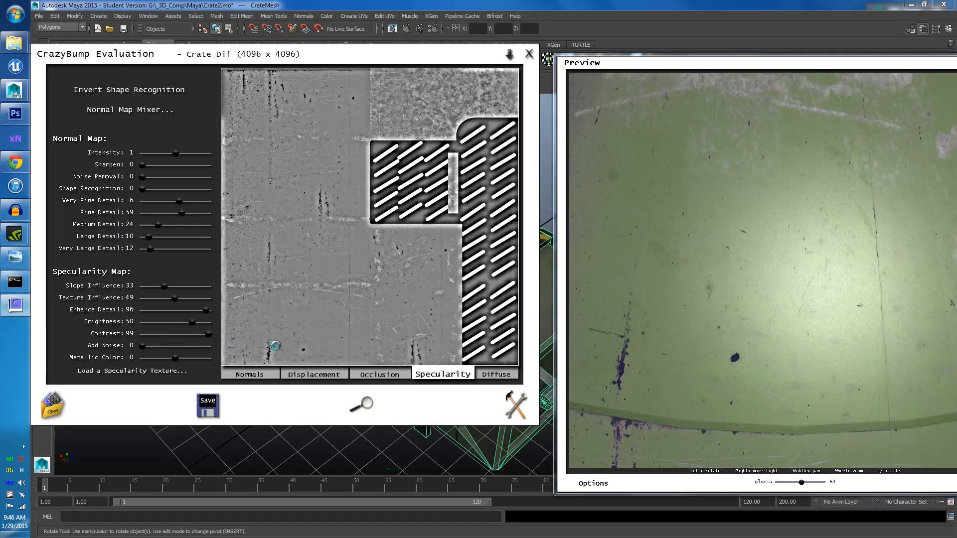
{"action": "left_click_drag", "start_coordinate": [735, 358], "coordinate": [682, 331]}
Lower specularity Contrast from 99 to 89 and settle Brightness at 45 while checking highlights
{"action": "scroll", "coordinate": [816, 346], "scroll_direction": "down", "scroll_amount": 6}
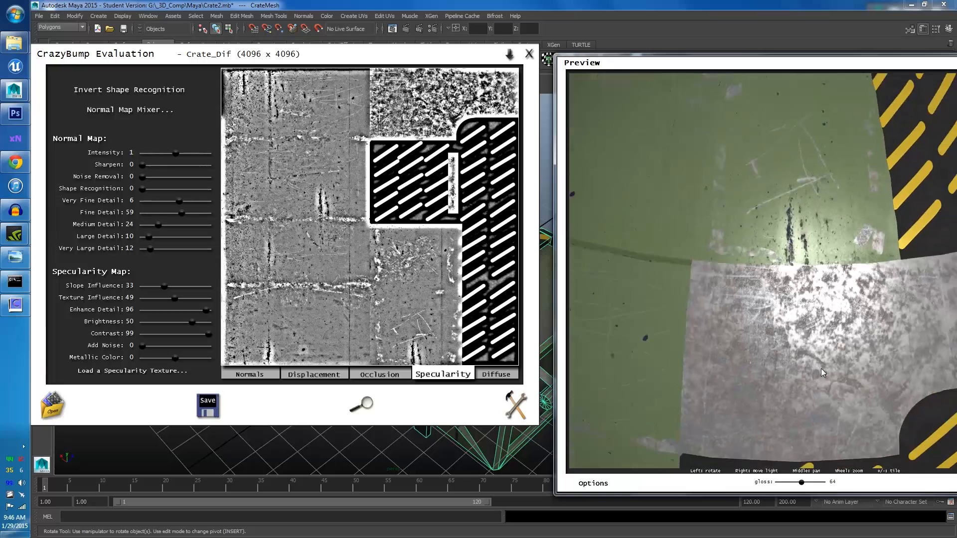
{"action": "left_click_drag", "start_coordinate": [816, 346], "coordinate": [850, 330]}
{"action": "scroll", "coordinate": [850, 331], "scroll_direction": "up", "scroll_amount": 10}
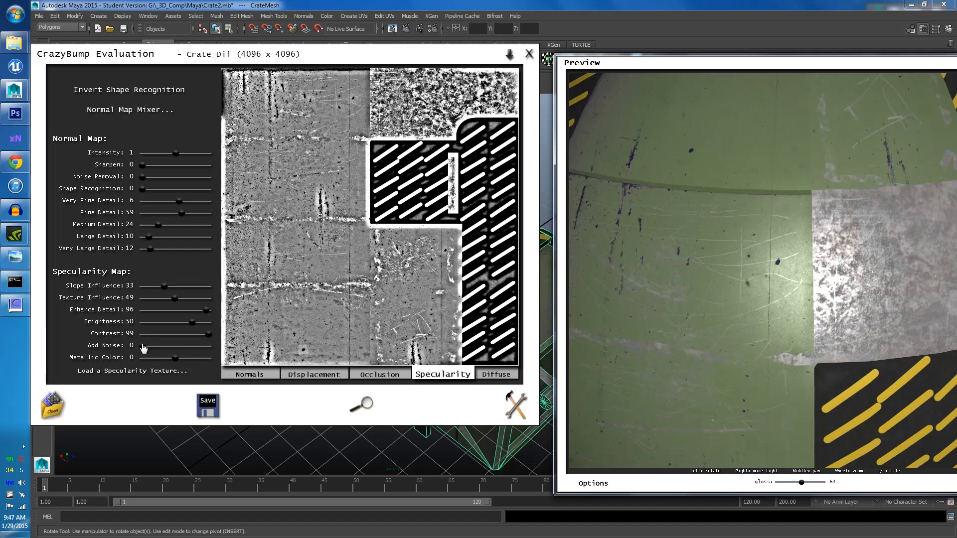
{"action": "left_click_drag", "start_coordinate": [210, 339], "coordinate": [204, 339]}
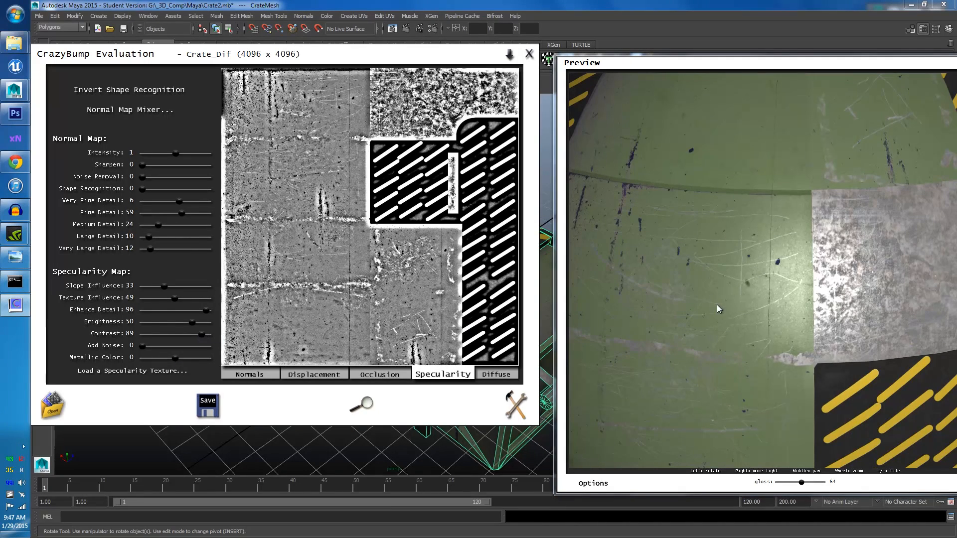
{"action": "left_click_drag", "start_coordinate": [673, 313], "coordinate": [750, 308]}
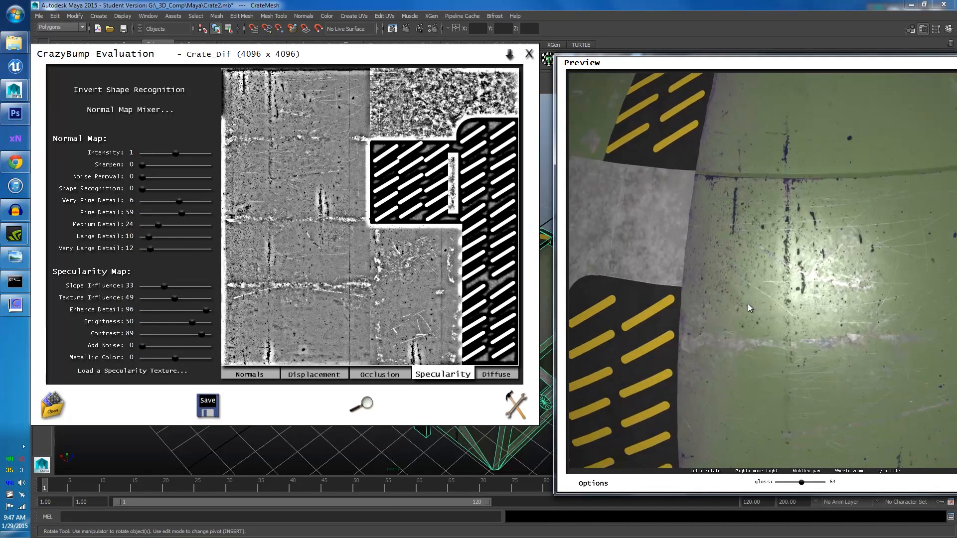
{"action": "left_click_drag", "start_coordinate": [195, 327], "coordinate": [179, 327]}
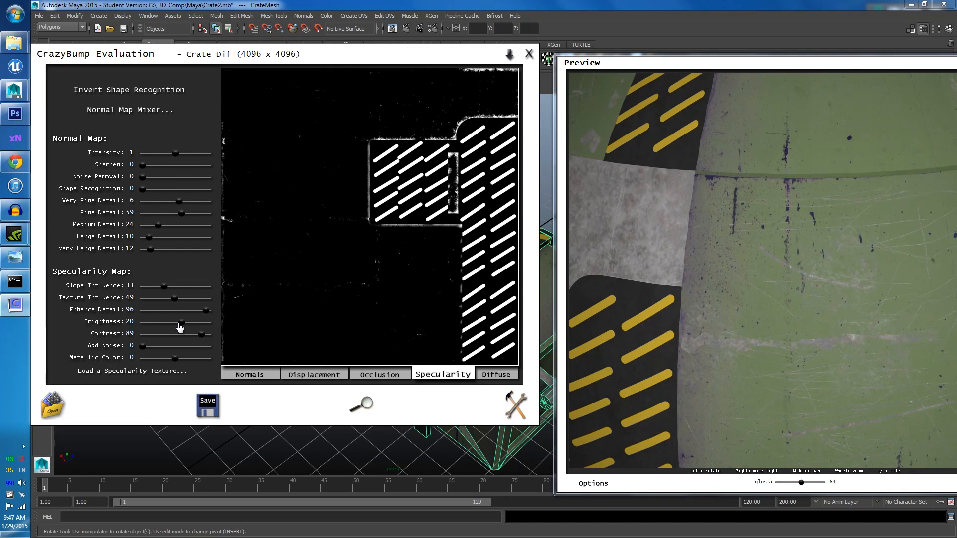
{"action": "scroll", "coordinate": [869, 333], "scroll_direction": "down", "scroll_amount": 5}
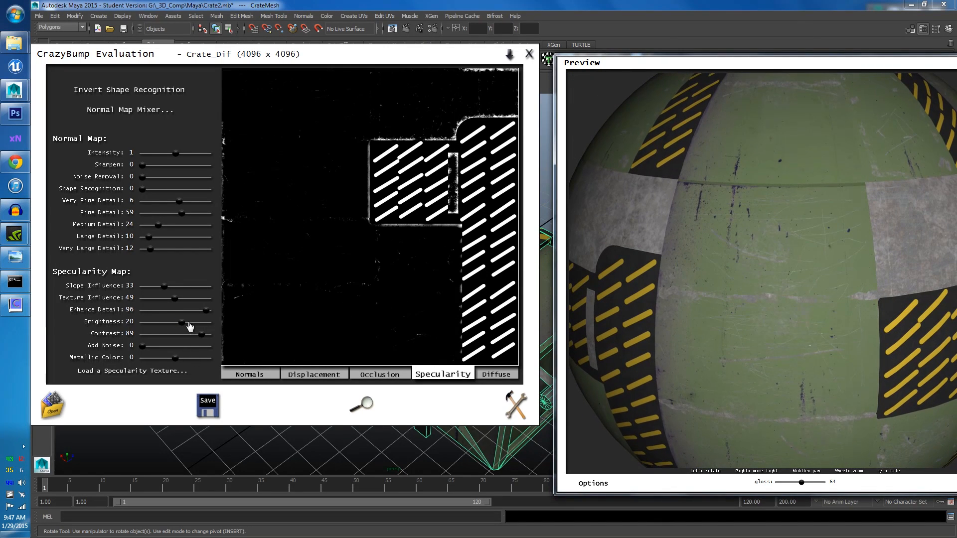
{"action": "left_click_drag", "start_coordinate": [183, 328], "coordinate": [194, 327]}
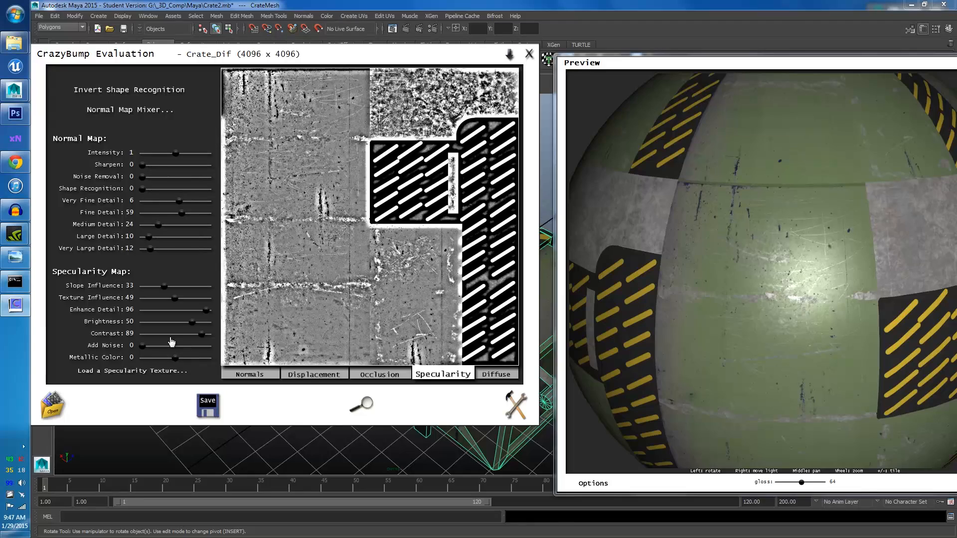
{"action": "mouse_move", "coordinate": [752, 323]}
{"action": "left_mouse_down"}
{"action": "mouse_move", "coordinate": [800, 325]}
{"action": "mouse_move", "coordinate": [766, 290]}
{"action": "mouse_move", "coordinate": [724, 279]}
{"action": "mouse_move", "coordinate": [667, 290]}
{"action": "mouse_move", "coordinate": [665, 345]}
{"action": "mouse_move", "coordinate": [722, 332]}
{"action": "mouse_move", "coordinate": [765, 362]}
{"action": "mouse_move", "coordinate": [811, 331]}
{"action": "mouse_move", "coordinate": [816, 376]}
{"action": "mouse_move", "coordinate": [803, 338]}
{"action": "mouse_move", "coordinate": [790, 340]}
{"action": "mouse_move", "coordinate": [775, 375]}
{"action": "mouse_move", "coordinate": [869, 331]}
{"action": "mouse_move", "coordinate": [930, 375]}
{"action": "mouse_move", "coordinate": [792, 364]}
{"action": "left_mouse_up"}
{"action": "scroll", "coordinate": [808, 337], "scroll_direction": "up", "scroll_amount": 3}
{"action": "scroll", "coordinate": [798, 328], "scroll_direction": "up", "scroll_amount": 5}
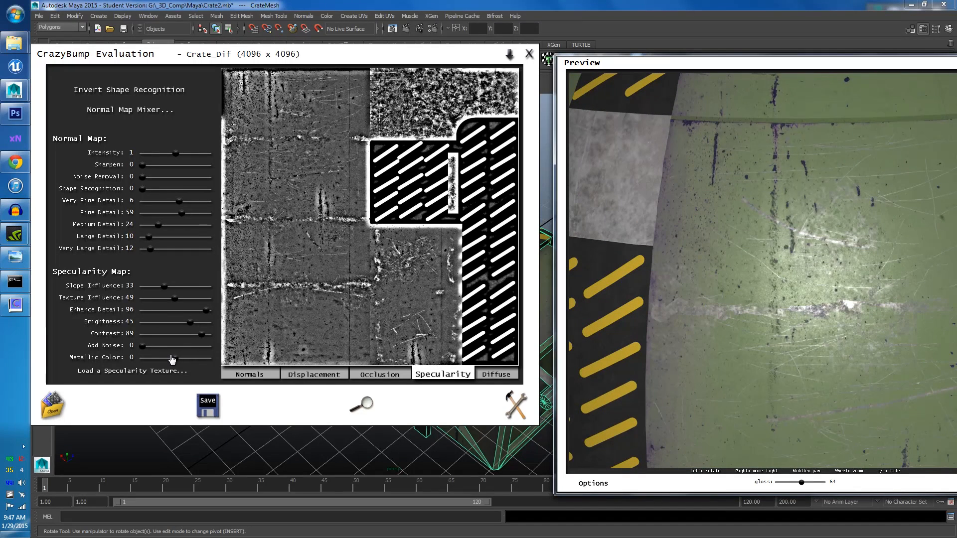
Try several Metallic Color values, then drop it from 46 to 5 so the stripes turn white
{"action": "left_click_drag", "start_coordinate": [175, 359], "coordinate": [184, 358]}
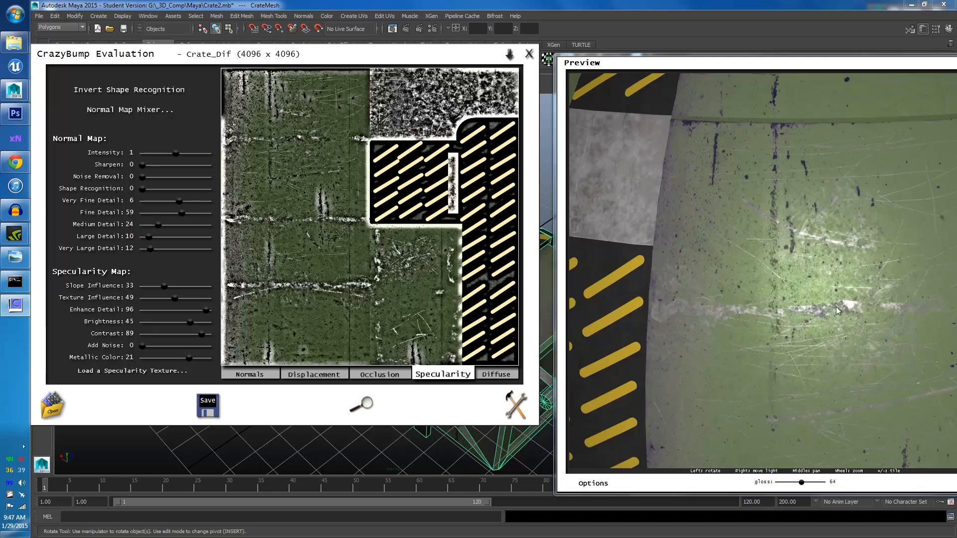
{"action": "left_click_drag", "start_coordinate": [837, 311], "coordinate": [815, 333]}
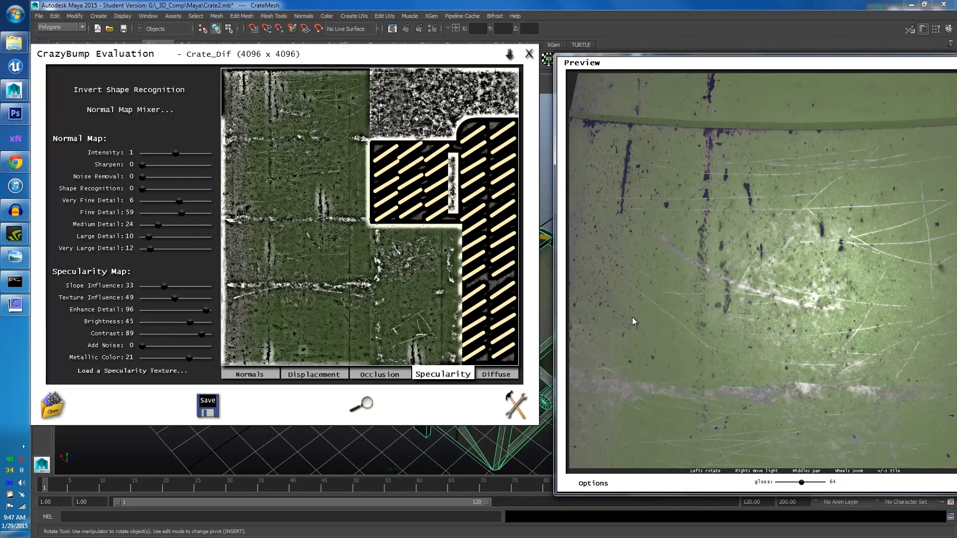
{"action": "left_click_drag", "start_coordinate": [191, 366], "coordinate": [206, 363]}
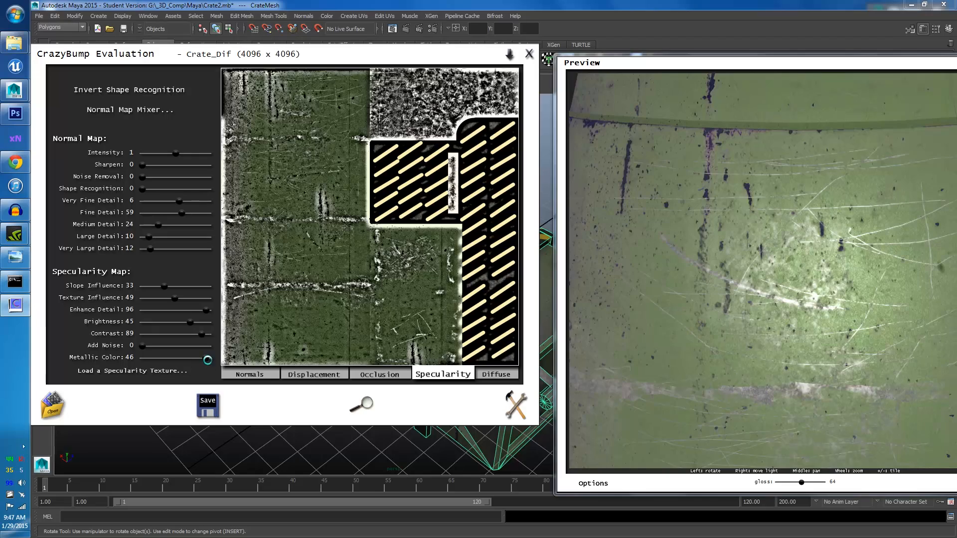
{"action": "left_click_drag", "start_coordinate": [740, 337], "coordinate": [787, 280]}
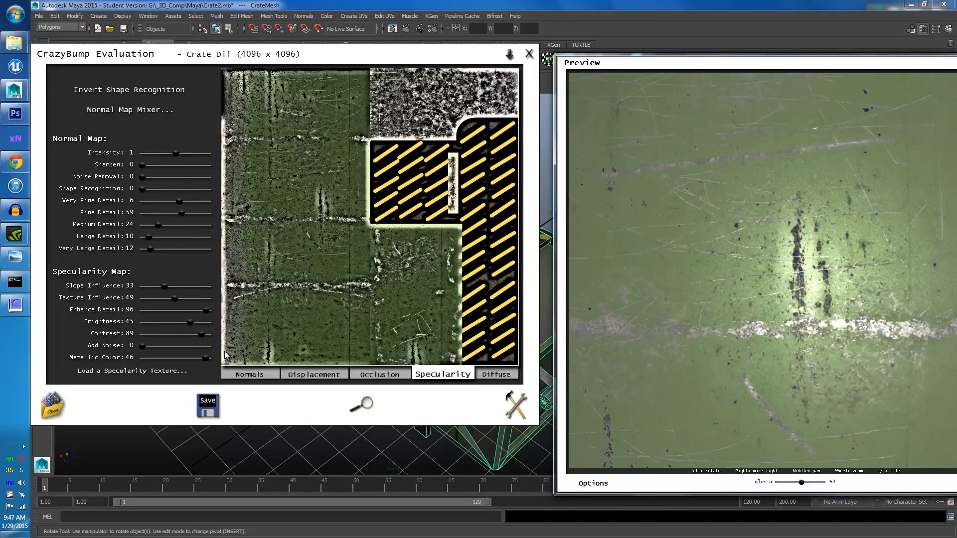
{"action": "left_click_drag", "start_coordinate": [202, 359], "coordinate": [174, 360]}
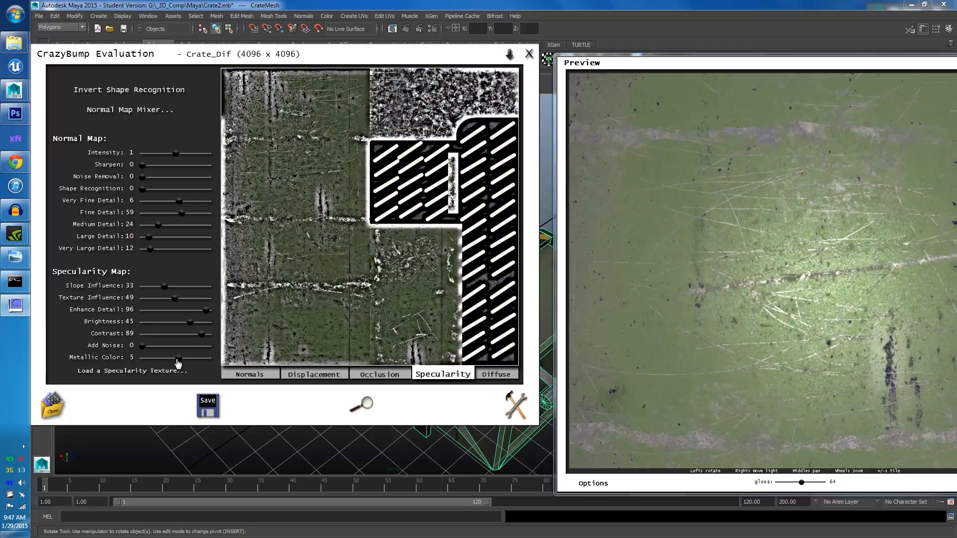
{"action": "left_click_drag", "start_coordinate": [917, 279], "coordinate": [826, 309]}
Experiment with the specularity Brightness, returning it to 45
{"action": "scroll", "coordinate": [825, 309], "scroll_direction": "down", "scroll_amount": 6}
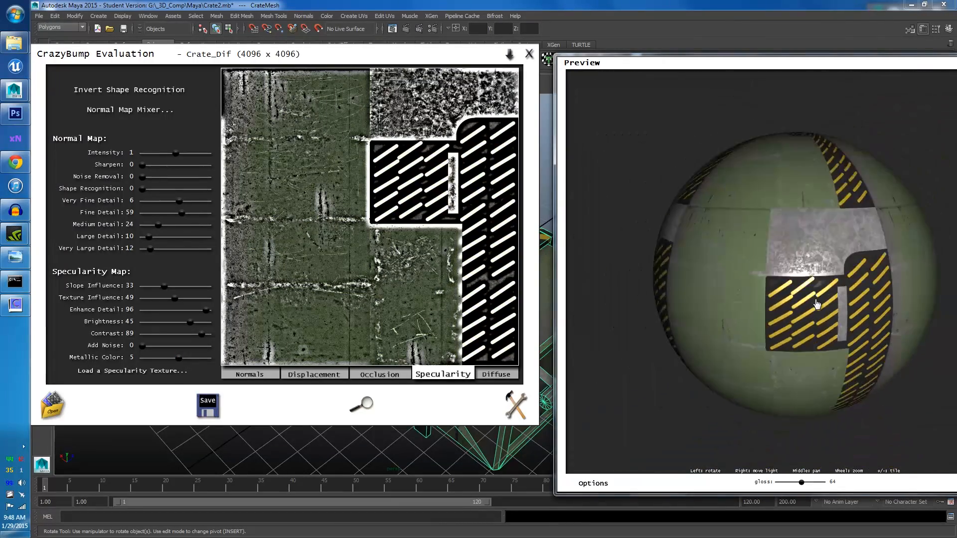
{"action": "scroll", "coordinate": [906, 293], "scroll_direction": "up", "scroll_amount": 8}
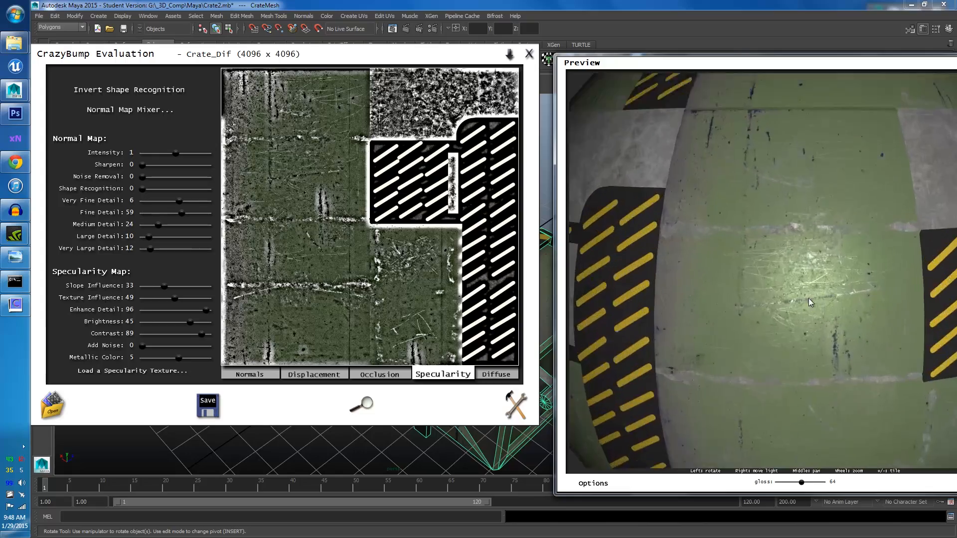
{"action": "left_click_drag", "start_coordinate": [832, 283], "coordinate": [841, 311]}
{"action": "mouse_move", "coordinate": [822, 243]}
{"action": "left_mouse_down"}
{"action": "mouse_move", "coordinate": [841, 336]}
{"action": "mouse_move", "coordinate": [786, 302]}
{"action": "mouse_move", "coordinate": [695, 271]}
{"action": "mouse_move", "coordinate": [810, 348]}
{"action": "mouse_move", "coordinate": [788, 271]}
{"action": "mouse_move", "coordinate": [750, 254]}
{"action": "mouse_move", "coordinate": [812, 249]}
{"action": "mouse_move", "coordinate": [660, 260]}
{"action": "mouse_move", "coordinate": [815, 250]}
{"action": "left_mouse_up"}
{"action": "right_click_drag", "start_coordinate": [815, 250], "coordinate": [839, 243]}
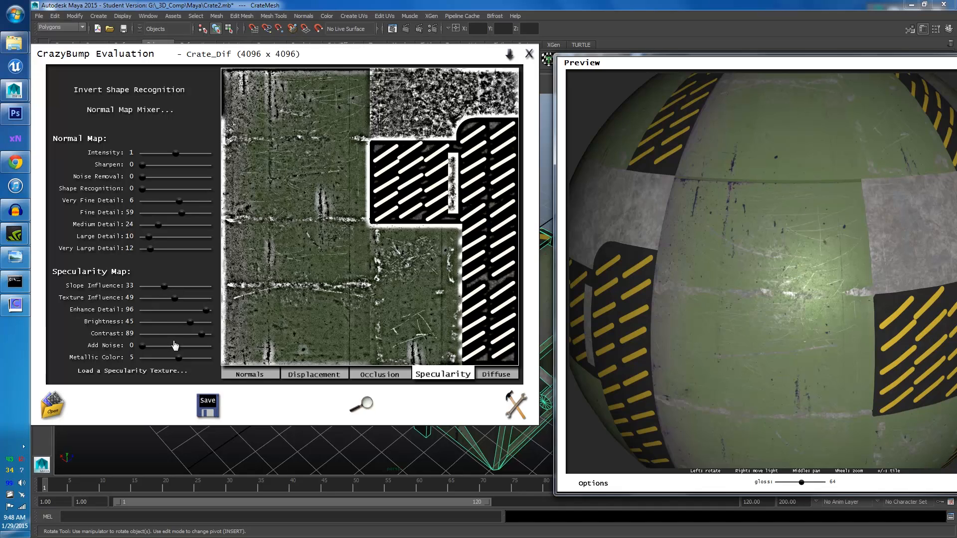
{"action": "left_click_drag", "start_coordinate": [184, 326], "coordinate": [197, 324]}
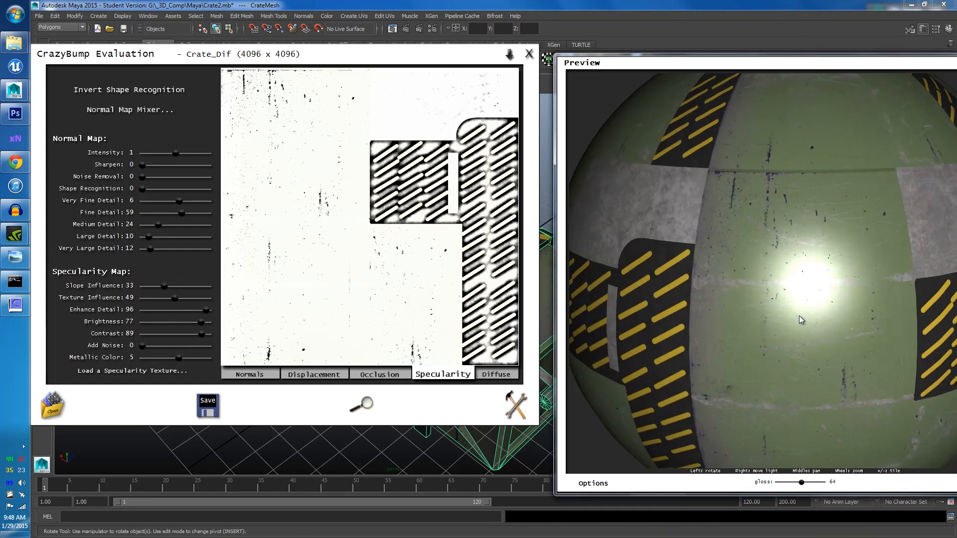
{"action": "scroll", "coordinate": [797, 321], "scroll_direction": "down", "scroll_amount": 3}
{"action": "right_click_drag", "start_coordinate": [797, 320], "coordinate": [767, 310]}
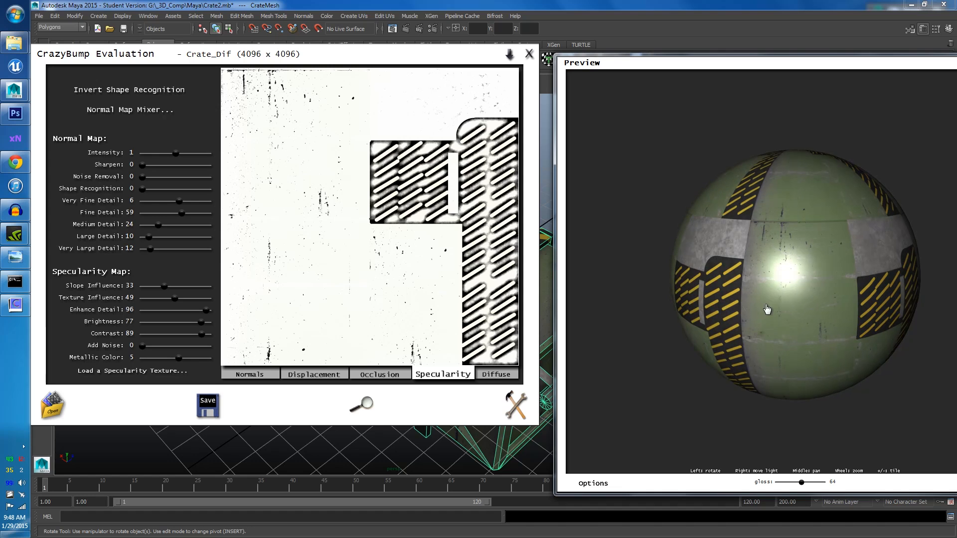
{"action": "left_click_drag", "start_coordinate": [204, 330], "coordinate": [187, 326]}
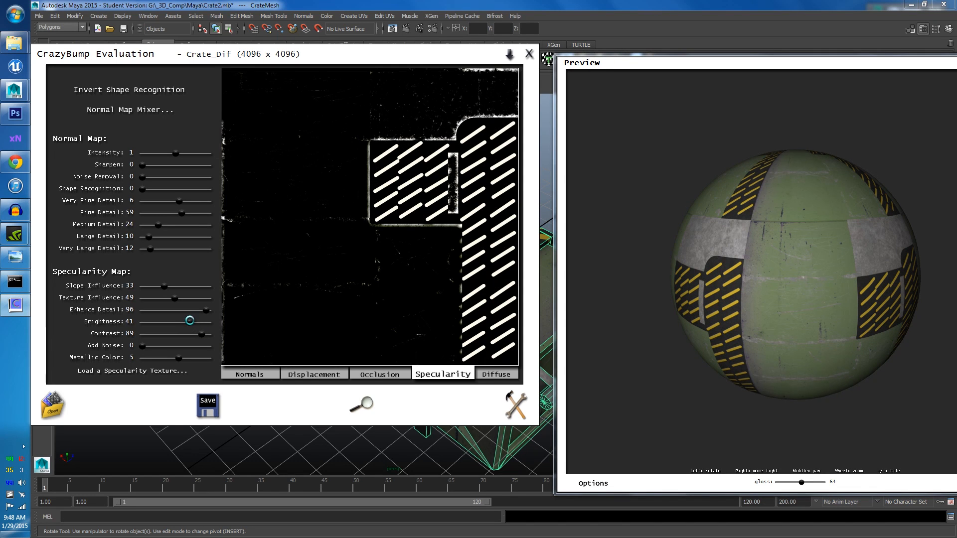
{"action": "left_click_drag", "start_coordinate": [189, 321], "coordinate": [193, 322]}
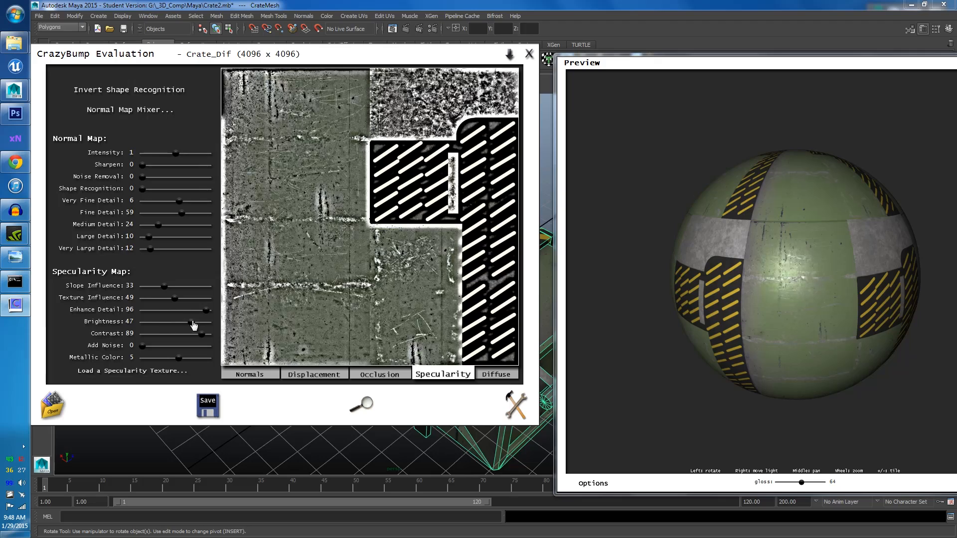
{"action": "scroll", "coordinate": [848, 301], "scroll_direction": "up", "scroll_amount": 6}
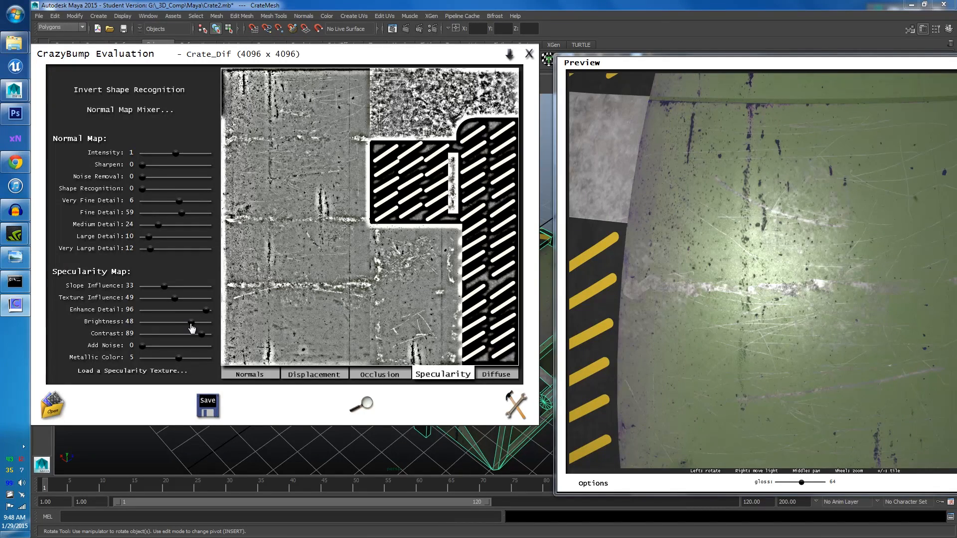
{"action": "scroll", "coordinate": [785, 284], "scroll_direction": "down", "scroll_amount": 5}
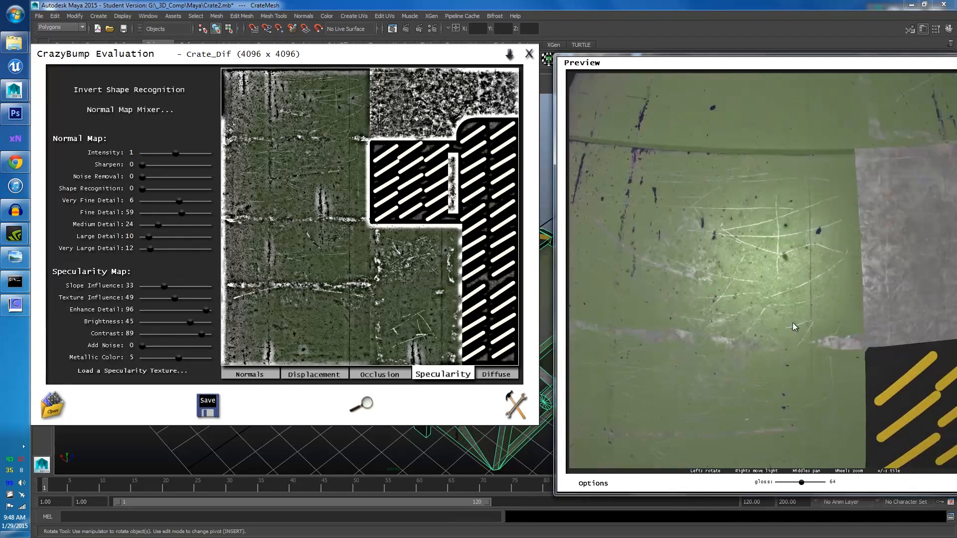
Set the normal map Intensity to -39 and inspect the bumps in the preview
{"action": "left_click_drag", "start_coordinate": [781, 268], "coordinate": [744, 323]}
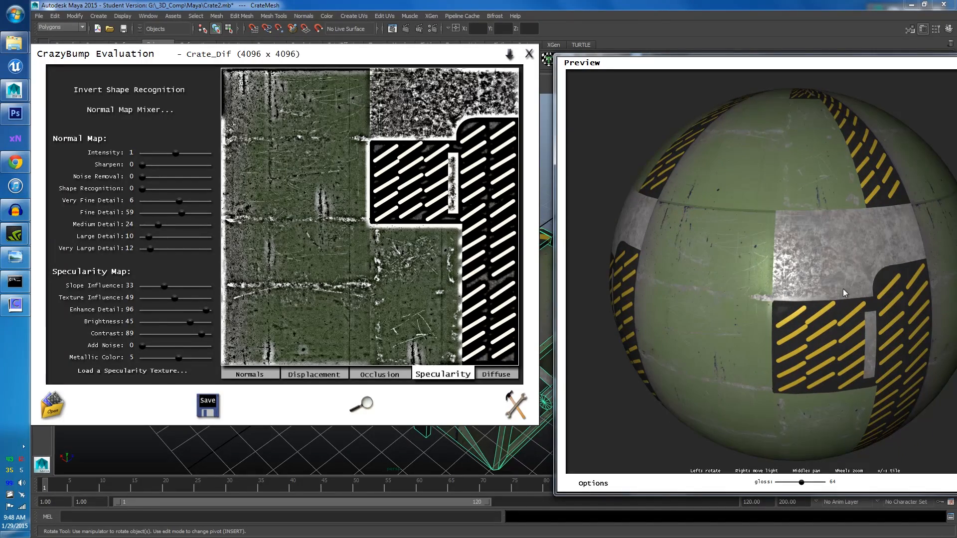
{"action": "left_click_drag", "start_coordinate": [844, 293], "coordinate": [563, 253]}
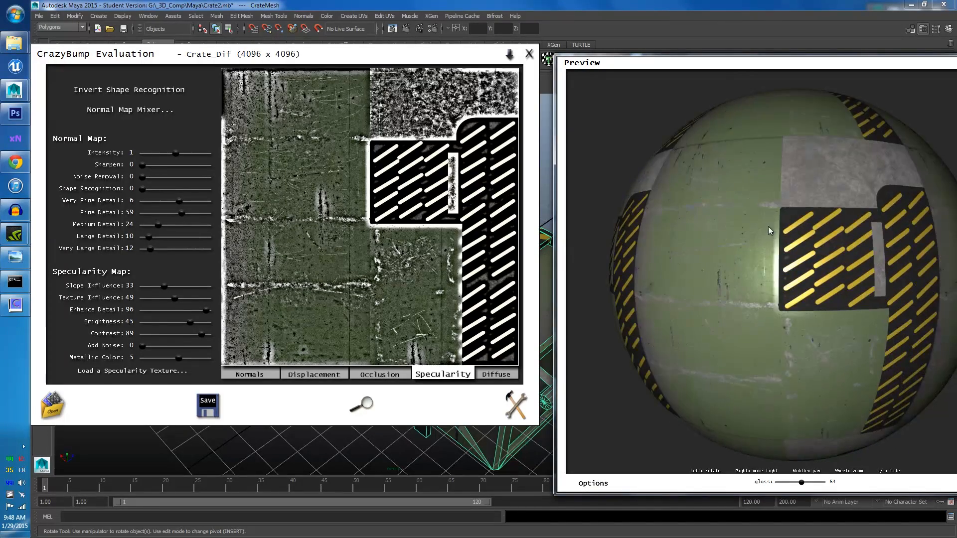
{"action": "left_click_drag", "start_coordinate": [770, 231], "coordinate": [825, 273]}
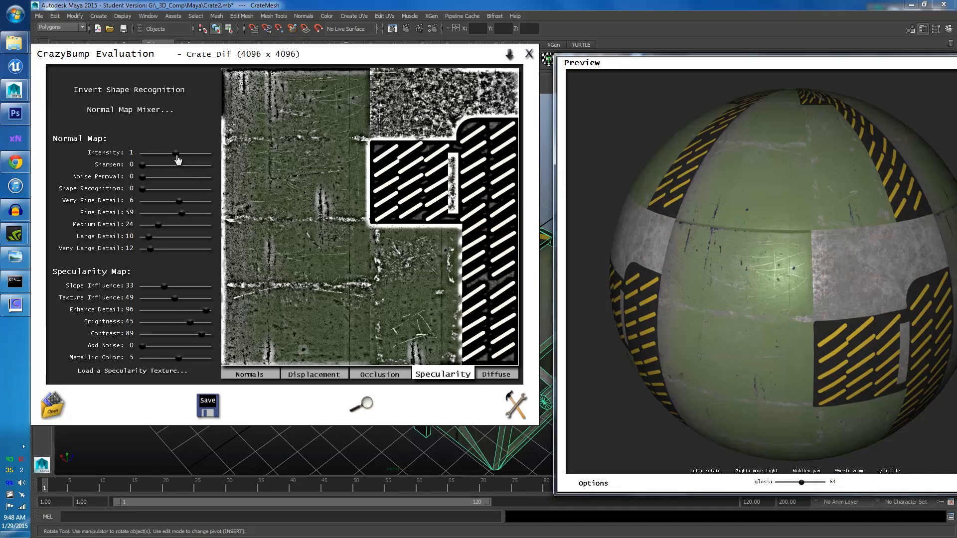
{"action": "left_click_drag", "start_coordinate": [177, 156], "coordinate": [164, 156]}
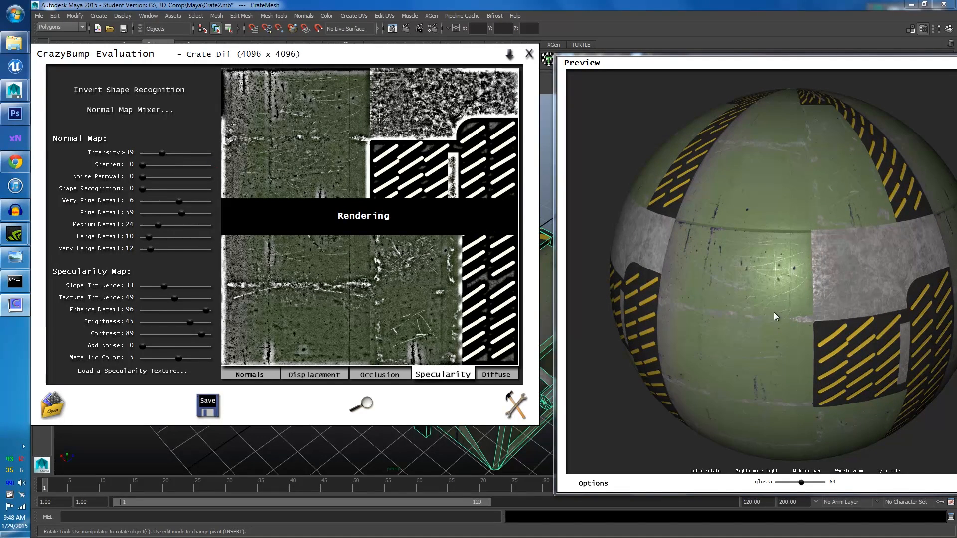
{"action": "scroll", "coordinate": [798, 340], "scroll_direction": "up", "scroll_amount": 5}
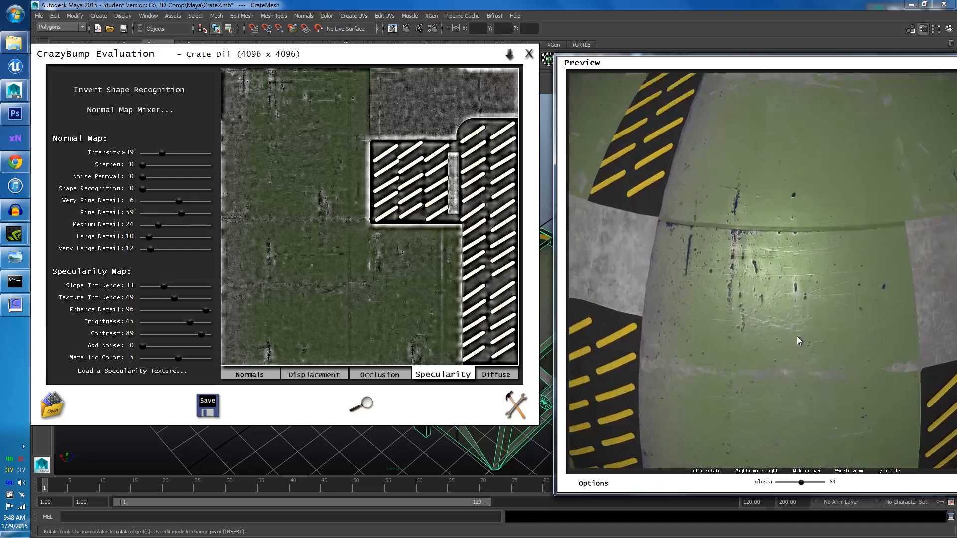
{"action": "scroll", "coordinate": [797, 337], "scroll_direction": "up", "scroll_amount": 3}
{"action": "mouse_move", "coordinate": [798, 336]}
{"action": "left_mouse_down"}
{"action": "mouse_move", "coordinate": [781, 329]}
{"action": "mouse_move", "coordinate": [758, 294]}
{"action": "mouse_move", "coordinate": [796, 319]}
{"action": "left_mouse_up"}
{"action": "scroll", "coordinate": [777, 330], "scroll_direction": "down", "scroll_amount": 3}
{"action": "mouse_move", "coordinate": [791, 327]}
{"action": "left_mouse_down"}
{"action": "mouse_move", "coordinate": [741, 334]}
{"action": "mouse_move", "coordinate": [768, 310]}
{"action": "mouse_move", "coordinate": [781, 328]}
{"action": "left_mouse_up"}
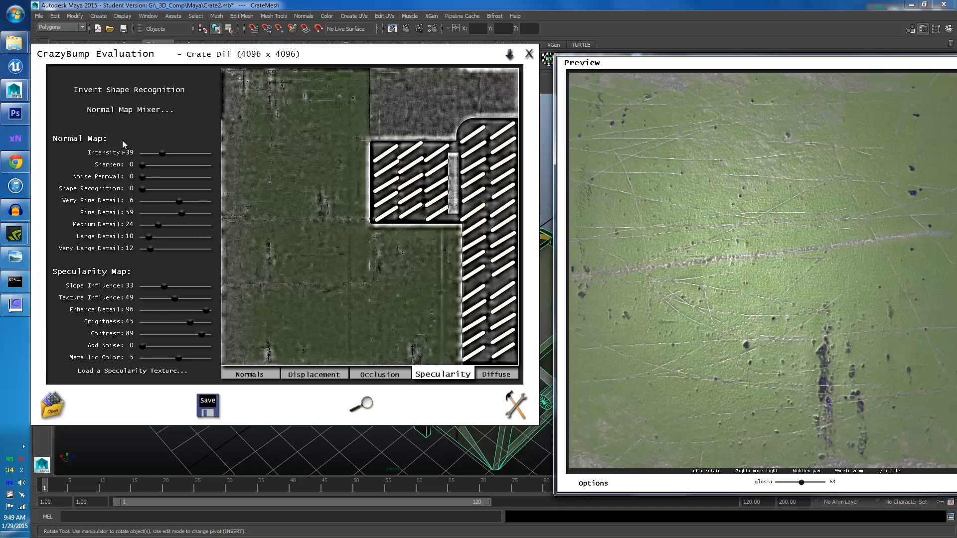
Show the normal map and lower Very Fine Detail to 2 and Fine Detail to 42
{"action": "left_click", "coordinate": [254, 377]}
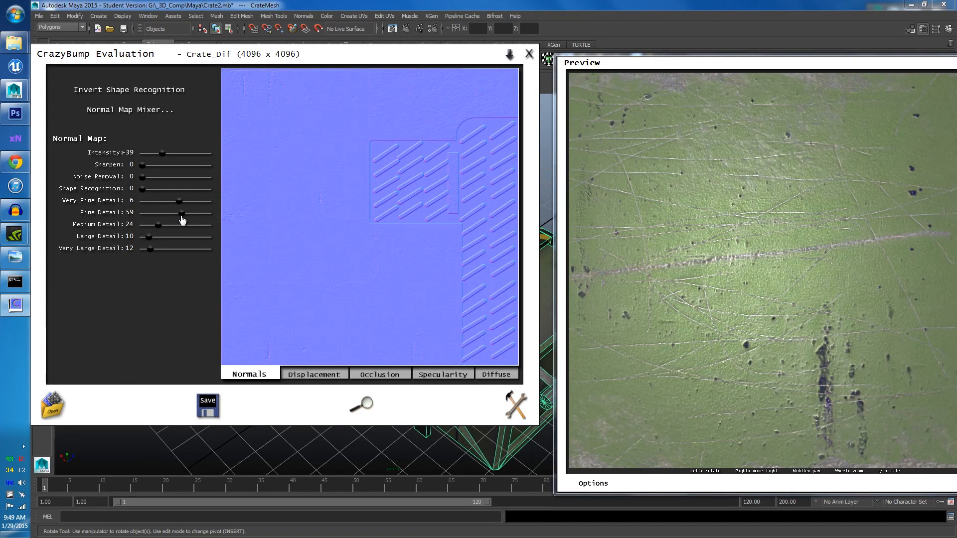
{"action": "left_click_drag", "start_coordinate": [182, 219], "coordinate": [174, 218]}
{"action": "left_click_drag", "start_coordinate": [831, 273], "coordinate": [758, 323]}
{"action": "scroll", "coordinate": [741, 312], "scroll_direction": "down", "scroll_amount": 4}
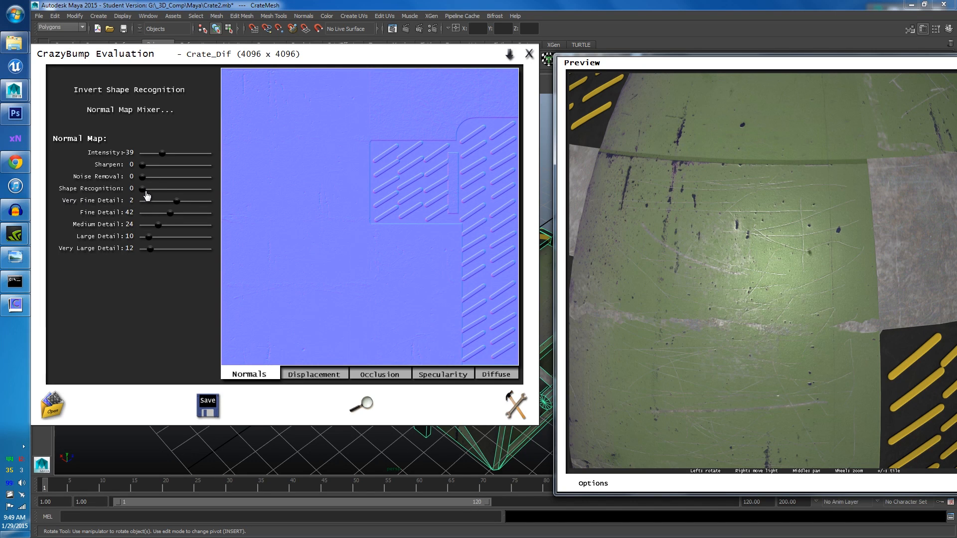
Experiment with Shape Recognition, pushing it to 99 before settling on 34
{"action": "left_click_drag", "start_coordinate": [143, 190], "coordinate": [190, 189]}
{"action": "scroll", "coordinate": [753, 246], "scroll_direction": "down", "scroll_amount": 3}
{"action": "scroll", "coordinate": [612, 273], "scroll_direction": "up", "scroll_amount": 6}
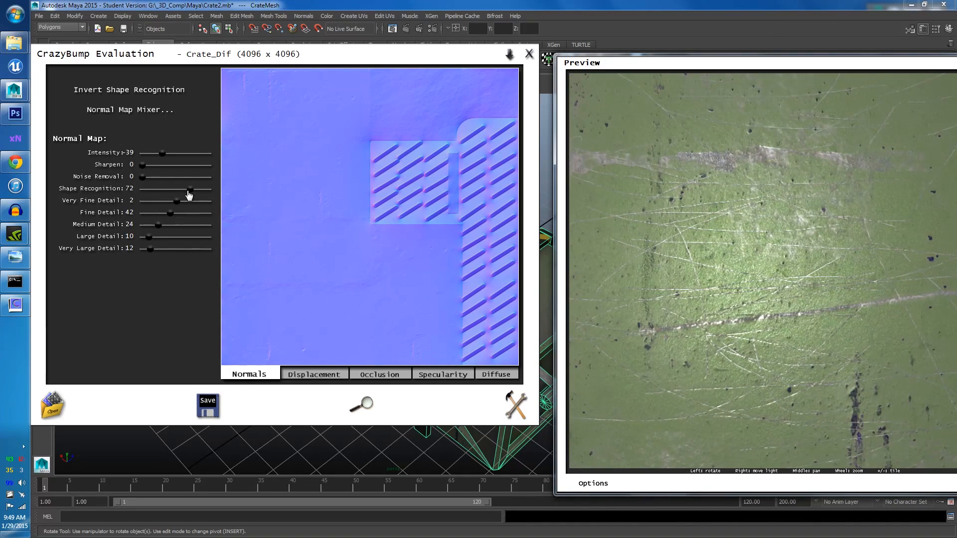
{"action": "left_click_drag", "start_coordinate": [190, 190], "coordinate": [245, 200]}
{"action": "left_click_drag", "start_coordinate": [750, 302], "coordinate": [760, 348]}
{"action": "scroll", "coordinate": [777, 309], "scroll_direction": "down", "scroll_amount": 3}
{"action": "scroll", "coordinate": [782, 299], "scroll_direction": "up", "scroll_amount": 3}
{"action": "left_click_drag", "start_coordinate": [781, 299], "coordinate": [812, 228]}
{"action": "scroll", "coordinate": [810, 239], "scroll_direction": "down", "scroll_amount": 5}
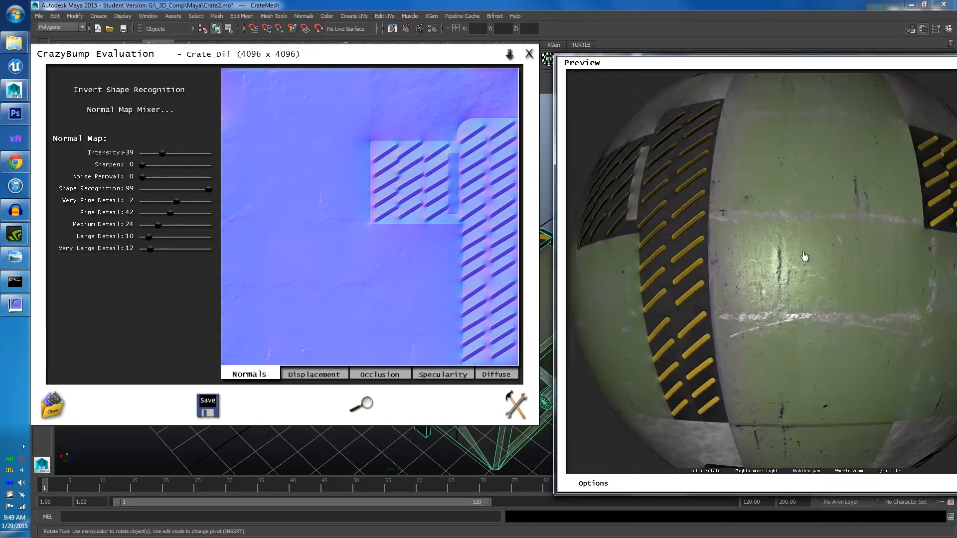
{"action": "left_click_drag", "start_coordinate": [804, 263], "coordinate": [796, 313]}
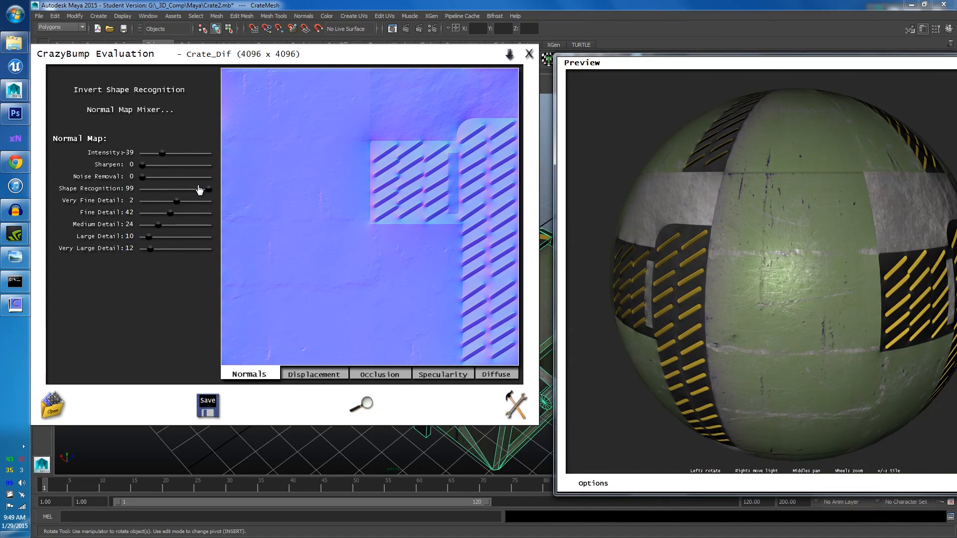
{"action": "left_click_drag", "start_coordinate": [199, 190], "coordinate": [161, 192]}
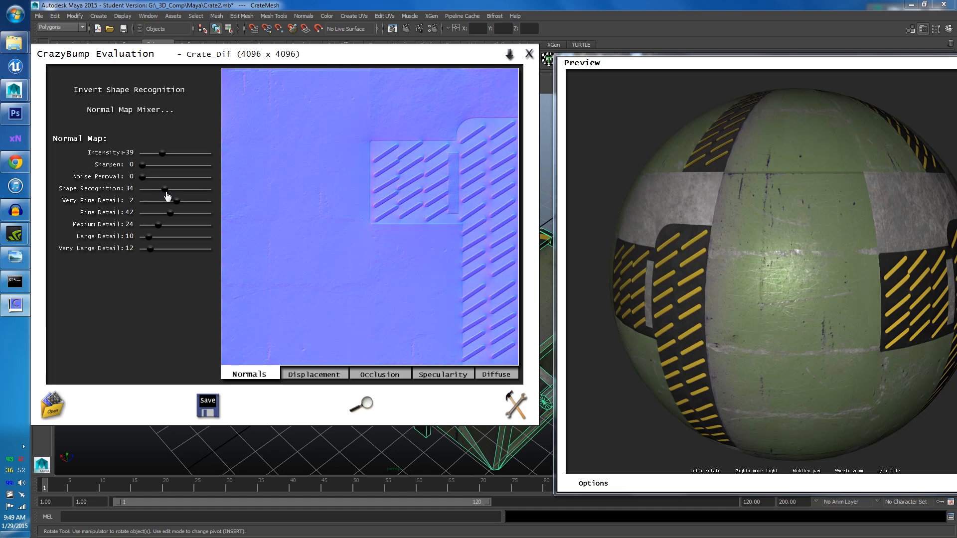
{"action": "left_click_drag", "start_coordinate": [825, 300], "coordinate": [824, 266]}
{"action": "scroll", "coordinate": [818, 259], "scroll_direction": "up", "scroll_amount": 8}
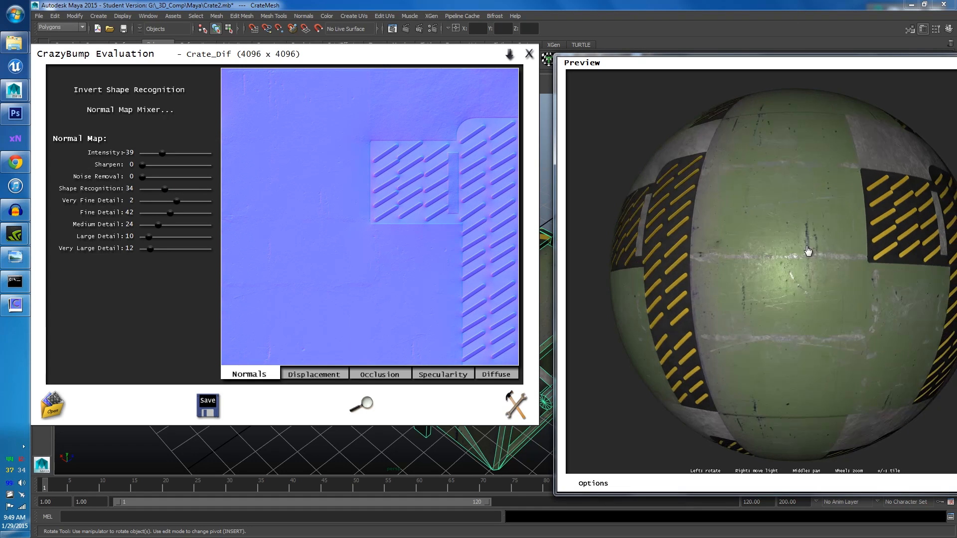
{"action": "scroll", "coordinate": [810, 296], "scroll_direction": "down", "scroll_amount": 5}
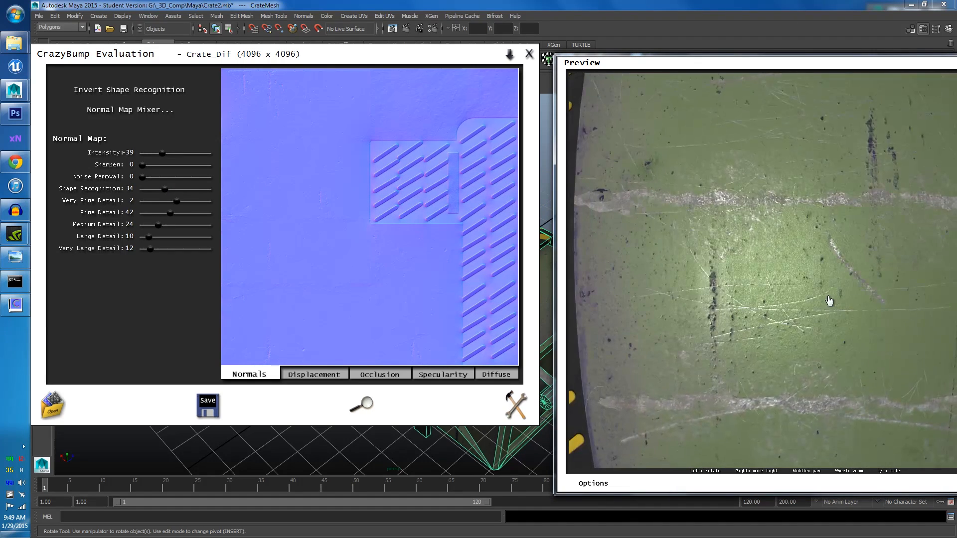
{"action": "scroll", "coordinate": [808, 312], "scroll_direction": "down", "scroll_amount": 6}
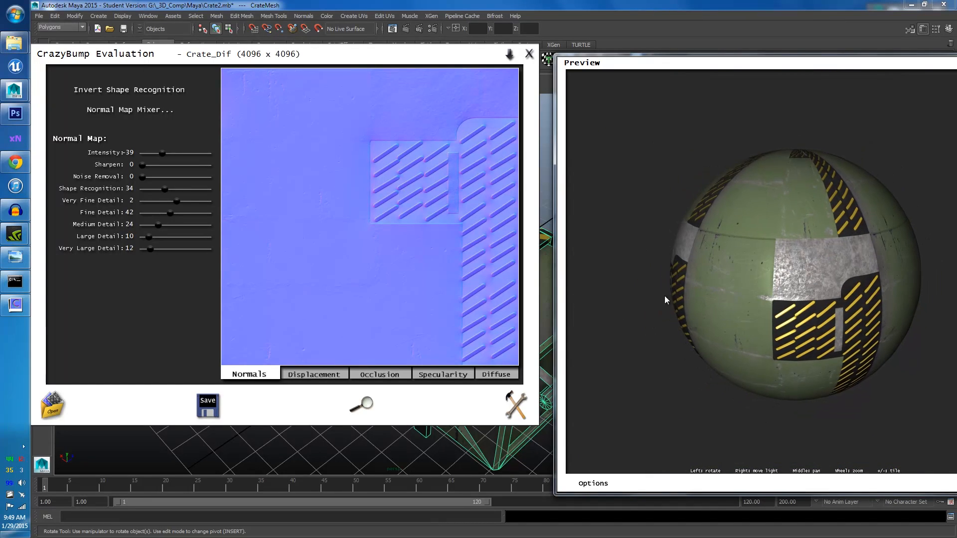
Copy the normal map to the clipboard and switch back to Crate_Tex.psd in Photoshop
{"action": "left_click", "coordinate": [205, 409]}
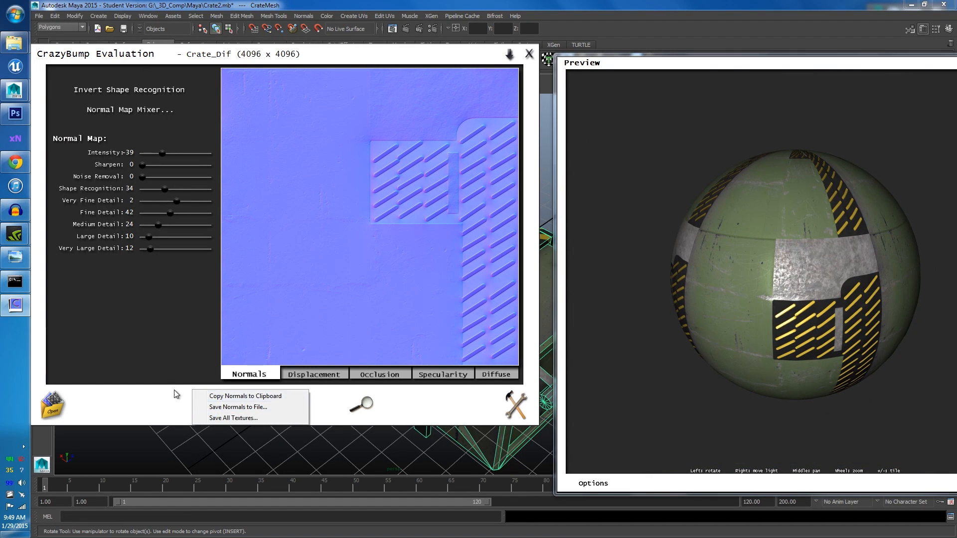
{"action": "left_click", "coordinate": [240, 399]}
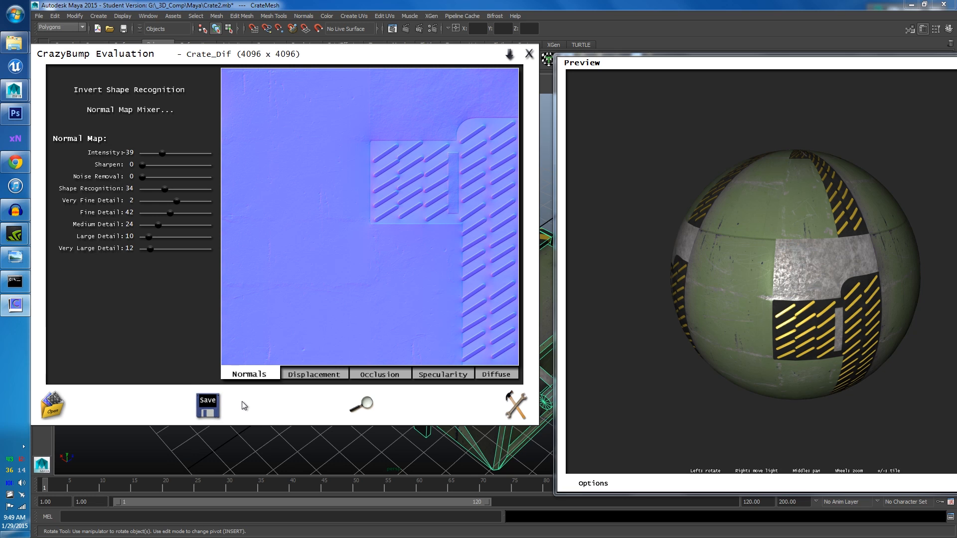
{"action": "left_click", "coordinate": [16, 114]}
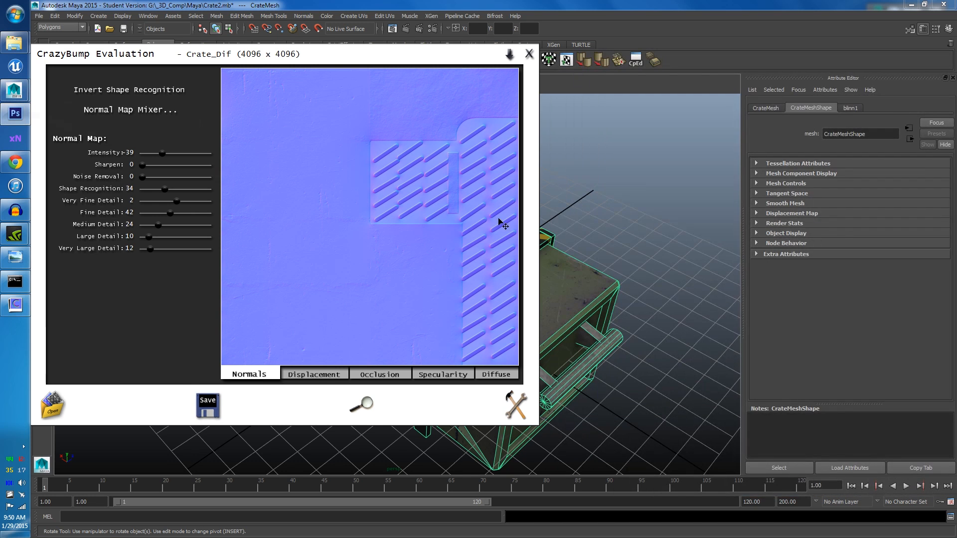
Paste the normal map into Crate_Tex.psd as Layer 4
{"action": "scroll", "coordinate": [633, 377], "scroll_direction": "down", "scroll_amount": 1, "text": "alt"}
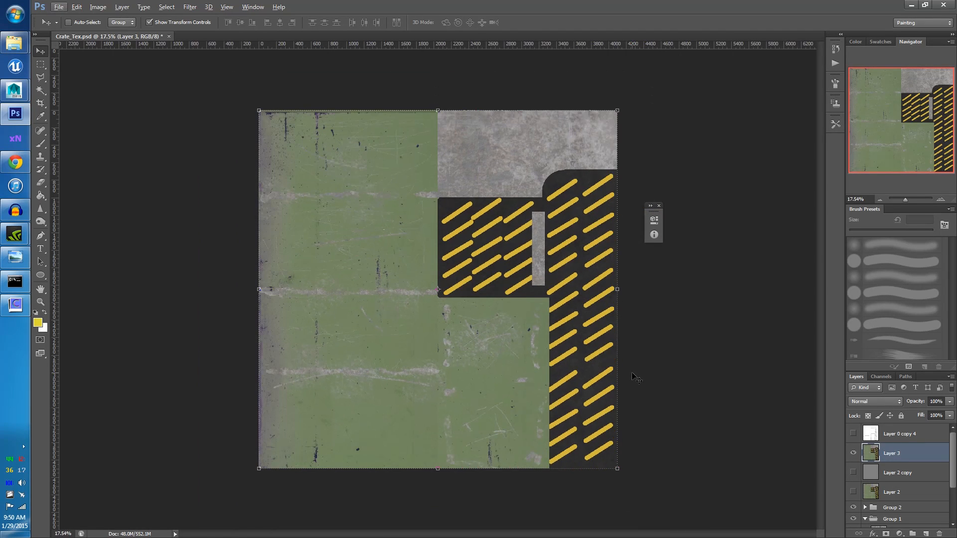
{"action": "key", "text": "ctrl+v"}
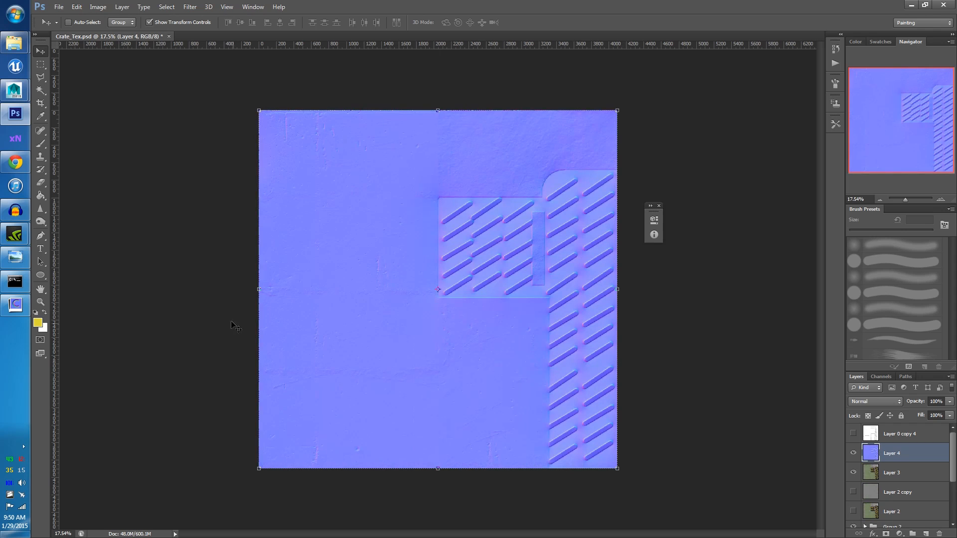
{"action": "scroll", "coordinate": [236, 326], "scroll_direction": "up", "scroll_amount": 1, "text": "alt"}
{"action": "scroll", "coordinate": [378, 295], "scroll_direction": "up", "scroll_amount": 1, "text": "alt"}
{"action": "scroll", "coordinate": [296, 234], "scroll_direction": "up", "scroll_amount": 1, "text": "alt"}
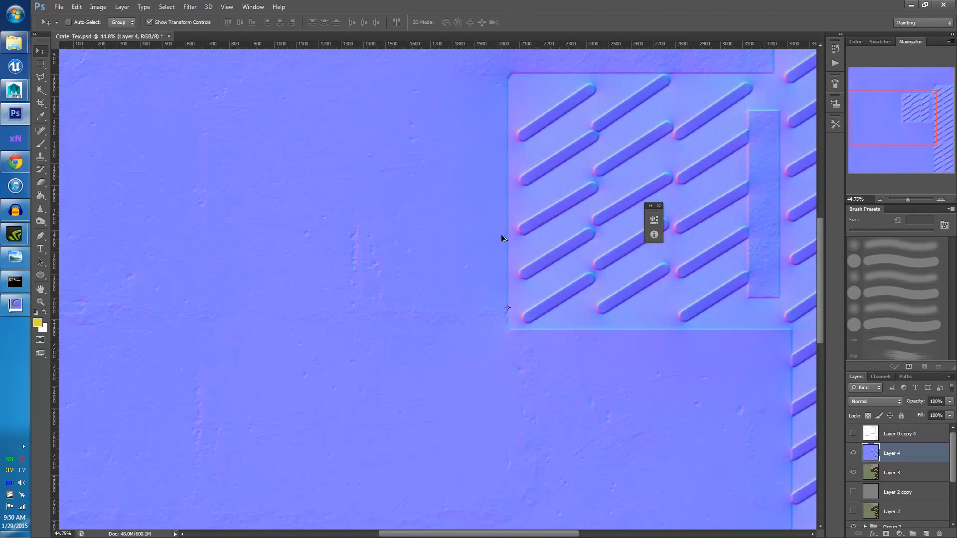
{"action": "scroll", "coordinate": [513, 369], "scroll_direction": "down", "scroll_amount": 2, "text": "alt"}
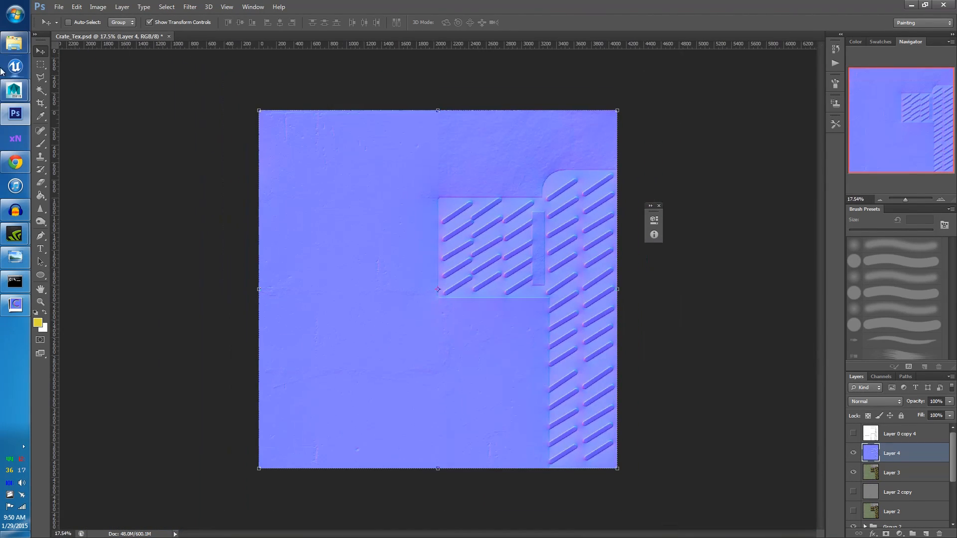
Attempt to bring over the specularity map, undoing the duplicate normal-map paste
{"action": "left_click", "coordinate": [11, 312]}
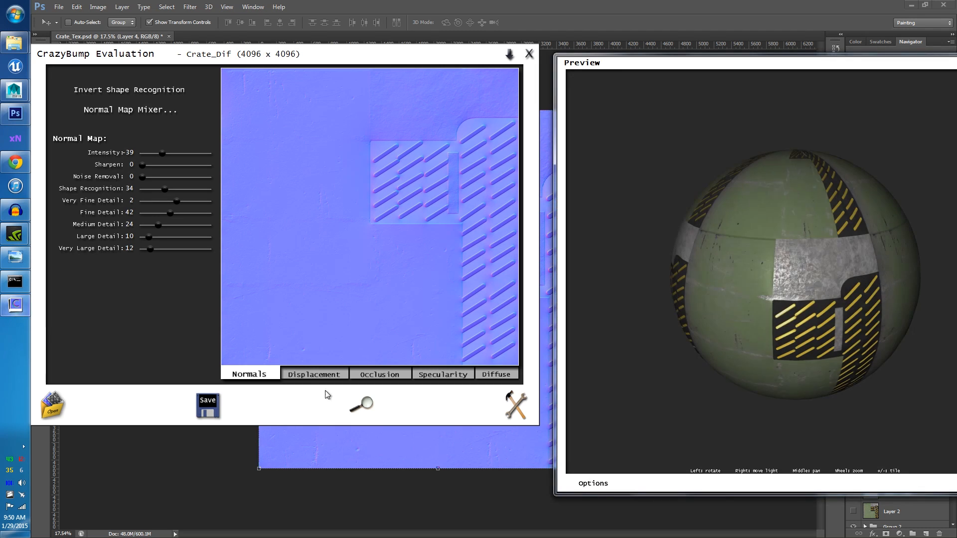
{"action": "left_click", "coordinate": [443, 375]}
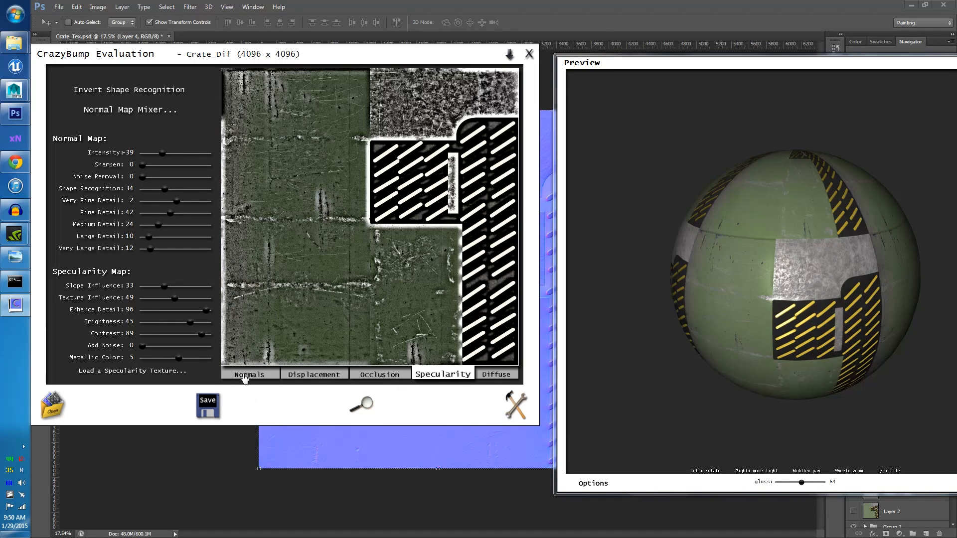
{"action": "left_click", "coordinate": [207, 406]}
{"action": "left_click", "coordinate": [246, 406]}
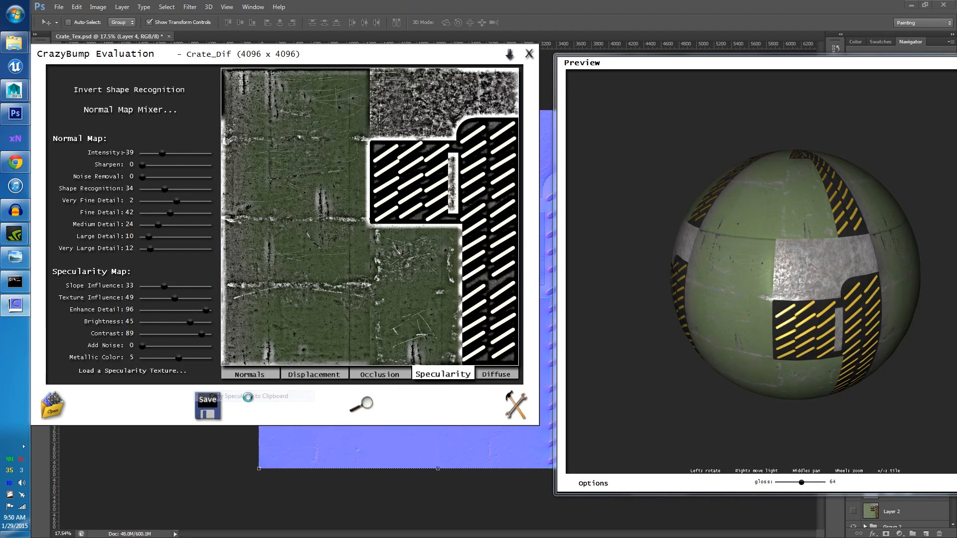
{"action": "mouse_move", "coordinate": [20, 120]}
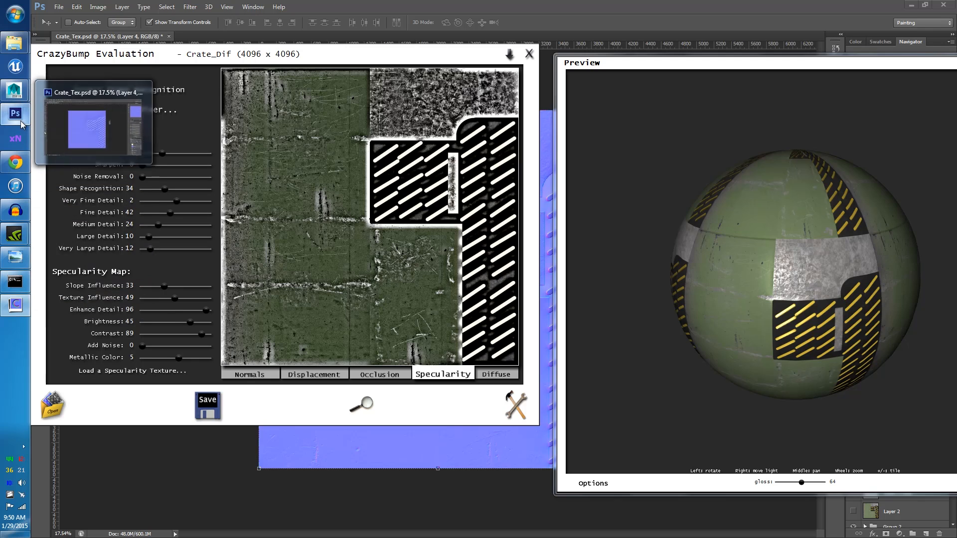
{"action": "left_click", "coordinate": [20, 121]}
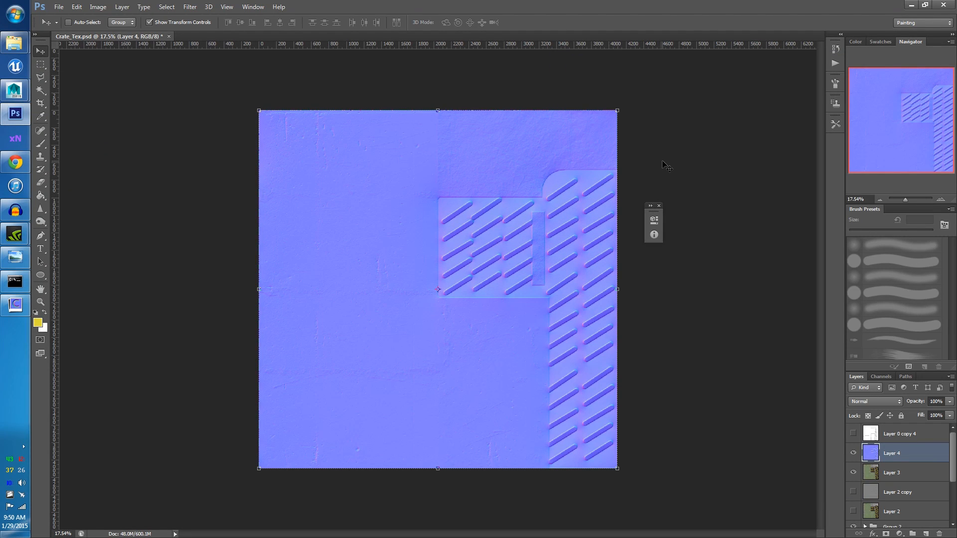
{"action": "key", "text": "ctrl+v"}
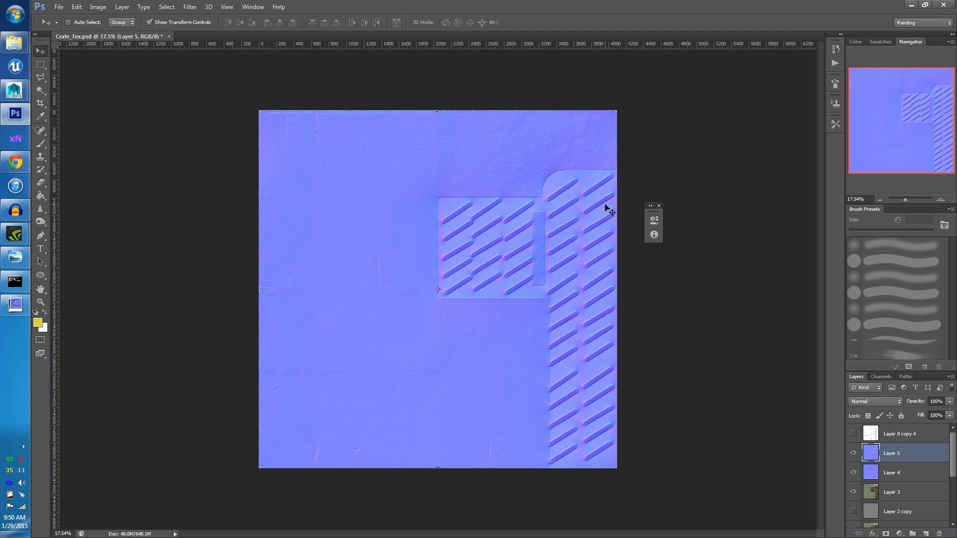
{"action": "key", "text": "ctrl+z"}
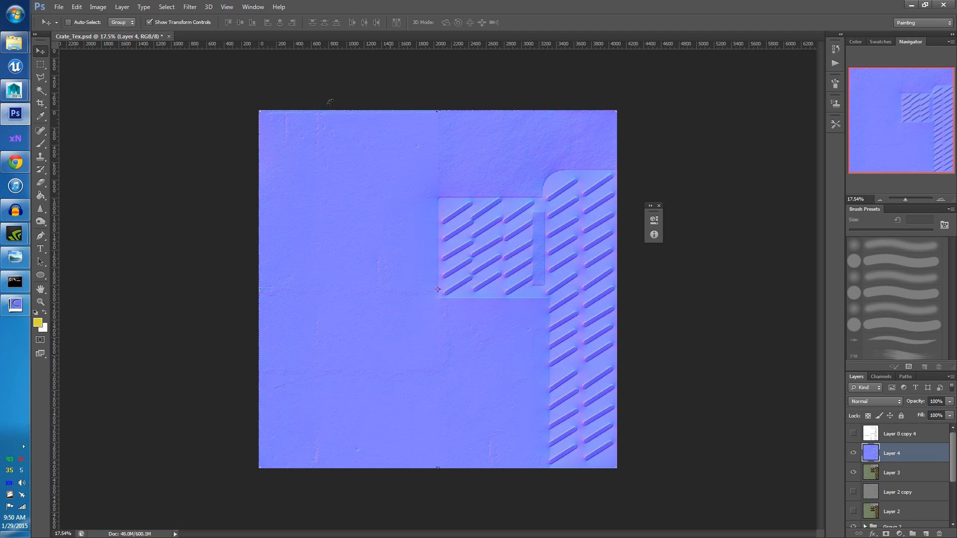
Copy the specularity map to the clipboard and return to Crate_Tex.psd
{"action": "left_click", "coordinate": [15, 305]}
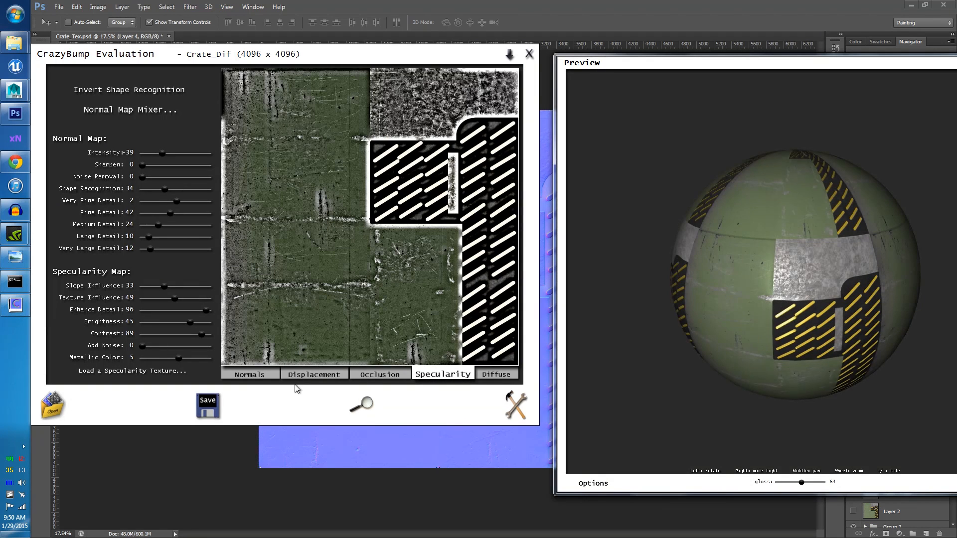
{"action": "left_click", "coordinate": [219, 408]}
{"action": "left_click", "coordinate": [234, 394]}
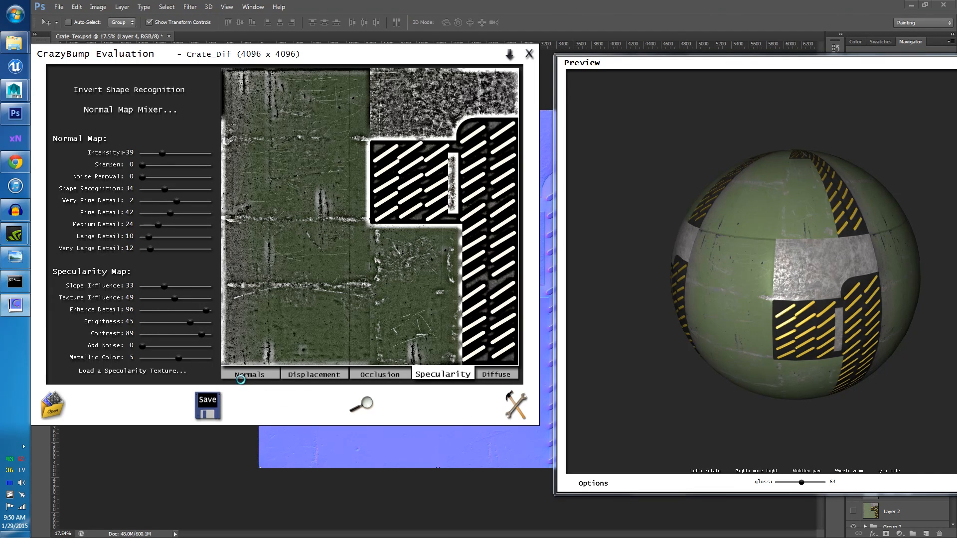
{"action": "left_click", "coordinate": [178, 449]}
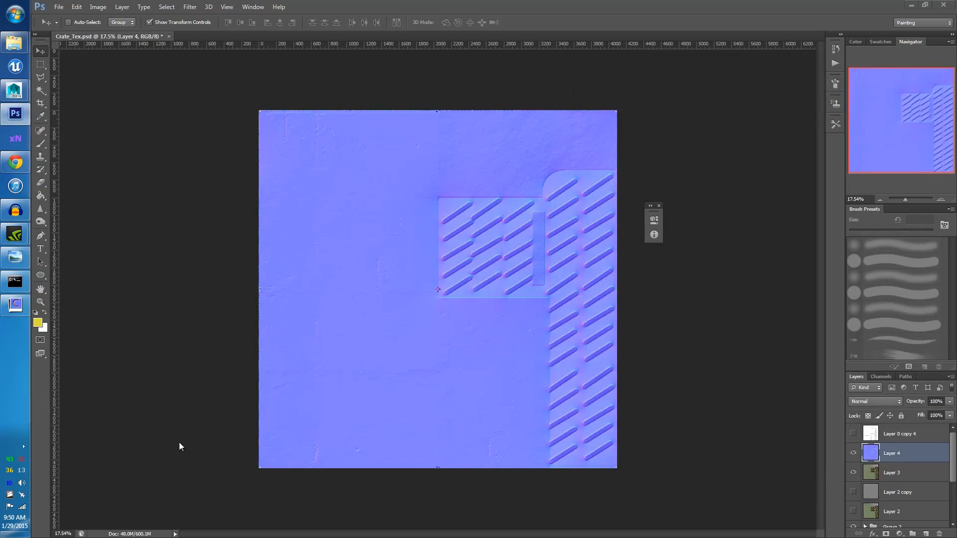
{"action": "key", "text": "ctrl+v"}
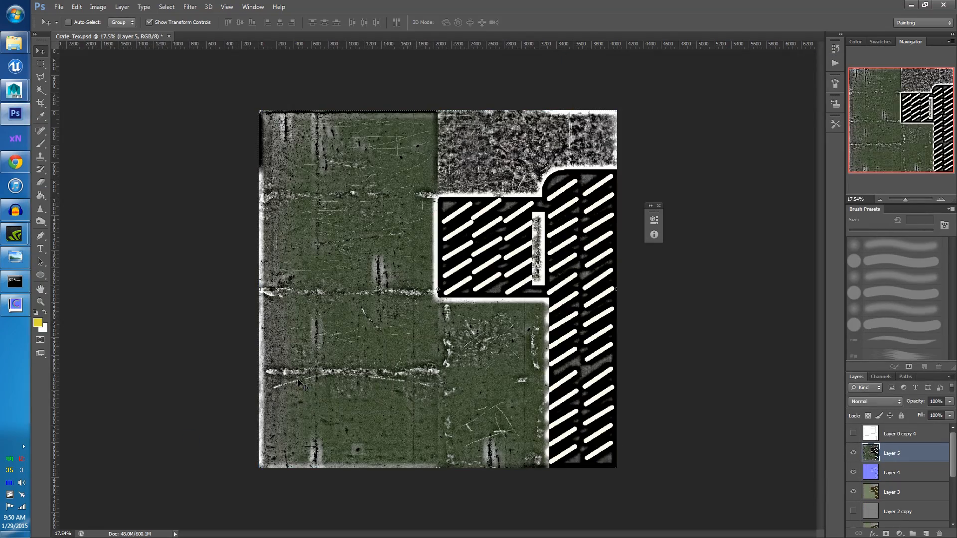
{"action": "scroll", "coordinate": [313, 252], "scroll_direction": "up", "scroll_amount": 5, "text": "alt"}
{"action": "scroll", "coordinate": [312, 252], "scroll_direction": "up", "scroll_amount": 2, "text": "alt"}
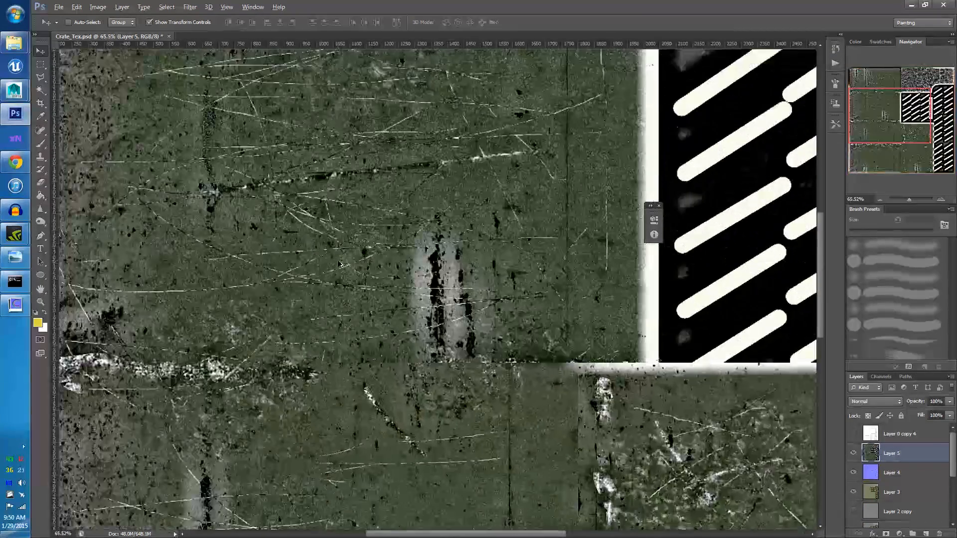
{"action": "scroll", "coordinate": [652, 325], "scroll_direction": "down", "scroll_amount": 4, "text": "alt"}
{"action": "scroll", "coordinate": [667, 298], "scroll_direction": "down", "scroll_amount": 2, "text": "alt"}
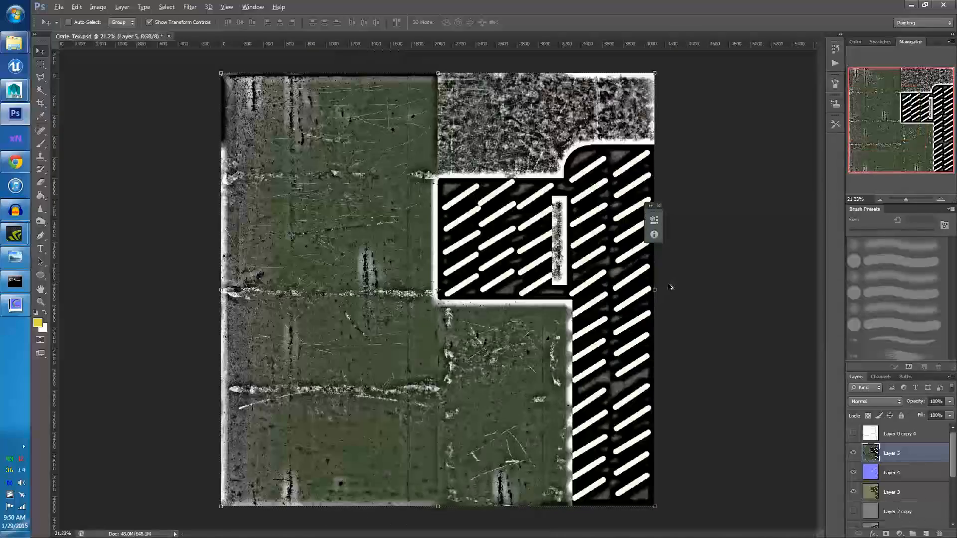
{"action": "scroll", "coordinate": [541, 130], "scroll_direction": "up", "scroll_amount": 2, "text": "alt"}
{"action": "scroll", "coordinate": [363, 280], "scroll_direction": "up", "scroll_amount": 5, "text": "alt"}
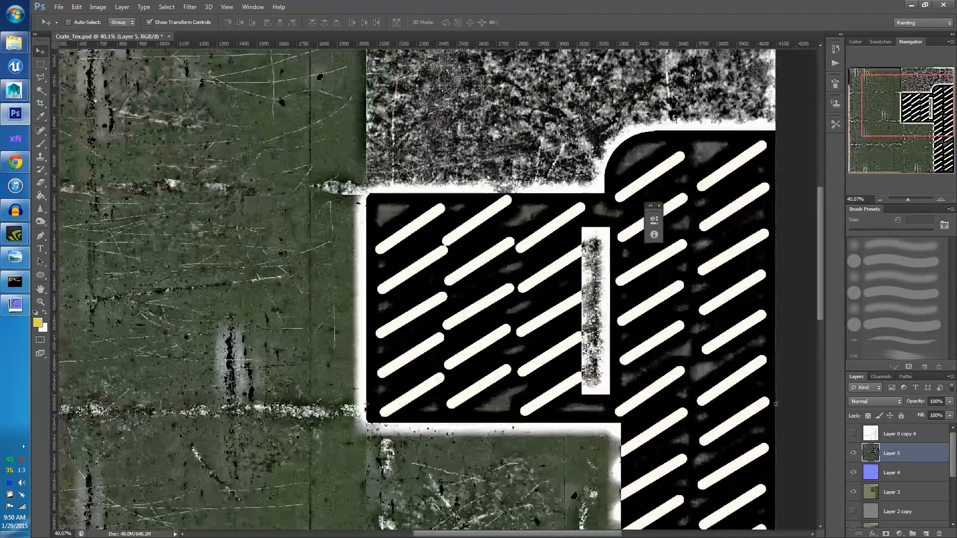
{"action": "scroll", "coordinate": [363, 280], "scroll_direction": "up", "scroll_amount": 1, "text": "alt"}
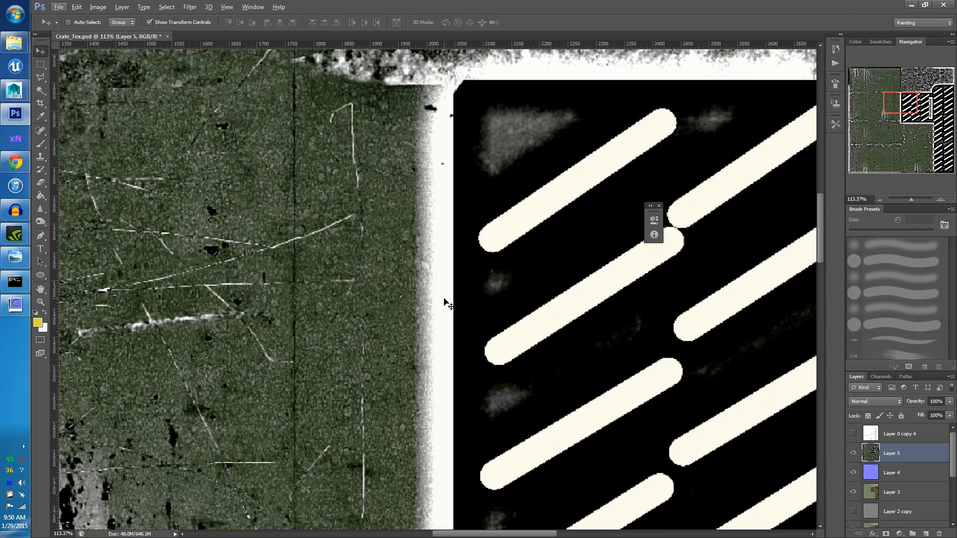
{"action": "scroll", "coordinate": [444, 299], "scroll_direction": "down", "scroll_amount": 7, "text": "alt"}
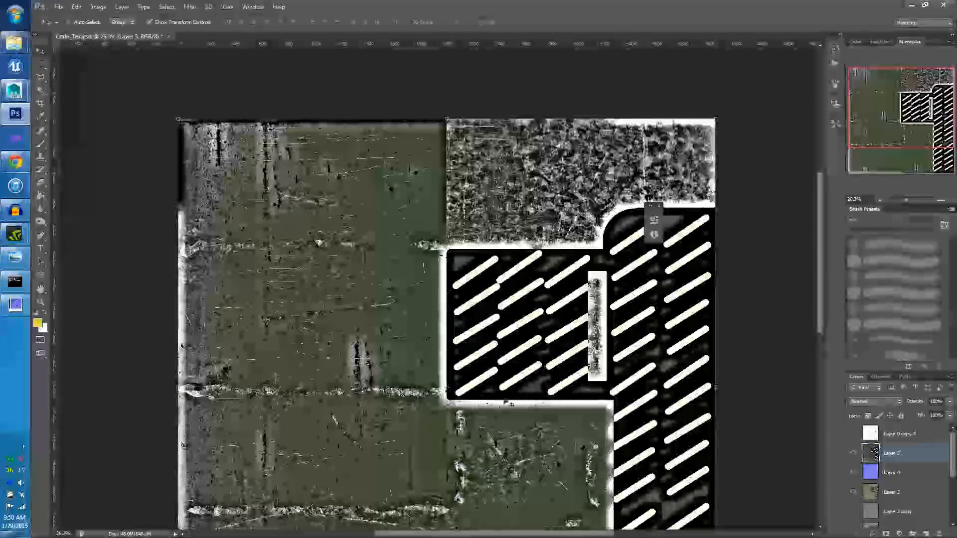
{"action": "scroll", "coordinate": [411, 299], "scroll_direction": "down", "scroll_amount": 2, "text": "alt"}
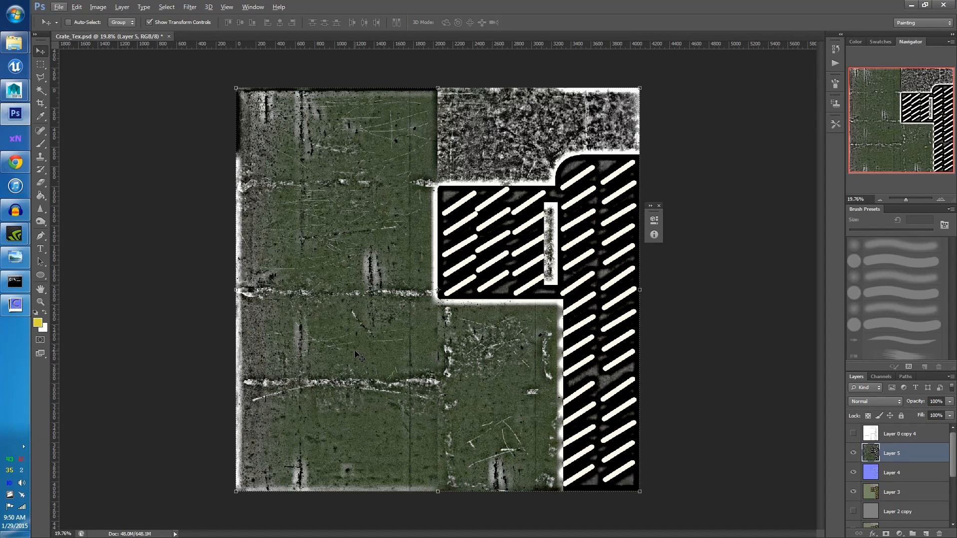
{"action": "scroll", "coordinate": [379, 299], "scroll_direction": "up", "scroll_amount": 3, "text": "alt"}
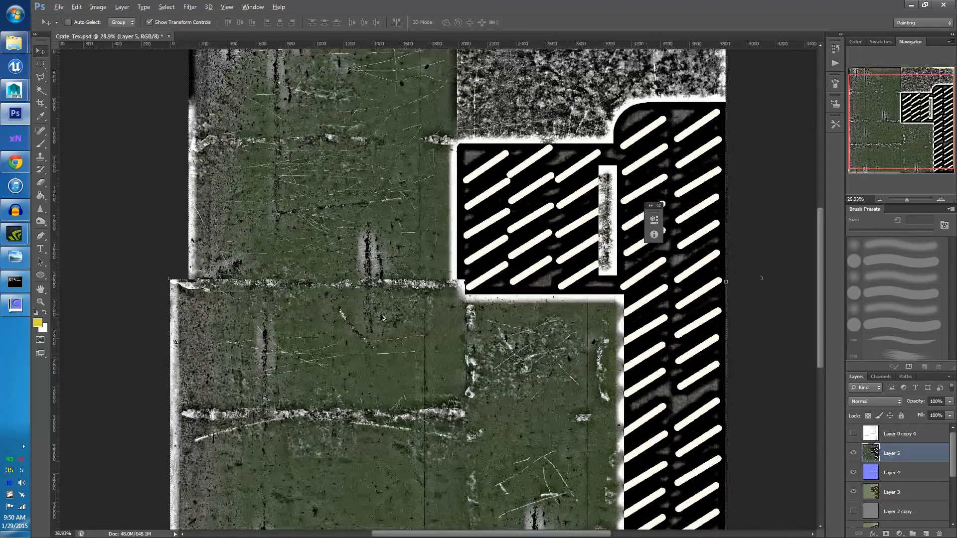
{"action": "scroll", "coordinate": [531, 248], "scroll_direction": "up", "scroll_amount": 2}
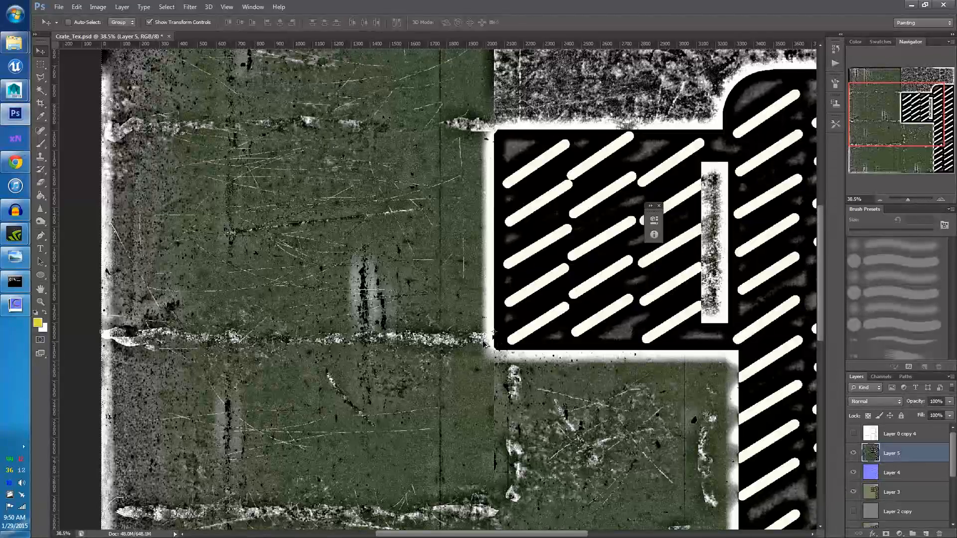
{"action": "scroll", "coordinate": [185, 336], "scroll_direction": "down", "scroll_amount": 3, "text": "alt"}
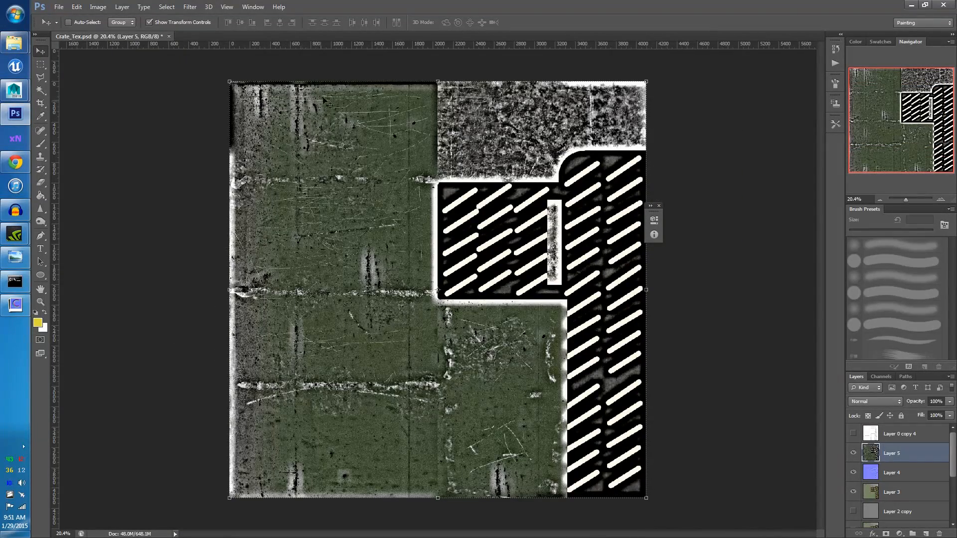
{"action": "left_click", "coordinate": [15, 305]}
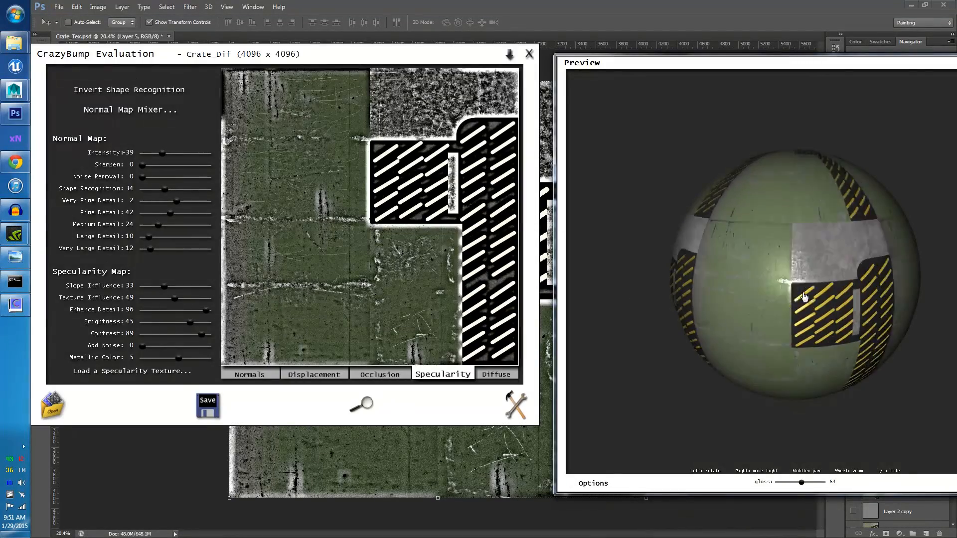
{"action": "left_click_drag", "start_coordinate": [804, 297], "coordinate": [794, 225]}
{"action": "left_click_drag", "start_coordinate": [812, 347], "coordinate": [739, 303]}
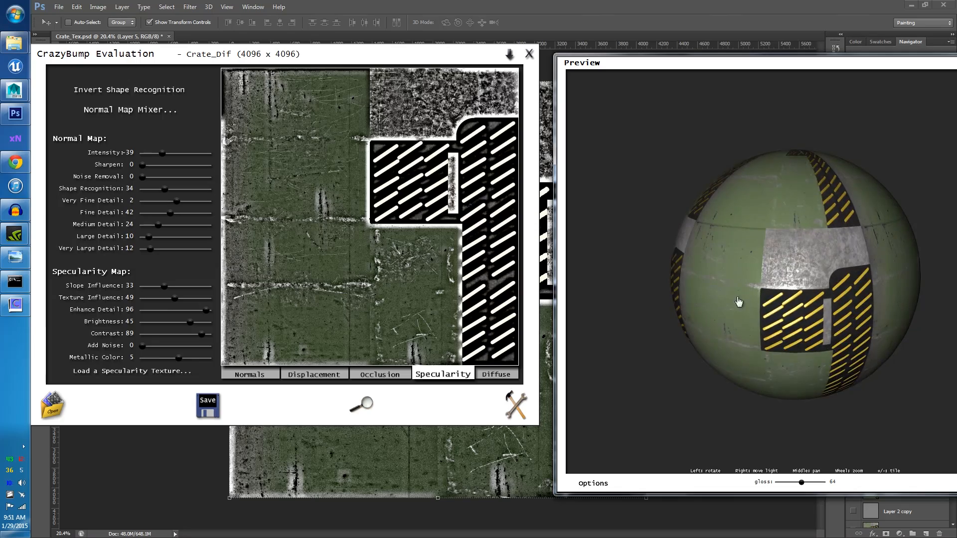
{"action": "left_click", "coordinate": [184, 433]}
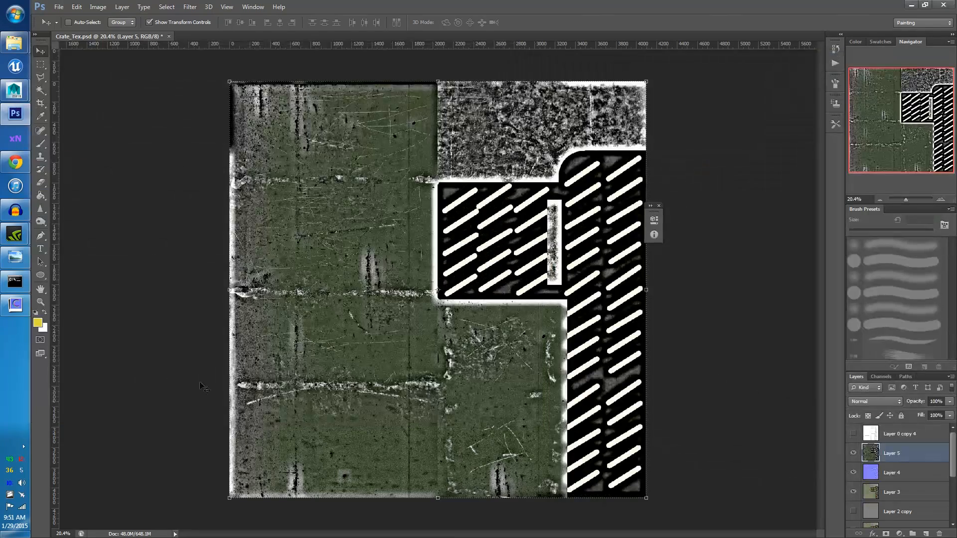
Bring the 3D preview sphere back and rotate it to inspect the hazard stripes
{"action": "left_click", "coordinate": [15, 305]}
{"action": "left_click_drag", "start_coordinate": [864, 326], "coordinate": [845, 310]}
{"action": "scroll", "coordinate": [845, 310], "scroll_direction": "up", "scroll_amount": 8}
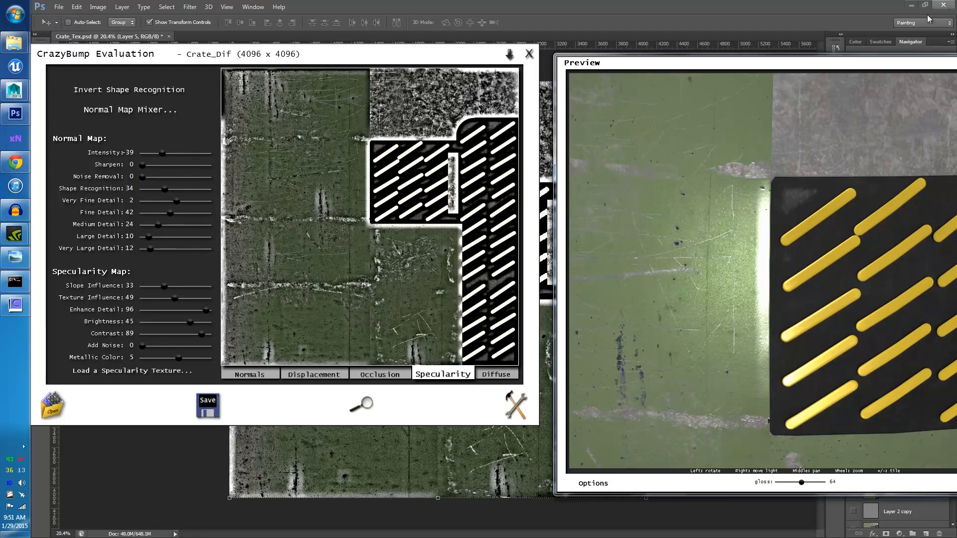
Return to the Crate_Tex texture document and bring up the File menu
{"action": "left_click", "coordinate": [205, 464]}
{"action": "scroll", "coordinate": [542, 418], "scroll_direction": "down", "scroll_amount": 3, "text": "alt"}
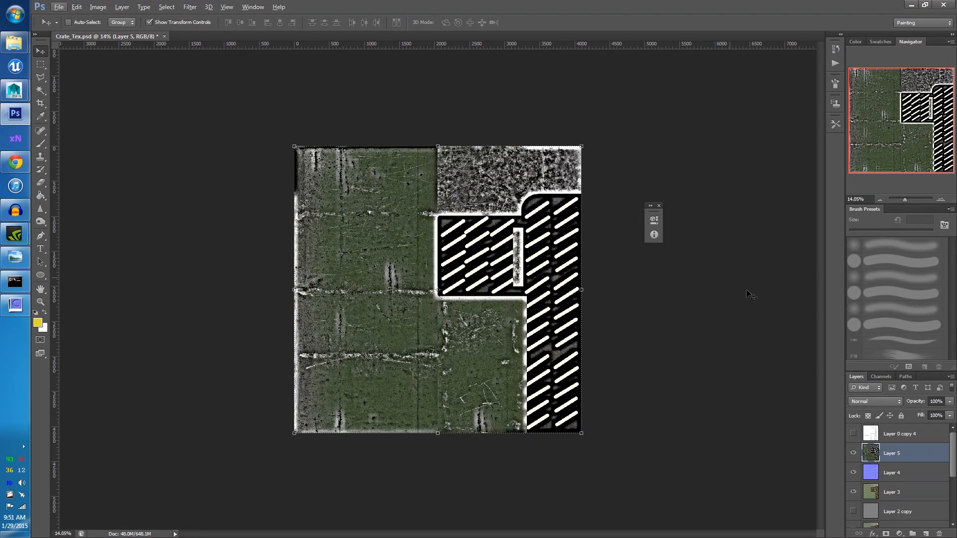
{"action": "left_click", "coordinate": [62, 6]}
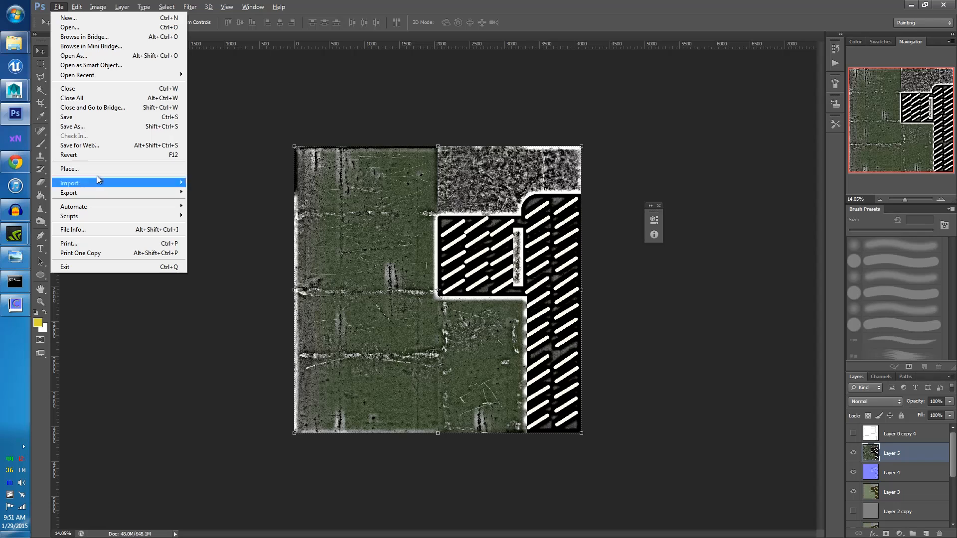
Save a Targa copy of the texture named Crate_Spec.tga
{"action": "left_click", "coordinate": [91, 128]}
{"action": "left_click", "coordinate": [492, 328]}
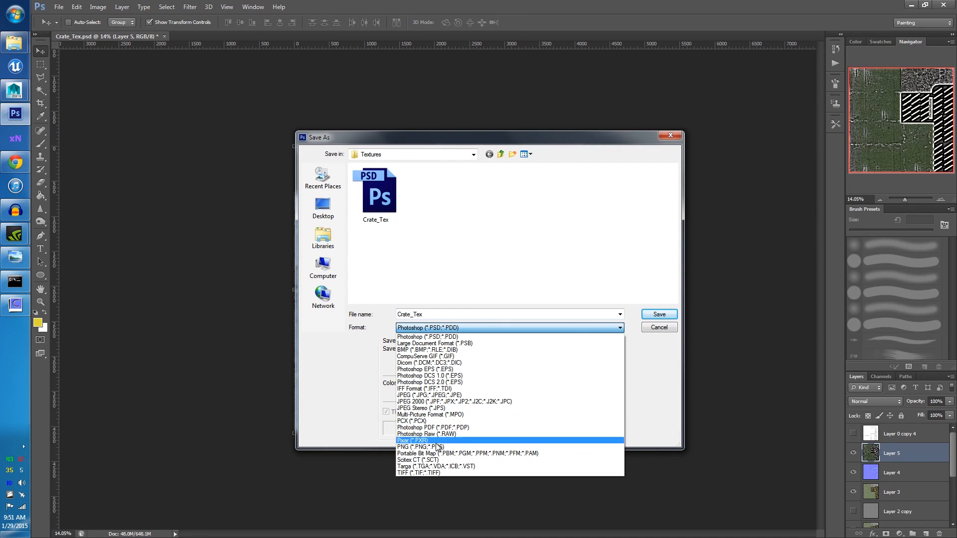
{"action": "left_click", "coordinate": [428, 453]}
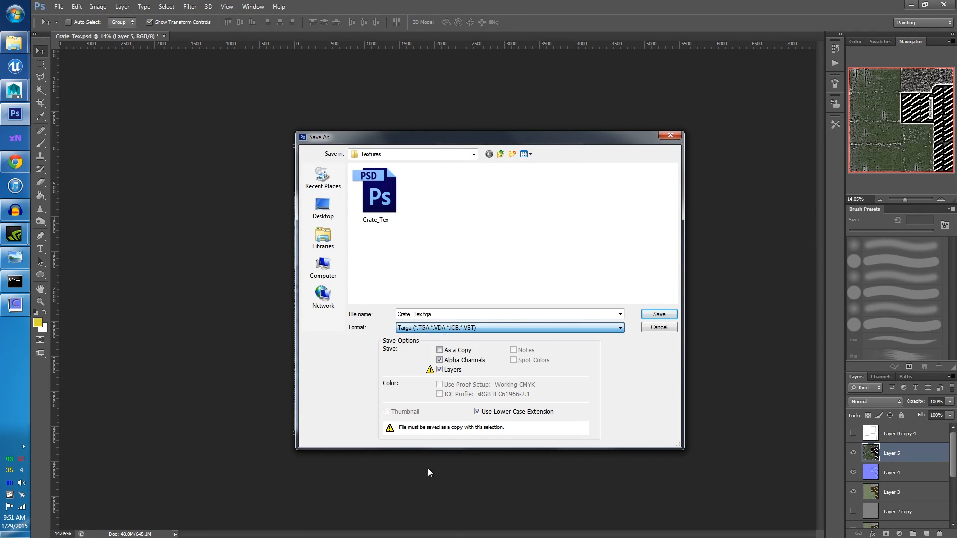
{"action": "left_click", "coordinate": [423, 318]}
{"action": "left_click", "coordinate": [423, 318]}
{"action": "key", "text": "BackSpace"}
{"action": "key", "text": "BackSpace"}
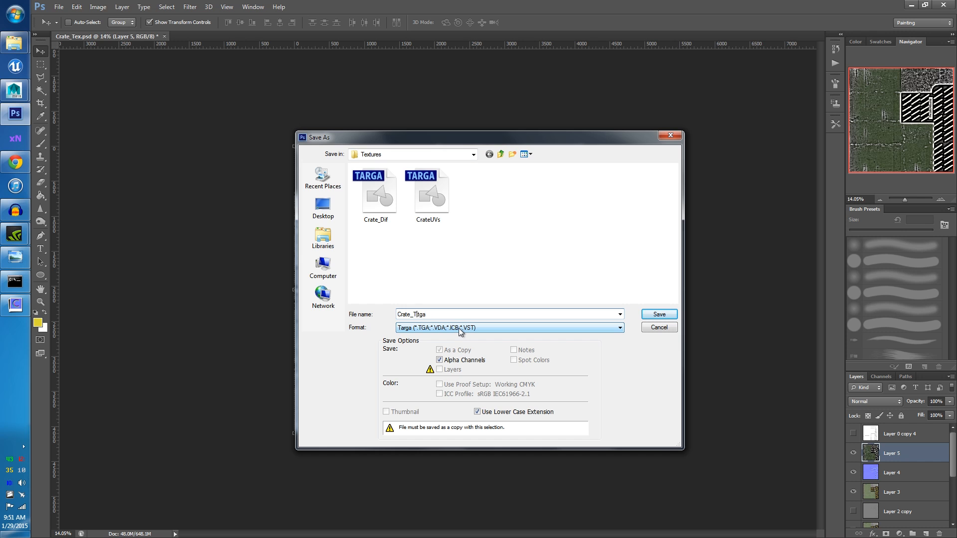
{"action": "key", "text": "BackSpace"}
{"action": "type", "text": "Spec"}
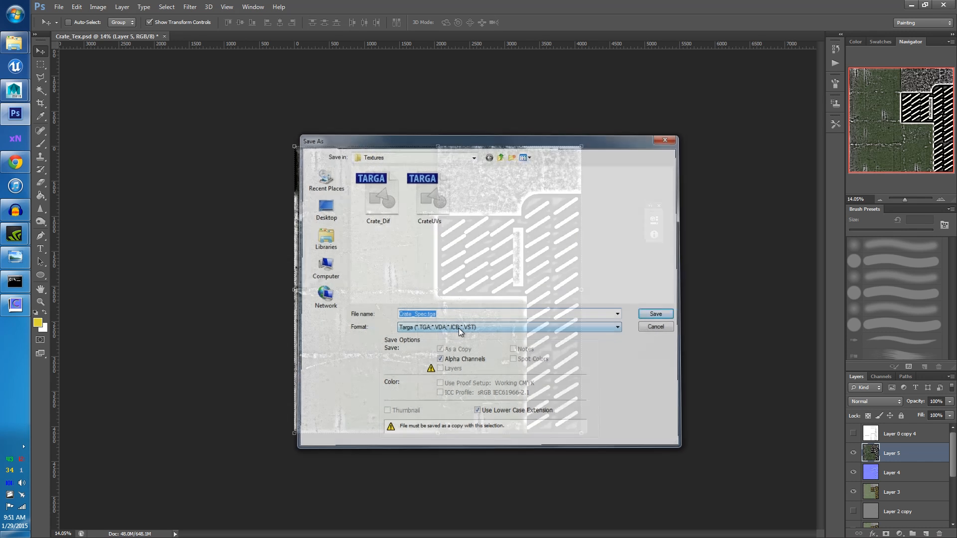
{"action": "left_click", "coordinate": [509, 178]}
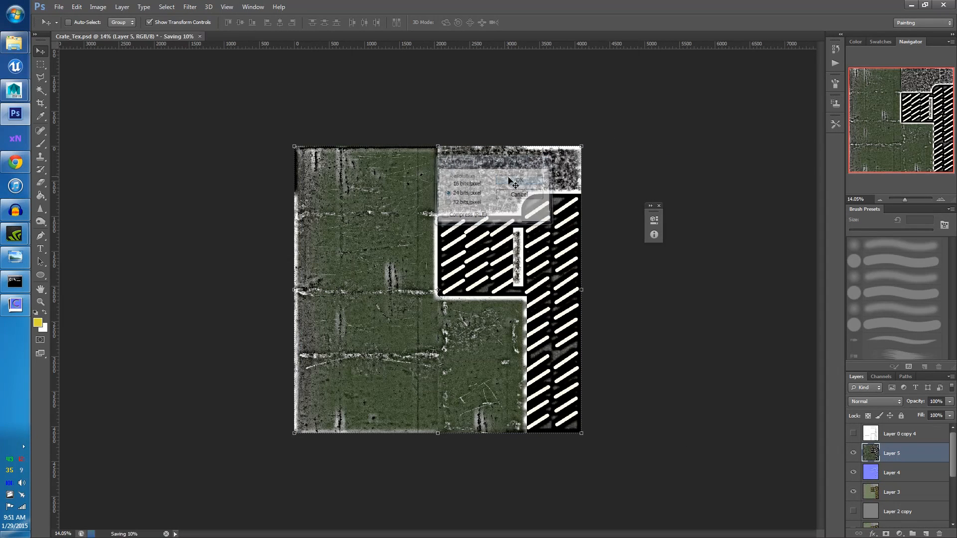
Hide Layer 5 and save the blue normal map as a 24-bit Targa, Crate_Normal.tga
{"action": "left_click", "coordinate": [853, 453]}
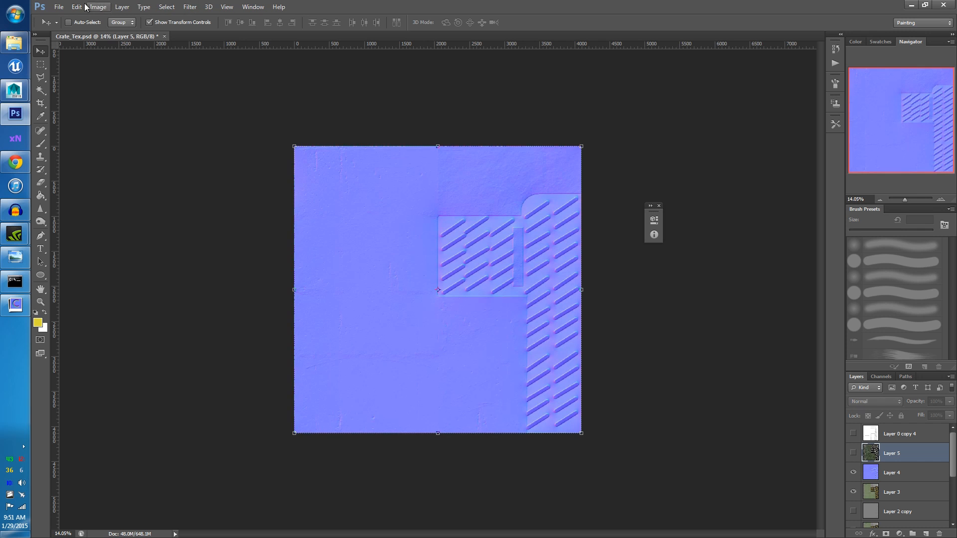
{"action": "left_click", "coordinate": [59, 7]}
{"action": "left_click", "coordinate": [82, 127]}
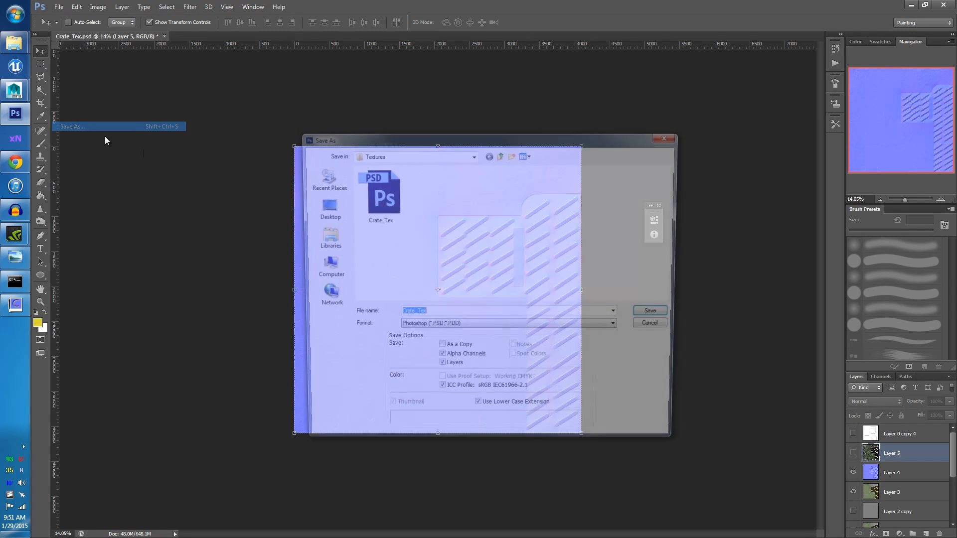
{"action": "left_click", "coordinate": [425, 327]}
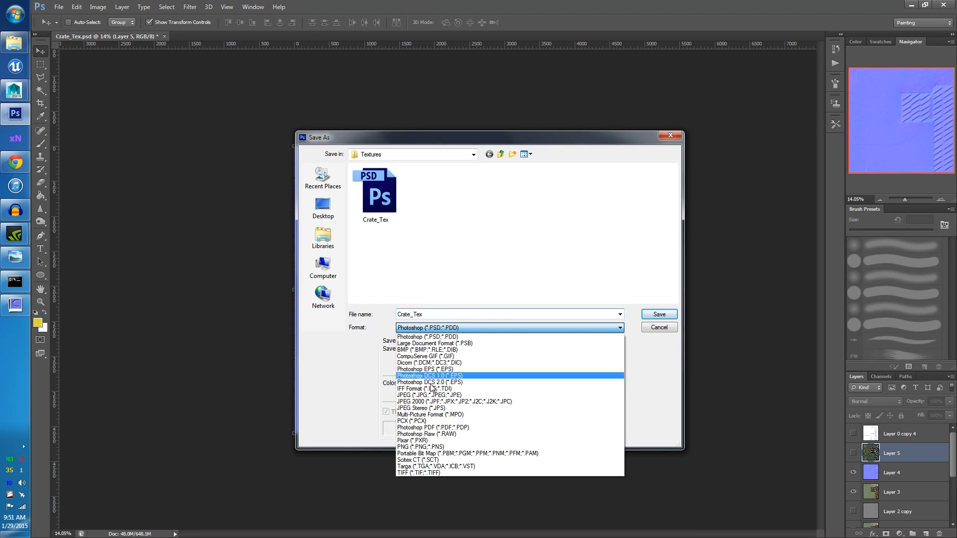
{"action": "left_click", "coordinate": [426, 469]}
{"action": "double_click", "coordinate": [420, 316]}
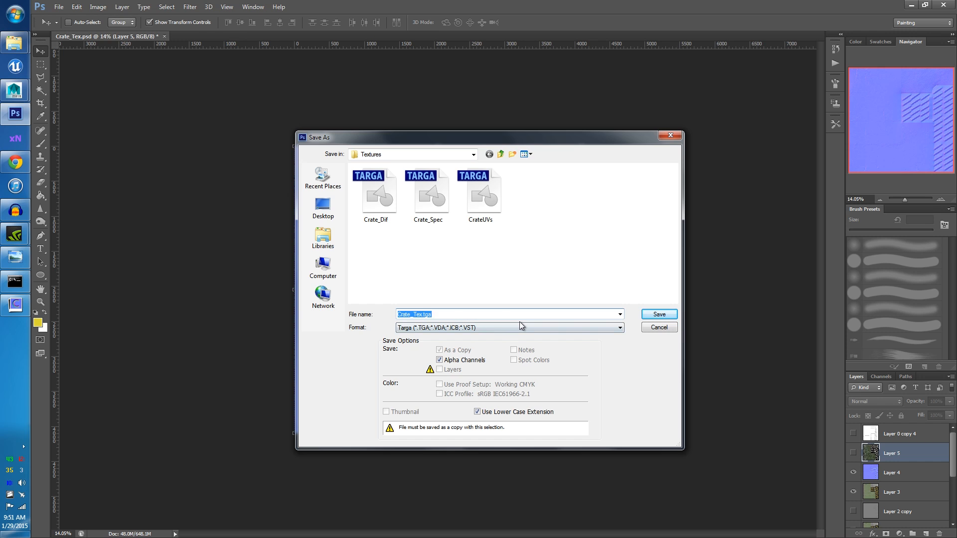
{"action": "key", "text": "Right"}
{"action": "type", "text": "Nor"}
{"action": "key", "text": "Return"}
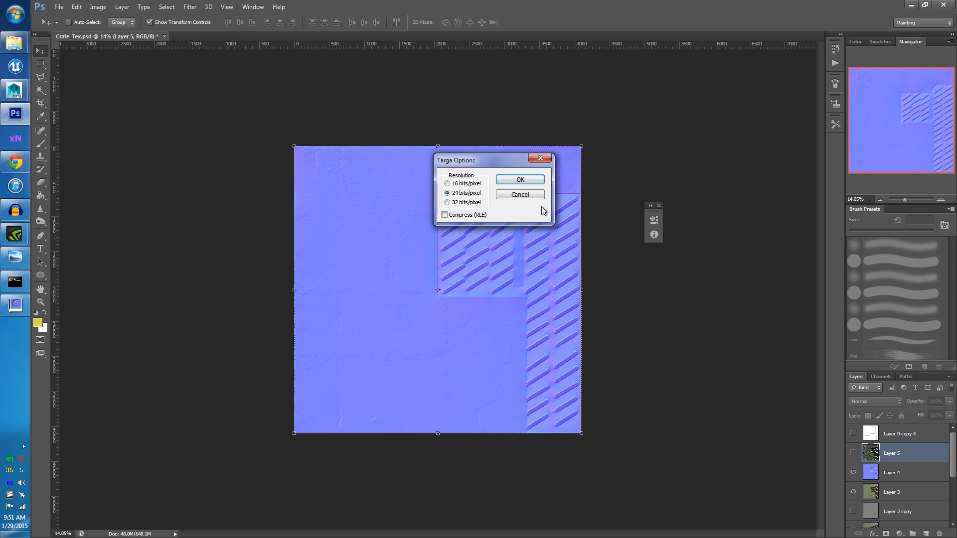
{"action": "left_click", "coordinate": [532, 180]}
Switch back to Maya, orbit to the crate's front and open its blinn1 Material Attributes
{"action": "left_click", "coordinate": [911, 5]}
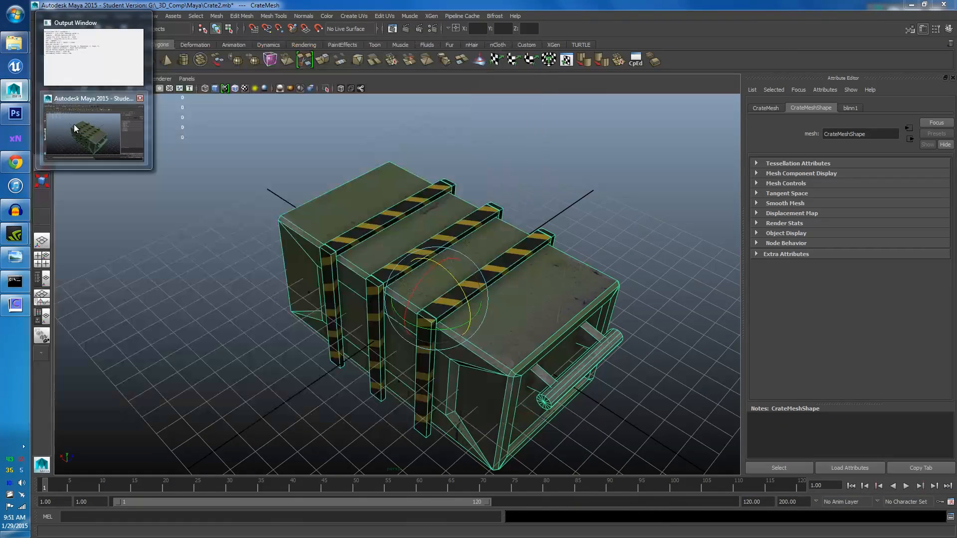
{"action": "left_click", "coordinate": [74, 128]}
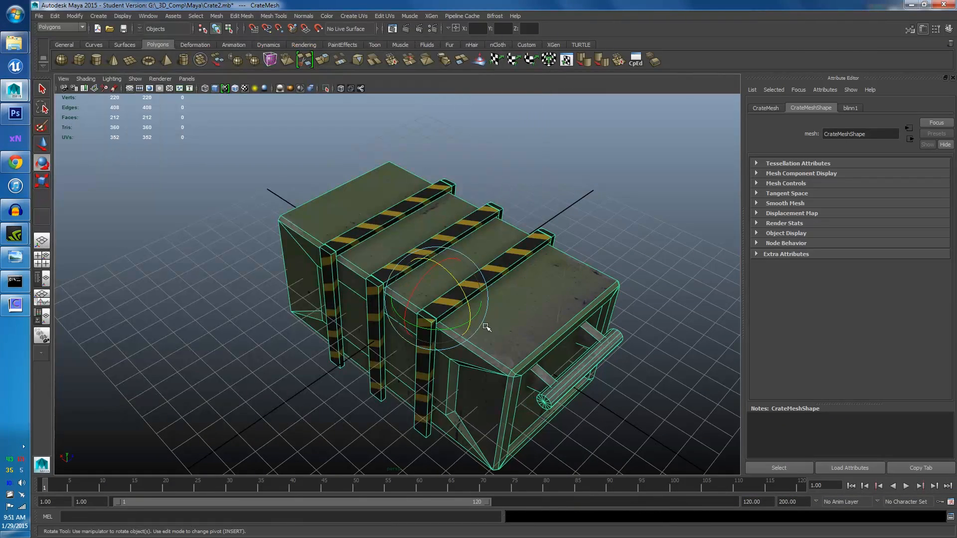
{"action": "left_click_drag", "start_coordinate": [487, 328], "coordinate": [472, 253], "text": "alt"}
{"action": "right_click_drag", "start_coordinate": [472, 252], "coordinate": [466, 437]}
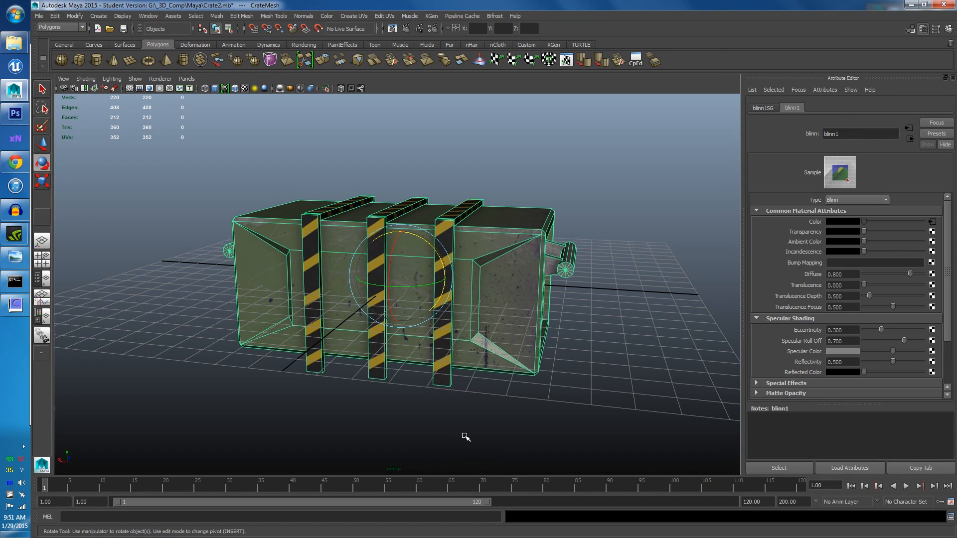
{"action": "middle_click_drag", "start_coordinate": [593, 233], "coordinate": [608, 246], "text": "alt"}
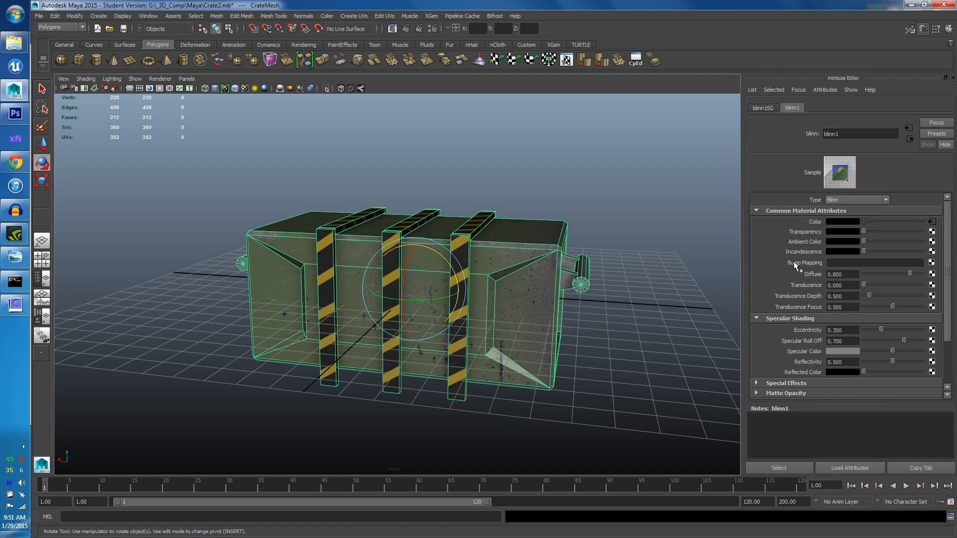
Map a File texture to blinn1's Bump Mapping as Tangent Space Normals, loading Crate_Normal.tga
{"action": "left_click", "coordinate": [931, 263]}
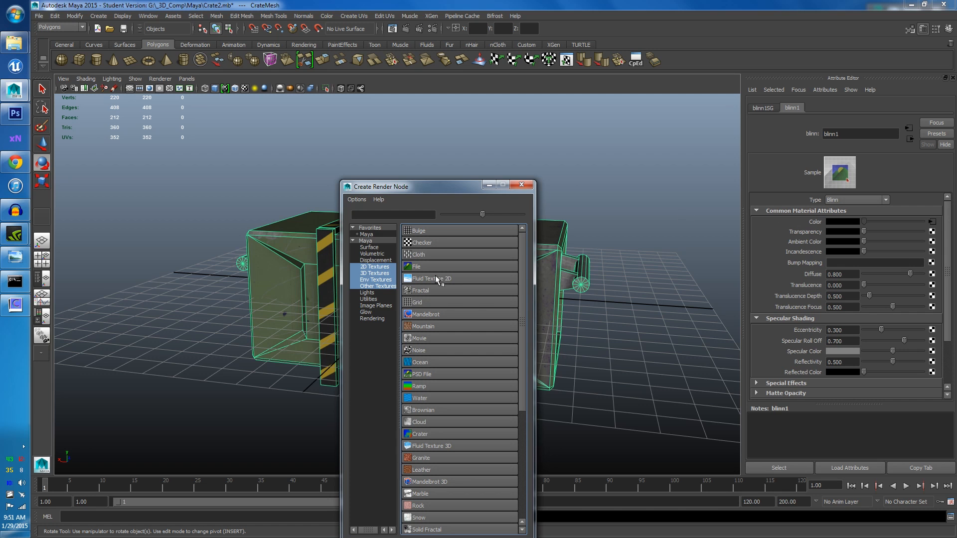
{"action": "left_click", "coordinate": [417, 266]}
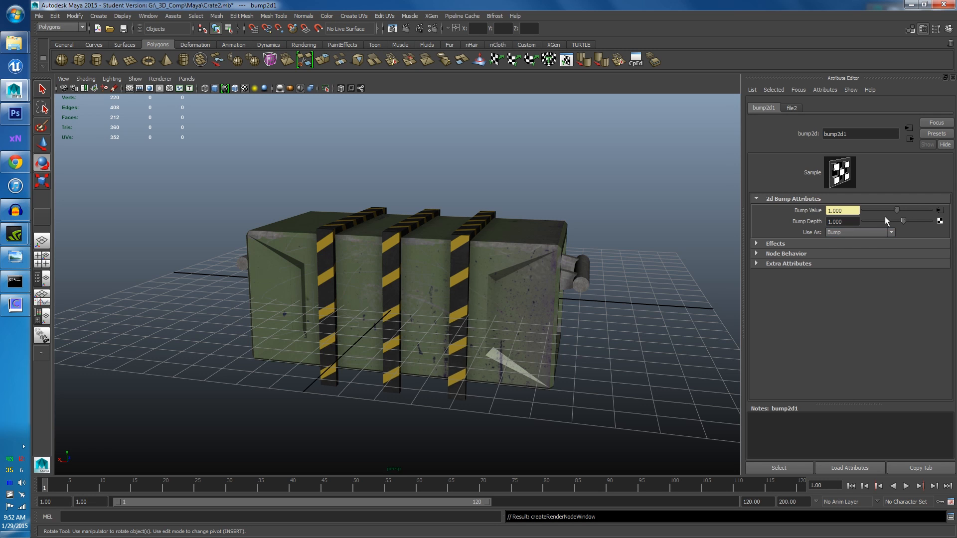
{"action": "left_click", "coordinate": [845, 232]}
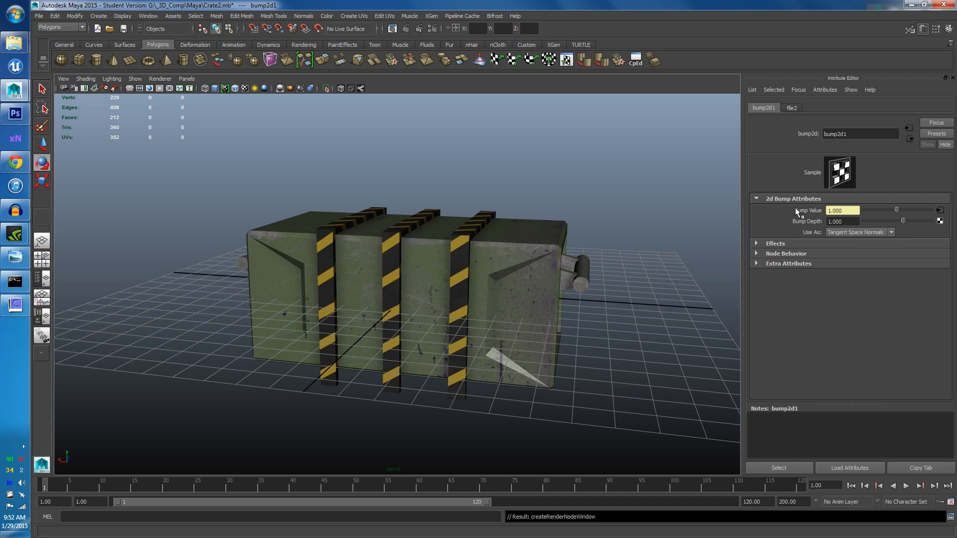
{"action": "left_click", "coordinate": [940, 211]}
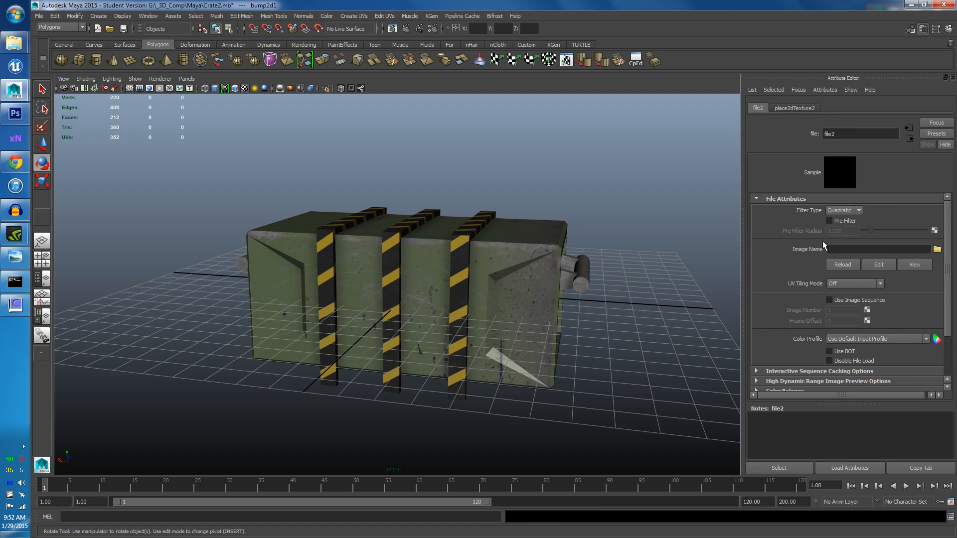
{"action": "left_click", "coordinate": [937, 249]}
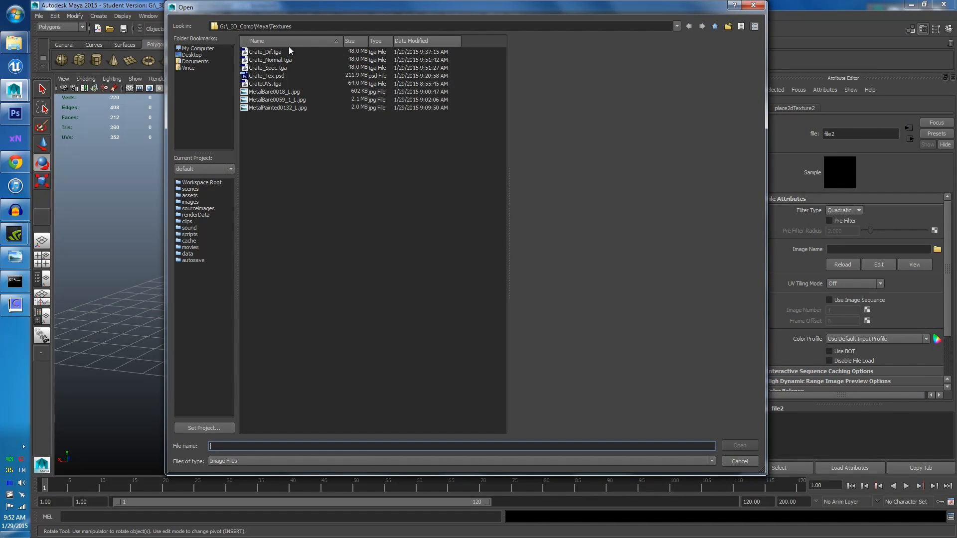
{"action": "left_click", "coordinate": [272, 60]}
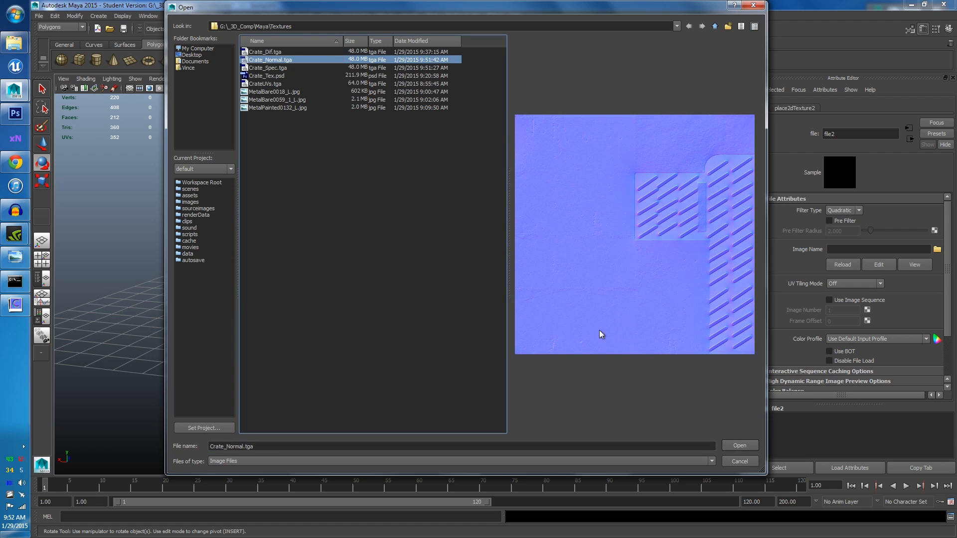
{"action": "left_click", "coordinate": [739, 446]}
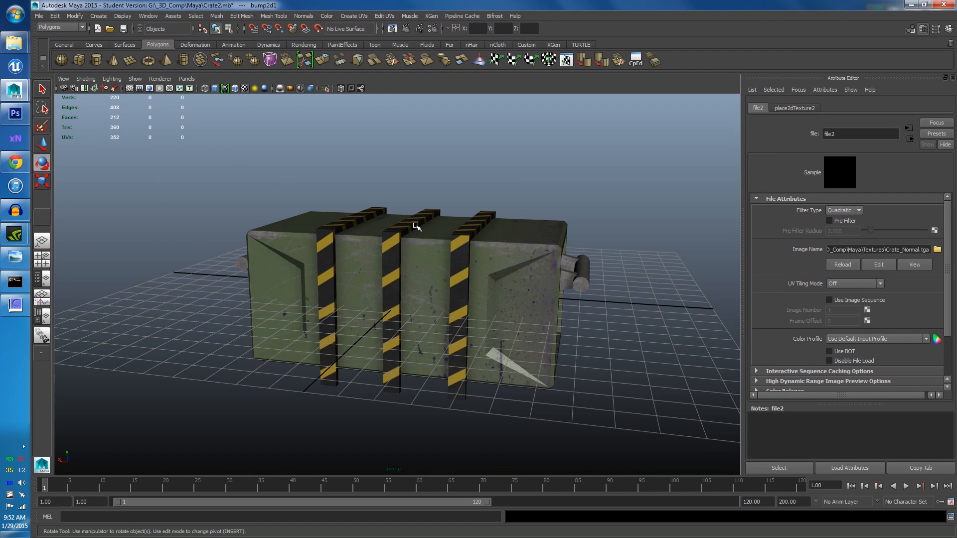
Orbit and zoom around the crate to inspect the normal-mapped dents and scratches
{"action": "left_click_drag", "start_coordinate": [541, 220], "coordinate": [577, 221], "text": "alt"}
{"action": "scroll", "coordinate": [454, 285], "scroll_direction": "up", "scroll_amount": 4}
{"action": "left_click_drag", "start_coordinate": [455, 285], "coordinate": [476, 280], "text": "alt"}
{"action": "scroll", "coordinate": [841, 268], "scroll_direction": "down", "scroll_amount": 3}
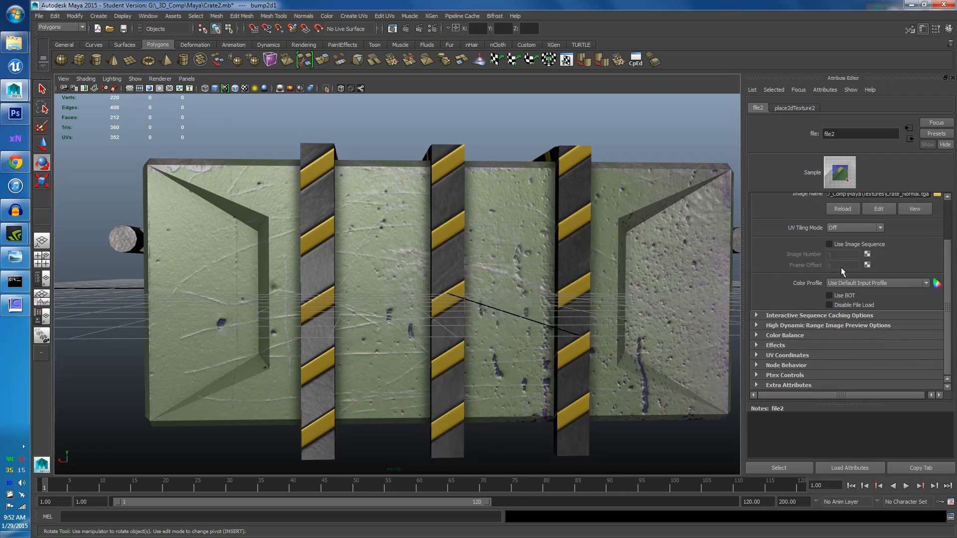
Check the place2dTexture2 and file2 settings, then reopen blinn1's material attributes
{"action": "left_click", "coordinate": [802, 108]}
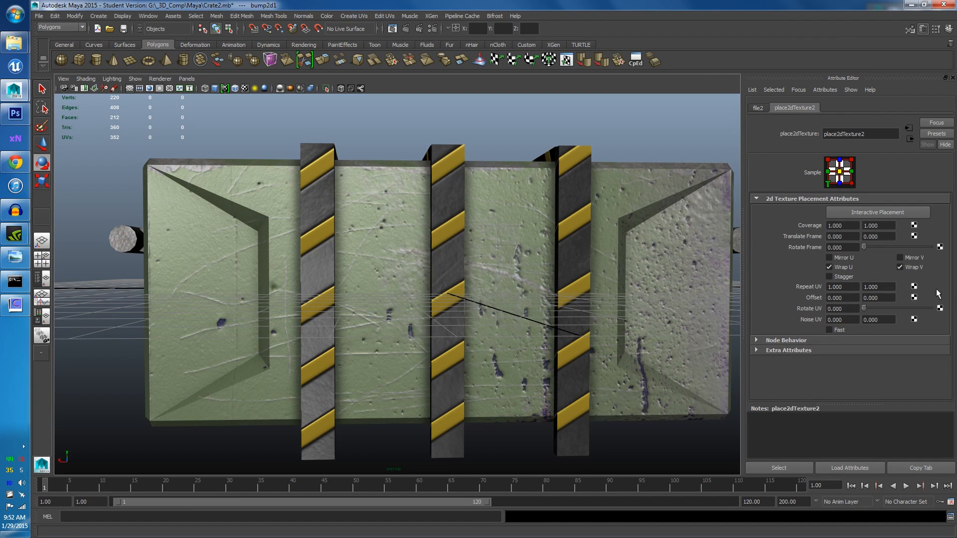
{"action": "left_click", "coordinate": [759, 108]}
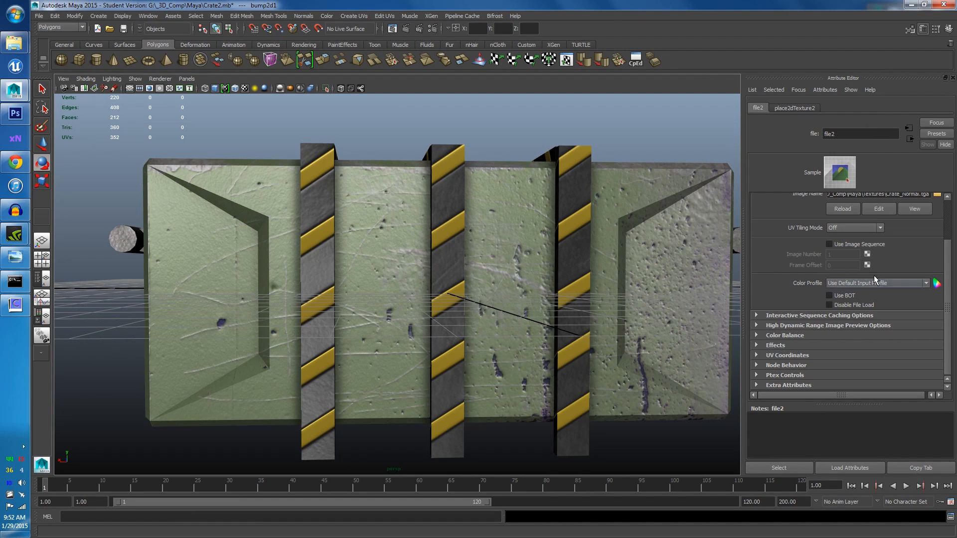
{"action": "right_click_drag", "start_coordinate": [384, 245], "coordinate": [380, 428]}
{"action": "scroll", "coordinate": [888, 316], "scroll_direction": "down", "scroll_amount": 3}
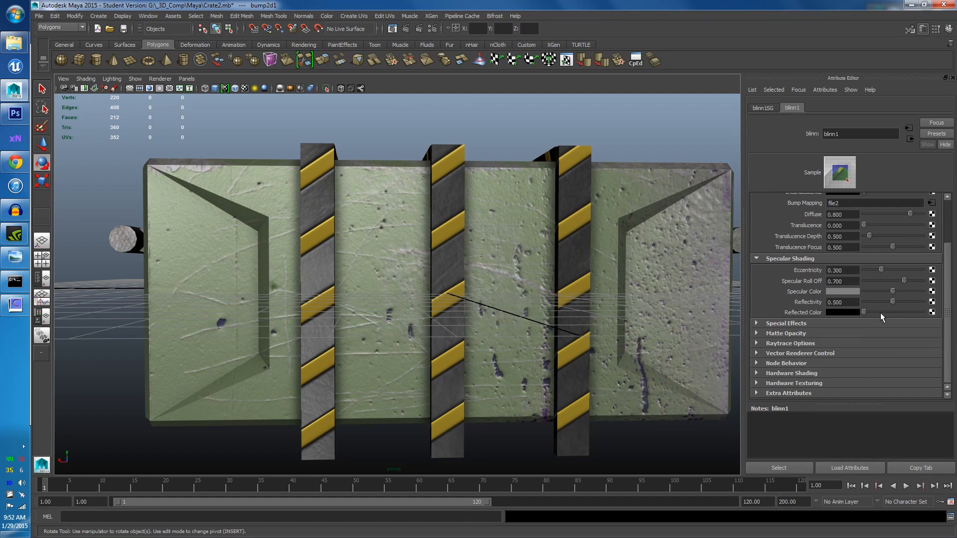
Connect a file3 texture to the Specular Color and load Crate_Spec.tga into it
{"action": "left_click", "coordinate": [931, 292]}
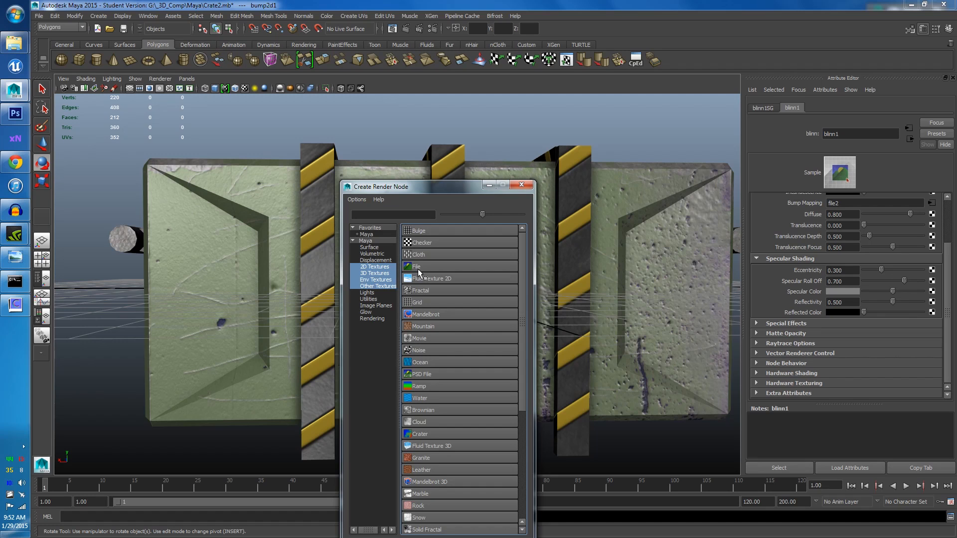
{"action": "left_click", "coordinate": [417, 269]}
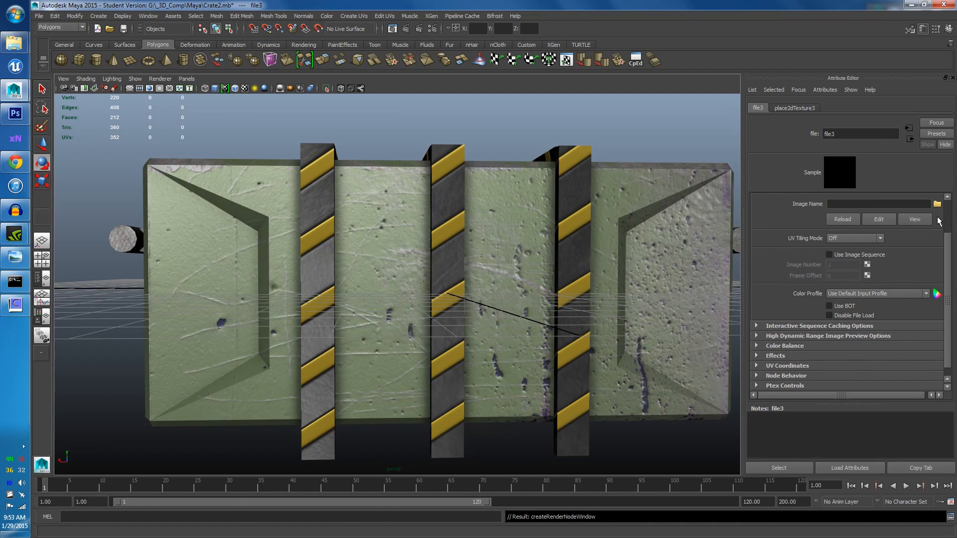
{"action": "left_click", "coordinate": [937, 205]}
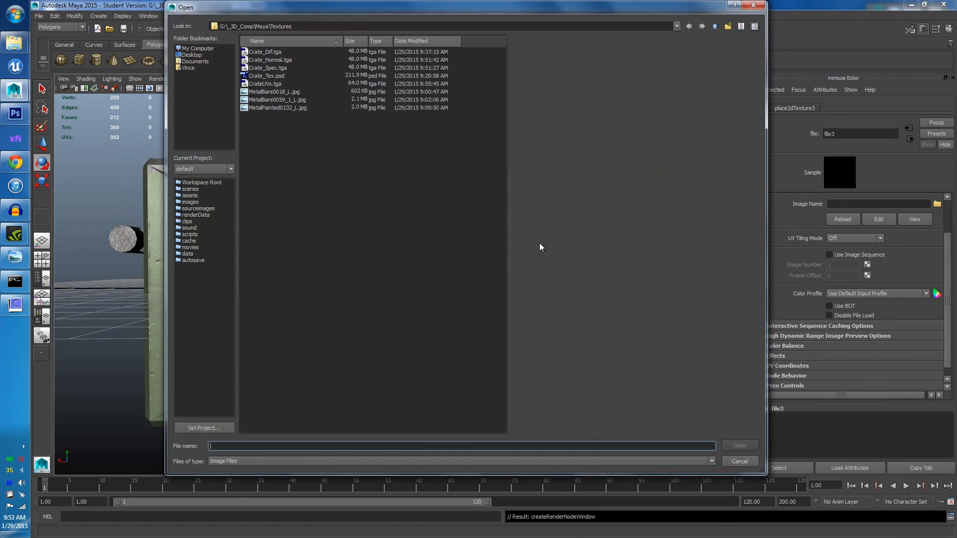
{"action": "left_click", "coordinate": [263, 69]}
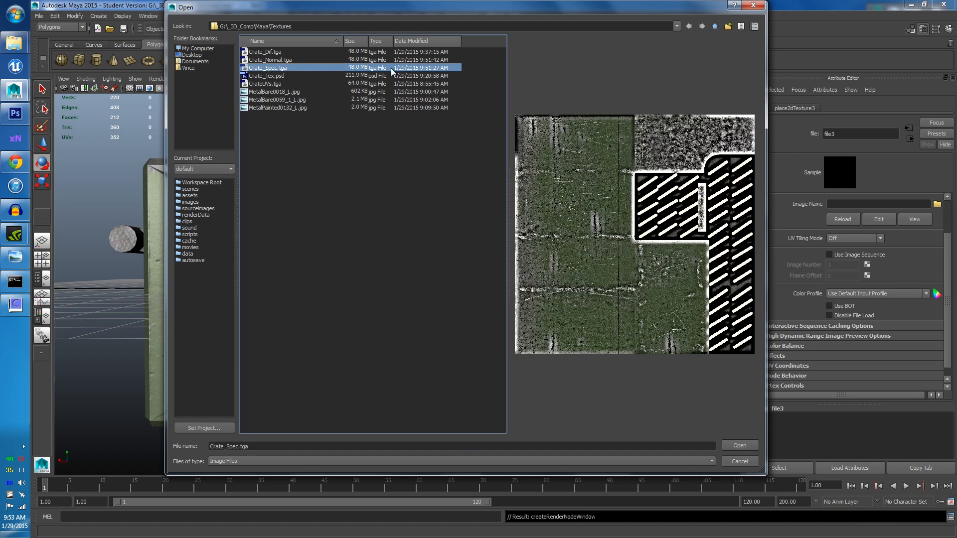
{"action": "left_click", "coordinate": [734, 447]}
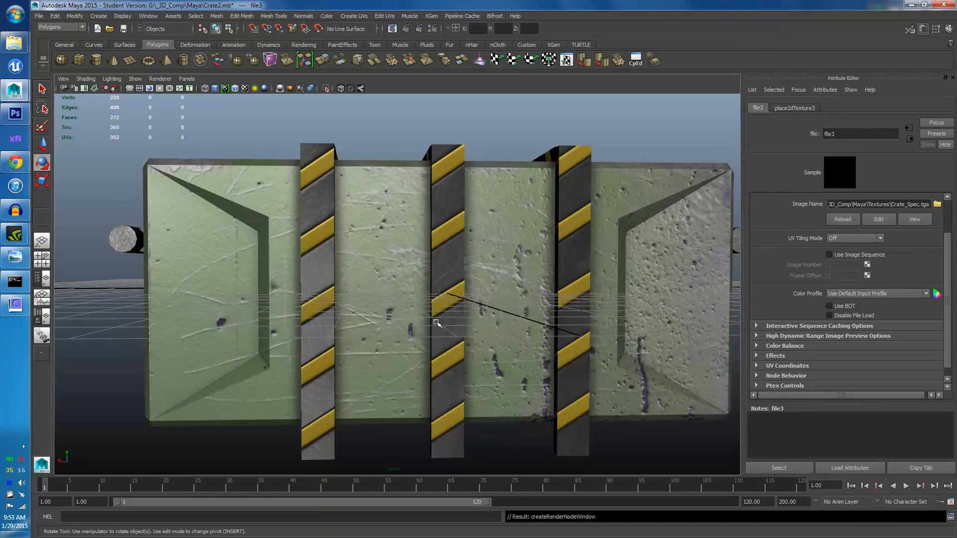
Orbit and zoom around the crate to inspect the specular map from several angles
{"action": "left_click_drag", "start_coordinate": [437, 323], "coordinate": [727, 361], "text": "alt"}
{"action": "scroll", "coordinate": [555, 329], "scroll_direction": "down", "scroll_amount": 8}
{"action": "scroll", "coordinate": [399, 354], "scroll_direction": "up", "scroll_amount": 6}
{"action": "left_click_drag", "start_coordinate": [397, 356], "coordinate": [514, 386], "text": "alt"}
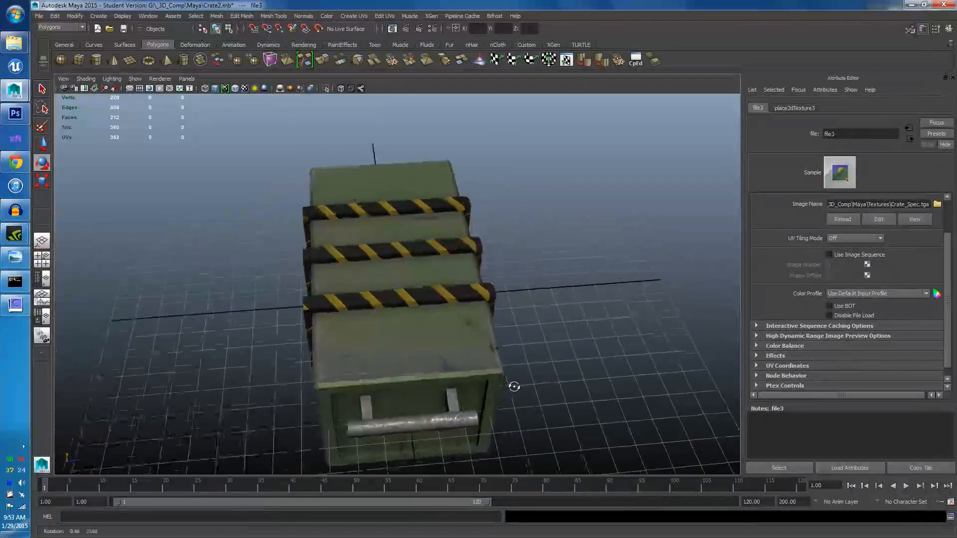
{"action": "middle_click_drag", "start_coordinate": [514, 387], "coordinate": [496, 312], "text": "alt"}
{"action": "left_click_drag", "start_coordinate": [495, 312], "coordinate": [578, 267], "text": "alt"}
{"action": "scroll", "coordinate": [418, 254], "scroll_direction": "up", "scroll_amount": 5}
{"action": "mouse_move", "coordinate": [418, 255]}
{"action": "left_mouse_down", "text": "alt"}
{"action": "mouse_move", "coordinate": [433, 215]}
{"action": "mouse_move", "coordinate": [427, 239]}
{"action": "left_mouse_up", "text": "alt"}
{"action": "scroll", "coordinate": [427, 240], "scroll_direction": "up", "scroll_amount": 5}
{"action": "middle_click_drag", "start_coordinate": [427, 241], "coordinate": [397, 316], "text": "alt"}
{"action": "left_click_drag", "start_coordinate": [397, 316], "coordinate": [393, 401], "text": "alt"}
{"action": "scroll", "coordinate": [454, 338], "scroll_direction": "down", "scroll_amount": 5}
{"action": "left_click_drag", "start_coordinate": [454, 338], "coordinate": [484, 324], "text": "alt"}
{"action": "scroll", "coordinate": [366, 246], "scroll_direction": "up", "scroll_amount": 3}
{"action": "scroll", "coordinate": [365, 295], "scroll_direction": "down", "scroll_amount": 4}
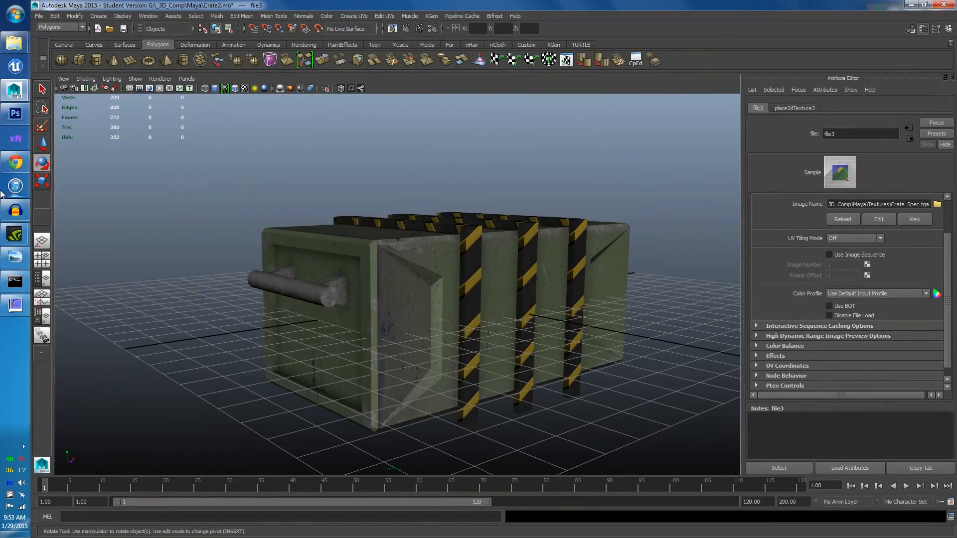
{"action": "left_click", "coordinate": [15, 113]}
Zoom in and sample the flat normal-map blue as the foreground colour
{"action": "scroll", "coordinate": [500, 207], "scroll_direction": "up", "scroll_amount": 3, "text": "alt"}
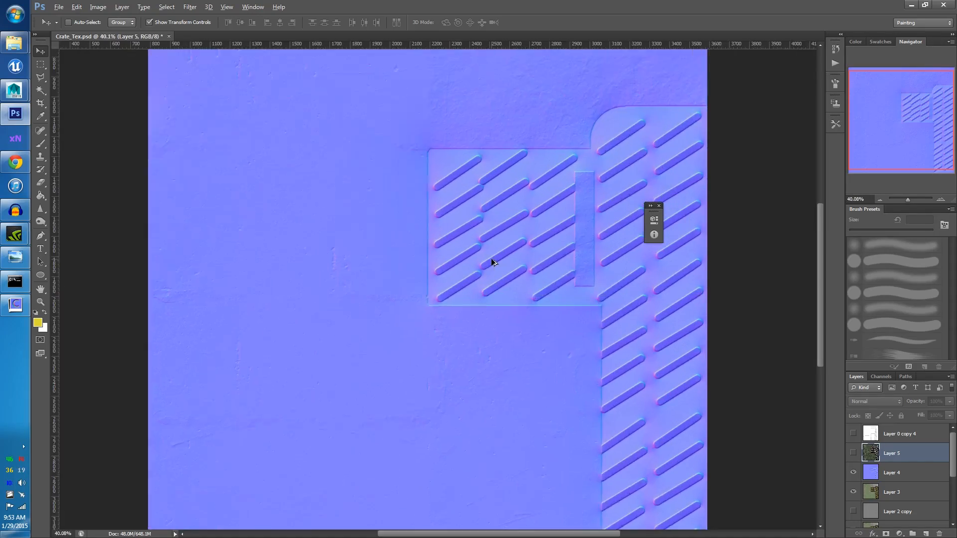
{"action": "scroll", "coordinate": [492, 260], "scroll_direction": "up", "scroll_amount": 3, "text": "alt"}
{"action": "left_click", "coordinate": [41, 116]}
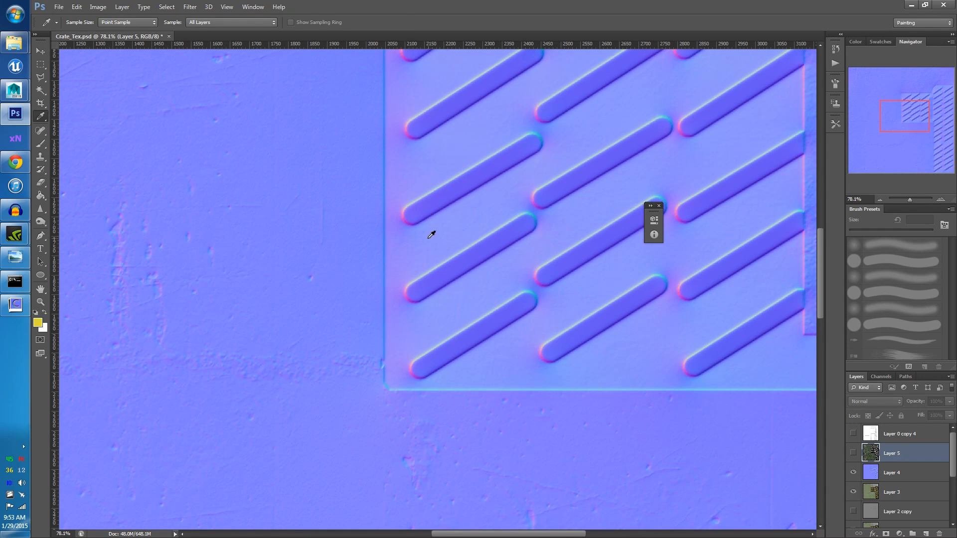
{"action": "scroll", "coordinate": [299, 199], "scroll_direction": "up", "scroll_amount": 6, "text": "alt"}
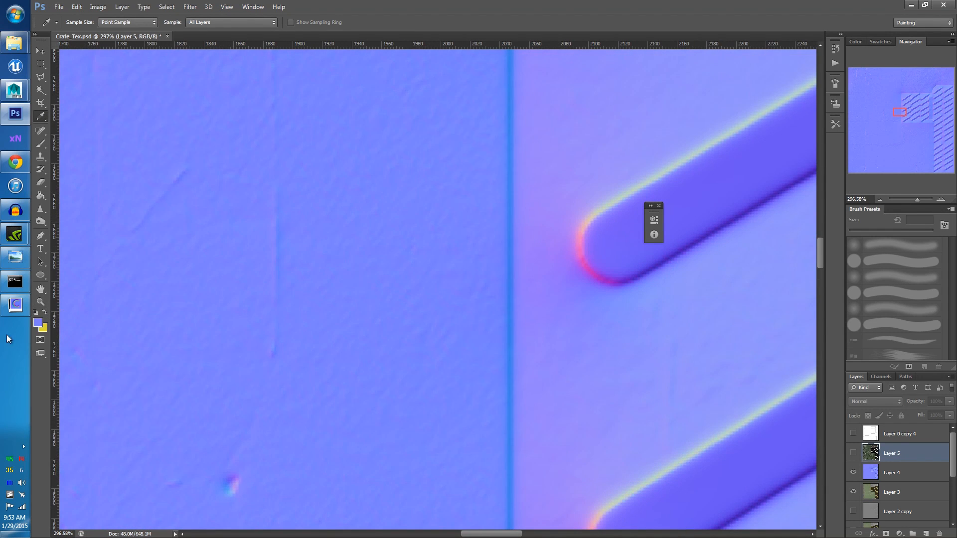
{"action": "left_click", "coordinate": [43, 312]}
{"action": "left_click", "coordinate": [38, 322]}
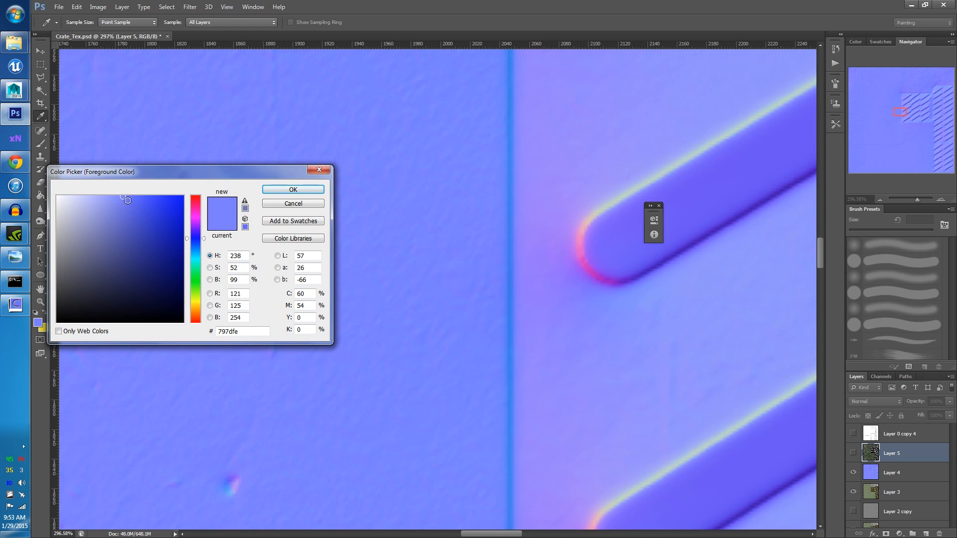
{"action": "left_click", "coordinate": [307, 199]}
{"action": "scroll", "coordinate": [598, 330], "scroll_direction": "down", "scroll_amount": 10, "text": "alt"}
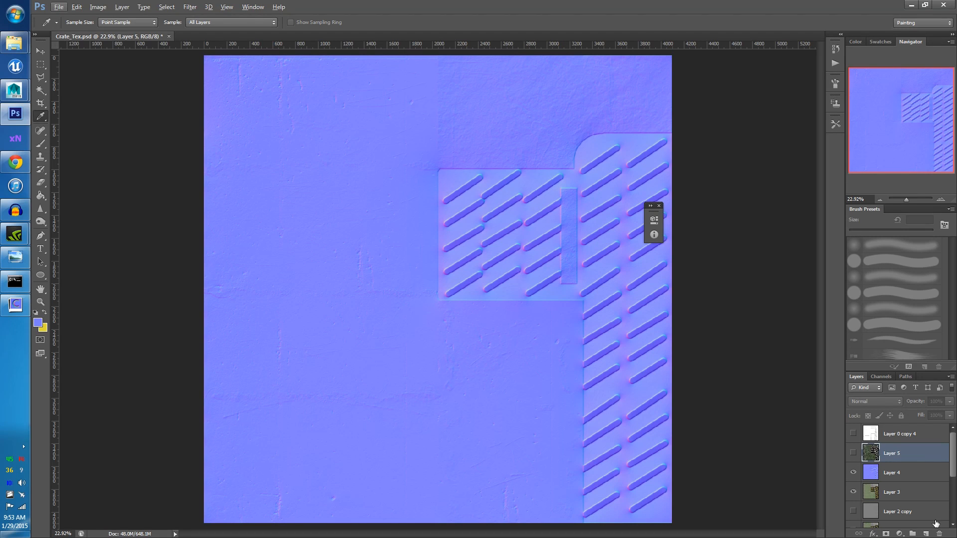
Add a new Layer 6 above Layer 4 and Magic Wand-select the flat blue area
{"action": "left_click", "coordinate": [877, 477]}
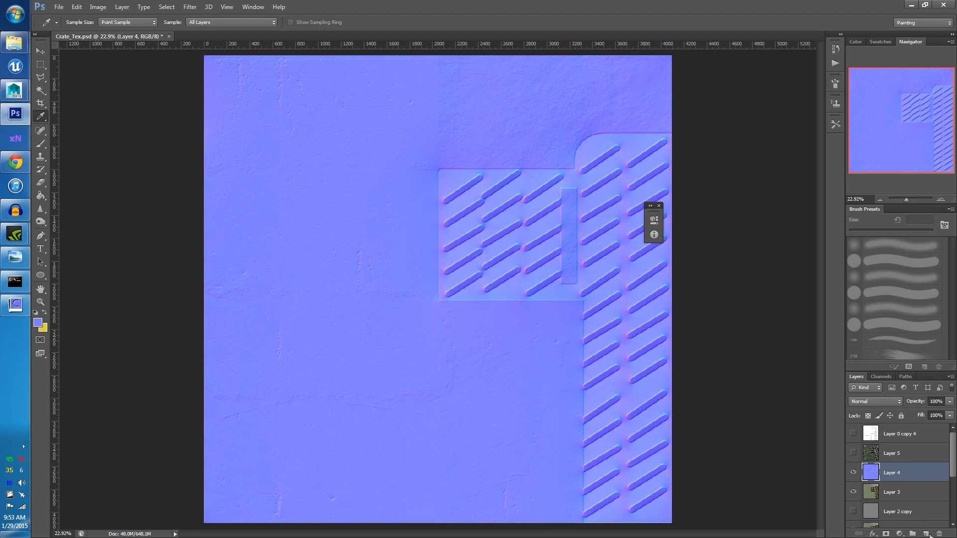
{"action": "left_click", "coordinate": [927, 533]}
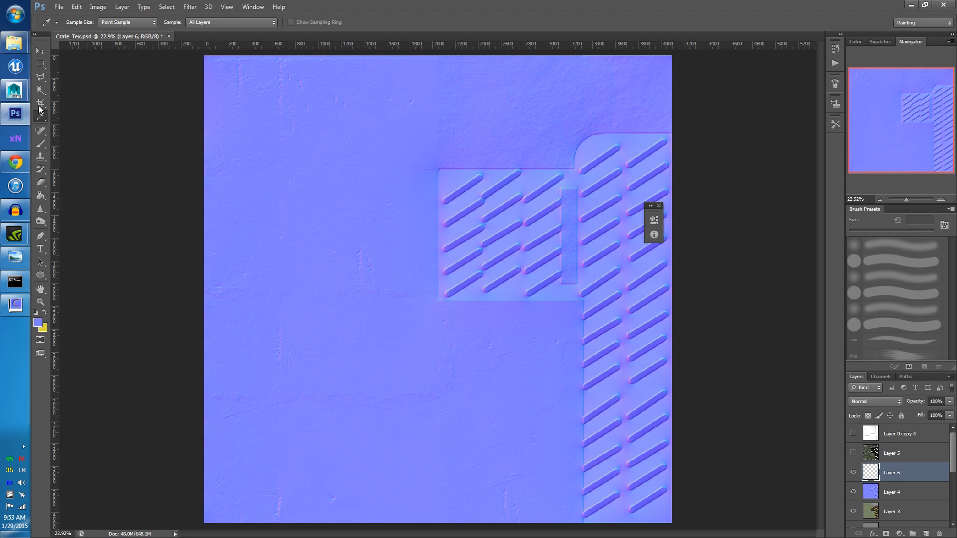
{"action": "left_click", "coordinate": [40, 90]}
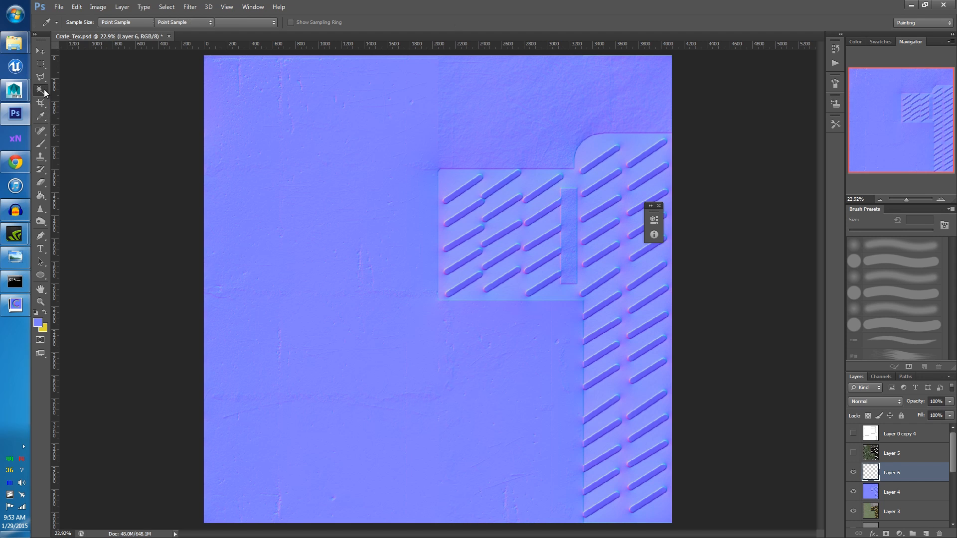
{"action": "left_click", "coordinate": [296, 207]}
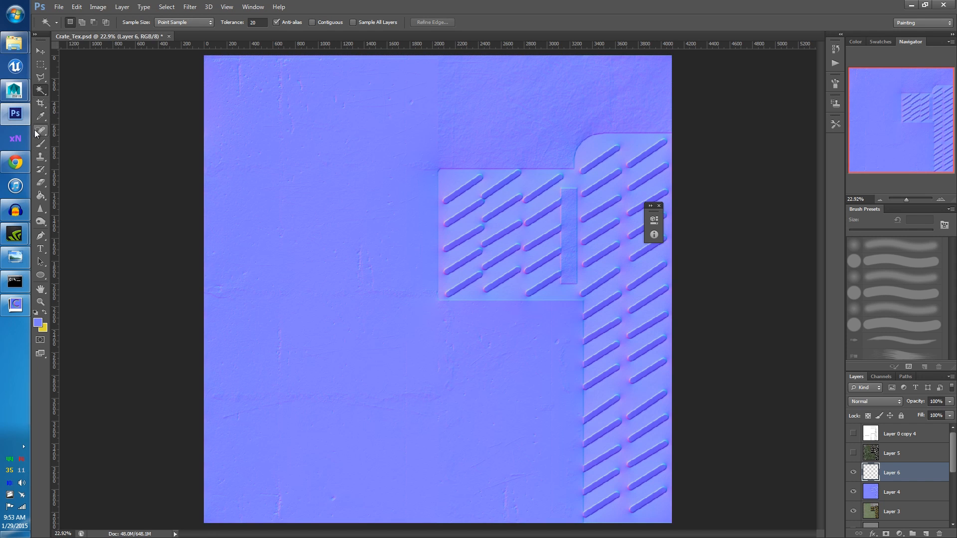
Paint blue over the inset-panel stripes with a 500 px brush, undoing part of it
{"action": "left_click", "coordinate": [41, 144]}
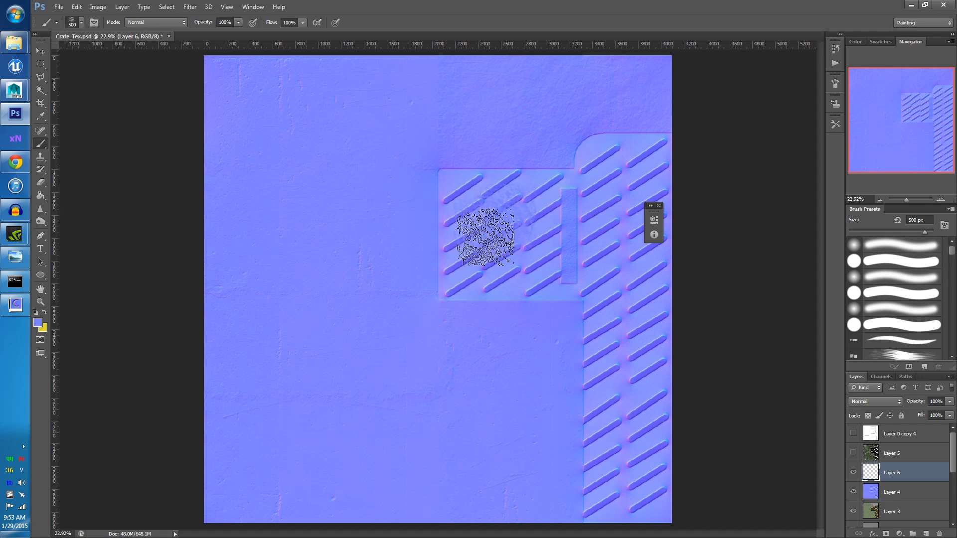
{"action": "mouse_move", "coordinate": [487, 230]}
{"action": "left_mouse_down"}
{"action": "mouse_move", "coordinate": [483, 221]}
{"action": "mouse_move", "coordinate": [528, 240]}
{"action": "mouse_move", "coordinate": [513, 252]}
{"action": "mouse_move", "coordinate": [503, 235]}
{"action": "mouse_move", "coordinate": [453, 263]}
{"action": "left_mouse_up"}
{"action": "key", "text": "alt"}
{"action": "key", "text": "ctrl+alt+z"}
{"action": "key", "text": "ctrl+alt+z"}
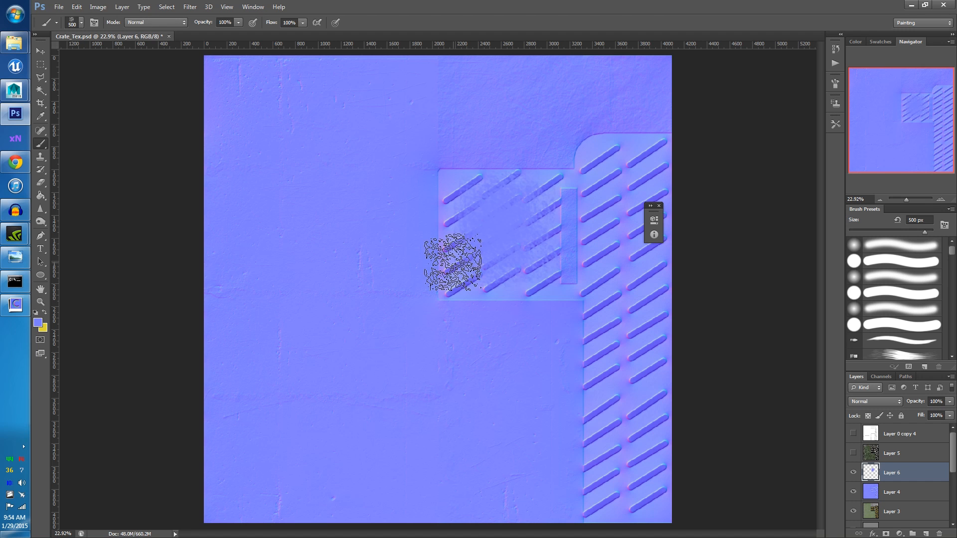
{"action": "key", "text": "ctrl+alt+z"}
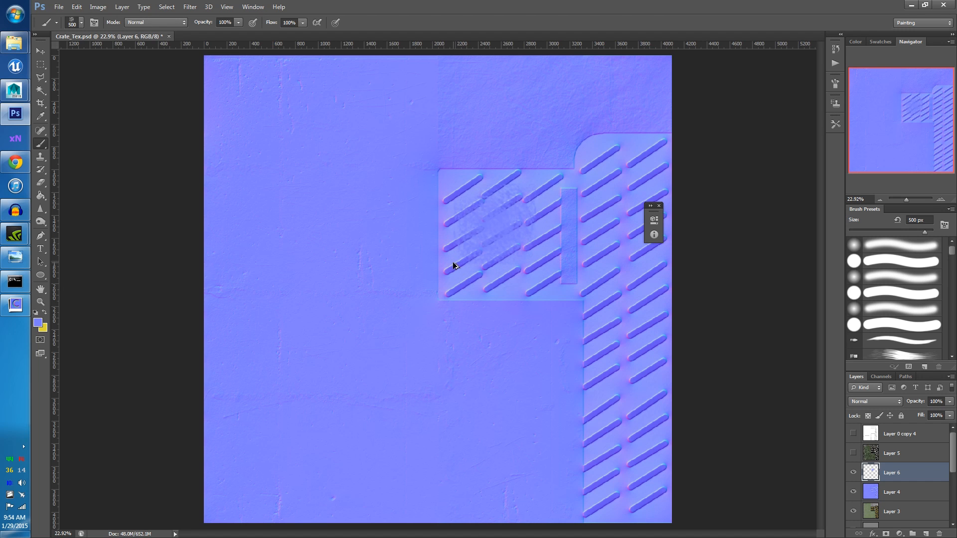
{"action": "scroll", "coordinate": [301, 219], "scroll_direction": "up", "scroll_amount": 2, "text": "alt"}
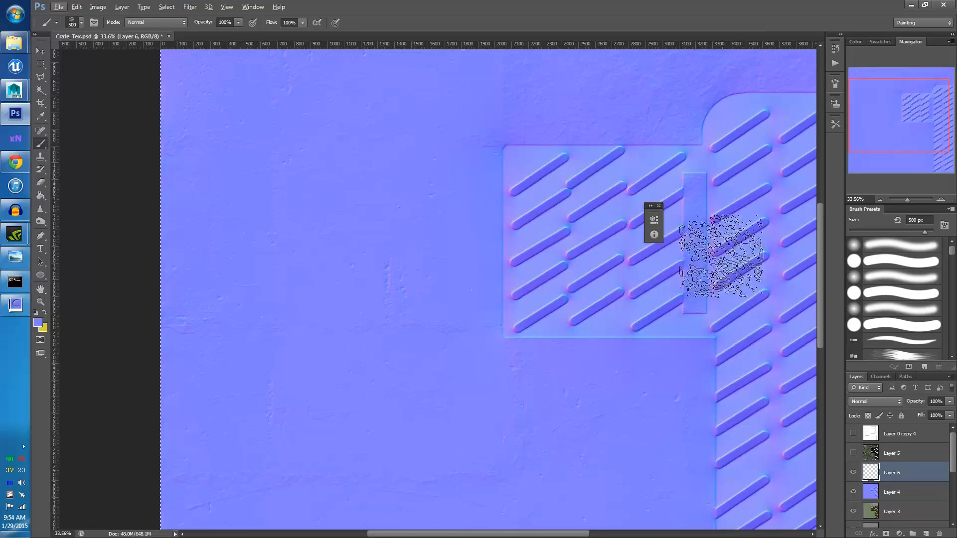
{"action": "scroll", "coordinate": [629, 222], "scroll_direction": "down", "scroll_amount": 3, "text": "alt"}
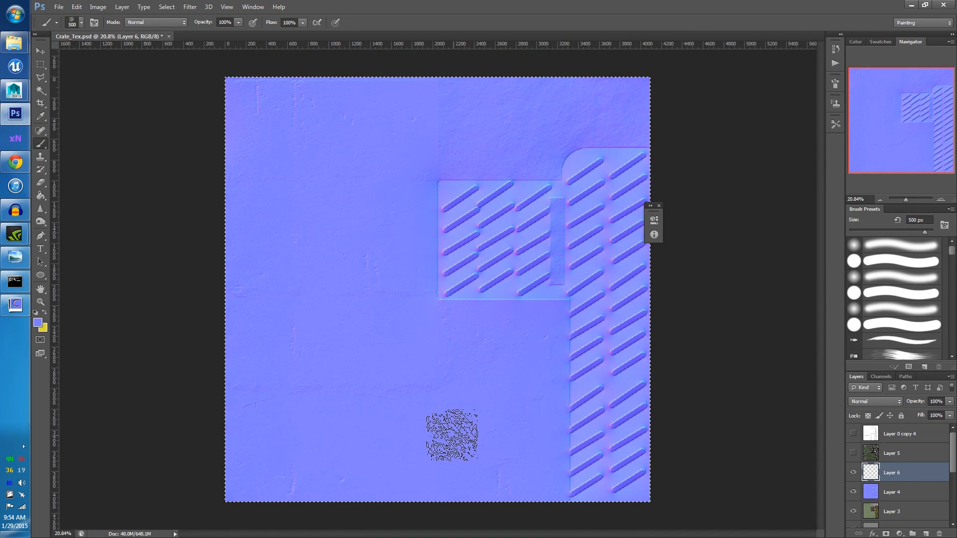
{"action": "left_click", "coordinate": [19, 312]}
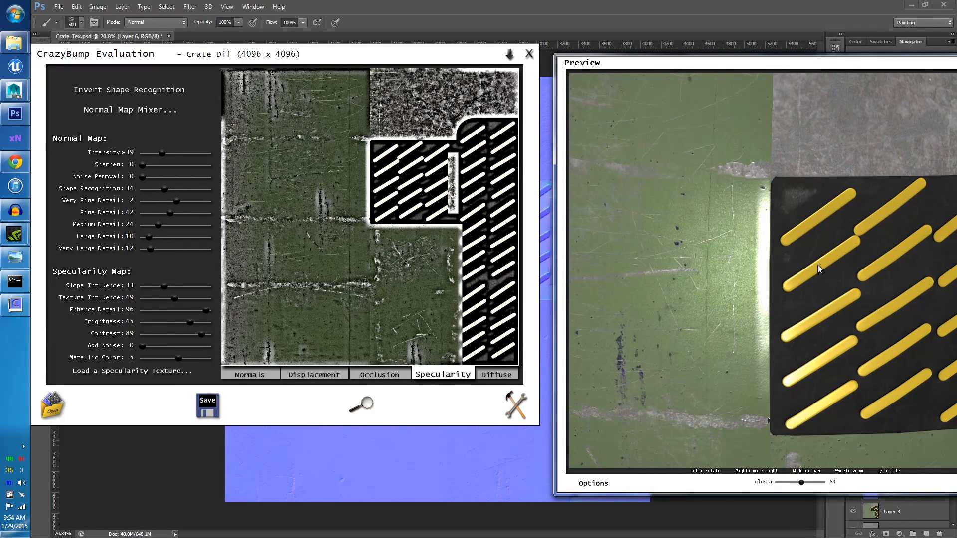
Minimize Photoshop, return to Maya's Crate2.mb and select the crate mesh
{"action": "left_click", "coordinate": [166, 446]}
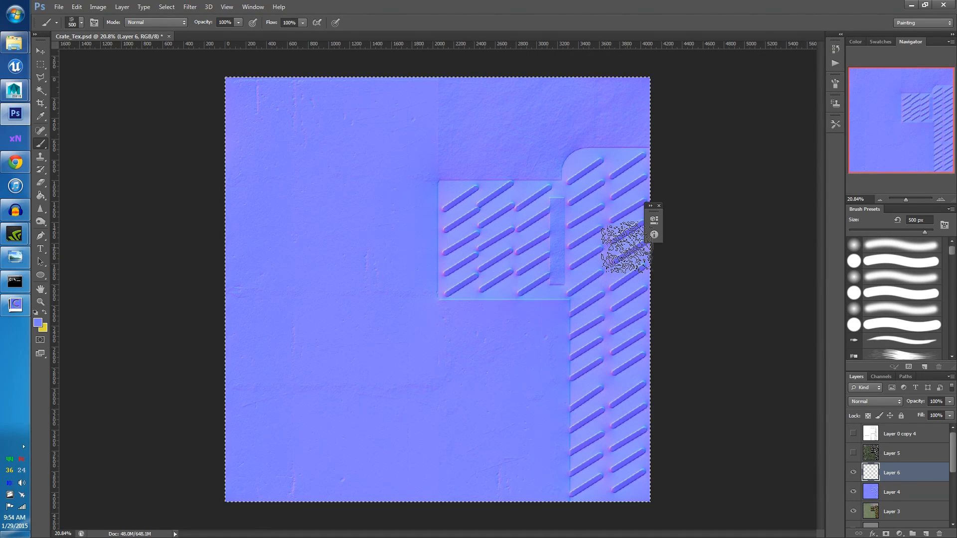
{"action": "left_click", "coordinate": [911, 6]}
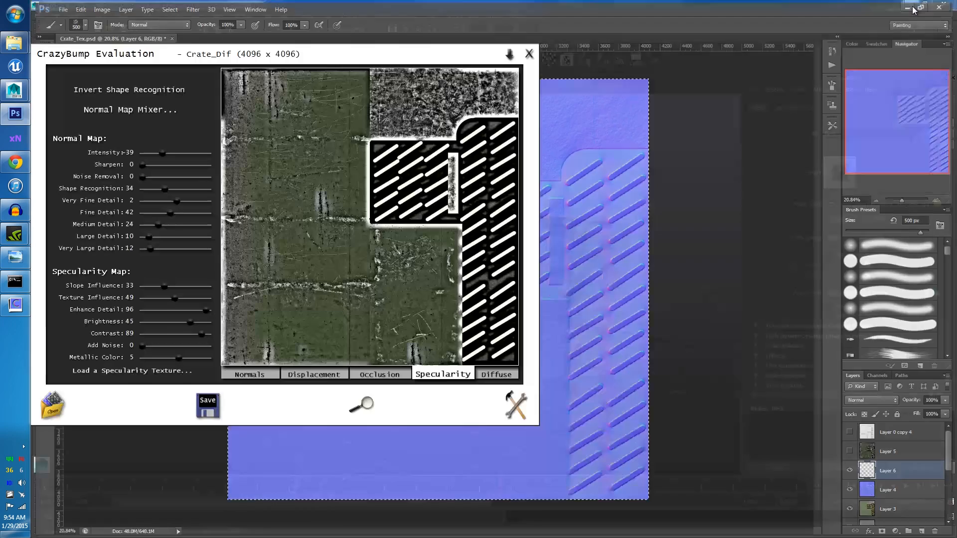
{"action": "left_click", "coordinate": [396, 439]}
{"action": "left_click_drag", "start_coordinate": [553, 303], "coordinate": [420, 116], "text": "alt"}
{"action": "left_click", "coordinate": [563, 302]}
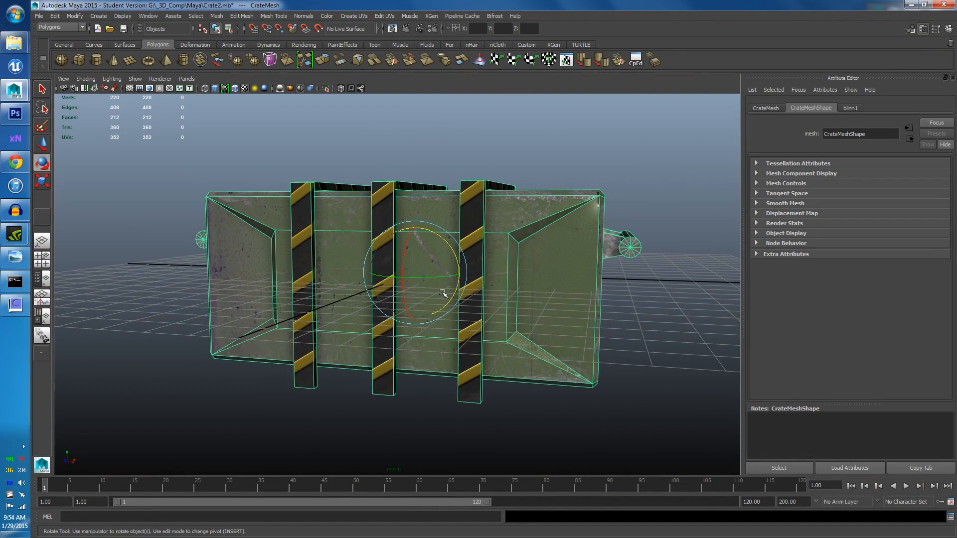
Try different blinn1 Eccentricity values, settling at 0.316, orbiting to judge the highlight
{"action": "right_click_drag", "start_coordinate": [455, 284], "coordinate": [488, 464]}
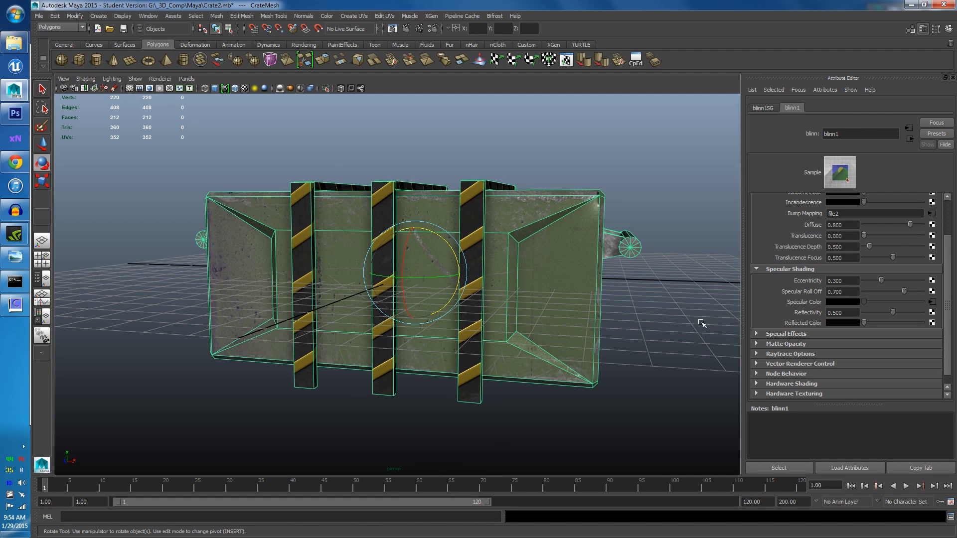
{"action": "left_click_drag", "start_coordinate": [606, 343], "coordinate": [584, 331], "text": "alt"}
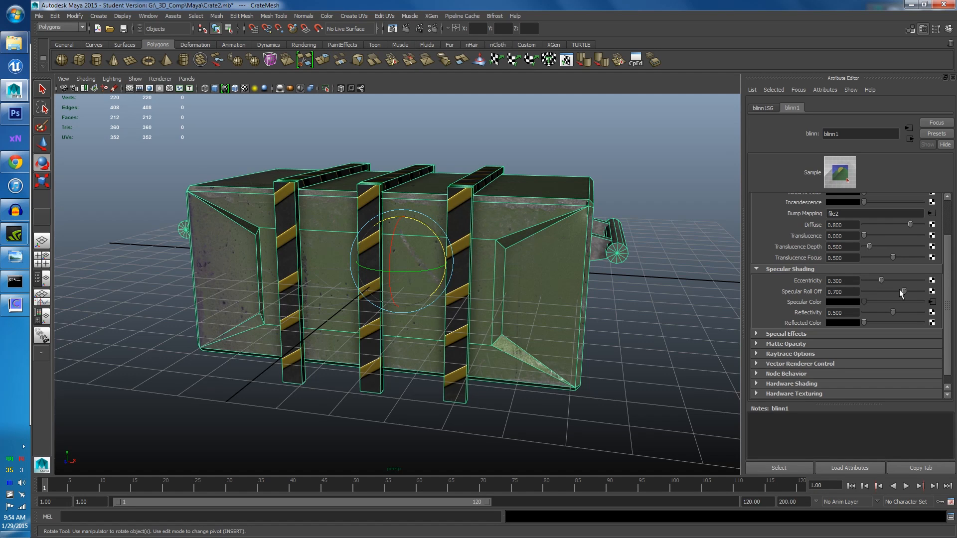
{"action": "left_click_drag", "start_coordinate": [646, 320], "coordinate": [625, 313], "text": "alt"}
{"action": "left_click_drag", "start_coordinate": [534, 246], "coordinate": [561, 201], "text": "alt"}
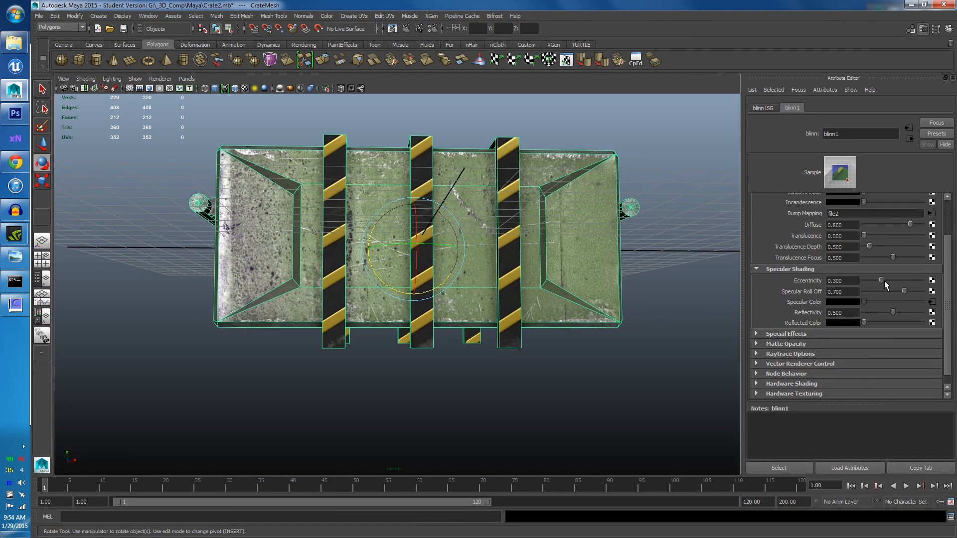
{"action": "left_click_drag", "start_coordinate": [882, 278], "coordinate": [898, 278]}
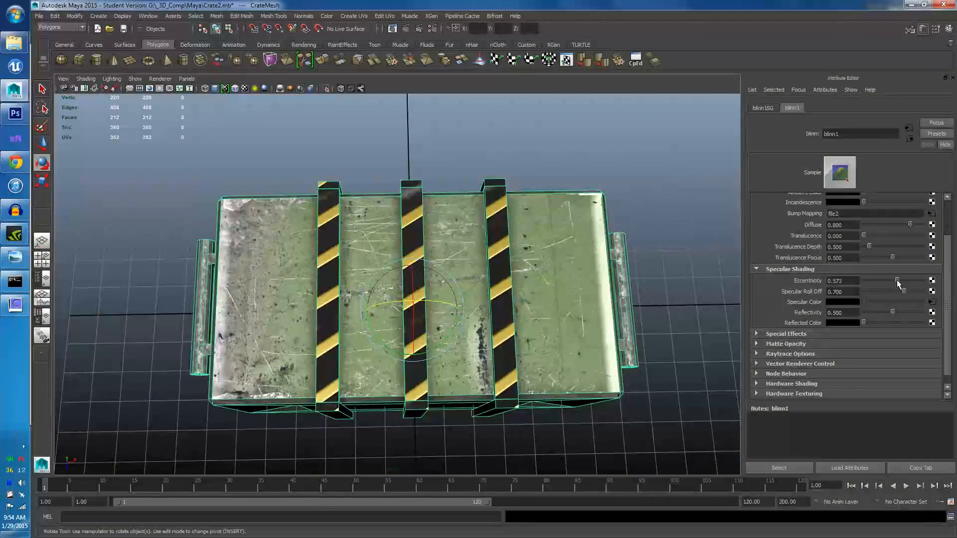
{"action": "left_click_drag", "start_coordinate": [897, 282], "coordinate": [881, 267]}
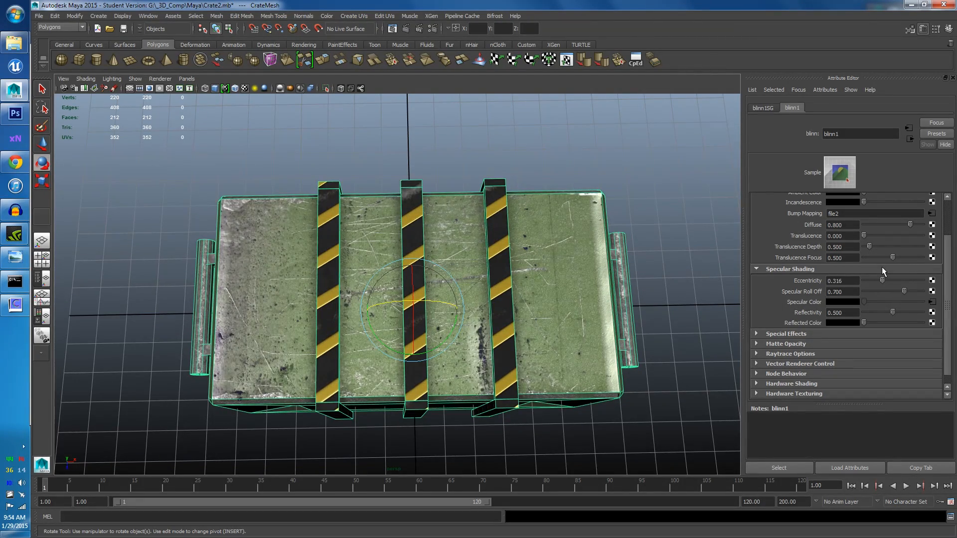
{"action": "left_click_drag", "start_coordinate": [518, 319], "coordinate": [774, 270], "text": "alt"}
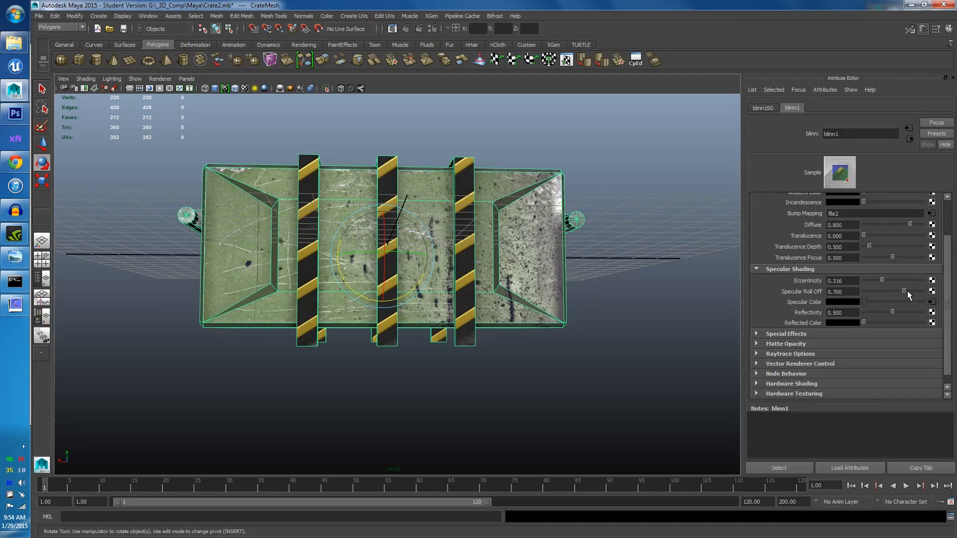
{"action": "left_click_drag", "start_coordinate": [522, 250], "coordinate": [444, 336], "text": "alt"}
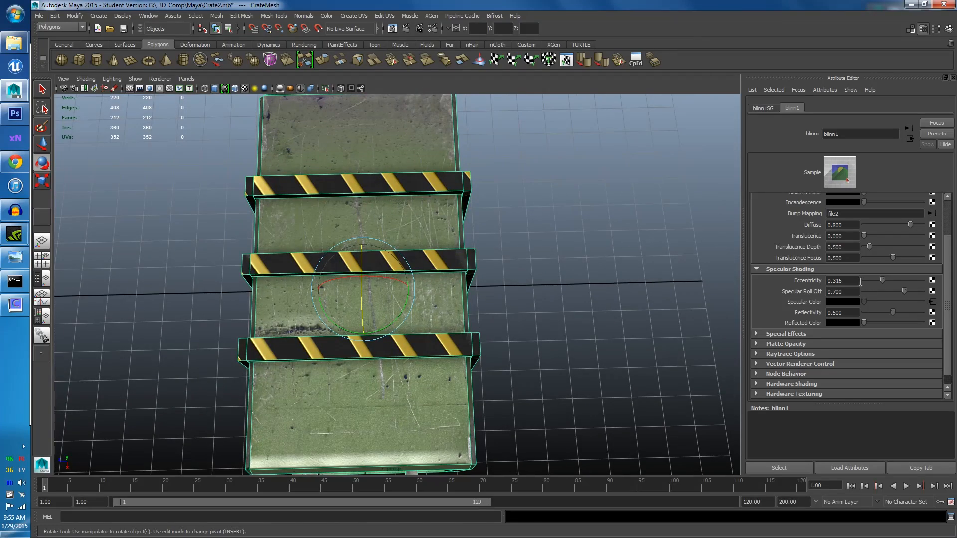
{"action": "left_click_drag", "start_coordinate": [602, 255], "coordinate": [593, 282], "text": "alt"}
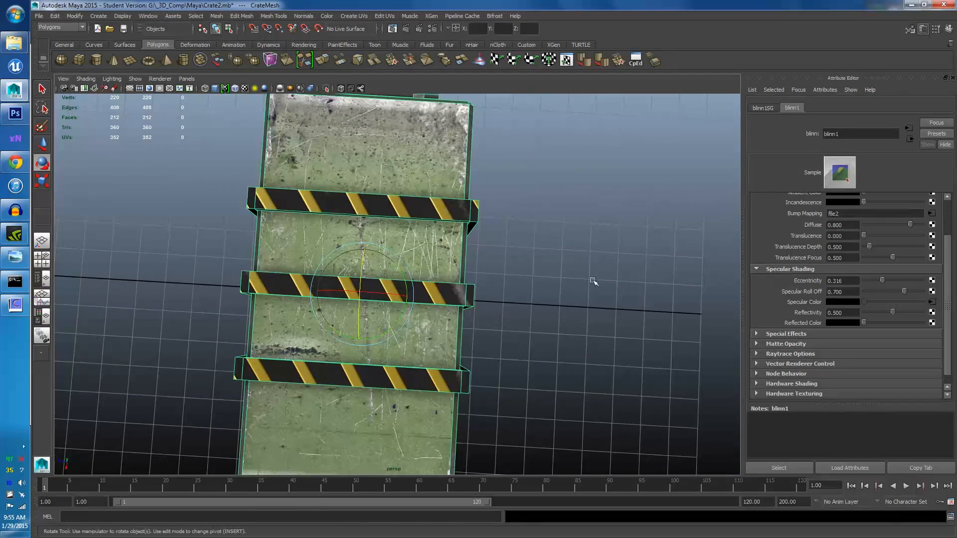
Tune Specular Roll Off through 0.487, 0.419 and 0.513, settling on 0.436
{"action": "mouse_move", "coordinate": [904, 294]}
{"action": "left_mouse_down"}
{"action": "mouse_move", "coordinate": [875, 291]}
{"action": "mouse_move", "coordinate": [921, 296]}
{"action": "mouse_move", "coordinate": [870, 294]}
{"action": "mouse_move", "coordinate": [888, 295]}
{"action": "left_mouse_up"}
{"action": "mouse_move", "coordinate": [648, 299]}
{"action": "left_mouse_down", "text": "alt"}
{"action": "mouse_move", "coordinate": [588, 294]}
{"action": "mouse_move", "coordinate": [613, 252]}
{"action": "mouse_move", "coordinate": [600, 244]}
{"action": "mouse_move", "coordinate": [608, 242]}
{"action": "left_mouse_up", "text": "alt"}
{"action": "left_click_drag", "start_coordinate": [891, 294], "coordinate": [894, 293]}
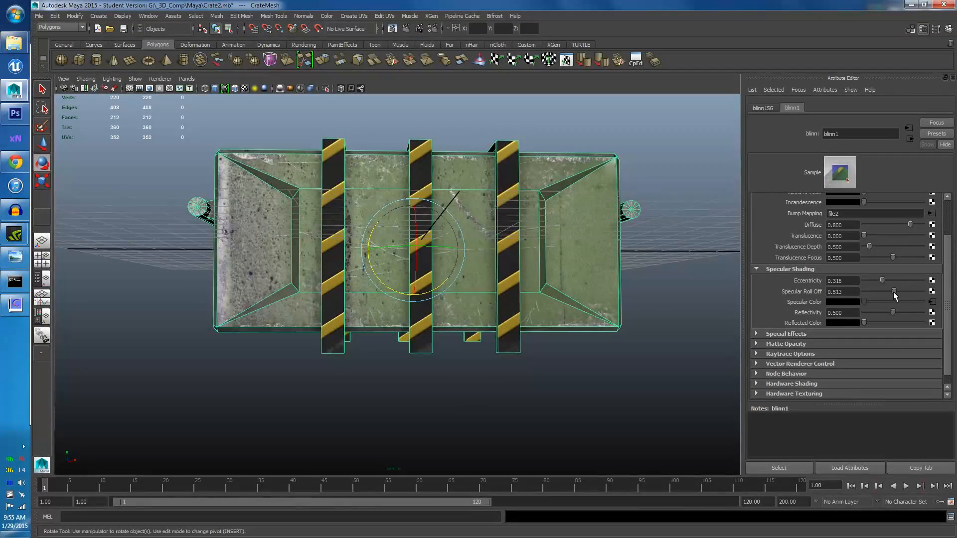
{"action": "left_click_drag", "start_coordinate": [613, 272], "coordinate": [694, 358], "text": "alt"}
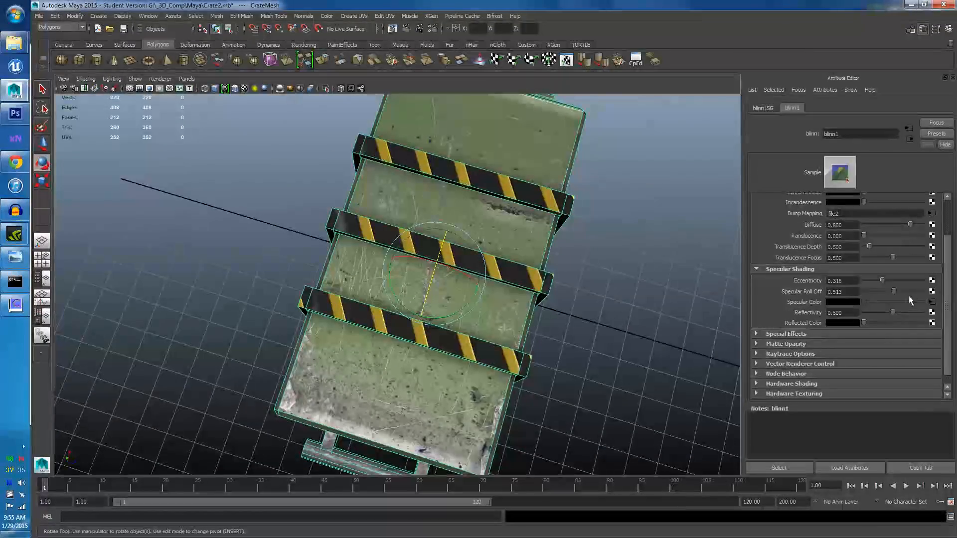
{"action": "left_click_drag", "start_coordinate": [894, 290], "coordinate": [889, 290]}
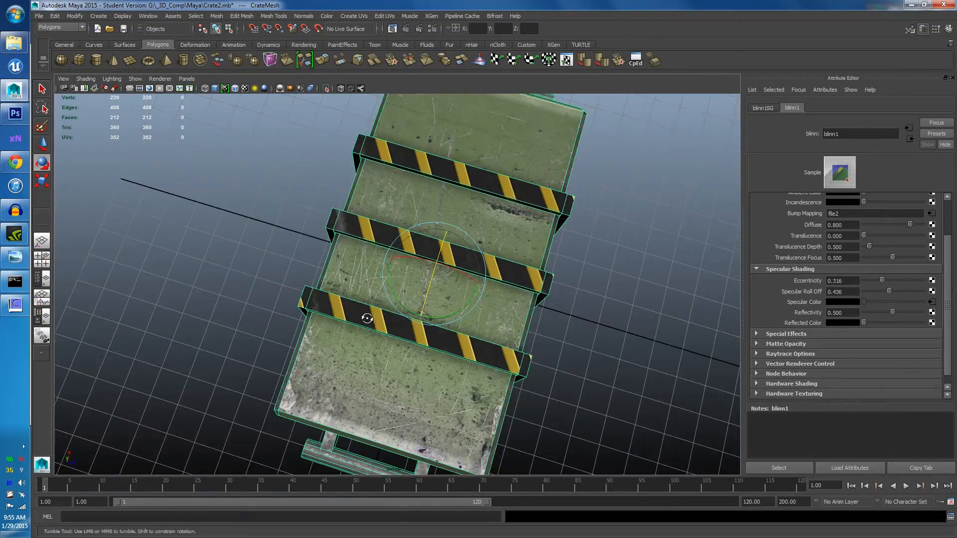
{"action": "left_click_drag", "start_coordinate": [478, 210], "coordinate": [498, 221], "text": "alt"}
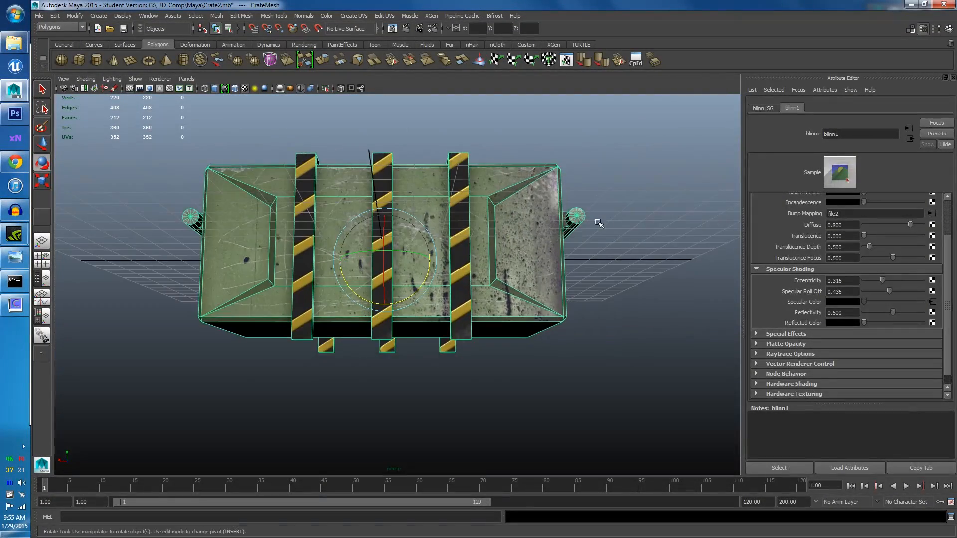
{"action": "left_click", "coordinate": [598, 223]}
{"action": "left_click_drag", "start_coordinate": [598, 225], "coordinate": [442, 266], "text": "alt"}
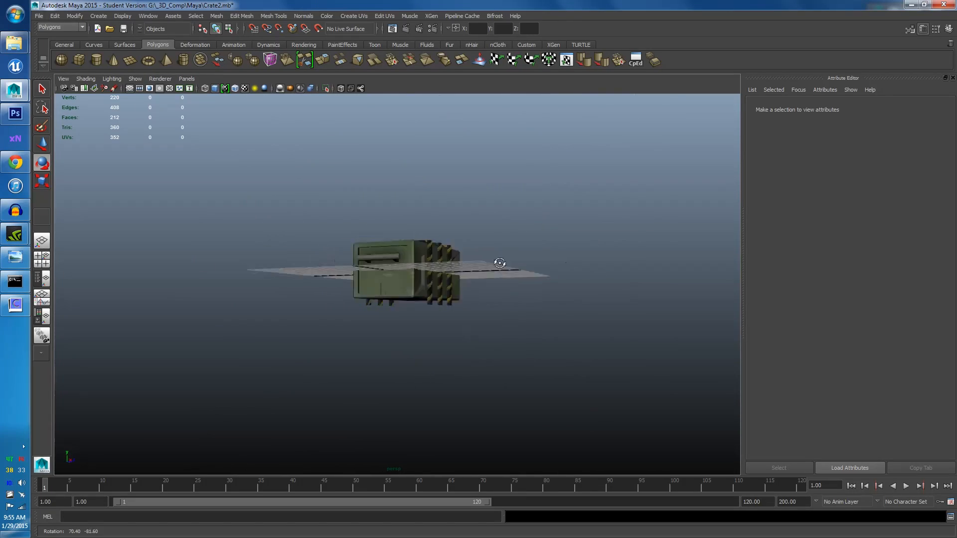
{"action": "scroll", "coordinate": [562, 299], "scroll_direction": "up", "scroll_amount": 5}
{"action": "left_click_drag", "start_coordinate": [548, 304], "coordinate": [494, 312], "text": "alt"}
{"action": "scroll", "coordinate": [489, 299], "scroll_direction": "up", "scroll_amount": 5}
{"action": "scroll", "coordinate": [495, 312], "scroll_direction": "down", "scroll_amount": 2}
{"action": "middle_click_drag", "start_coordinate": [561, 266], "coordinate": [588, 292], "text": "alt"}
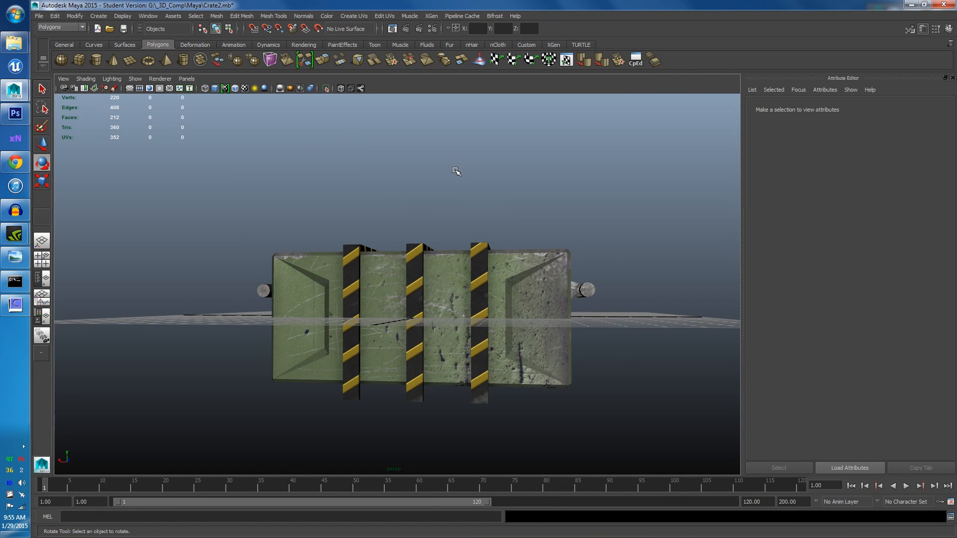
Render the current frame, then re-render it with the Maya Hardware 2.0 renderer
{"action": "left_click", "coordinate": [408, 32]}
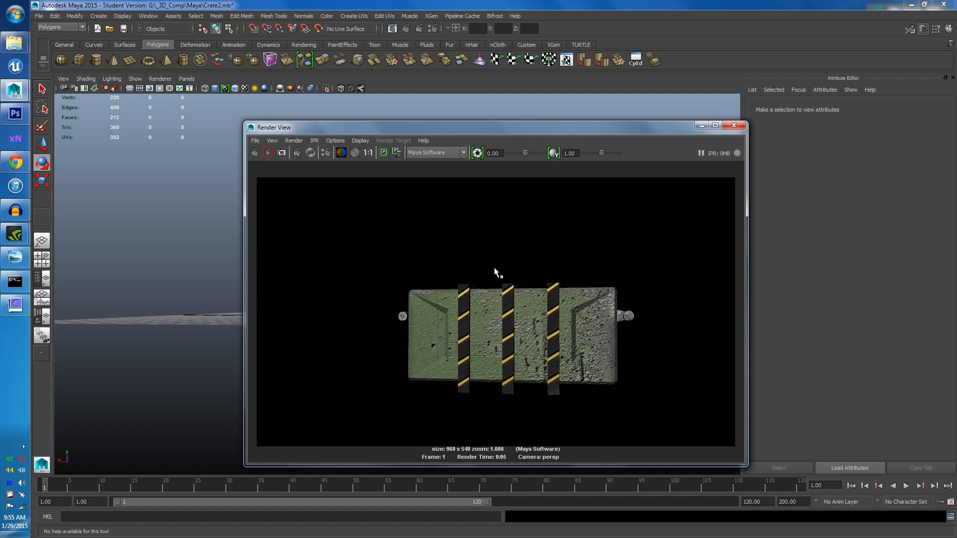
{"action": "scroll", "coordinate": [552, 327], "scroll_direction": "up", "scroll_amount": 5}
{"action": "scroll", "coordinate": [438, 271], "scroll_direction": "down", "scroll_amount": 2}
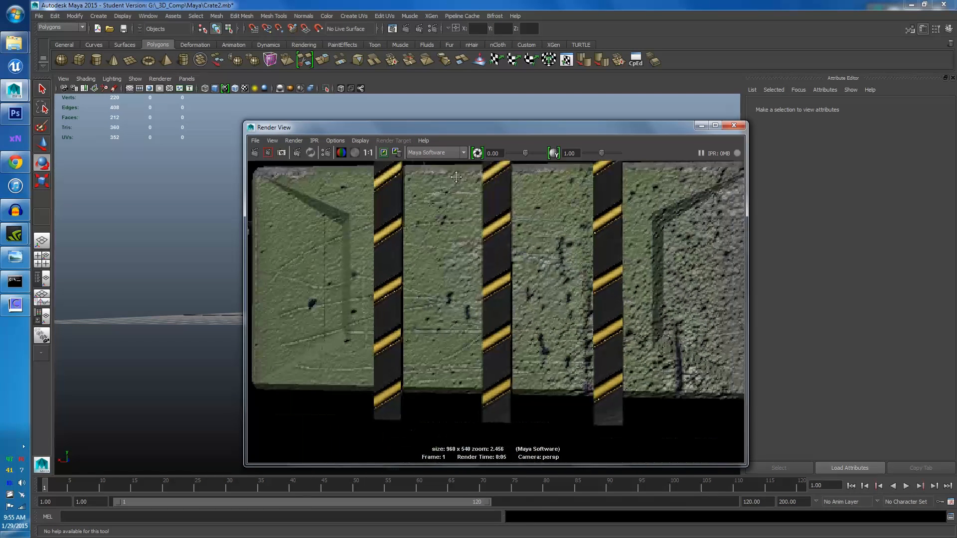
{"action": "scroll", "coordinate": [482, 304], "scroll_direction": "down", "scroll_amount": 2}
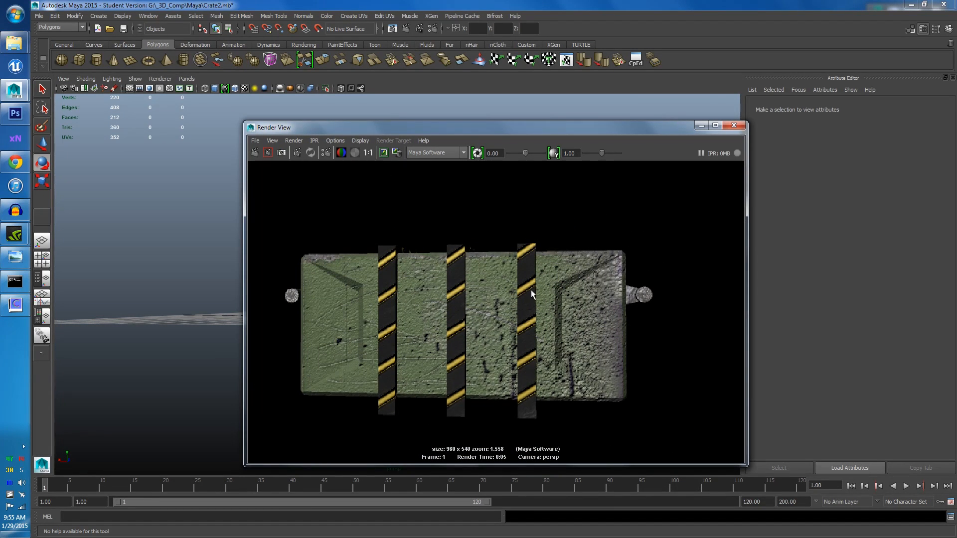
{"action": "left_click", "coordinate": [462, 153]}
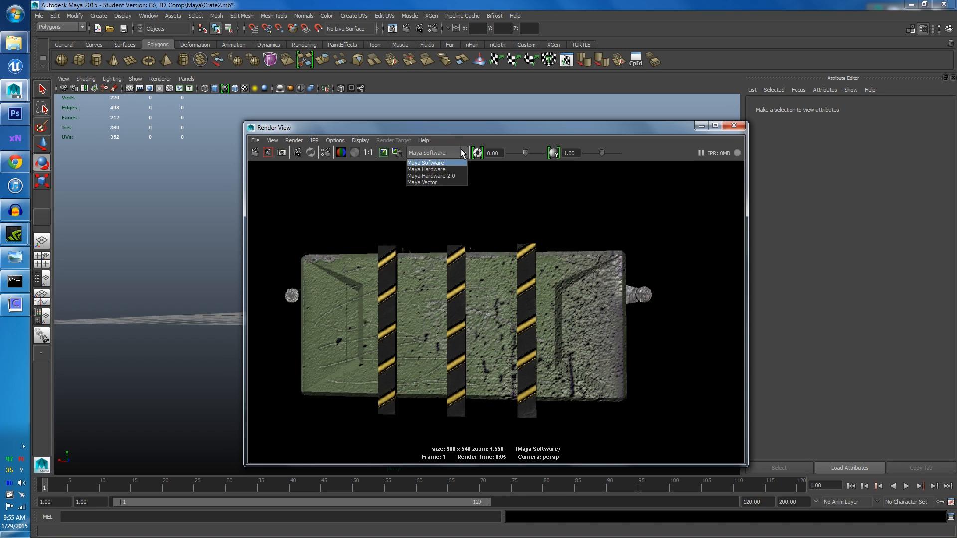
{"action": "left_click", "coordinate": [431, 176]}
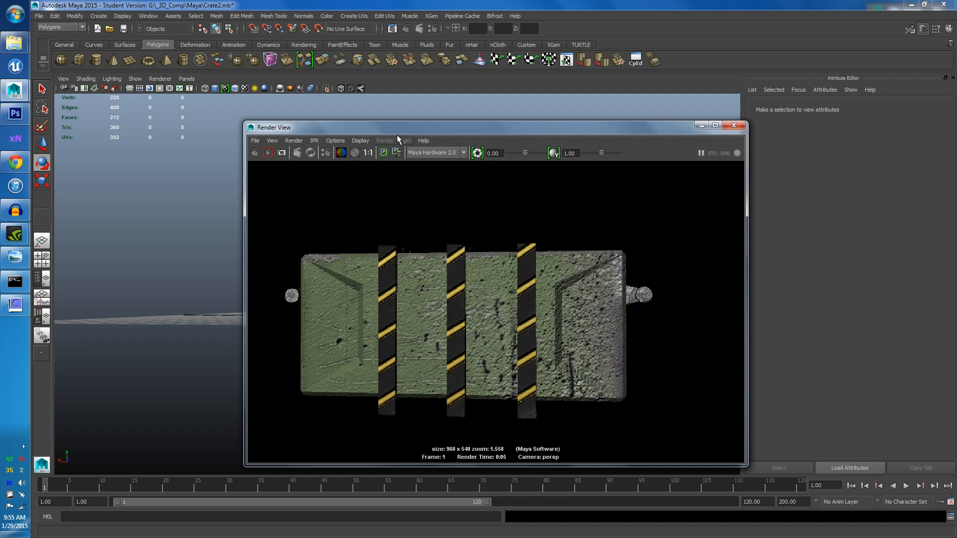
{"action": "left_click_drag", "start_coordinate": [401, 130], "coordinate": [395, 116]}
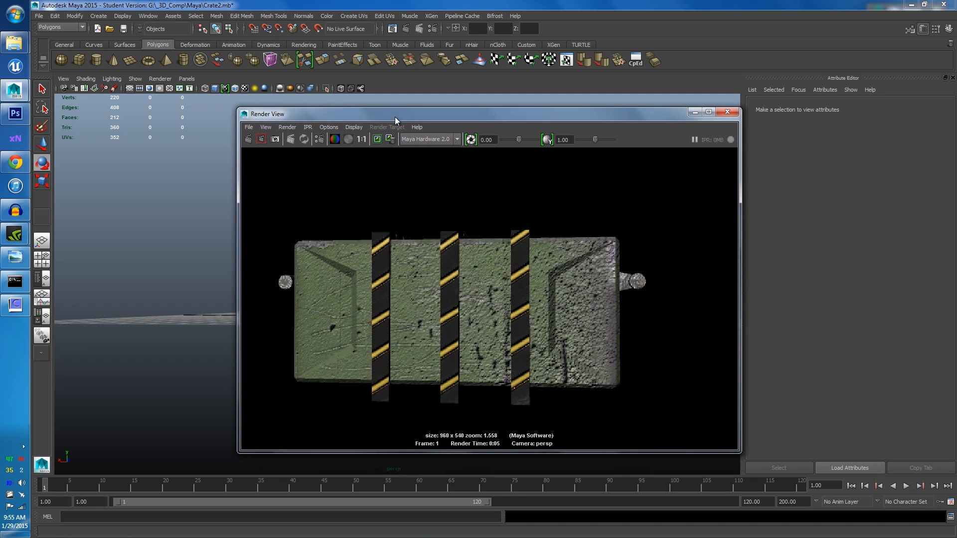
{"action": "left_click", "coordinate": [249, 141]}
Inspect the render, set exposure to 0.24 and gamma to 0.98, and close Render View
{"action": "scroll", "coordinate": [580, 344], "scroll_direction": "up", "scroll_amount": 6}
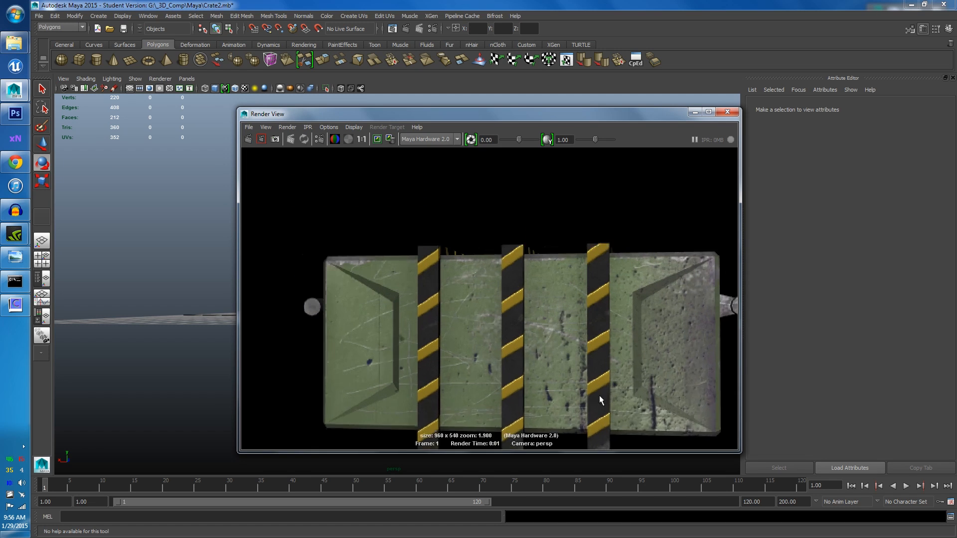
{"action": "middle_click_drag", "start_coordinate": [624, 369], "coordinate": [591, 314], "text": "alt"}
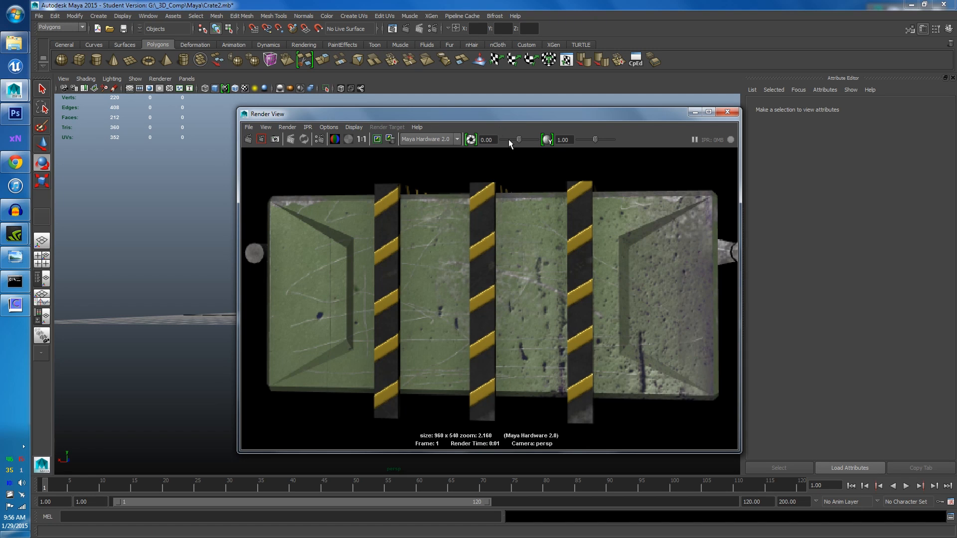
{"action": "scroll", "coordinate": [542, 267], "scroll_direction": "down", "scroll_amount": 4}
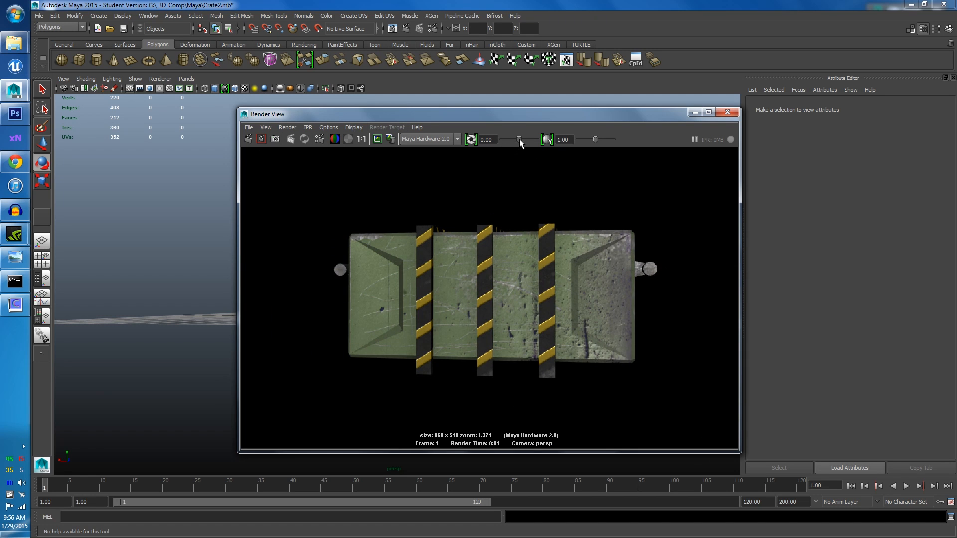
{"action": "mouse_move", "coordinate": [519, 138]}
{"action": "left_mouse_down"}
{"action": "mouse_move", "coordinate": [509, 142]}
{"action": "mouse_move", "coordinate": [522, 145]}
{"action": "left_mouse_up"}
{"action": "mouse_move", "coordinate": [596, 141]}
{"action": "left_mouse_down"}
{"action": "mouse_move", "coordinate": [612, 142]}
{"action": "mouse_move", "coordinate": [582, 140]}
{"action": "mouse_move", "coordinate": [593, 140]}
{"action": "left_mouse_up"}
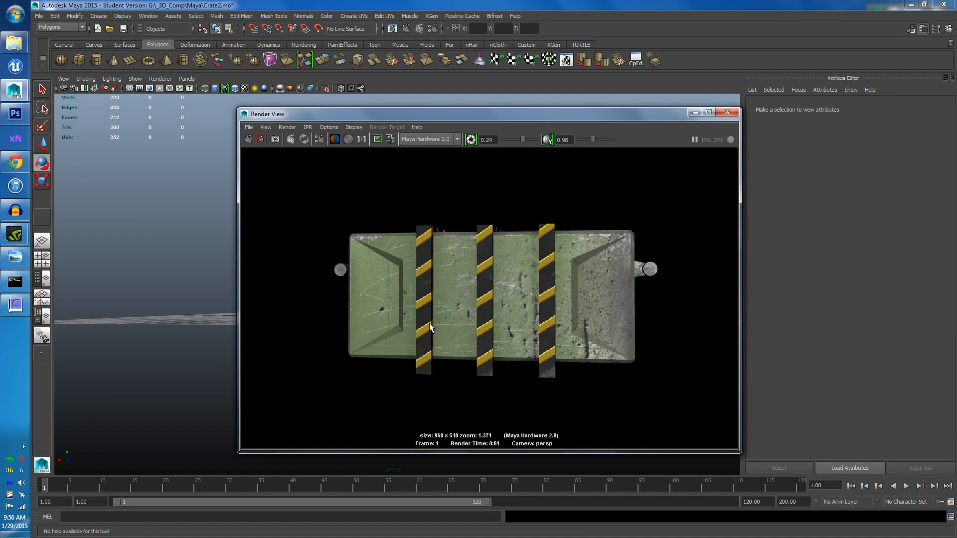
{"action": "scroll", "coordinate": [429, 323], "scroll_direction": "down", "scroll_amount": 2}
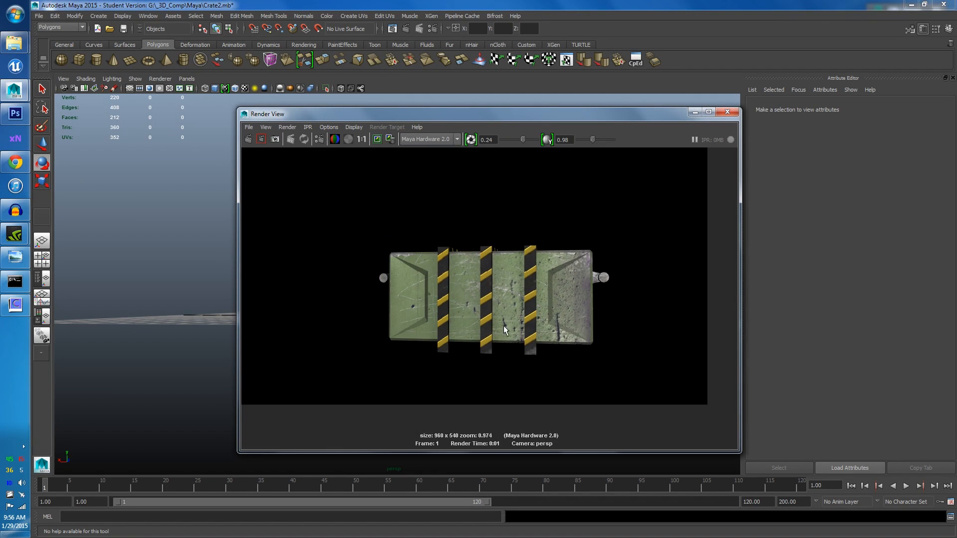
{"action": "left_click", "coordinate": [727, 112]}
{"action": "left_click_drag", "start_coordinate": [378, 279], "coordinate": [463, 327], "text": "alt"}
{"action": "scroll", "coordinate": [461, 334], "scroll_direction": "down", "scroll_amount": 3}
{"action": "middle_click_drag", "start_coordinate": [462, 327], "coordinate": [480, 305], "text": "alt"}
{"action": "key", "text": "e"}
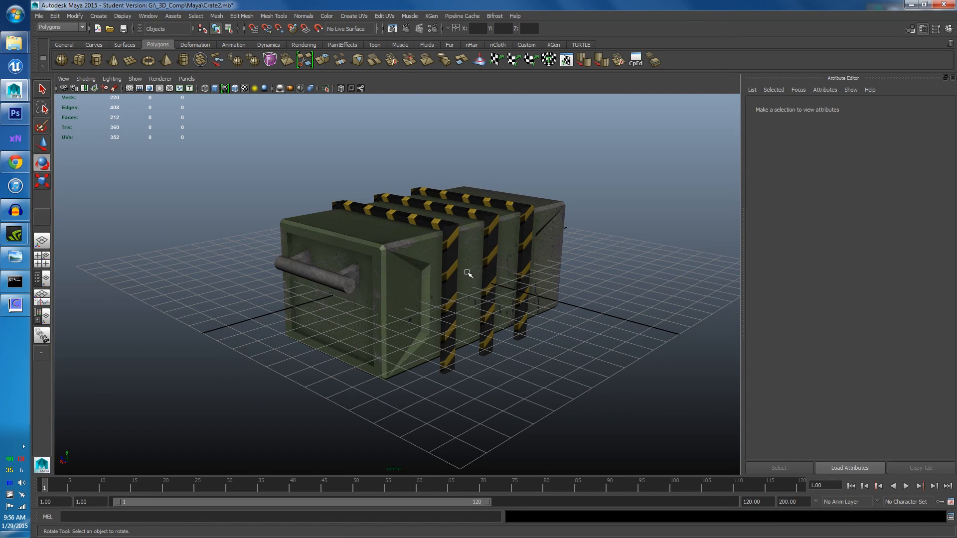
{"action": "left_click", "coordinate": [405, 29]}
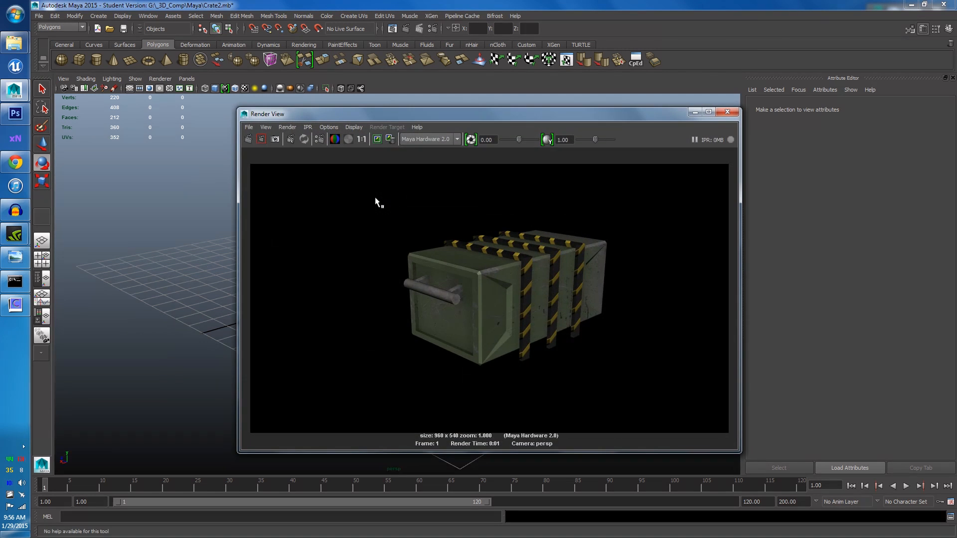
{"action": "scroll", "coordinate": [565, 267], "scroll_direction": "up", "scroll_amount": 5}
{"action": "middle_click_drag", "start_coordinate": [571, 242], "coordinate": [510, 307], "text": "alt"}
{"action": "scroll", "coordinate": [504, 321], "scroll_direction": "down", "scroll_amount": 3}
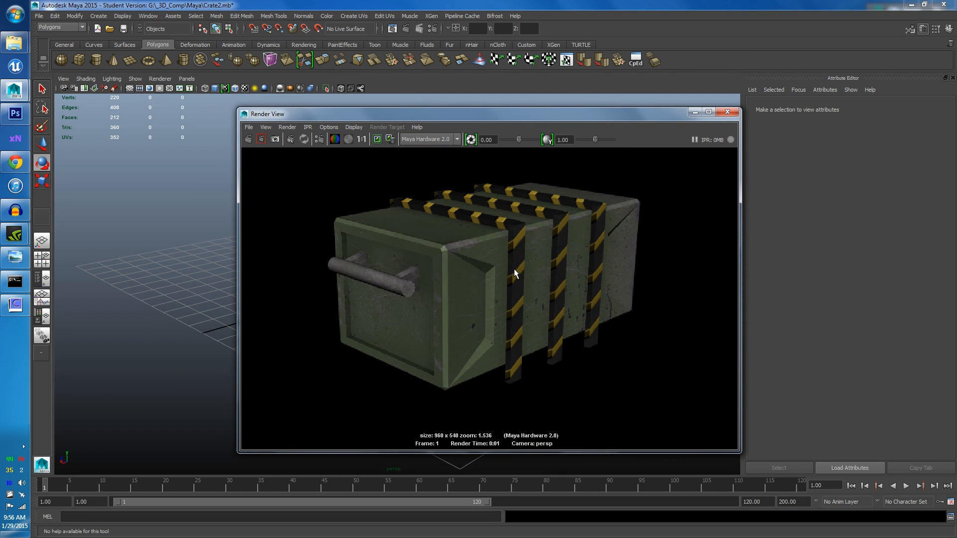
{"action": "left_click", "coordinate": [728, 111]}
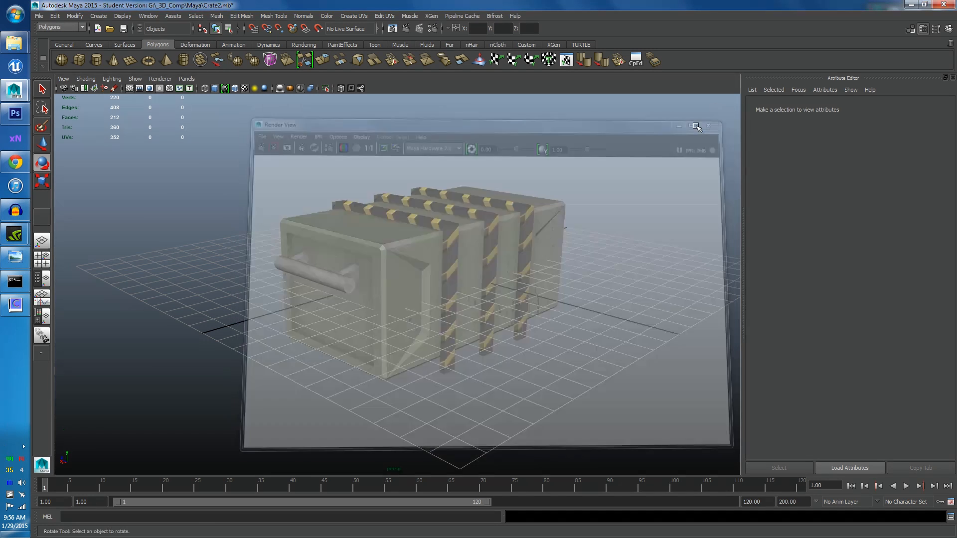
{"action": "left_click_drag", "start_coordinate": [529, 259], "coordinate": [460, 320], "text": "alt"}
{"action": "scroll", "coordinate": [439, 334], "scroll_direction": "down", "scroll_amount": 5}
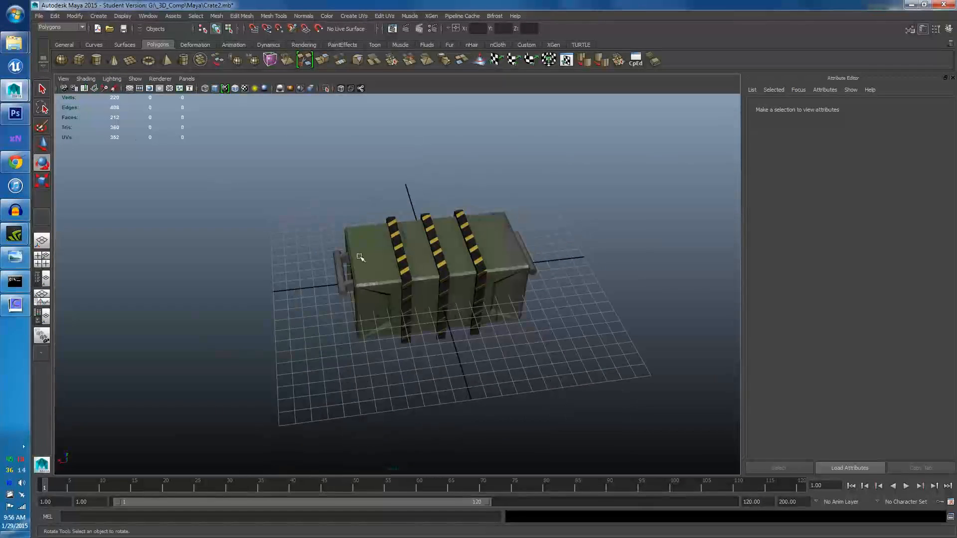
Add a point light, pointLight1, and bring the view in close to see it above the crate
{"action": "left_click", "coordinate": [92, 19]}
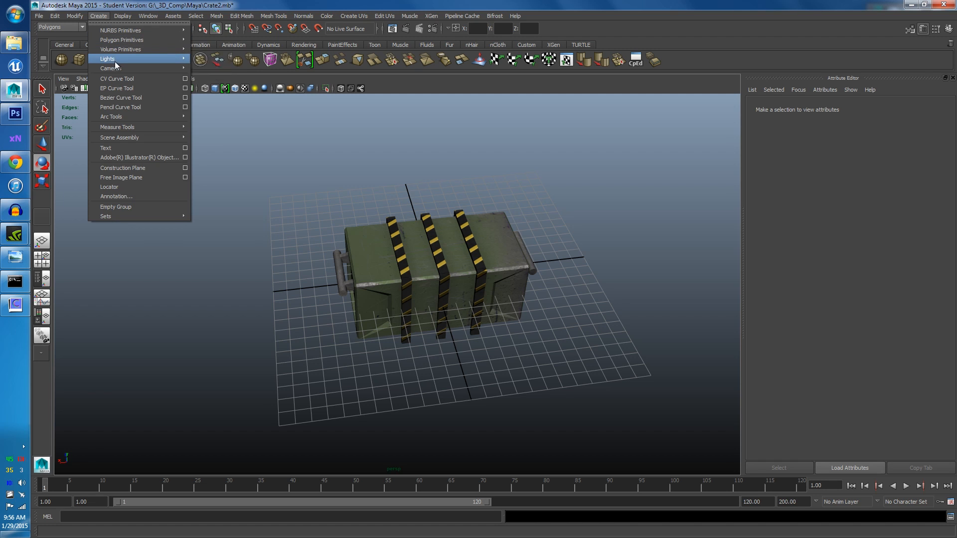
{"action": "mouse_move", "coordinate": [115, 61]}
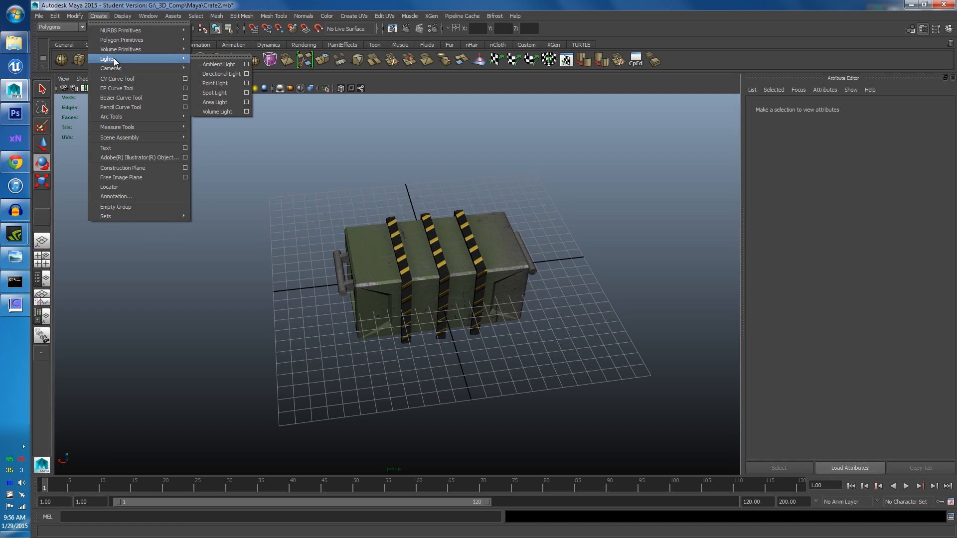
{"action": "left_click", "coordinate": [215, 83]}
{"action": "left_click_drag", "start_coordinate": [349, 224], "coordinate": [394, 187], "text": "alt"}
{"action": "middle_click_drag", "start_coordinate": [394, 187], "coordinate": [432, 275], "text": "alt"}
{"action": "scroll", "coordinate": [414, 325], "scroll_direction": "up", "scroll_amount": 5}
{"action": "scroll", "coordinate": [432, 275], "scroll_direction": "up", "scroll_amount": 3}
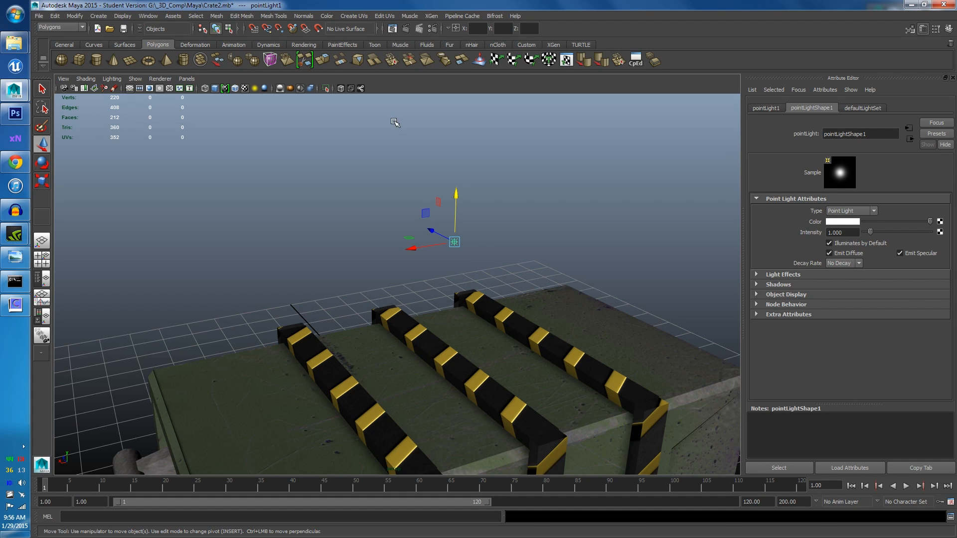
Switch the viewport to Use All Lights and orbit around the crate to see the point light
{"action": "left_click", "coordinate": [255, 88]}
{"action": "left_click_drag", "start_coordinate": [508, 427], "coordinate": [545, 434], "text": "alt"}
{"action": "mouse_move", "coordinate": [420, 204]}
{"action": "left_mouse_down"}
{"action": "mouse_move", "coordinate": [401, 75]}
{"action": "mouse_move", "coordinate": [415, 195]}
{"action": "left_mouse_up"}
{"action": "scroll", "coordinate": [418, 219], "scroll_direction": "down", "scroll_amount": 3}
{"action": "left_click_drag", "start_coordinate": [428, 269], "coordinate": [397, 228], "text": "alt"}
{"action": "left_click", "coordinate": [401, 232]}
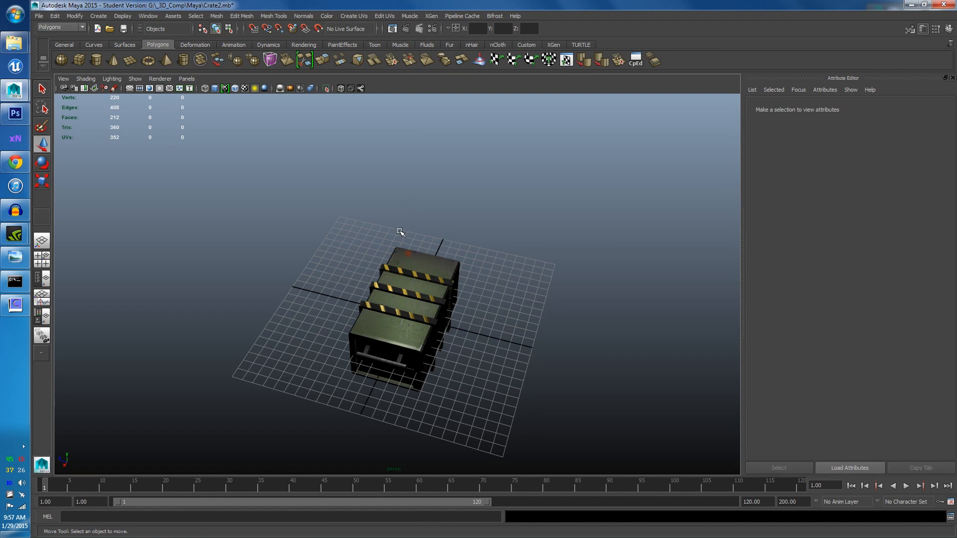
{"action": "left_click", "coordinate": [409, 250]}
{"action": "left_click_drag", "start_coordinate": [411, 276], "coordinate": [417, 258], "text": "alt"}
Move pointLight1 sideways along Z and up above the crate, and raise its intensity to 1.353
{"action": "left_click_drag", "start_coordinate": [392, 221], "coordinate": [427, 281]}
{"action": "left_click_drag", "start_coordinate": [352, 233], "coordinate": [480, 251]}
{"action": "left_click", "coordinate": [480, 251]}
{"action": "left_click", "coordinate": [406, 251]}
{"action": "left_click_drag", "start_coordinate": [371, 252], "coordinate": [492, 180]}
{"action": "left_click_drag", "start_coordinate": [464, 238], "coordinate": [508, 285]}
{"action": "left_click_drag", "start_coordinate": [491, 230], "coordinate": [486, 264]}
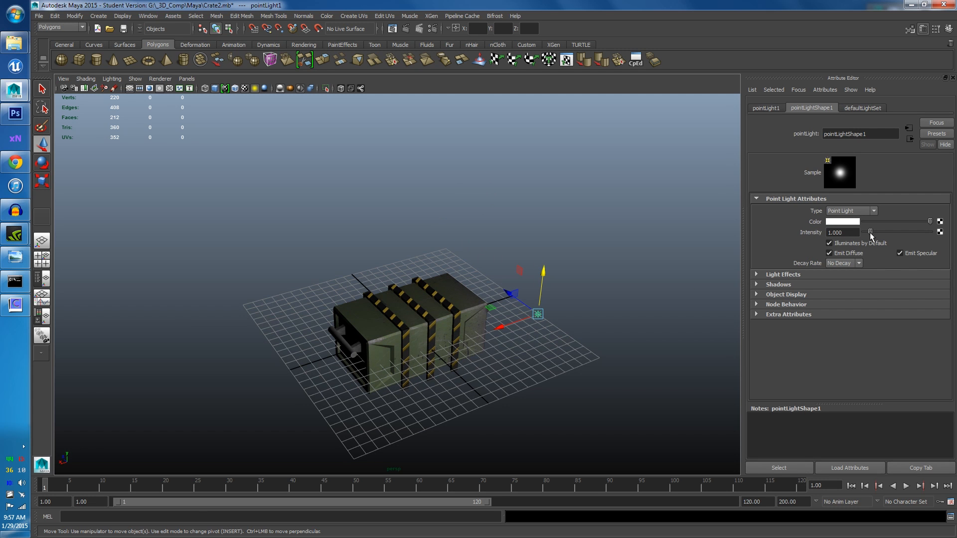
{"action": "left_click_drag", "start_coordinate": [872, 236], "coordinate": [872, 234]}
{"action": "left_click_drag", "start_coordinate": [515, 350], "coordinate": [495, 335], "text": "alt"}
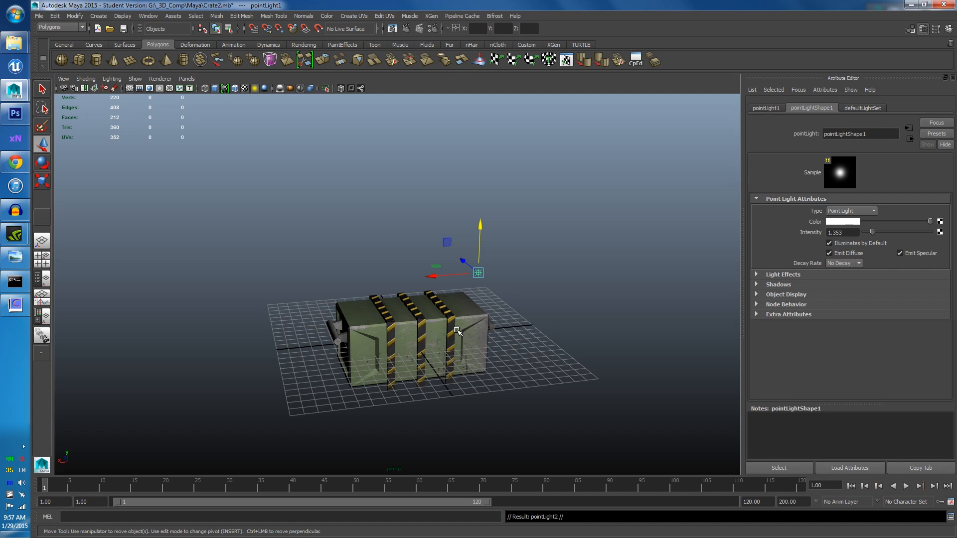
Duplicate pointLight1 and move the copy, pointLight2, to the crate's left side
{"action": "key", "text": "ctrl+d"}
{"action": "left_click_drag", "start_coordinate": [428, 276], "coordinate": [165, 295]}
{"action": "middle_click_drag", "start_coordinate": [270, 328], "coordinate": [389, 282], "text": "alt"}
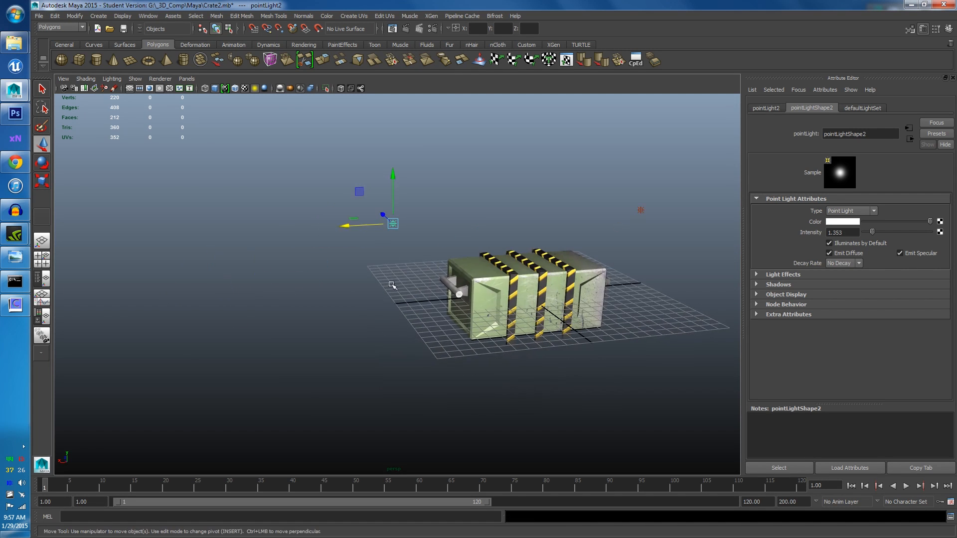
{"action": "left_click_drag", "start_coordinate": [394, 179], "coordinate": [393, 261]}
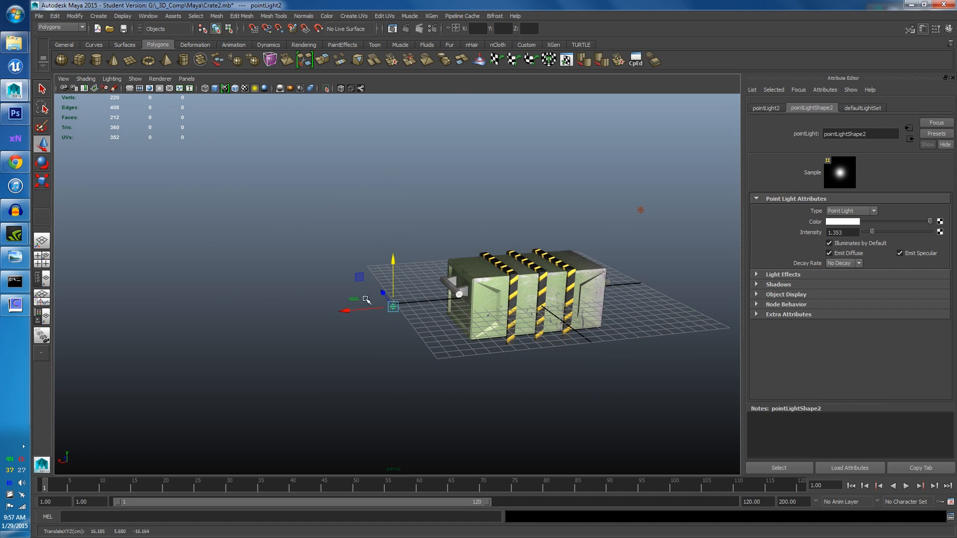
{"action": "left_click_drag", "start_coordinate": [345, 311], "coordinate": [330, 313]}
{"action": "left_click_drag", "start_coordinate": [322, 305], "coordinate": [407, 325], "text": "alt"}
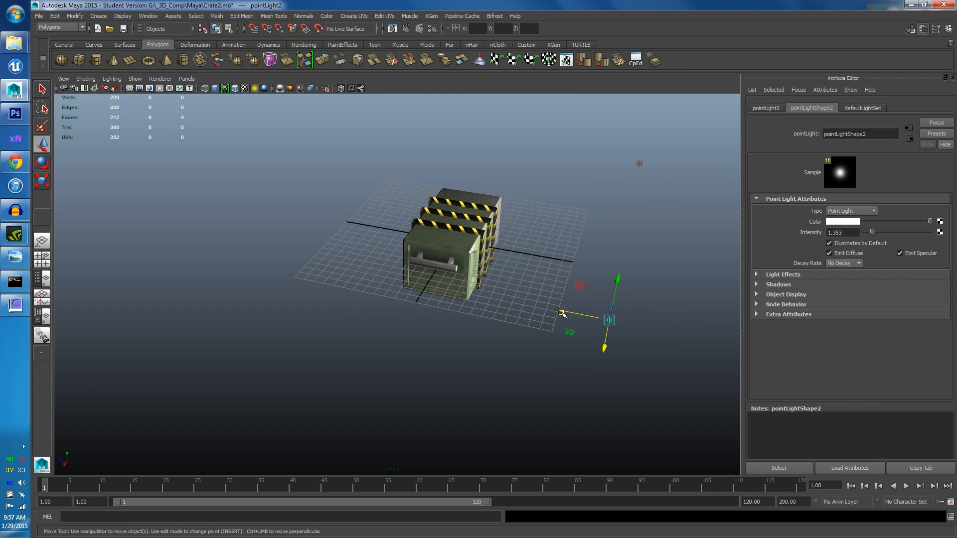
{"action": "left_click_drag", "start_coordinate": [562, 316], "coordinate": [434, 320], "text": "alt"}
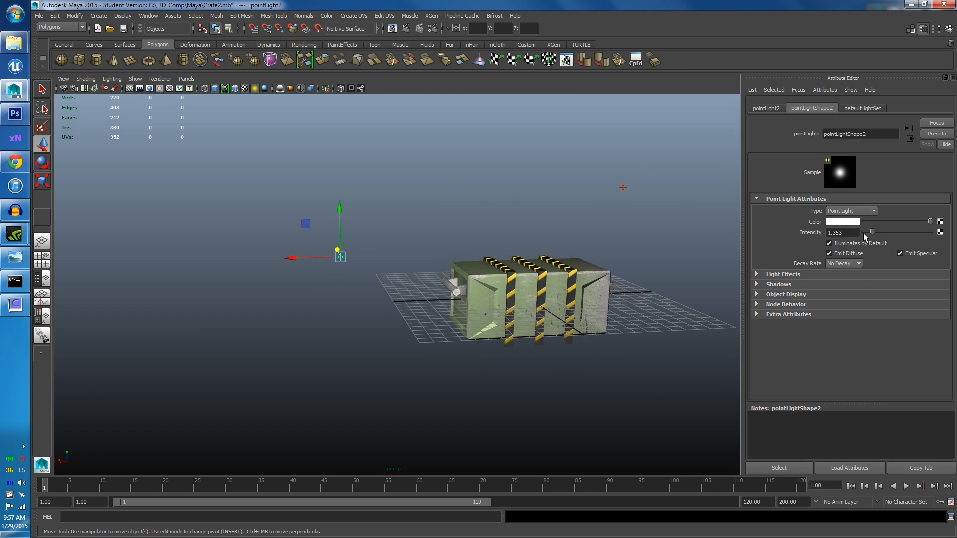
Lower pointLight2's intensity to 0.752
{"action": "left_click_drag", "start_coordinate": [870, 236], "coordinate": [869, 236]}
{"action": "scroll", "coordinate": [504, 404], "scroll_direction": "up", "scroll_amount": 2}
{"action": "middle_click_drag", "start_coordinate": [504, 404], "coordinate": [428, 373], "text": "alt"}
{"action": "left_click_drag", "start_coordinate": [428, 373], "coordinate": [500, 367], "text": "alt"}
{"action": "scroll", "coordinate": [499, 368], "scroll_direction": "up", "scroll_amount": 3}
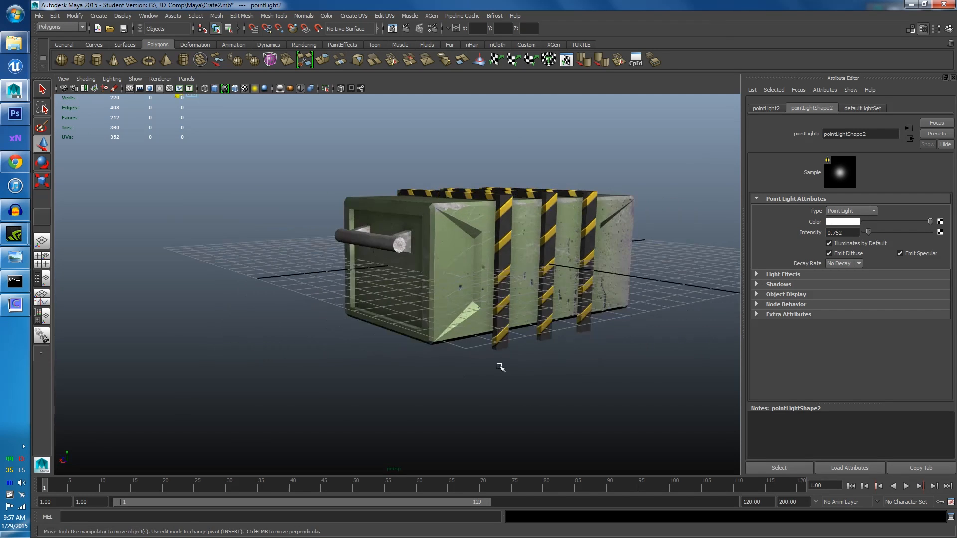
{"action": "middle_click_drag", "start_coordinate": [629, 300], "coordinate": [562, 334], "text": "alt"}
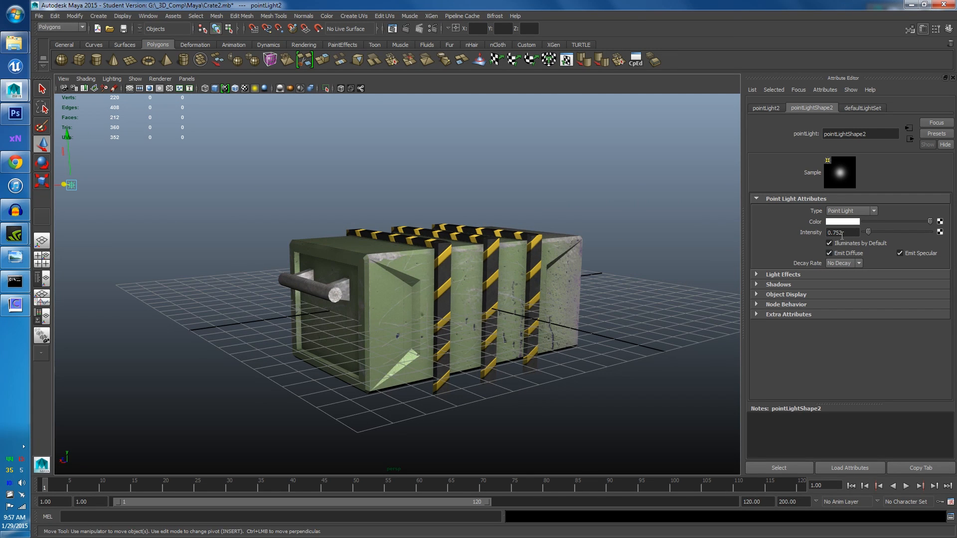
Toggle pointLight2's Illuminates by Default off and on, leaving it on, then reselect pointLight1
{"action": "left_click", "coordinate": [830, 244]}
{"action": "left_click", "coordinate": [829, 243]}
{"action": "left_click", "coordinate": [830, 244]}
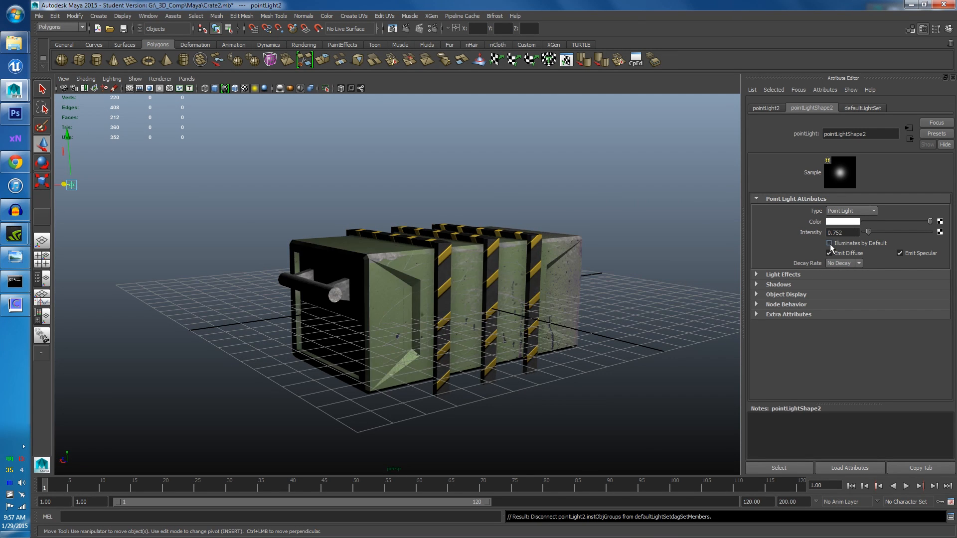
{"action": "left_click", "coordinate": [830, 244]}
{"action": "left_click", "coordinate": [830, 244]}
{"action": "left_click", "coordinate": [830, 244]}
{"action": "left_click", "coordinate": [830, 243]}
{"action": "left_click", "coordinate": [830, 244]}
{"action": "left_click_drag", "start_coordinate": [586, 295], "coordinate": [643, 309], "text": "alt"}
{"action": "right_click_drag", "start_coordinate": [642, 309], "coordinate": [434, 311], "text": "alt"}
{"action": "left_click_drag", "start_coordinate": [433, 312], "coordinate": [441, 334], "text": "alt"}
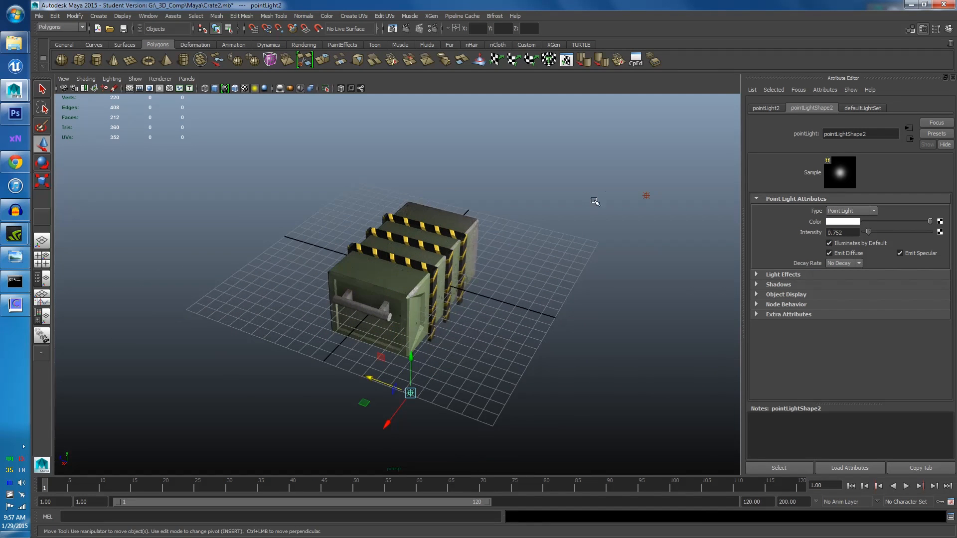
{"action": "left_click_drag", "start_coordinate": [623, 174], "coordinate": [529, 308]}
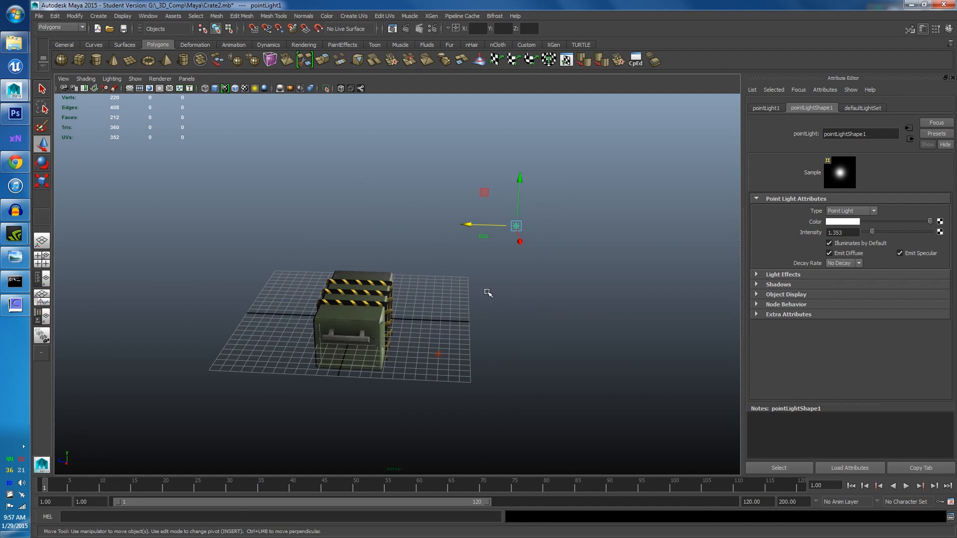
Duplicate pointLight1 and move the new pointLight3 lower and to the left beside the crate
{"action": "key", "text": "ctrl+d"}
{"action": "left_click_drag", "start_coordinate": [474, 224], "coordinate": [418, 256]}
{"action": "left_click_drag", "start_coordinate": [472, 219], "coordinate": [472, 263]}
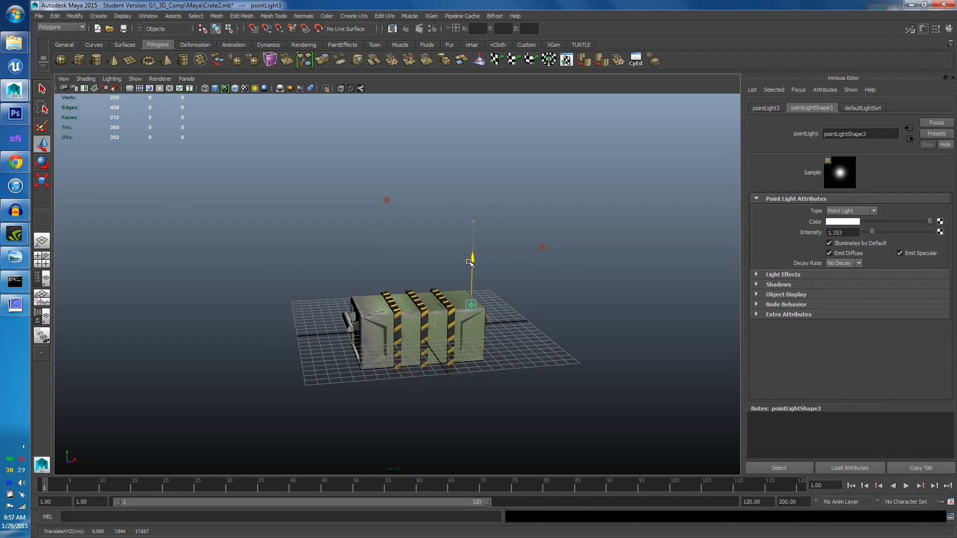
{"action": "left_click_drag", "start_coordinate": [520, 301], "coordinate": [490, 307]}
{"action": "left_click_drag", "start_coordinate": [490, 307], "coordinate": [372, 312], "text": "alt"}
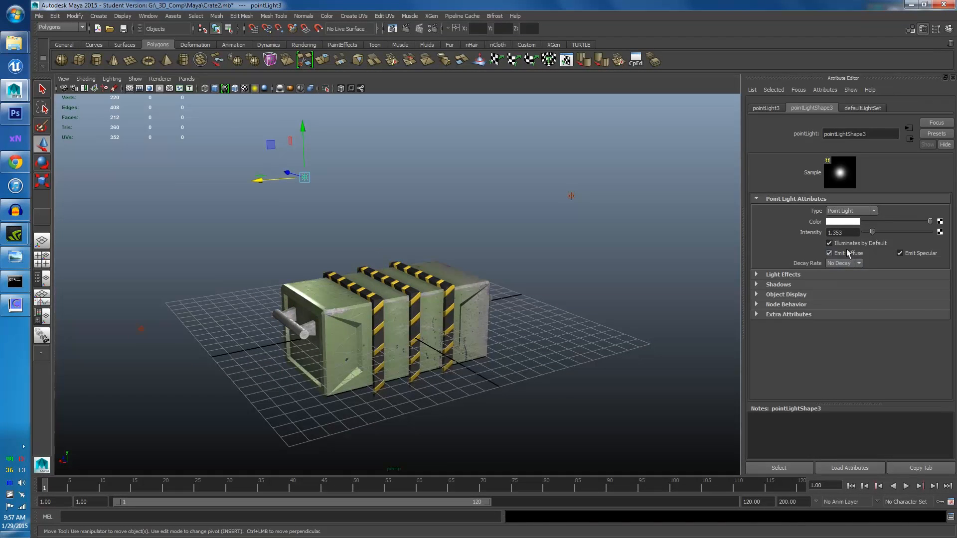
Raise pointLight3's intensity to about 1.880, then reselect pointLight1
{"action": "mouse_move", "coordinate": [870, 238]}
{"action": "left_mouse_down"}
{"action": "mouse_move", "coordinate": [886, 237]}
{"action": "mouse_move", "coordinate": [878, 237]}
{"action": "left_mouse_up"}
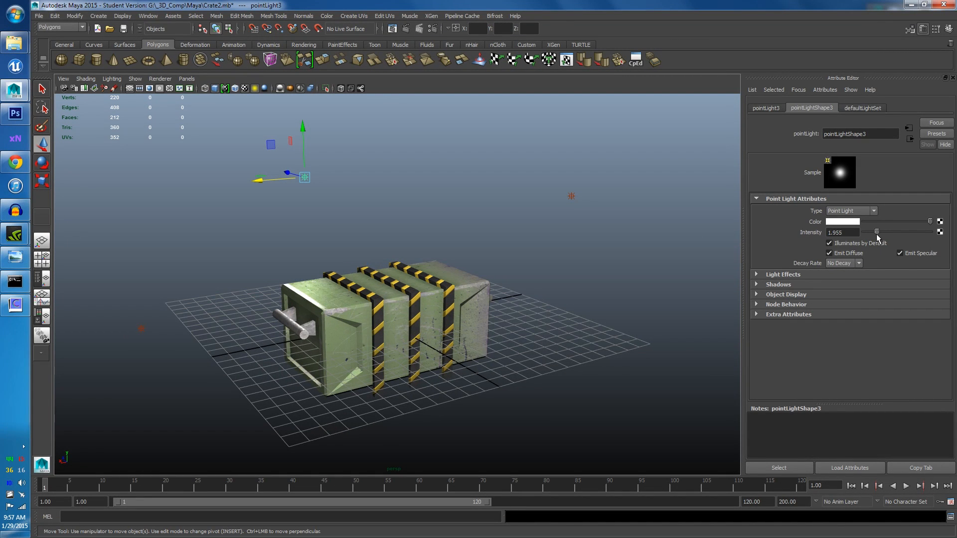
{"action": "left_click_drag", "start_coordinate": [509, 299], "coordinate": [478, 352], "text": "alt"}
{"action": "scroll", "coordinate": [464, 395], "scroll_direction": "up", "scroll_amount": 4}
{"action": "left_click_drag", "start_coordinate": [463, 395], "coordinate": [472, 360], "text": "alt"}
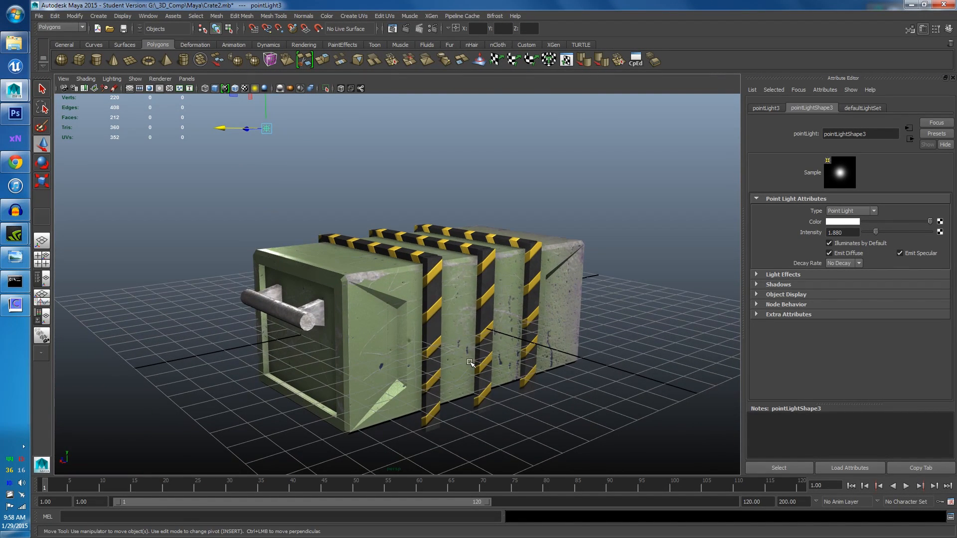
{"action": "scroll", "coordinate": [472, 359], "scroll_direction": "down", "scroll_amount": 4}
{"action": "left_click", "coordinate": [584, 202]}
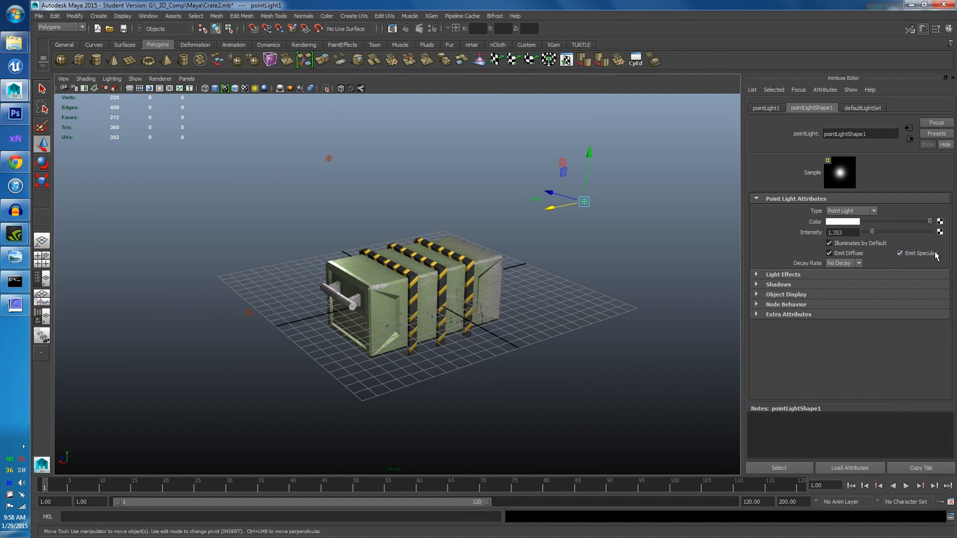
{"action": "scroll", "coordinate": [629, 308], "scroll_direction": "up", "scroll_amount": 2}
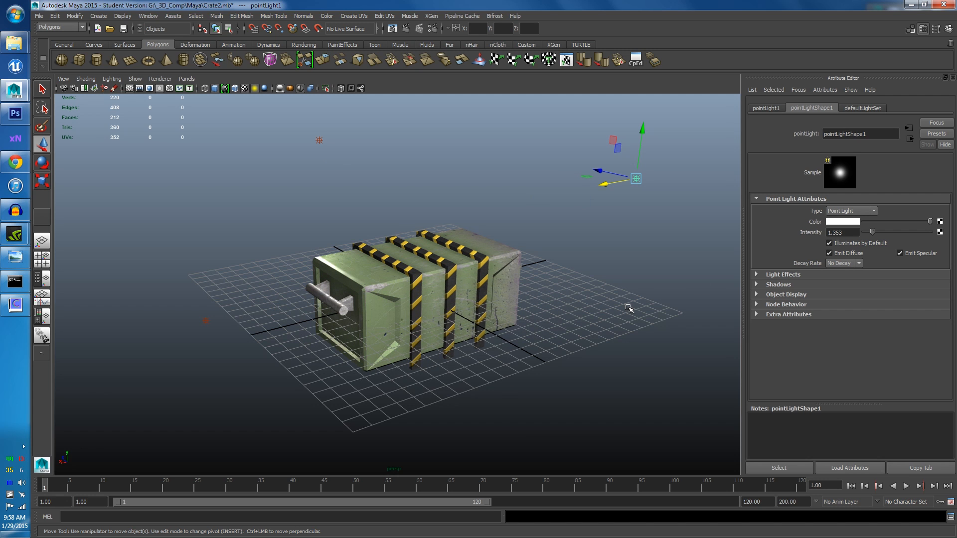
Adjust pointLight1's colour in the picker, adding saturation and shifting the hue toward pale yellow
{"action": "left_click", "coordinate": [827, 222]}
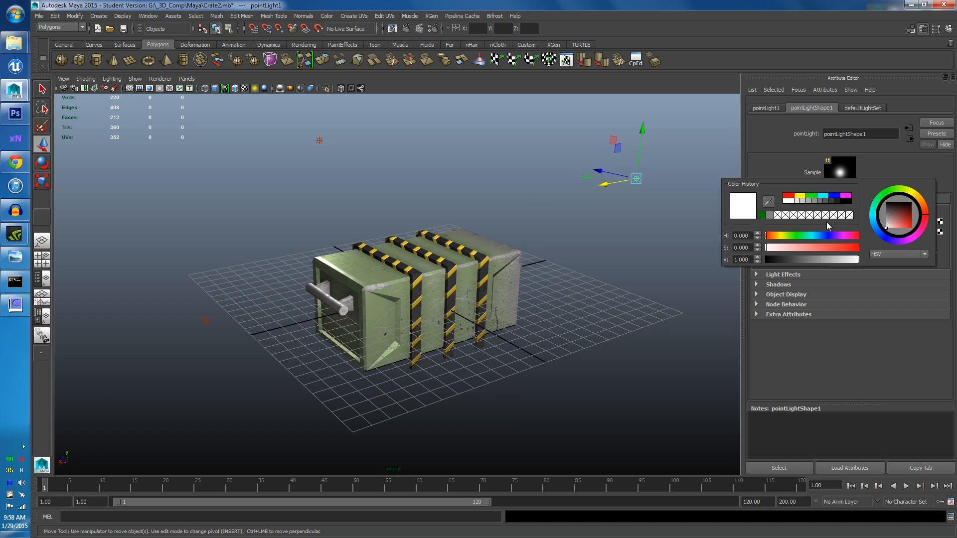
{"action": "left_click", "coordinate": [830, 223]}
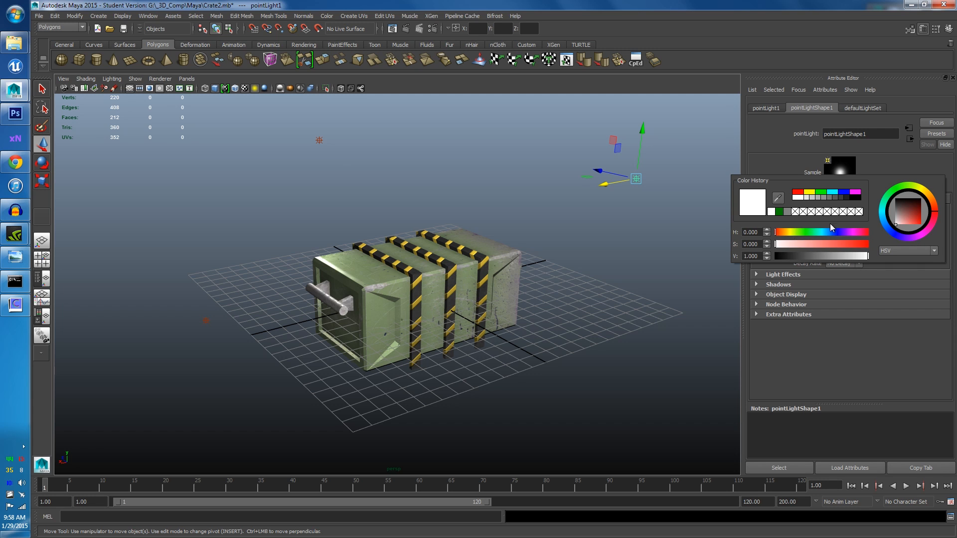
{"action": "left_click_drag", "start_coordinate": [781, 242], "coordinate": [790, 246]}
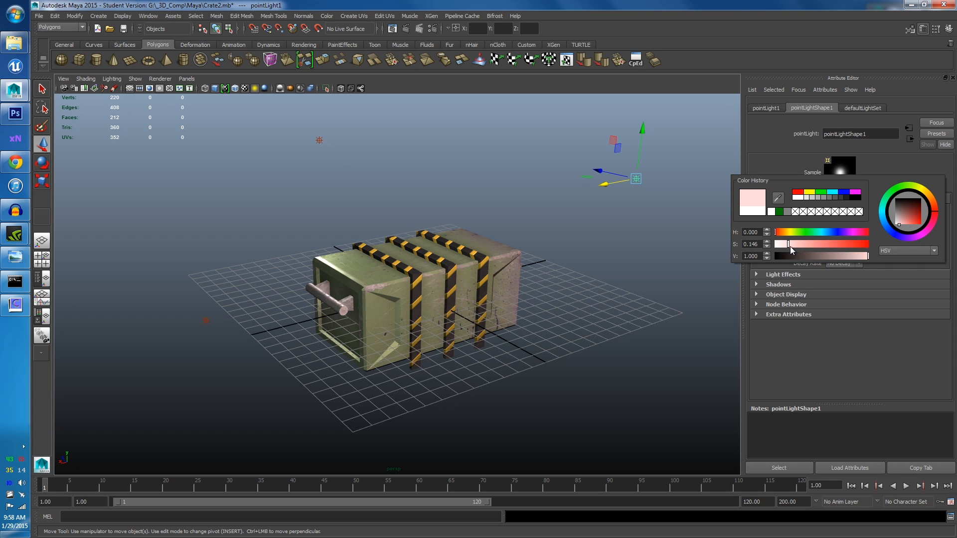
{"action": "left_click", "coordinate": [930, 194]}
{"action": "mouse_move", "coordinate": [593, 214]}
{"action": "left_mouse_down", "text": "alt"}
{"action": "mouse_move", "coordinate": [623, 255]}
{"action": "mouse_move", "coordinate": [611, 222]}
{"action": "left_mouse_up", "text": "alt"}
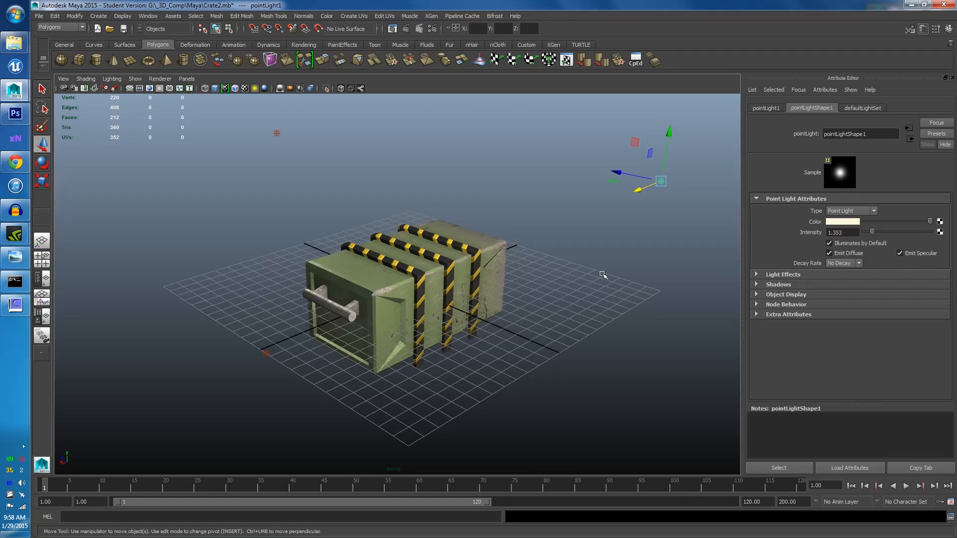
{"action": "left_click_drag", "start_coordinate": [603, 275], "coordinate": [497, 299], "text": "alt"}
{"action": "middle_click_drag", "start_coordinate": [497, 299], "coordinate": [607, 249], "text": "alt"}
Select pointLight2 and set its colour to a pale blue with a blue hue and light saturation
{"action": "left_click_drag", "start_coordinate": [314, 227], "coordinate": [355, 262]}
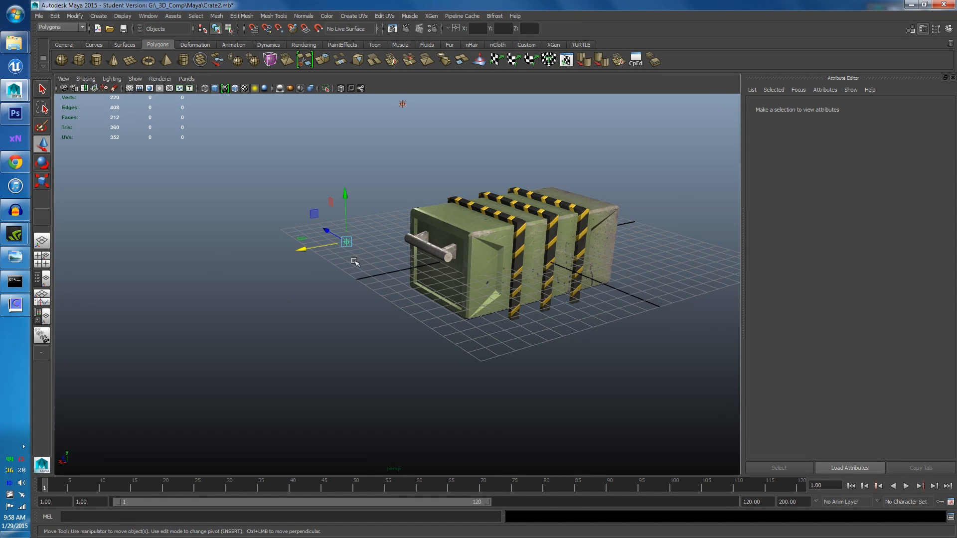
{"action": "left_click", "coordinate": [841, 222]}
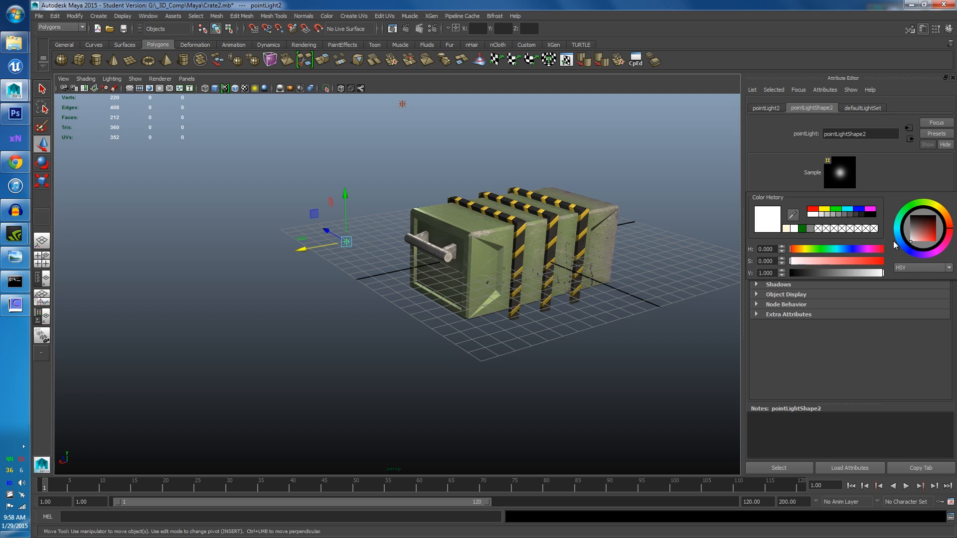
{"action": "left_click", "coordinate": [853, 249]}
{"action": "left_click", "coordinate": [798, 261]}
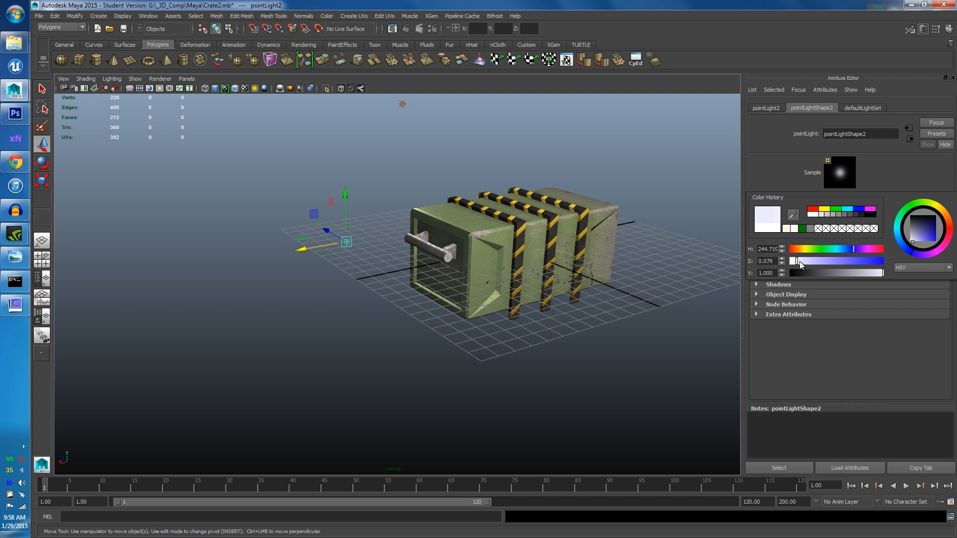
{"action": "left_click_drag", "start_coordinate": [800, 261], "coordinate": [812, 259]}
{"action": "left_click_drag", "start_coordinate": [439, 314], "coordinate": [475, 346], "text": "alt"}
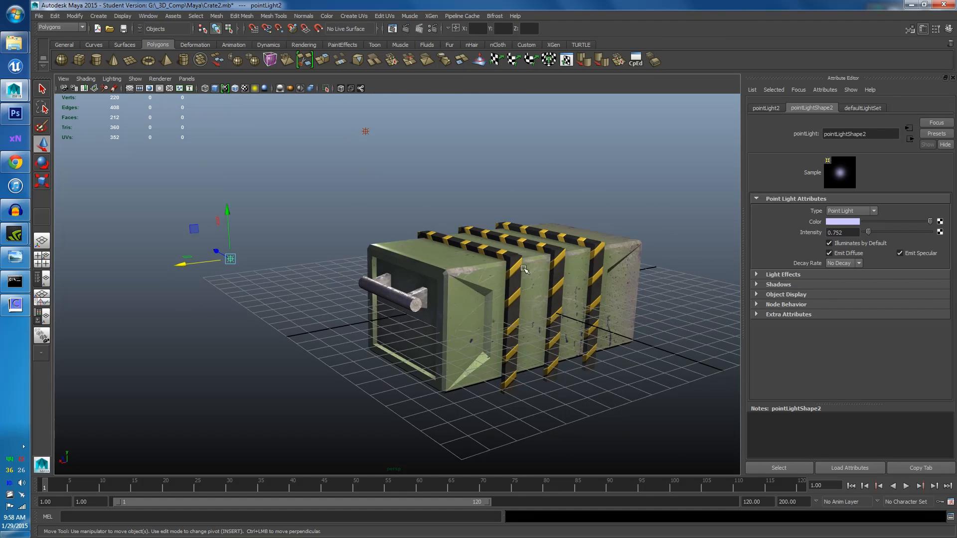
{"action": "middle_click_drag", "start_coordinate": [523, 269], "coordinate": [454, 265], "text": "alt"}
{"action": "scroll", "coordinate": [496, 319], "scroll_direction": "up", "scroll_amount": 3}
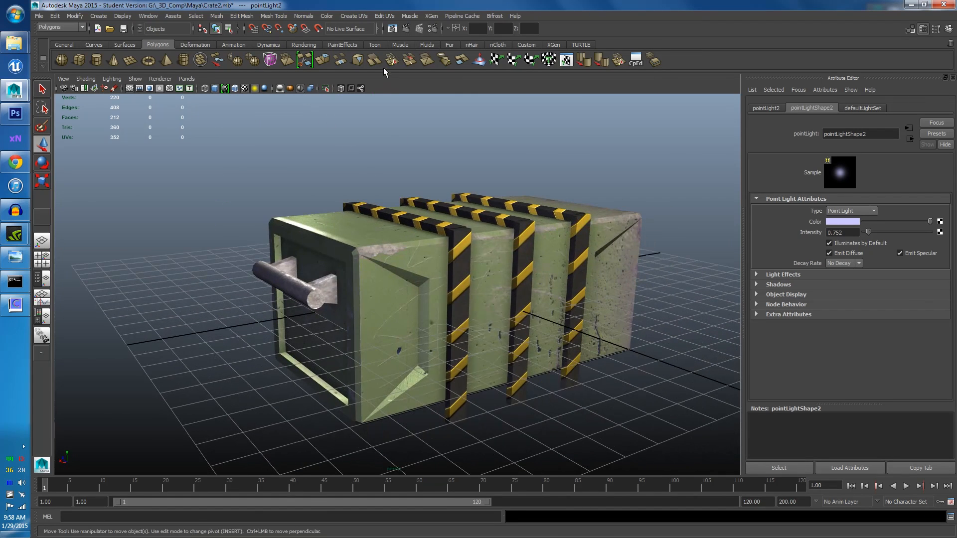
Test-render the crate, then turn on Use Depth Map Shadows for pointLight2
{"action": "left_click", "coordinate": [403, 30]}
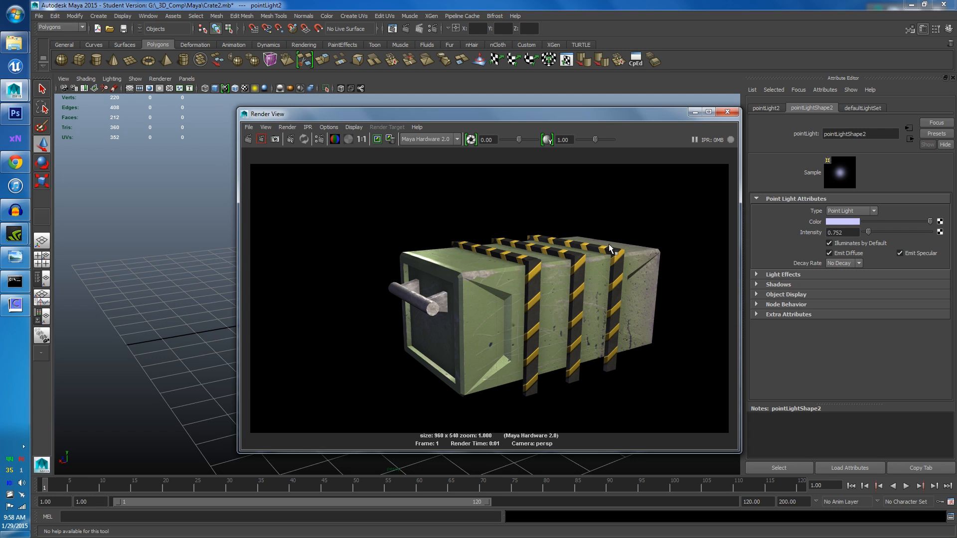
{"action": "left_click", "coordinate": [727, 112]}
{"action": "left_click", "coordinate": [757, 285]}
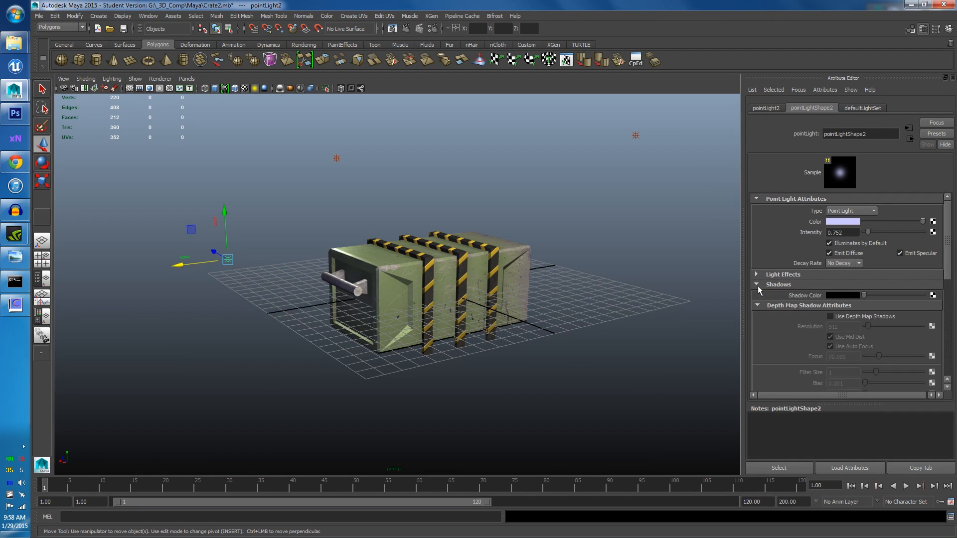
{"action": "scroll", "coordinate": [831, 320], "scroll_direction": "down", "scroll_amount": 1}
{"action": "scroll", "coordinate": [823, 310], "scroll_direction": "down", "scroll_amount": 2}
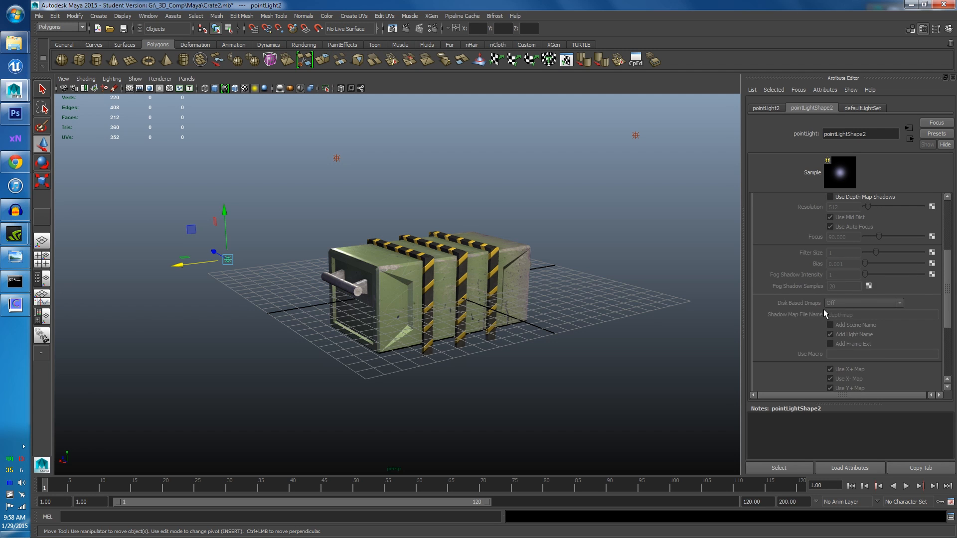
{"action": "scroll", "coordinate": [824, 309], "scroll_direction": "up", "scroll_amount": 2}
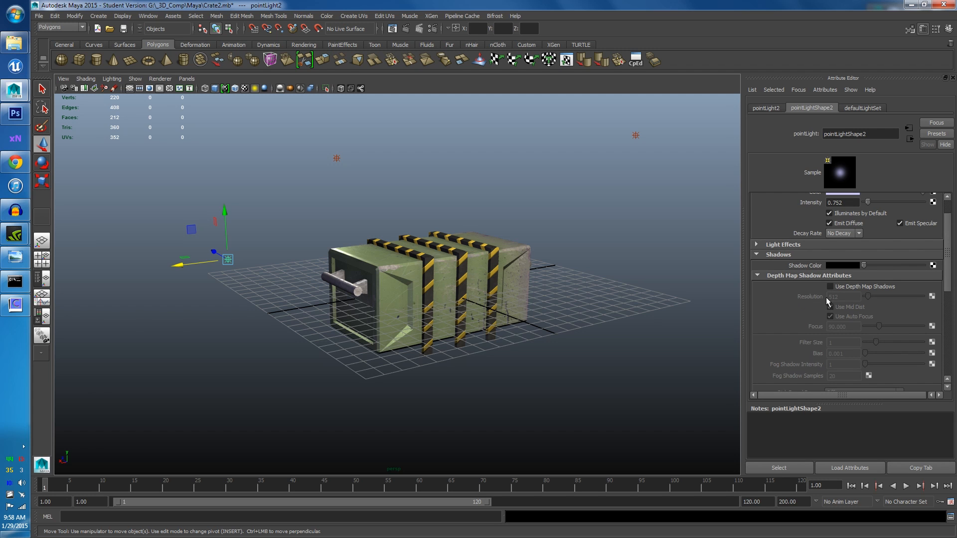
{"action": "left_click", "coordinate": [757, 255]}
{"action": "left_click_drag", "start_coordinate": [590, 239], "coordinate": [561, 295], "text": "alt"}
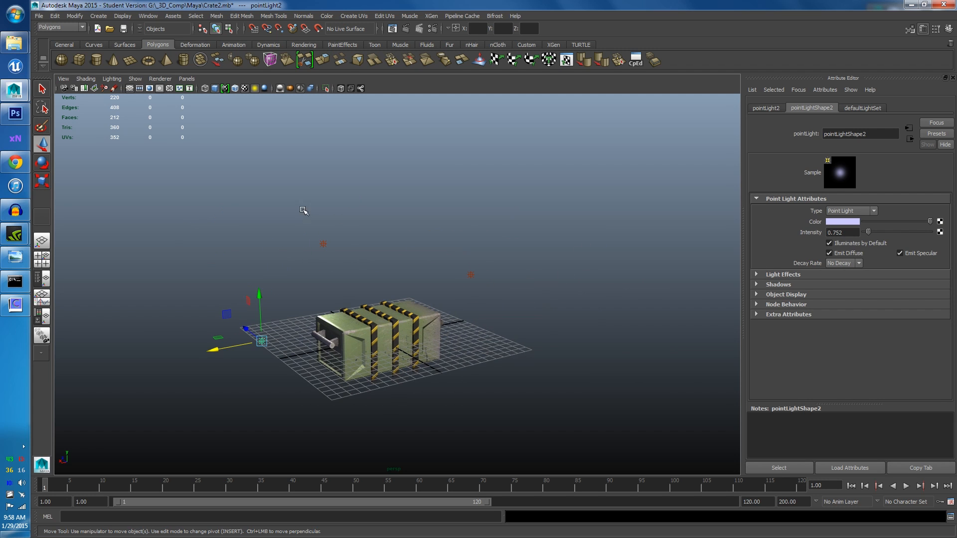
Enable depth-map shadows at 512 resolution on pointLight3 and pointLight1, then reselect pointLight2
{"action": "left_click", "coordinate": [323, 244]}
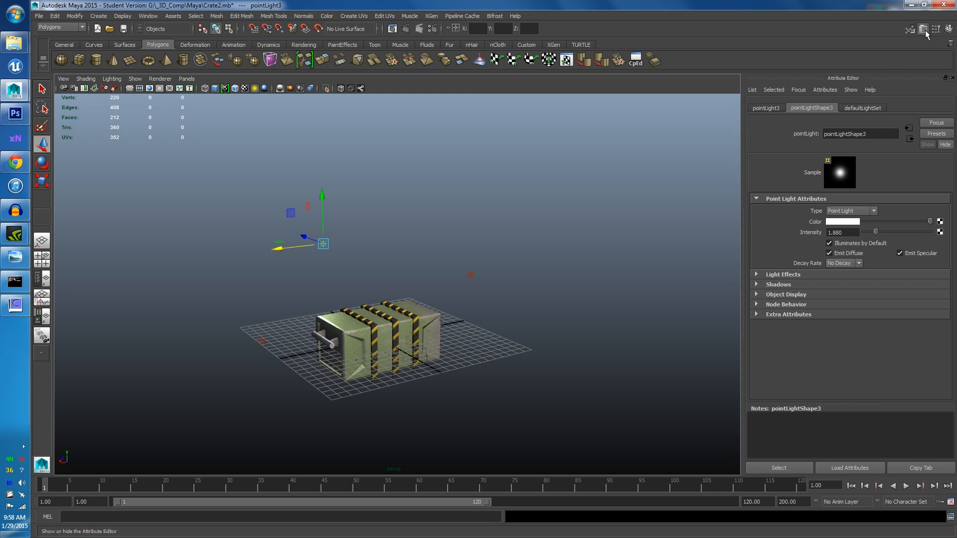
{"action": "left_click", "coordinate": [759, 285]}
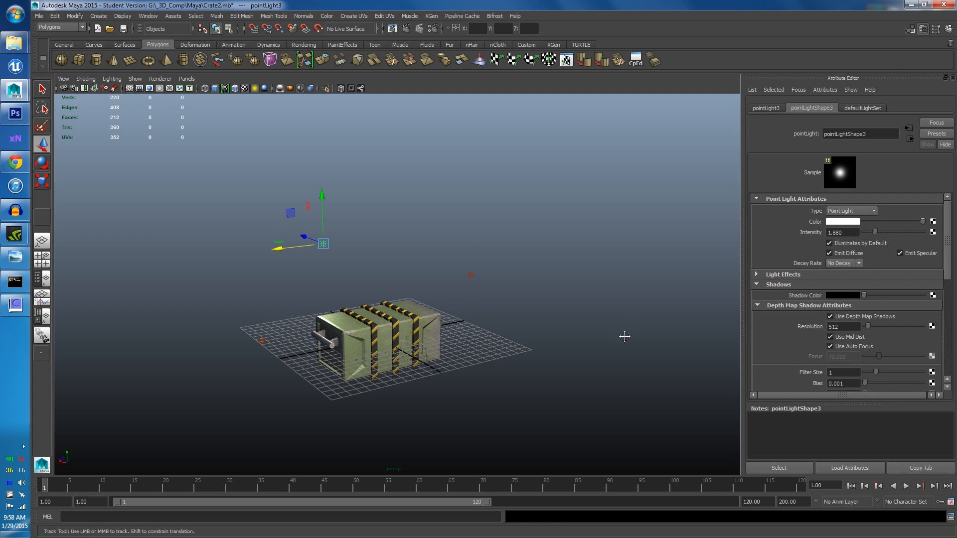
{"action": "middle_click_drag", "start_coordinate": [624, 335], "coordinate": [639, 300], "text": "alt"}
{"action": "left_click_drag", "start_coordinate": [482, 212], "coordinate": [507, 259]}
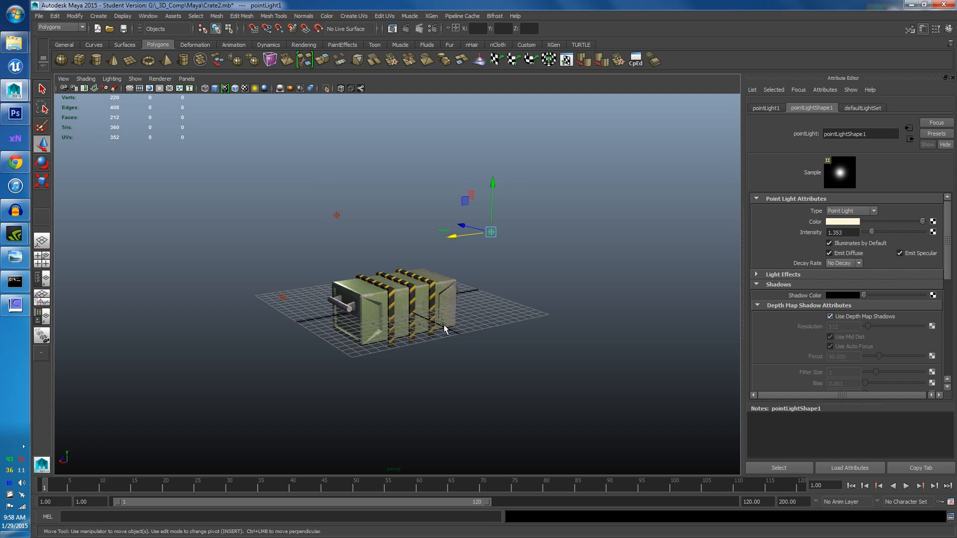
{"action": "middle_click_drag", "start_coordinate": [445, 329], "coordinate": [508, 301], "text": "alt"}
{"action": "left_click_drag", "start_coordinate": [508, 301], "coordinate": [386, 266], "text": "alt"}
{"action": "left_click_drag", "start_coordinate": [298, 216], "coordinate": [339, 278]}
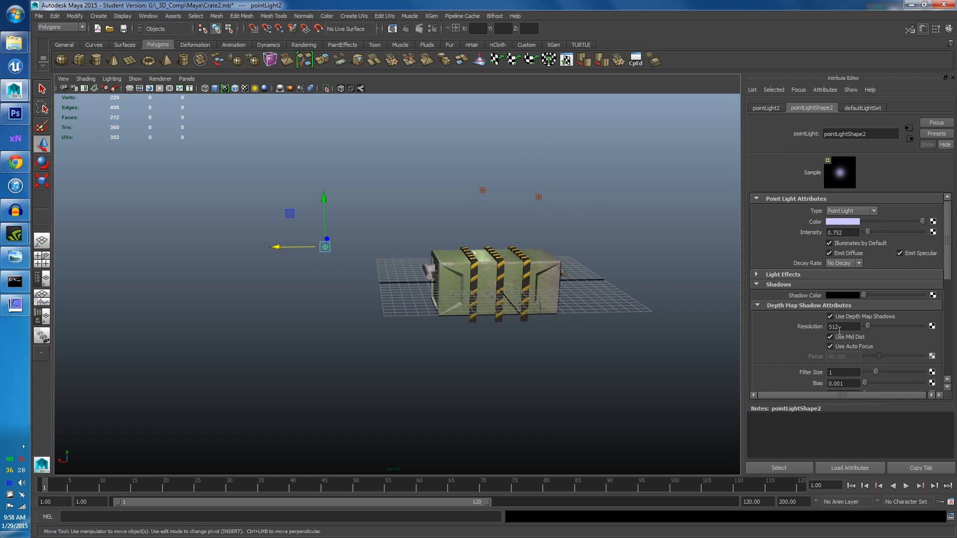
{"action": "scroll", "coordinate": [484, 272], "scroll_direction": "up", "scroll_amount": 6}
{"action": "middle_click_drag", "start_coordinate": [483, 272], "coordinate": [324, 279], "text": "alt"}
{"action": "left_click_drag", "start_coordinate": [324, 279], "coordinate": [435, 309], "text": "alt"}
{"action": "scroll", "coordinate": [437, 309], "scroll_direction": "down", "scroll_amount": 5}
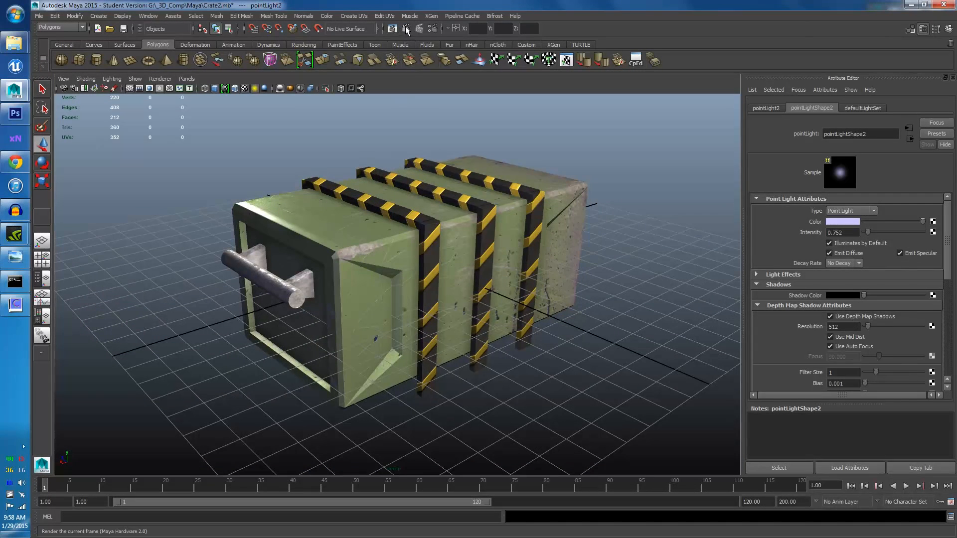
Render another test frame, close it, and frame the crate and lights with A
{"action": "left_click", "coordinate": [406, 28]}
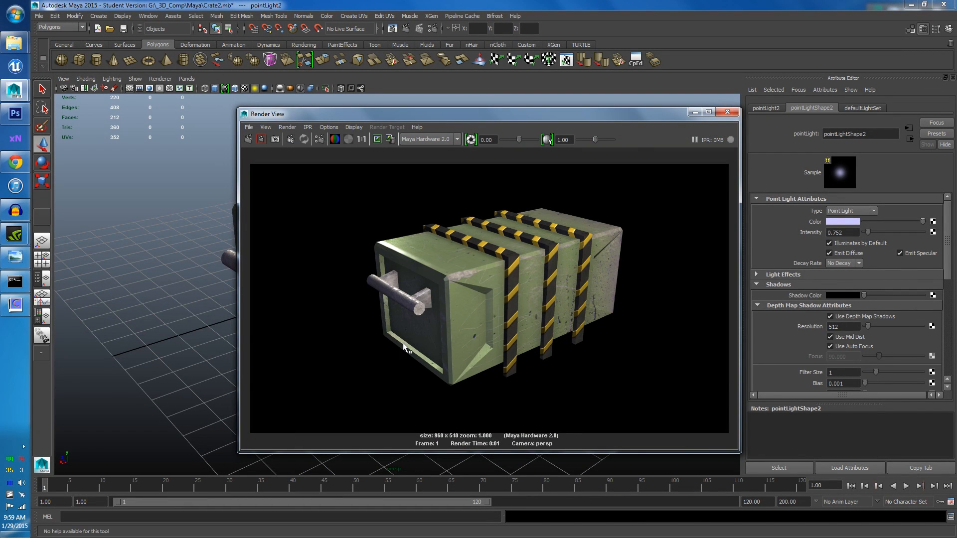
{"action": "left_click", "coordinate": [727, 113]}
{"action": "key", "text": "a"}
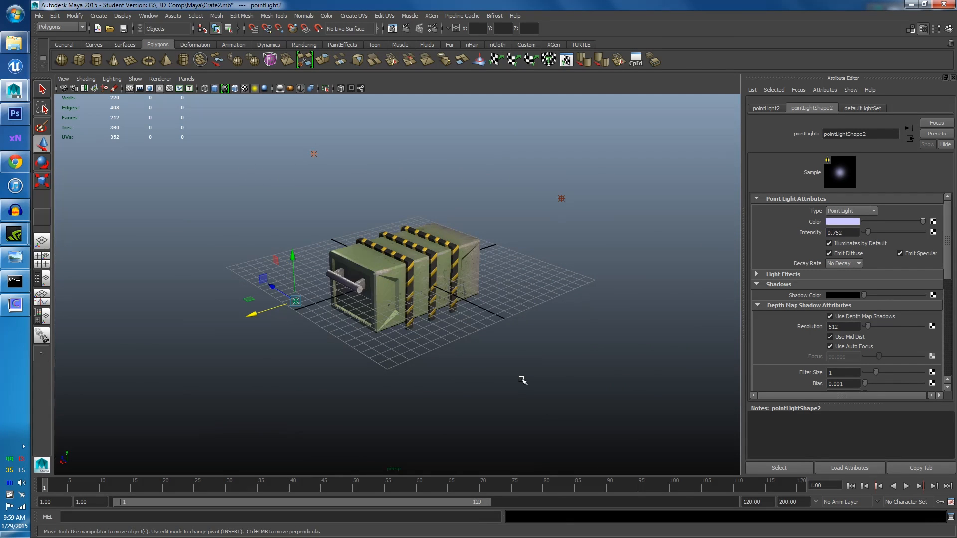
{"action": "left_click_drag", "start_coordinate": [520, 380], "coordinate": [474, 344], "text": "alt"}
Move pointLight2 toward the crate's handle end and lower it closer to the crate
{"action": "left_click_drag", "start_coordinate": [517, 288], "coordinate": [418, 320]}
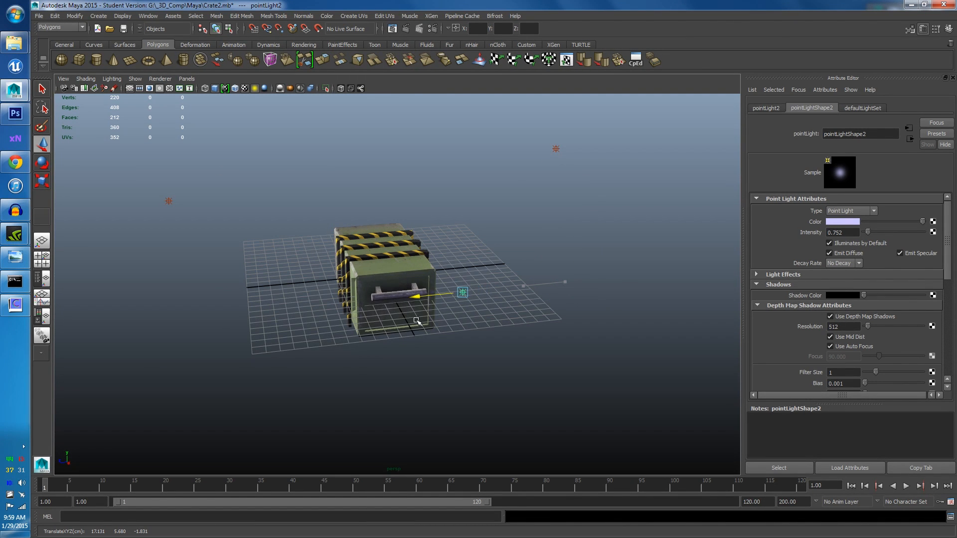
{"action": "left_click_drag", "start_coordinate": [466, 250], "coordinate": [468, 273]}
{"action": "left_click_drag", "start_coordinate": [497, 333], "coordinate": [420, 319], "text": "alt"}
Render a fresh frame with the moved light, raise its exposure to 0.38, and close Render View
{"action": "left_click", "coordinate": [406, 28]}
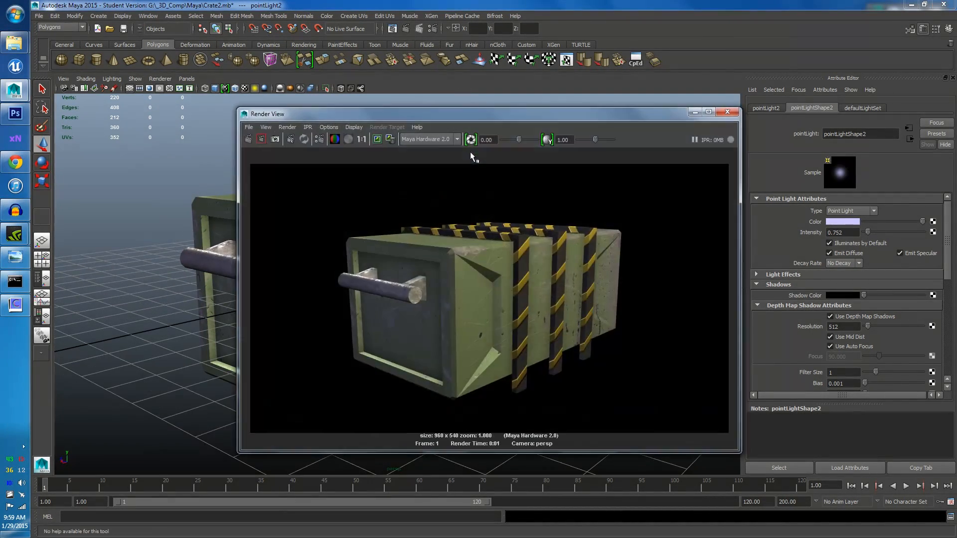
{"action": "scroll", "coordinate": [444, 286], "scroll_direction": "down", "scroll_amount": 3}
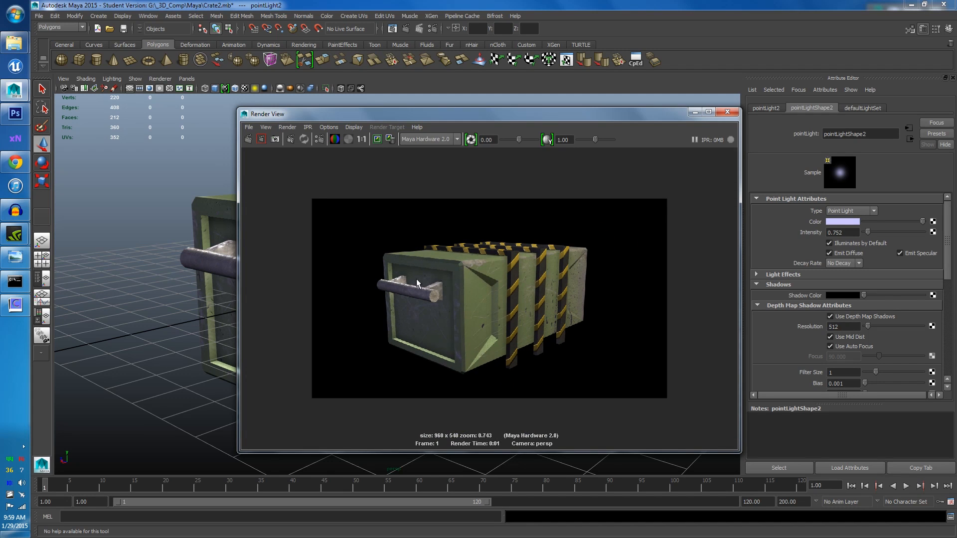
{"action": "scroll", "coordinate": [491, 300], "scroll_direction": "up", "scroll_amount": 3}
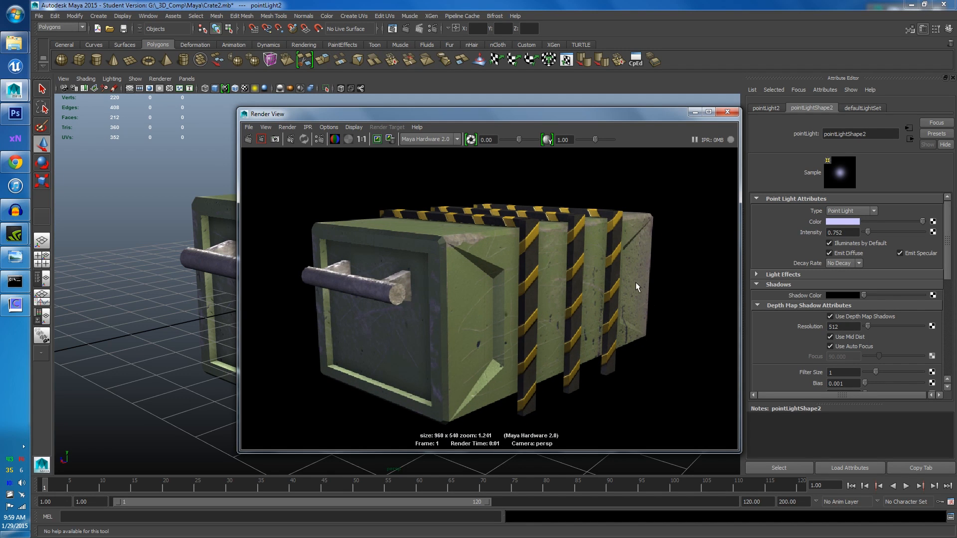
{"action": "left_click_drag", "start_coordinate": [640, 116], "coordinate": [600, 108]}
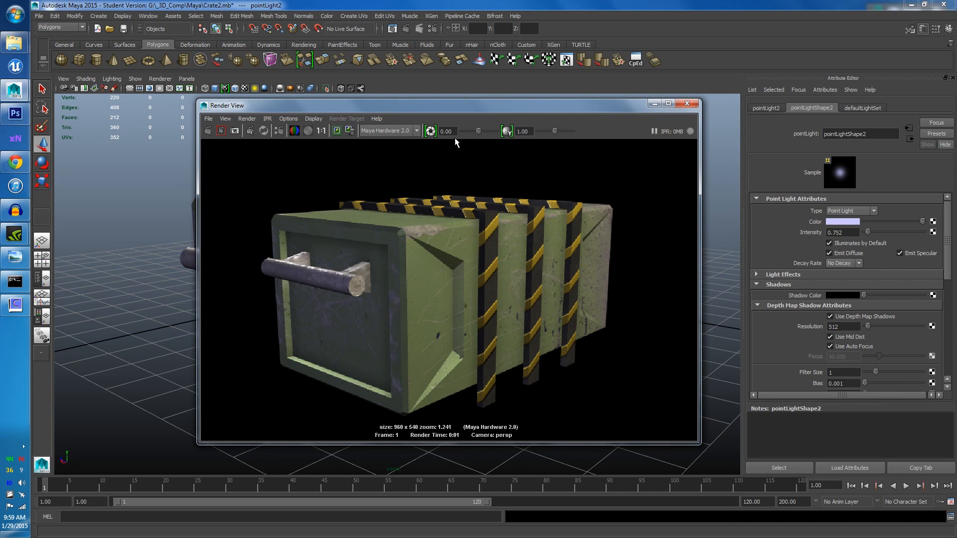
{"action": "left_click_drag", "start_coordinate": [478, 129], "coordinate": [483, 129]}
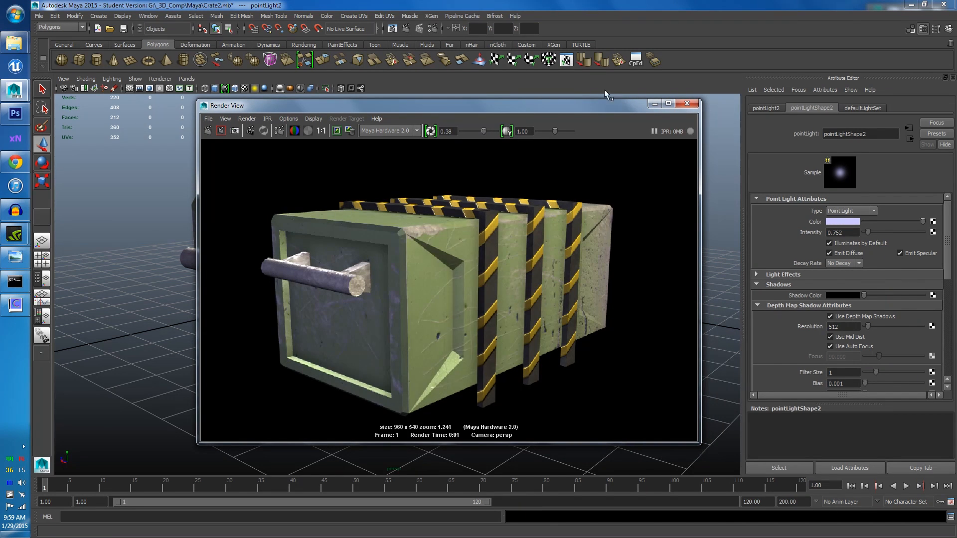
{"action": "left_click", "coordinate": [687, 106]}
Tumble the viewport around the crate until its handle end faces forward
{"action": "left_click_drag", "start_coordinate": [483, 275], "coordinate": [452, 329], "text": "alt"}
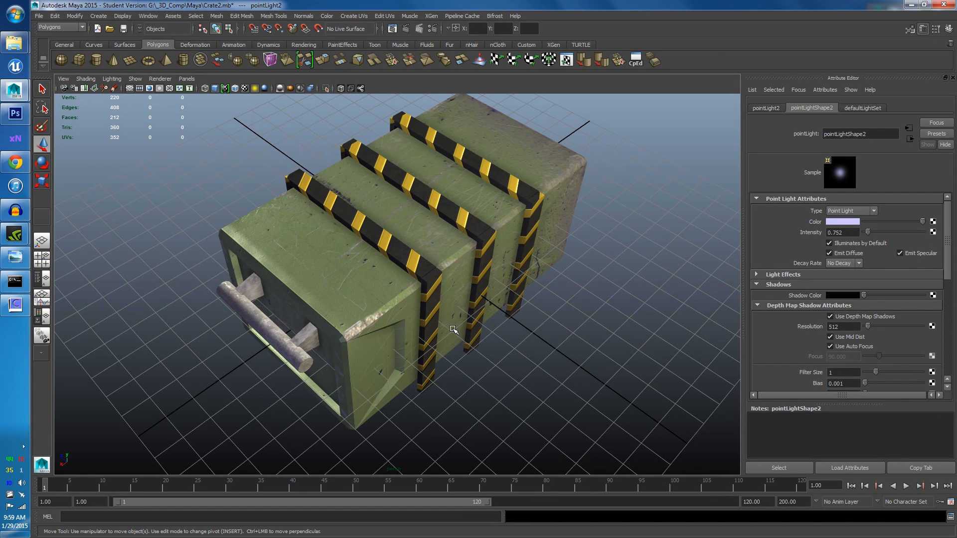
{"action": "scroll", "coordinate": [500, 331], "scroll_direction": "down", "scroll_amount": 5}
{"action": "left_click_drag", "start_coordinate": [499, 331], "coordinate": [436, 342], "text": "alt"}
{"action": "scroll", "coordinate": [448, 299], "scroll_direction": "up", "scroll_amount": 5}
{"action": "scroll", "coordinate": [440, 319], "scroll_direction": "up", "scroll_amount": 4}
{"action": "left_click_drag", "start_coordinate": [338, 305], "coordinate": [359, 303], "text": "alt"}
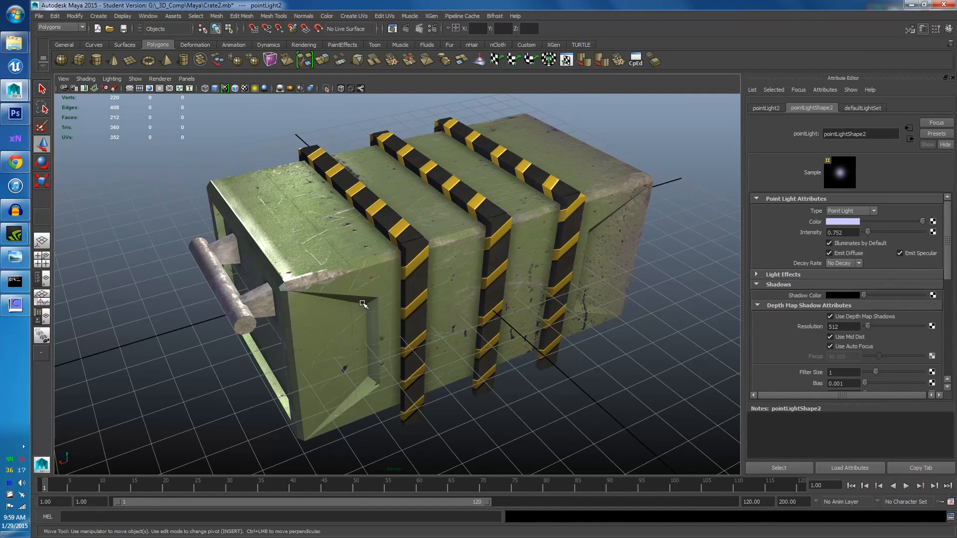